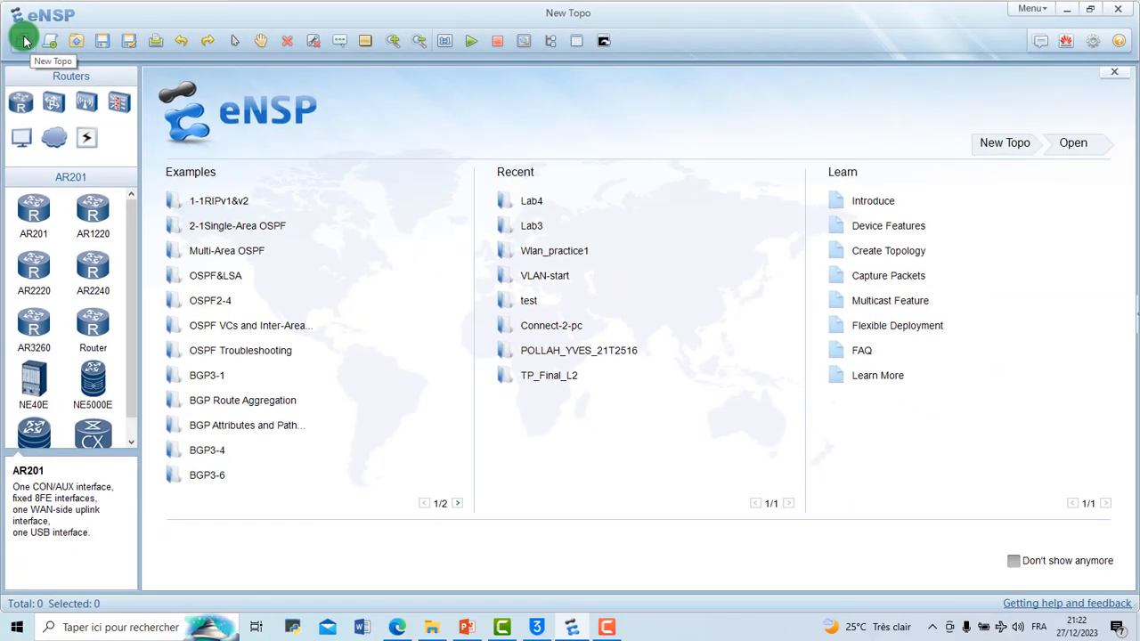
Step: Create a new blank topology and browse the router and end device categories
{"action": "left_click", "coordinate": [24, 40]}
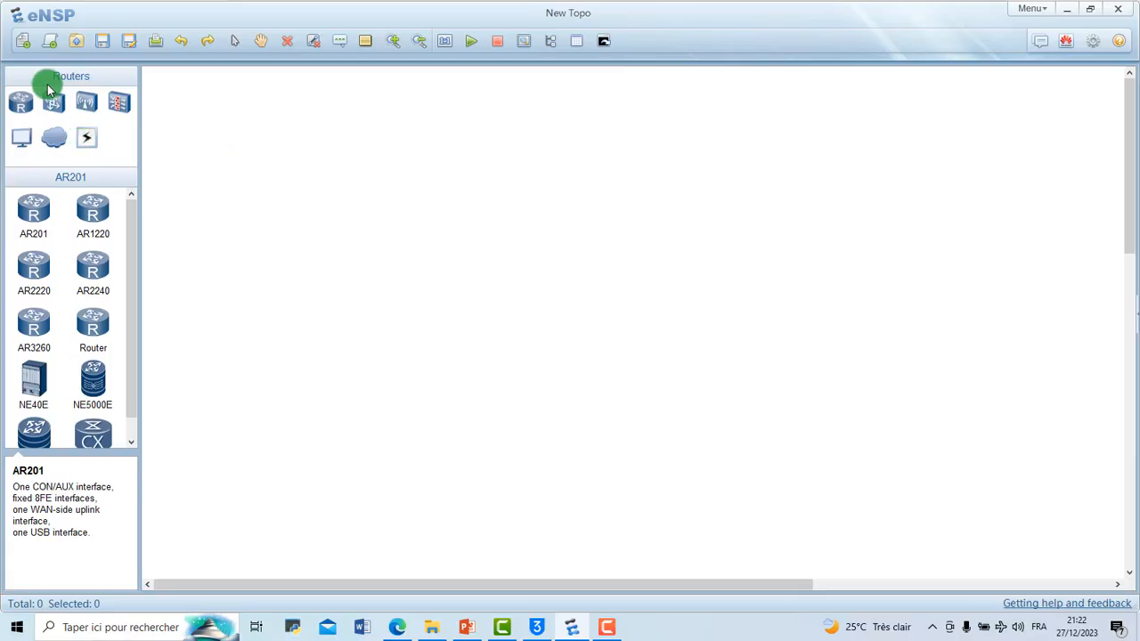
{"action": "left_click", "coordinate": [23, 105]}
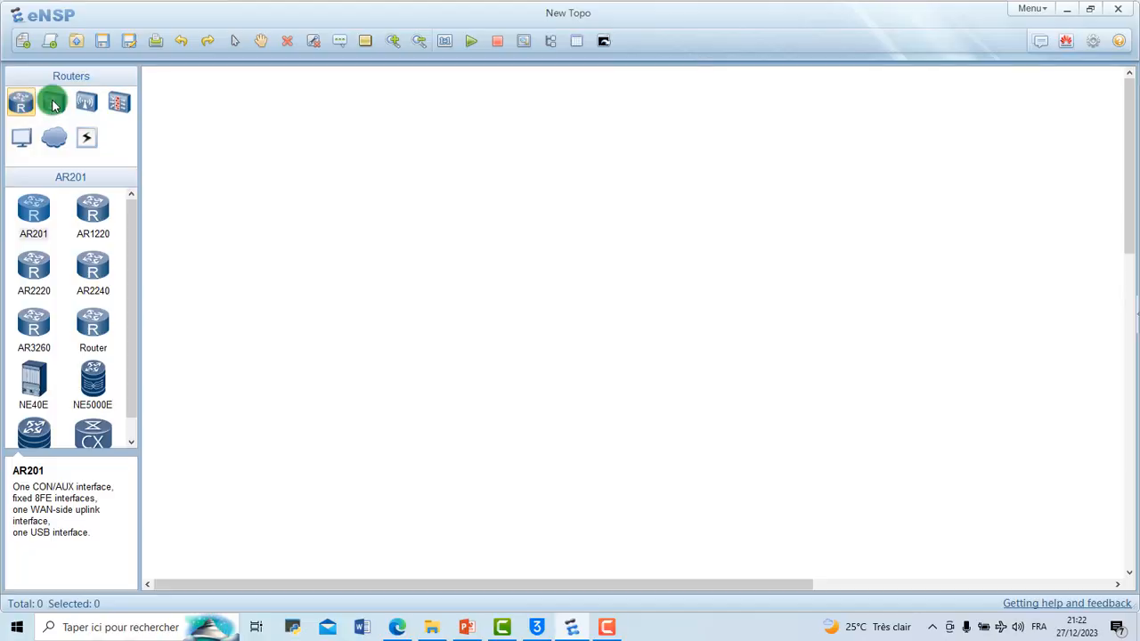
{"action": "left_click", "coordinate": [24, 135]}
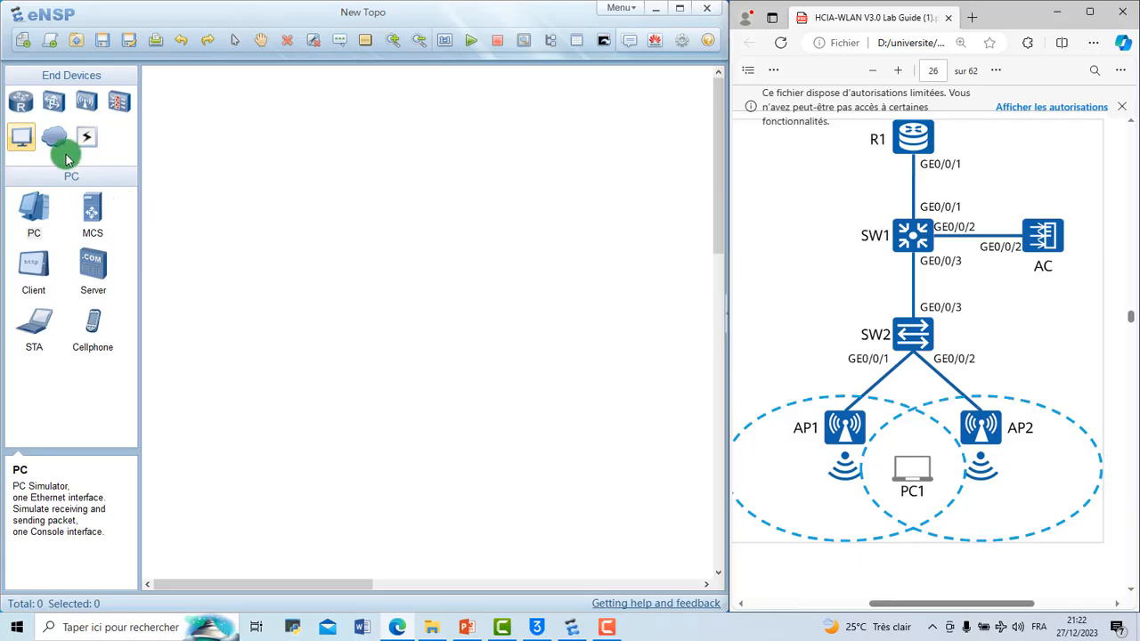
Step: Place an AR201 router in the upper middle of the blank topology
{"action": "left_click", "coordinate": [23, 102]}
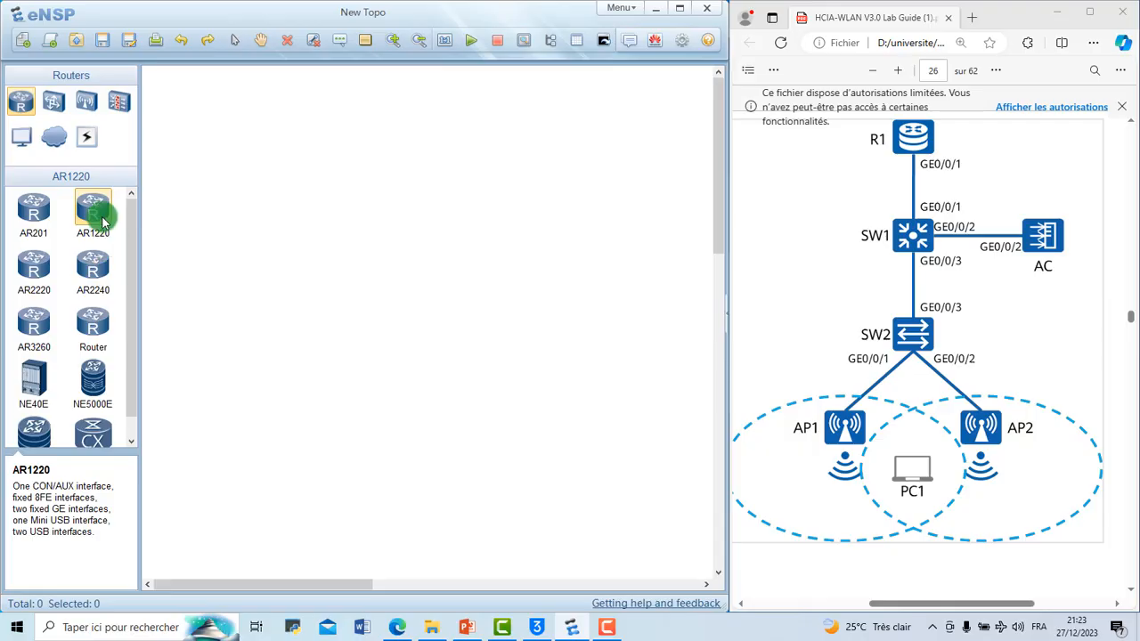
{"action": "left_click", "coordinate": [35, 214]}
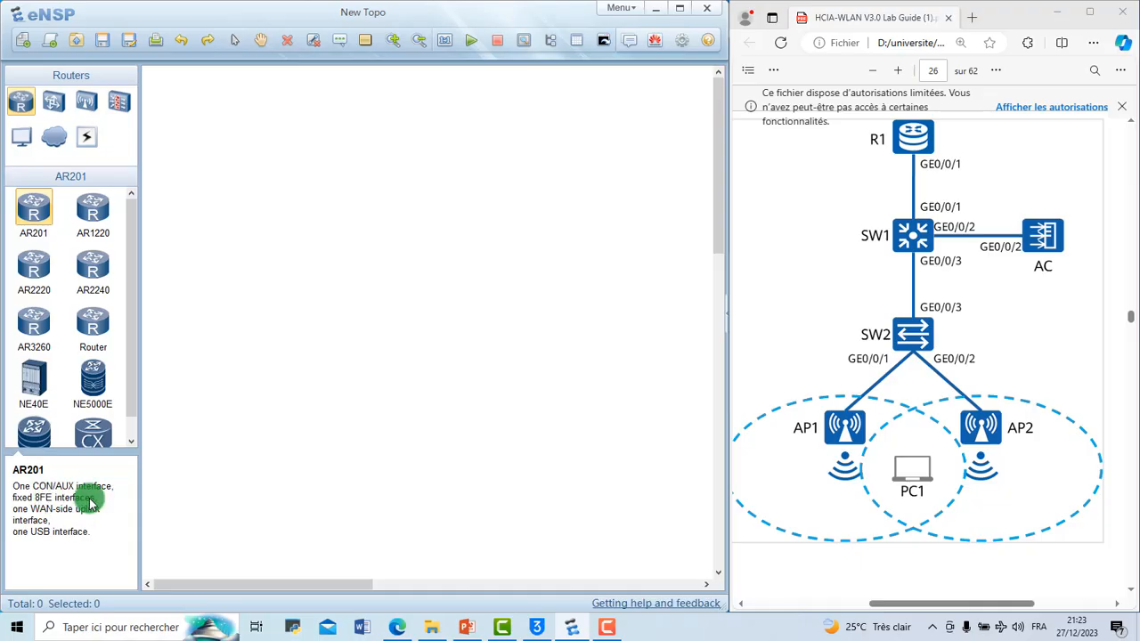
{"action": "left_click_drag", "start_coordinate": [32, 209], "coordinate": [419, 212]}
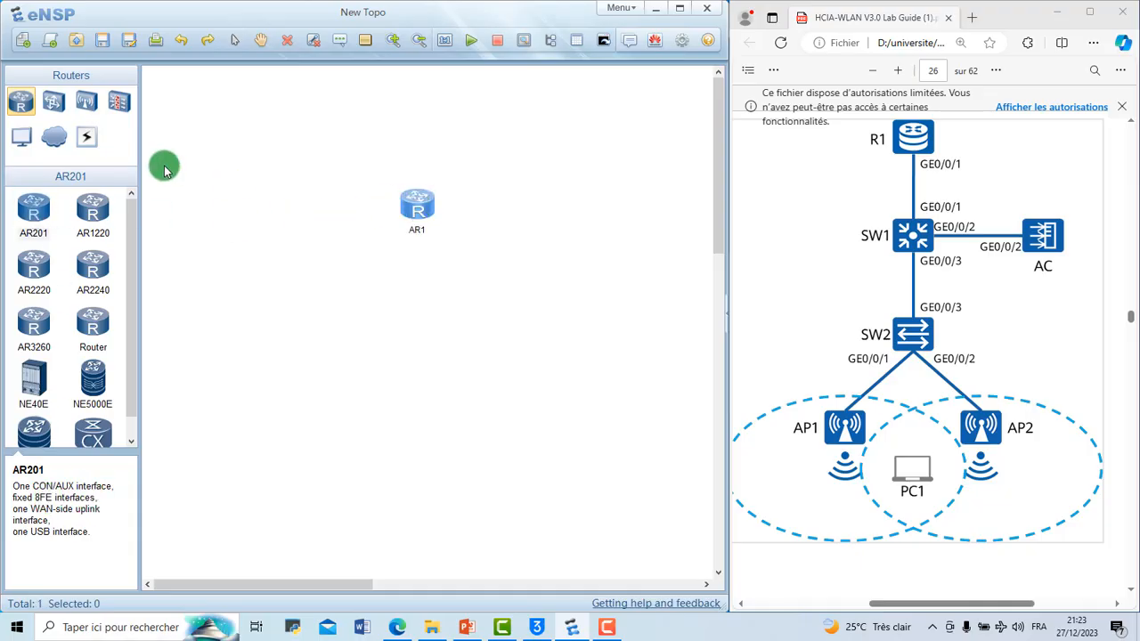
Step: Check which interfaces the AR201 router offers for a copper connection, without creating a link
{"action": "left_click", "coordinate": [86, 138]}
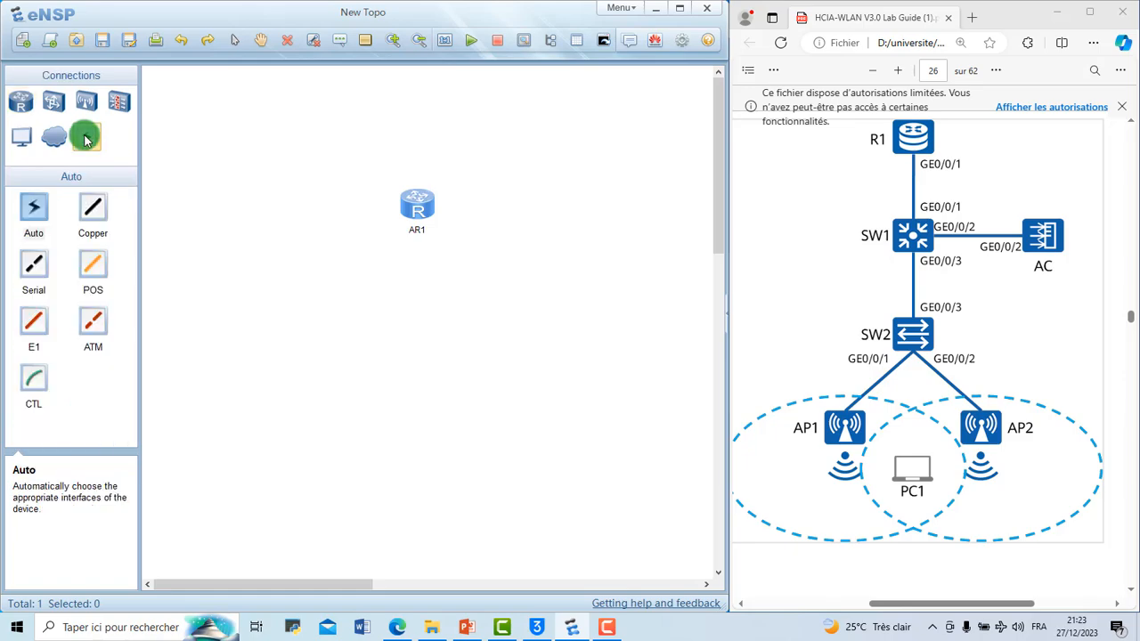
{"action": "left_click", "coordinate": [91, 205]}
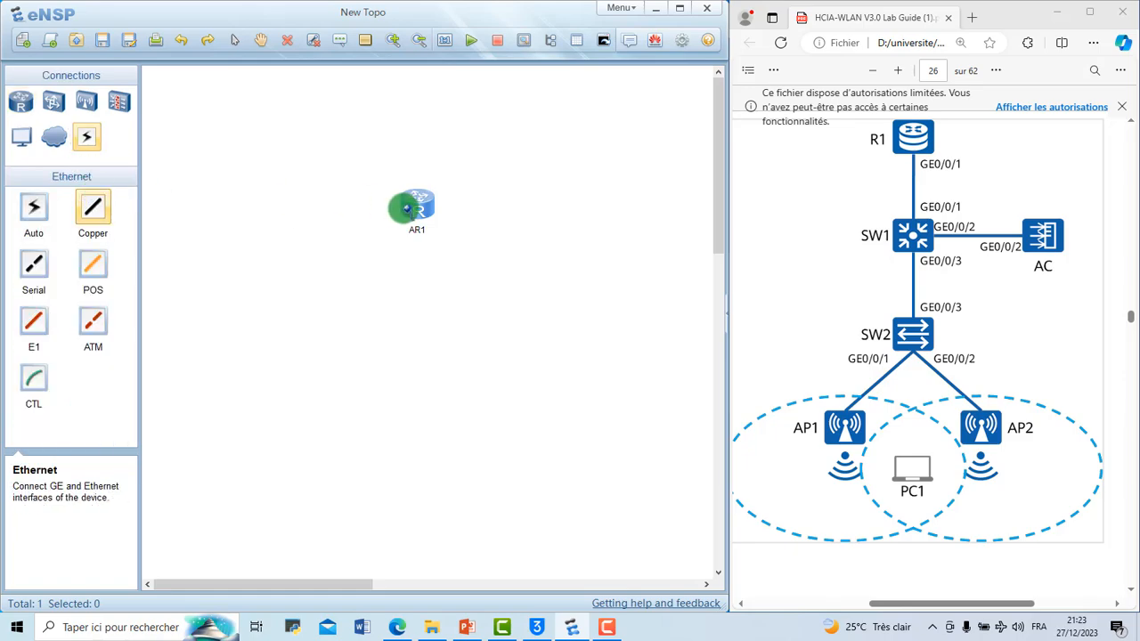
{"action": "left_click", "coordinate": [407, 209]}
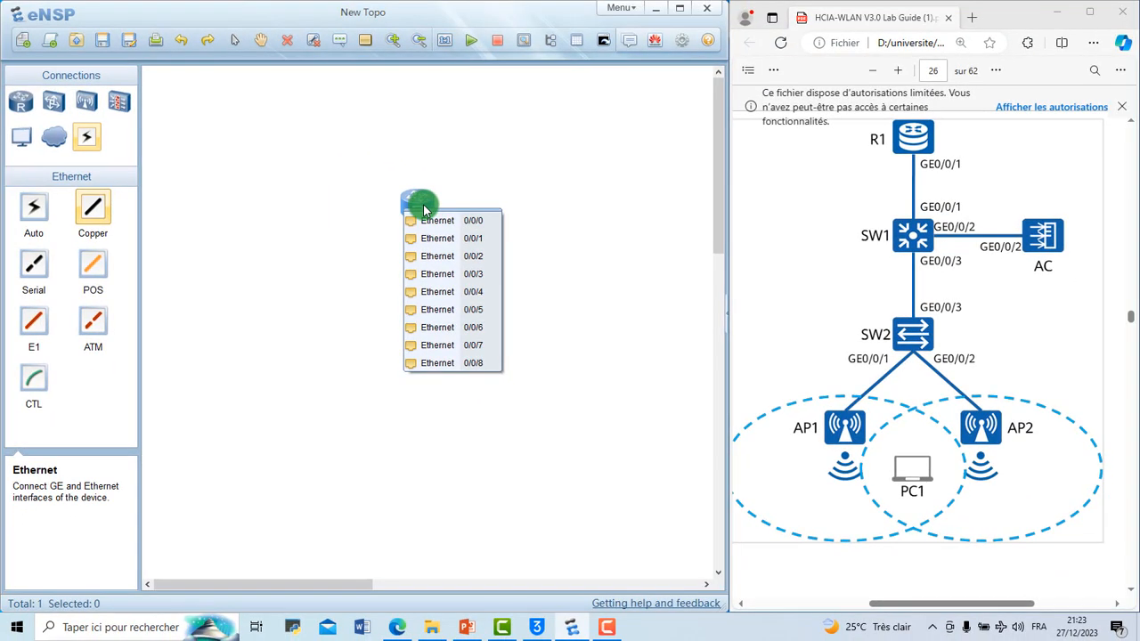
{"action": "left_click", "coordinate": [392, 183]}
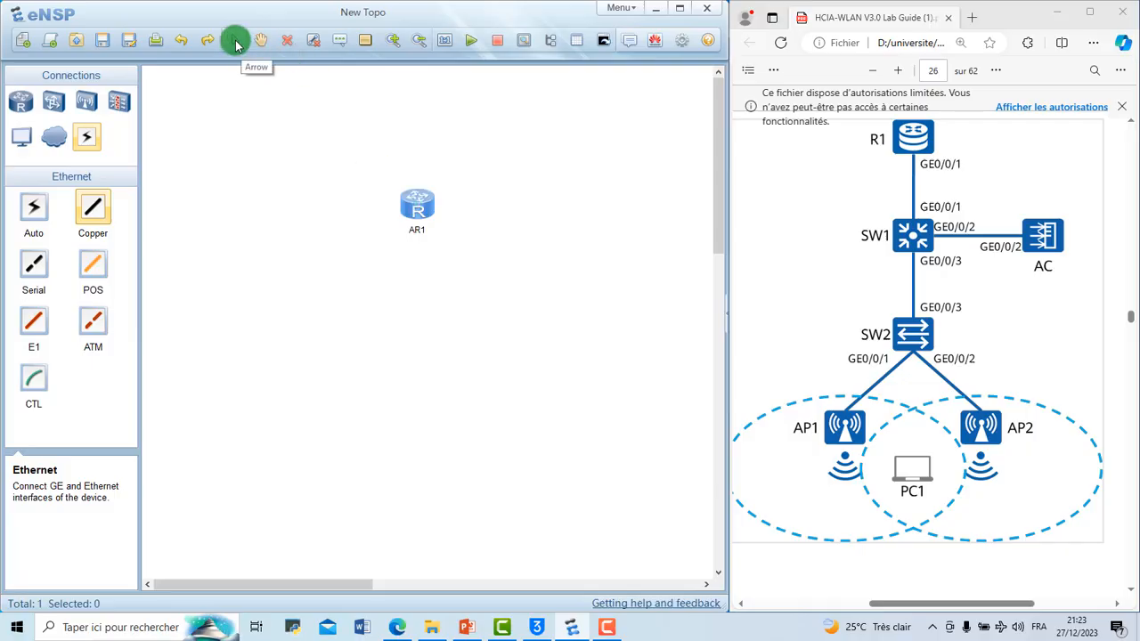
Step: Delete the AR201 router from the topology
{"action": "left_click", "coordinate": [413, 207]}
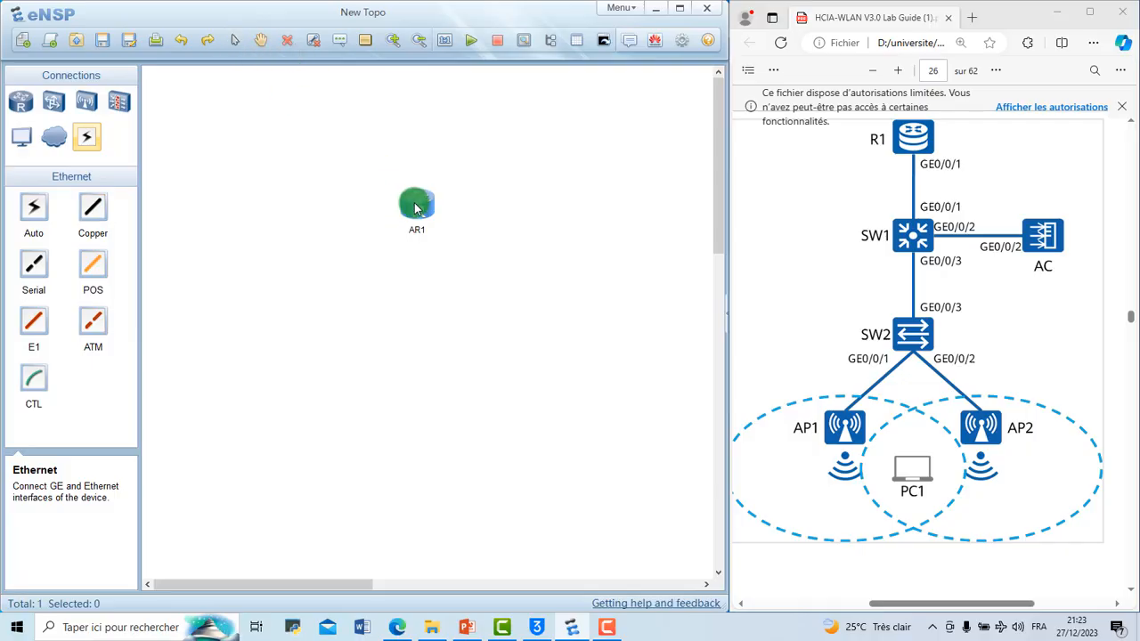
{"action": "right_click", "coordinate": [414, 208]}
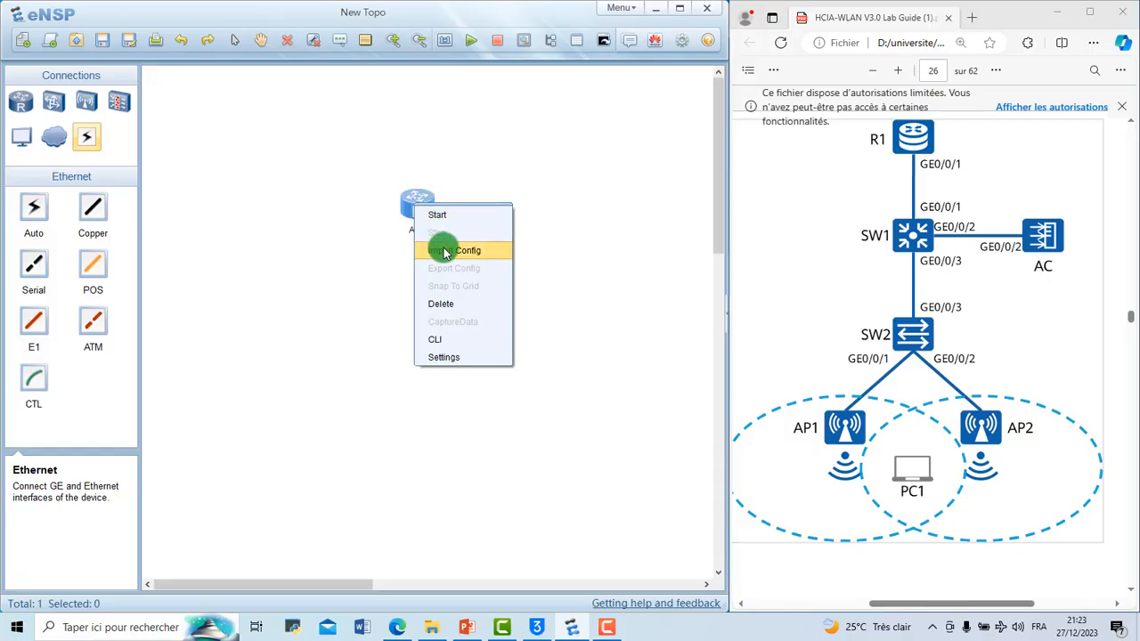
{"action": "left_click", "coordinate": [442, 304]}
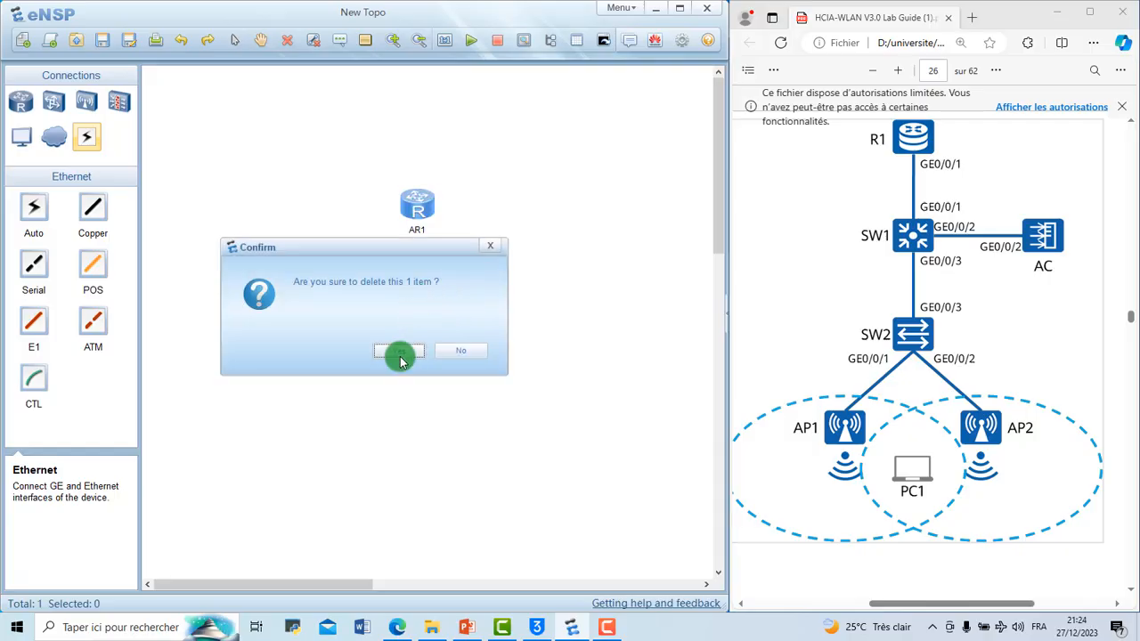
{"action": "left_click", "coordinate": [402, 348]}
Step: Place an AR1220 router near the upper middle of the topology and leave placement mode
{"action": "left_click", "coordinate": [21, 100]}
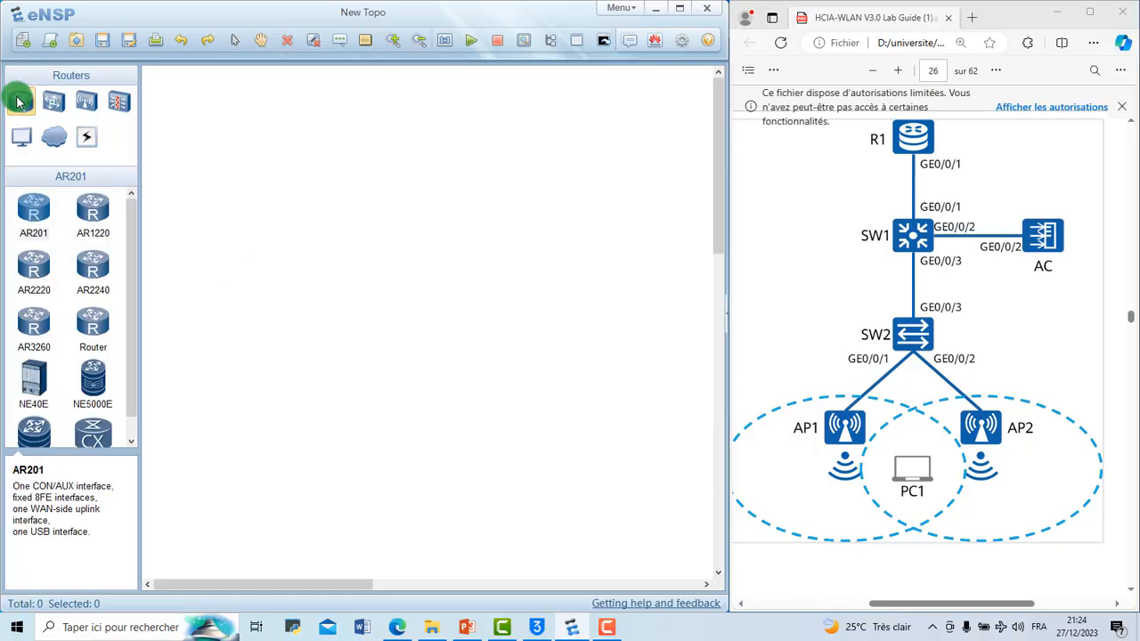
{"action": "left_click", "coordinate": [93, 208]}
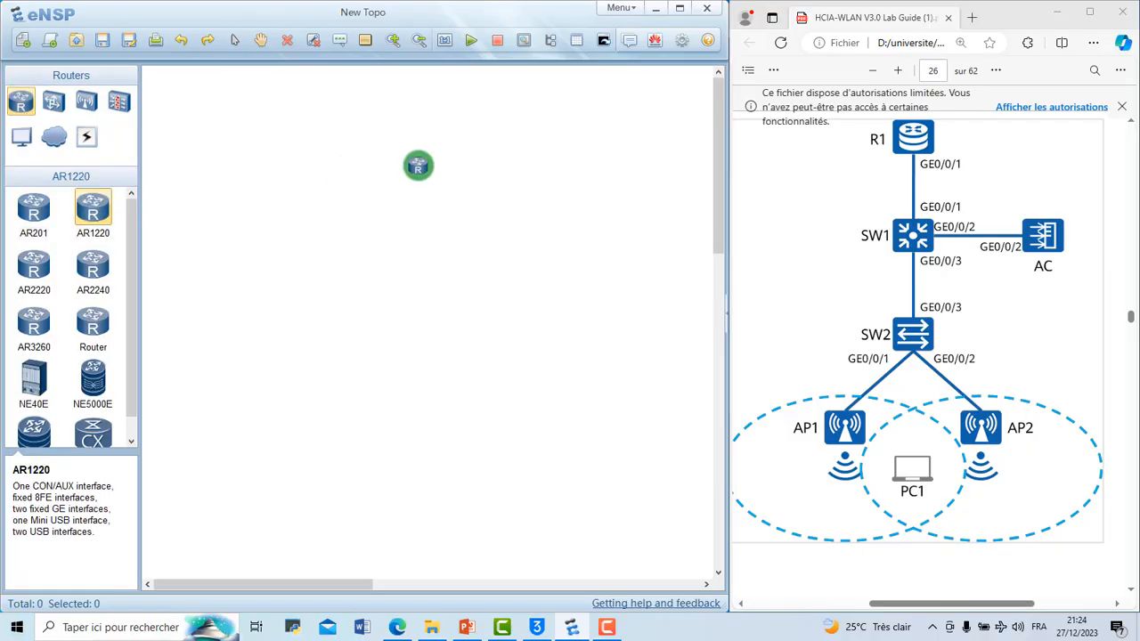
{"action": "left_click", "coordinate": [412, 163]}
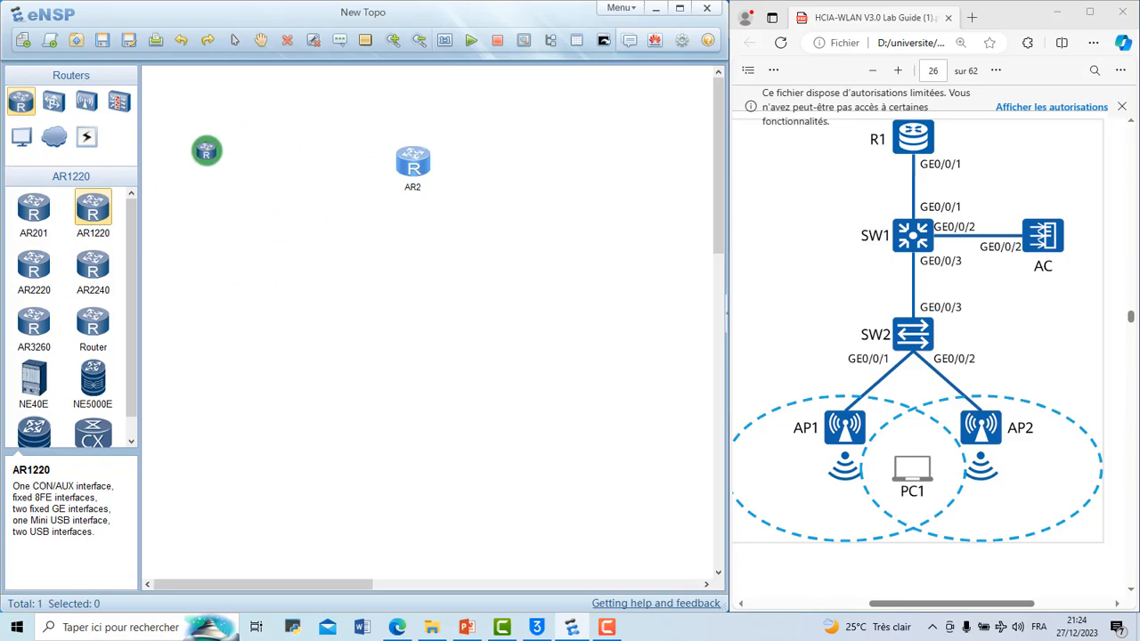
{"action": "left_click", "coordinate": [237, 41]}
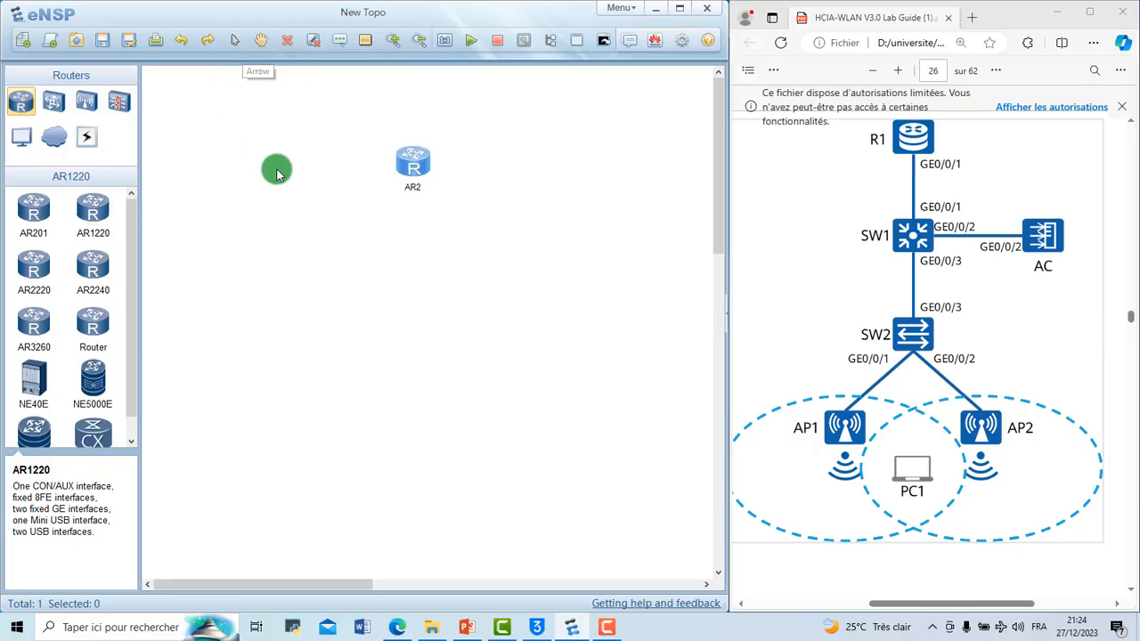
{"action": "left_click_drag", "start_coordinate": [276, 233], "coordinate": [343, 234]}
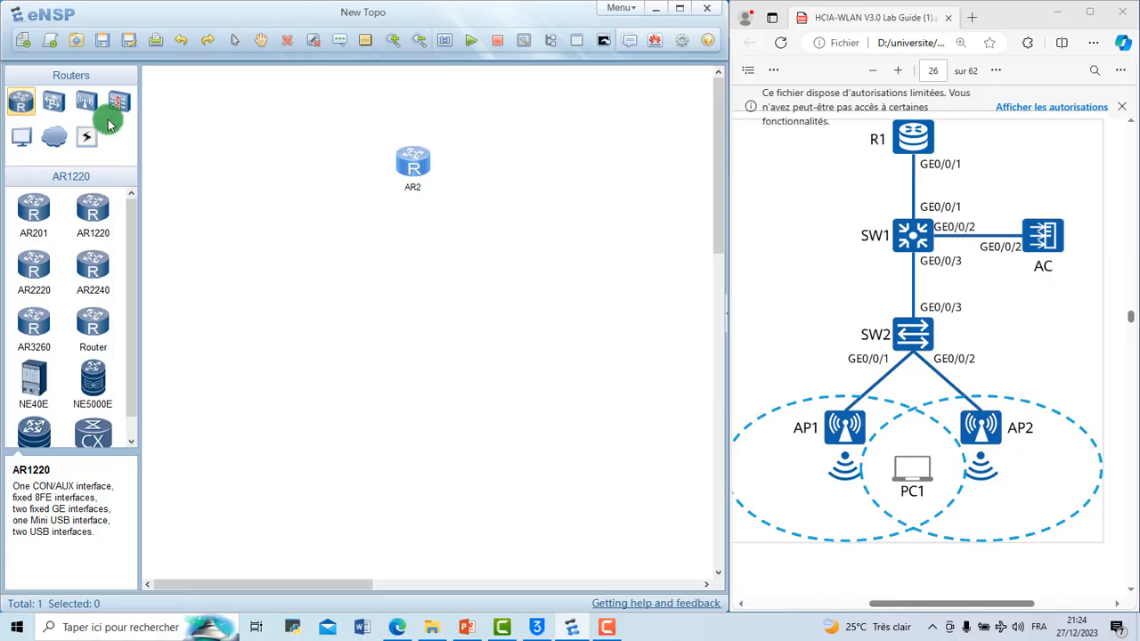
Step: Add an S5700 switch below the router and an S3700 switch below the S5700
{"action": "left_click", "coordinate": [54, 104]}
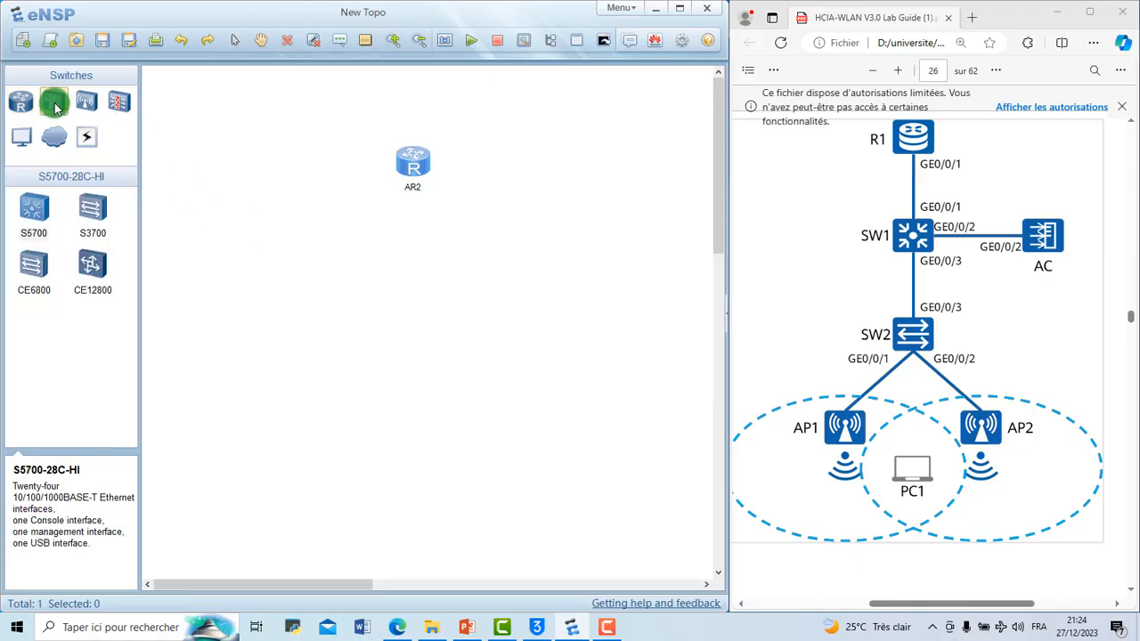
{"action": "left_click", "coordinate": [37, 213]}
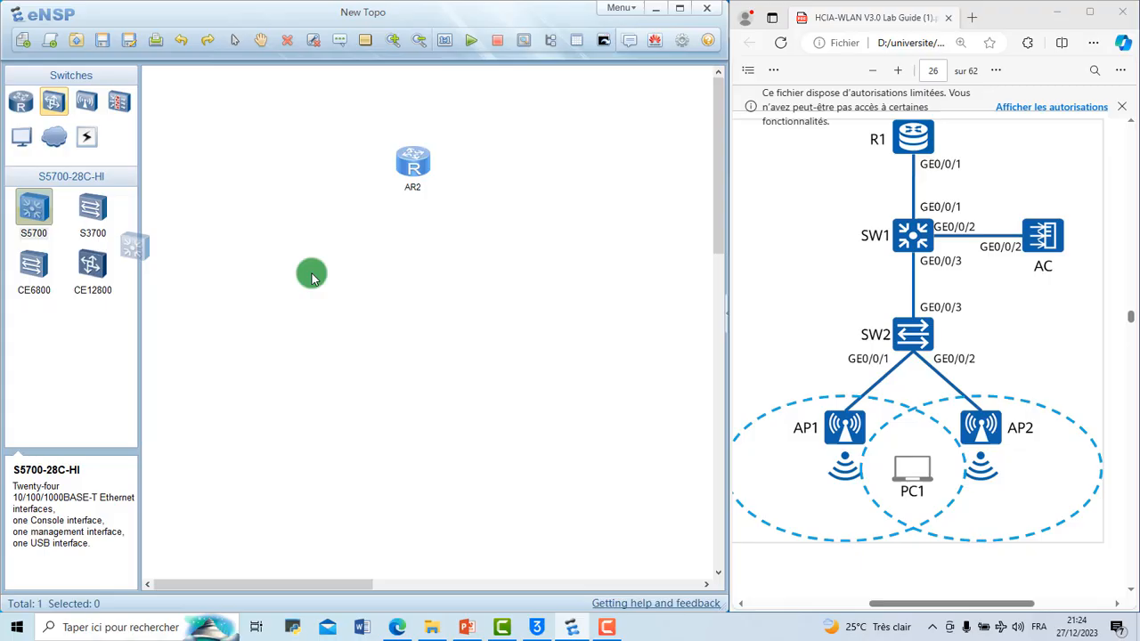
{"action": "left_click", "coordinate": [414, 285]}
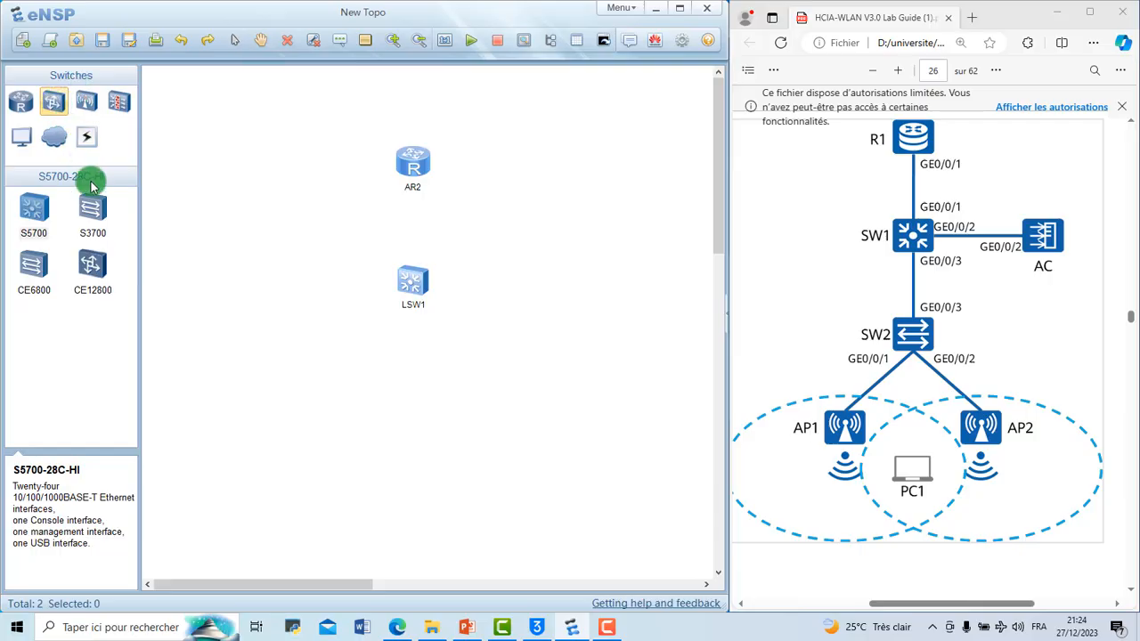
{"action": "left_click", "coordinate": [96, 210]}
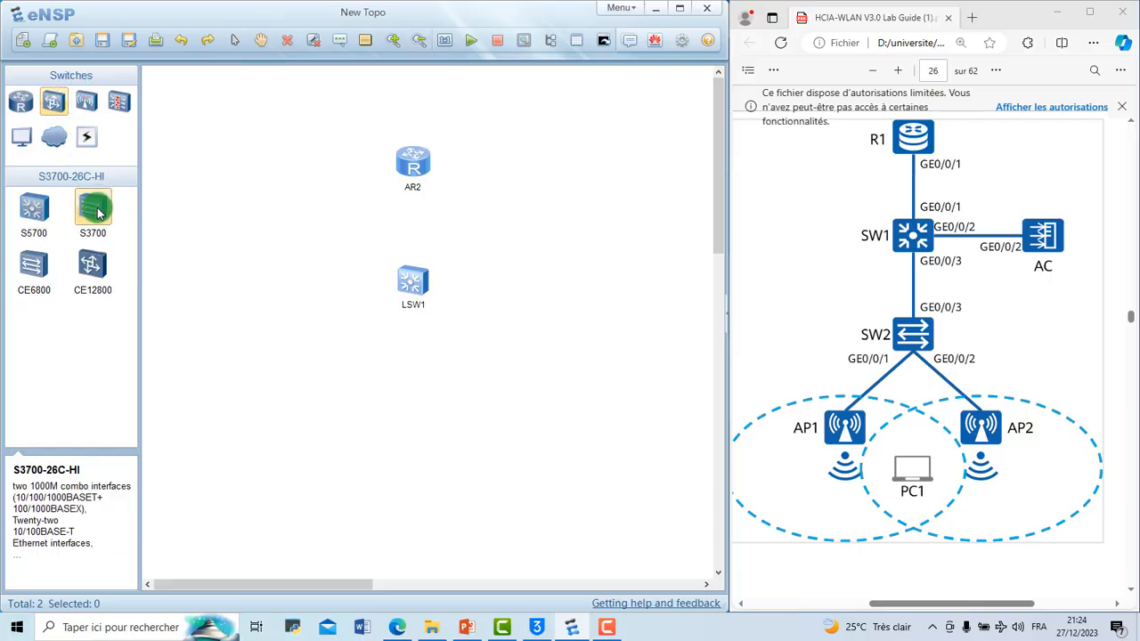
{"action": "left_click", "coordinate": [421, 405]}
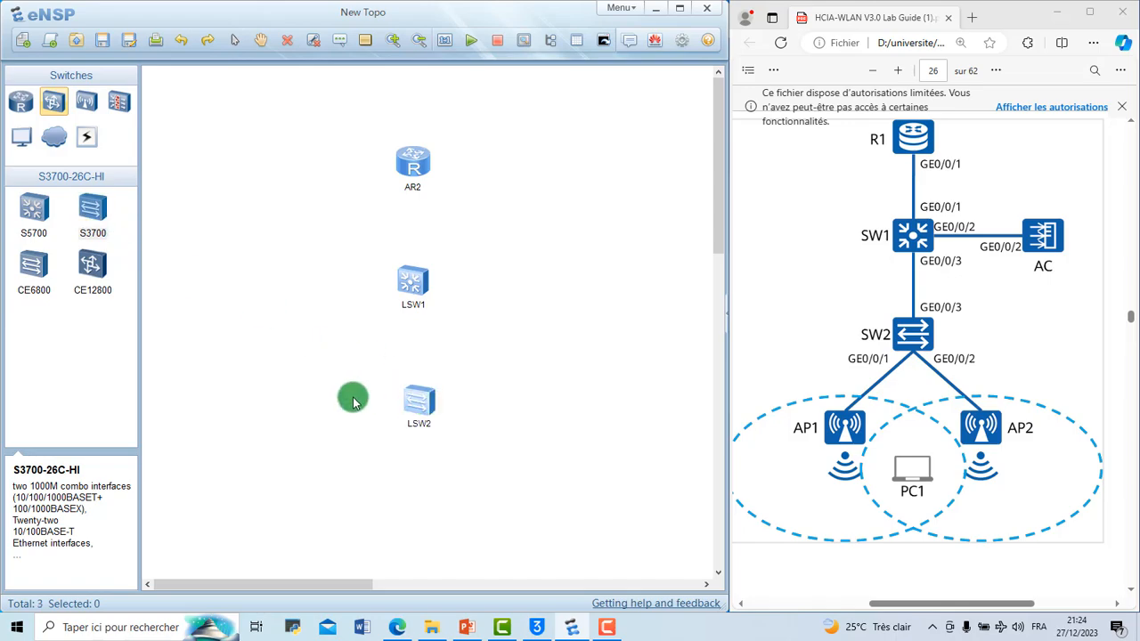
Step: Place an AC6005 wireless access controller to the right of the S5700 switch
{"action": "left_click", "coordinate": [89, 105]}
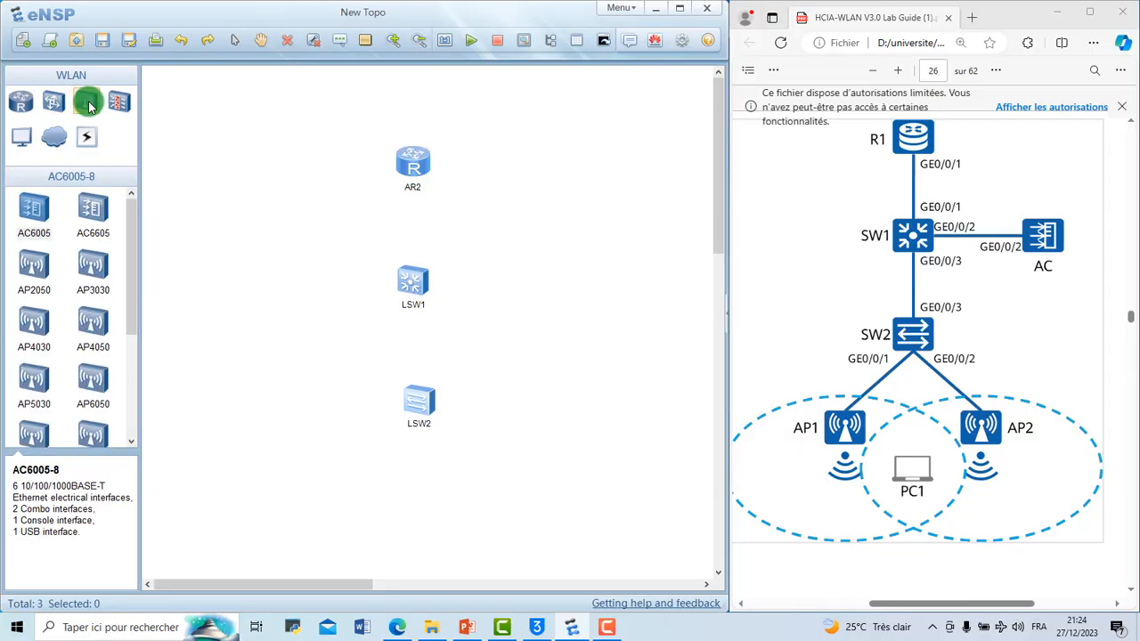
{"action": "left_click", "coordinate": [99, 209]}
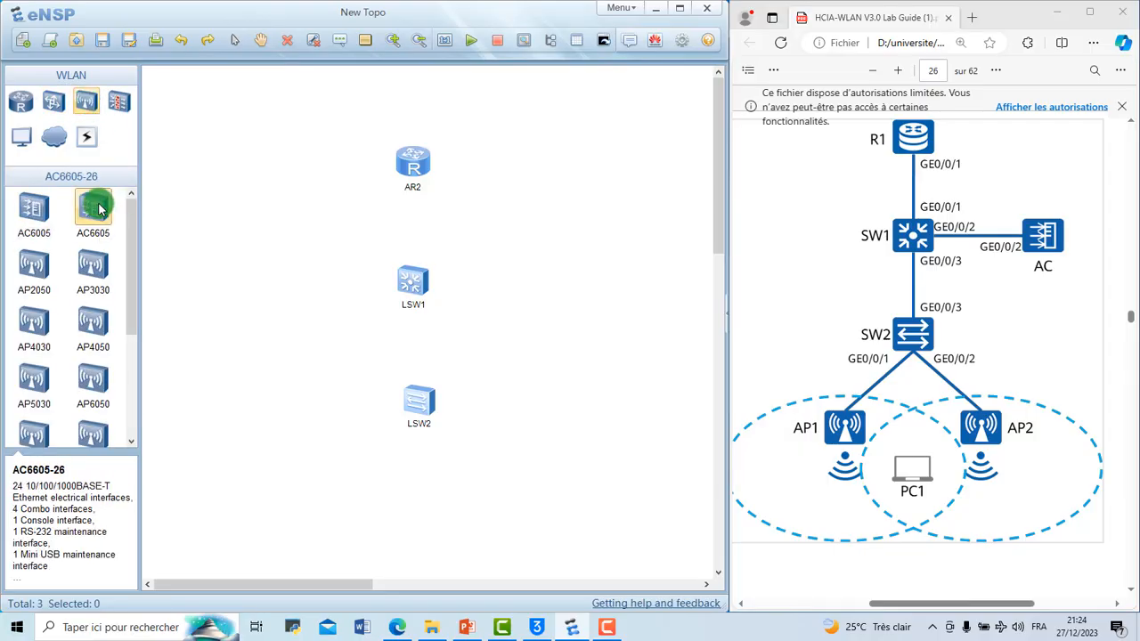
{"action": "left_click", "coordinate": [34, 211]}
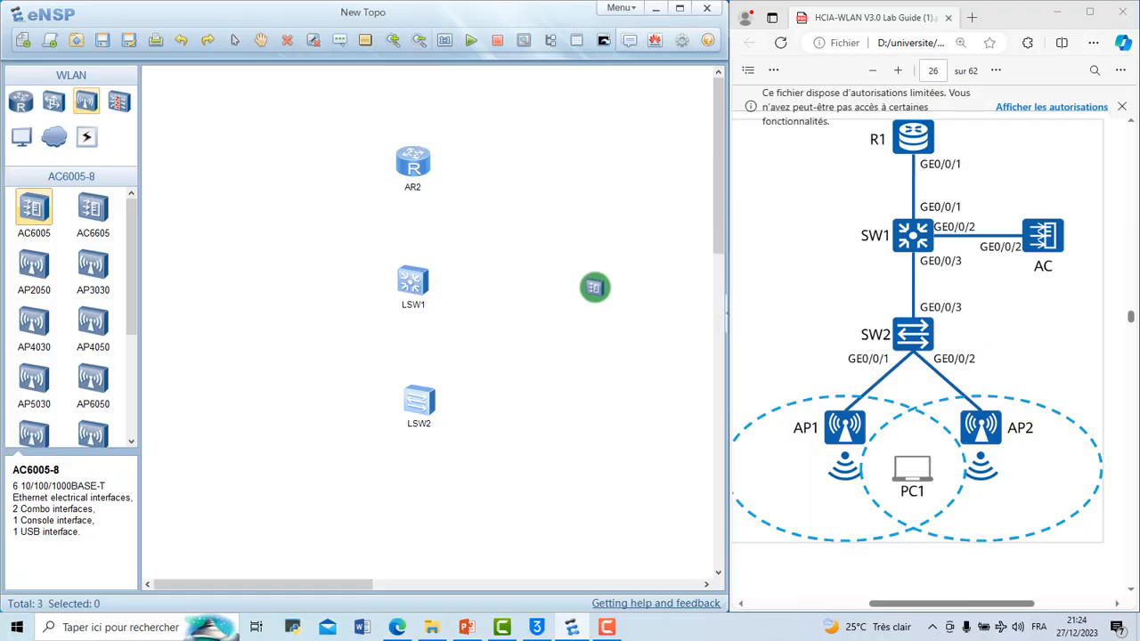
{"action": "left_click", "coordinate": [595, 285]}
{"action": "left_click", "coordinate": [233, 50]}
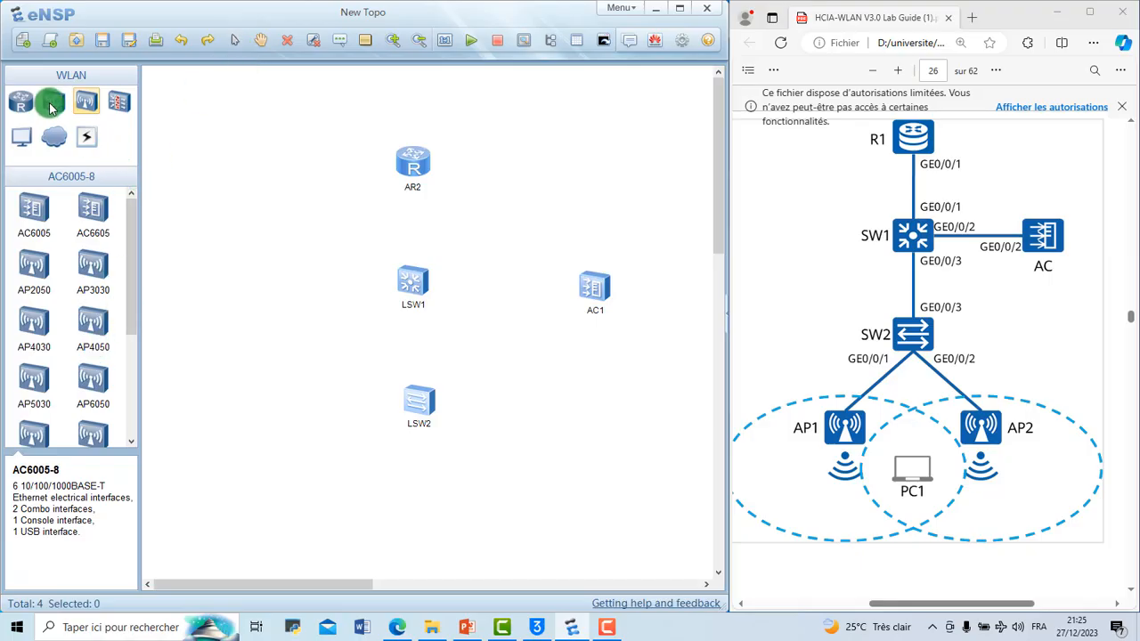
Step: Place two AP3030 access points below the S3700 switch, one on each side, and roughly level them
{"action": "left_click", "coordinate": [82, 272]}
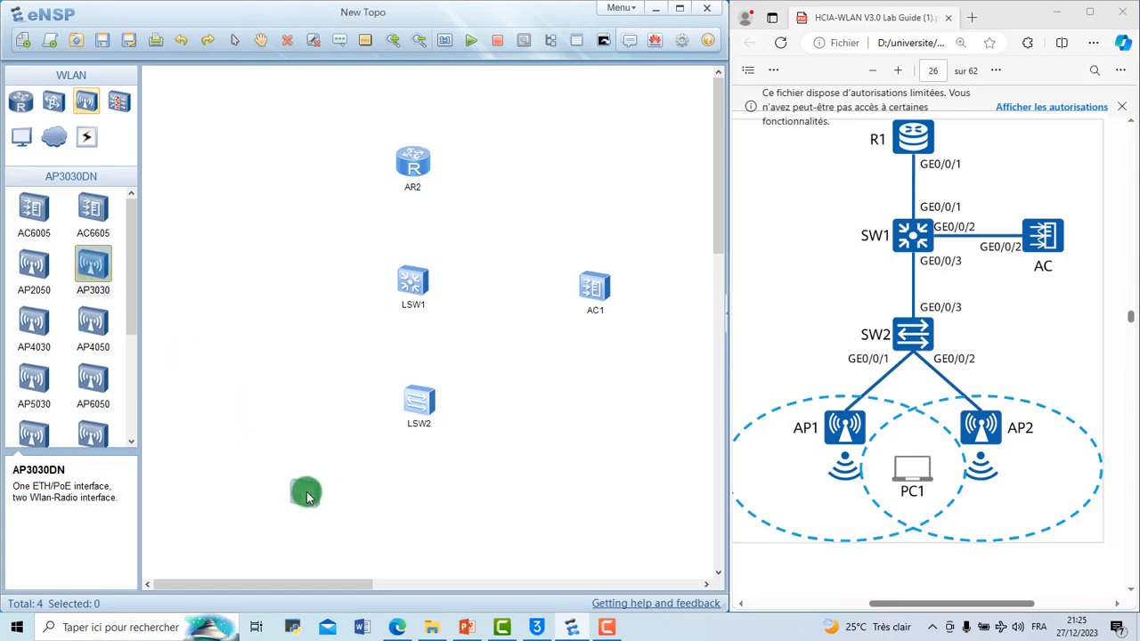
{"action": "left_click", "coordinate": [306, 495]}
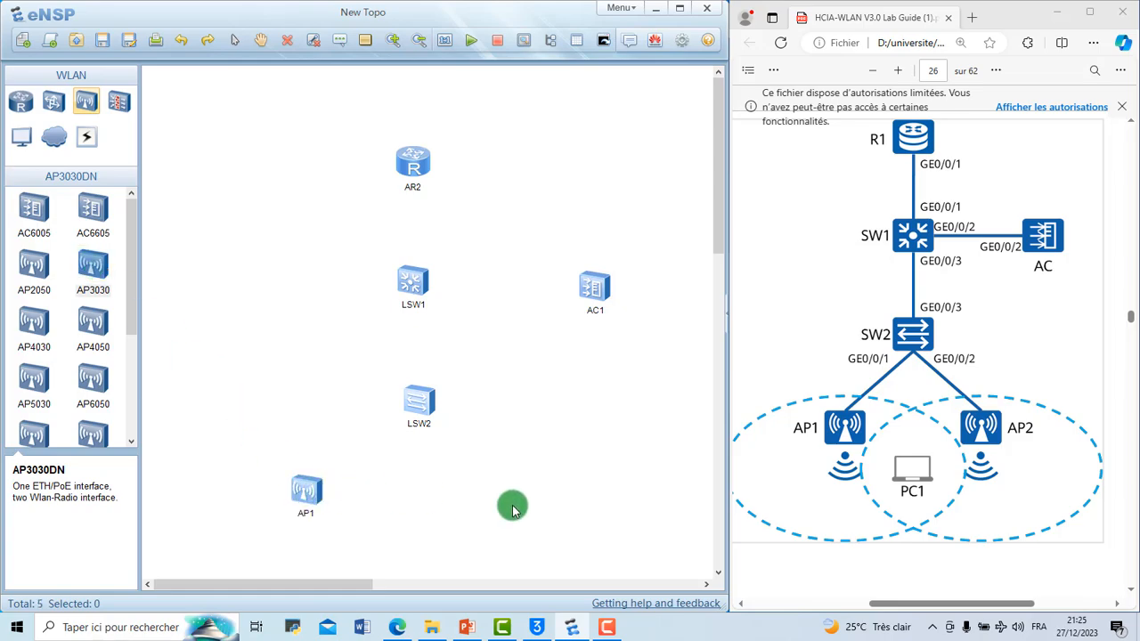
{"action": "left_click", "coordinate": [93, 266]}
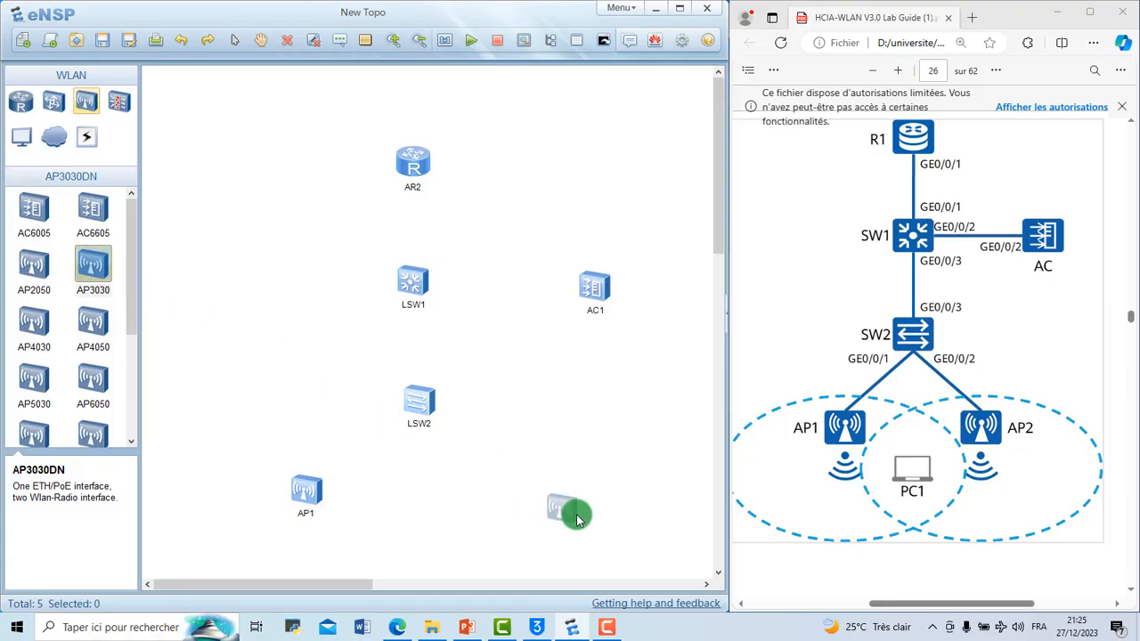
{"action": "left_click", "coordinate": [548, 504]}
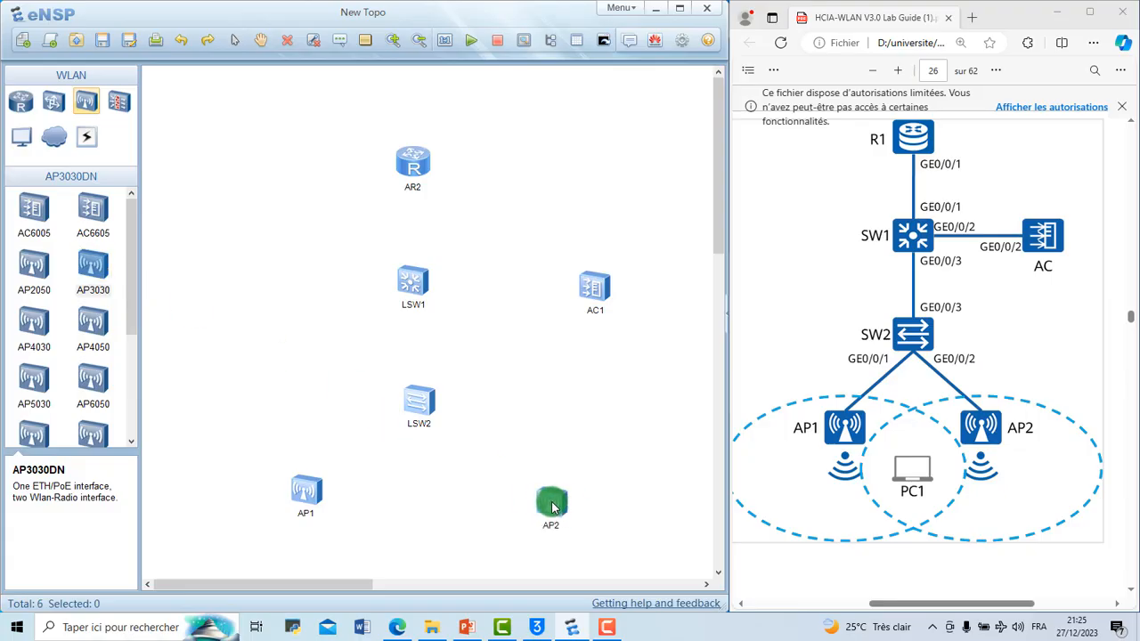
{"action": "left_click_drag", "start_coordinate": [292, 496], "coordinate": [290, 502]}
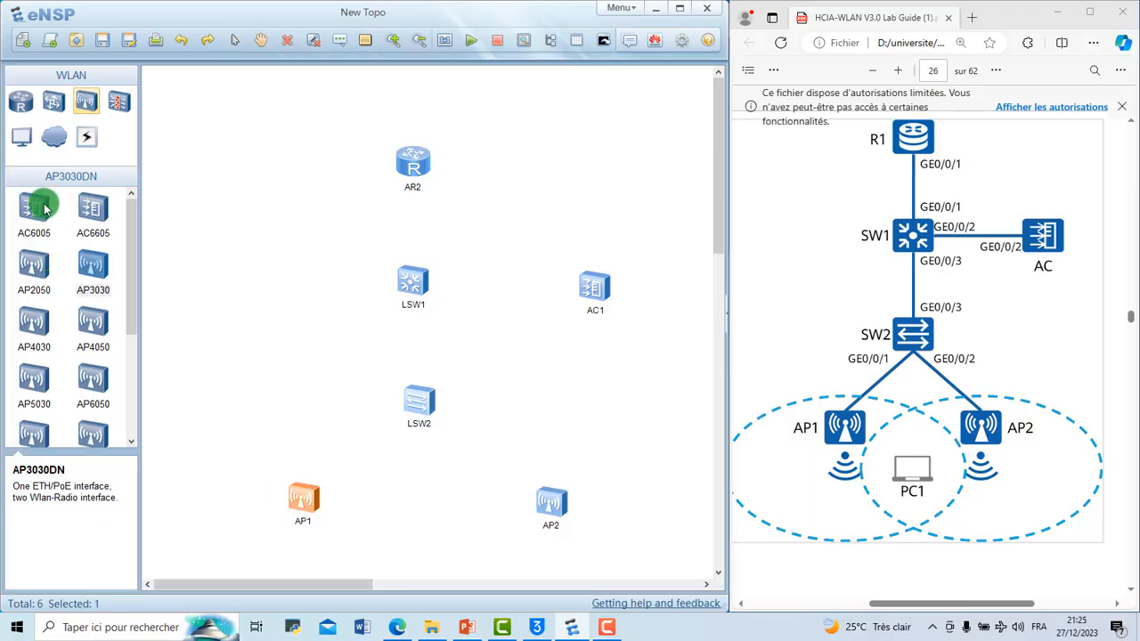
Step: Place an STA wireless laptop between and slightly below the two access points
{"action": "left_click", "coordinate": [24, 136]}
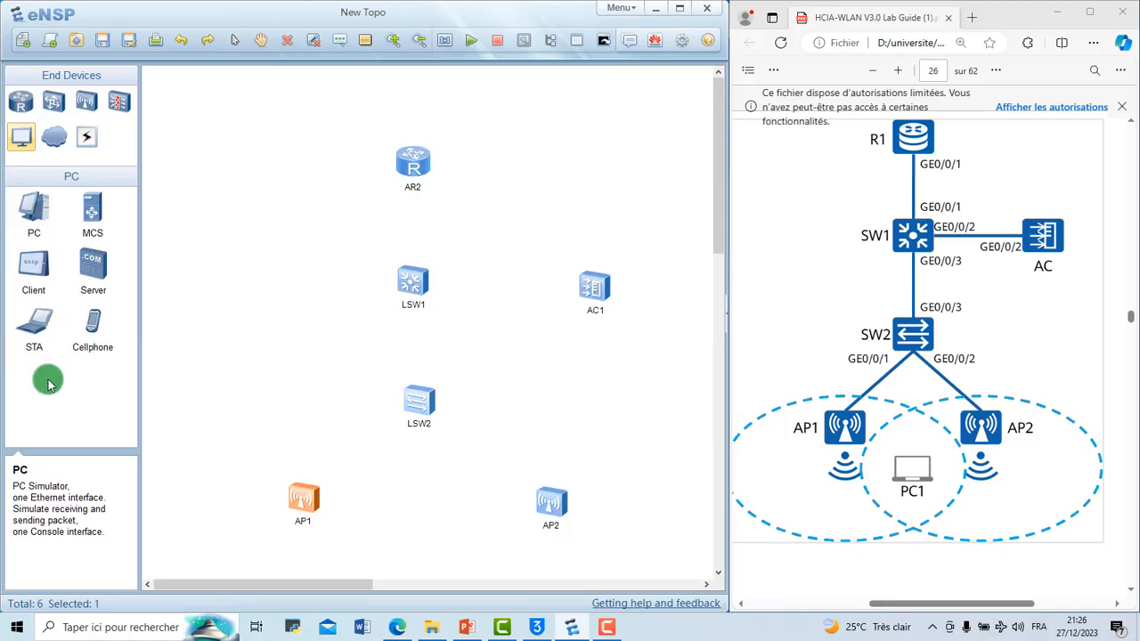
{"action": "left_click", "coordinate": [35, 330]}
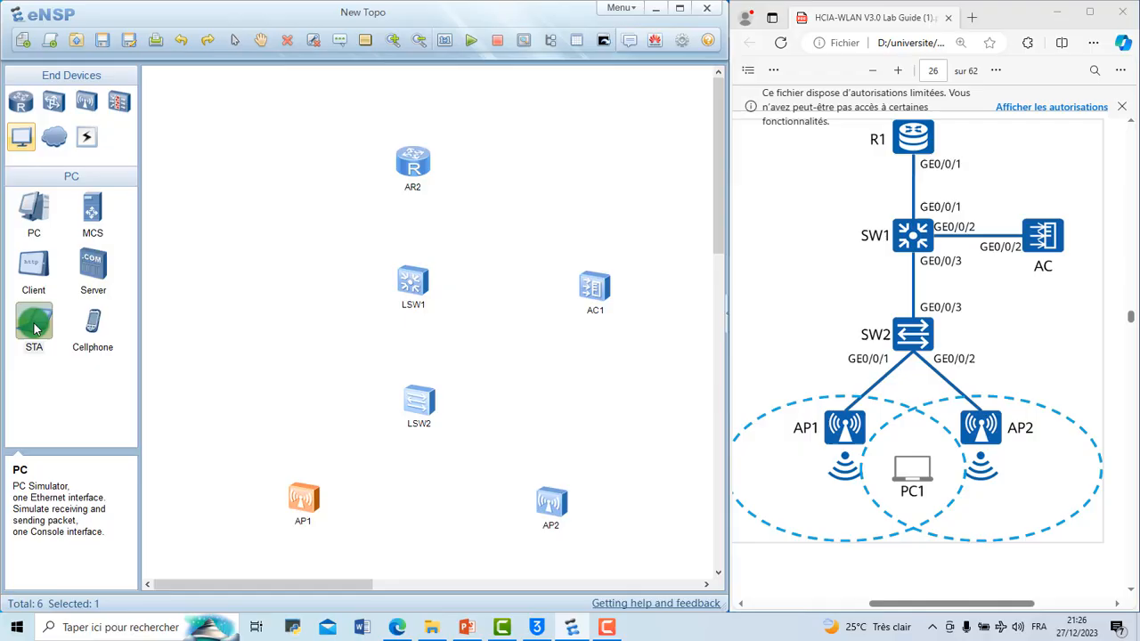
{"action": "left_click", "coordinate": [429, 536]}
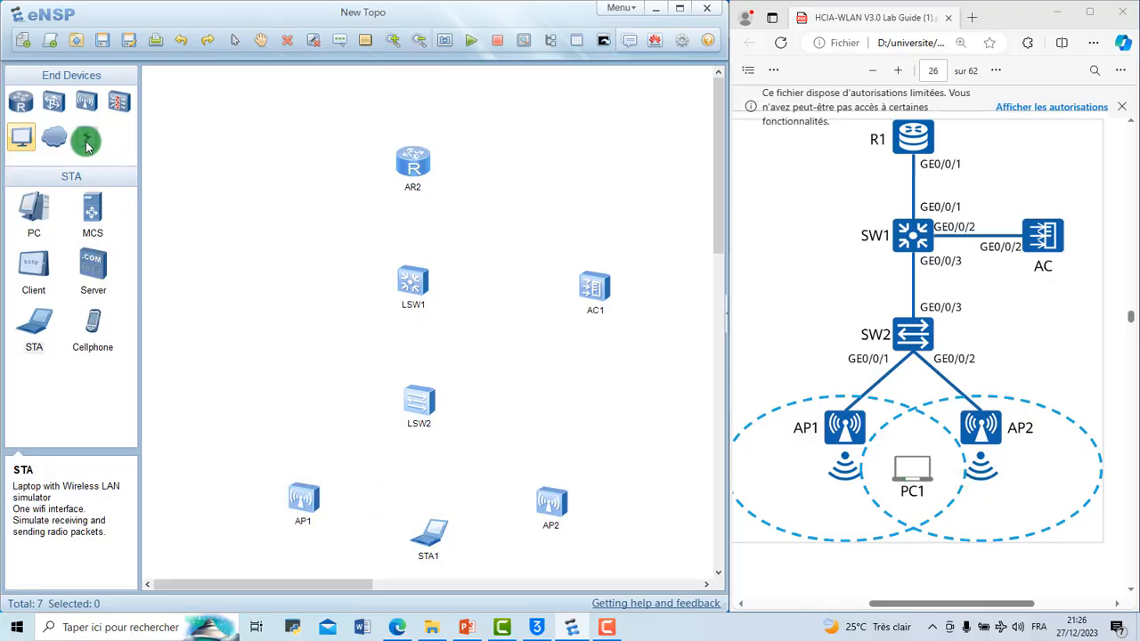
Step: Connect the router's GE 0/0/1 to GE 0/0/1 on switch LSW1 with a copper cable
{"action": "left_click", "coordinate": [87, 142]}
{"action": "left_click", "coordinate": [102, 216]}
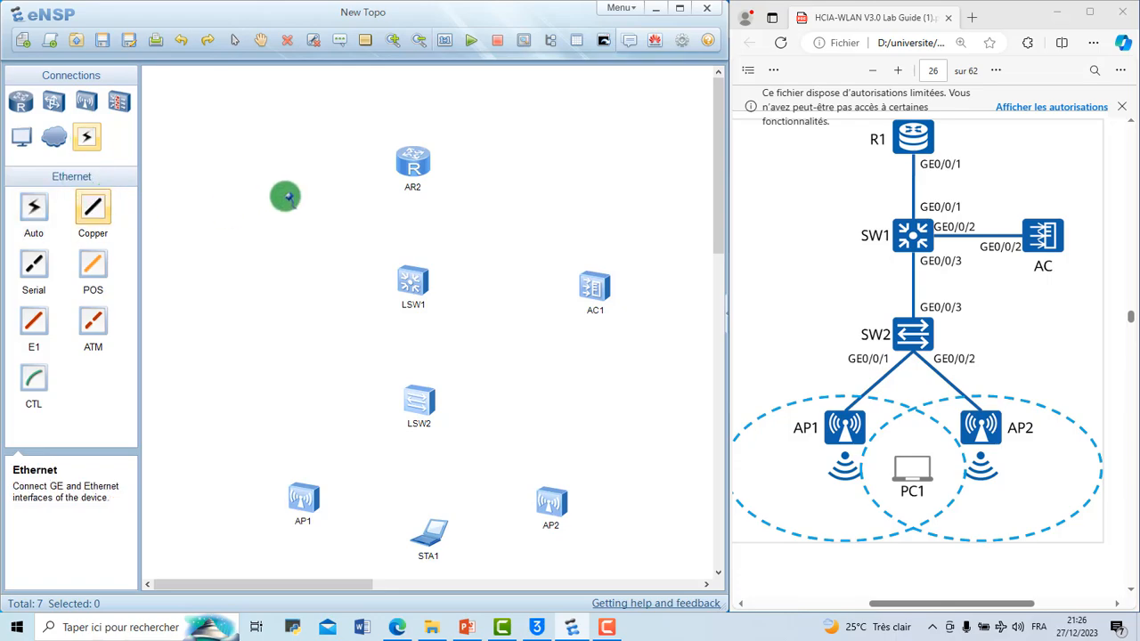
{"action": "left_click", "coordinate": [413, 165]}
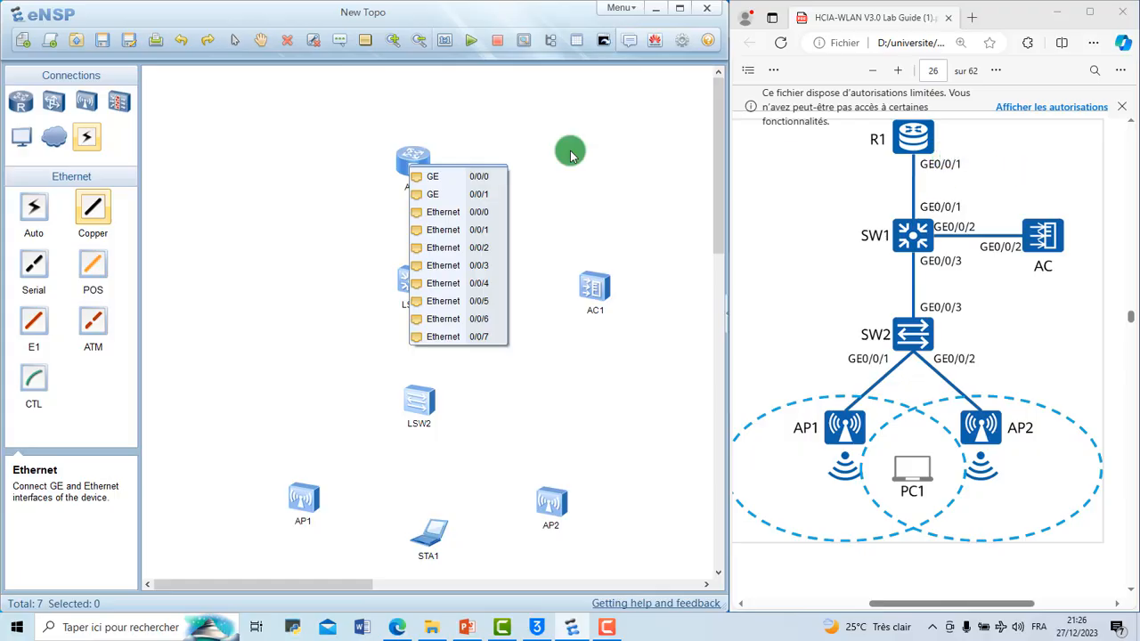
{"action": "left_click", "coordinate": [481, 194]}
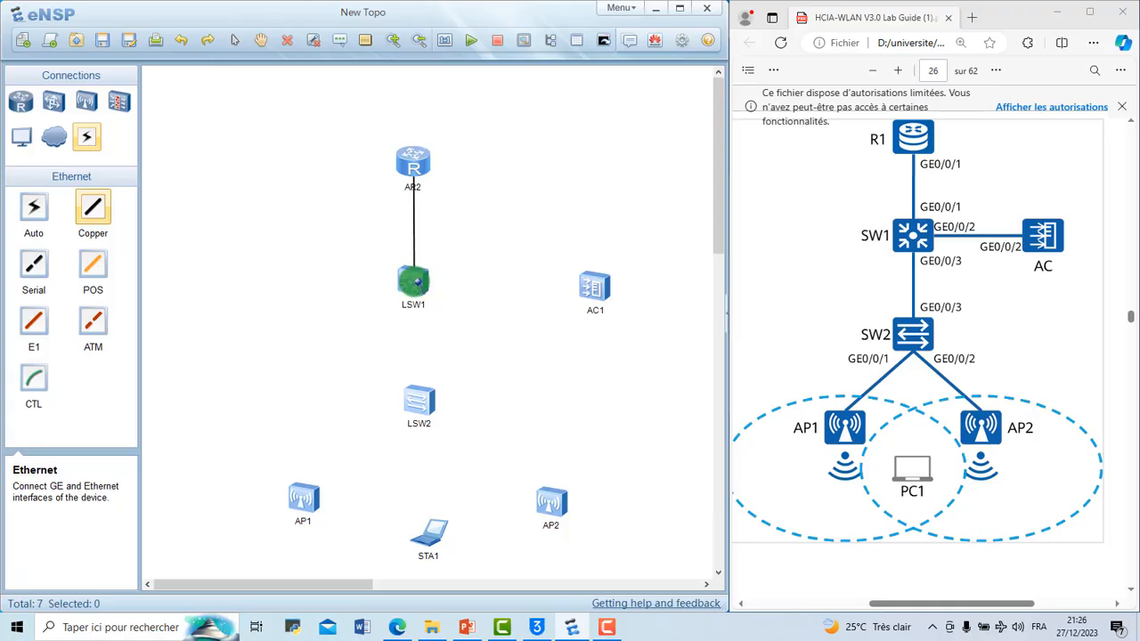
{"action": "left_click", "coordinate": [413, 283]}
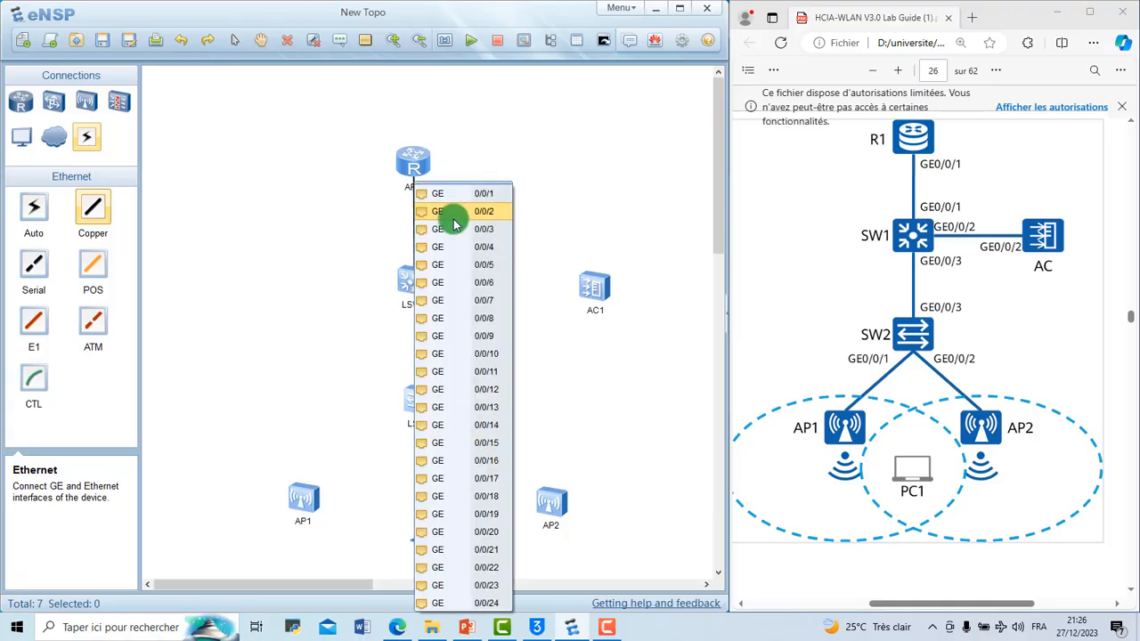
{"action": "left_click", "coordinate": [476, 198]}
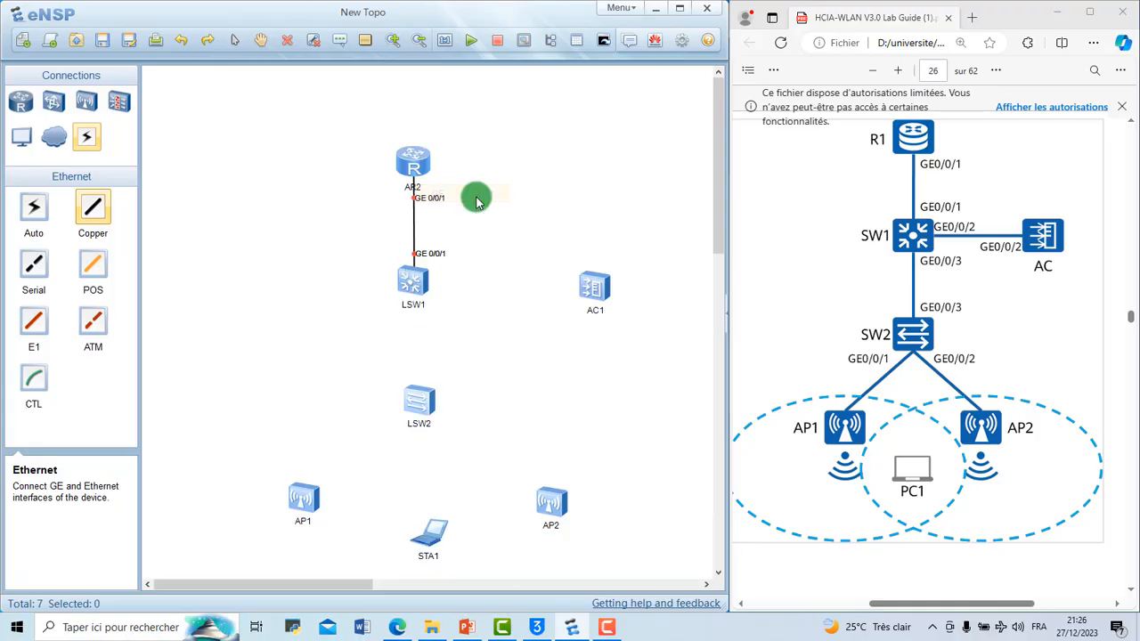
Step: Connect LSW1's GE 0/0/2 to GE 0/0/2 on the access controller with a copper cable
{"action": "left_click", "coordinate": [408, 285]}
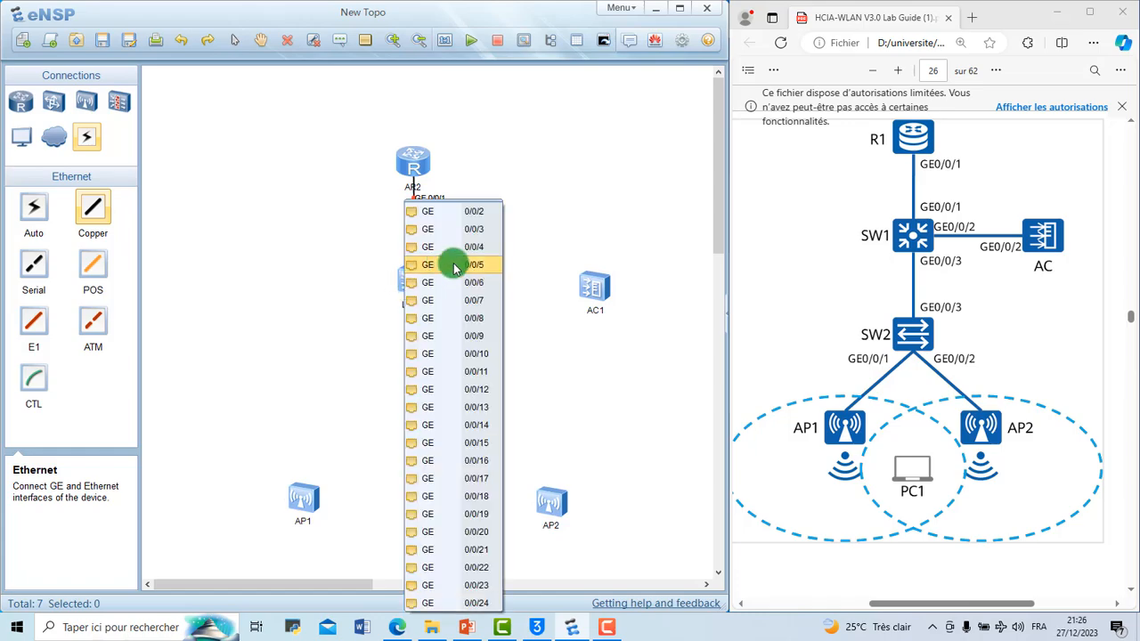
{"action": "left_click", "coordinate": [486, 218]}
{"action": "left_click", "coordinate": [597, 284]}
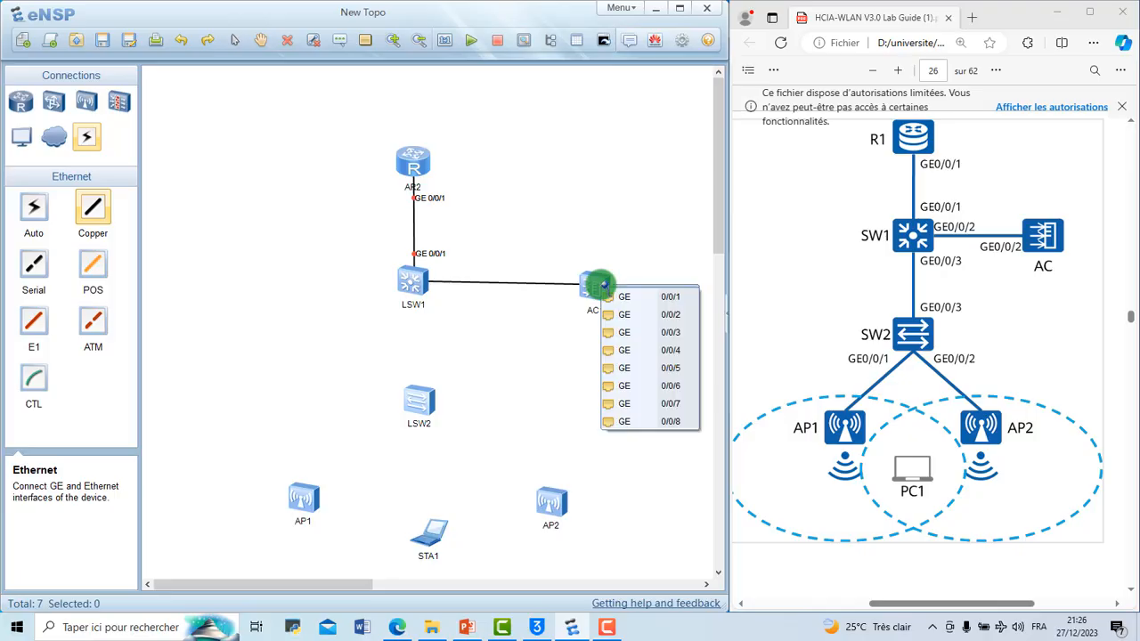
{"action": "left_click", "coordinate": [655, 314]}
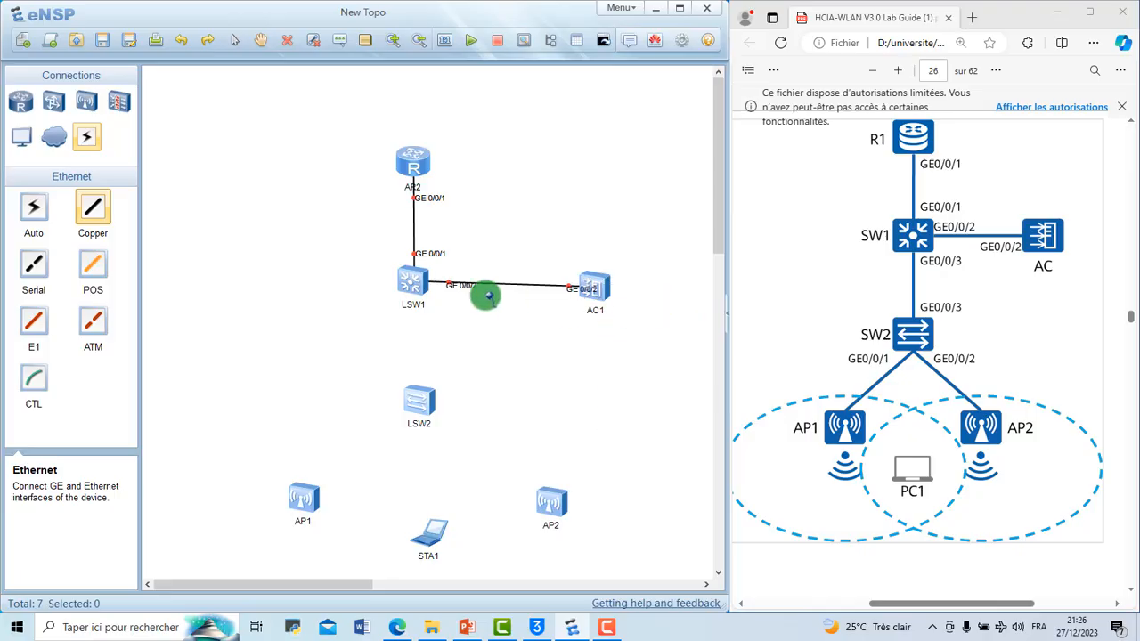
Step: Connect LSW1's GE 0/0/3 to Ethernet 0/0/3 on switch LSW2 with a copper cable
{"action": "left_click", "coordinate": [413, 278]}
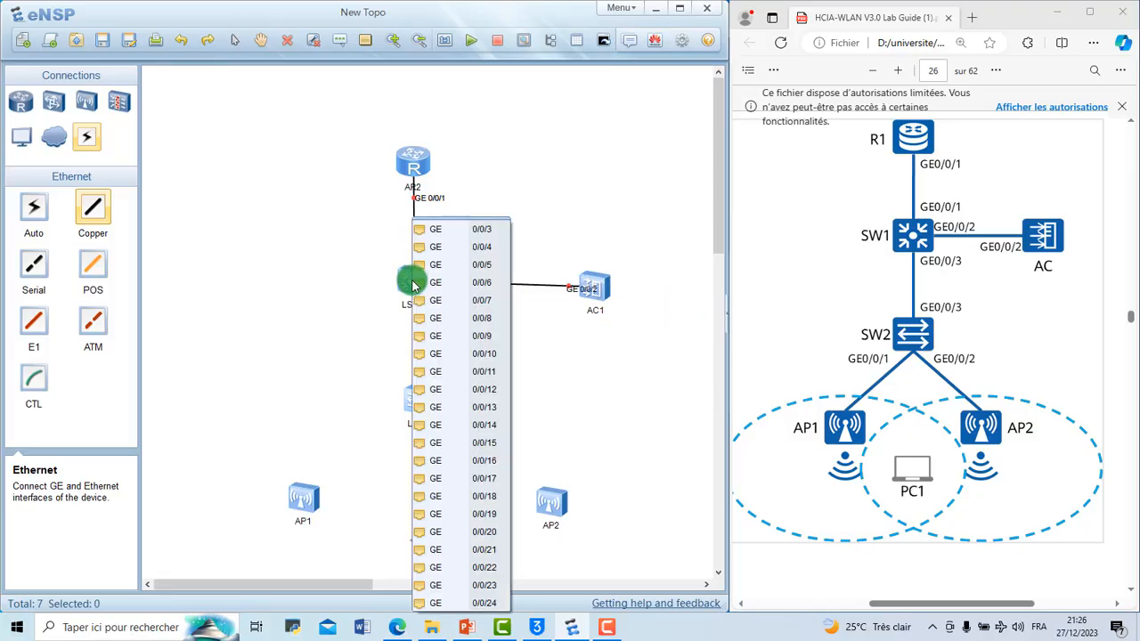
{"action": "left_click", "coordinate": [480, 232]}
{"action": "left_click", "coordinate": [415, 404]}
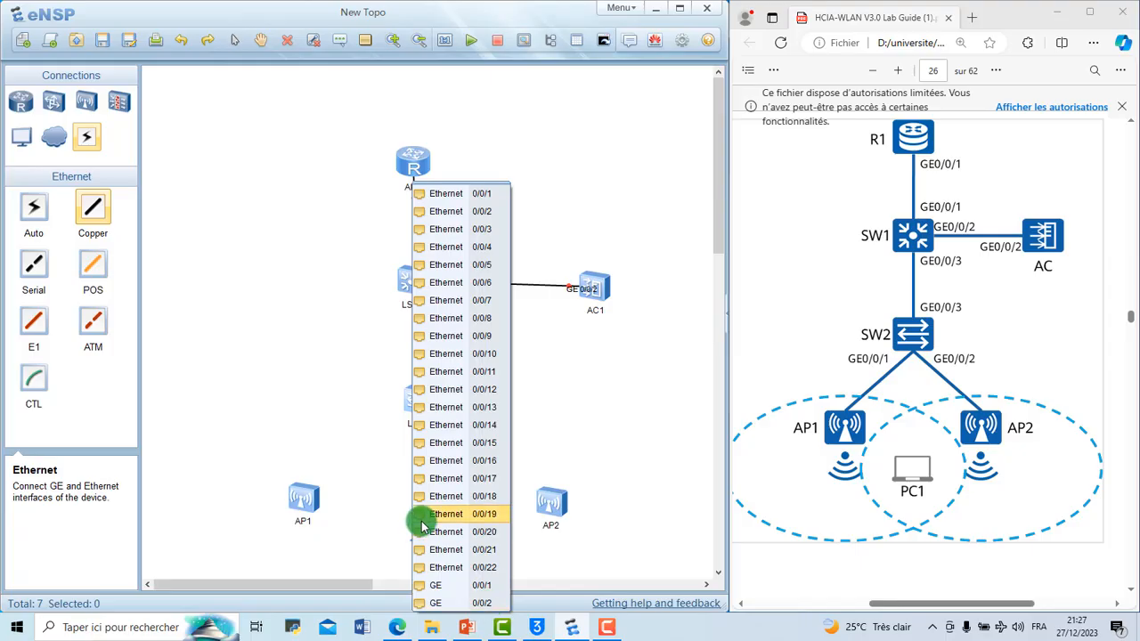
{"action": "left_click", "coordinate": [456, 232]}
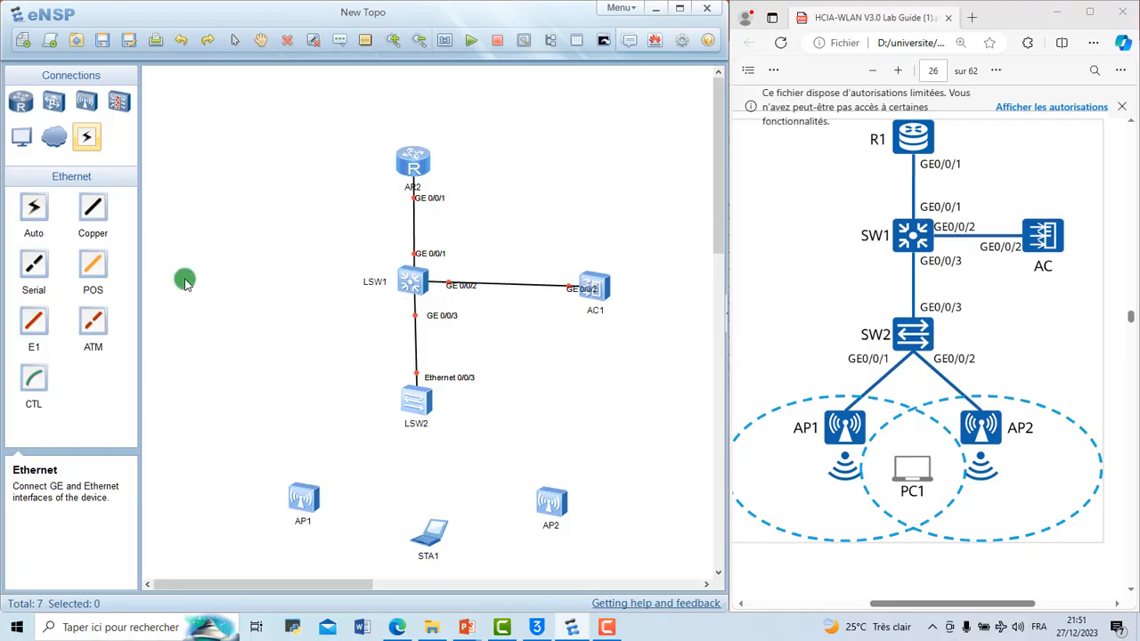
Step: Connect LSW2's GE 0/0/1 to GE 0/0/0 on access point AP1 with a copper cable
{"action": "left_click", "coordinate": [85, 212]}
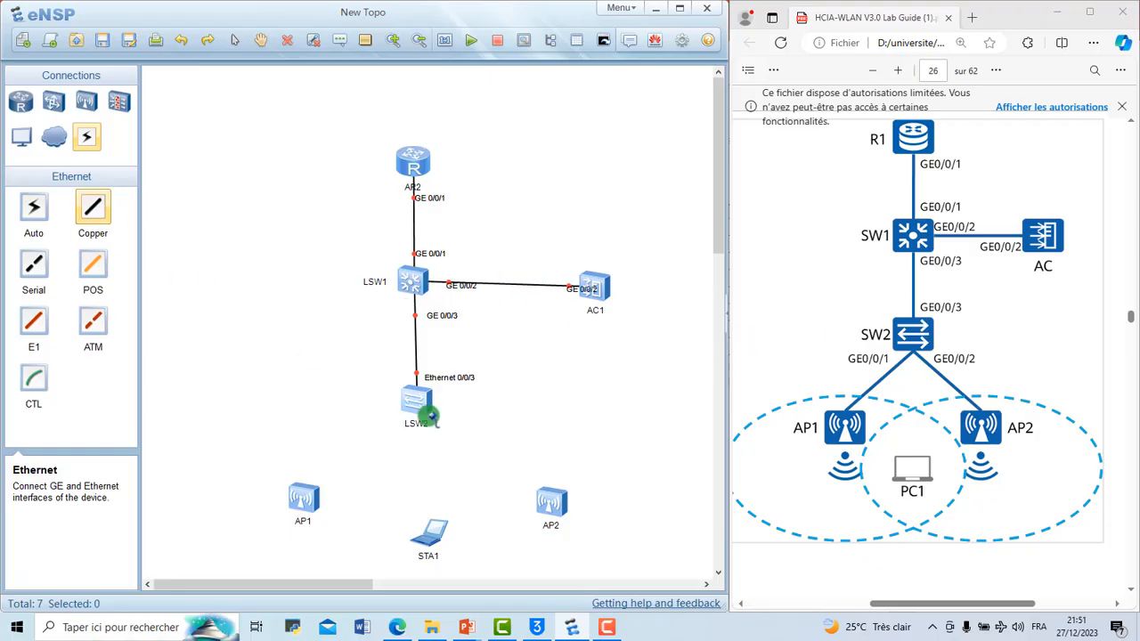
{"action": "left_click", "coordinate": [413, 401]}
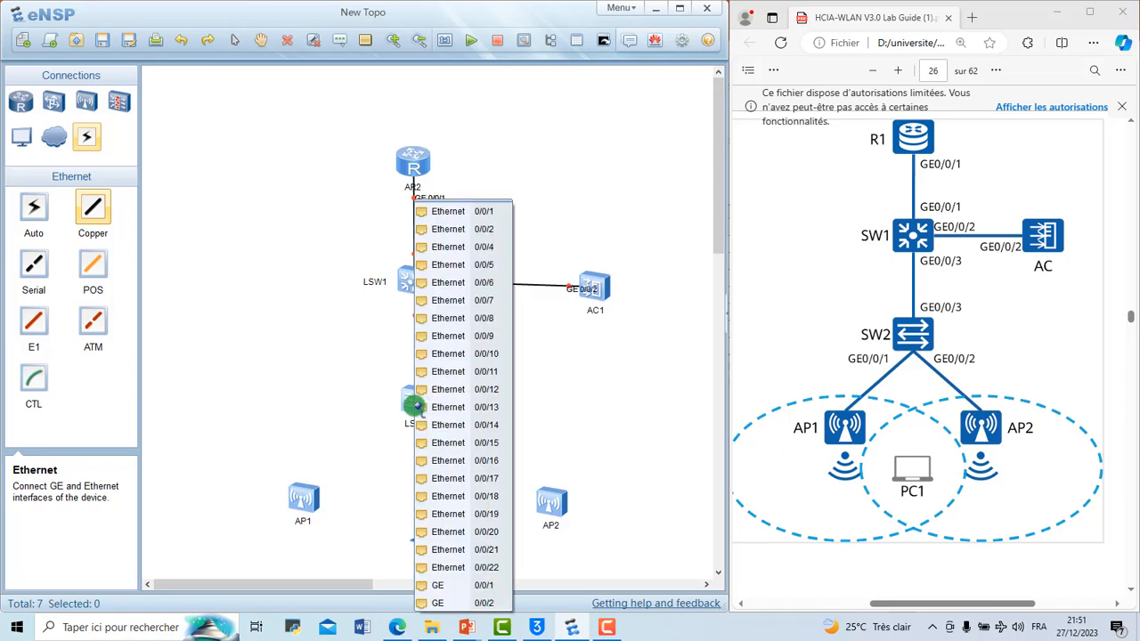
{"action": "left_click", "coordinate": [472, 587]}
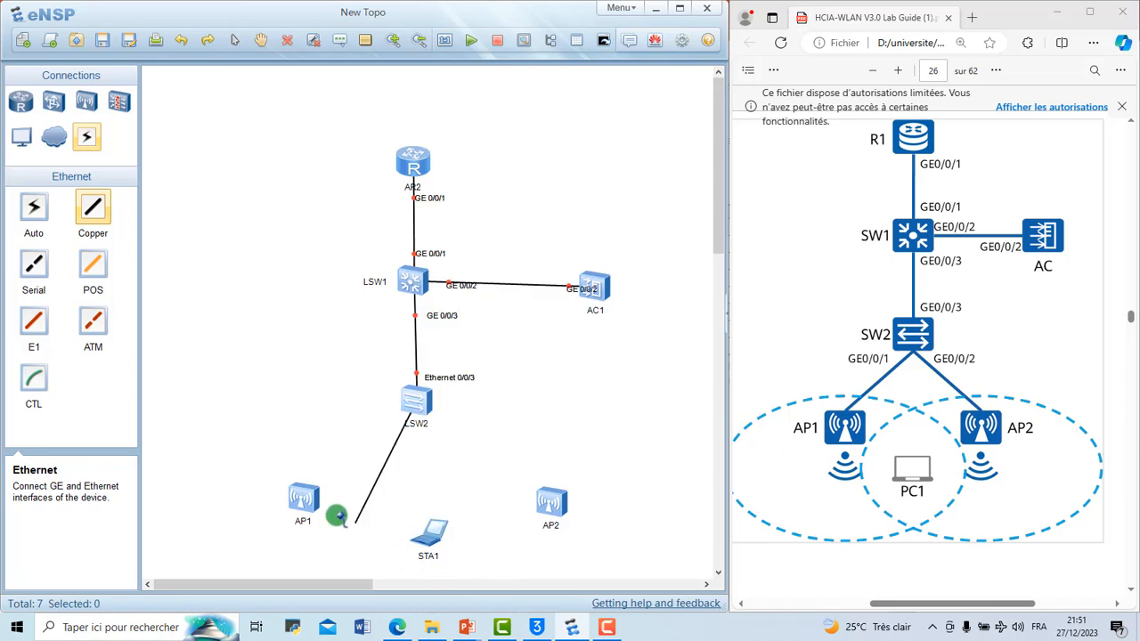
{"action": "left_click", "coordinate": [301, 492]}
{"action": "left_click", "coordinate": [341, 501]}
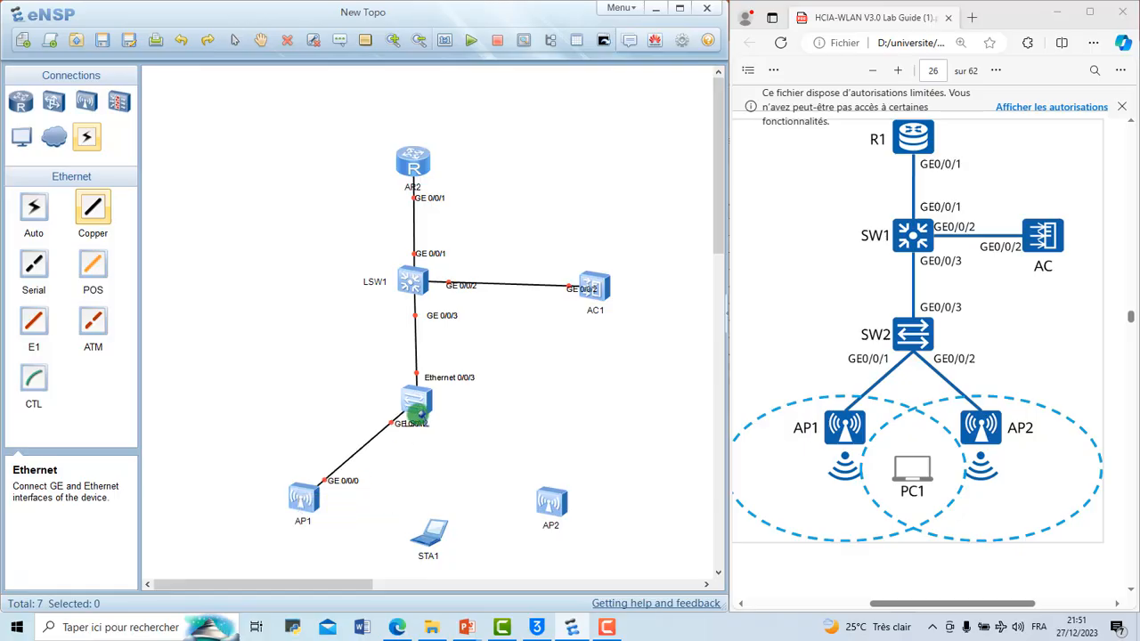
Step: Connect LSW2's GE 0/0/2 to GE 0/0/0 on access point AP2 and leave cabling mode
{"action": "left_click", "coordinate": [417, 409]}
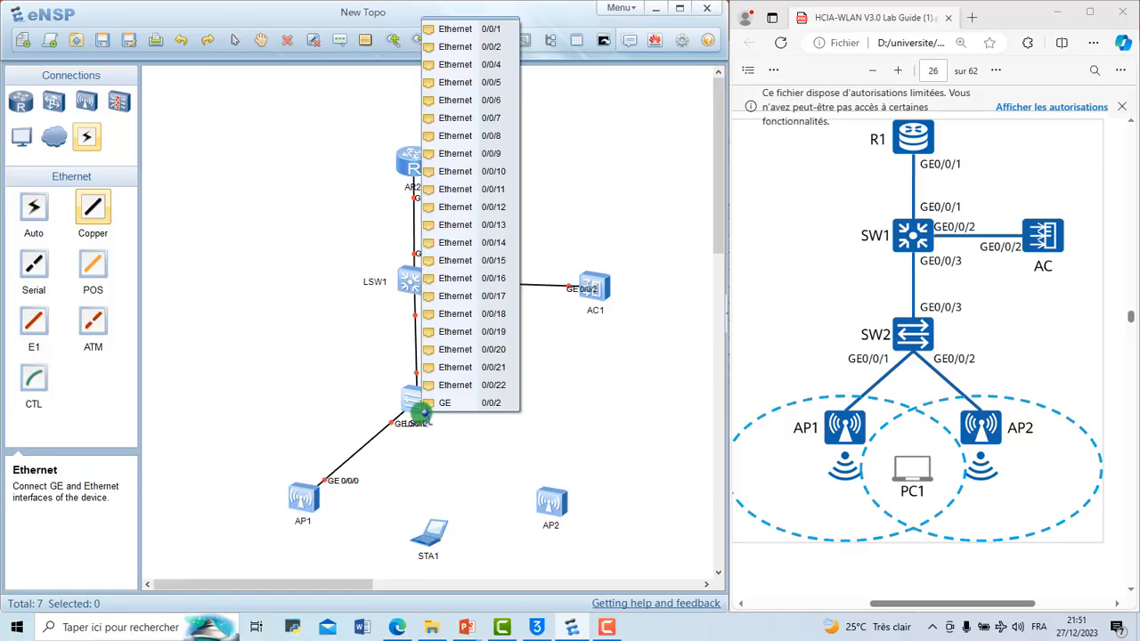
{"action": "left_click", "coordinate": [514, 404]}
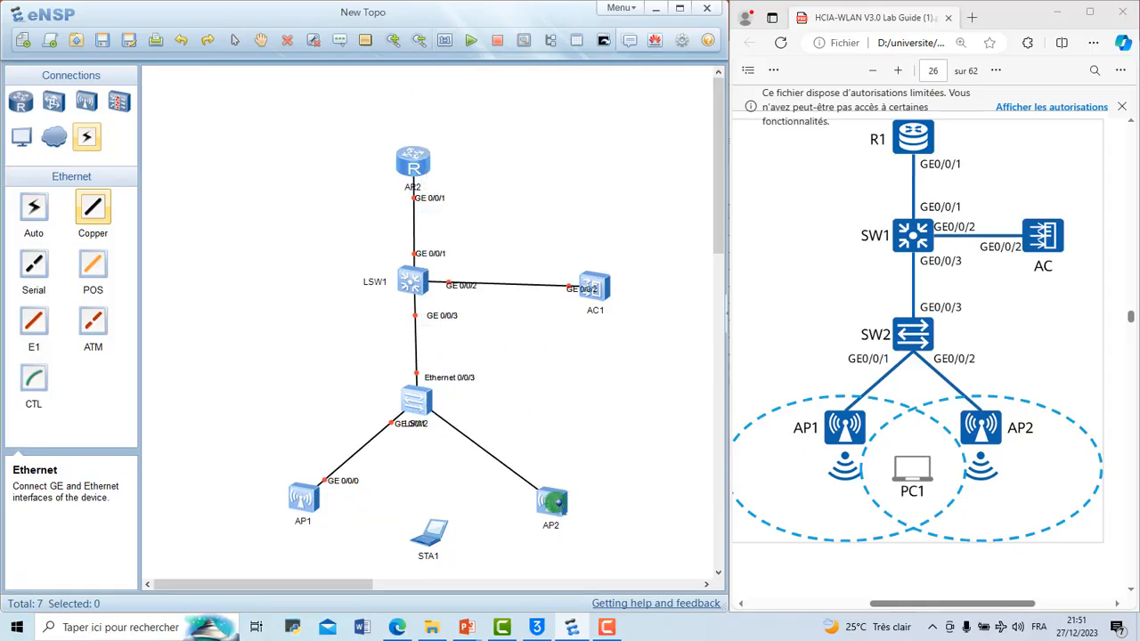
{"action": "left_click", "coordinate": [559, 504]}
{"action": "left_click", "coordinate": [578, 514]}
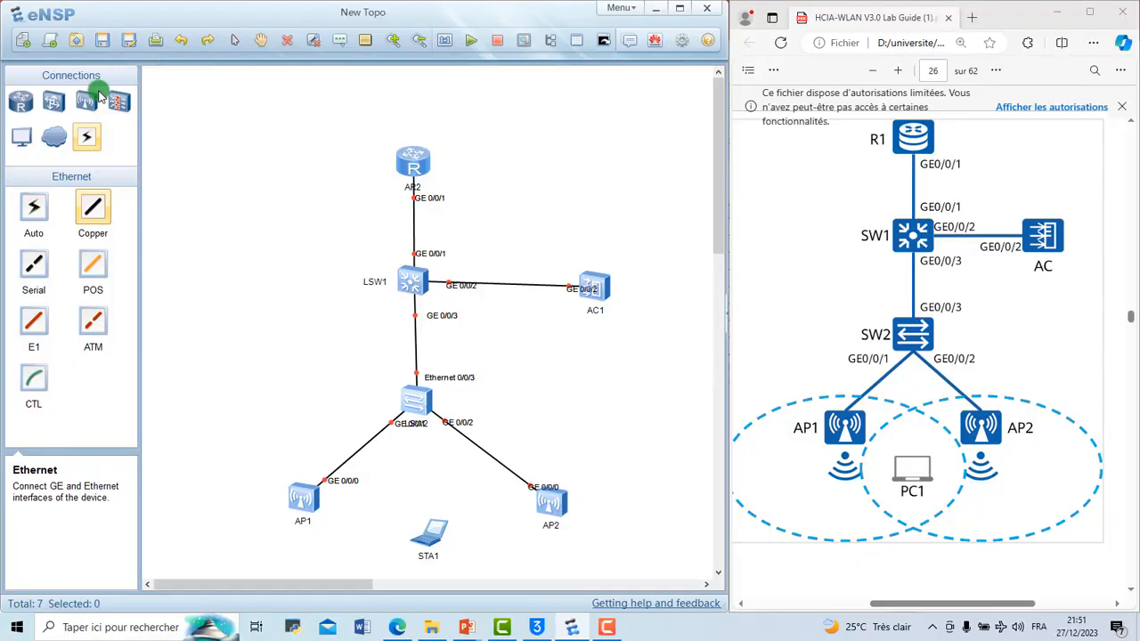
{"action": "left_click", "coordinate": [230, 37]}
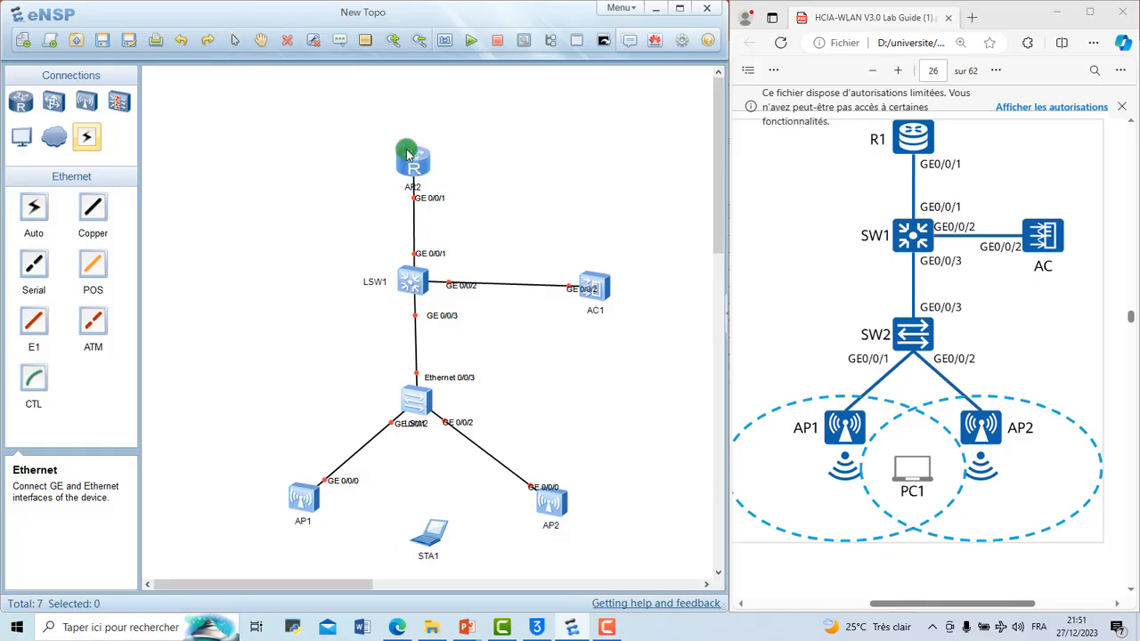
Step: Align the router, both switches and the wireless laptop vertically, then clear the selection
{"action": "left_click_drag", "start_coordinate": [365, 114], "coordinate": [477, 563]}
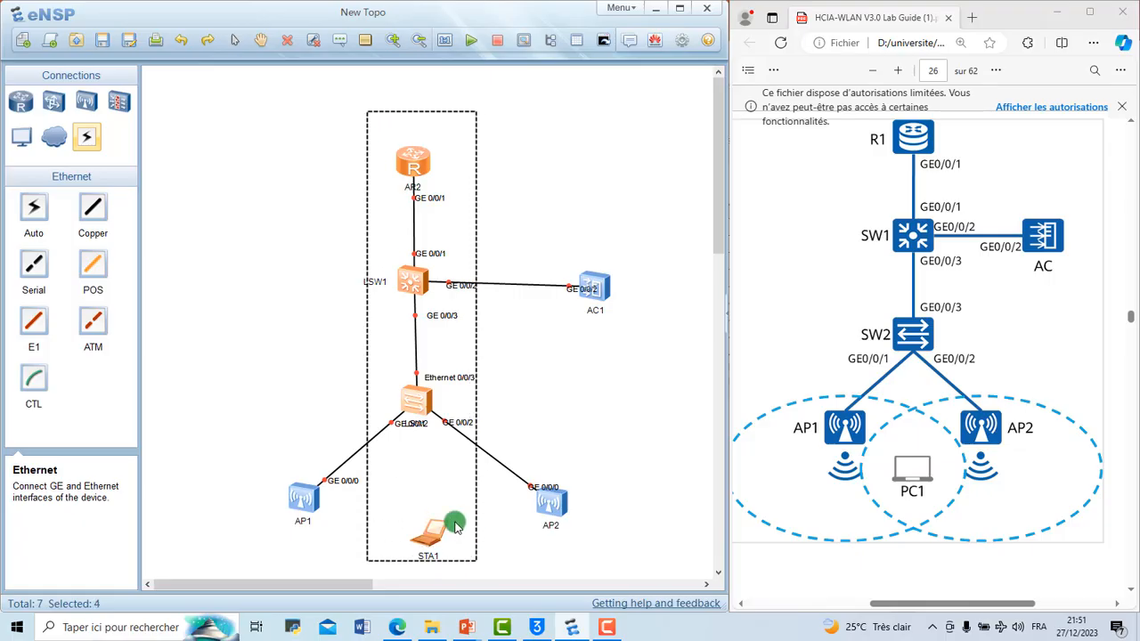
{"action": "right_click", "coordinate": [419, 400]}
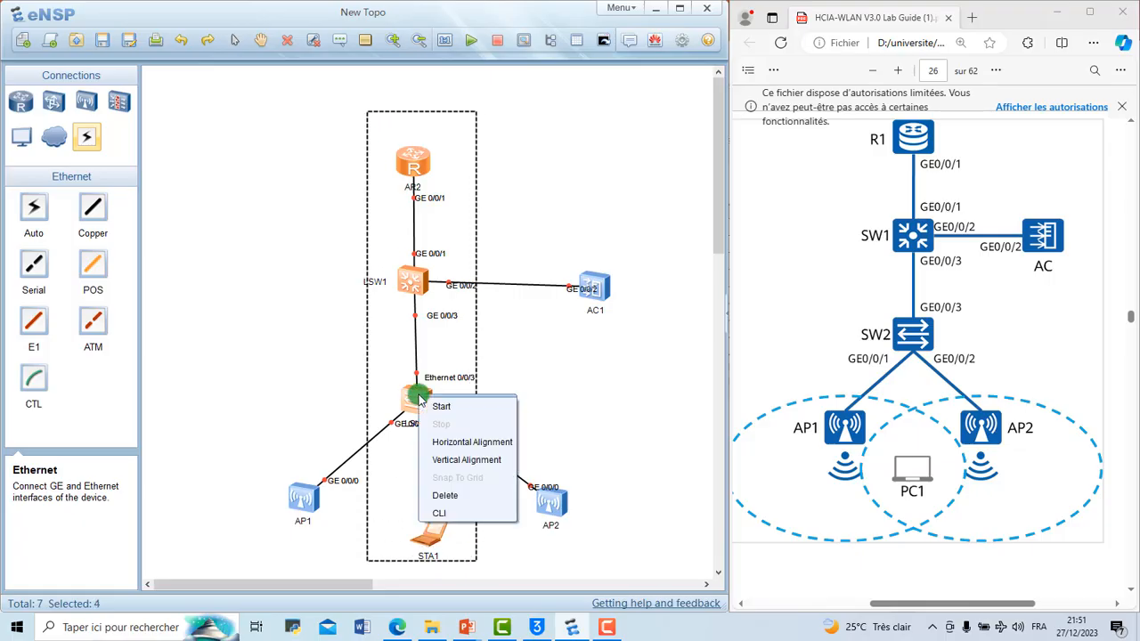
{"action": "left_click", "coordinate": [466, 460]}
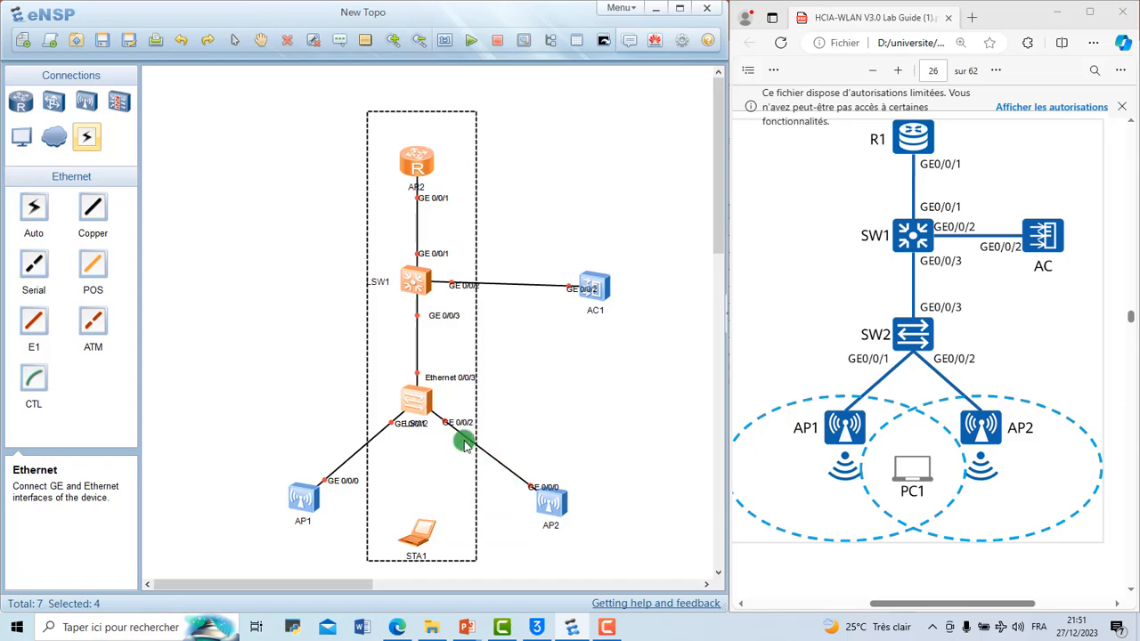
{"action": "left_click", "coordinate": [333, 308]}
Step: Align switch LSW1 and the access controller horizontally and clear the selection
{"action": "left_click_drag", "start_coordinate": [311, 230], "coordinate": [726, 334]}
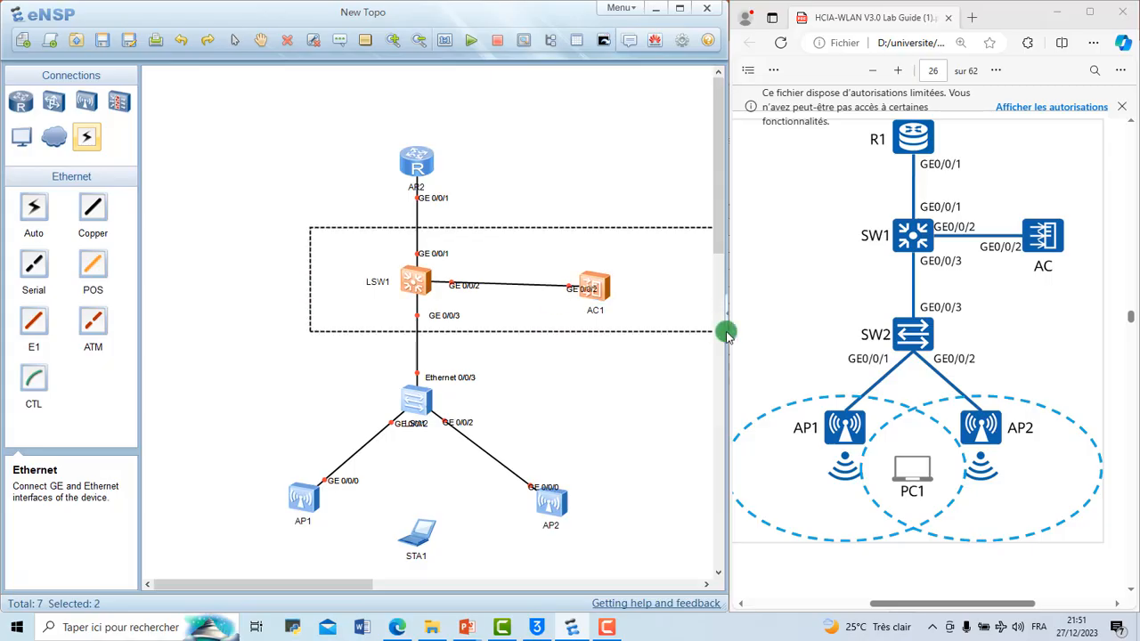
{"action": "right_click", "coordinate": [600, 294]}
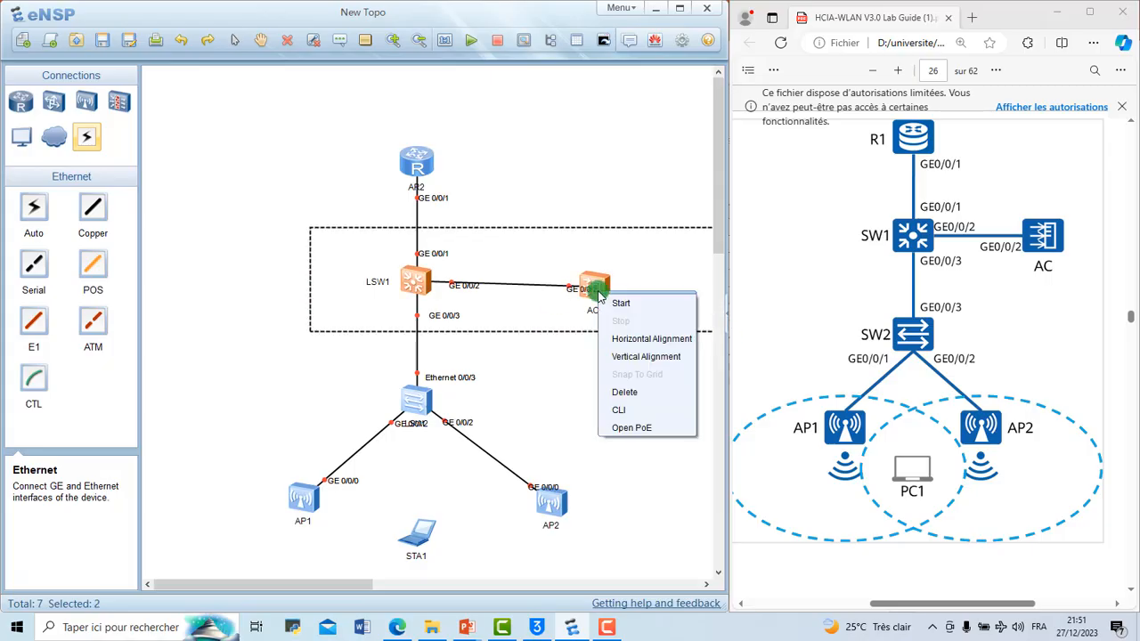
{"action": "left_click", "coordinate": [647, 339]}
{"action": "left_click", "coordinate": [571, 185]}
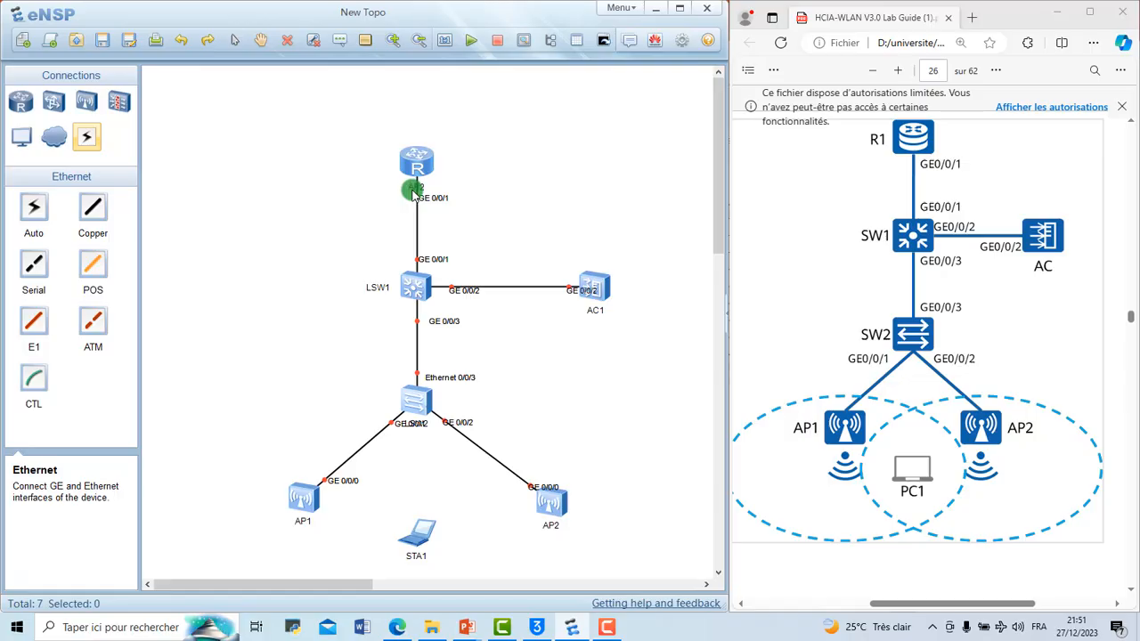
Step: Rename the router R1, the upper switch SW1 and the controller AC, placing the router's label to its left
{"action": "left_click_drag", "start_coordinate": [412, 189], "coordinate": [370, 183]}
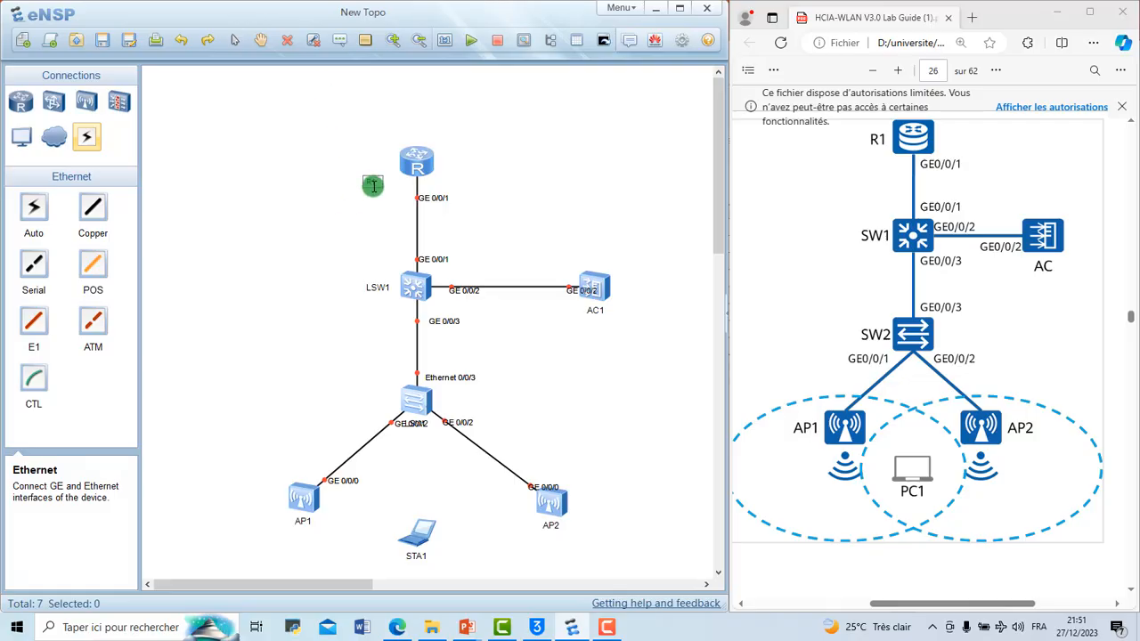
{"action": "left_click", "coordinate": [385, 209]}
{"action": "left_click_drag", "start_coordinate": [376, 183], "coordinate": [389, 170]}
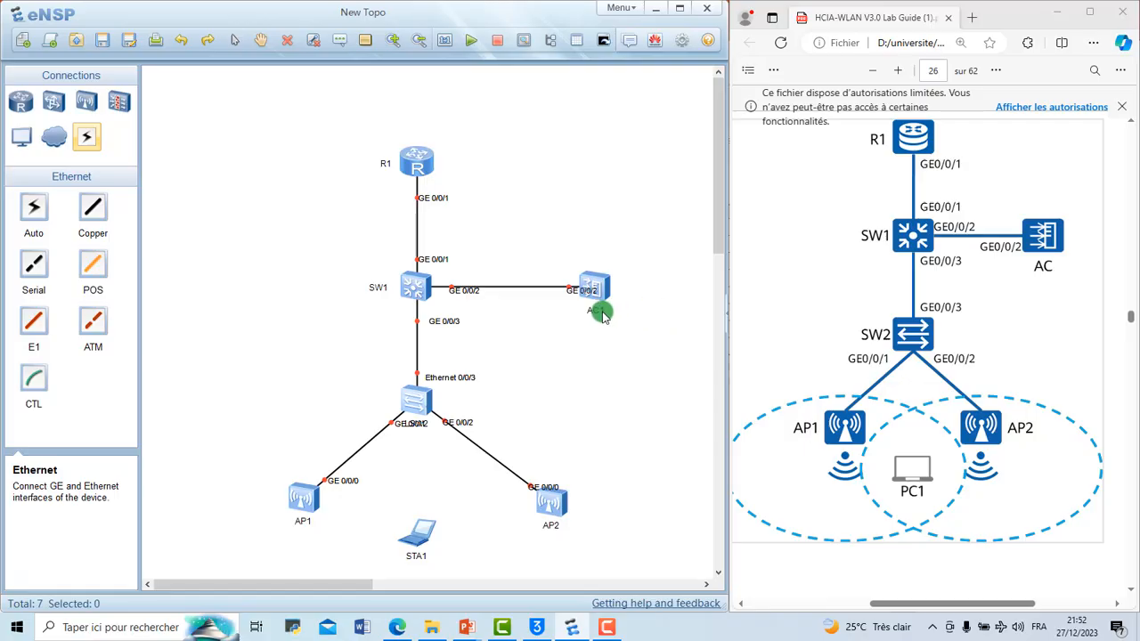
{"action": "left_click", "coordinate": [626, 369]}
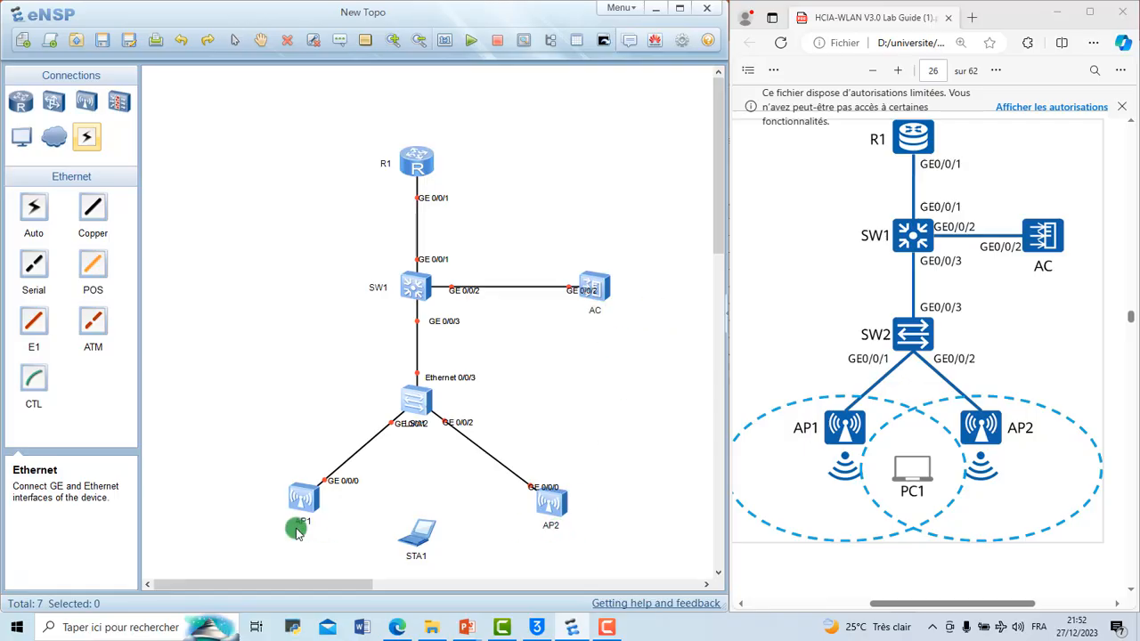
Step: Move the wireless laptop STA1 slightly up and to the right
{"action": "left_click_drag", "start_coordinate": [429, 549], "coordinate": [431, 539]}
{"action": "left_click", "coordinate": [459, 520]}
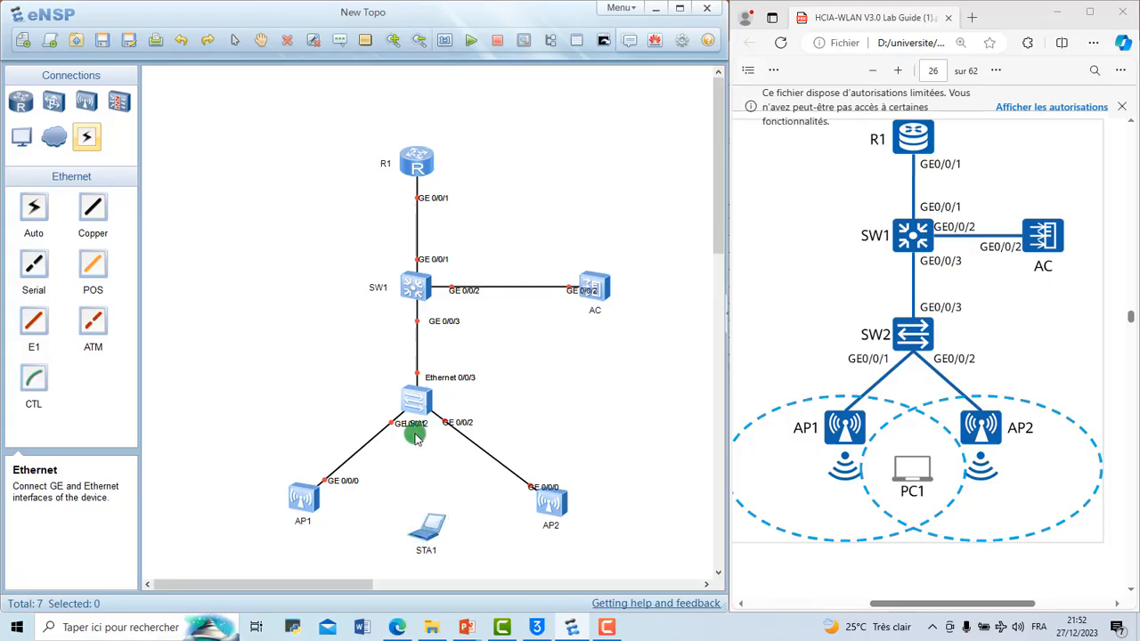
Step: Rename the lower switch SW2 and move its GE 0/0/1 and GE 0/0/2 labels and AC's GE 0/0/2 label clear of the icons
{"action": "left_click_drag", "start_coordinate": [403, 427], "coordinate": [370, 418]}
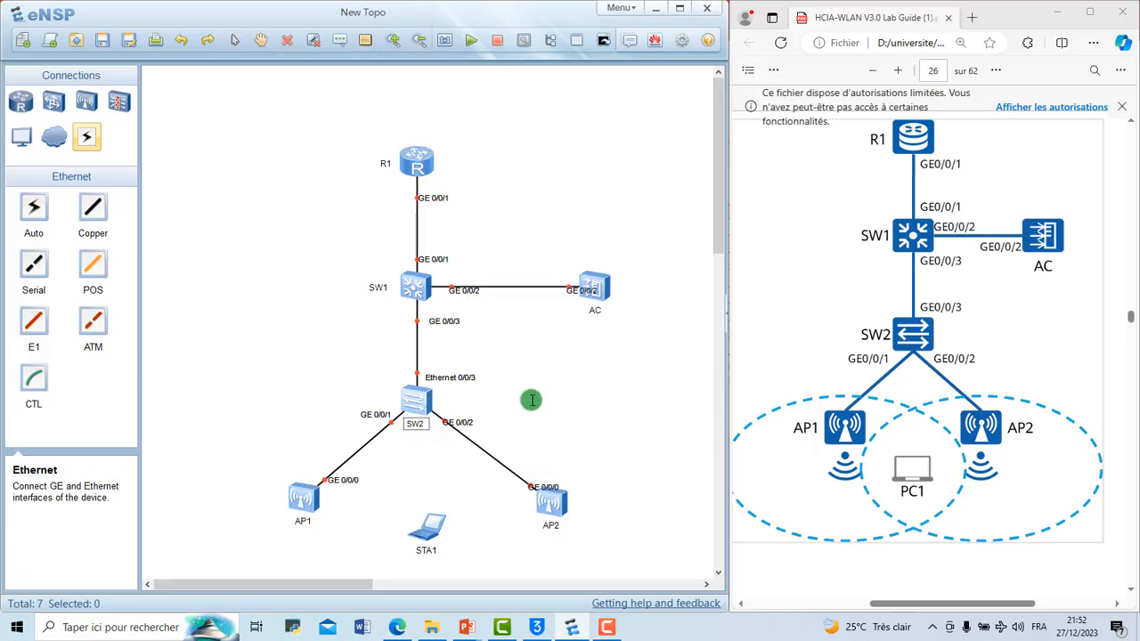
{"action": "left_click_drag", "start_coordinate": [467, 424], "coordinate": [481, 418]}
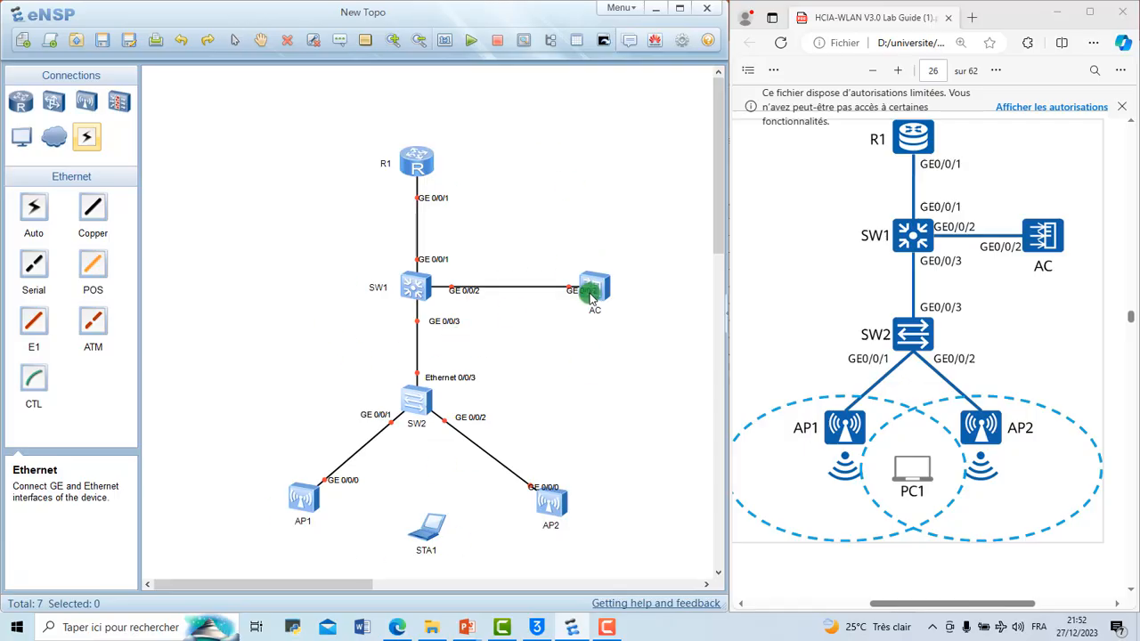
{"action": "left_click_drag", "start_coordinate": [589, 298], "coordinate": [570, 301]}
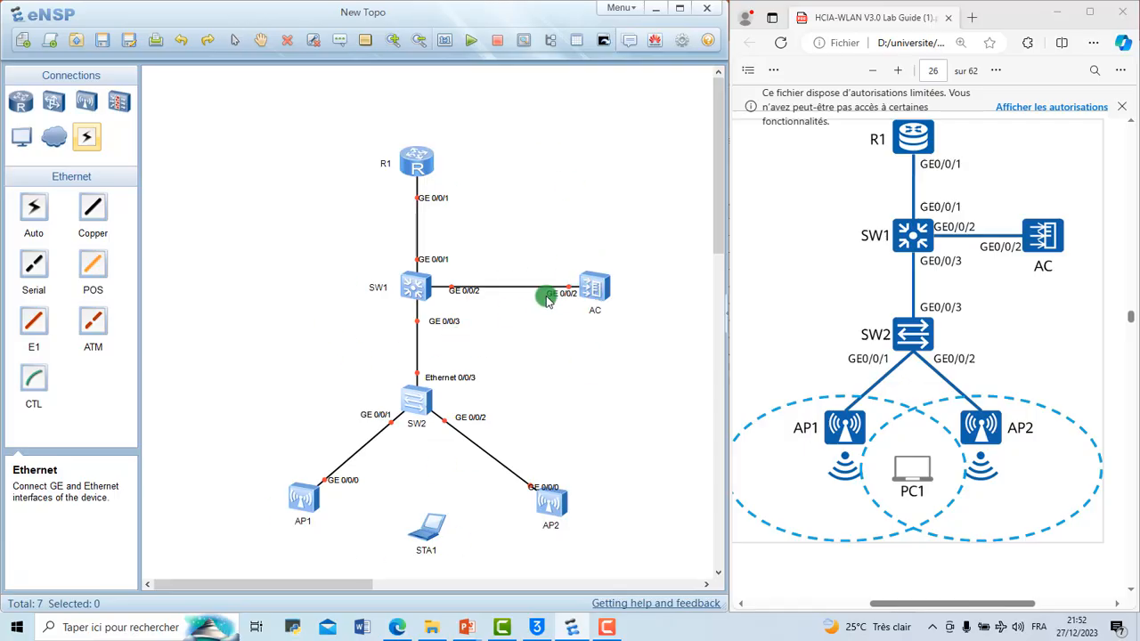
Step: Move SW1's GE 0/0/2 label just below its cable and R1's GE 0/0/1 label slightly right of its cable
{"action": "left_click_drag", "start_coordinate": [463, 298], "coordinate": [460, 302]}
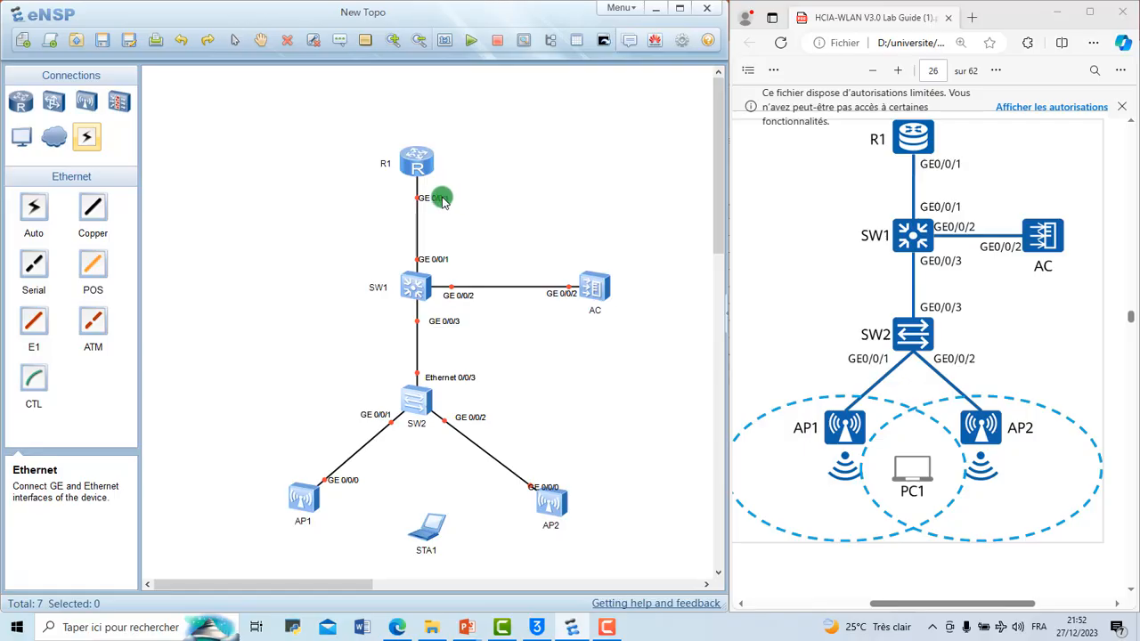
{"action": "left_click_drag", "start_coordinate": [443, 202], "coordinate": [450, 203]}
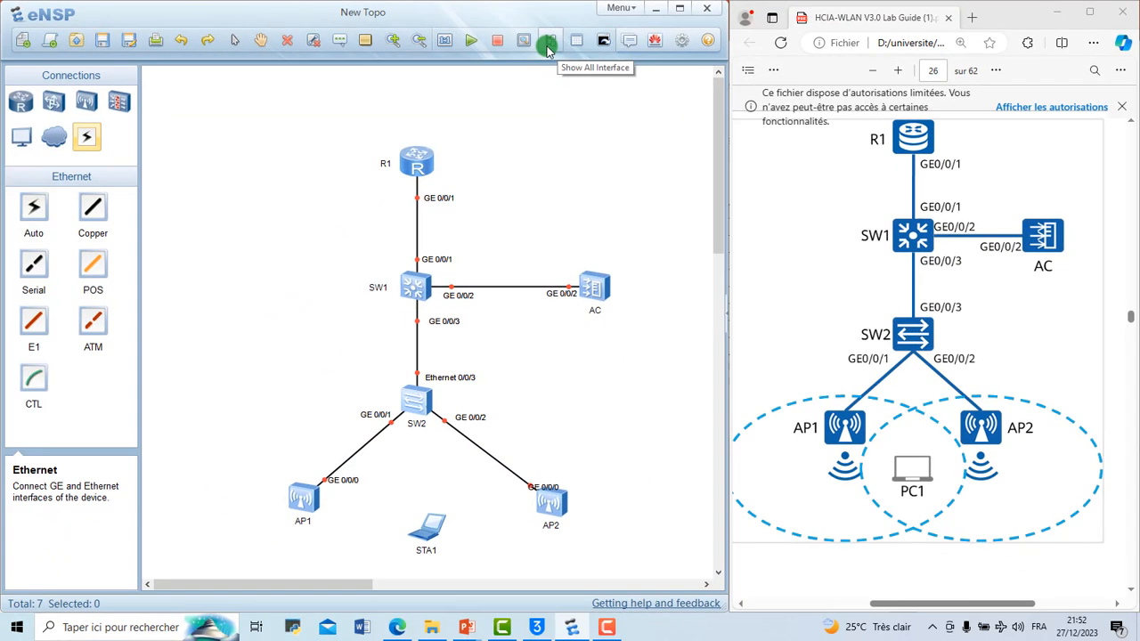
Step: Toggle the display of all interface labels in the topology off and back on
{"action": "left_click", "coordinate": [566, 83]}
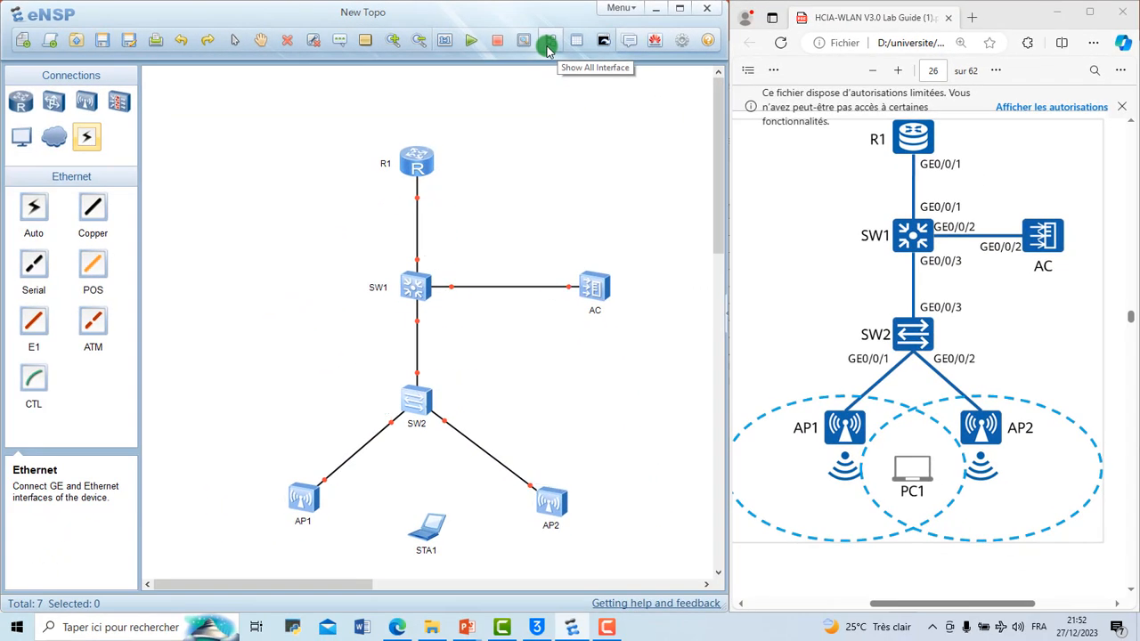
{"action": "left_click", "coordinate": [548, 49]}
{"action": "left_click", "coordinate": [548, 49]}
{"action": "left_click", "coordinate": [547, 49]}
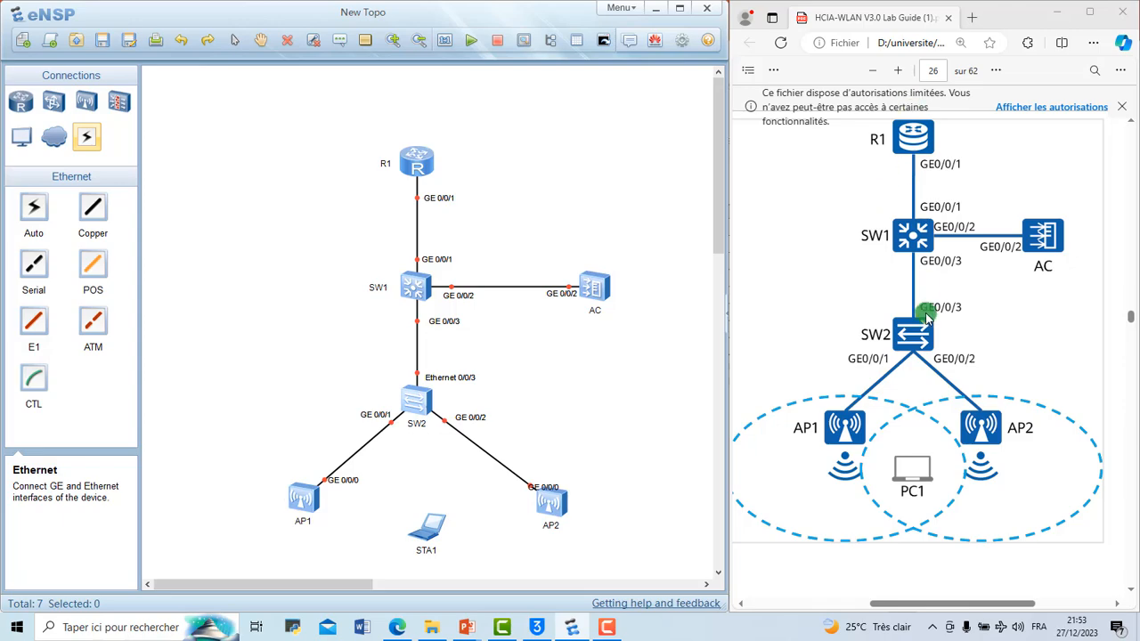
Step: Examine the VLAN port types and parameters in Table 3-1 of the lab guide
{"action": "scroll", "coordinate": [926, 312], "scroll_direction": "down", "scroll_amount": 10}
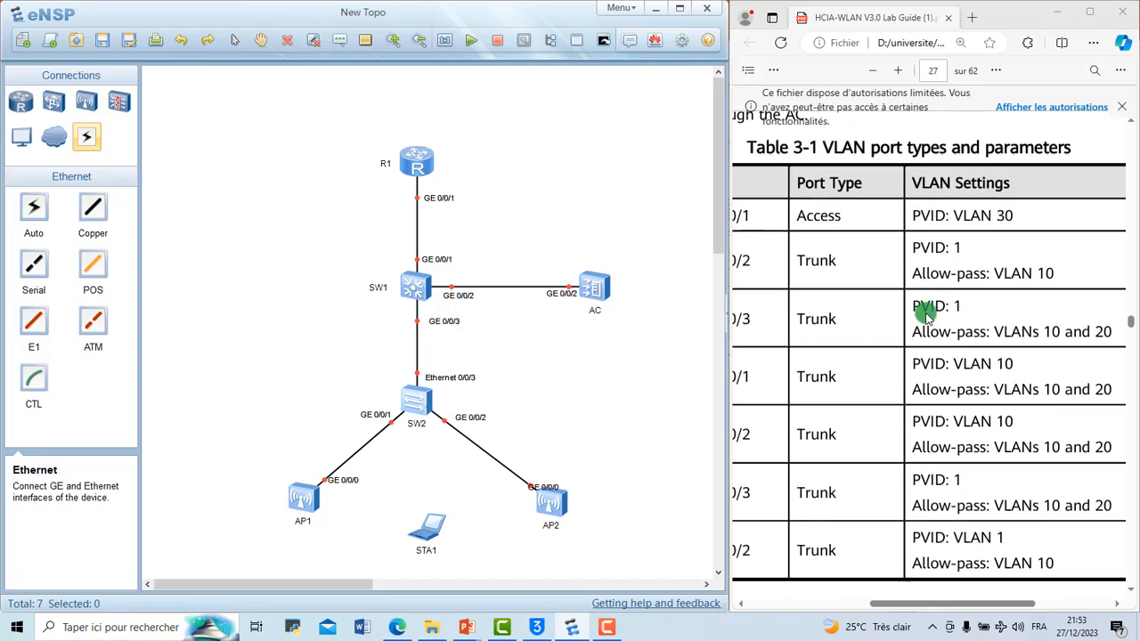
{"action": "scroll", "coordinate": [925, 314], "scroll_direction": "down", "scroll_amount": 2}
{"action": "scroll", "coordinate": [925, 313], "scroll_direction": "down", "scroll_amount": 1}
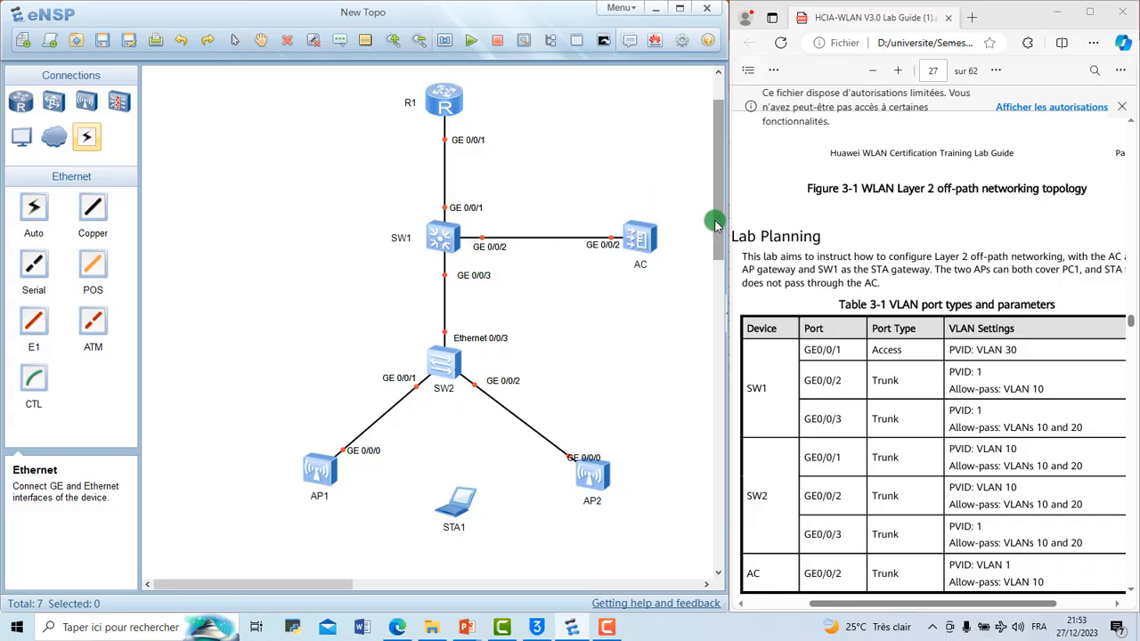
Step: Start router R1 in the topology
{"action": "left_click_drag", "start_coordinate": [717, 222], "coordinate": [717, 216]}
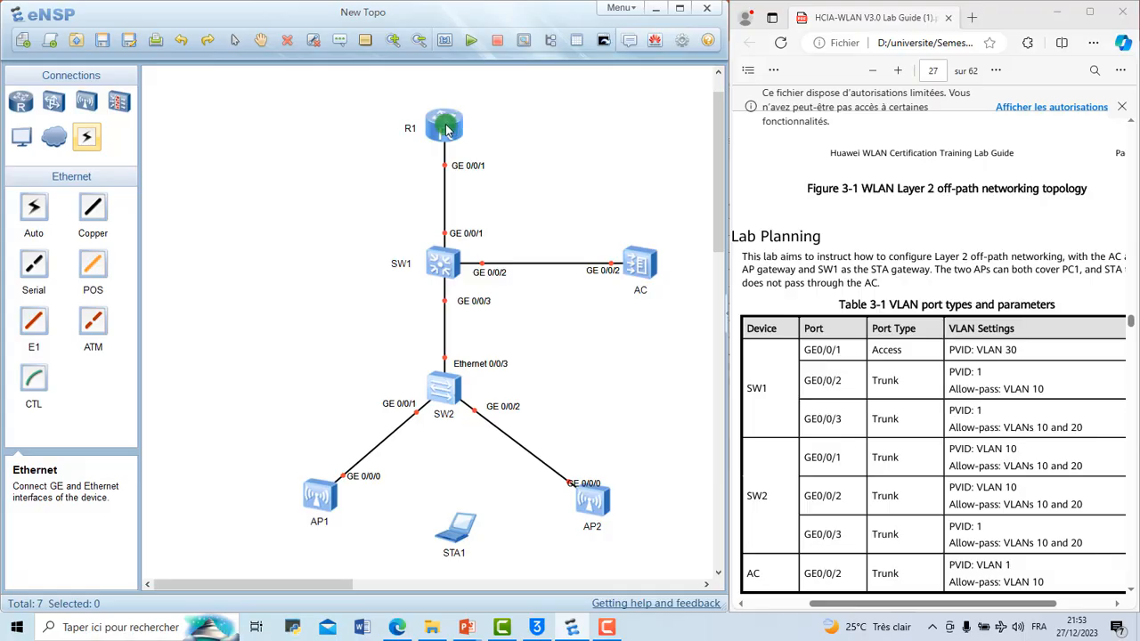
{"action": "right_click", "coordinate": [447, 130]}
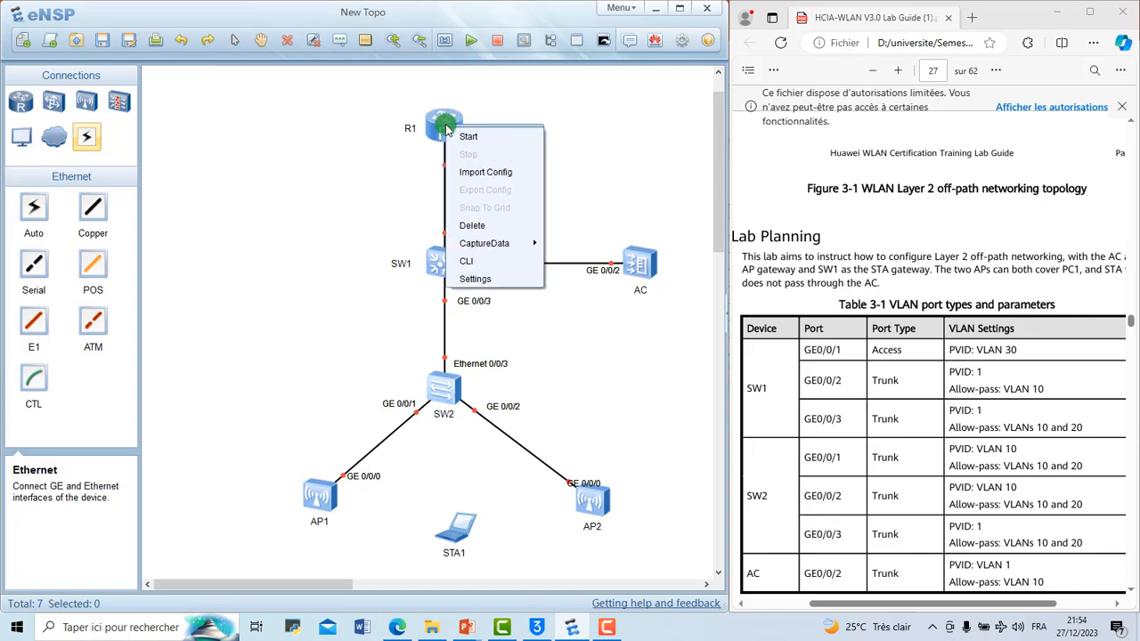
{"action": "left_click", "coordinate": [466, 135]}
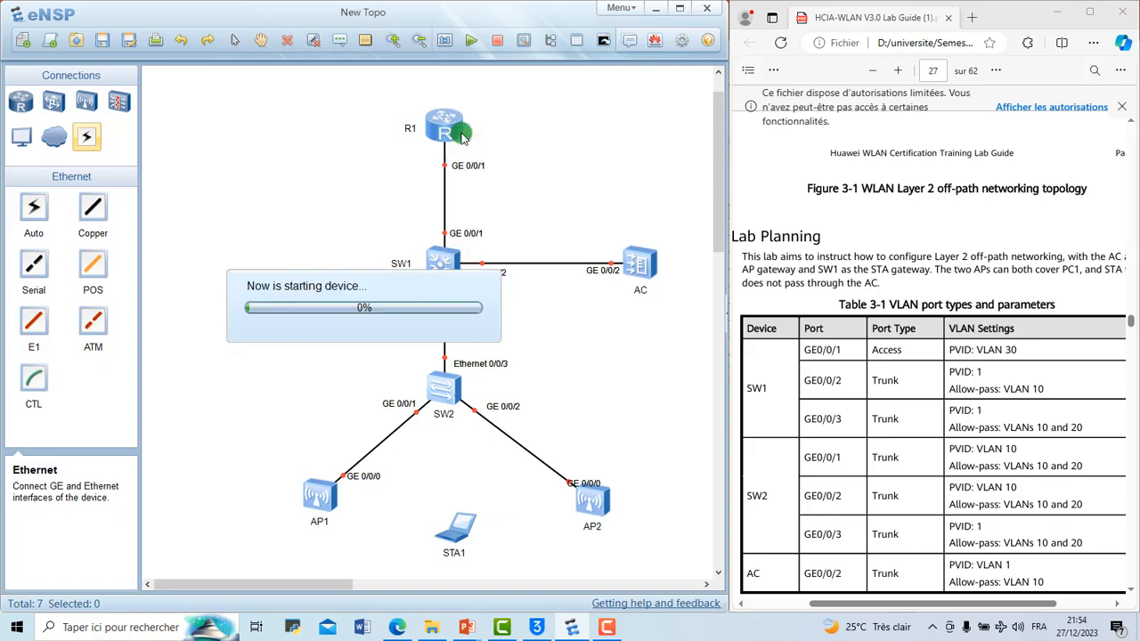
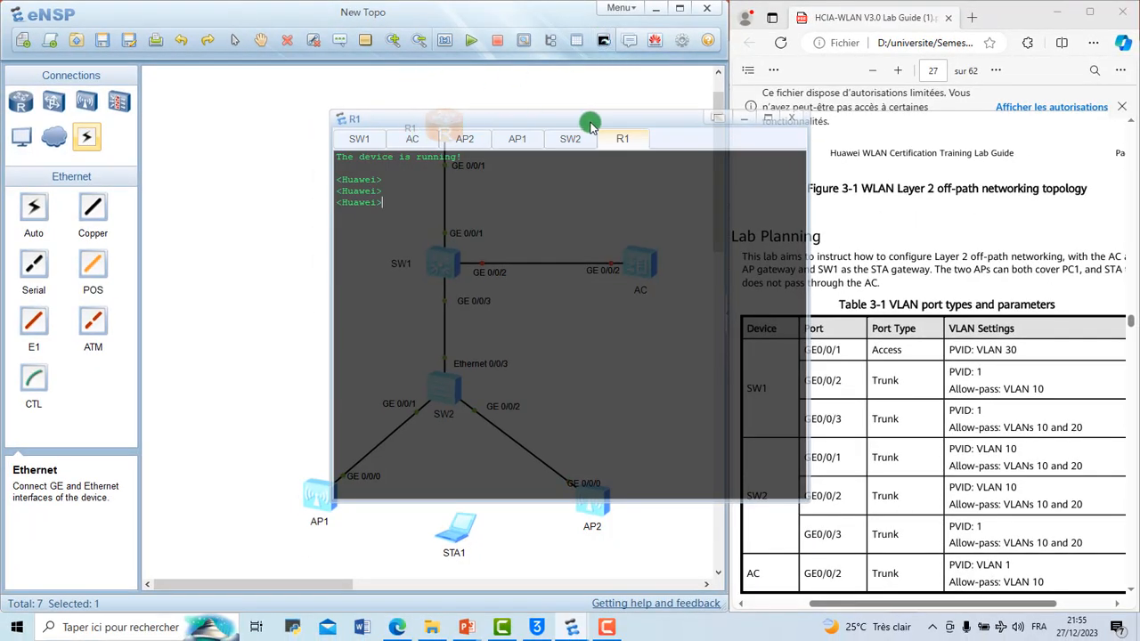
Step: Move and enlarge R1's console window so that it covers the topology workspace beside the lab guide
{"action": "left_click_drag", "start_coordinate": [591, 123], "coordinate": [452, 122]}
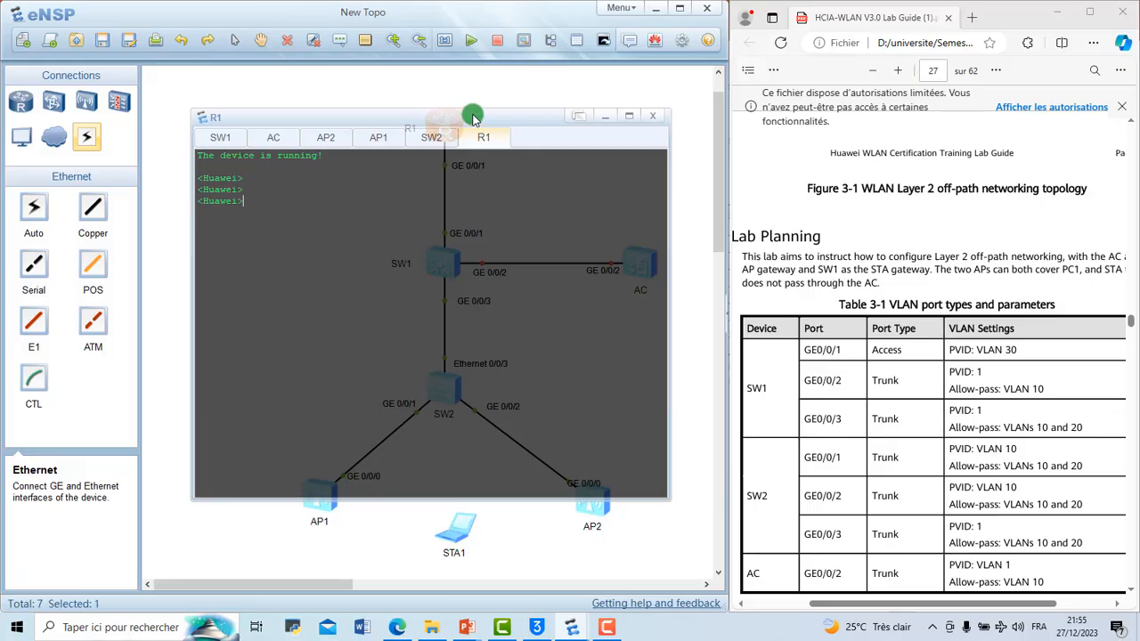
{"action": "double_click", "coordinate": [474, 116]}
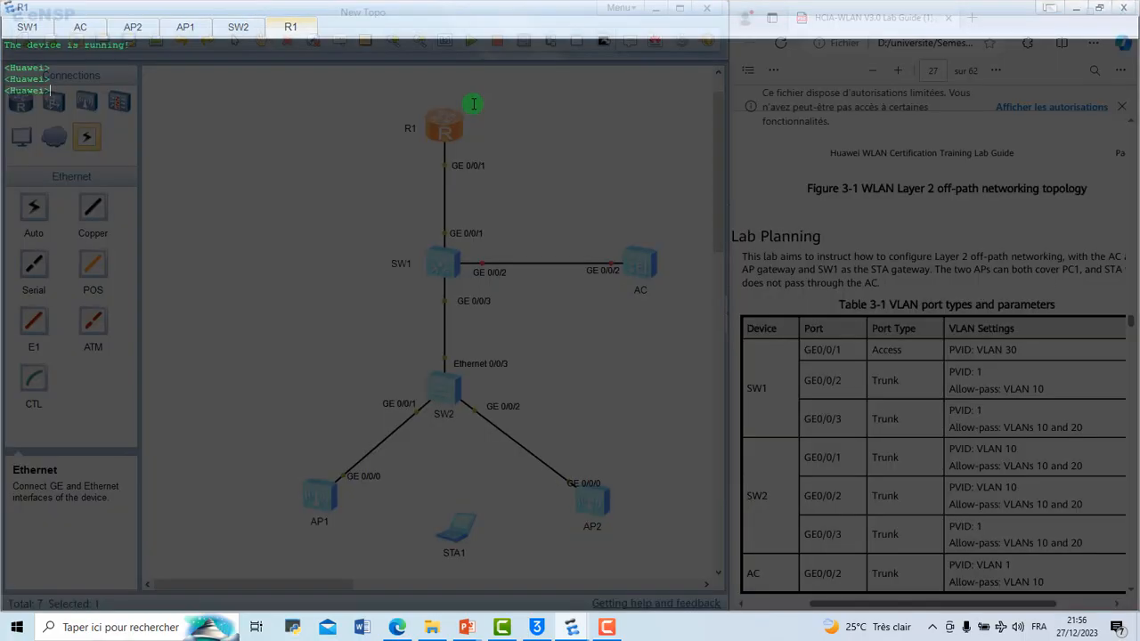
{"action": "left_click", "coordinate": [1102, 11]}
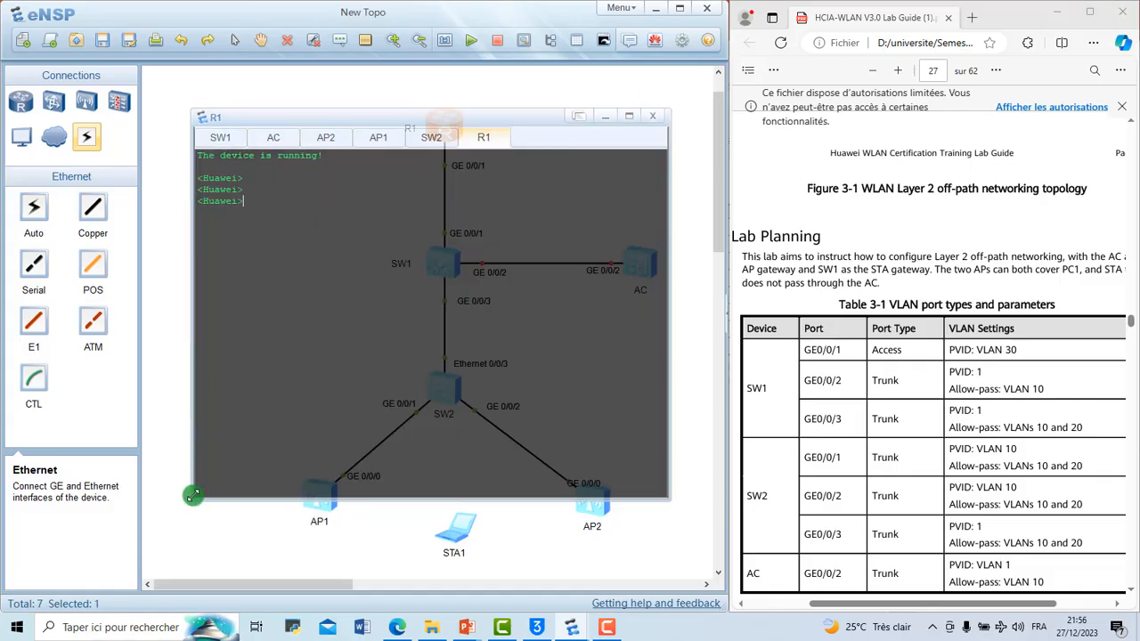
{"action": "left_click_drag", "start_coordinate": [191, 496], "coordinate": [154, 573]}
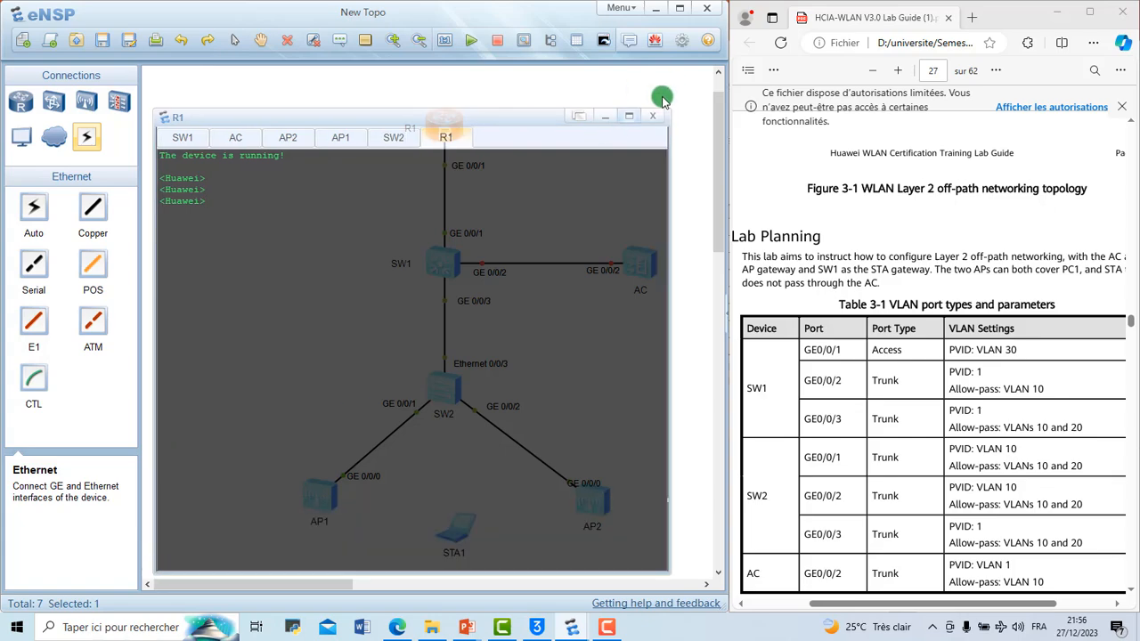
{"action": "left_click_drag", "start_coordinate": [669, 110], "coordinate": [703, 77]}
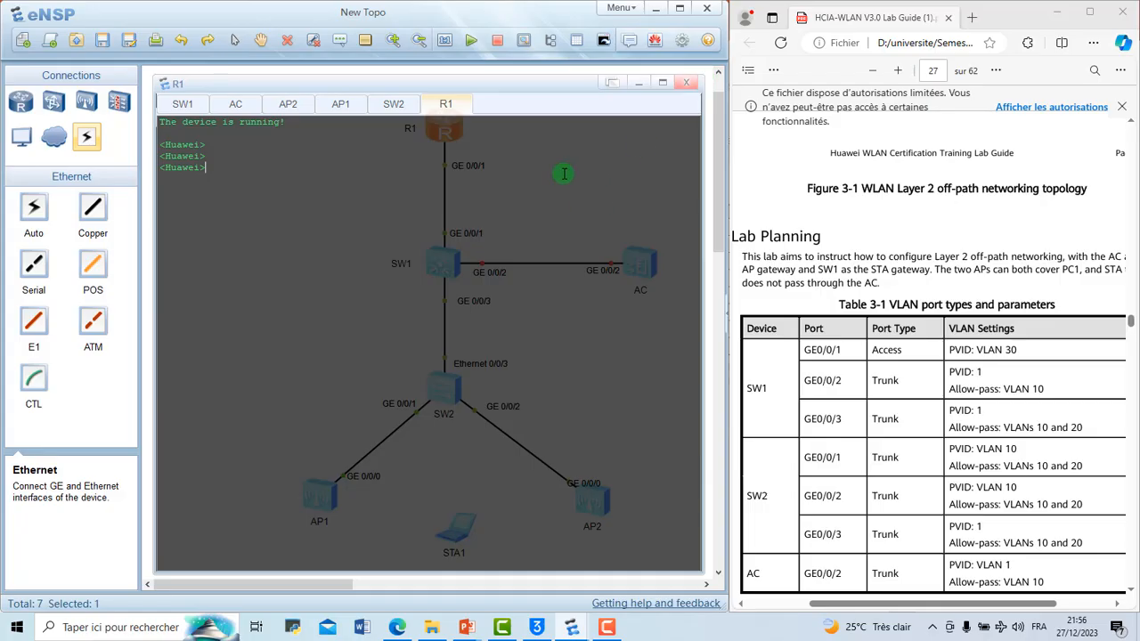
{"action": "left_click_drag", "start_coordinate": [496, 75], "coordinate": [495, 65]}
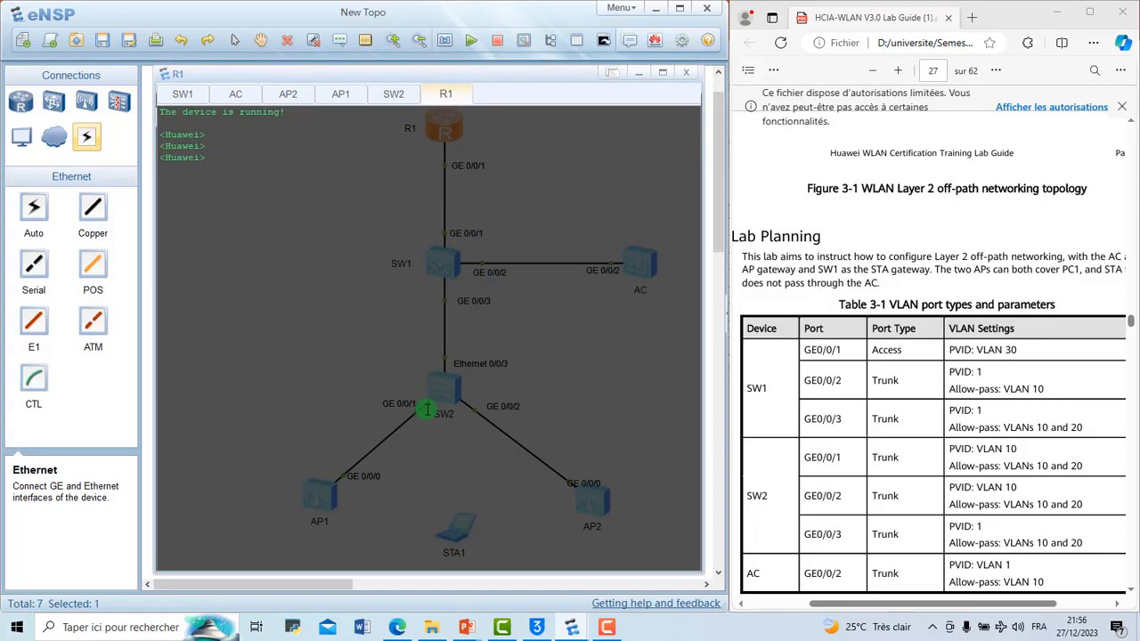
{"action": "left_click_drag", "start_coordinate": [415, 573], "coordinate": [415, 579]}
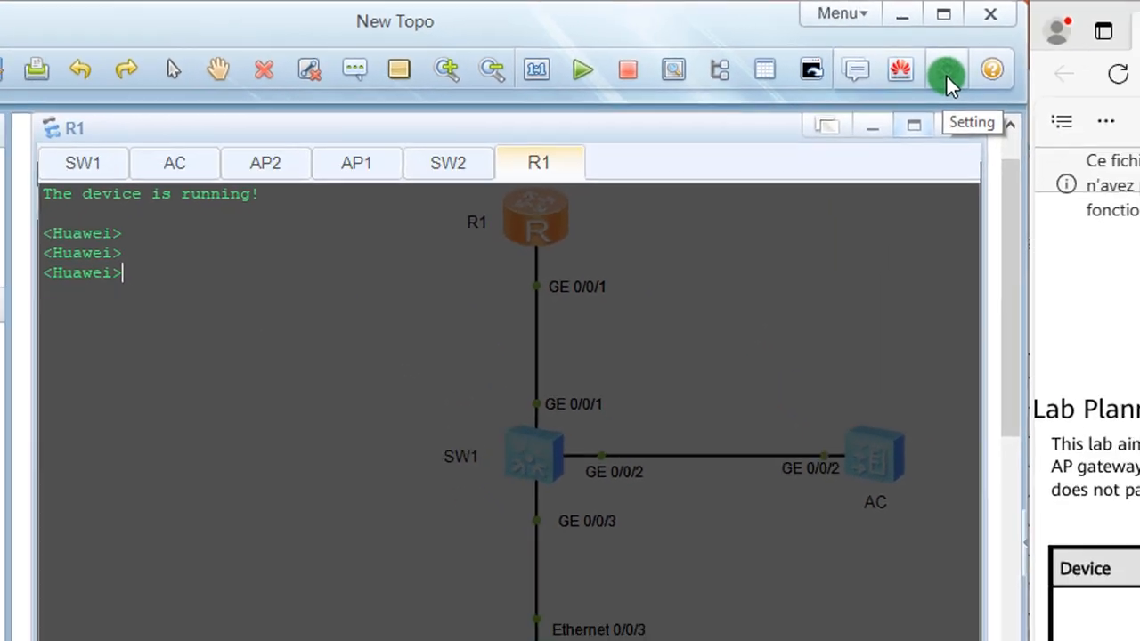
Step: Review the console's CLI transparency and font settings in the program options, then close the options without saving
{"action": "left_click", "coordinate": [863, 60]}
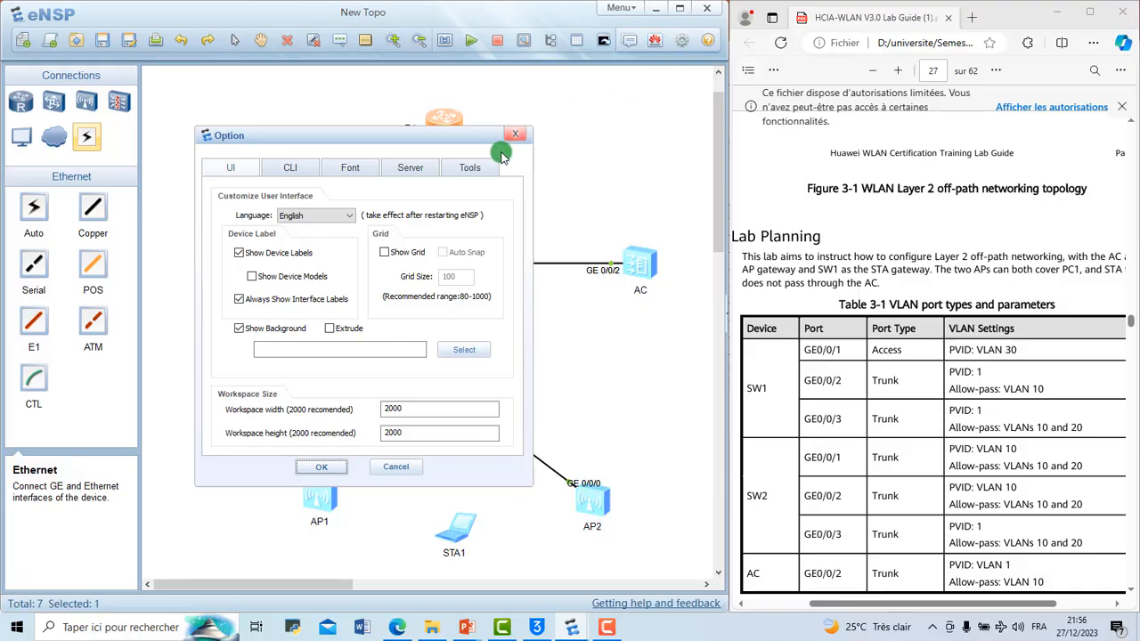
{"action": "left_click", "coordinate": [286, 168]}
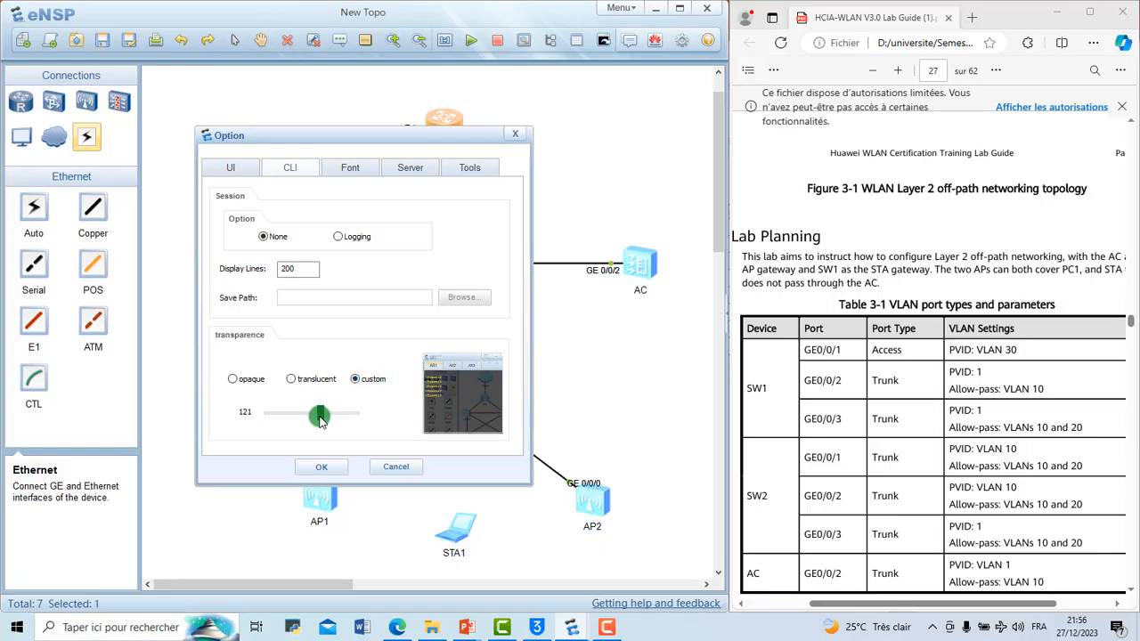
{"action": "mouse_move", "coordinate": [320, 421]}
{"action": "left_mouse_down"}
{"action": "mouse_move", "coordinate": [290, 419]}
{"action": "mouse_move", "coordinate": [316, 419]}
{"action": "left_mouse_up"}
{"action": "left_click", "coordinate": [350, 169]}
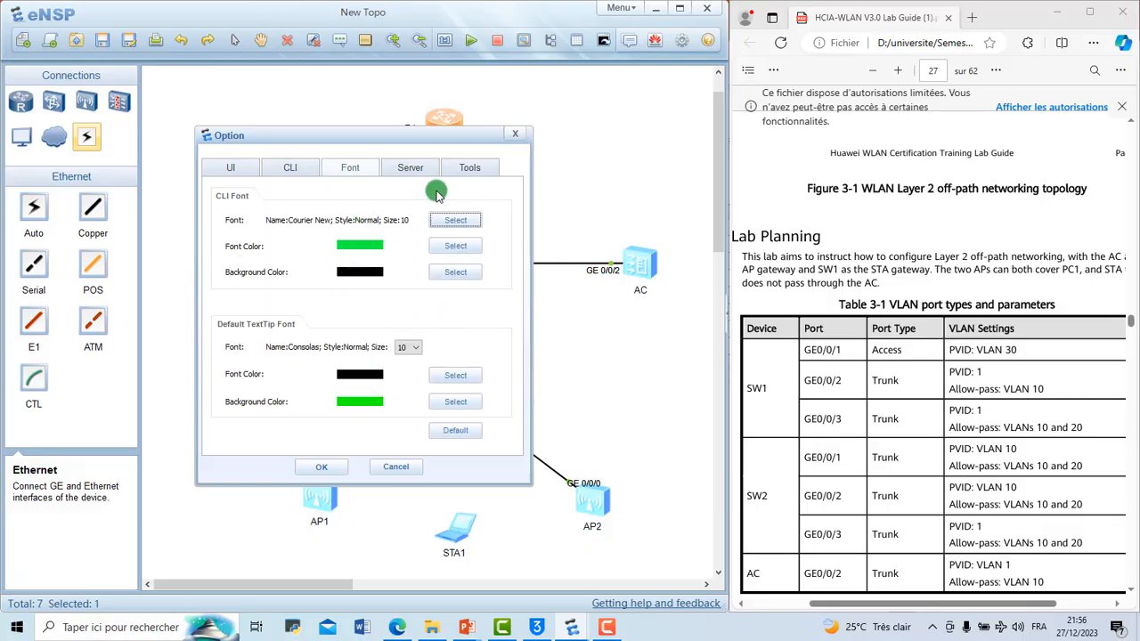
{"action": "left_click", "coordinate": [514, 136]}
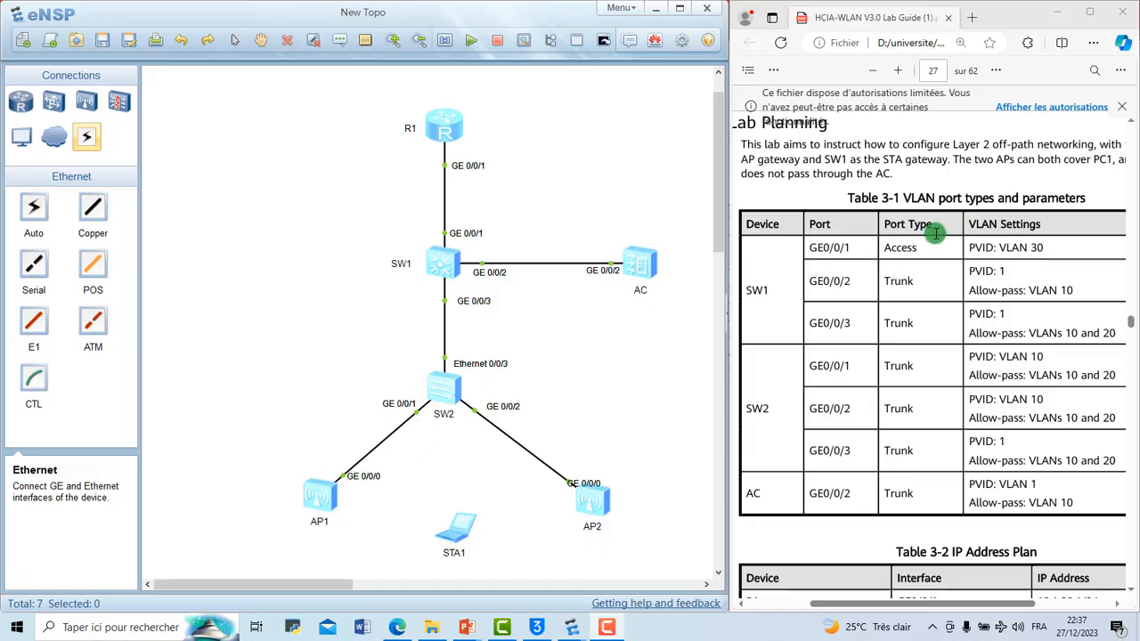
Step: Examine the port types planned for SW1's GE0/0/1 and GE0/0/2 in Table 3-1 of the lab guide
{"action": "left_click_drag", "start_coordinate": [894, 248], "coordinate": [924, 249]}
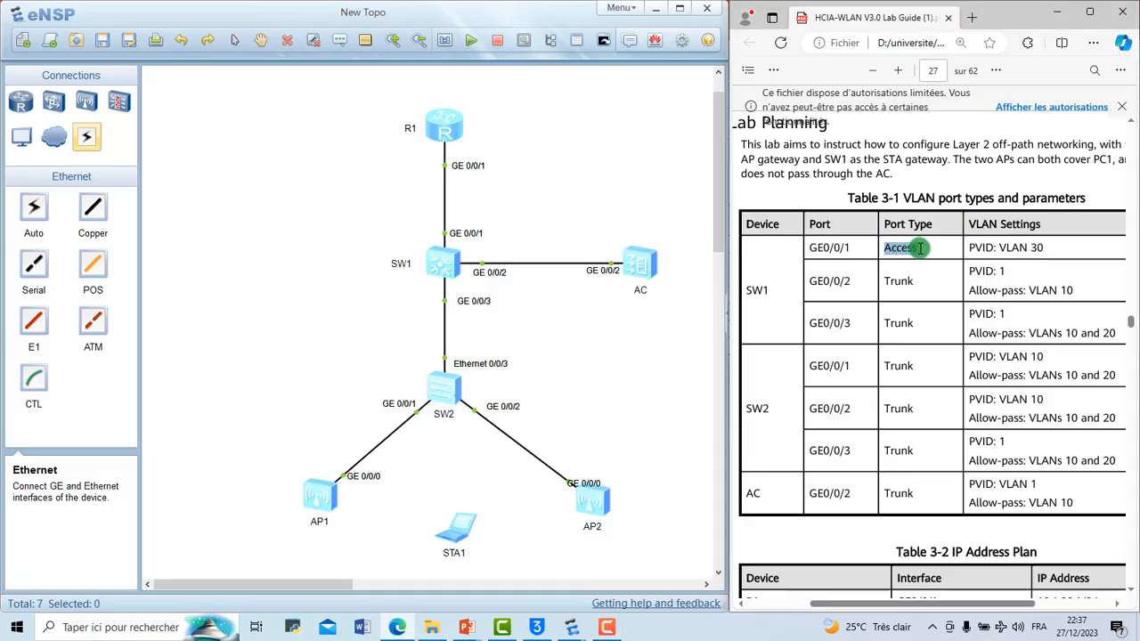
{"action": "left_click", "coordinate": [923, 249]}
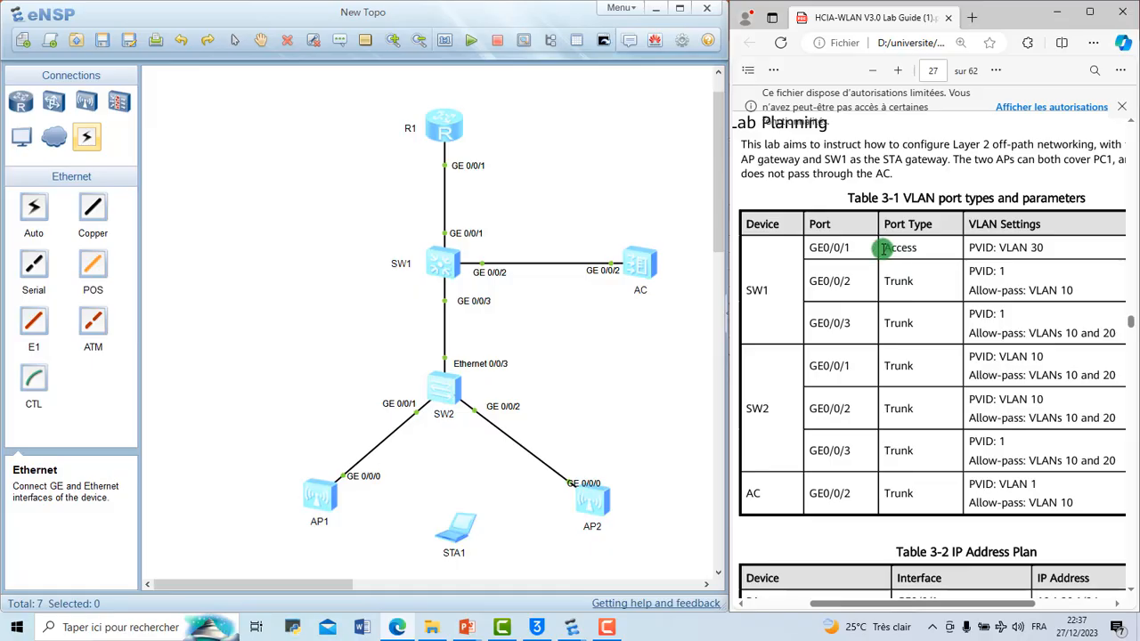
{"action": "left_click_drag", "start_coordinate": [887, 248], "coordinate": [917, 248]}
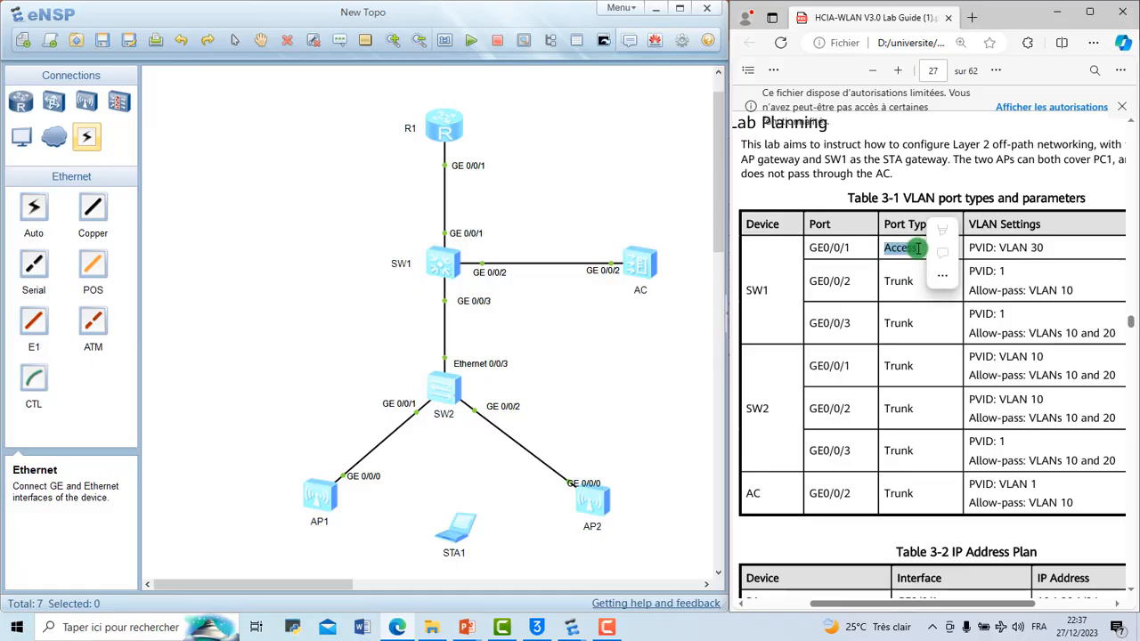
{"action": "left_click", "coordinate": [917, 249]}
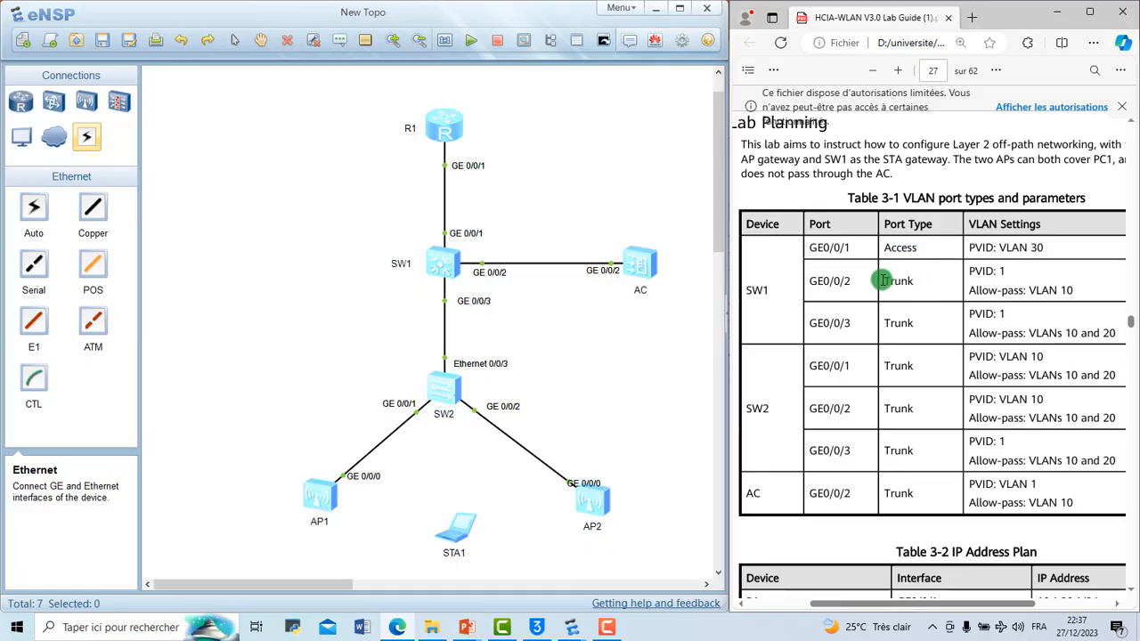
{"action": "left_click_drag", "start_coordinate": [881, 280], "coordinate": [912, 280]}
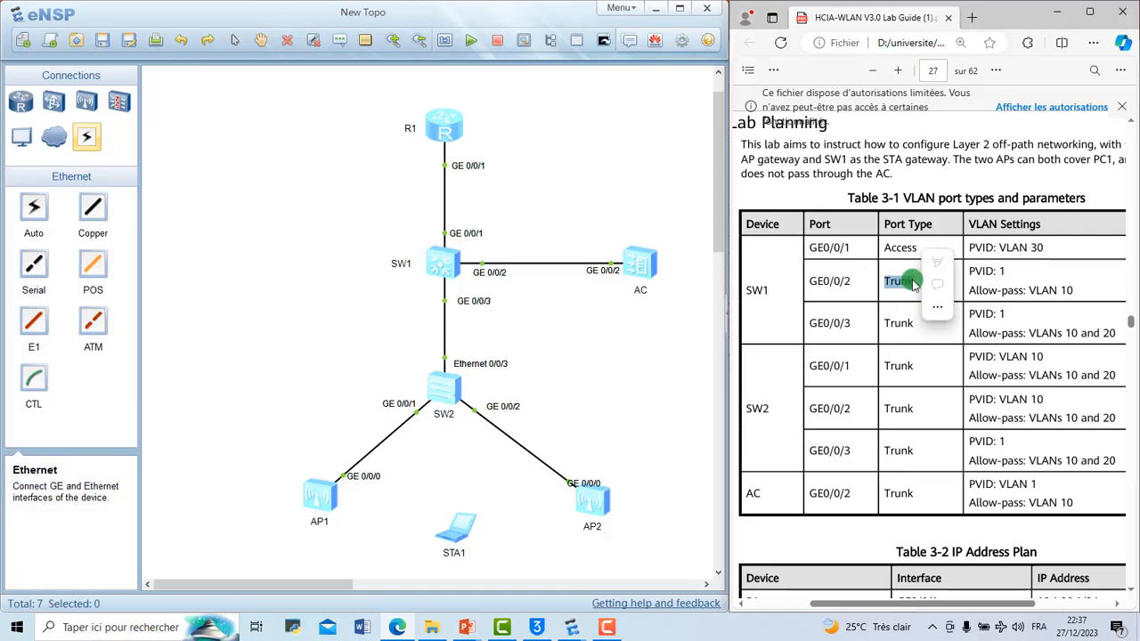
{"action": "left_click", "coordinate": [903, 288]}
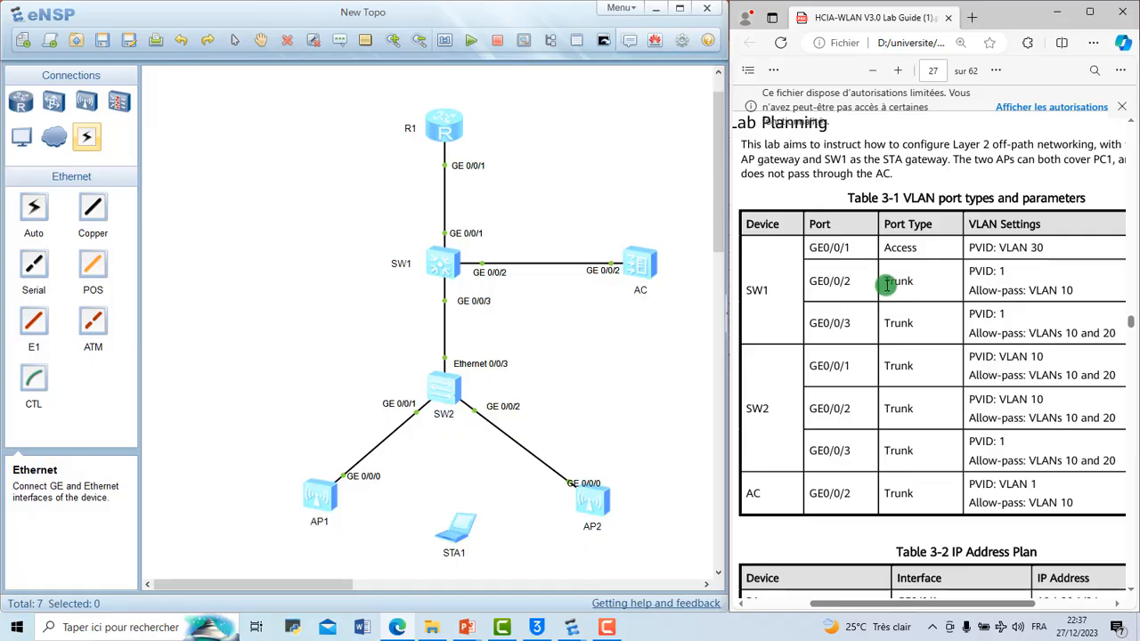
{"action": "double_click", "coordinate": [887, 285]}
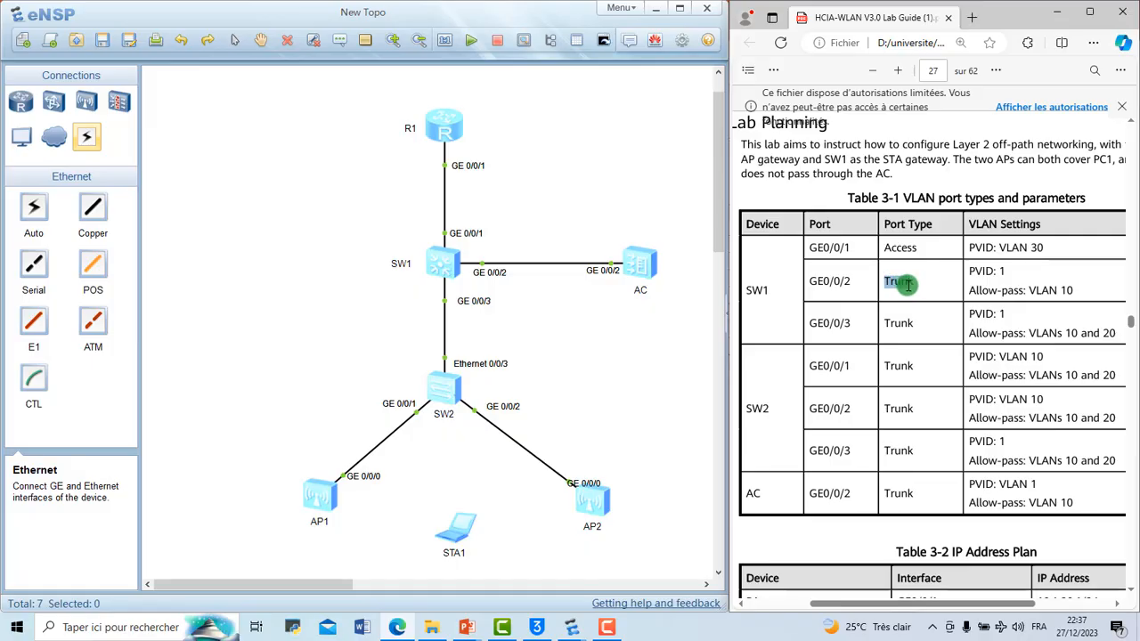
{"action": "left_click", "coordinate": [981, 272]}
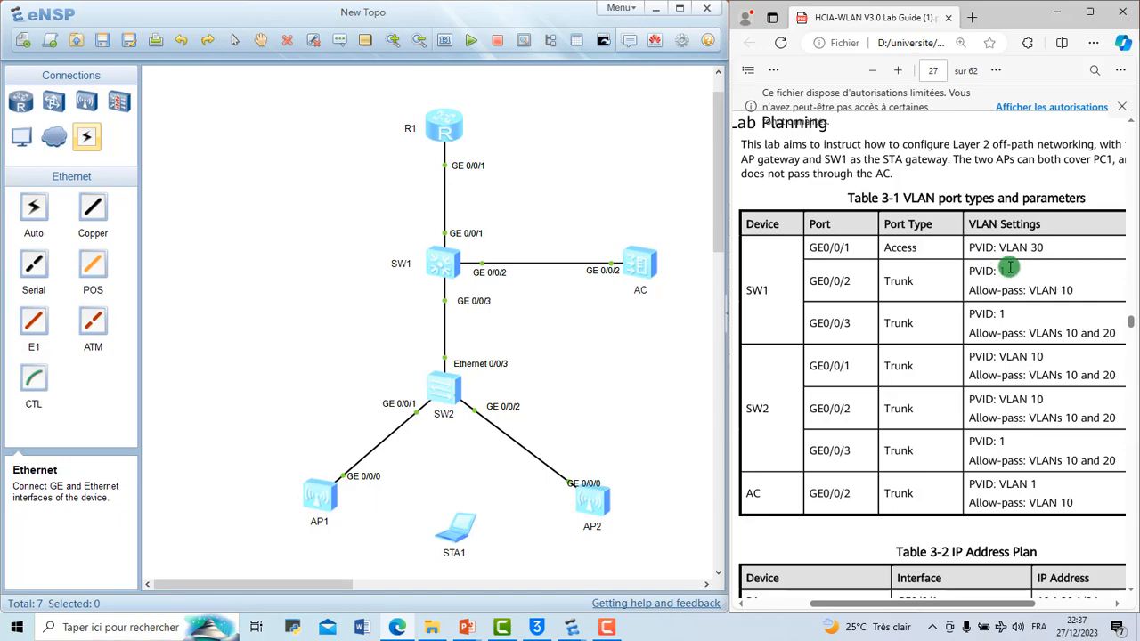
Step: Examine the PVID and allow-pass VLAN settings of SW1's GE0/0/2 in Table 3-1 and recheck the SW1 port types
{"action": "left_click_drag", "start_coordinate": [1009, 268], "coordinate": [971, 272]}
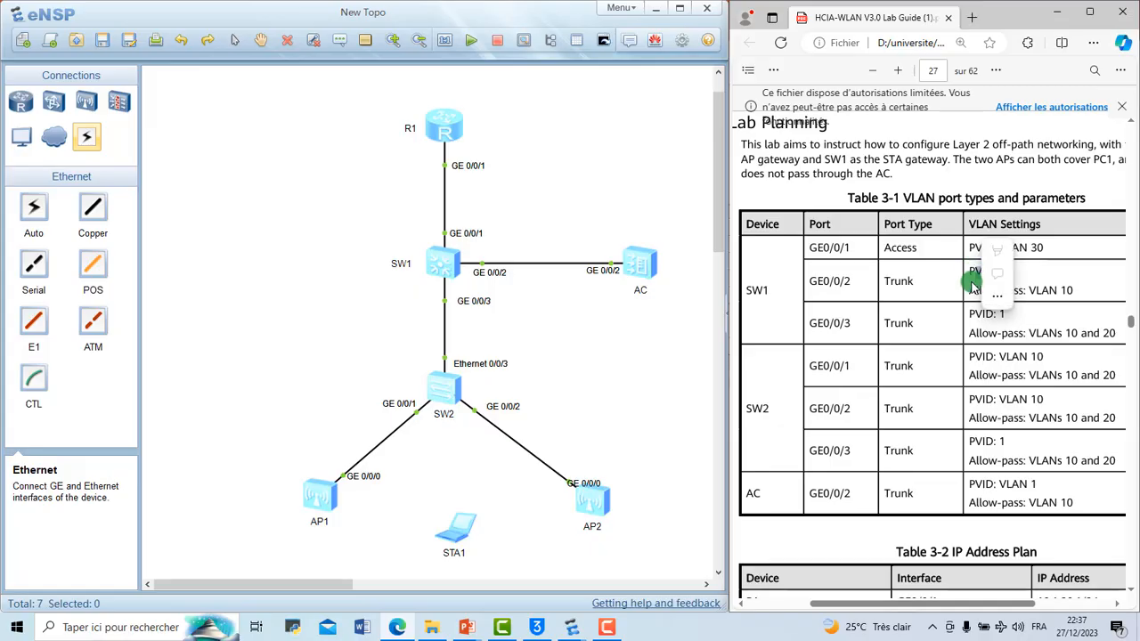
{"action": "left_click", "coordinate": [972, 288]}
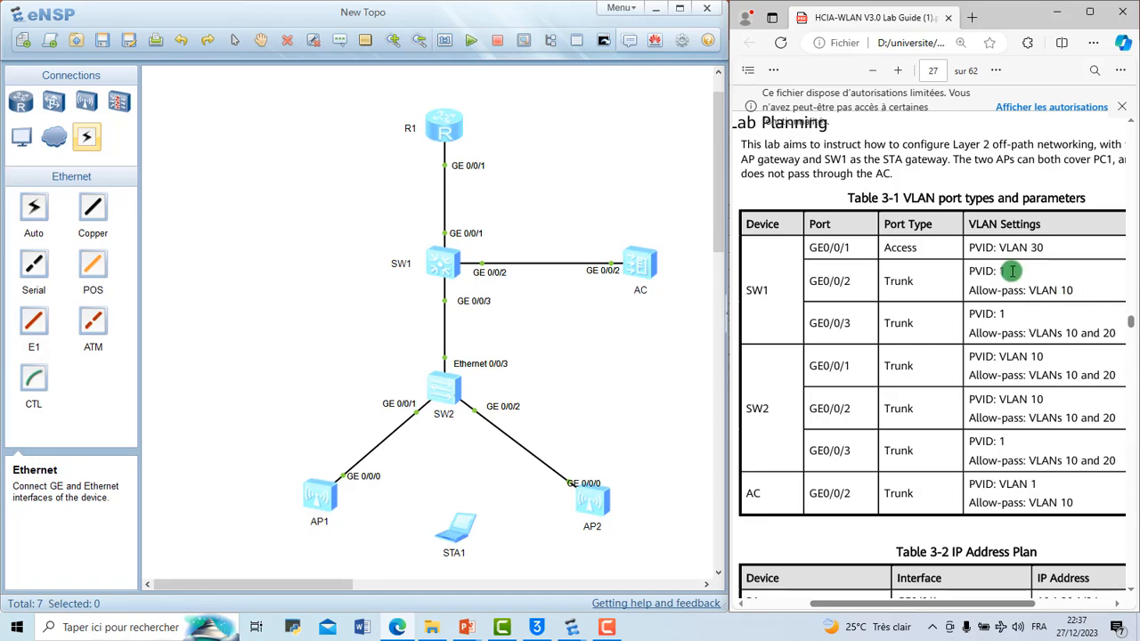
{"action": "left_click_drag", "start_coordinate": [1011, 271], "coordinate": [966, 269]}
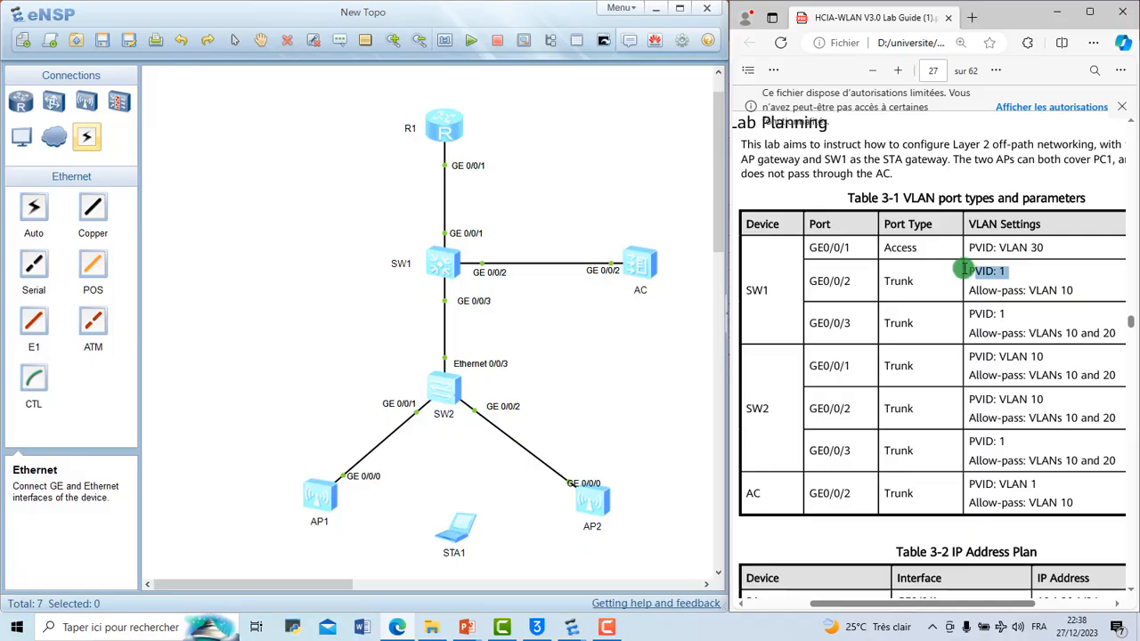
{"action": "left_click", "coordinate": [961, 269]}
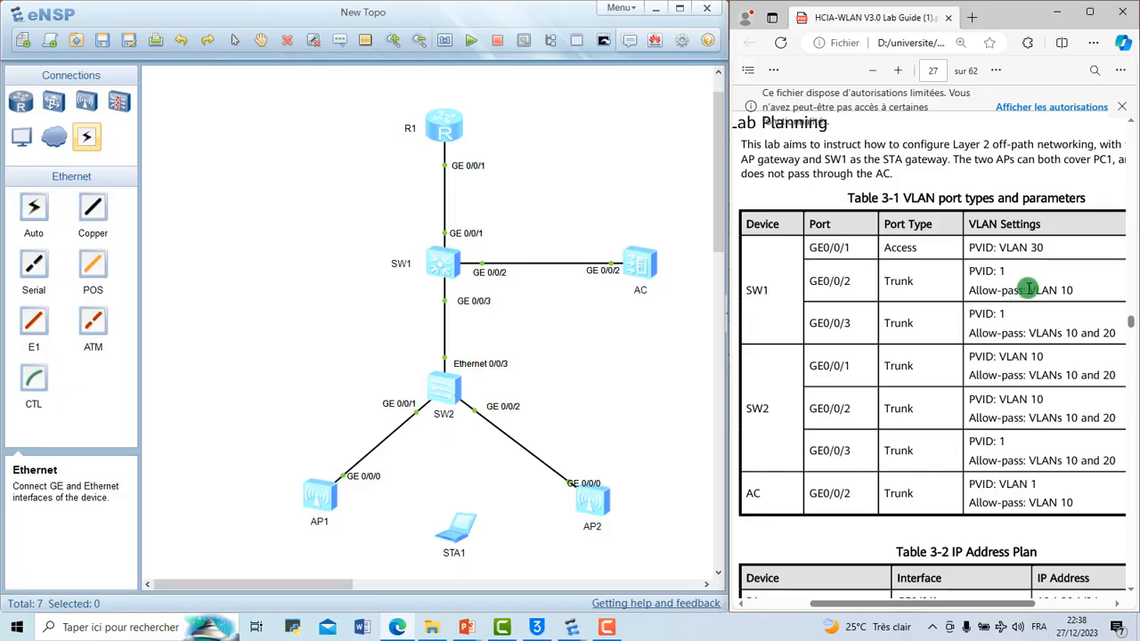
{"action": "left_click_drag", "start_coordinate": [1029, 287], "coordinate": [1075, 290]}
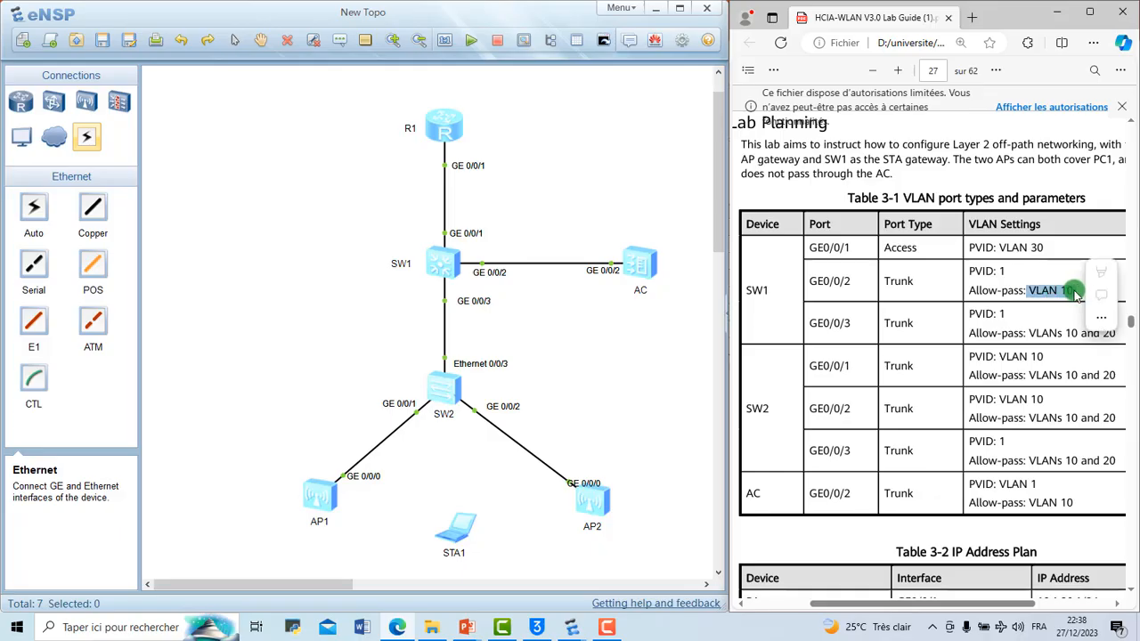
{"action": "left_click", "coordinate": [1076, 291]}
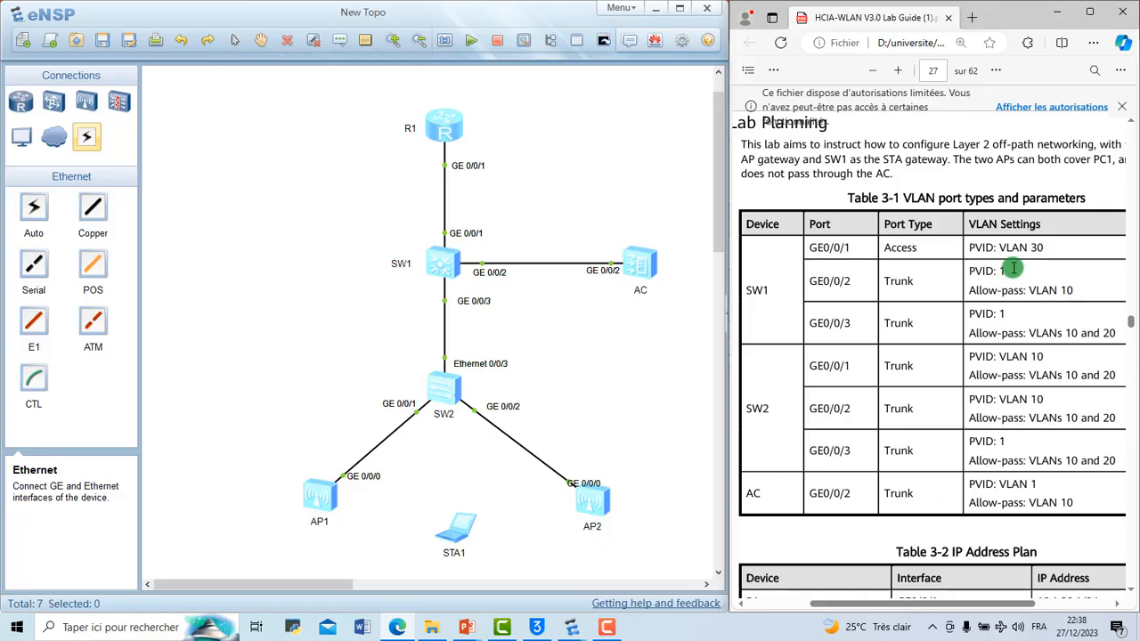
{"action": "left_click_drag", "start_coordinate": [1013, 268], "coordinate": [973, 269]}
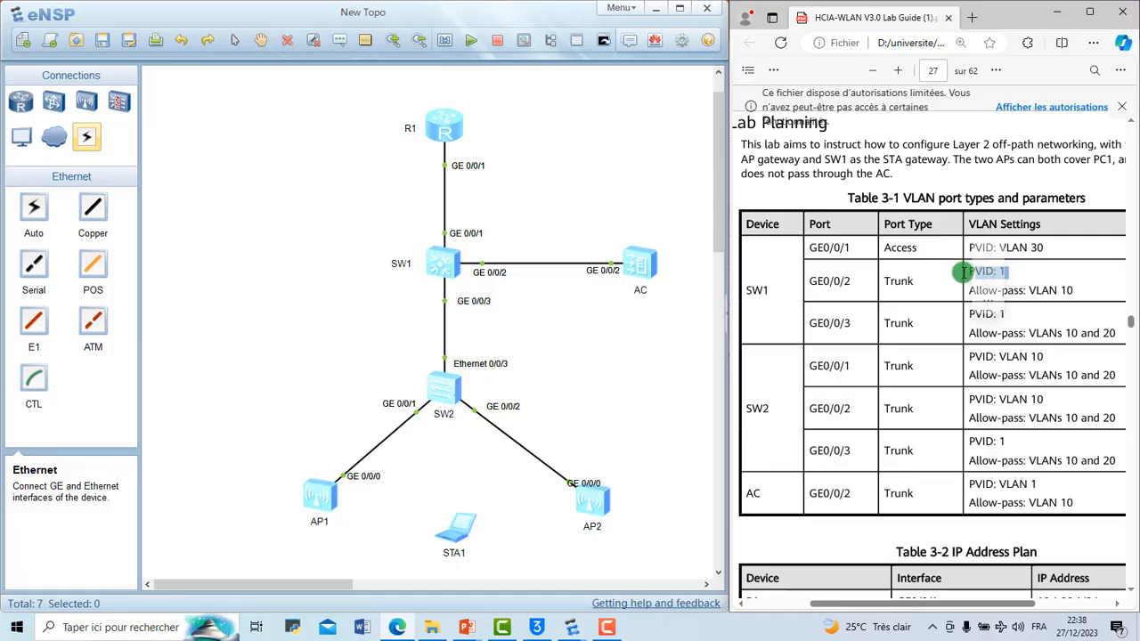
{"action": "left_click", "coordinate": [1013, 275]}
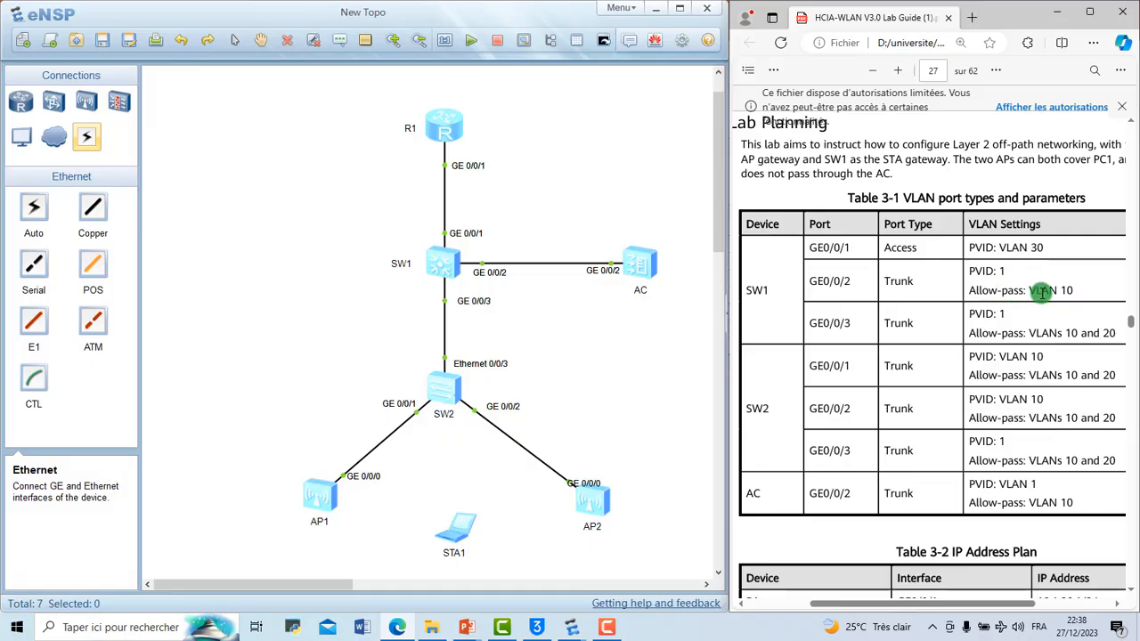
{"action": "left_click_drag", "start_coordinate": [1028, 289], "coordinate": [1071, 288]}
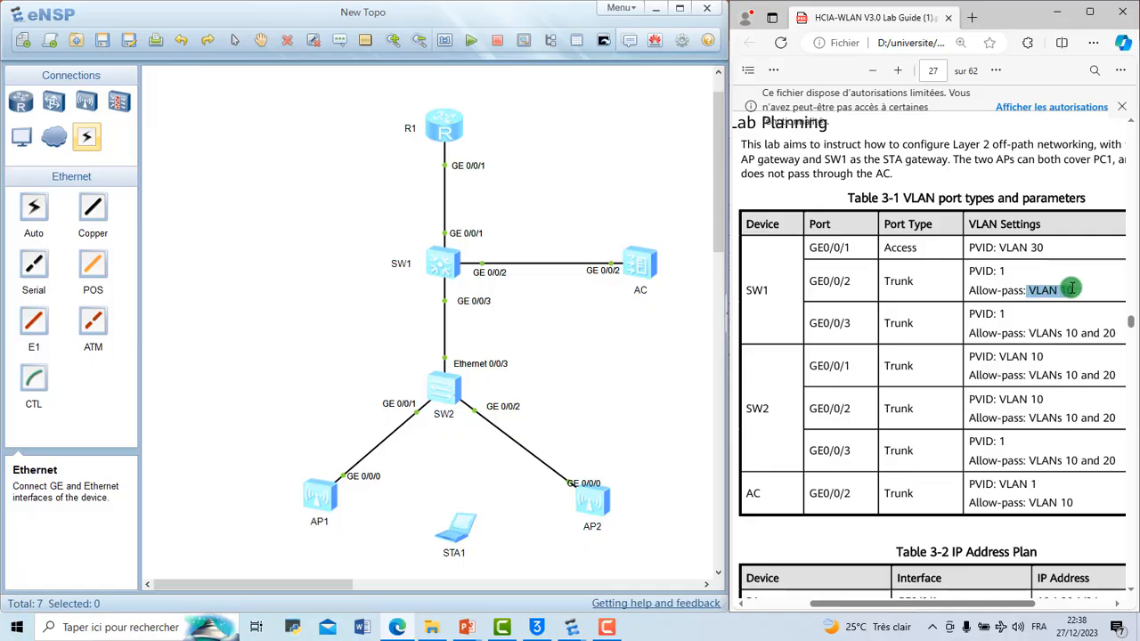
{"action": "left_click", "coordinate": [1068, 288]}
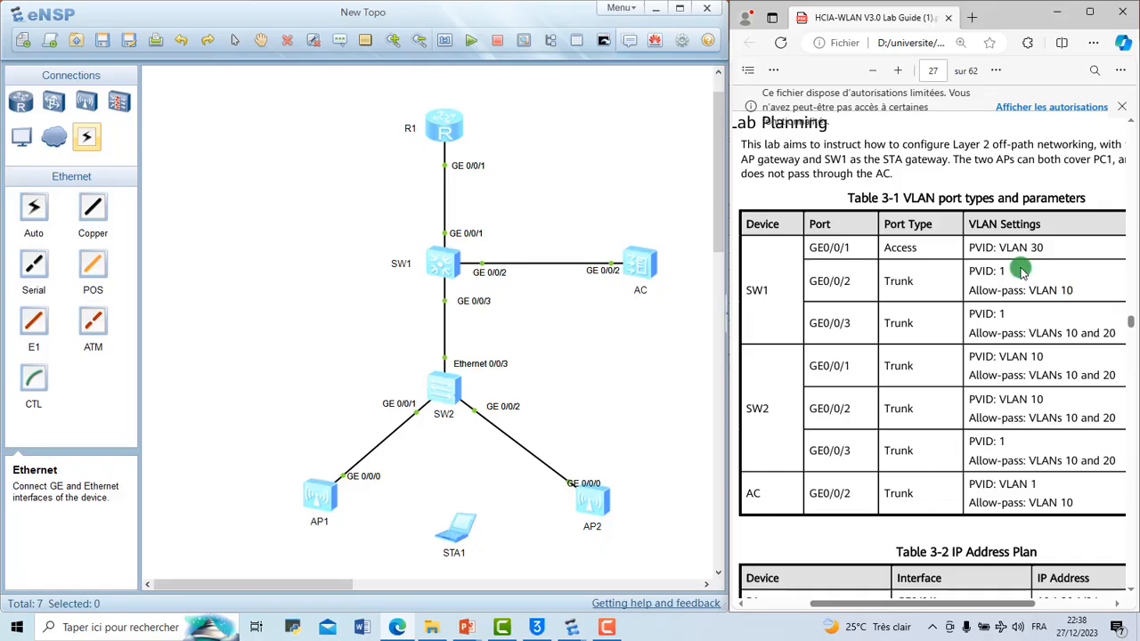
{"action": "left_click_drag", "start_coordinate": [1012, 269], "coordinate": [966, 270]}
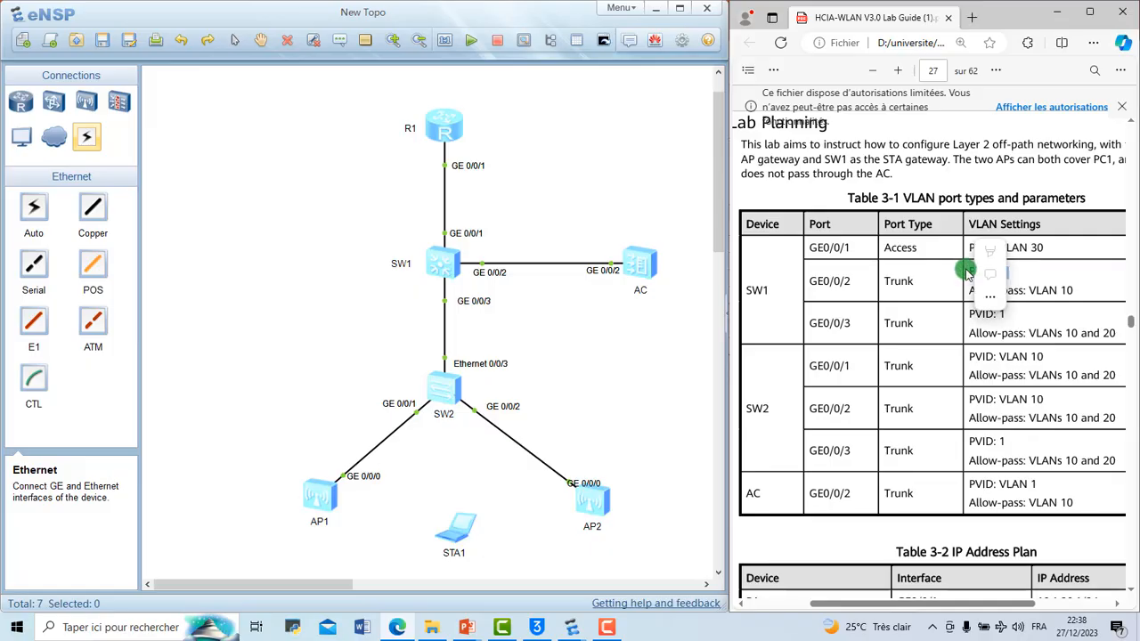
{"action": "left_click", "coordinate": [1050, 270]}
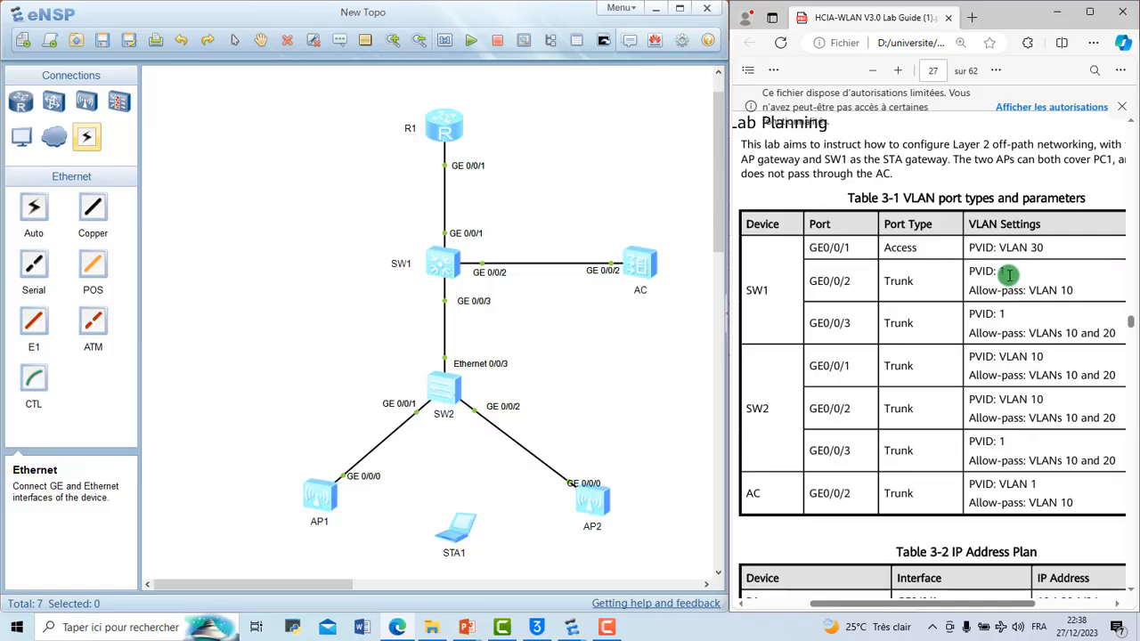
{"action": "left_click_drag", "start_coordinate": [1008, 275], "coordinate": [968, 269]}
{"action": "left_click", "coordinate": [968, 269]}
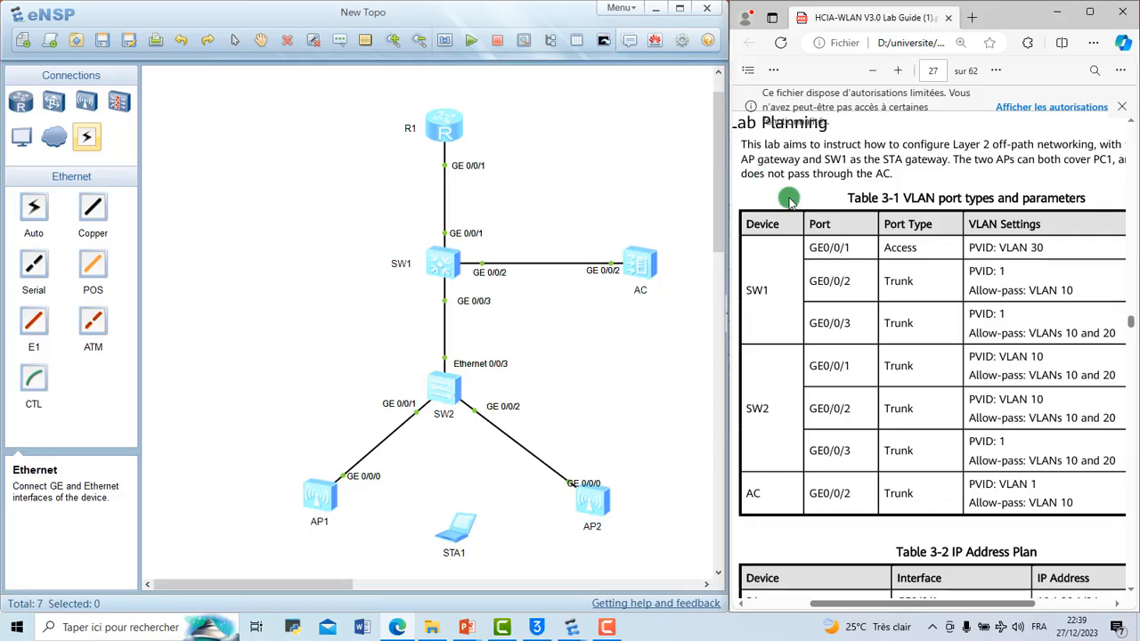
{"action": "left_click_drag", "start_coordinate": [884, 247], "coordinate": [917, 248]}
{"action": "left_click", "coordinate": [903, 247]}
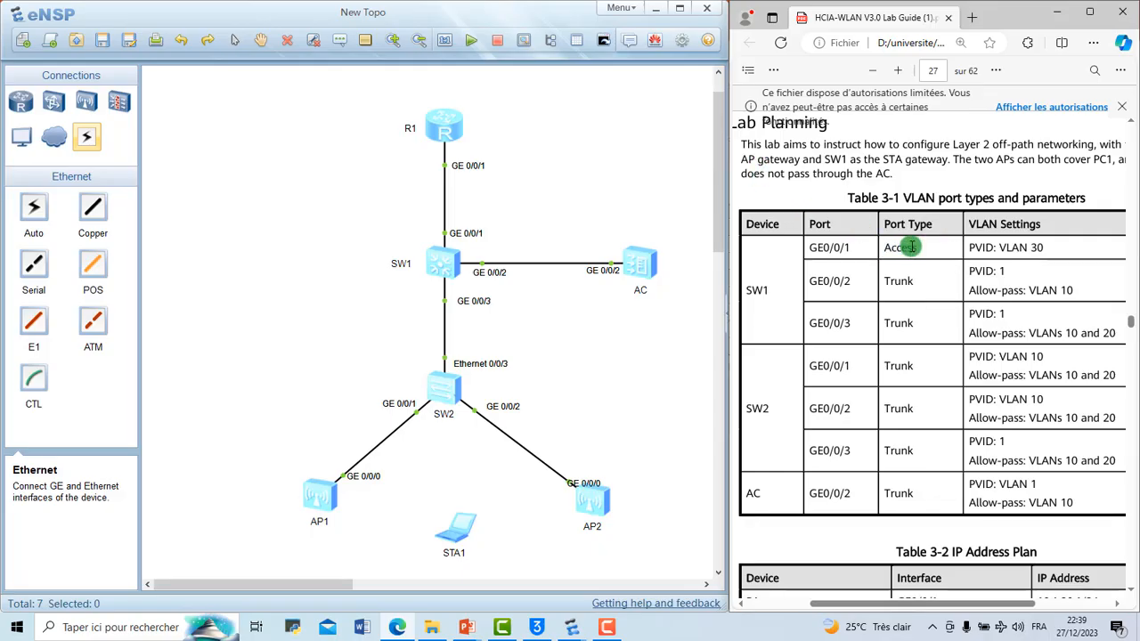
{"action": "left_click_drag", "start_coordinate": [887, 284], "coordinate": [937, 289]}
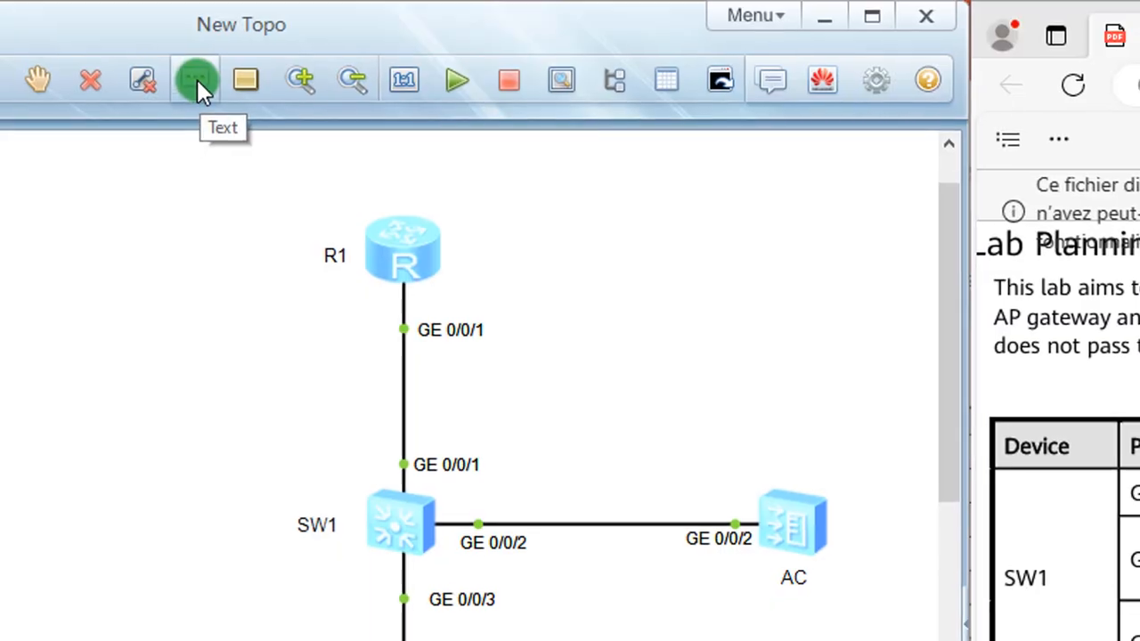
Step: Add a text note reading "pvid 1" and "allow-pass vlan 10" and position it just above the SW1–AC link
{"action": "left_click", "coordinate": [198, 82]}
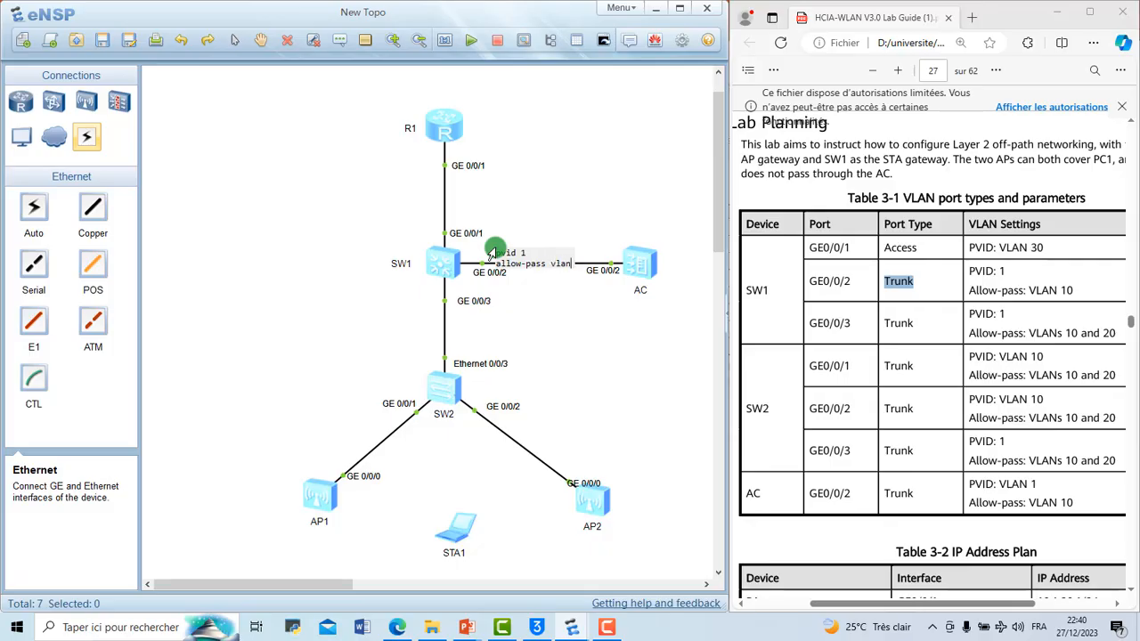
{"action": "type", "text": "0"}
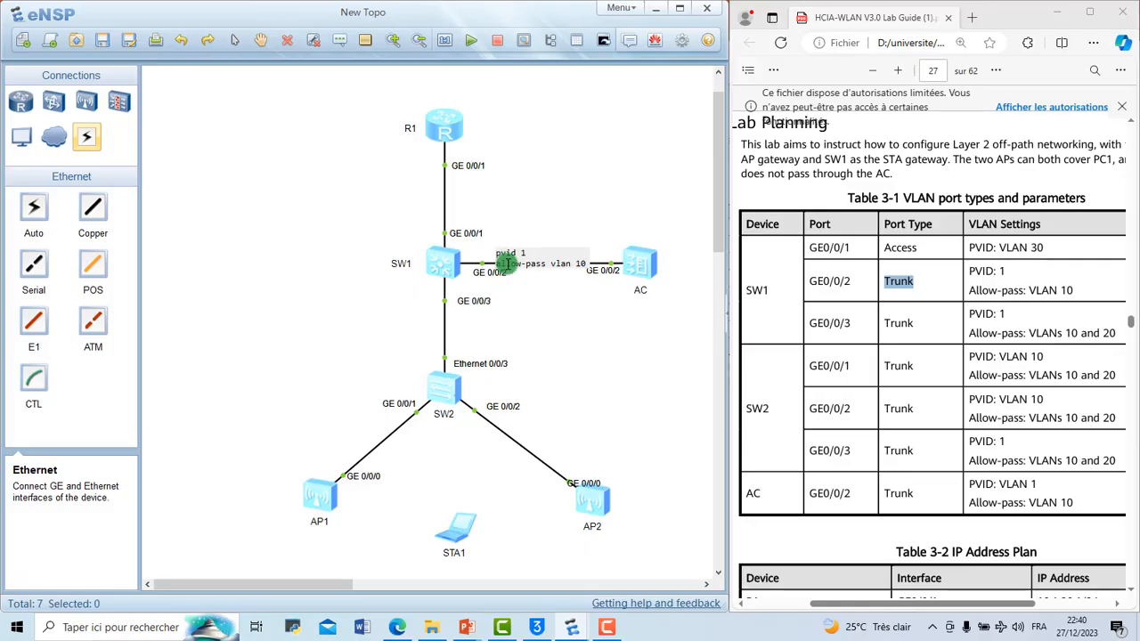
{"action": "left_click", "coordinate": [523, 301]}
{"action": "left_click_drag", "start_coordinate": [550, 255], "coordinate": [547, 237]}
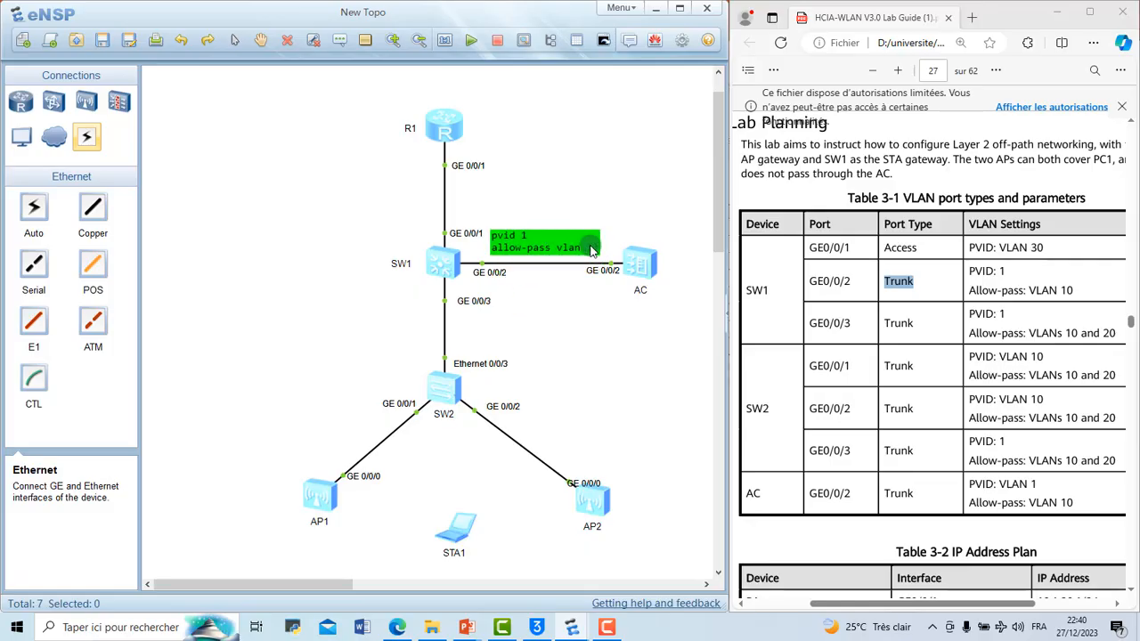
{"action": "left_click", "coordinate": [588, 247]}
{"action": "left_click_drag", "start_coordinate": [581, 249], "coordinate": [488, 233]}
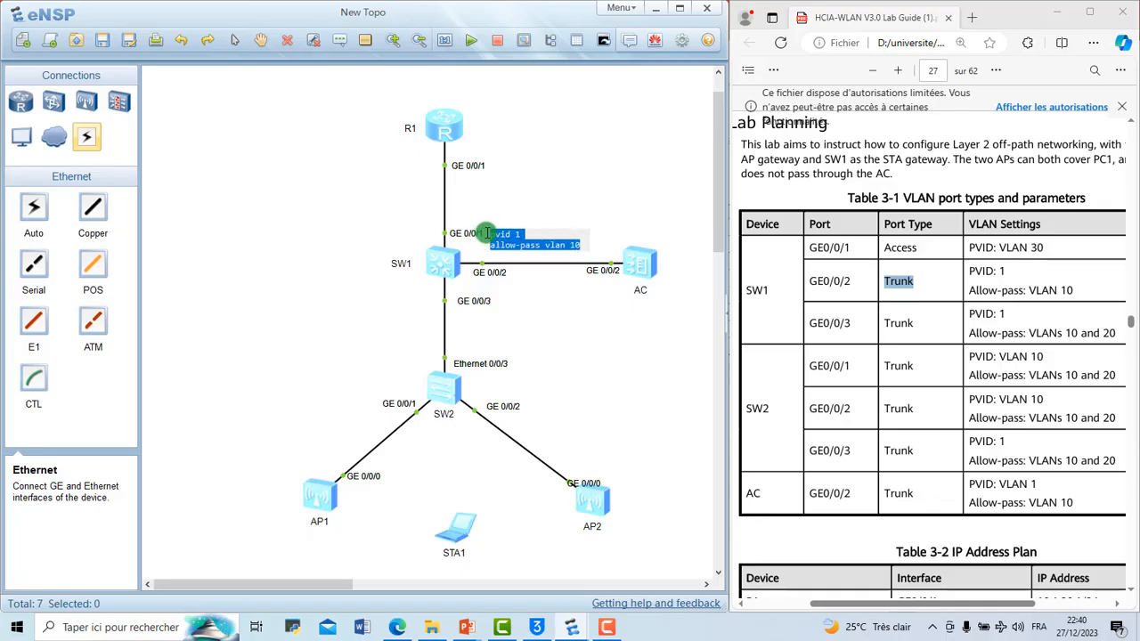
{"action": "left_click", "coordinate": [588, 186]}
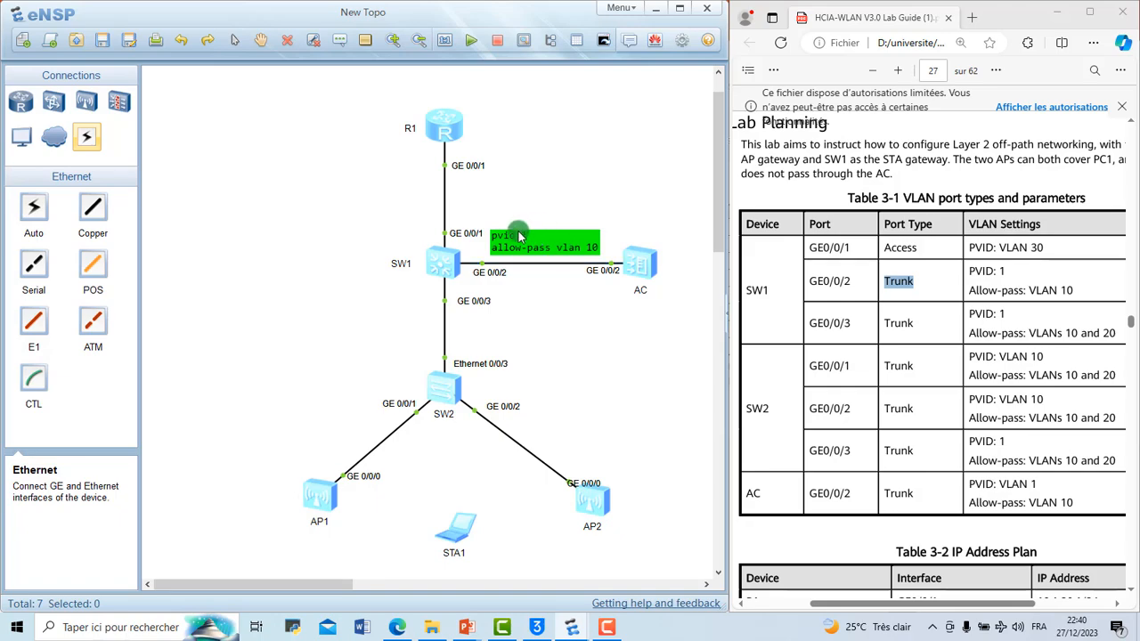
Step: Add the line "trunk interface" to the SW1–AC note, copy its full text, and move the note slightly higher above the link
{"action": "double_click", "coordinate": [597, 248]}
{"action": "left_click", "coordinate": [581, 245]}
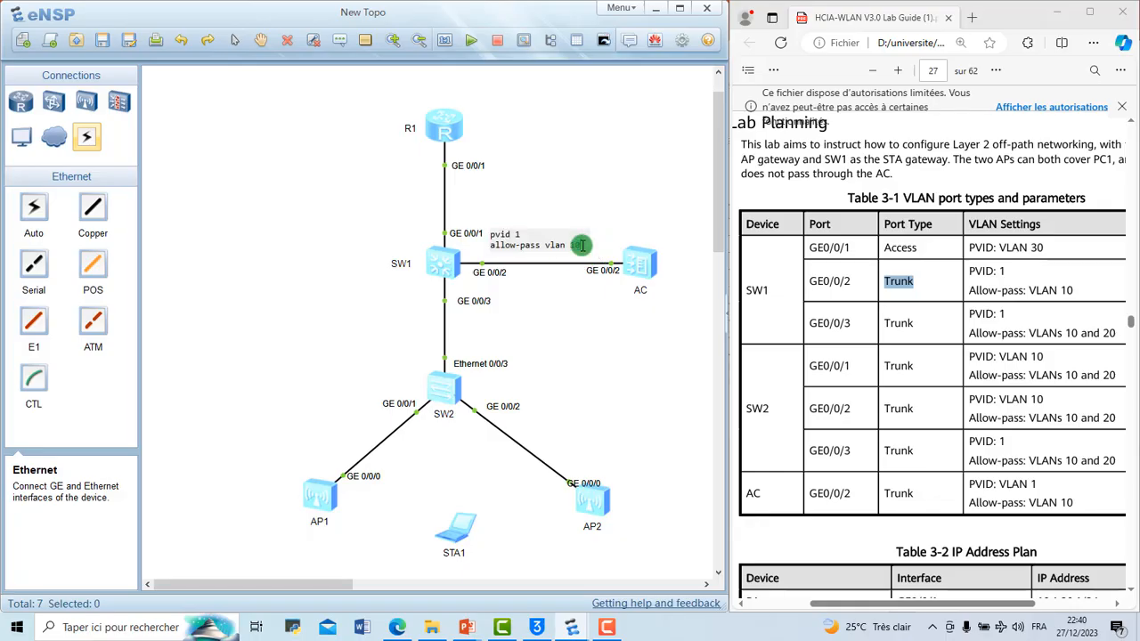
{"action": "key", "text": "Return"}
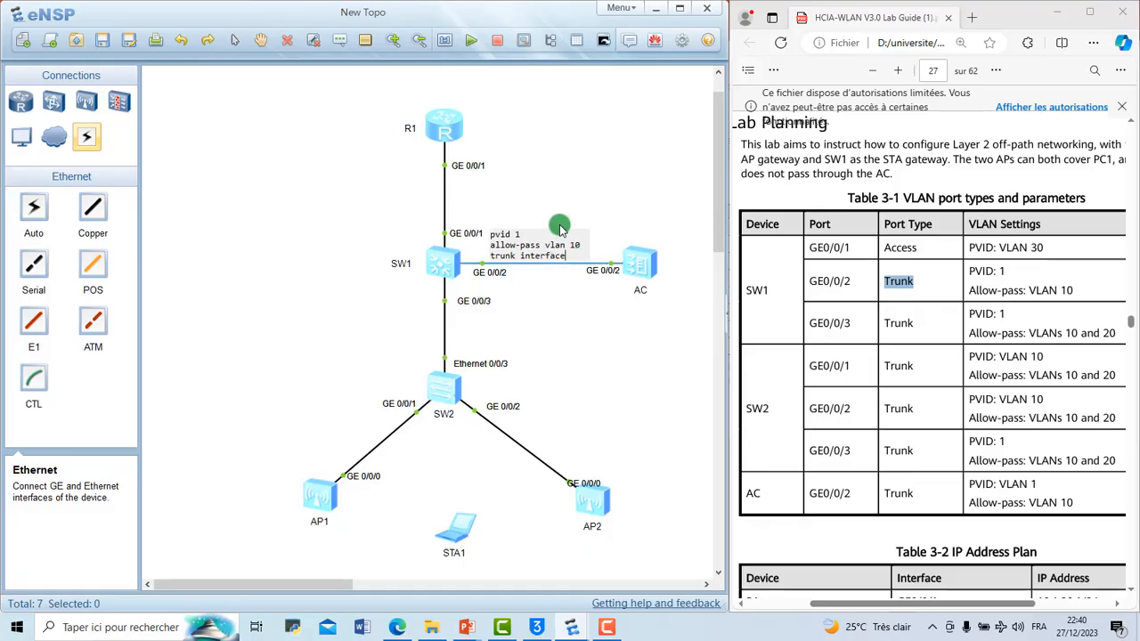
{"action": "left_click_drag", "start_coordinate": [567, 255], "coordinate": [489, 233]}
{"action": "key", "text": "ctrl+c"}
{"action": "left_click", "coordinate": [523, 301]}
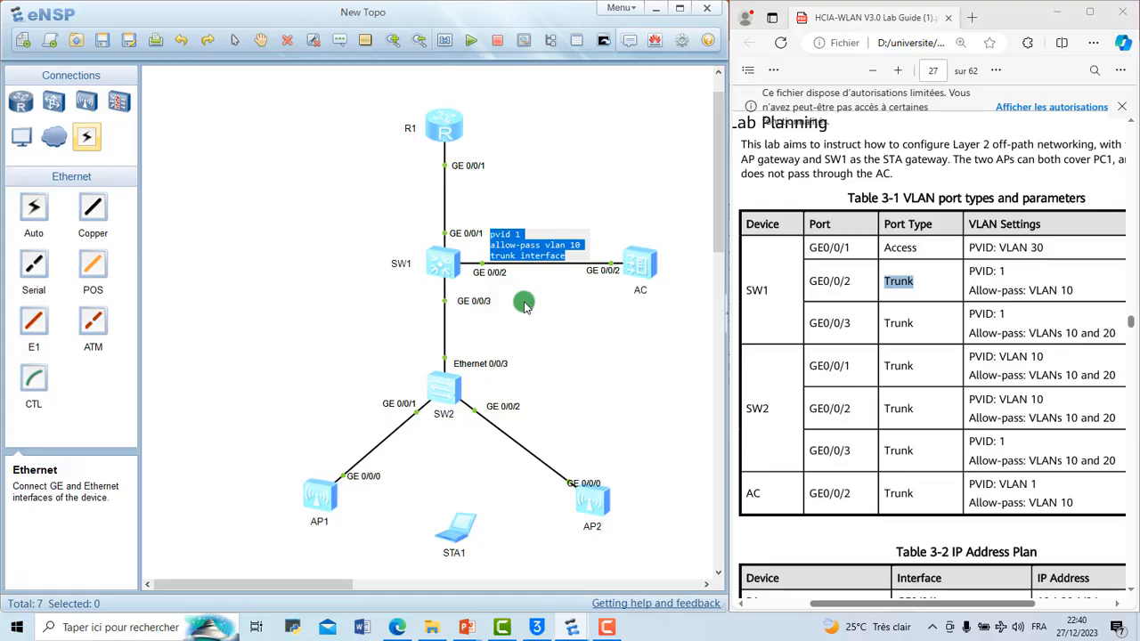
{"action": "left_click_drag", "start_coordinate": [564, 243], "coordinate": [564, 226]}
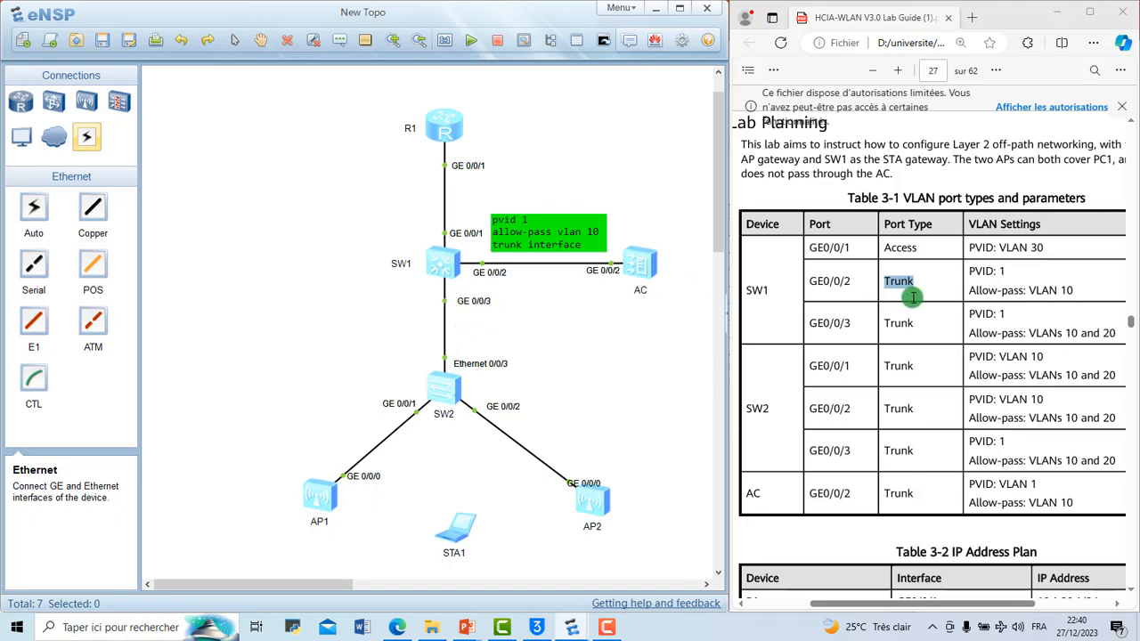
Step: Paste the copied text as a new note below SW1's GE 0/0/3 and change its VLAN line to "allow-pass vlan 10 20"
{"action": "left_click", "coordinate": [347, 37]}
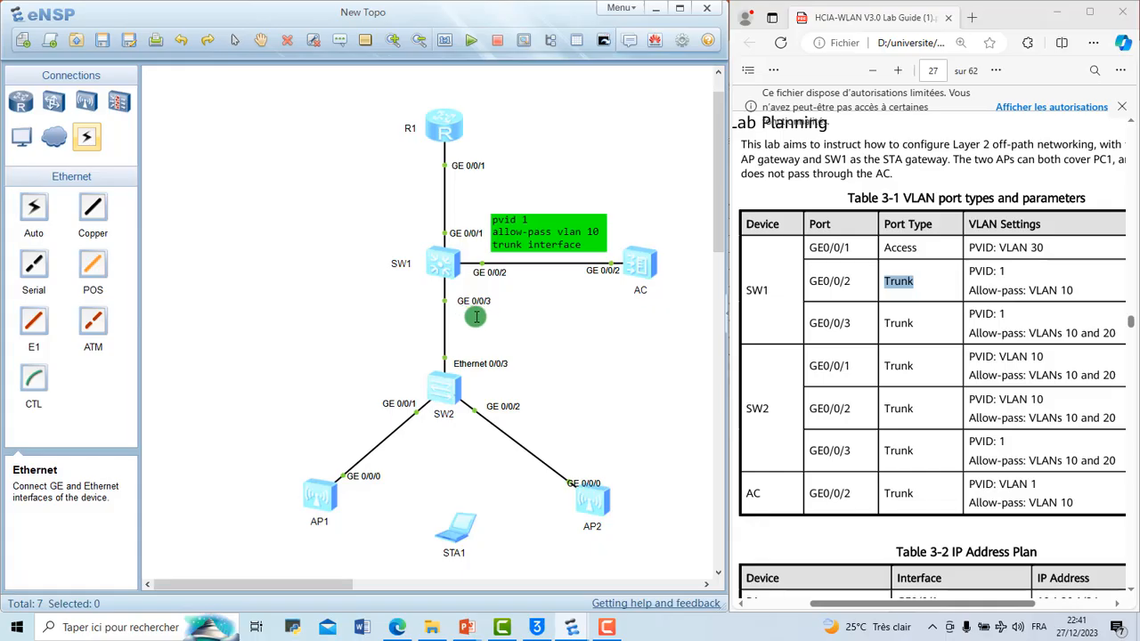
{"action": "key", "text": "ctrl+v"}
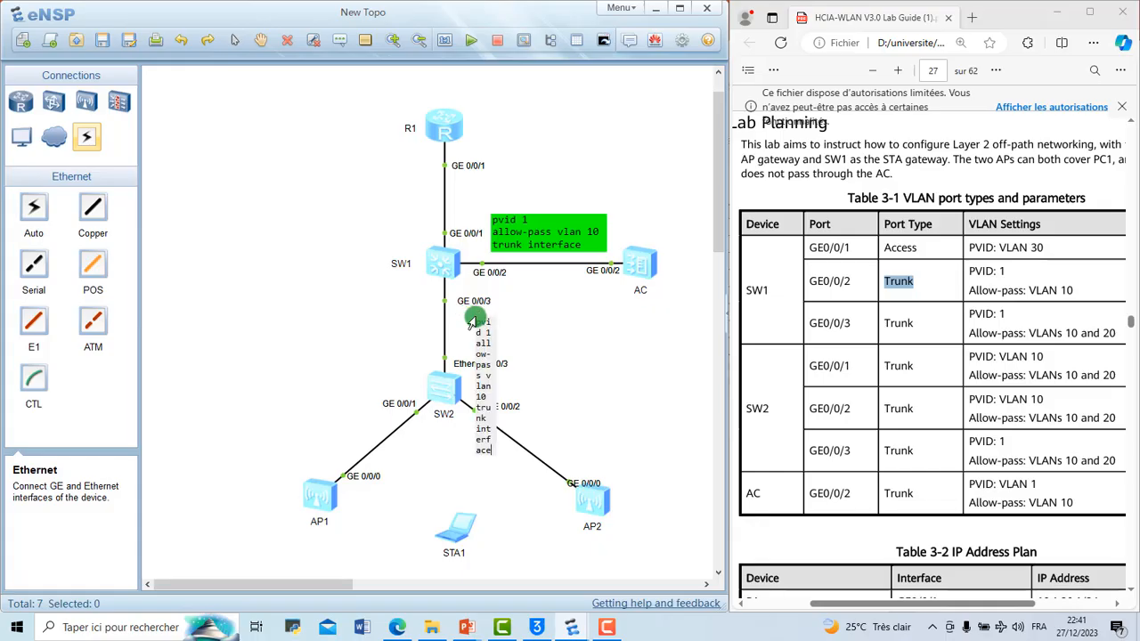
{"action": "left_click", "coordinate": [572, 326]}
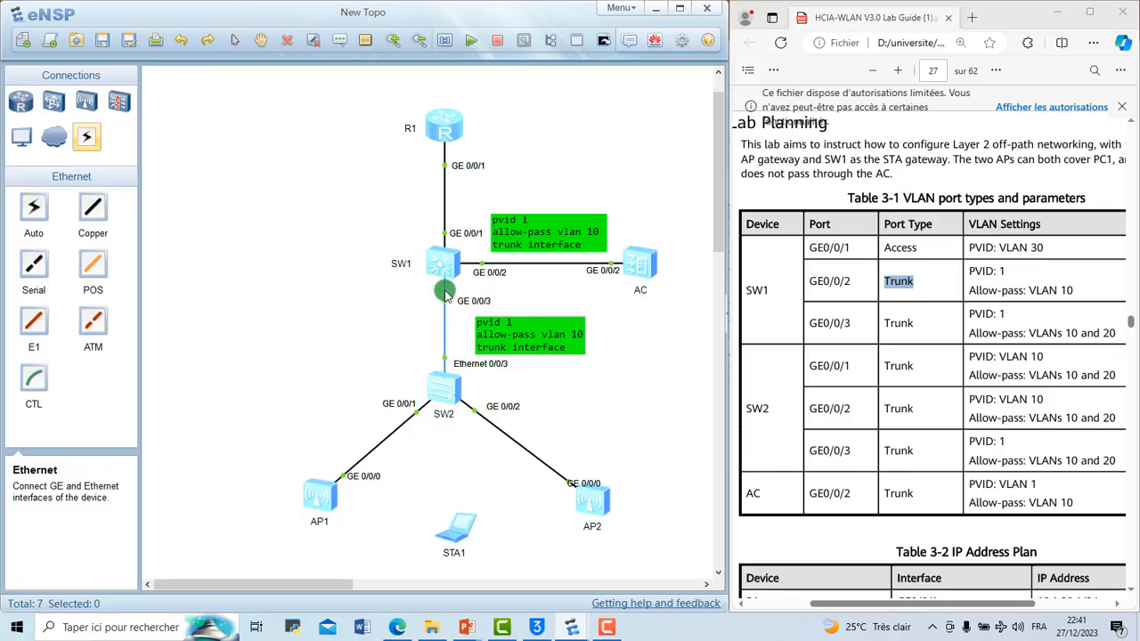
{"action": "double_click", "coordinate": [579, 336]}
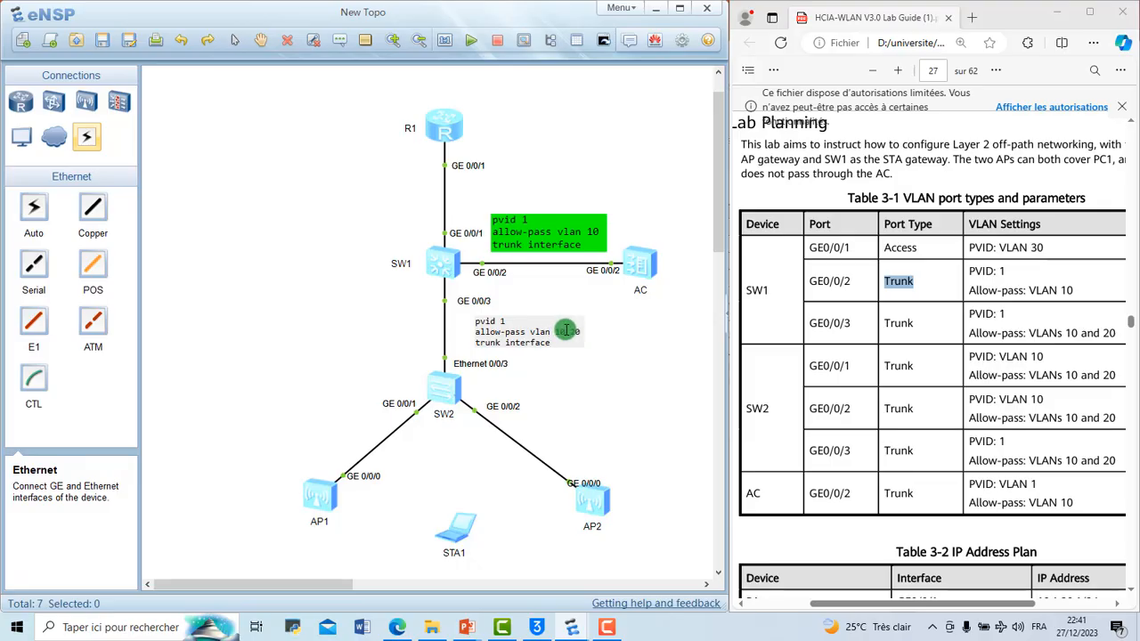
{"action": "left_click", "coordinate": [615, 341]}
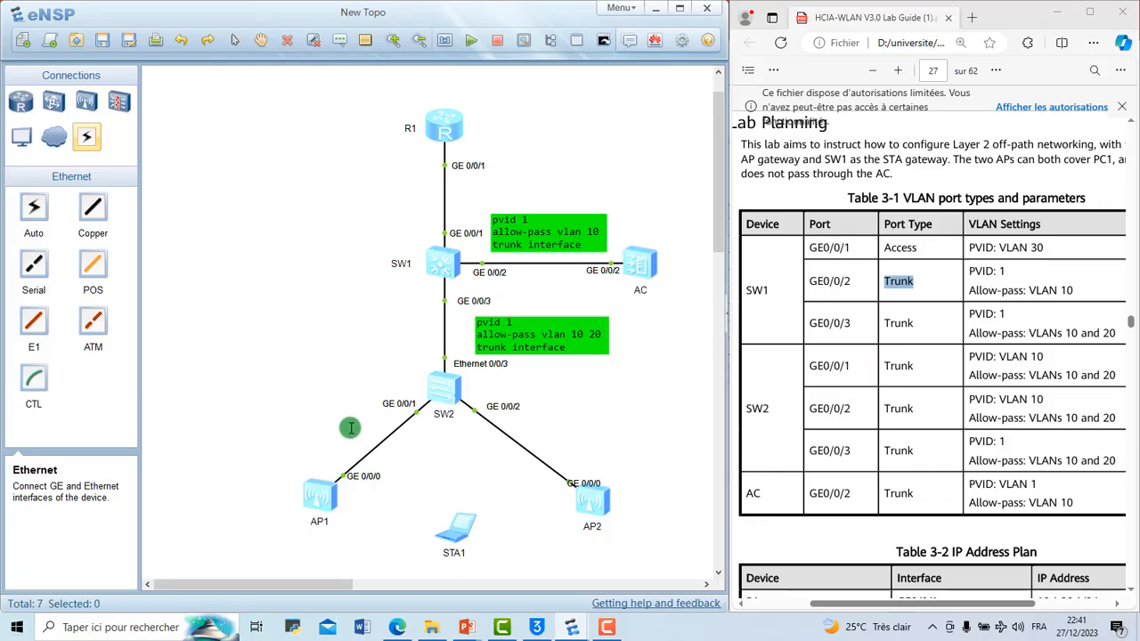
Step: Paste the copied text as another note near the SW2–AP1 link and move it beside SW2's GE 0/0/1
{"action": "key", "text": "ctrl+v"}
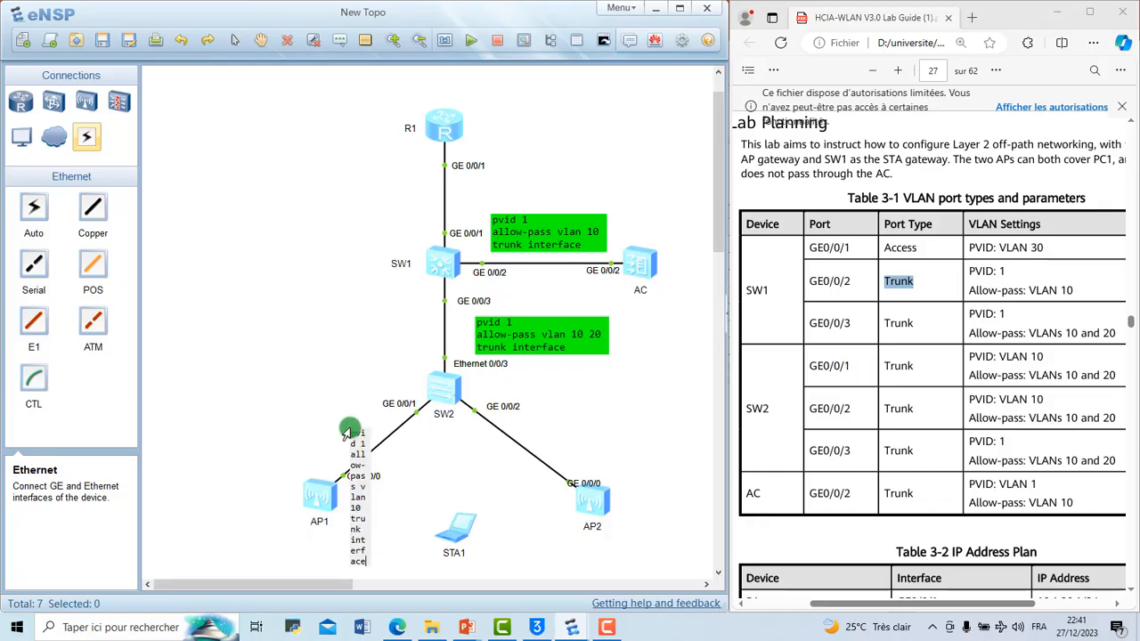
{"action": "left_click", "coordinate": [427, 442]}
{"action": "left_click_drag", "start_coordinate": [412, 445], "coordinate": [318, 419]}
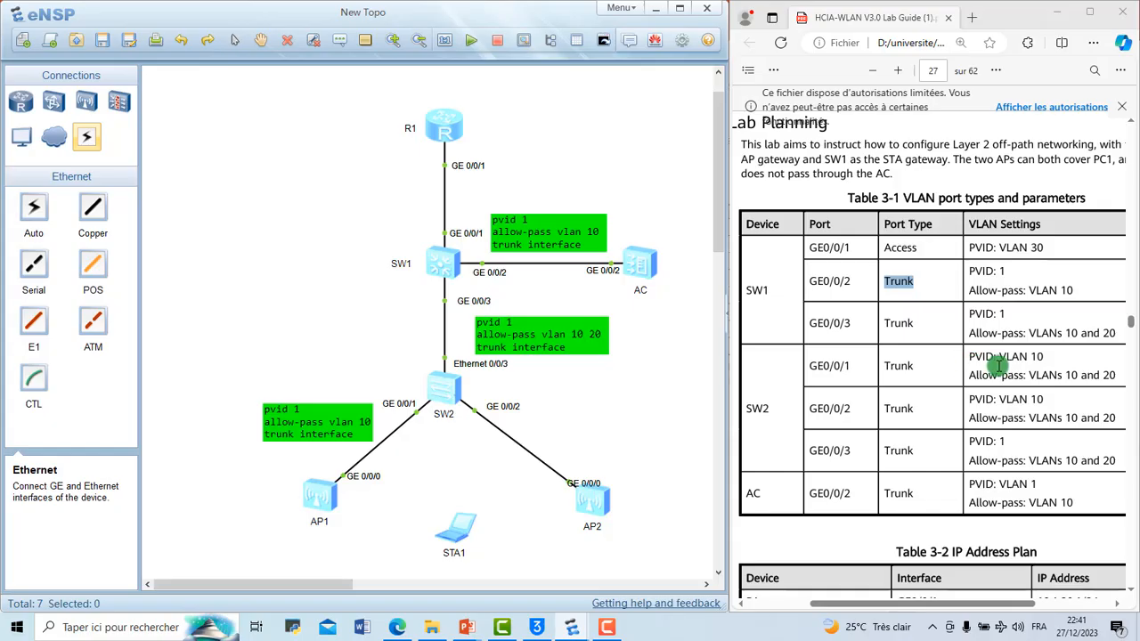
Step: Edit the note beside SW2's GE 0/0/1 to read "pvid 10" and "allow-pass vlan 10 20"
{"action": "double_click", "coordinate": [311, 409]}
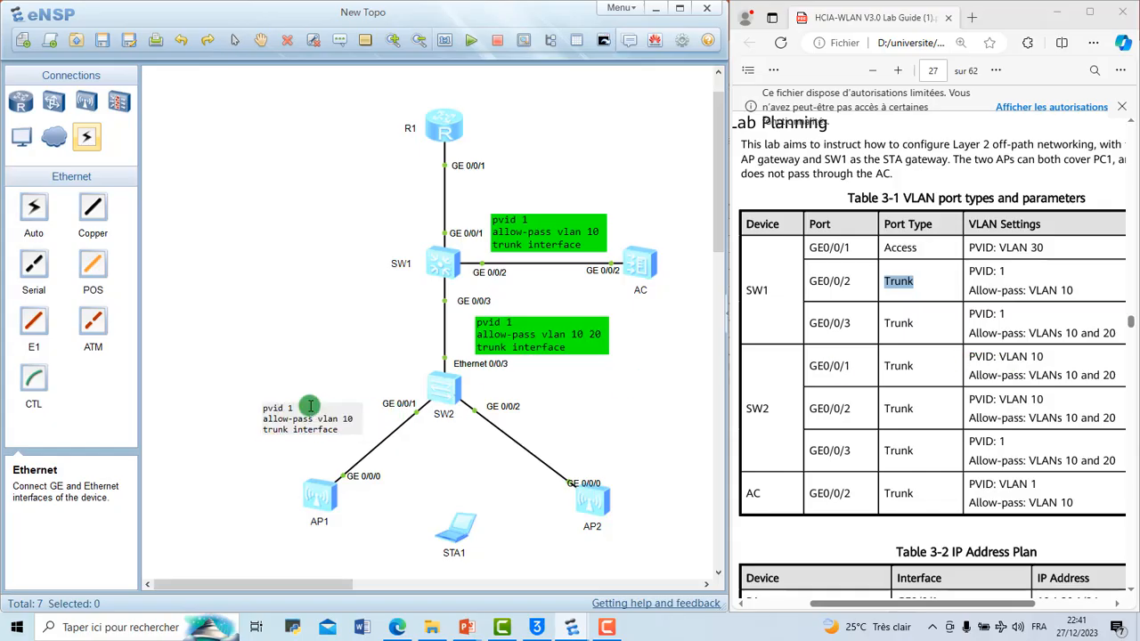
{"action": "type", "text": "0"}
{"action": "left_click_drag", "start_coordinate": [302, 410], "coordinate": [259, 406]}
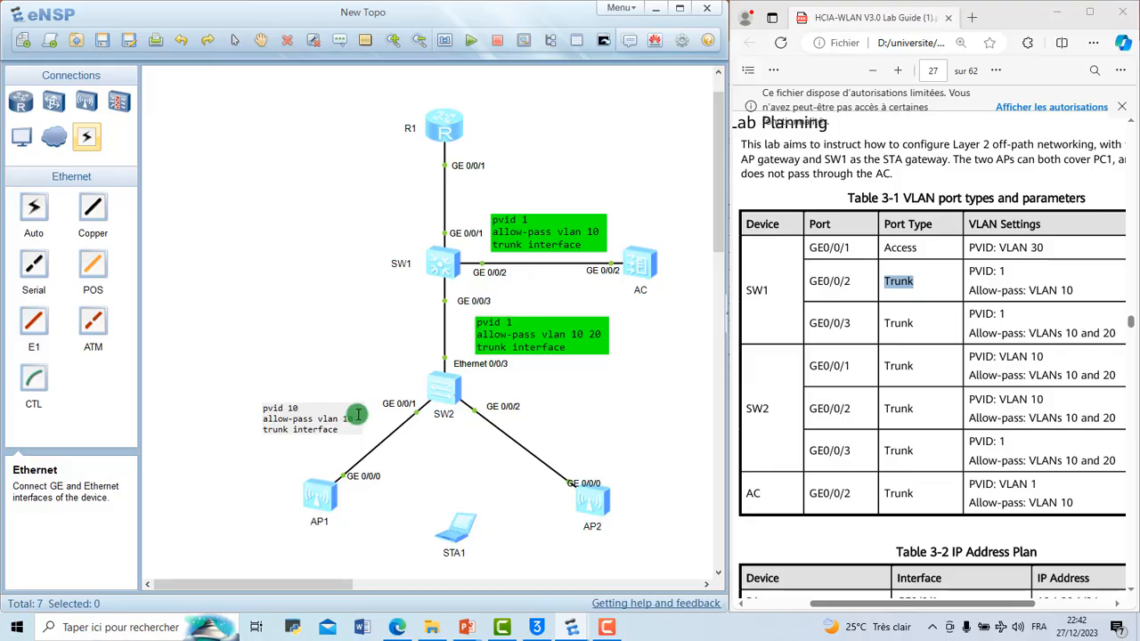
{"action": "left_click", "coordinate": [404, 449]}
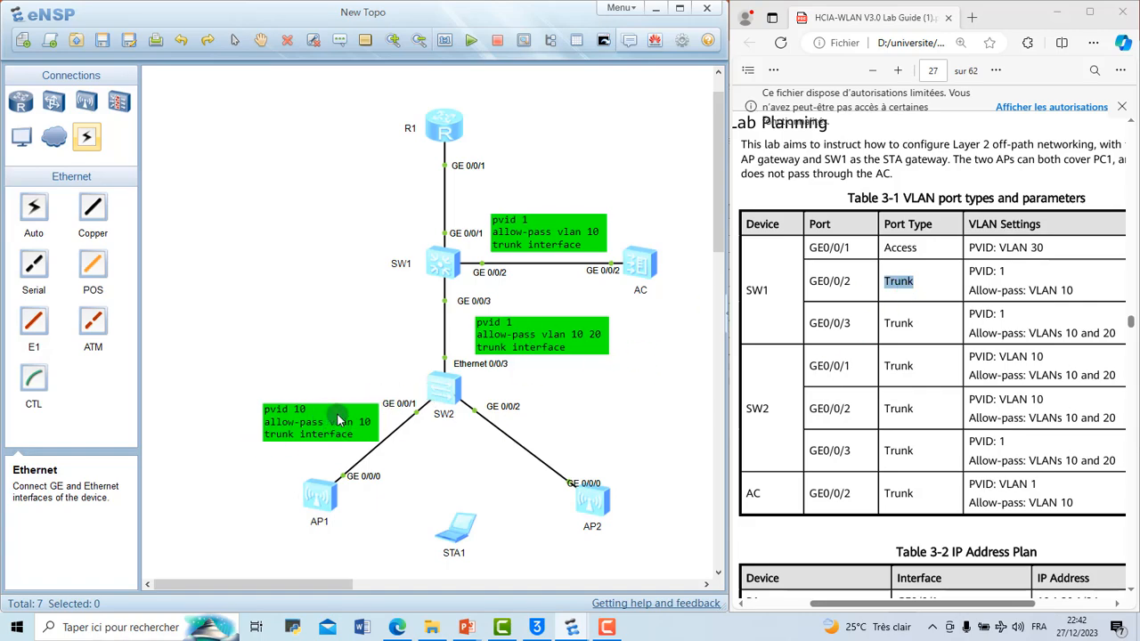
{"action": "double_click", "coordinate": [365, 425]}
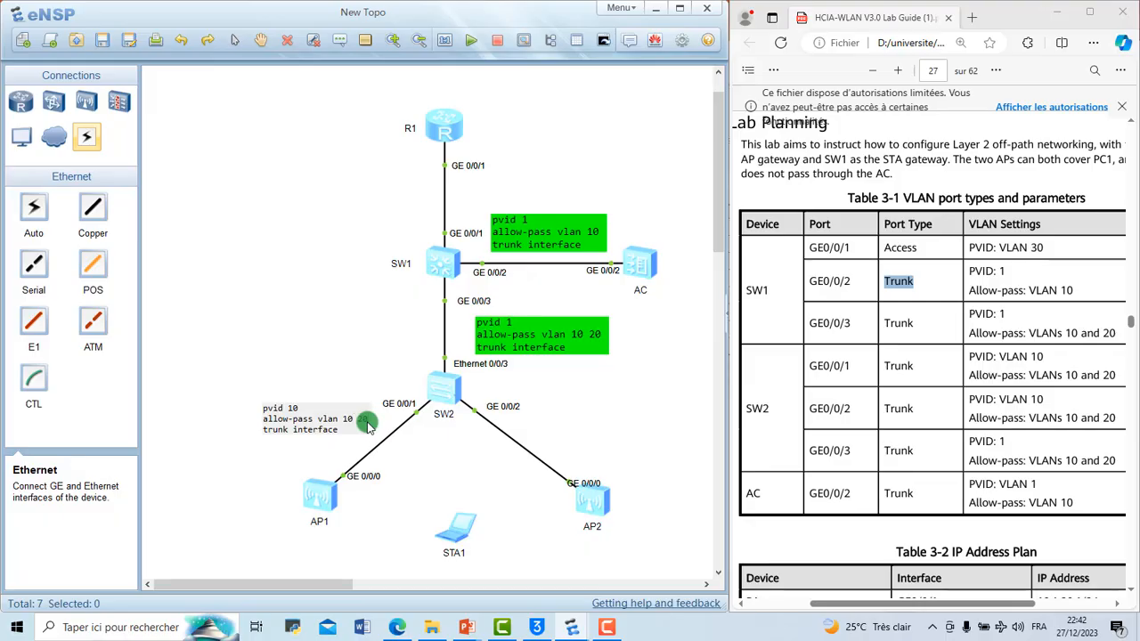
{"action": "left_click", "coordinate": [472, 466]}
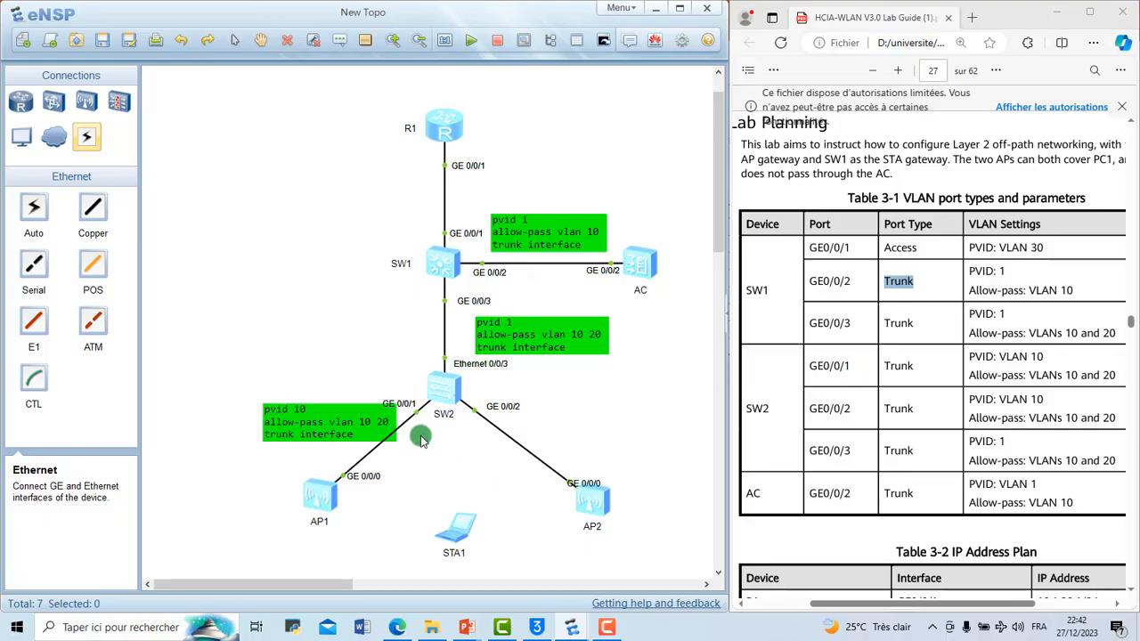
Step: Duplicate the SW2 GE 0/0/1 note beside the SW2–AP2 link, and shift the note under SW1's GE 0/0/3 closer to its link
{"action": "double_click", "coordinate": [356, 436]}
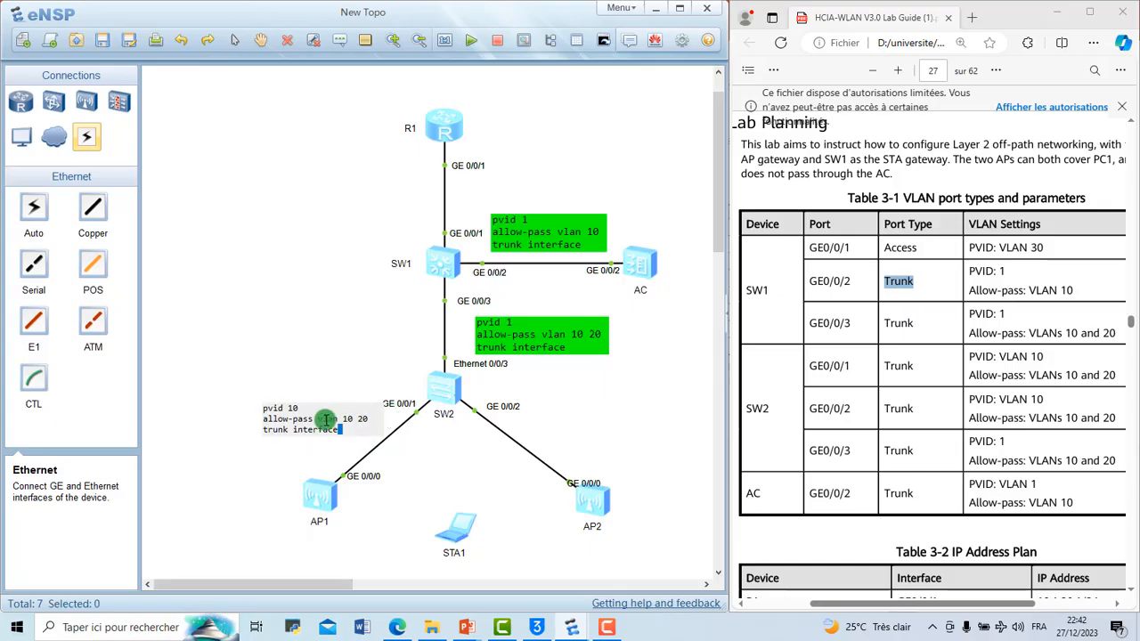
{"action": "key", "text": "ctrl+a"}
{"action": "key", "text": "ctrl+c"}
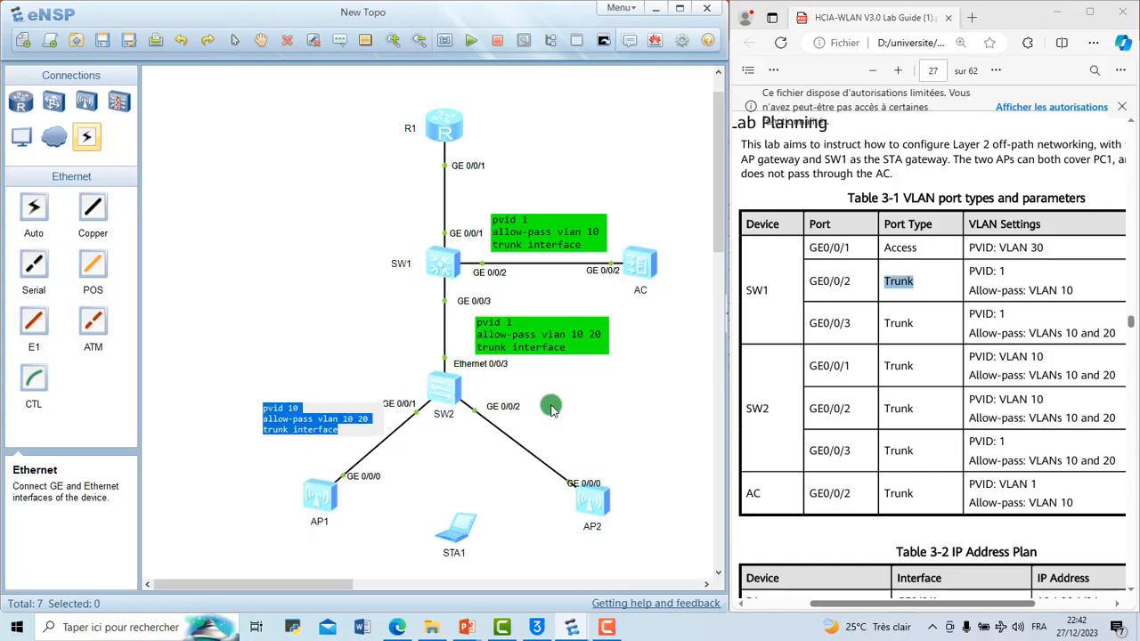
{"action": "left_click", "coordinate": [338, 37]}
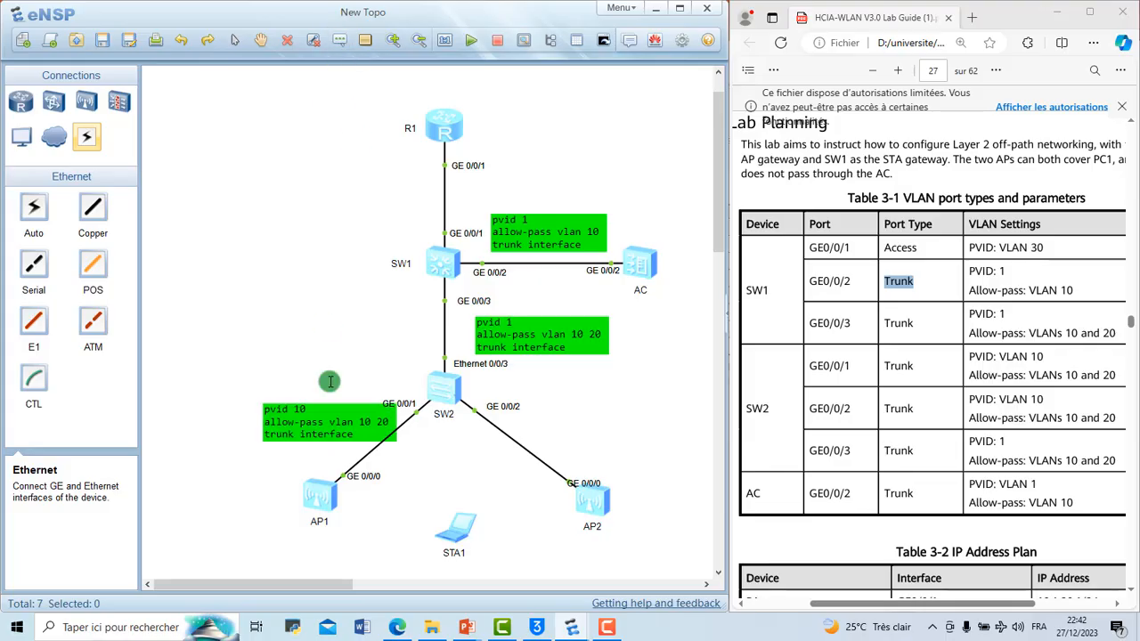
{"action": "left_click", "coordinate": [338, 44]}
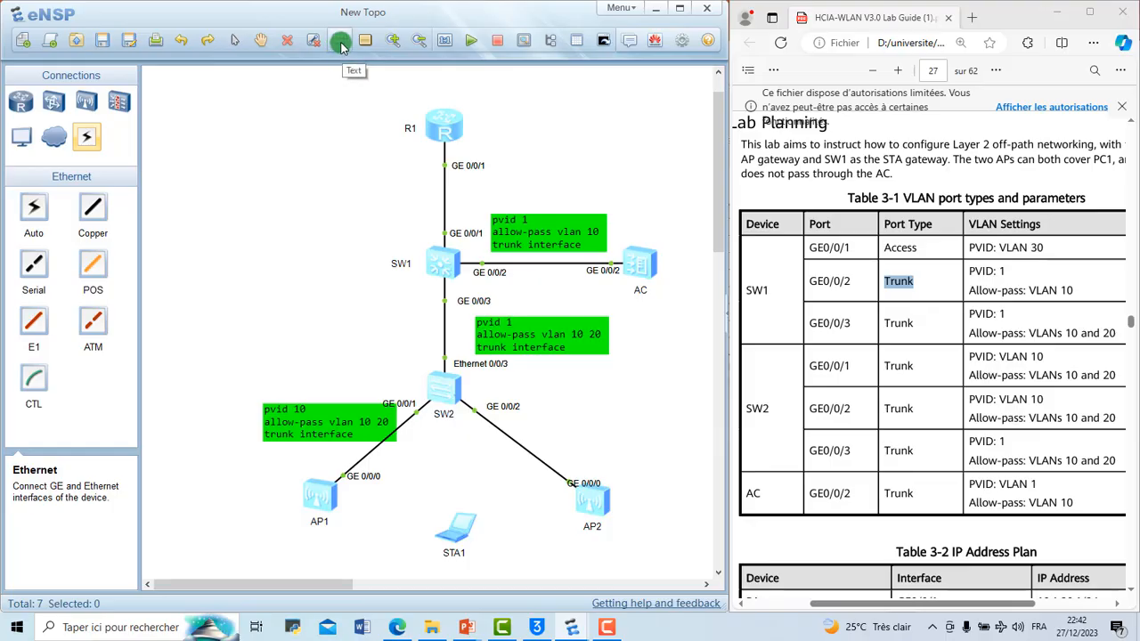
{"action": "left_click", "coordinate": [553, 425]}
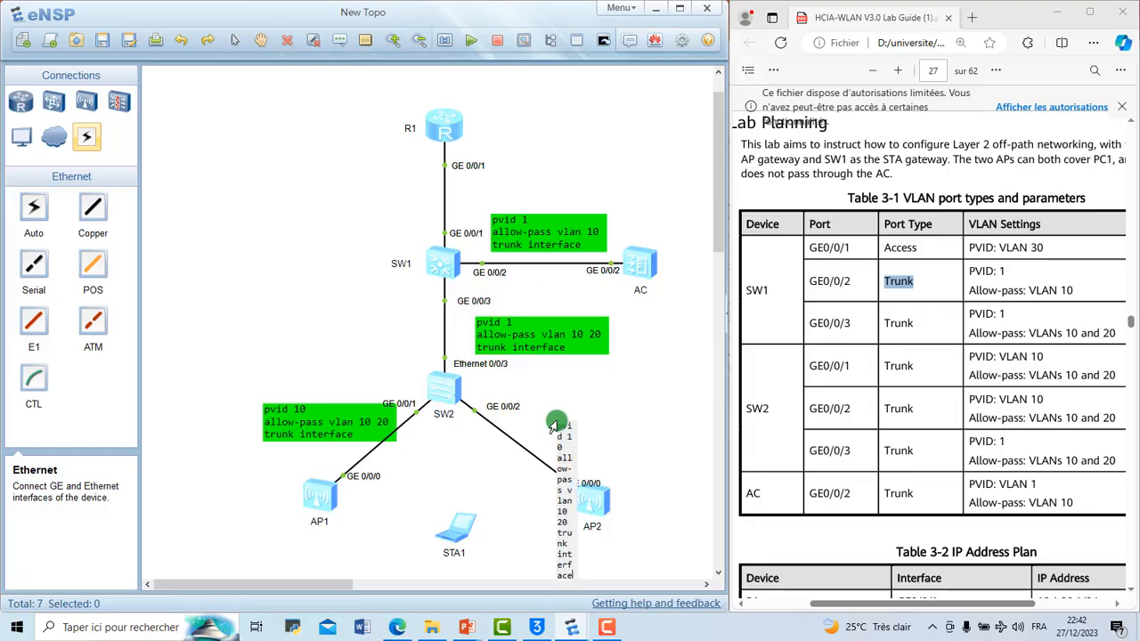
{"action": "key", "text": "ctrl+v"}
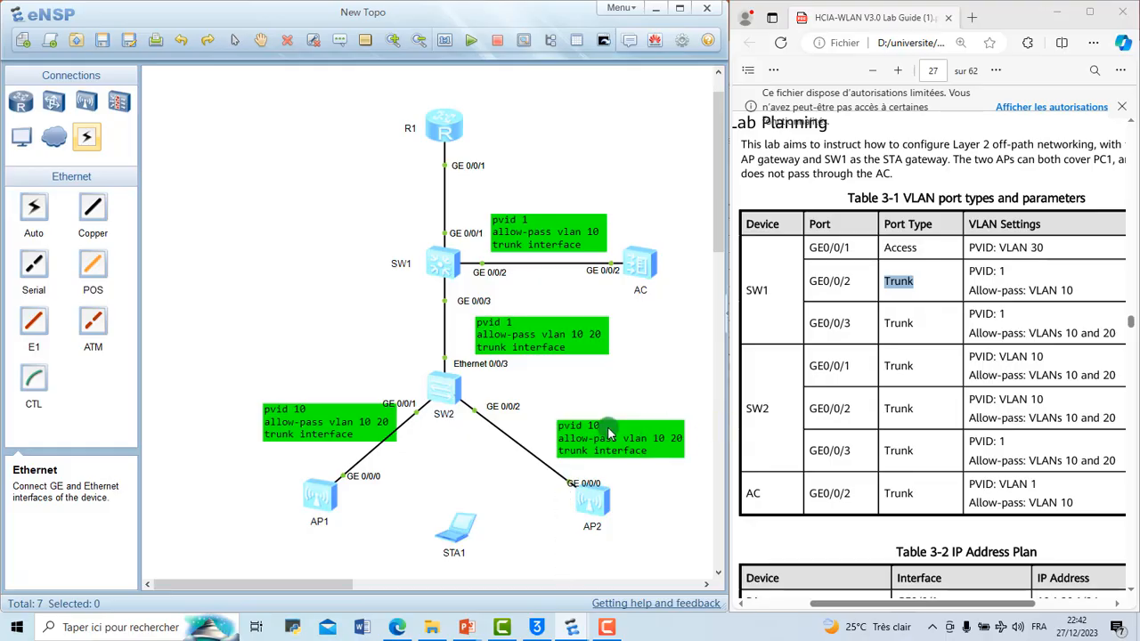
{"action": "left_click_drag", "start_coordinate": [612, 427], "coordinate": [595, 413]}
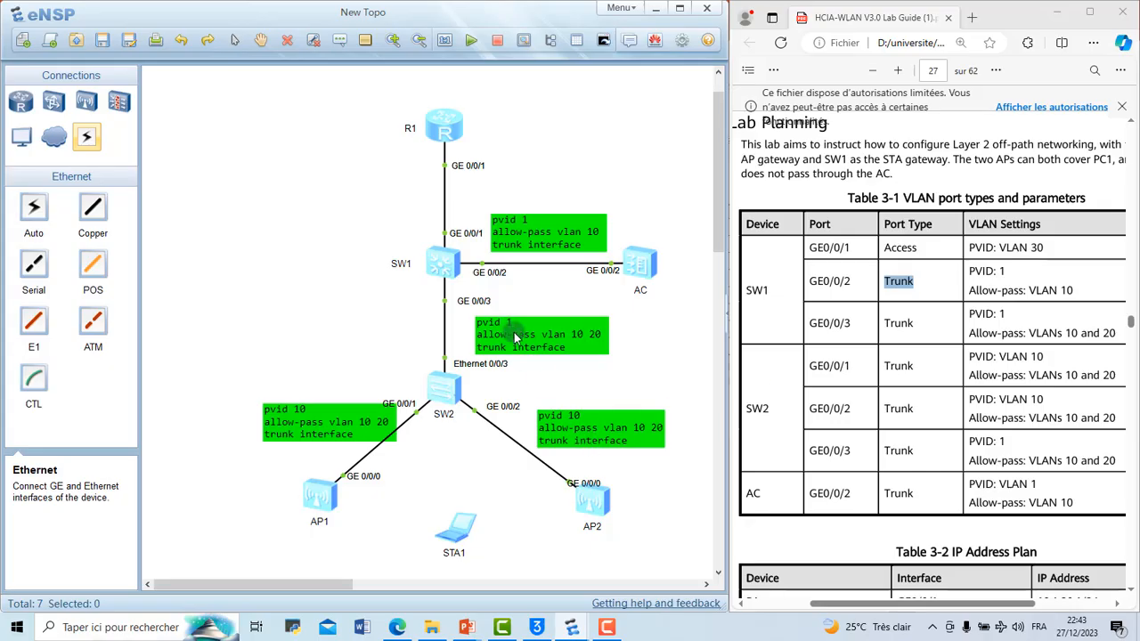
{"action": "left_click_drag", "start_coordinate": [515, 333], "coordinate": [496, 325]}
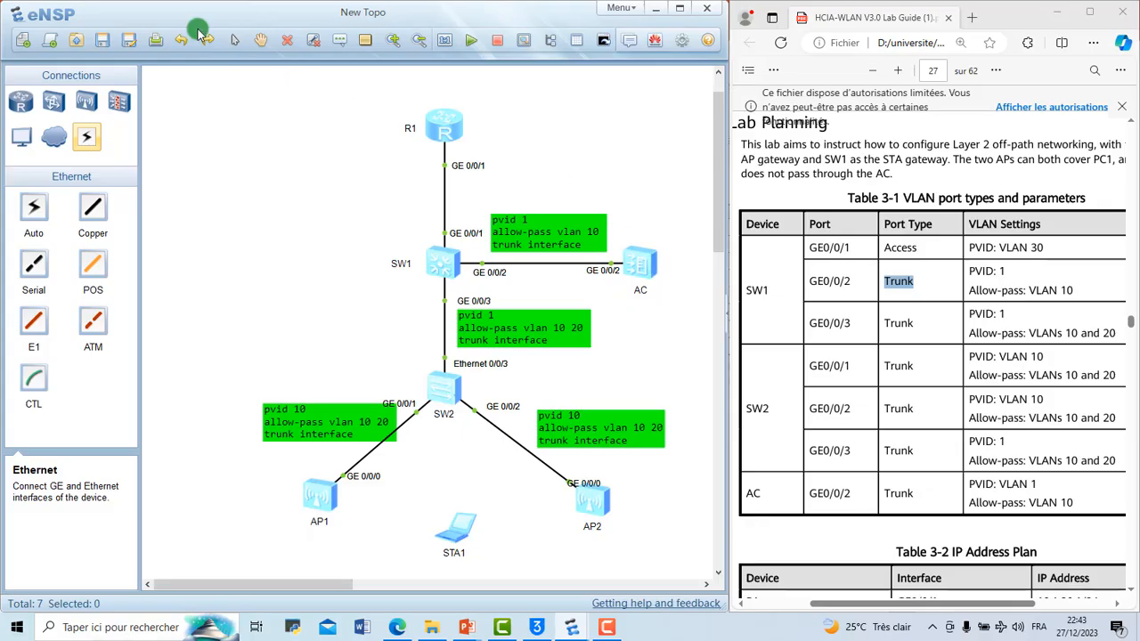
Step: Add a text note reading "vlan 10" beside the AC
{"action": "left_click", "coordinate": [339, 41]}
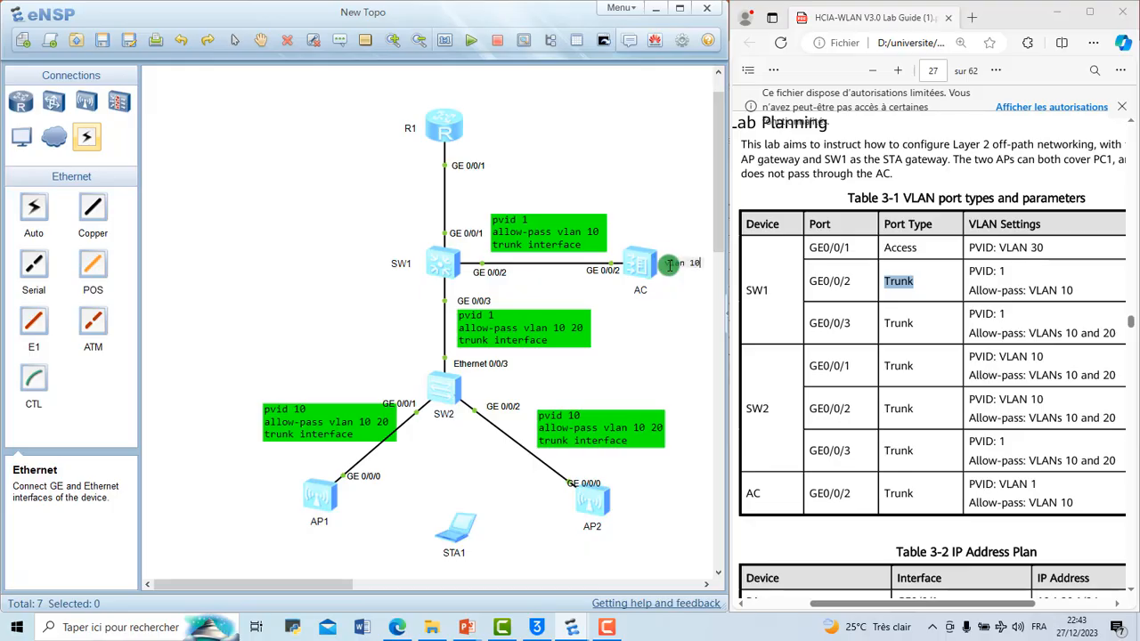
{"action": "left_click", "coordinate": [677, 285]}
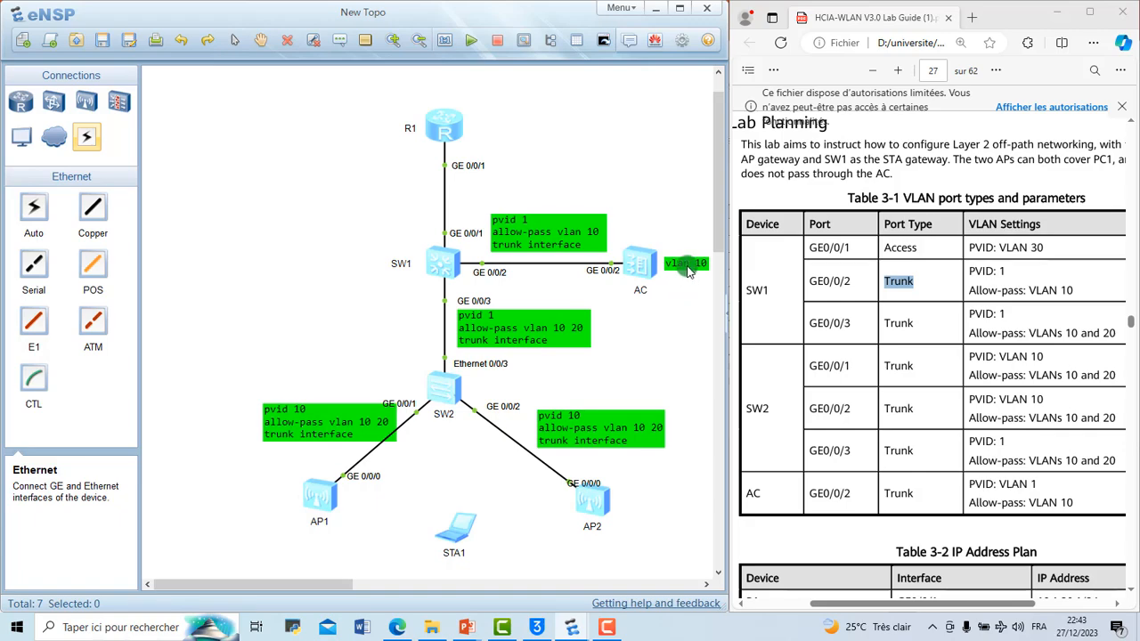
{"action": "right_click", "coordinate": [688, 270]}
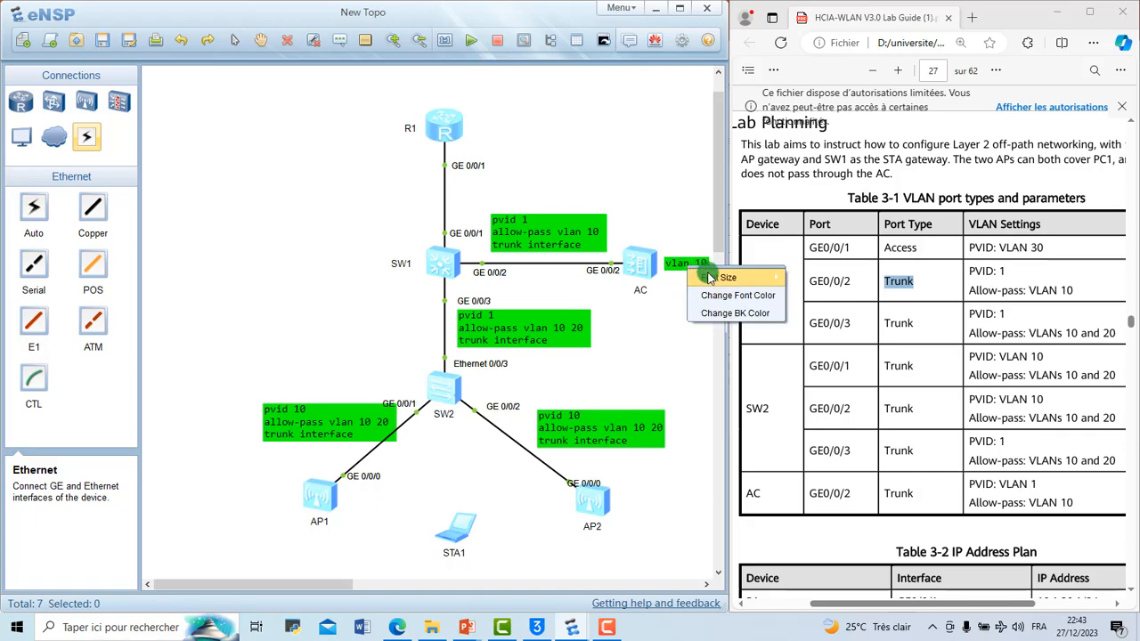
{"action": "left_click", "coordinate": [753, 297]}
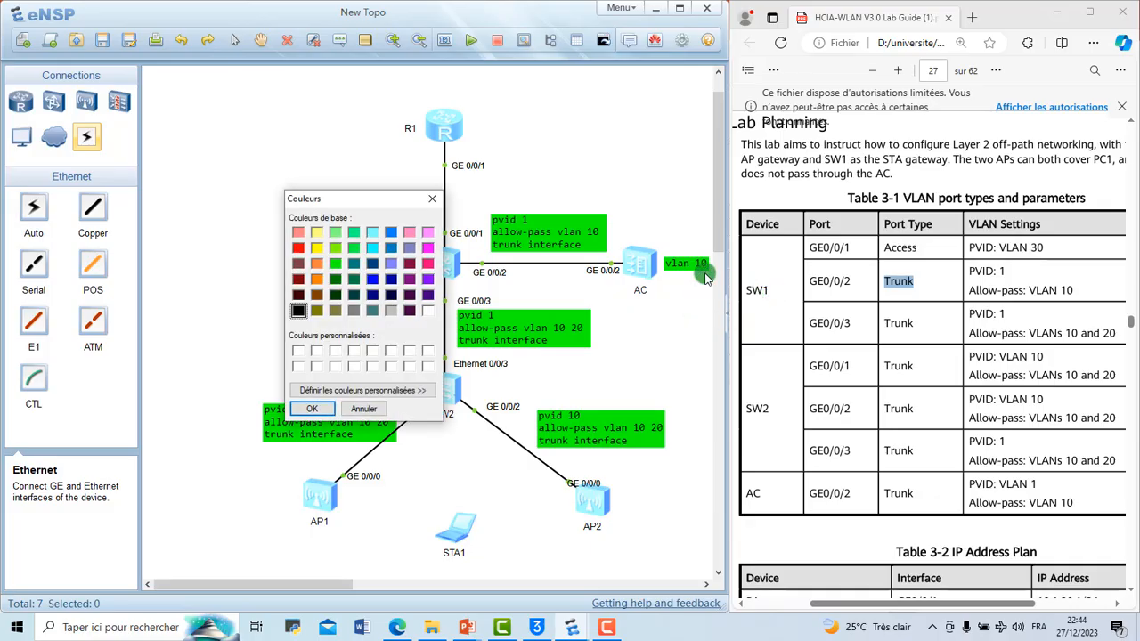
{"action": "left_click", "coordinate": [429, 204]}
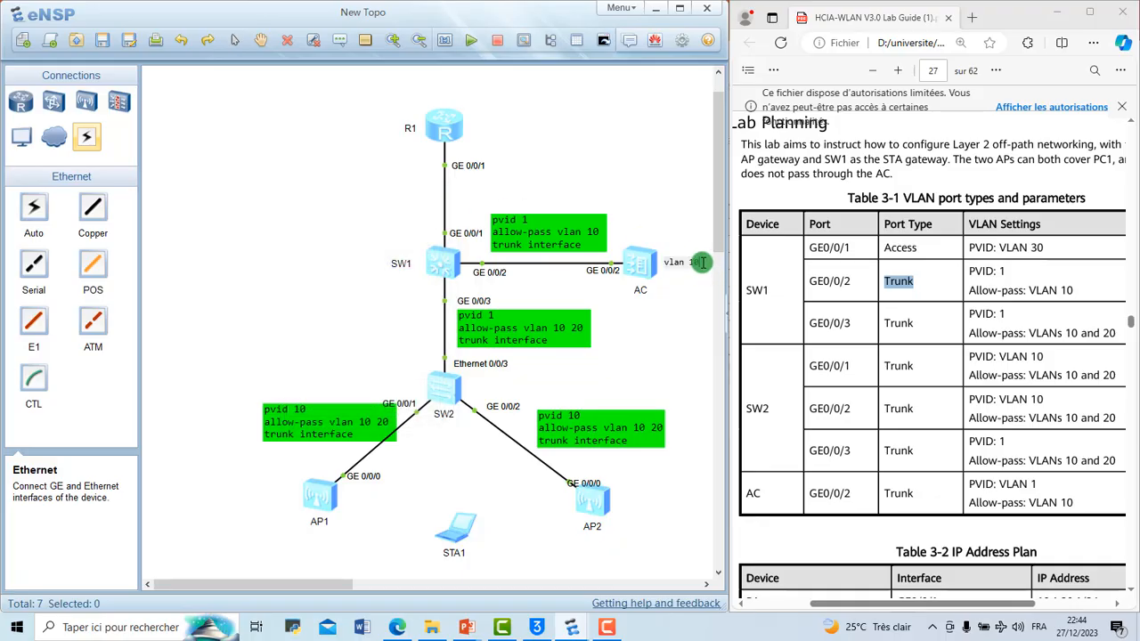
Step: Change the background colour of the "vlan 10" note beside the AC to red
{"action": "left_click", "coordinate": [703, 262]}
{"action": "right_click", "coordinate": [693, 267]}
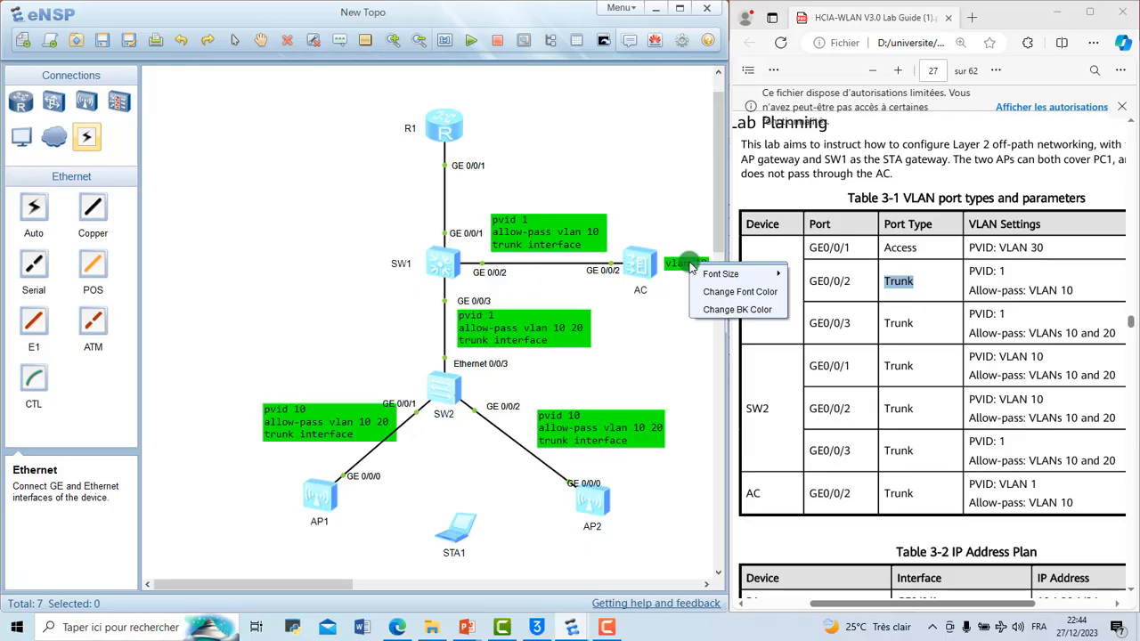
{"action": "left_click", "coordinate": [746, 311]}
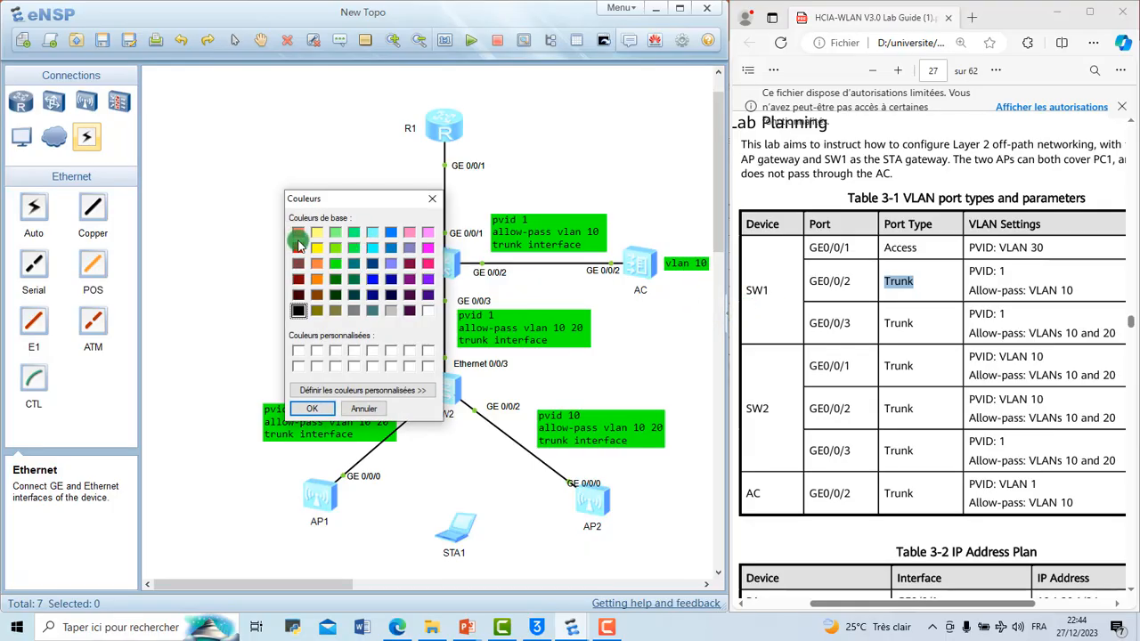
{"action": "left_click", "coordinate": [298, 249]}
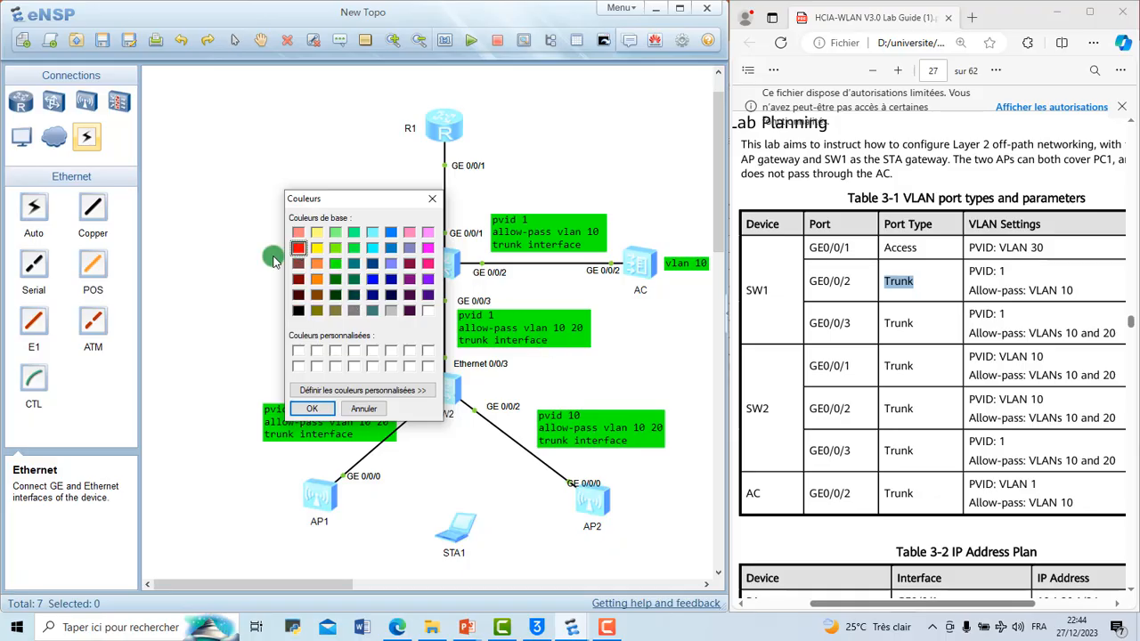
{"action": "left_click", "coordinate": [314, 407]}
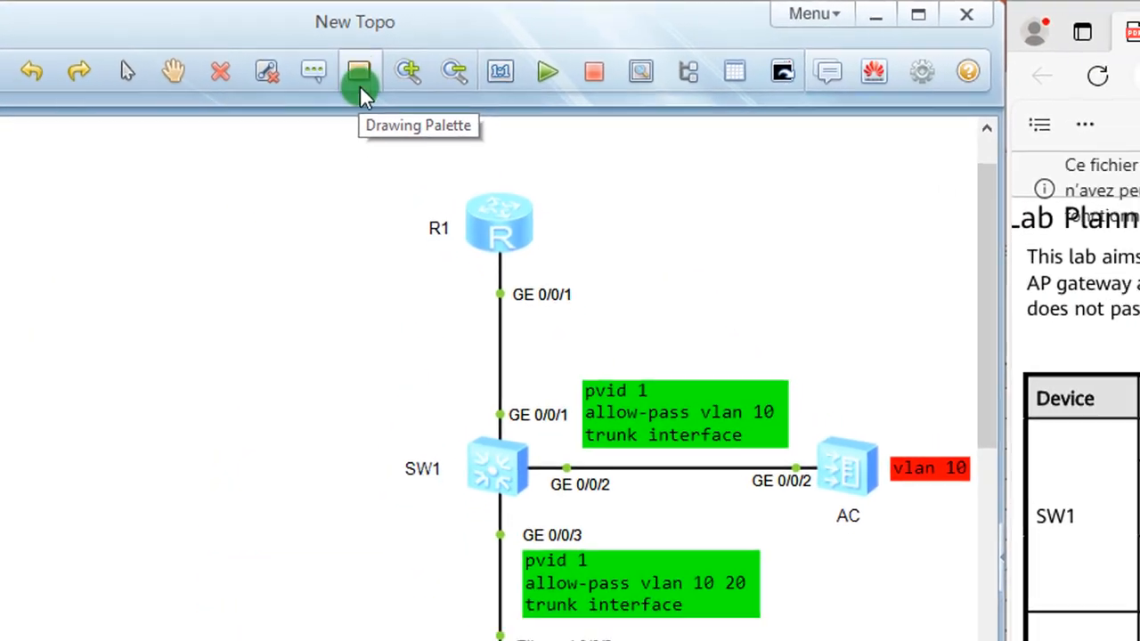
Step: Draw a solid-bordered ellipse with blue fill and border width 1 around AP1, STA1 and AP2
{"action": "left_click", "coordinate": [360, 83]}
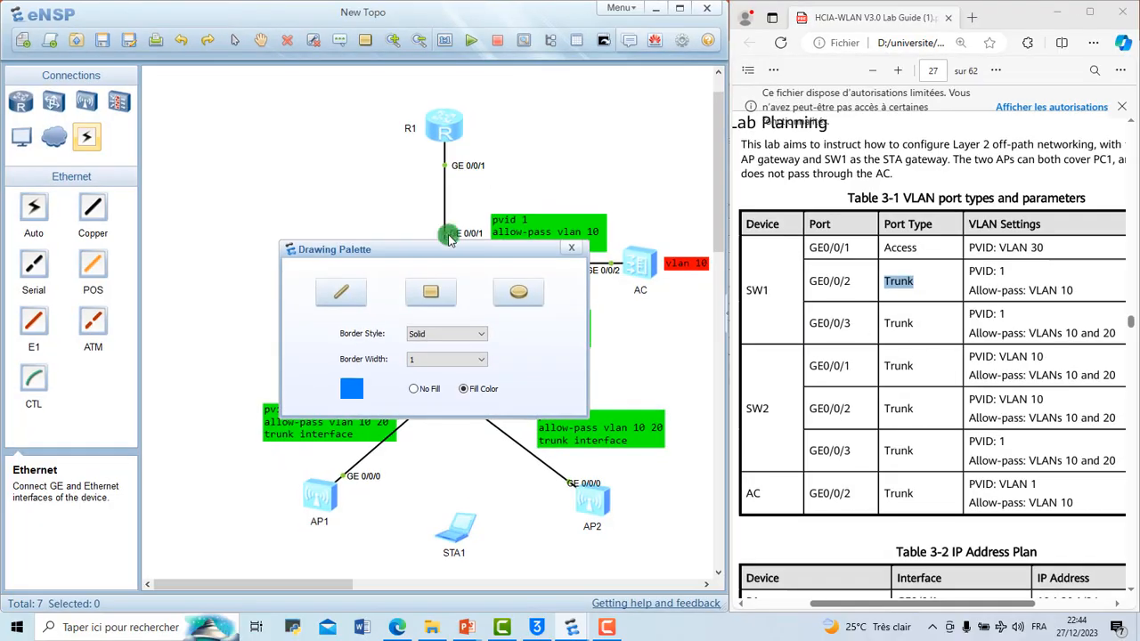
{"action": "left_click", "coordinate": [512, 303]}
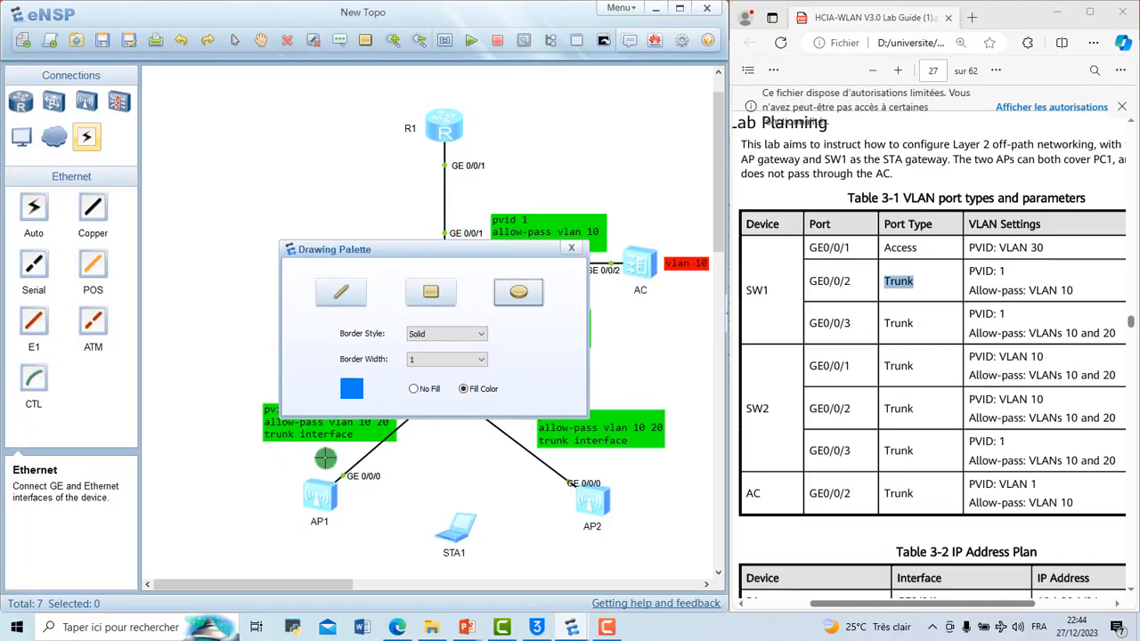
{"action": "left_click_drag", "start_coordinate": [273, 458], "coordinate": [670, 560]}
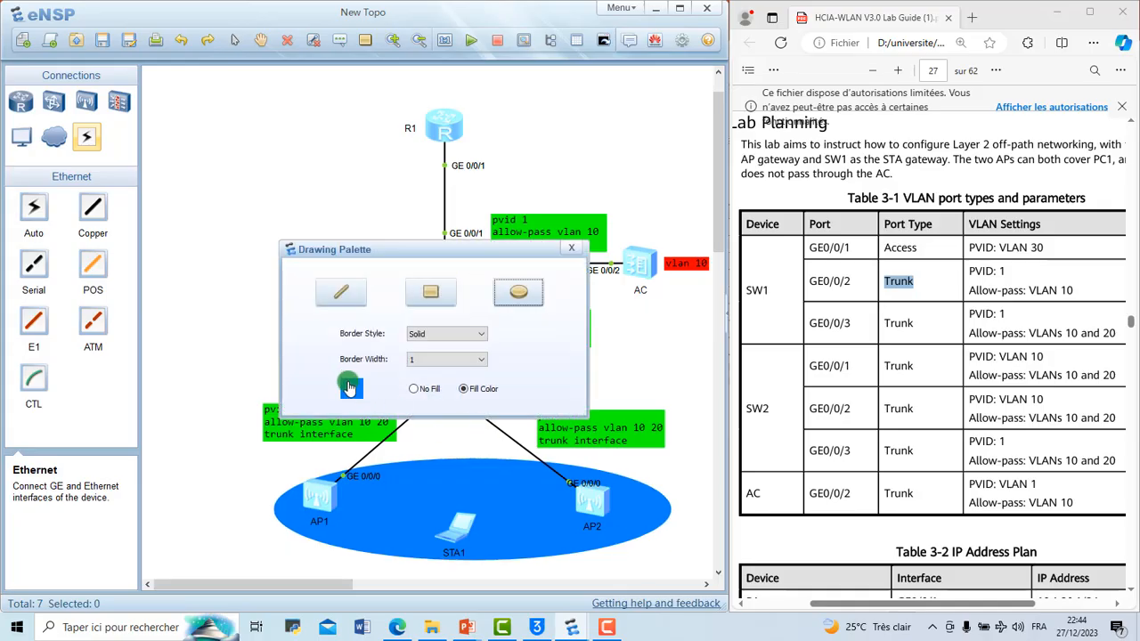
Step: Set the fill colour of the ellipse around the APs to red, and move AP2's GE 0/0/0 label clear of its link
{"action": "left_click", "coordinate": [349, 387]}
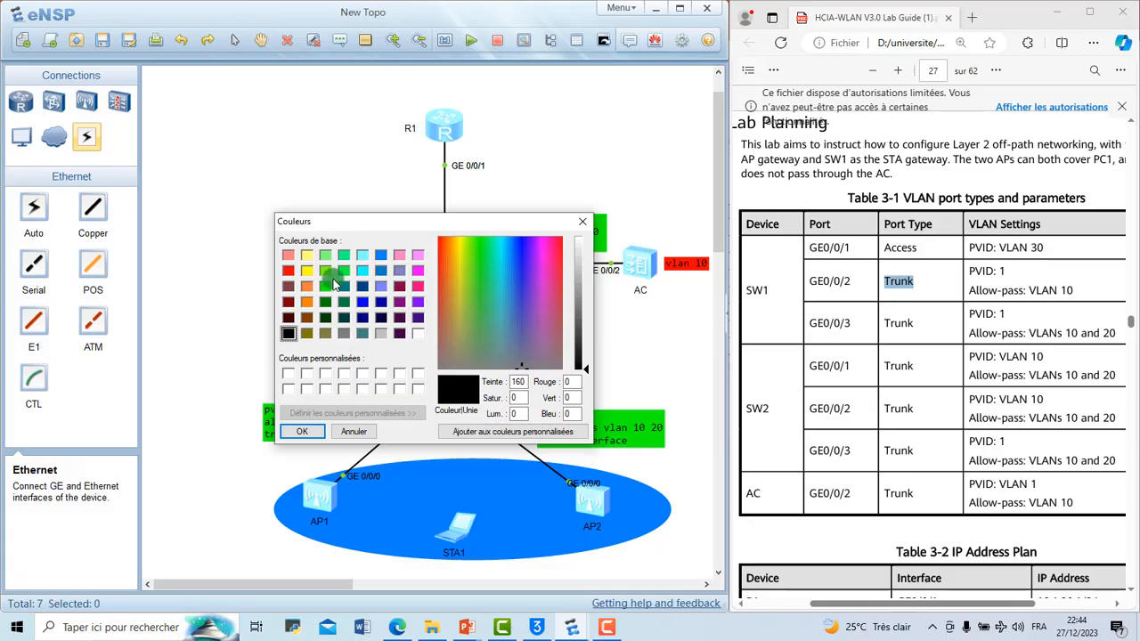
{"action": "left_click", "coordinate": [287, 270]}
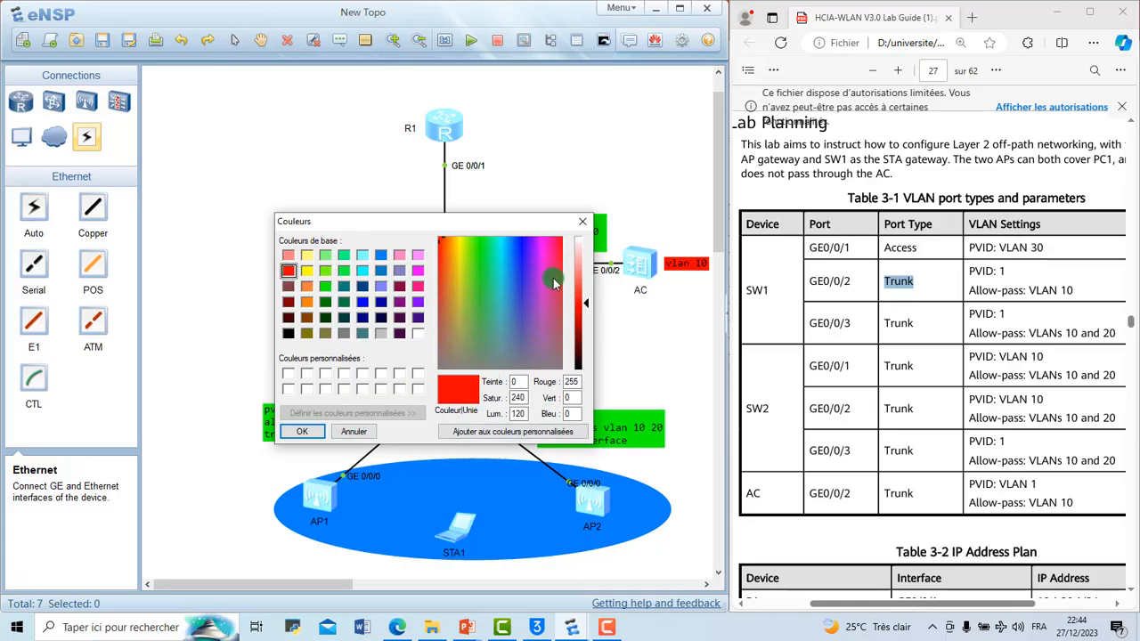
{"action": "left_click", "coordinate": [441, 250]}
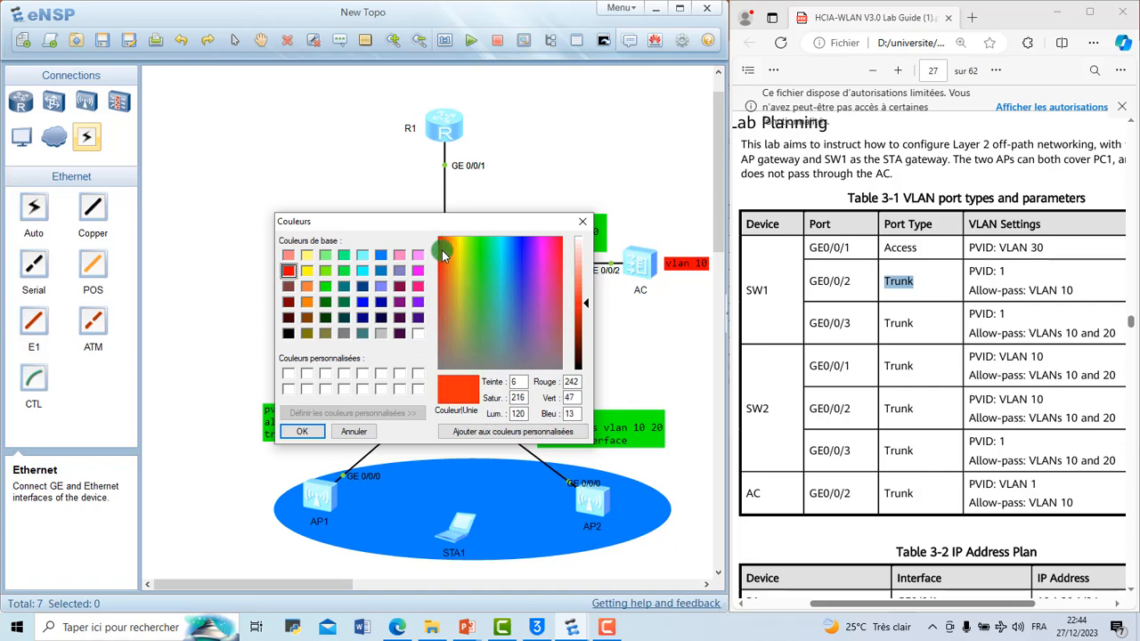
{"action": "left_click", "coordinate": [301, 431]}
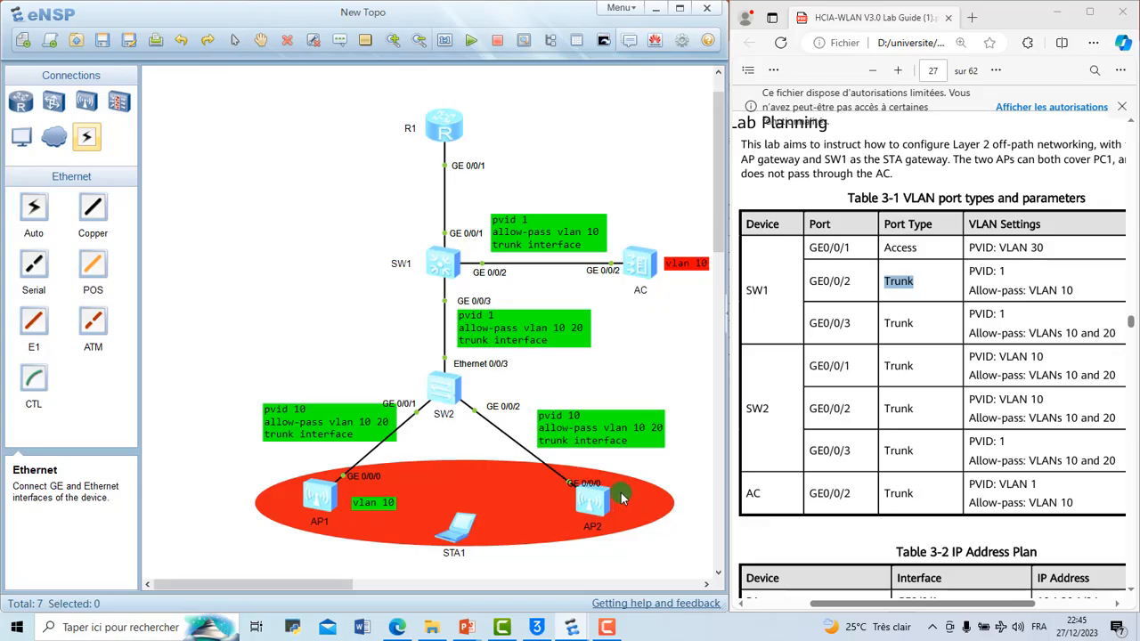
{"action": "left_click_drag", "start_coordinate": [598, 488], "coordinate": [607, 480]}
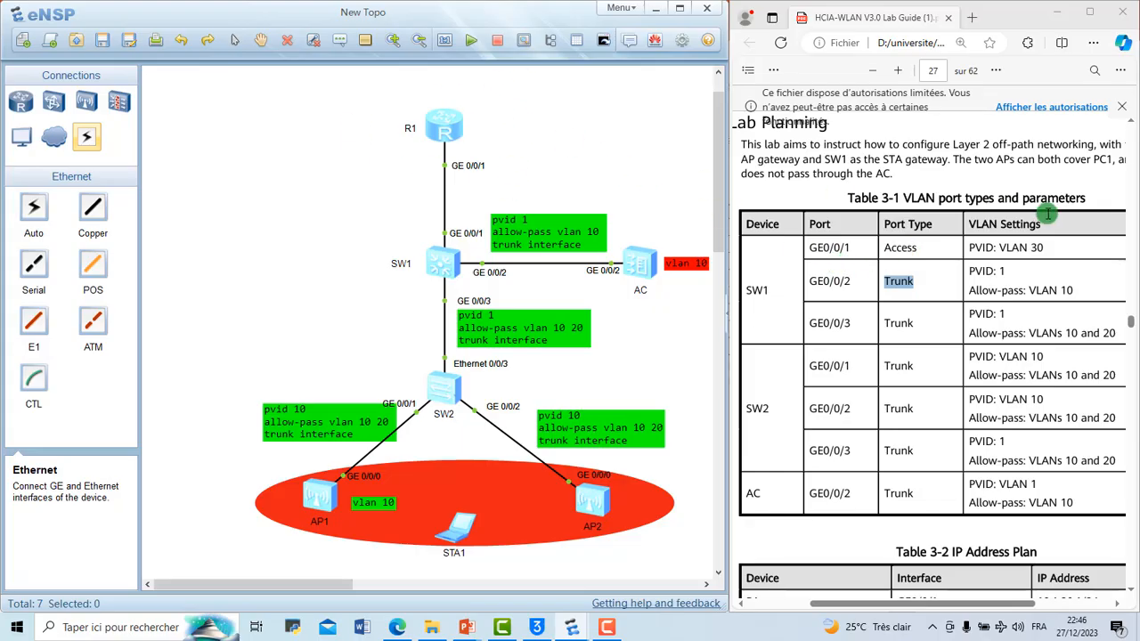
Step: Draw a blue-filled ellipse with a solid border around R1 and its GE 0/0/1 label
{"action": "left_click", "coordinate": [364, 42]}
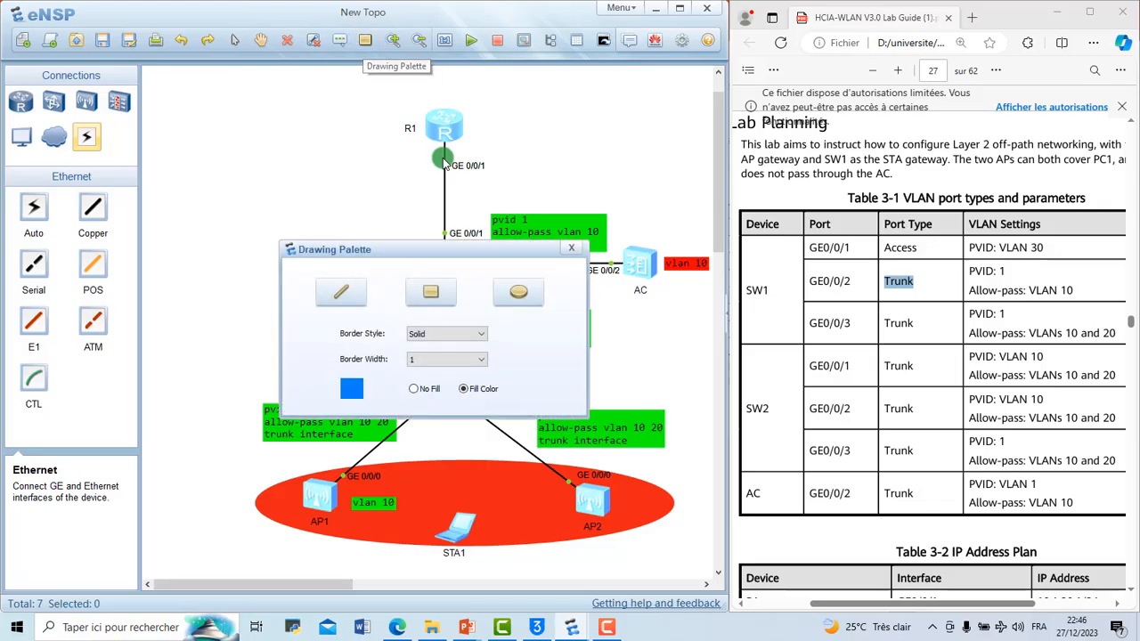
{"action": "left_click", "coordinate": [518, 292]}
{"action": "mouse_move", "coordinate": [370, 103]}
{"action": "left_mouse_down"}
{"action": "mouse_move", "coordinate": [496, 135]}
{"action": "mouse_move", "coordinate": [559, 185]}
{"action": "left_mouse_up"}
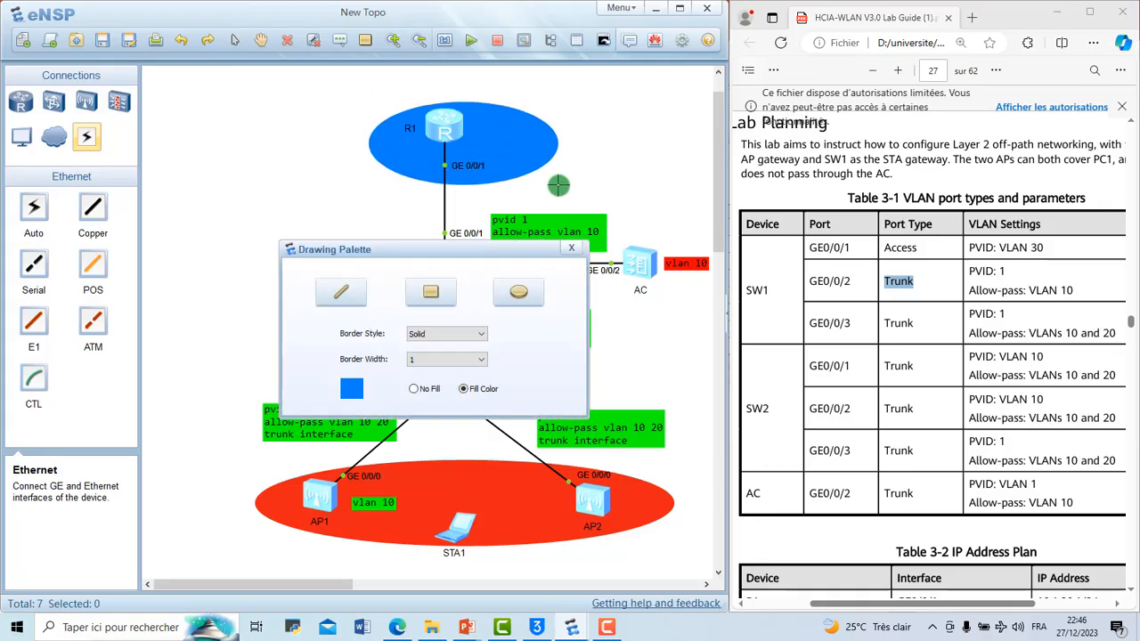
{"action": "left_click", "coordinate": [571, 250]}
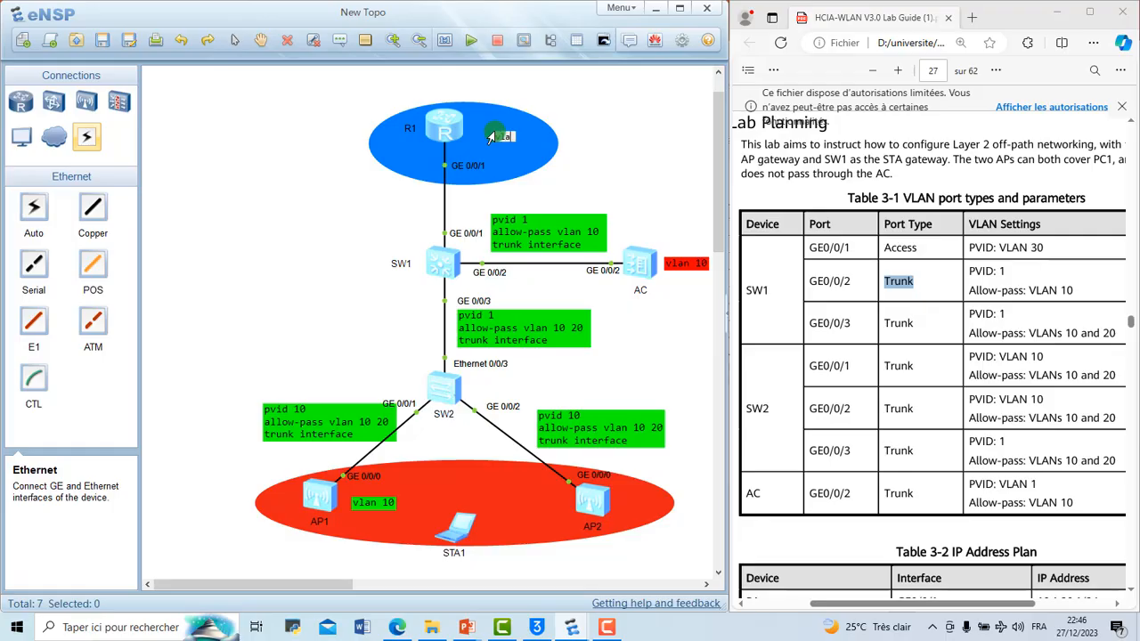
Step: Add a text note reading "vlan 30" beside R1 and shift the blue ellipse so it is better centred on the router
{"action": "left_click", "coordinate": [625, 138]}
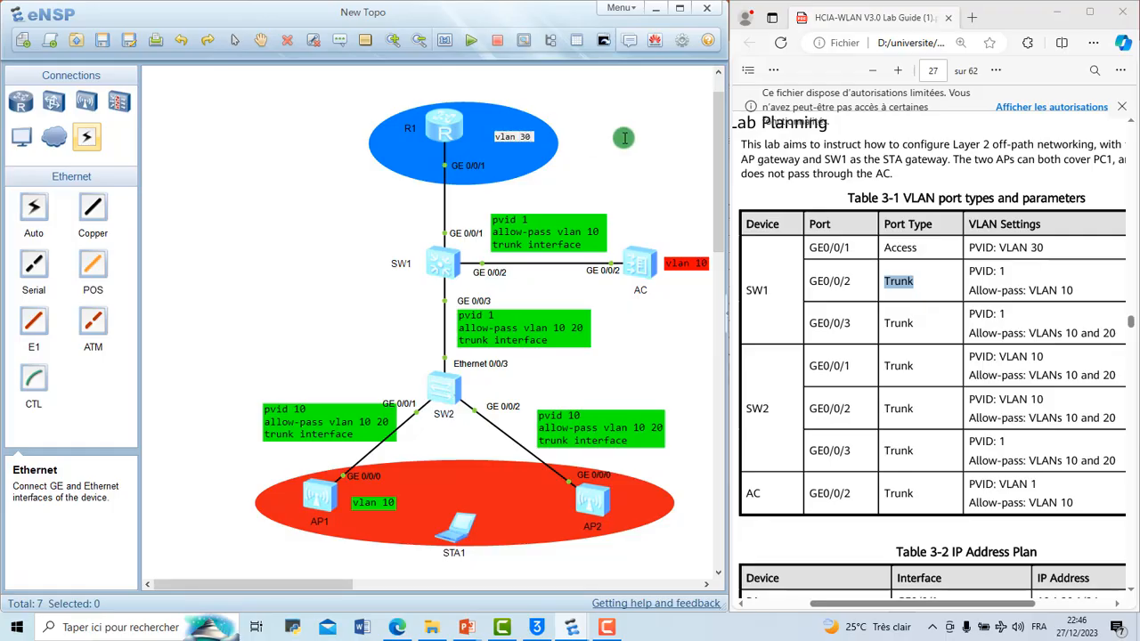
{"action": "left_click_drag", "start_coordinate": [478, 117], "coordinate": [467, 104]}
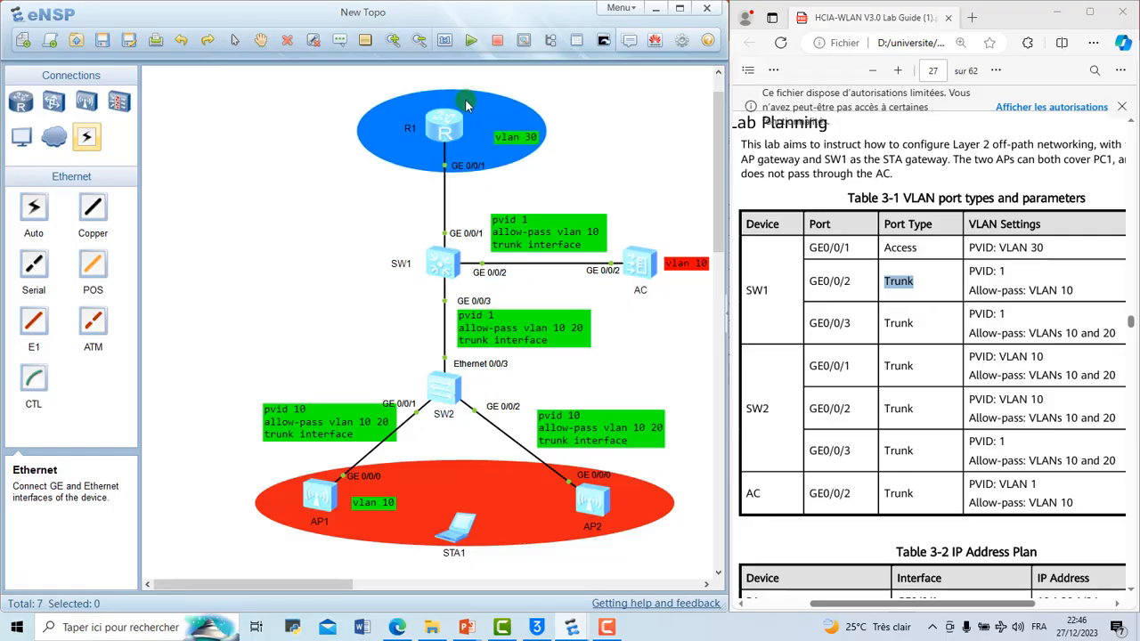
{"action": "left_click", "coordinate": [614, 103]}
{"action": "left_click_drag", "start_coordinate": [451, 537], "coordinate": [469, 532]}
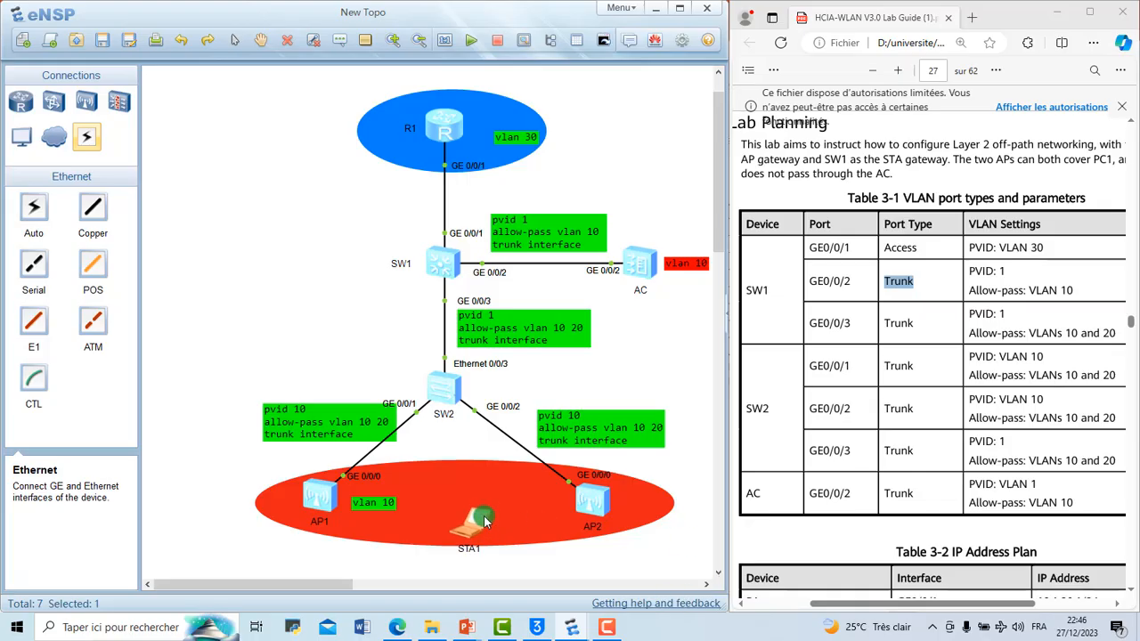
{"action": "left_click_drag", "start_coordinate": [483, 521], "coordinate": [477, 525]}
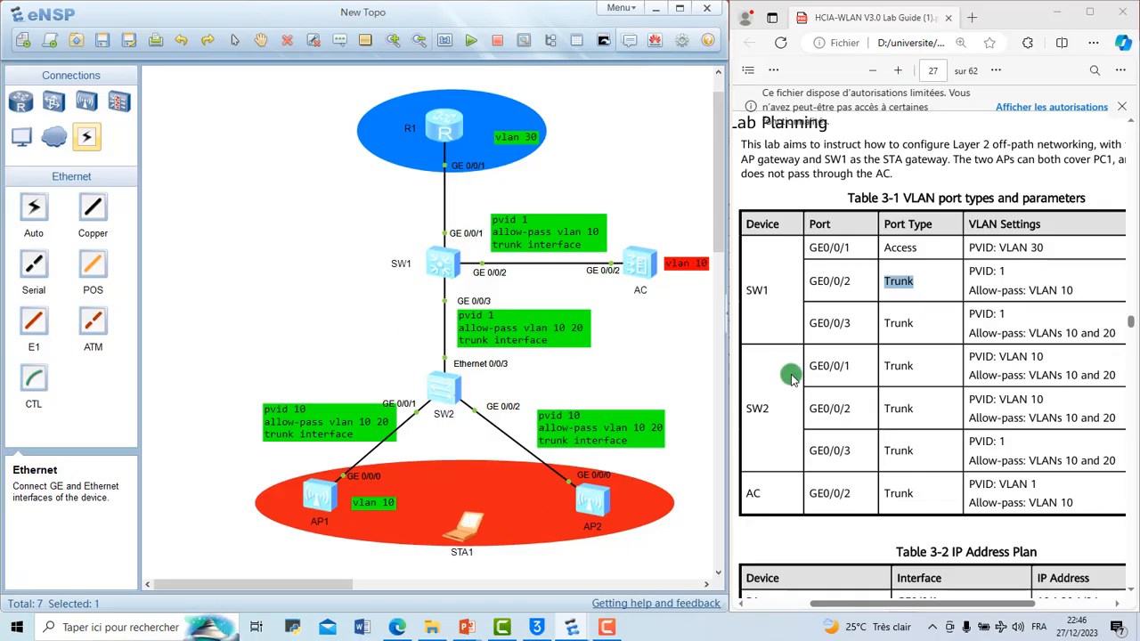
Step: Review the lab guide's VLAN table and IP Address Plan, examining the interfaces and addresses planned for R1 and SW1
{"action": "scroll", "coordinate": [791, 377], "scroll_direction": "down", "scroll_amount": 5}
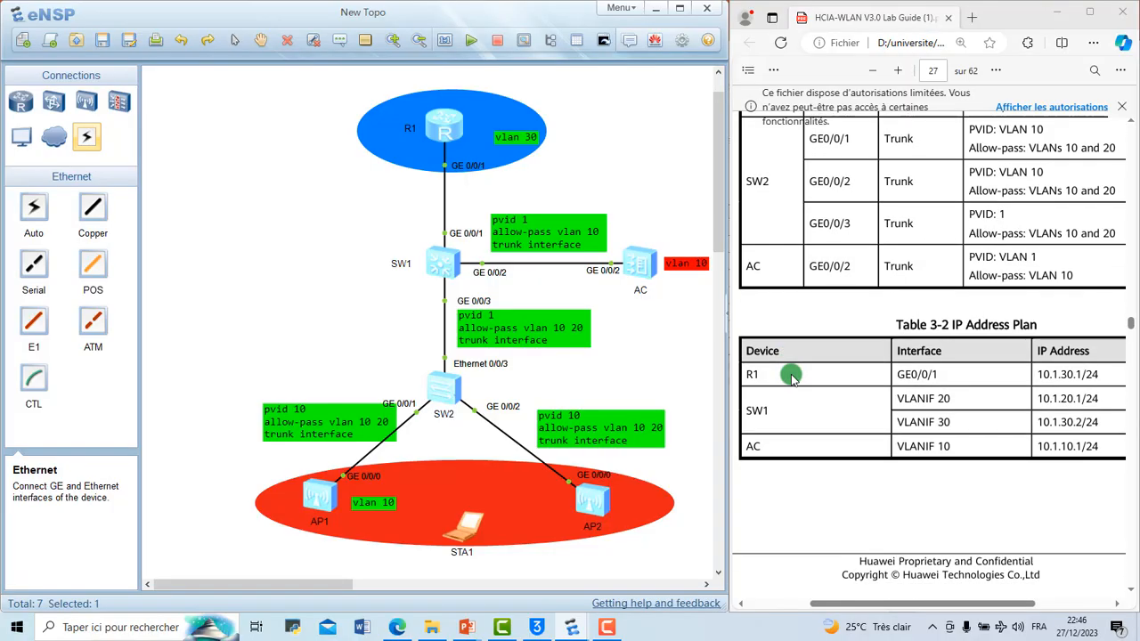
{"action": "scroll", "coordinate": [792, 378], "scroll_direction": "up", "scroll_amount": 2}
{"action": "scroll", "coordinate": [792, 378], "scroll_direction": "up", "scroll_amount": 1}
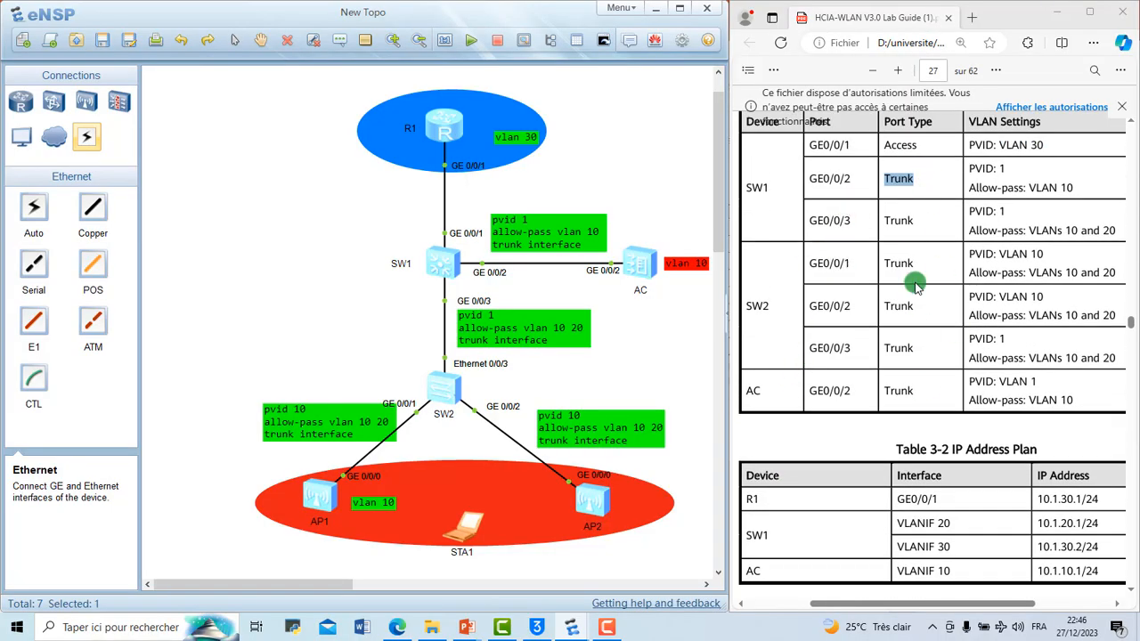
{"action": "scroll", "coordinate": [913, 339], "scroll_direction": "down", "scroll_amount": 3}
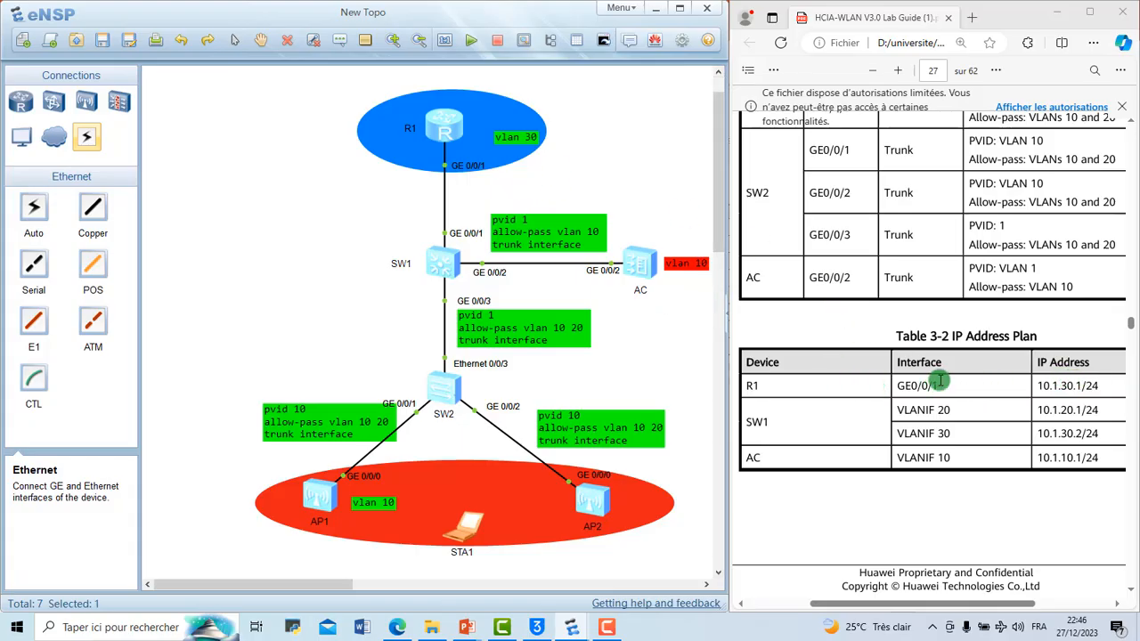
{"action": "left_click_drag", "start_coordinate": [943, 386], "coordinate": [906, 385]}
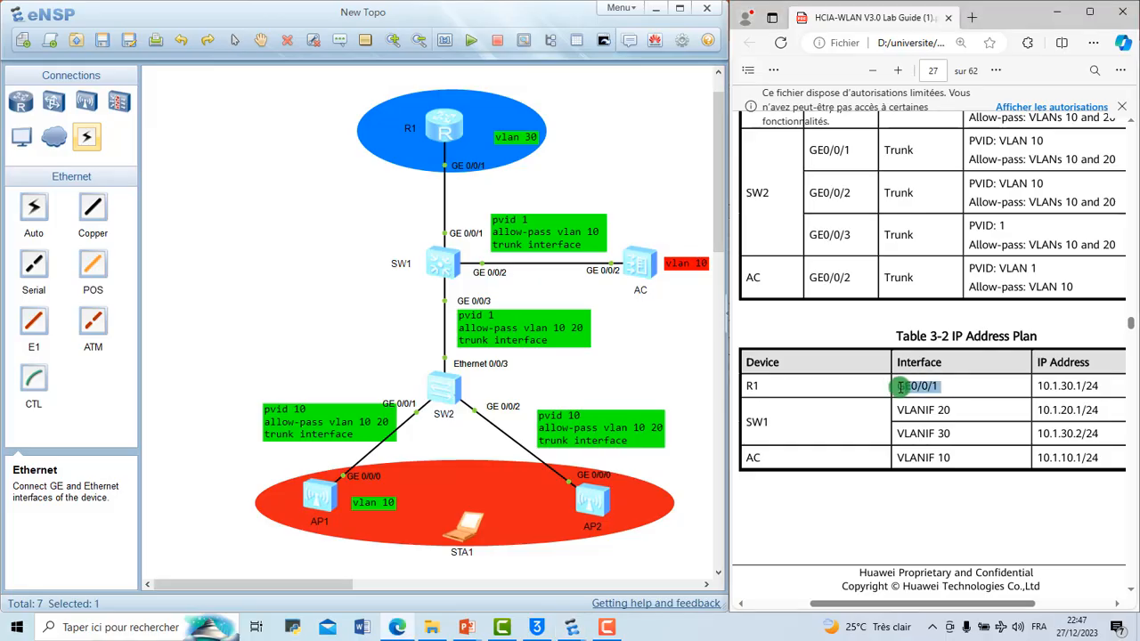
{"action": "left_click", "coordinate": [1035, 388]}
{"action": "scroll", "coordinate": [827, 436], "scroll_direction": "down", "scroll_amount": 1}
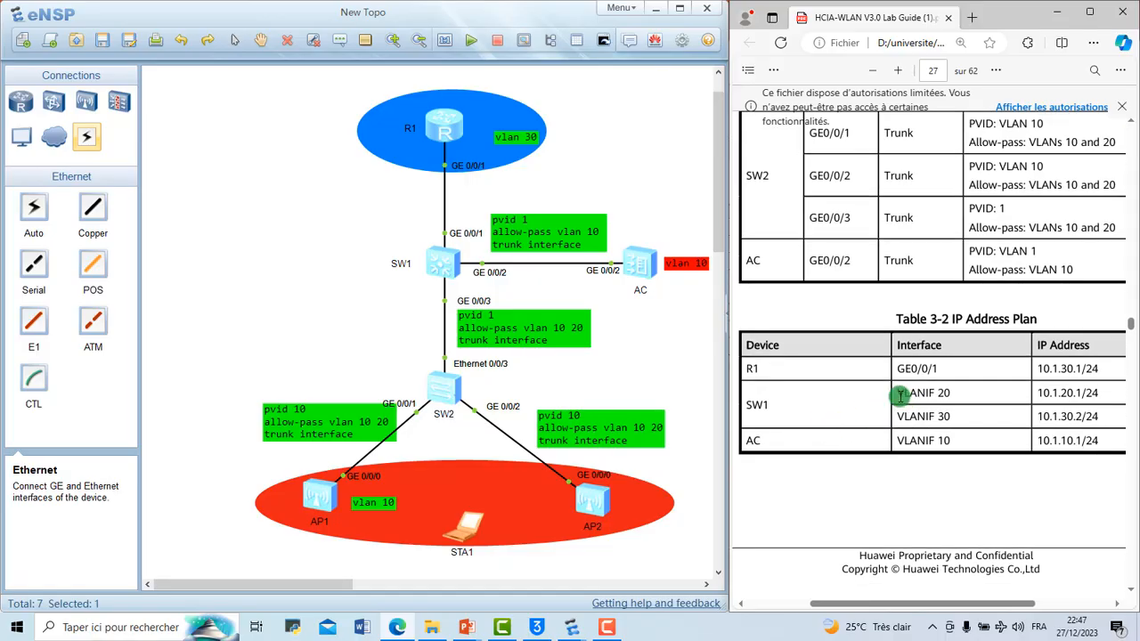
{"action": "left_click_drag", "start_coordinate": [898, 393], "coordinate": [951, 415]}
{"action": "left_click", "coordinate": [944, 416]}
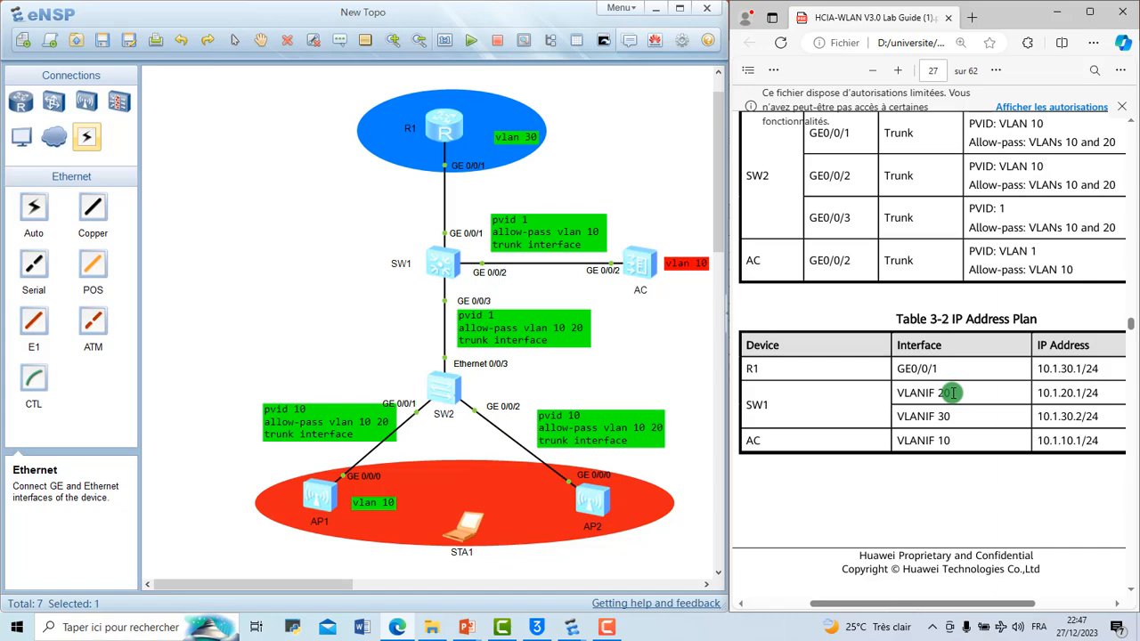
{"action": "left_click_drag", "start_coordinate": [952, 393], "coordinate": [930, 403]}
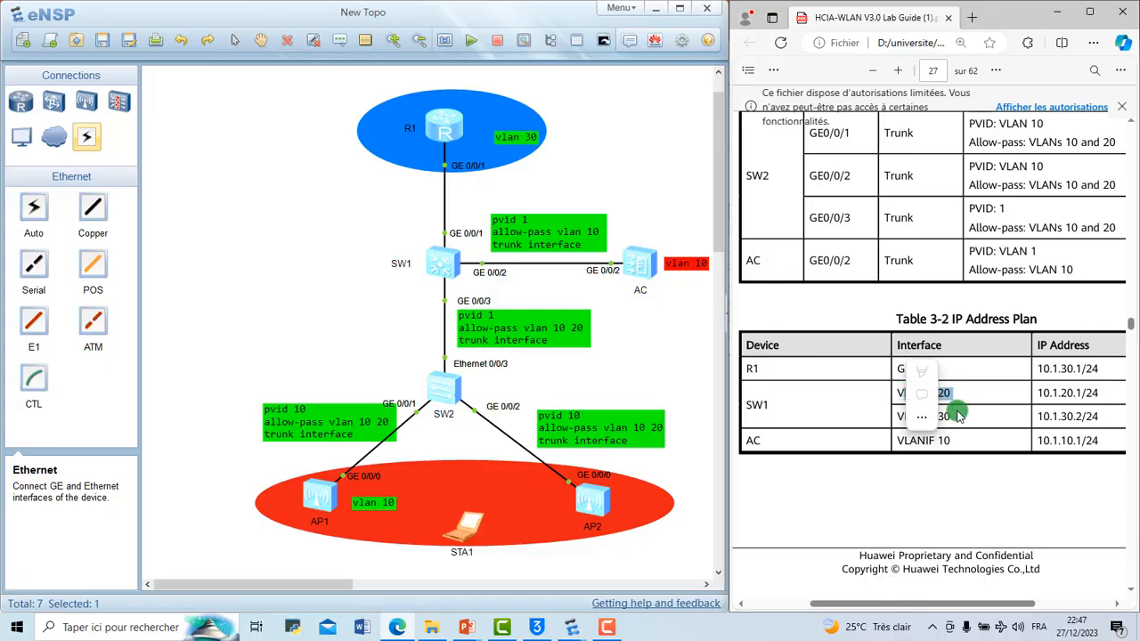
{"action": "left_click", "coordinate": [957, 412]}
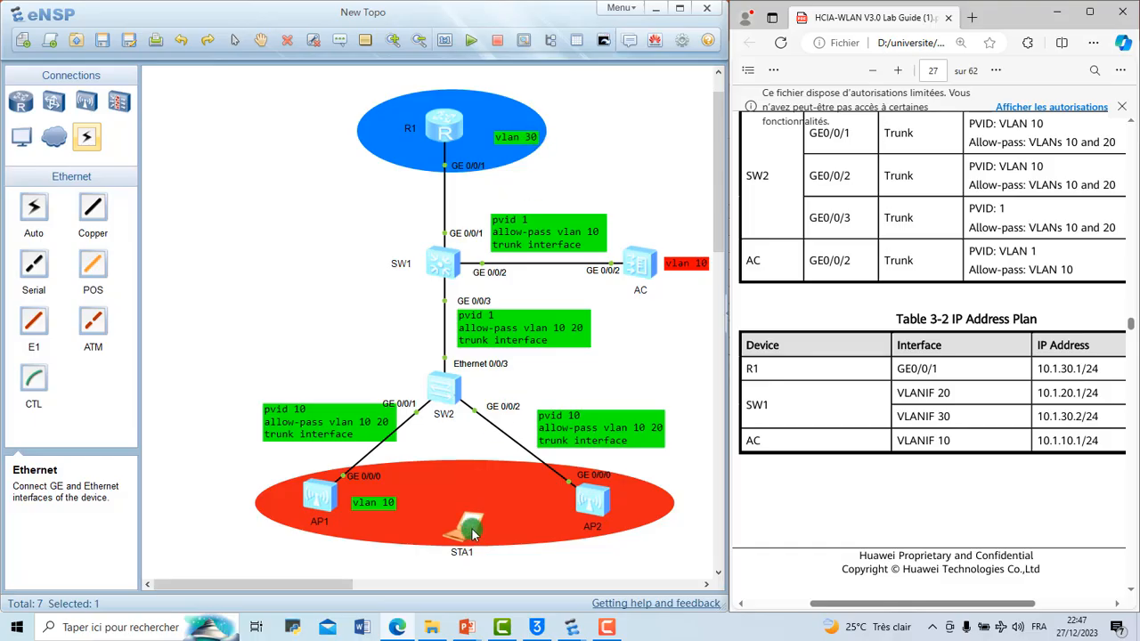
Step: Move STA1 slightly lower within the red ellipse between AP1 and AP2
{"action": "left_click_drag", "start_coordinate": [472, 533], "coordinate": [472, 541]}
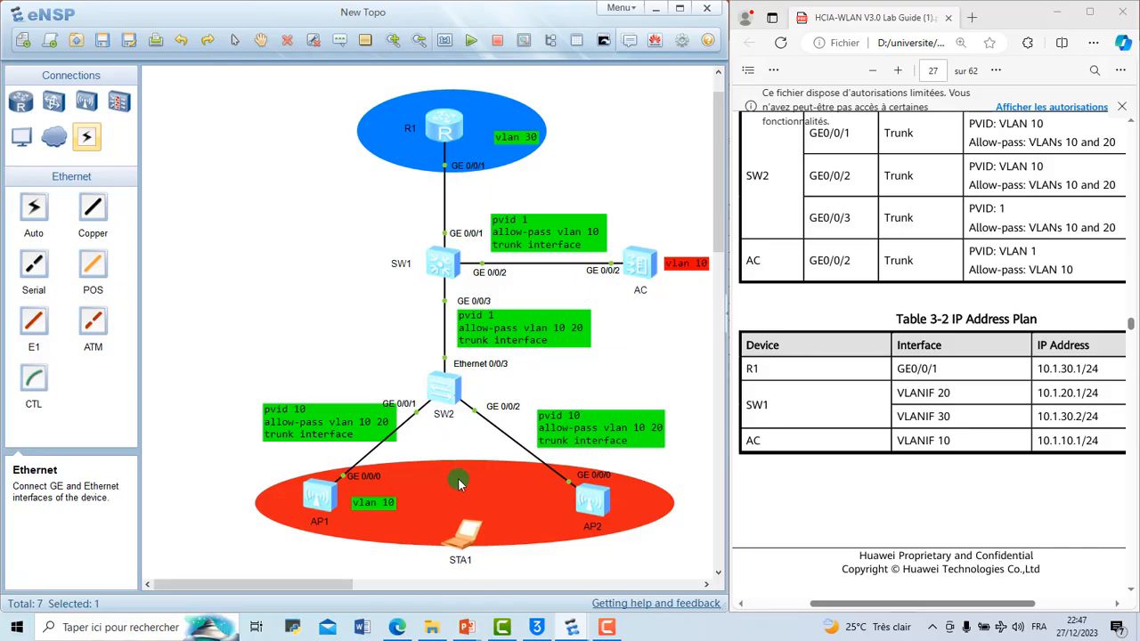
{"action": "left_click_drag", "start_coordinate": [467, 535], "coordinate": [462, 534]}
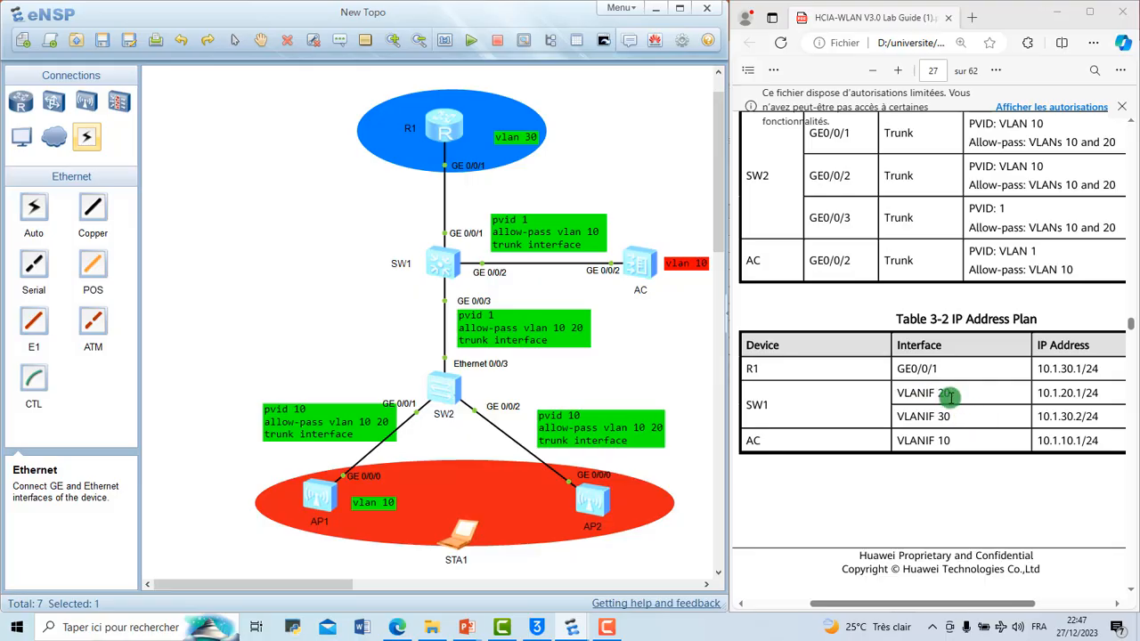
Step: Examine the VLANIF 20 entry for SW1 and the VLANIF 10 entry for the AC in Table 3-2
{"action": "left_click_drag", "start_coordinate": [951, 394], "coordinate": [896, 393]}
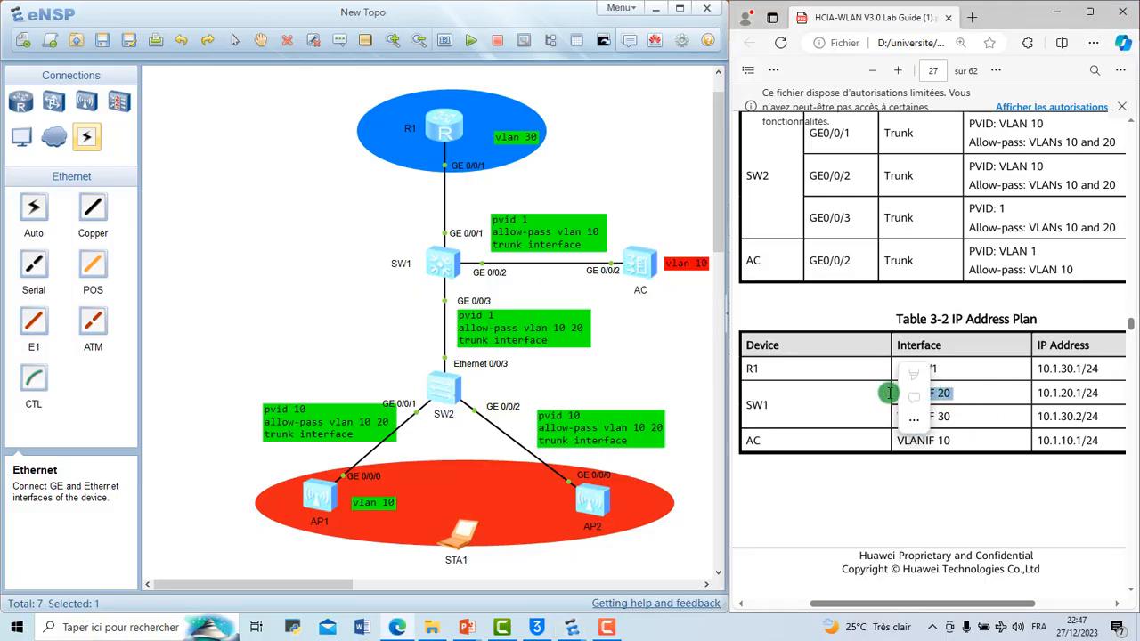
{"action": "left_click", "coordinate": [960, 408]}
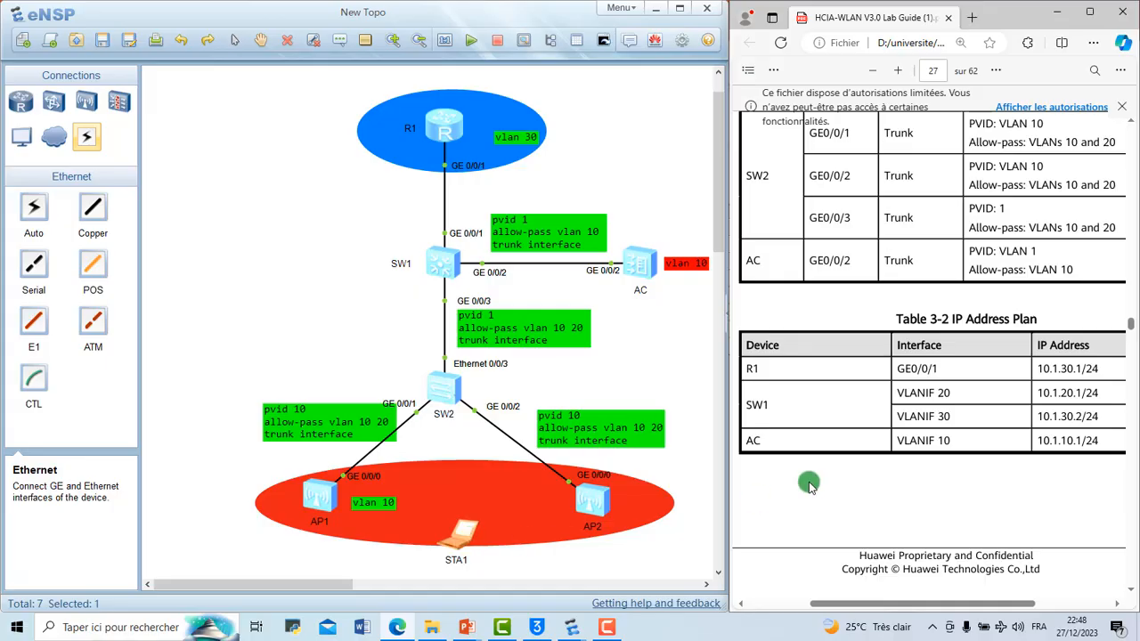
{"action": "scroll", "coordinate": [809, 483], "scroll_direction": "down", "scroll_amount": 1}
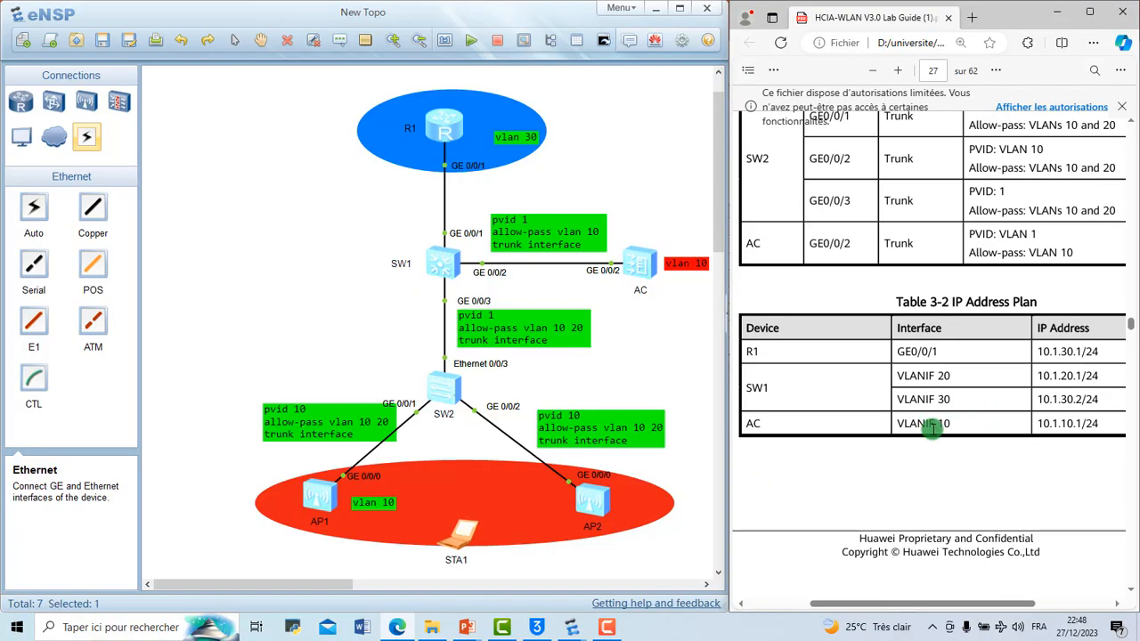
{"action": "mouse_move", "coordinate": [917, 428]}
{"action": "left_mouse_down"}
{"action": "mouse_move", "coordinate": [954, 427]}
{"action": "mouse_move", "coordinate": [898, 423]}
{"action": "left_mouse_up"}
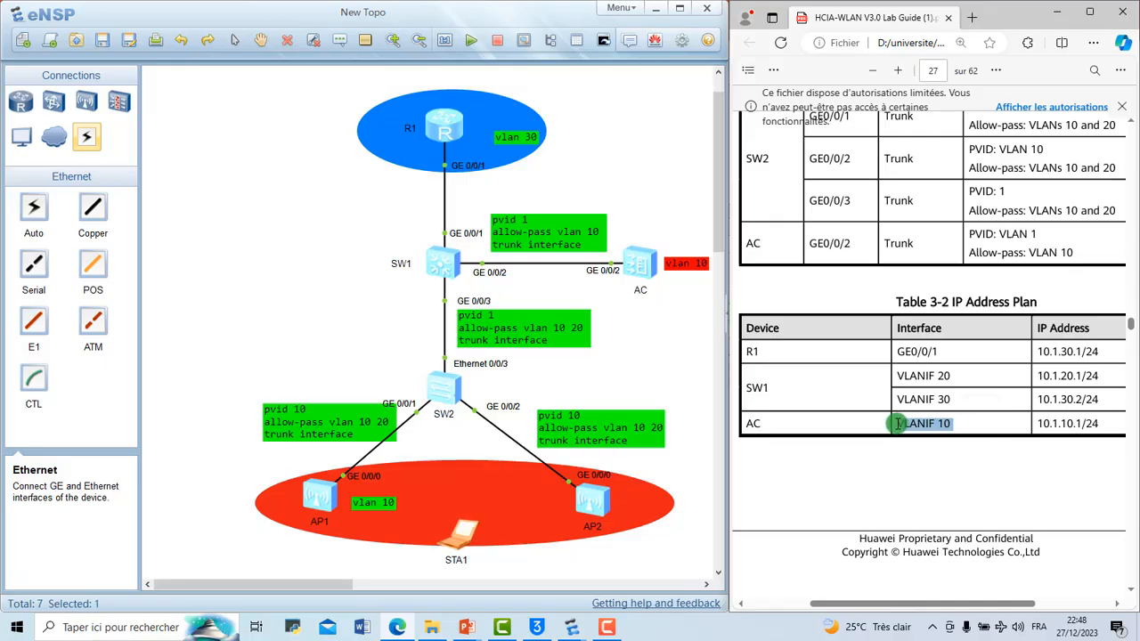
{"action": "left_click", "coordinate": [897, 423]}
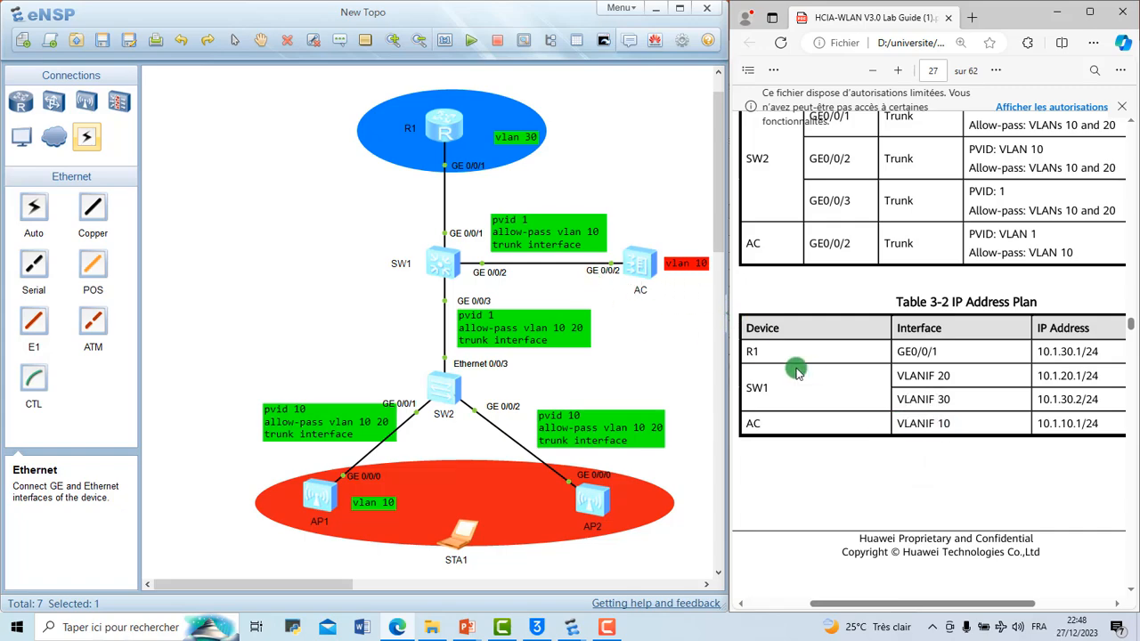
{"action": "scroll", "coordinate": [797, 372], "scroll_direction": "down", "scroll_amount": 2}
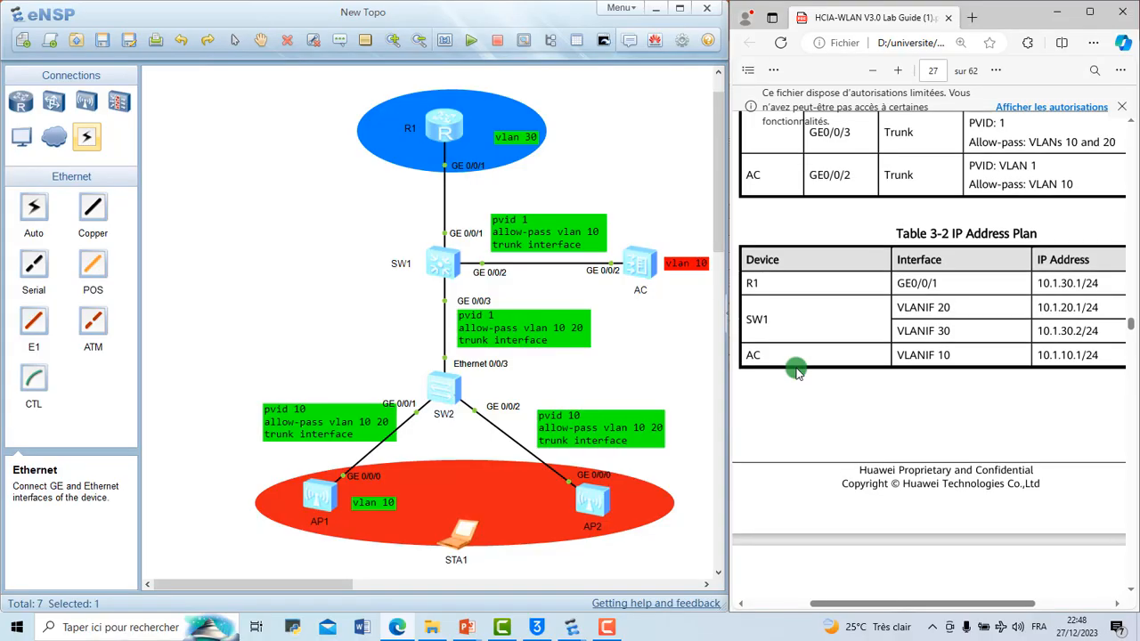
Step: Find Table 3-3 WLAN Data Plan in the lab guide, maximise the guide's window and examine the DHCP server roles of the AC and SW1
{"action": "scroll", "coordinate": [797, 373], "scroll_direction": "down", "scroll_amount": 10}
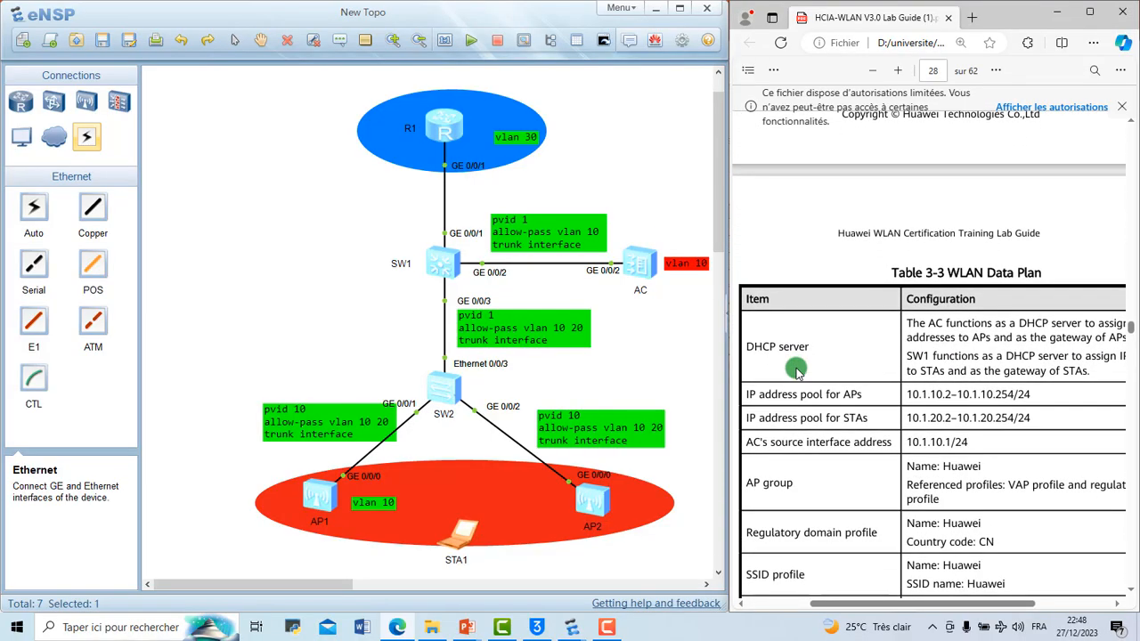
{"action": "scroll", "coordinate": [796, 372], "scroll_direction": "down", "scroll_amount": 1}
{"action": "scroll", "coordinate": [797, 372], "scroll_direction": "down", "scroll_amount": 1}
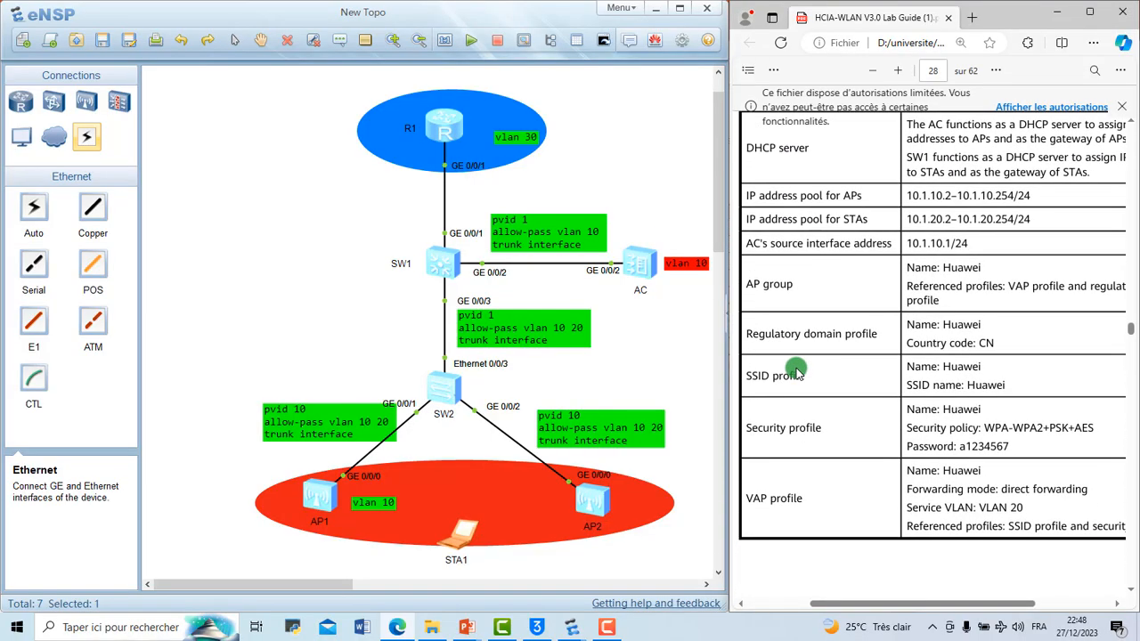
{"action": "left_click", "coordinate": [1092, 10]}
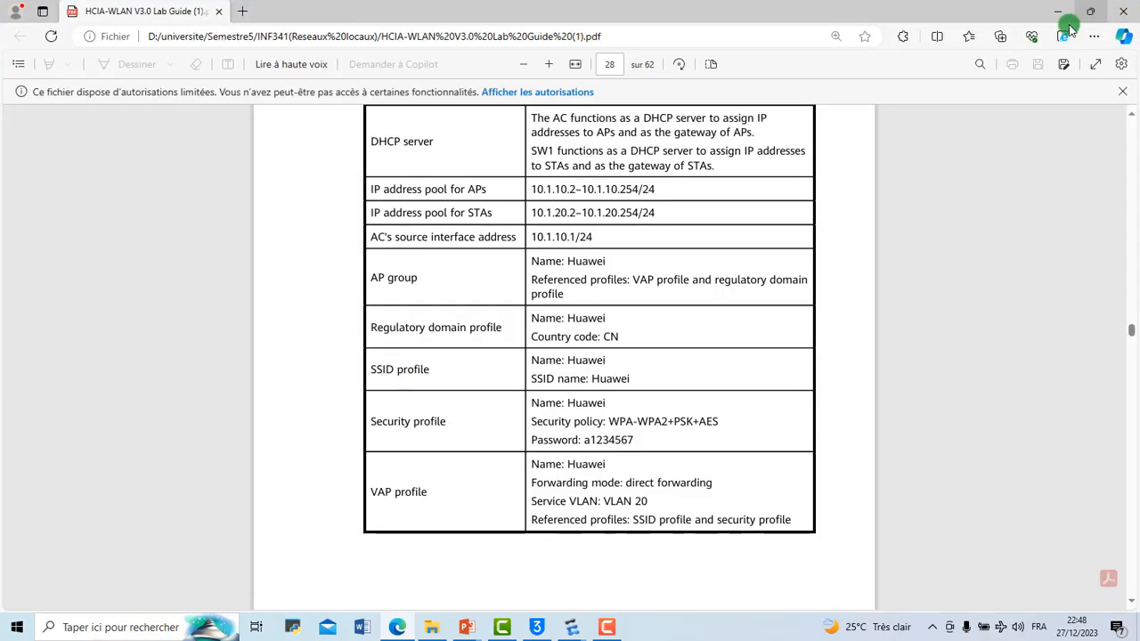
{"action": "scroll", "coordinate": [782, 285], "scroll_direction": "up", "scroll_amount": 3}
{"action": "scroll", "coordinate": [783, 285], "scroll_direction": "up", "scroll_amount": 1}
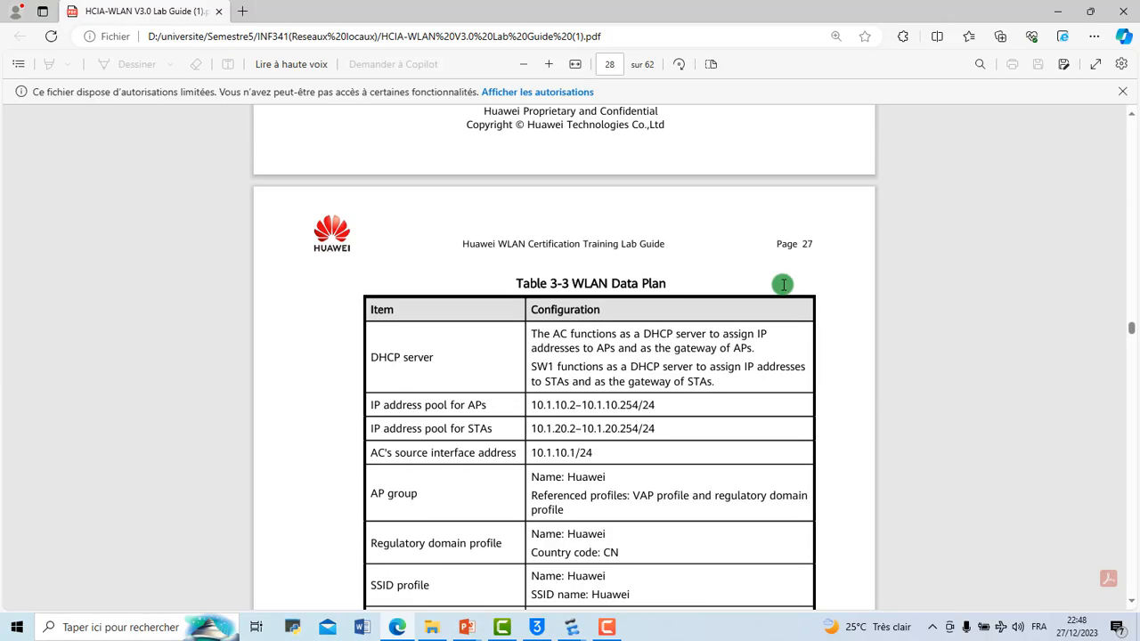
{"action": "scroll", "coordinate": [783, 282], "scroll_direction": "down", "scroll_amount": 3}
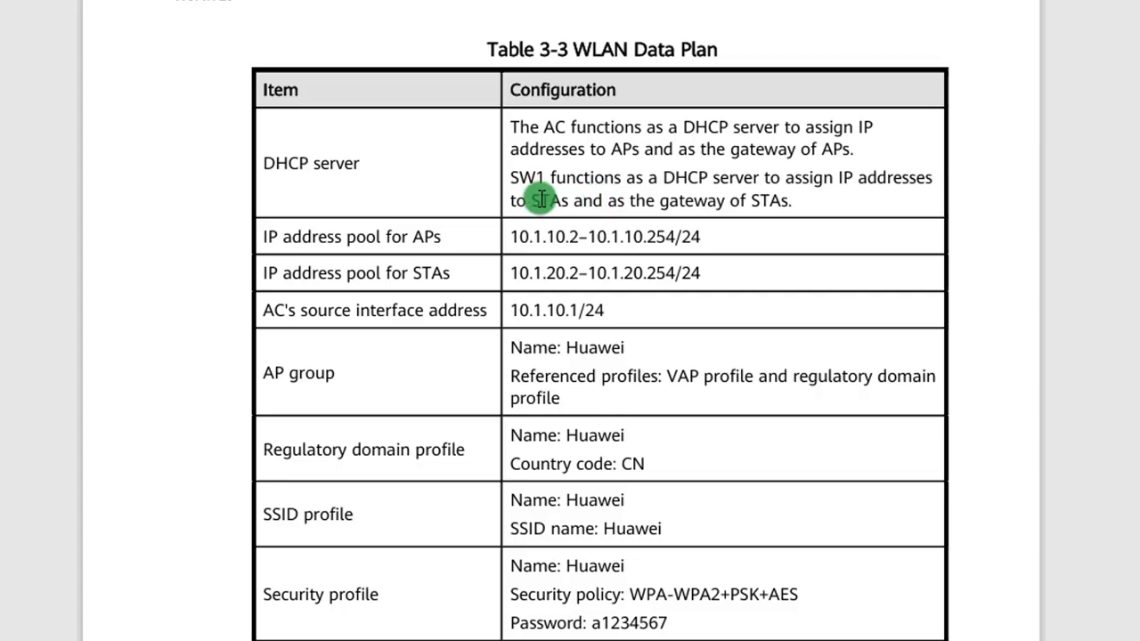
{"action": "scroll", "coordinate": [576, 208], "scroll_direction": "down", "scroll_amount": 1}
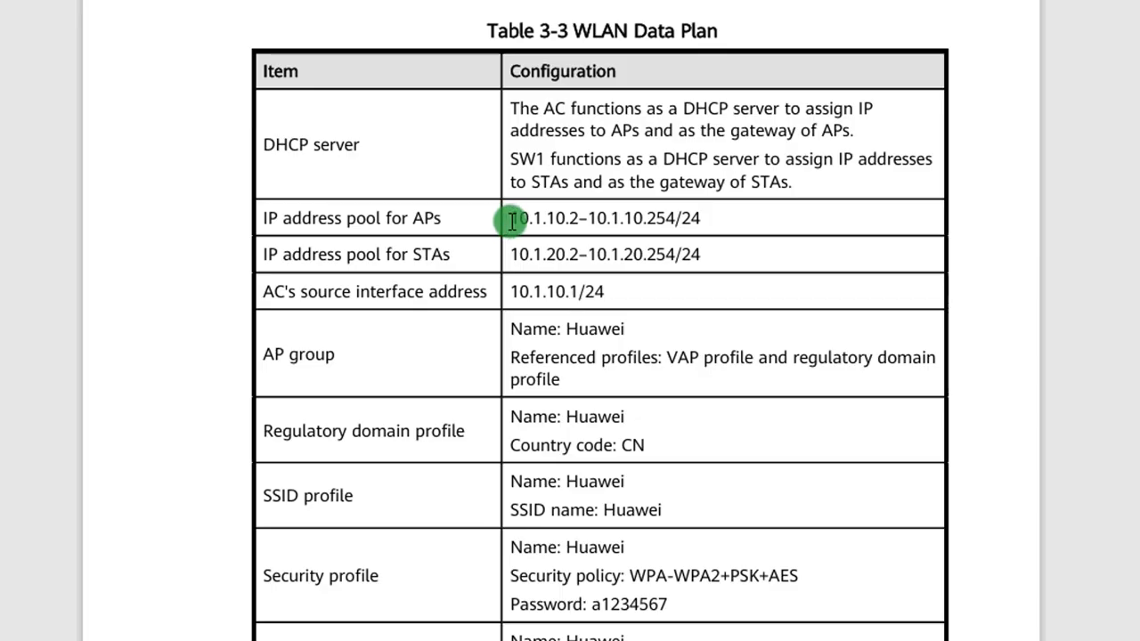
Step: Examine the IP address pools for APs and STAs and the AC's source interface address in Table 3-3
{"action": "left_click_drag", "start_coordinate": [512, 220], "coordinate": [700, 218]}
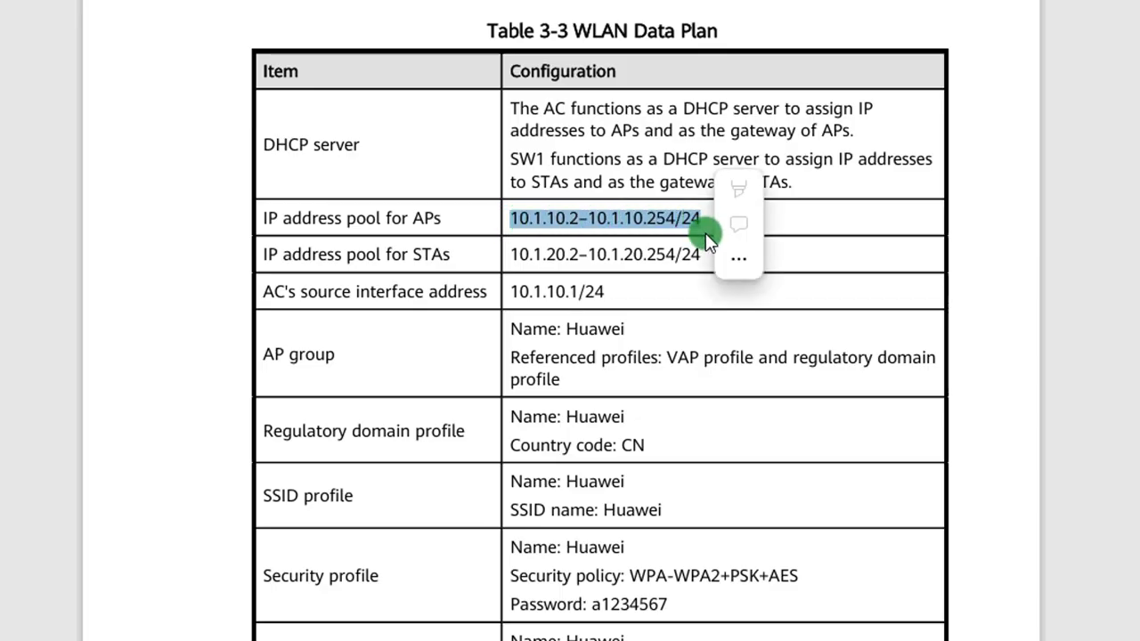
{"action": "left_click", "coordinate": [700, 252]}
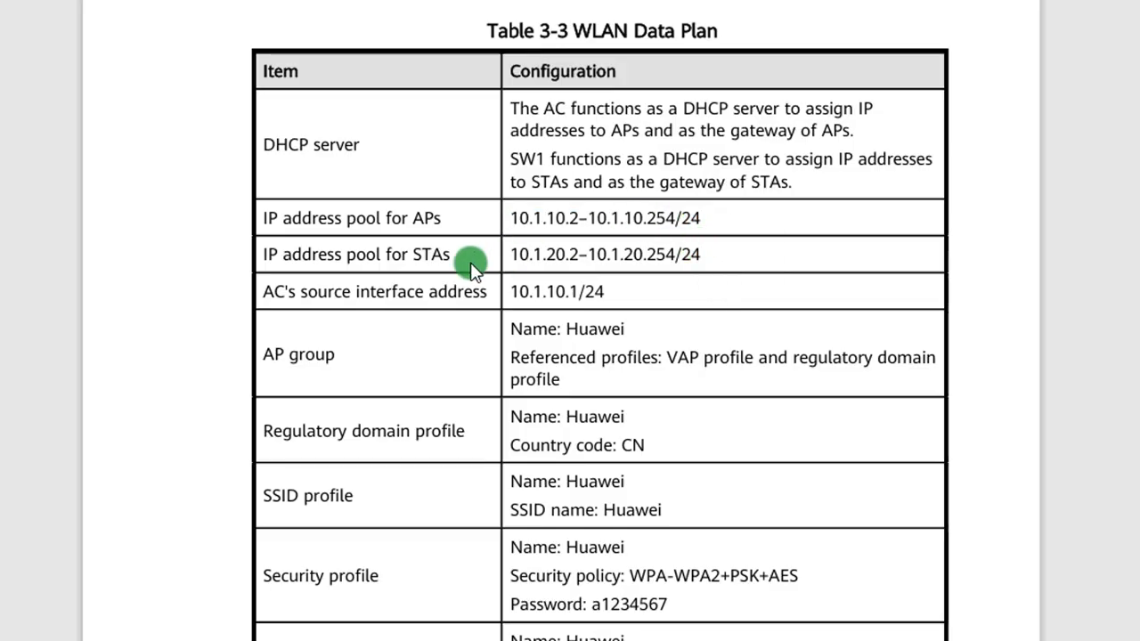
{"action": "left_click_drag", "start_coordinate": [509, 256], "coordinate": [700, 256]}
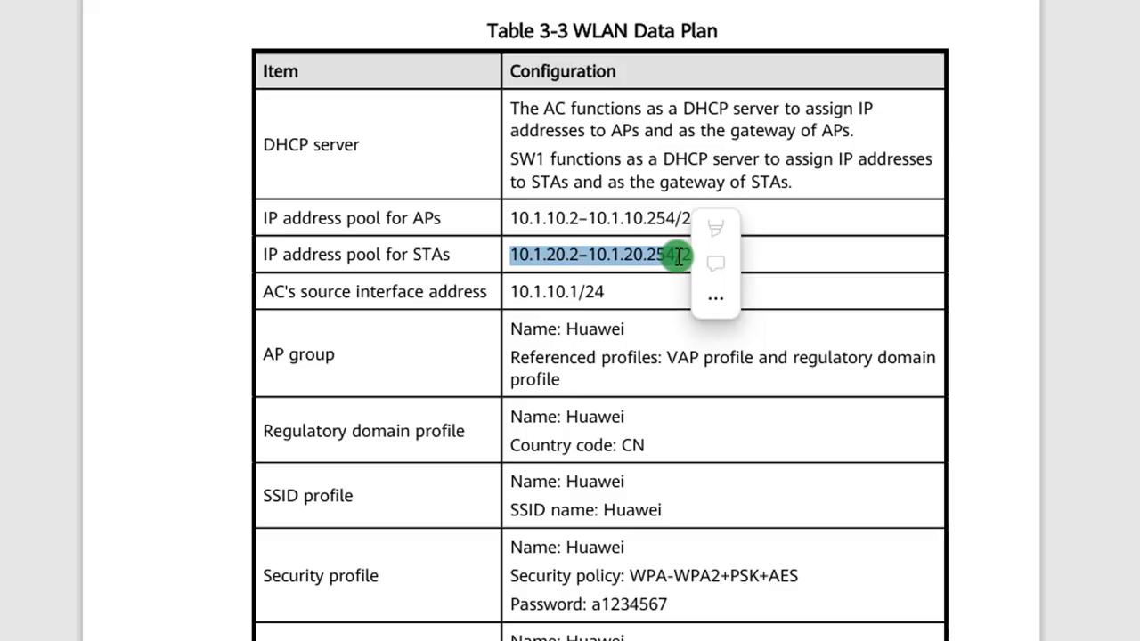
{"action": "left_click", "coordinate": [764, 260]}
{"action": "scroll", "coordinate": [765, 261], "scroll_direction": "down", "scroll_amount": 1}
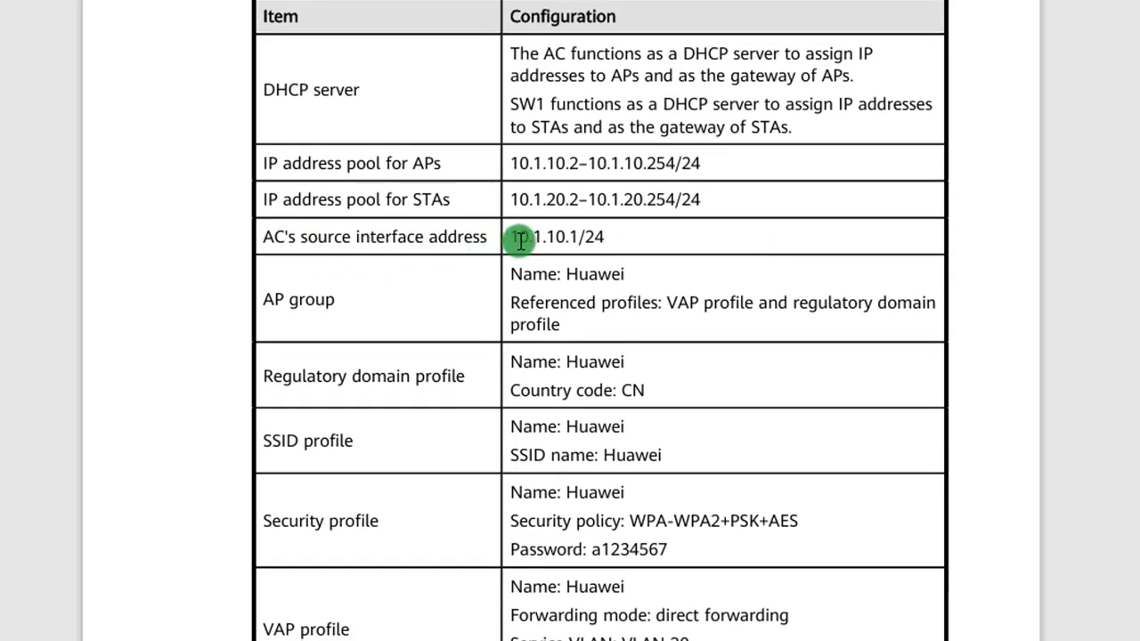
{"action": "left_click_drag", "start_coordinate": [513, 238], "coordinate": [623, 237]}
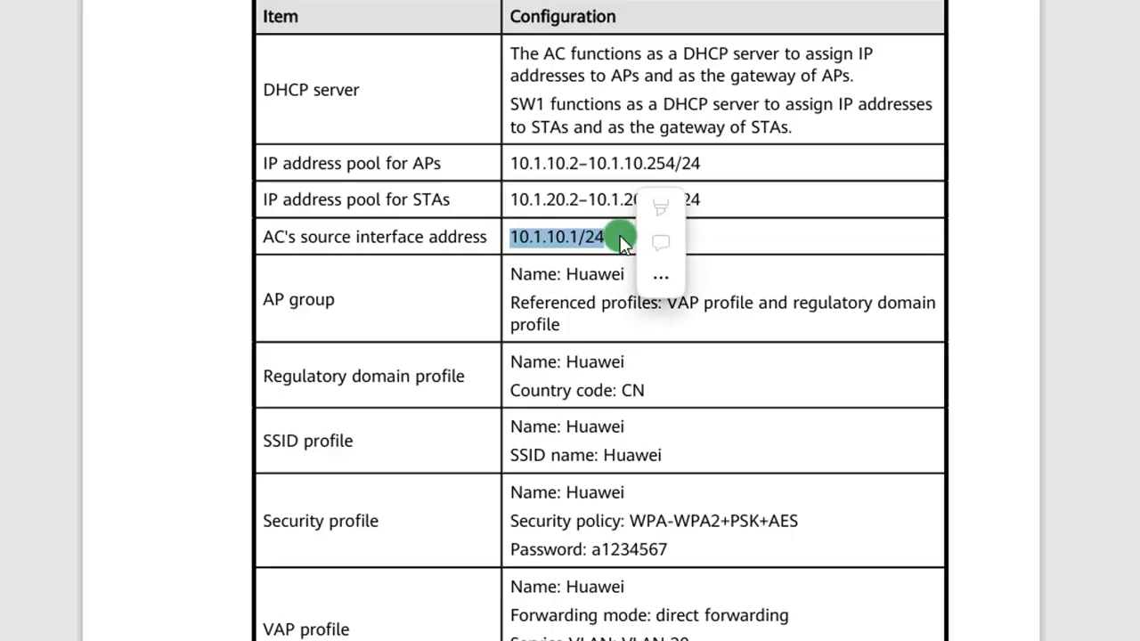
{"action": "scroll", "coordinate": [621, 239], "scroll_direction": "down", "scroll_amount": 1}
{"action": "left_click", "coordinate": [621, 235]}
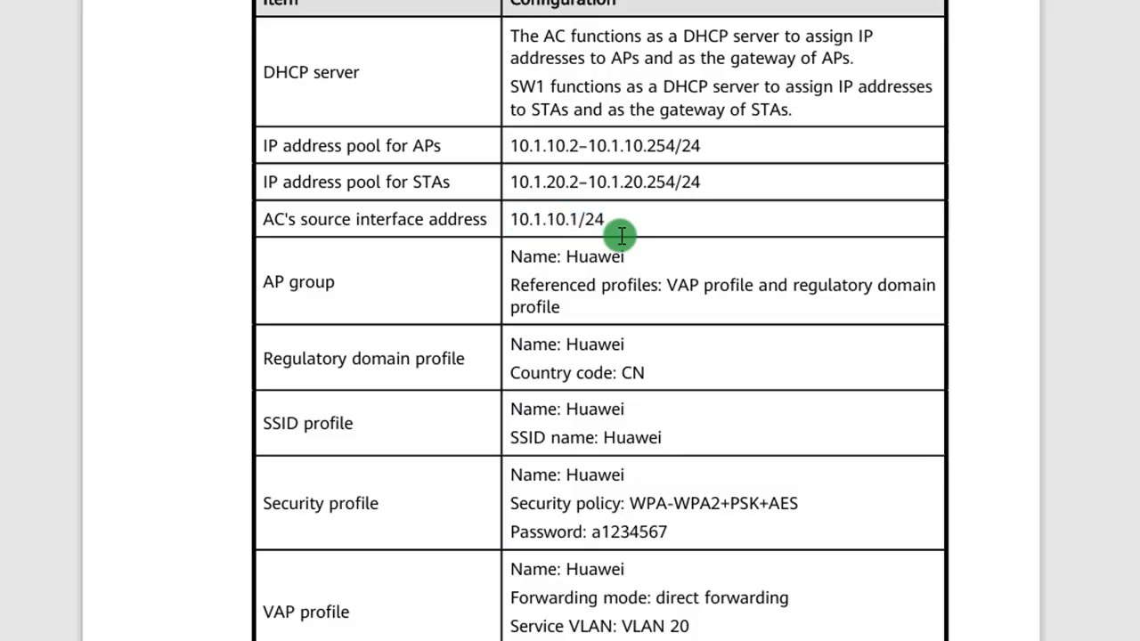
Step: Examine the AP group entry in Table 3-3, including its name and referenced profiles
{"action": "scroll", "coordinate": [621, 235], "scroll_direction": "down", "scroll_amount": 3}
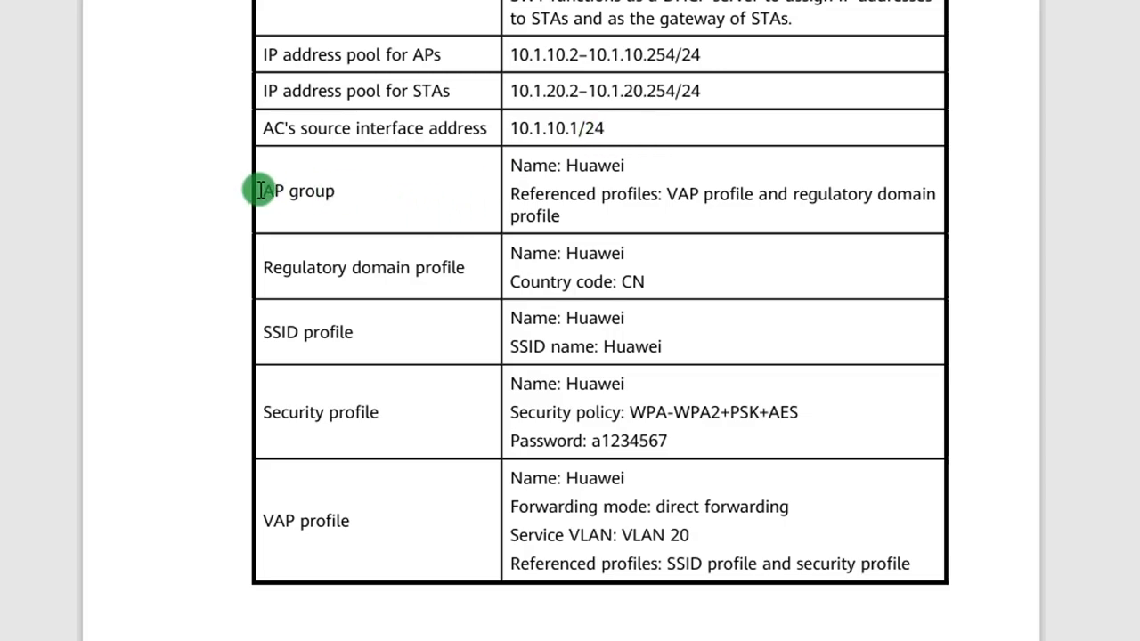
{"action": "left_click_drag", "start_coordinate": [260, 190], "coordinate": [357, 190]}
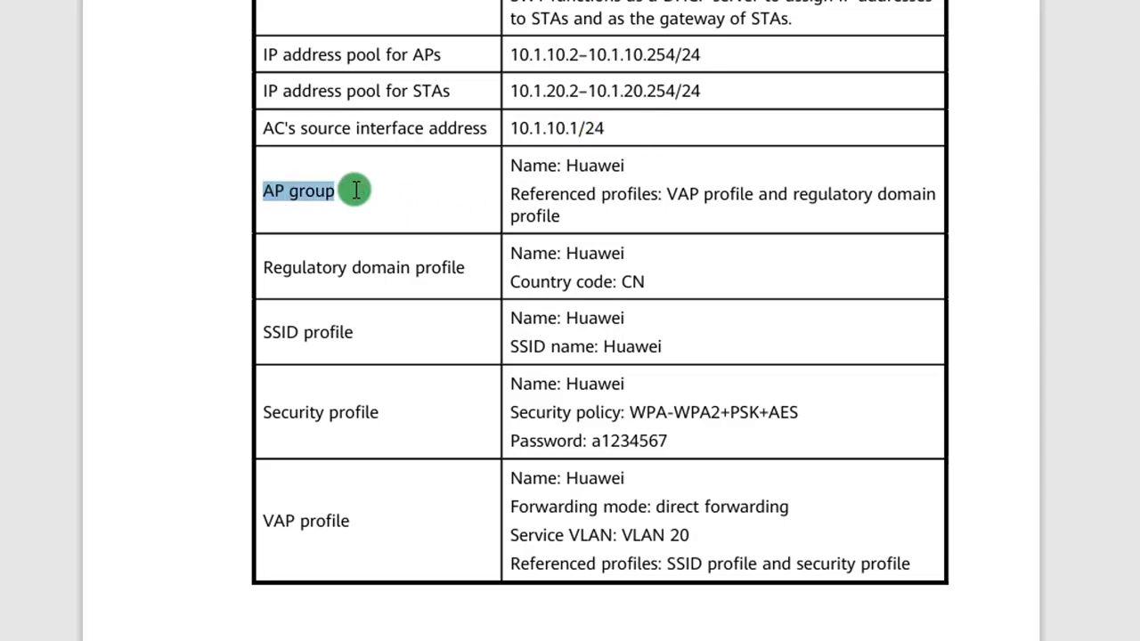
{"action": "left_click", "coordinate": [456, 203]}
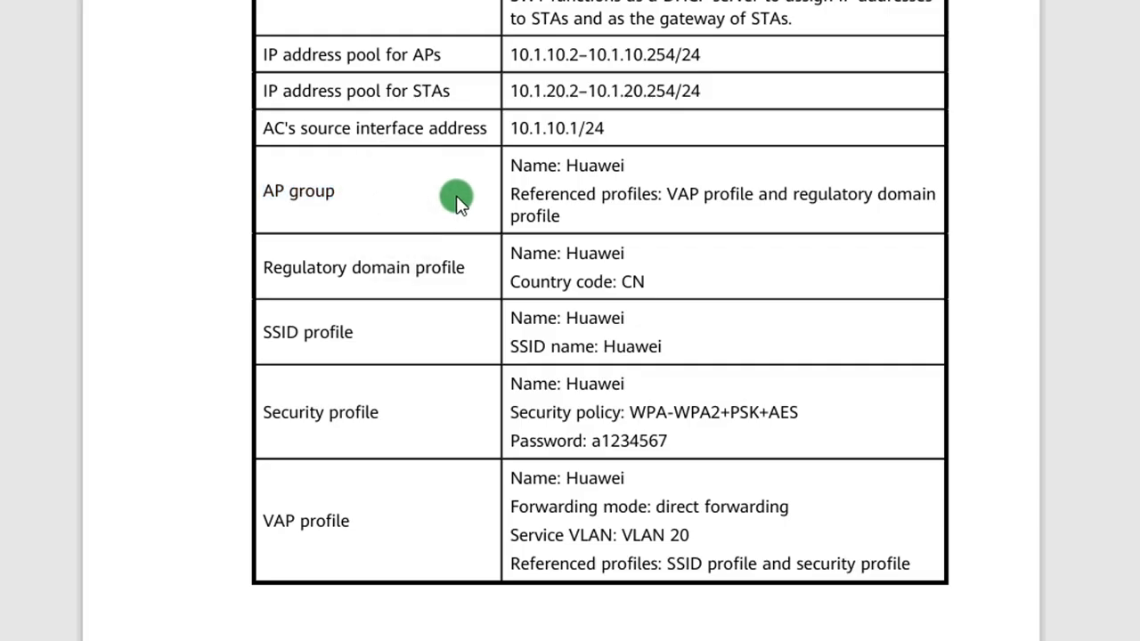
{"action": "scroll", "coordinate": [456, 203], "scroll_direction": "down", "scroll_amount": 1}
{"action": "scroll", "coordinate": [456, 203], "scroll_direction": "up", "scroll_amount": 1}
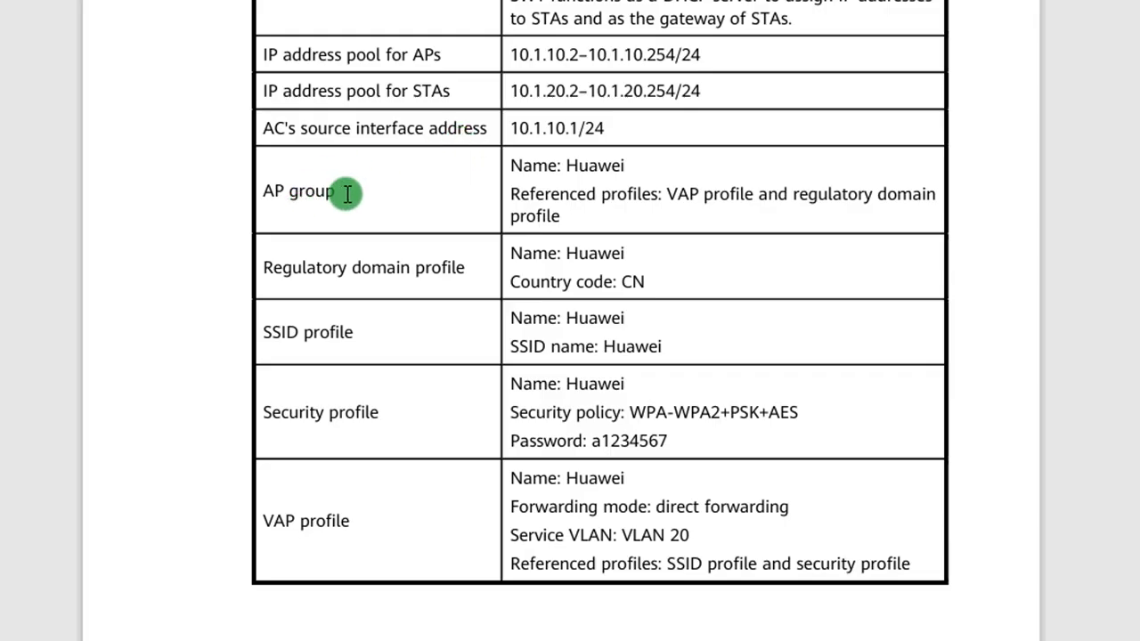
{"action": "left_click_drag", "start_coordinate": [346, 190], "coordinate": [255, 192]}
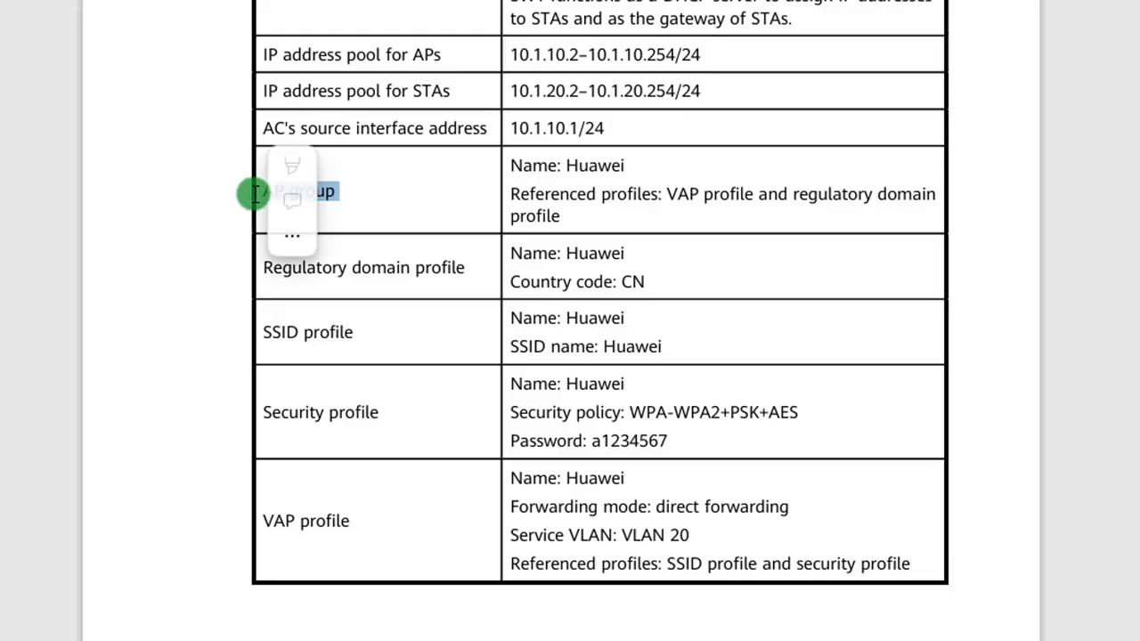
{"action": "left_click", "coordinate": [354, 204]}
{"action": "right_click", "coordinate": [354, 205]}
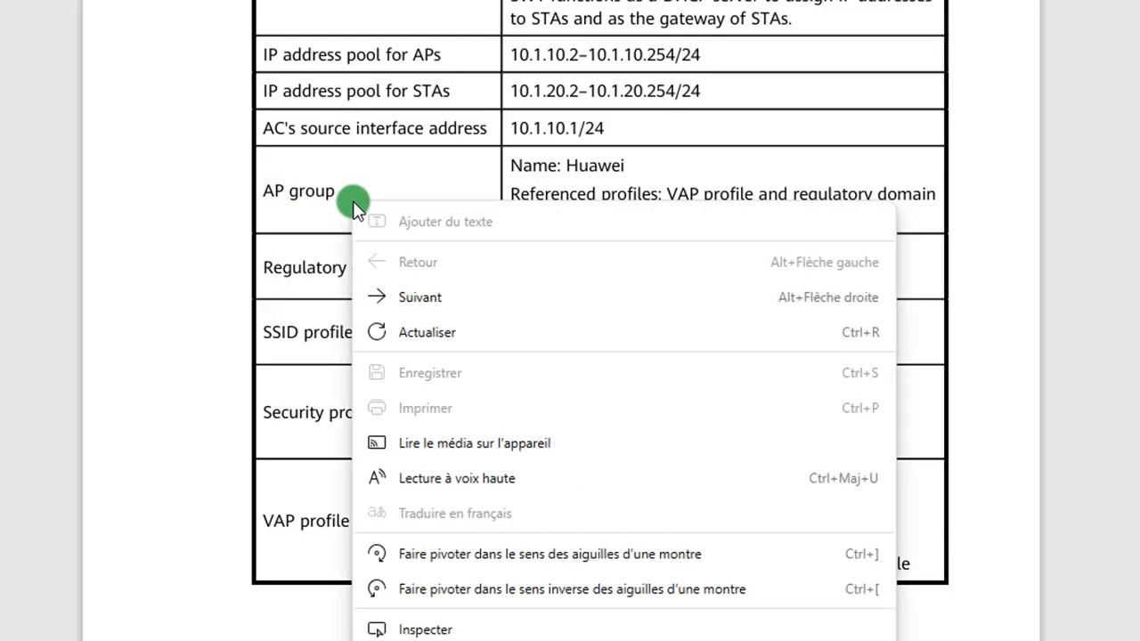
{"action": "left_click", "coordinate": [334, 202]}
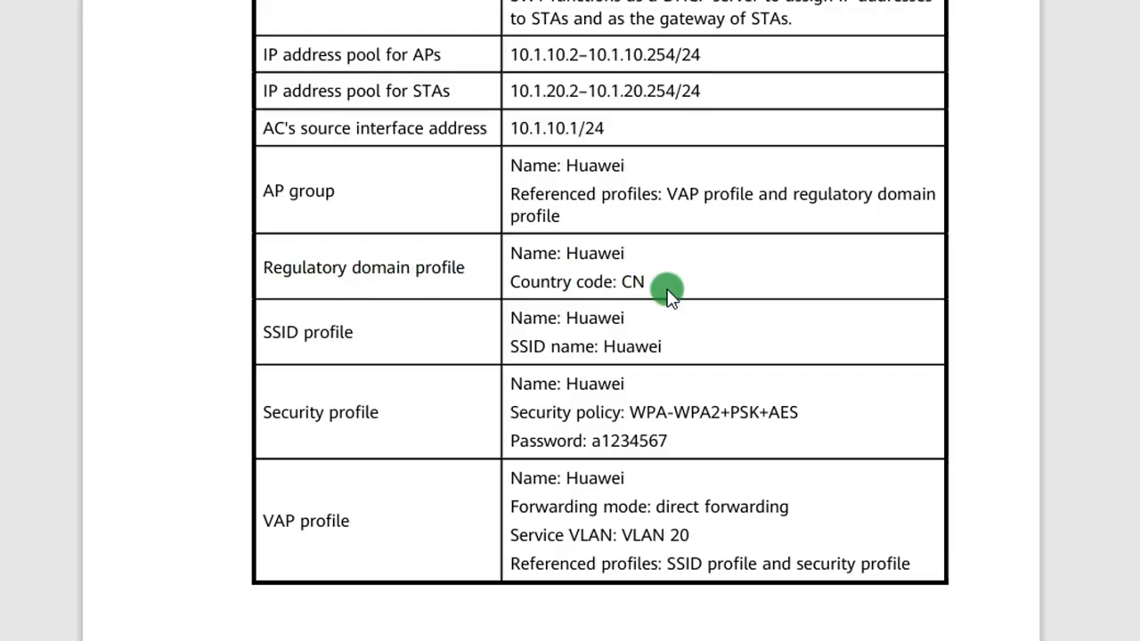
Step: Examine the regulatory domain profile entry in Table 3-3, including its country code
{"action": "scroll", "coordinate": [667, 289], "scroll_direction": "down", "scroll_amount": 2}
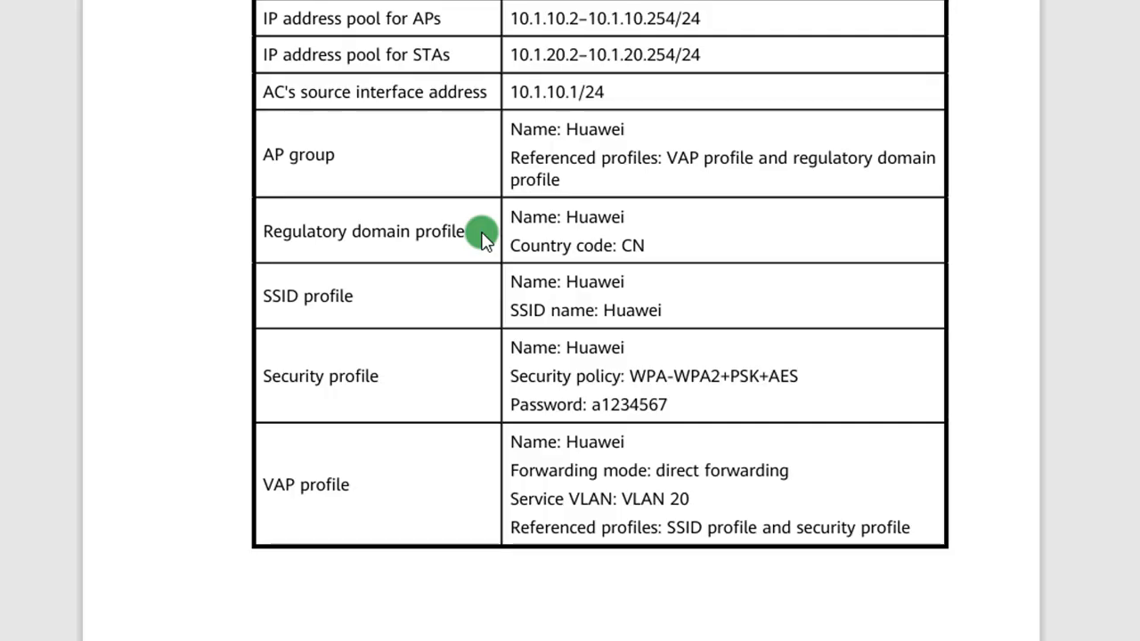
{"action": "left_click_drag", "start_coordinate": [473, 233], "coordinate": [250, 235]}
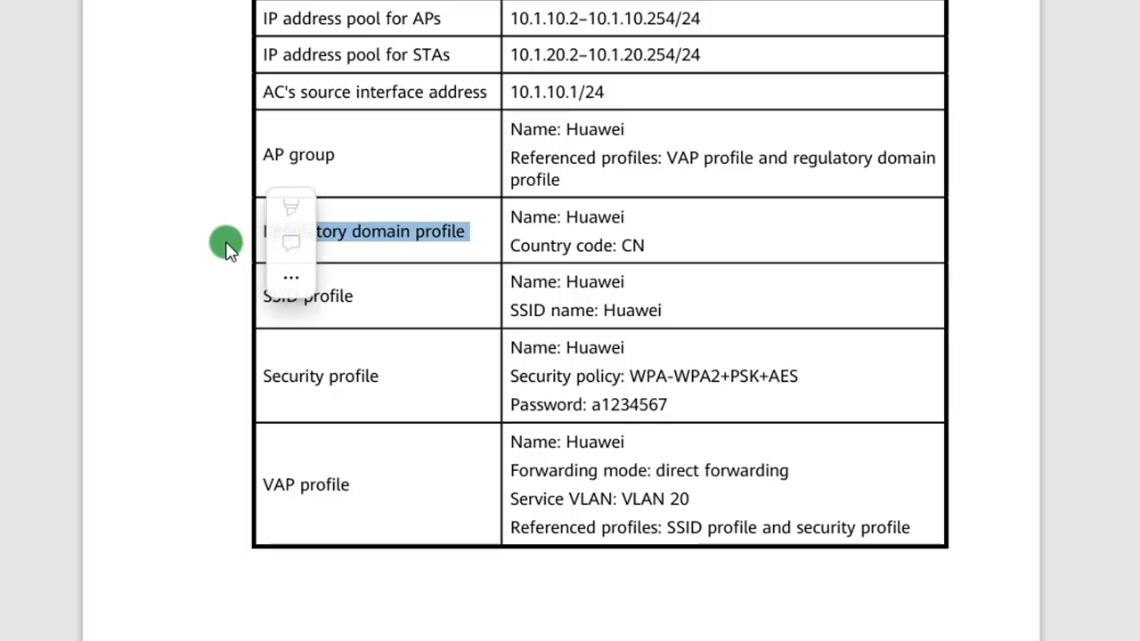
{"action": "left_click", "coordinate": [227, 248]}
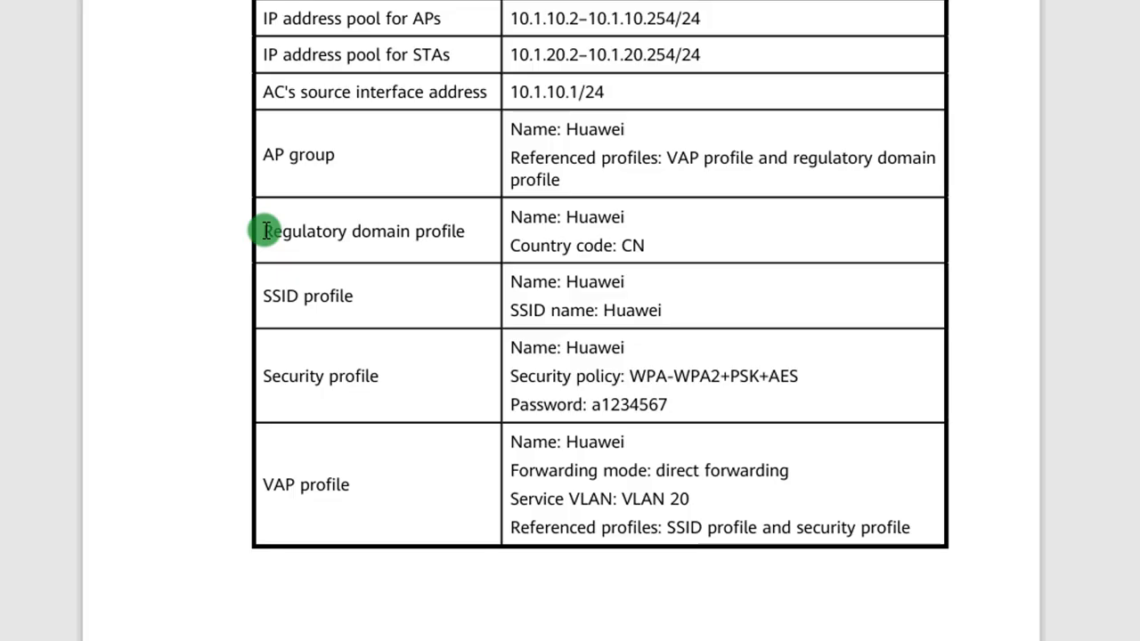
{"action": "left_click_drag", "start_coordinate": [266, 231], "coordinate": [473, 228]}
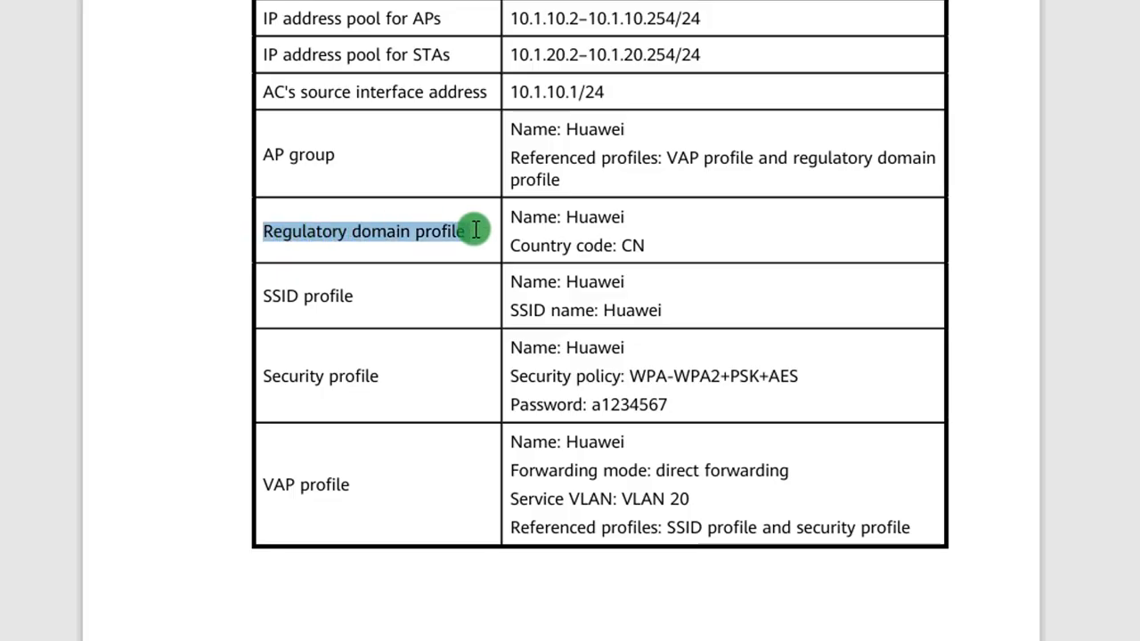
{"action": "left_click", "coordinate": [633, 247]}
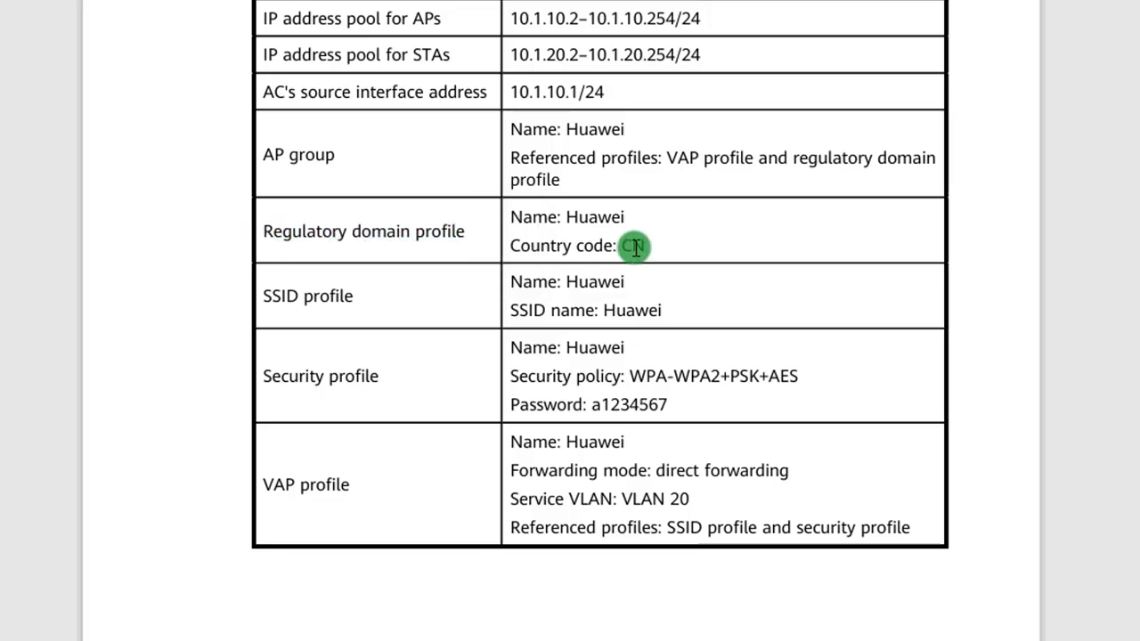
Step: Examine the SSID profile entry in Table 3-3, including its profile name and SSID name
{"action": "scroll", "coordinate": [623, 248], "scroll_direction": "down", "scroll_amount": 1}
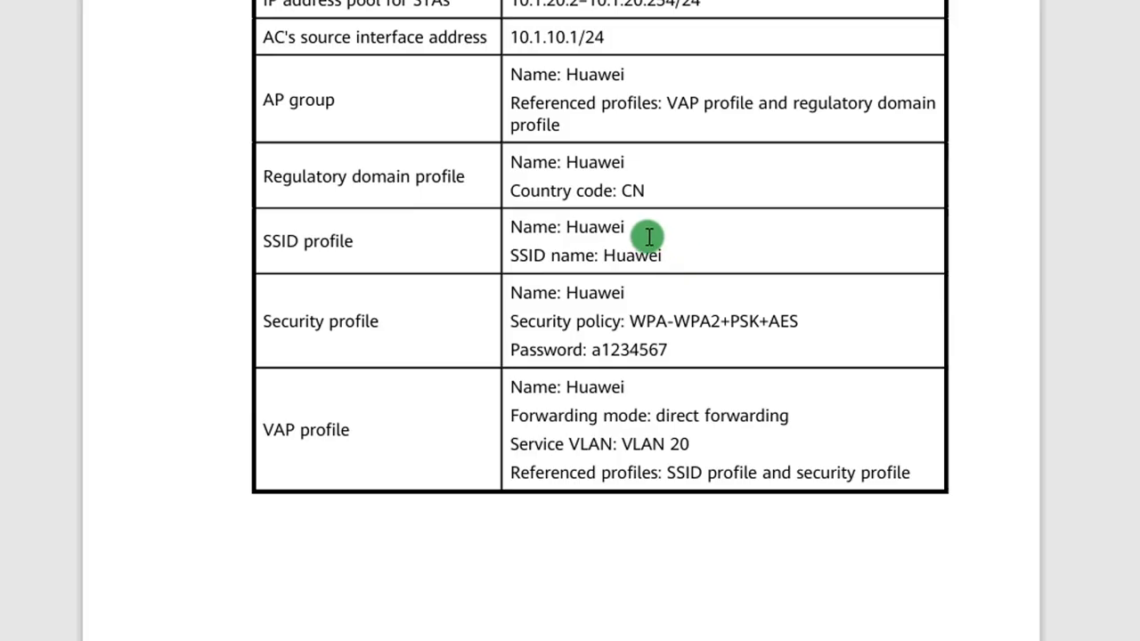
{"action": "scroll", "coordinate": [648, 236], "scroll_direction": "down", "scroll_amount": 1}
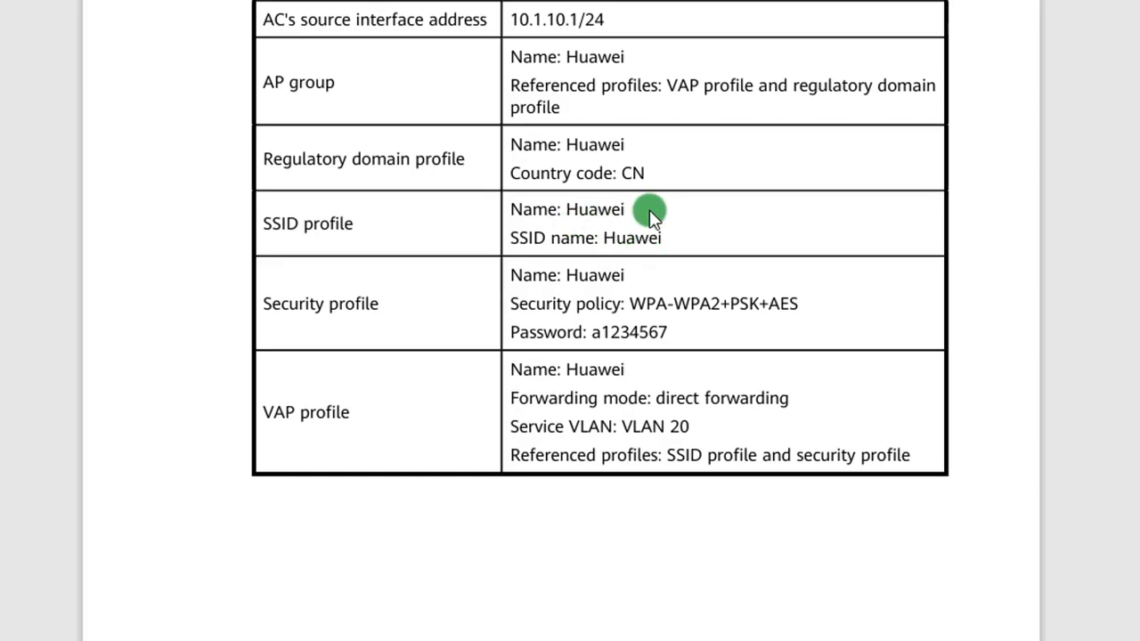
{"action": "scroll", "coordinate": [646, 206], "scroll_direction": "down", "scroll_amount": 5}
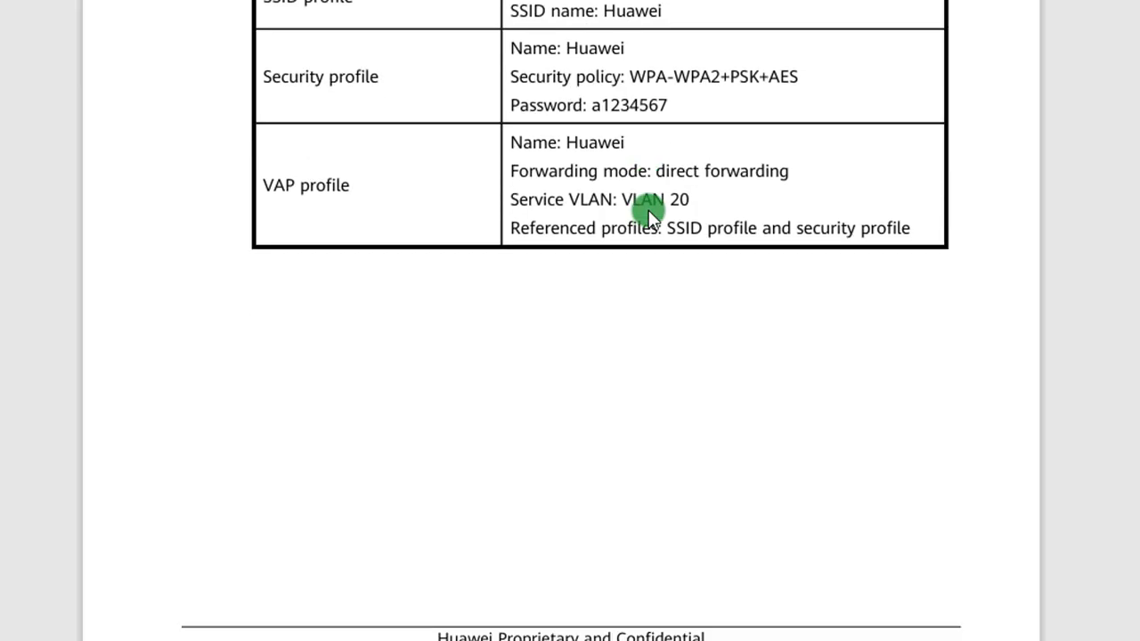
{"action": "scroll", "coordinate": [565, 267], "scroll_direction": "up", "scroll_amount": 2}
{"action": "scroll", "coordinate": [568, 204], "scroll_direction": "up", "scroll_amount": 3}
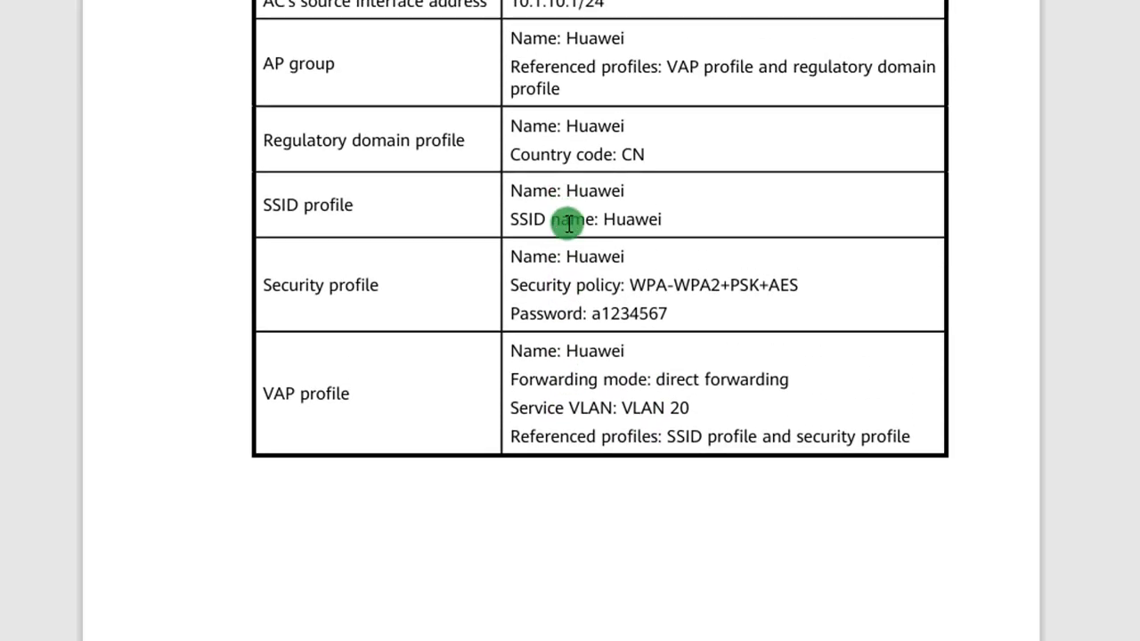
{"action": "scroll", "coordinate": [578, 275], "scroll_direction": "up", "scroll_amount": 1}
{"action": "scroll", "coordinate": [578, 275], "scroll_direction": "up", "scroll_amount": 1}
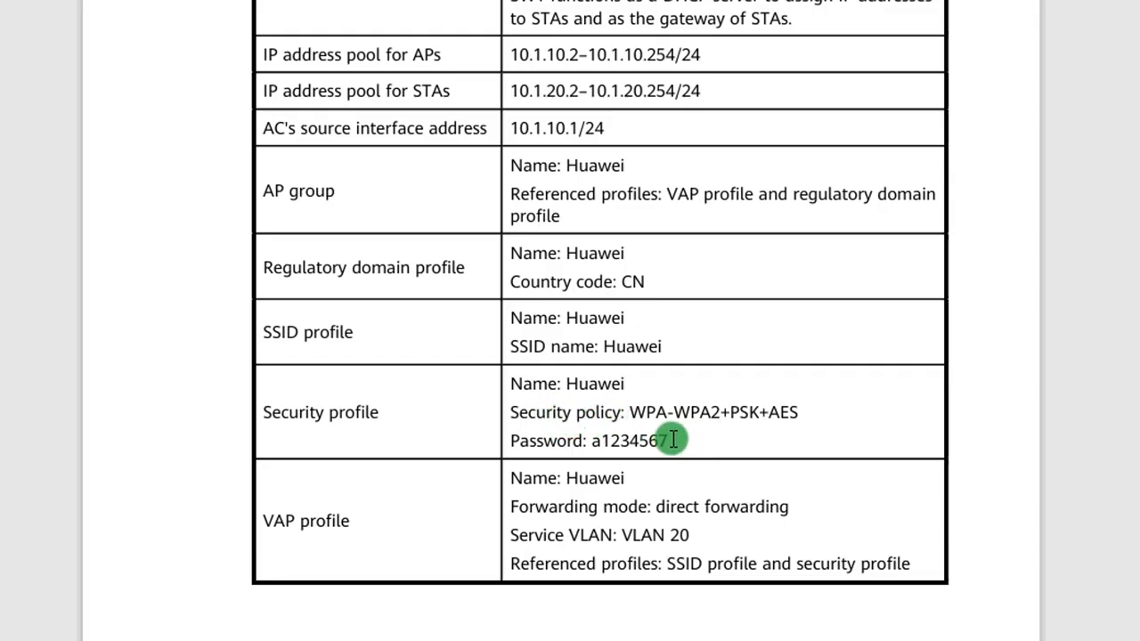
Step: Examine the security profile's name, security policy and password fields in Table 3-3
{"action": "scroll", "coordinate": [585, 410], "scroll_direction": "down", "scroll_amount": 1}
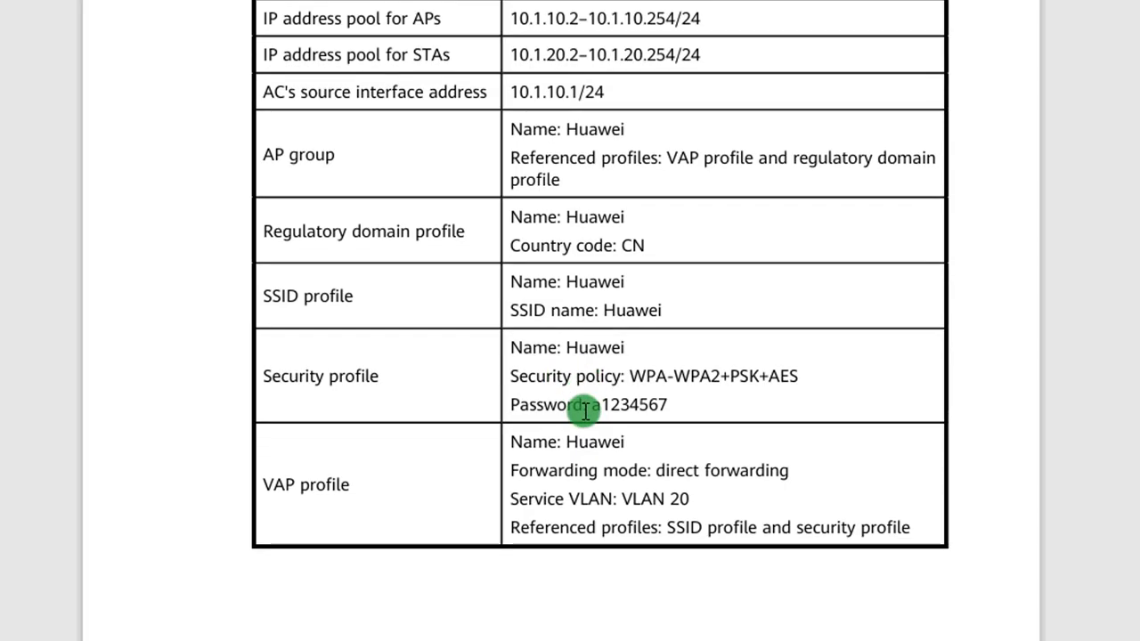
{"action": "scroll", "coordinate": [583, 407], "scroll_direction": "up", "scroll_amount": 1}
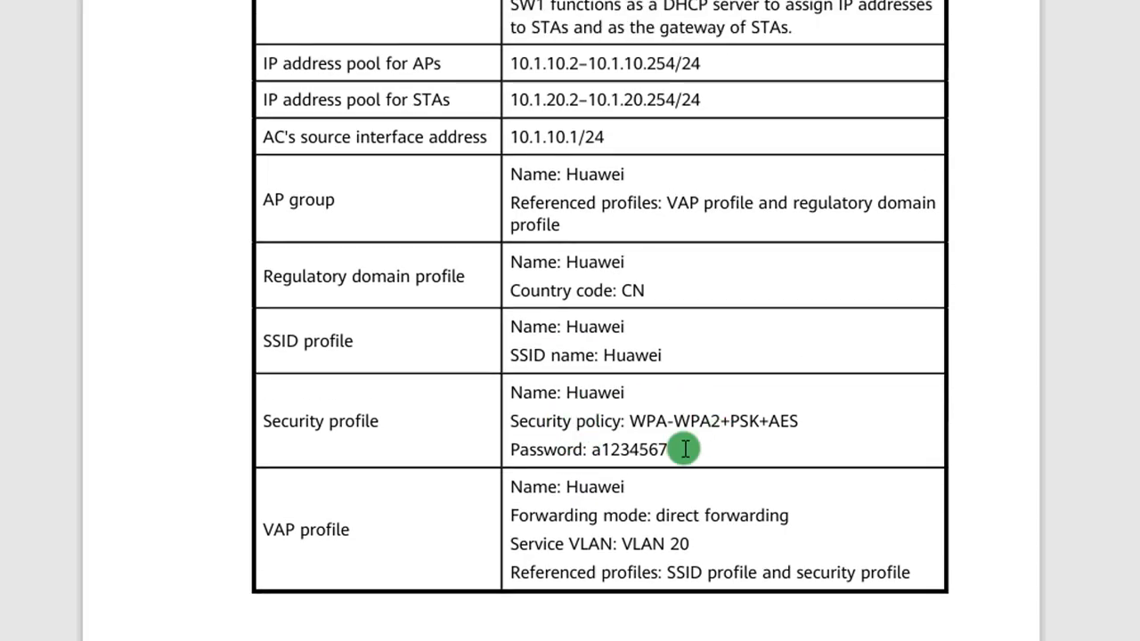
{"action": "left_click_drag", "start_coordinate": [685, 450], "coordinate": [534, 401]}
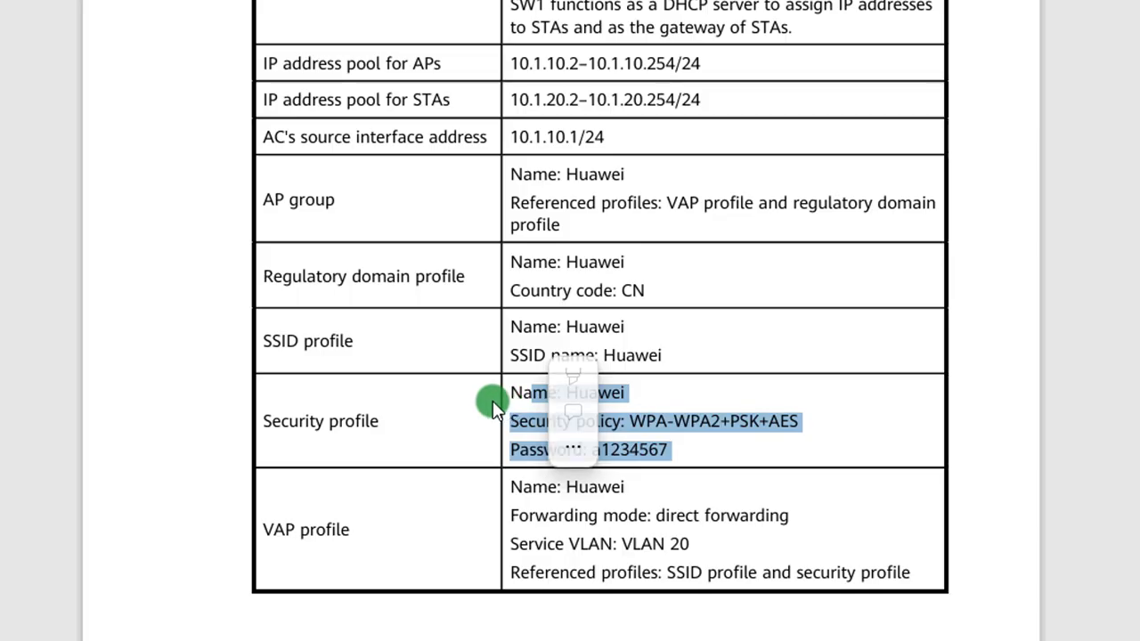
{"action": "left_click", "coordinate": [492, 405]}
Step: Examine the VAP profile's forwarding mode, service VLAN and referenced profiles in Table 3-3
{"action": "scroll", "coordinate": [490, 402], "scroll_direction": "down", "scroll_amount": 1}
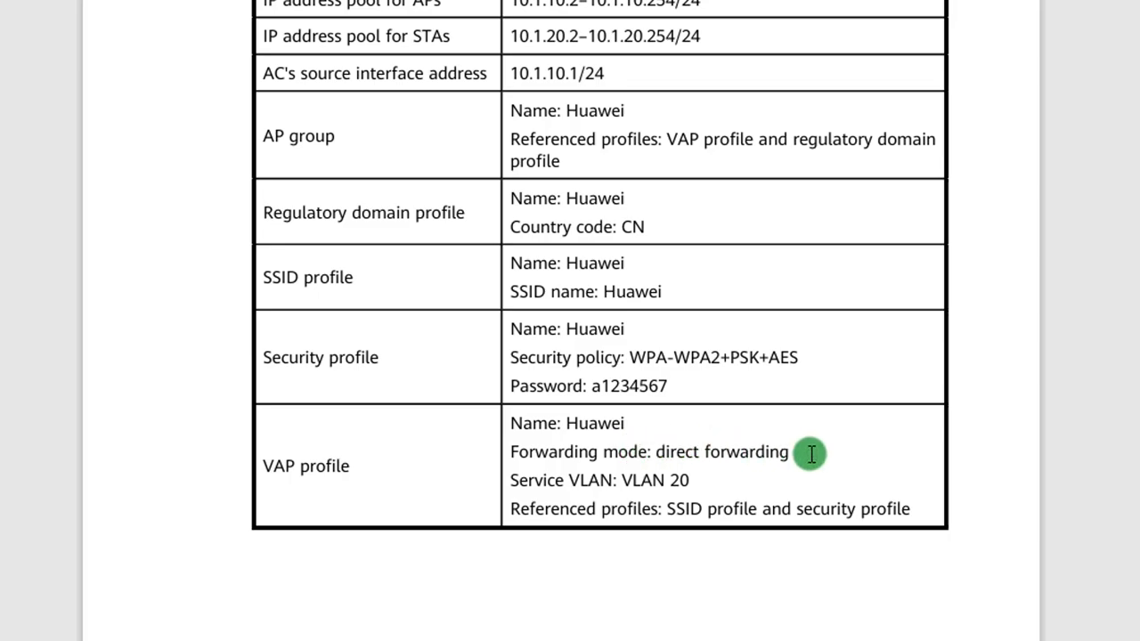
{"action": "scroll", "coordinate": [813, 457], "scroll_direction": "down", "scroll_amount": 1}
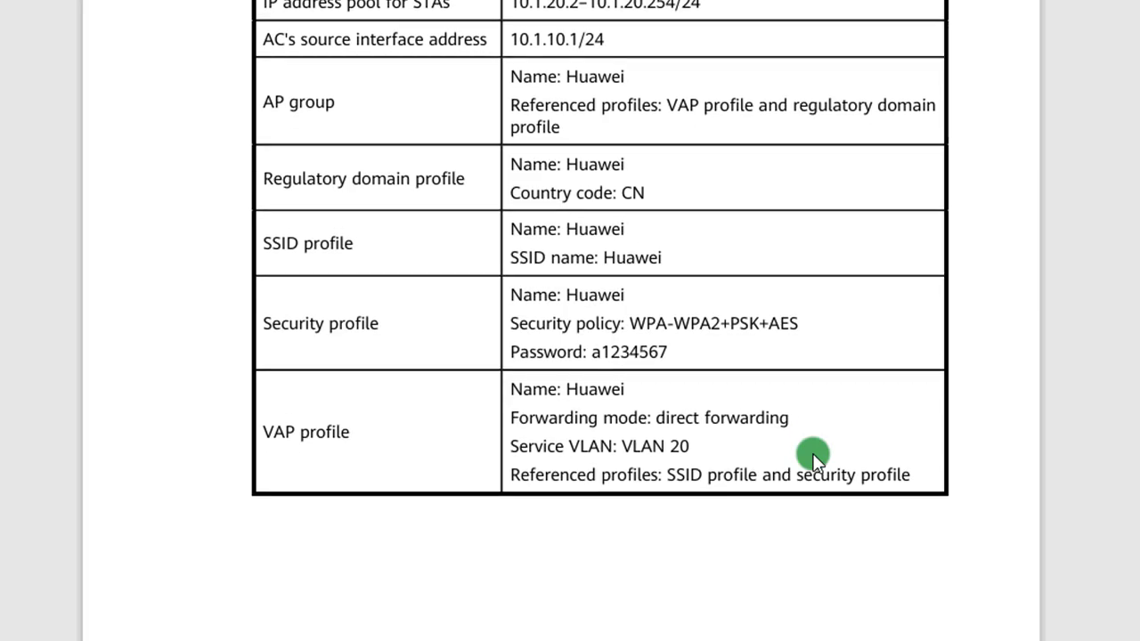
{"action": "scroll", "coordinate": [813, 457], "scroll_direction": "up", "scroll_amount": 2}
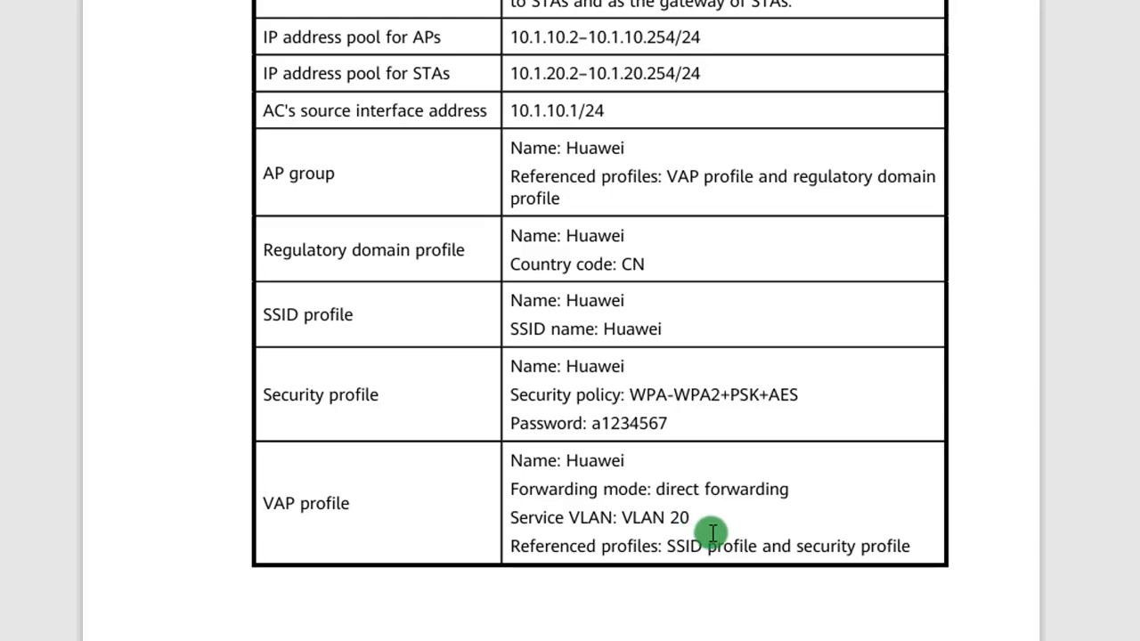
Step: Finish reviewing the VAP profile entry and its forwarding settings at the end of Table 3-3
{"action": "scroll", "coordinate": [713, 532], "scroll_direction": "down", "scroll_amount": 1}
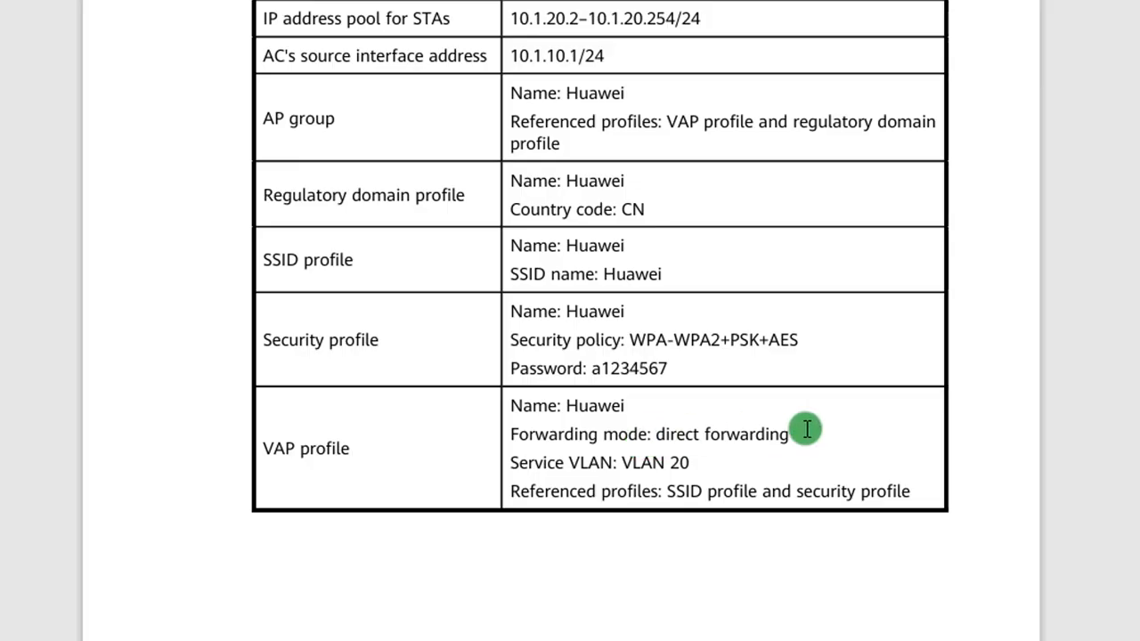
{"action": "scroll", "coordinate": [842, 445], "scroll_direction": "down", "scroll_amount": 1}
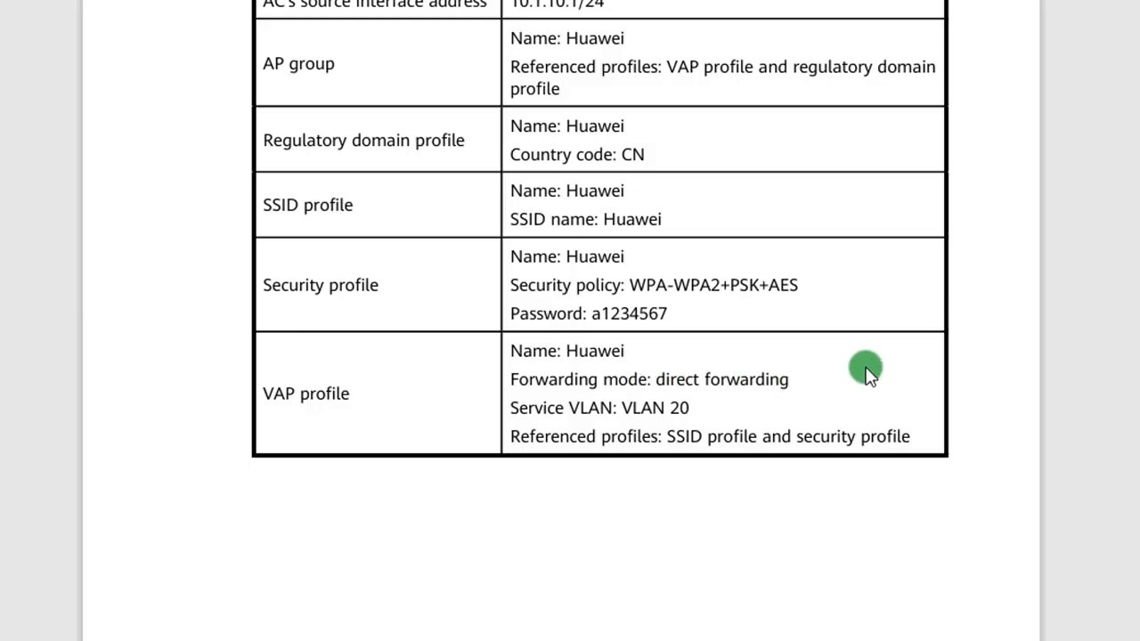
{"action": "scroll", "coordinate": [868, 372], "scroll_direction": "down", "scroll_amount": 2}
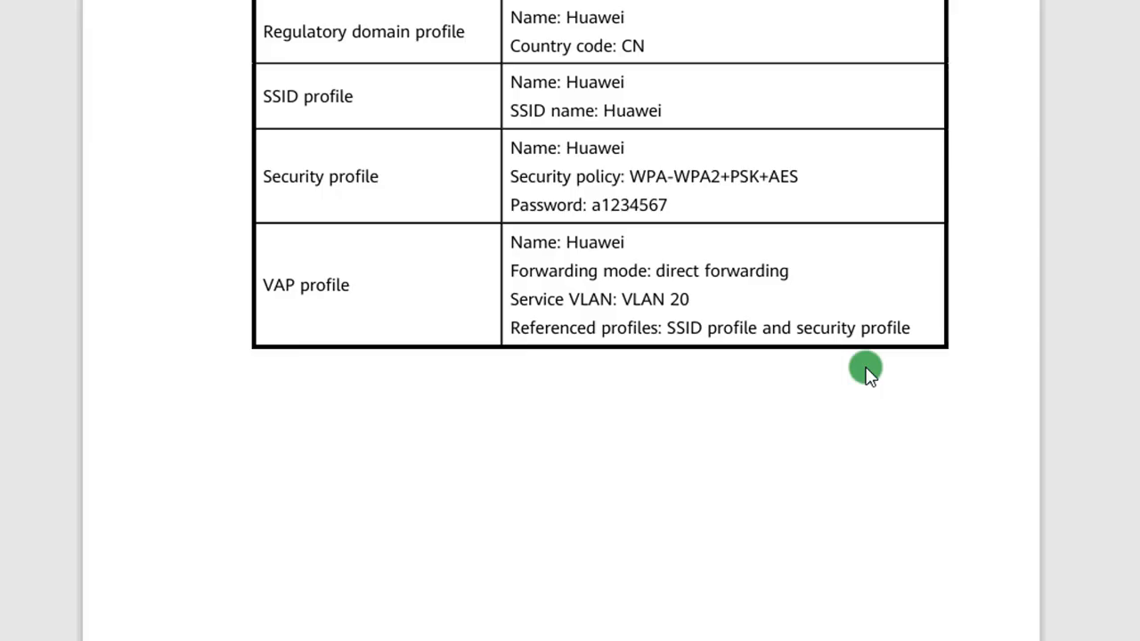
Step: Examine the configuration roadmap in section 3.2.1 and the start of the configuration procedure in section 3.2.2
{"action": "scroll", "coordinate": [868, 373], "scroll_direction": "down", "scroll_amount": 4}
{"action": "scroll", "coordinate": [868, 372], "scroll_direction": "down", "scroll_amount": 8}
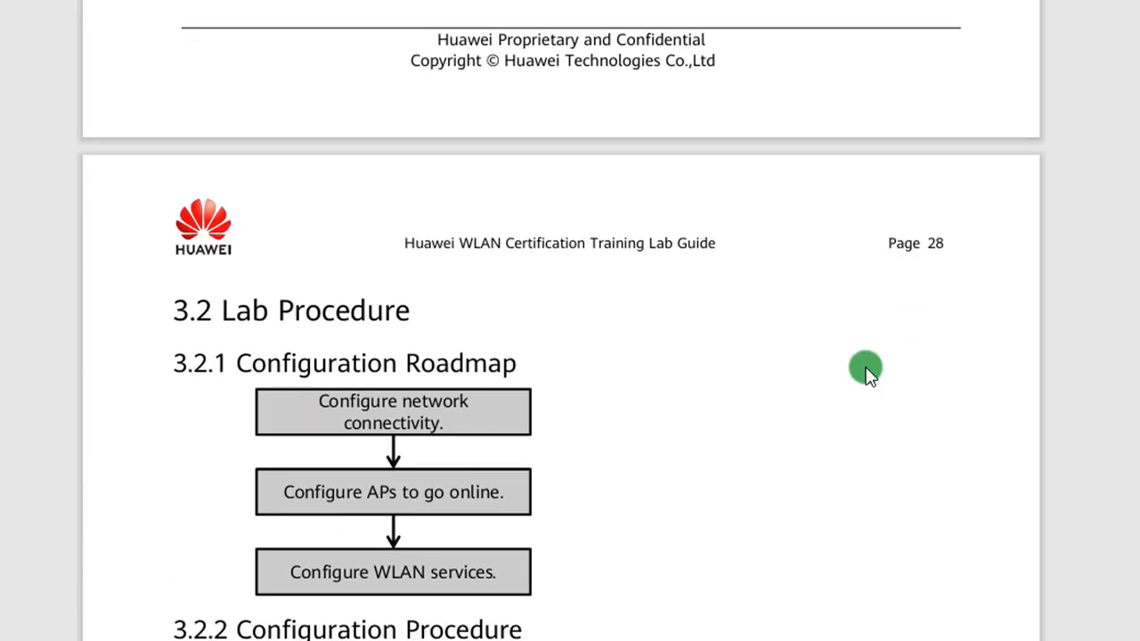
{"action": "scroll", "coordinate": [868, 372], "scroll_direction": "down", "scroll_amount": 5}
{"action": "scroll", "coordinate": [868, 373], "scroll_direction": "up", "scroll_amount": 4}
{"action": "scroll", "coordinate": [868, 372], "scroll_direction": "down", "scroll_amount": 1}
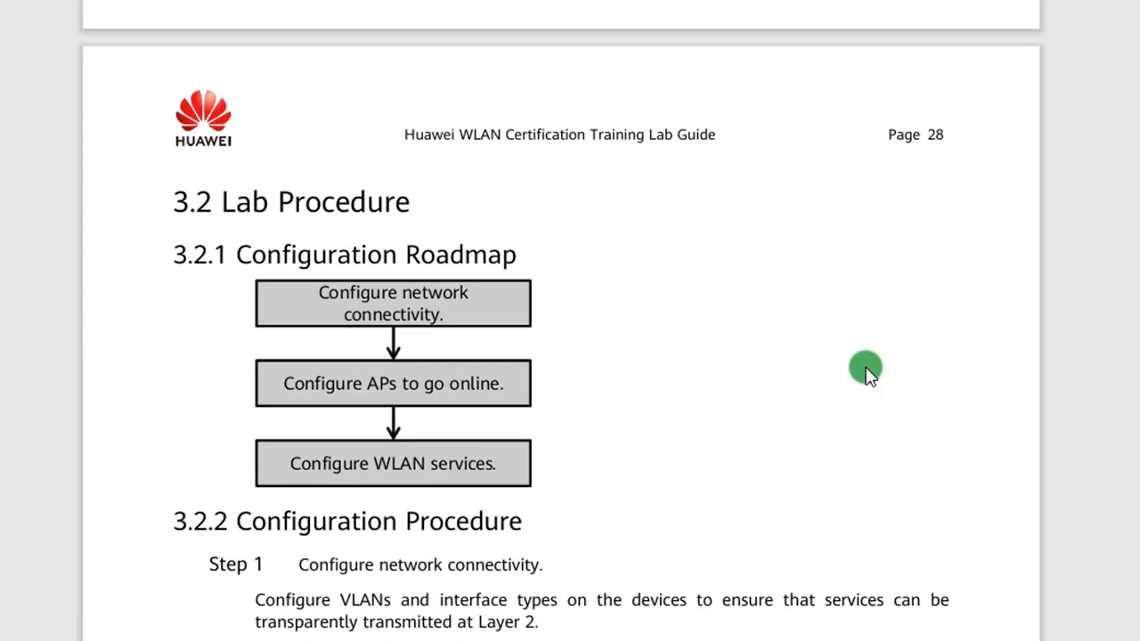
{"action": "scroll", "coordinate": [868, 372], "scroll_direction": "down", "scroll_amount": 4}
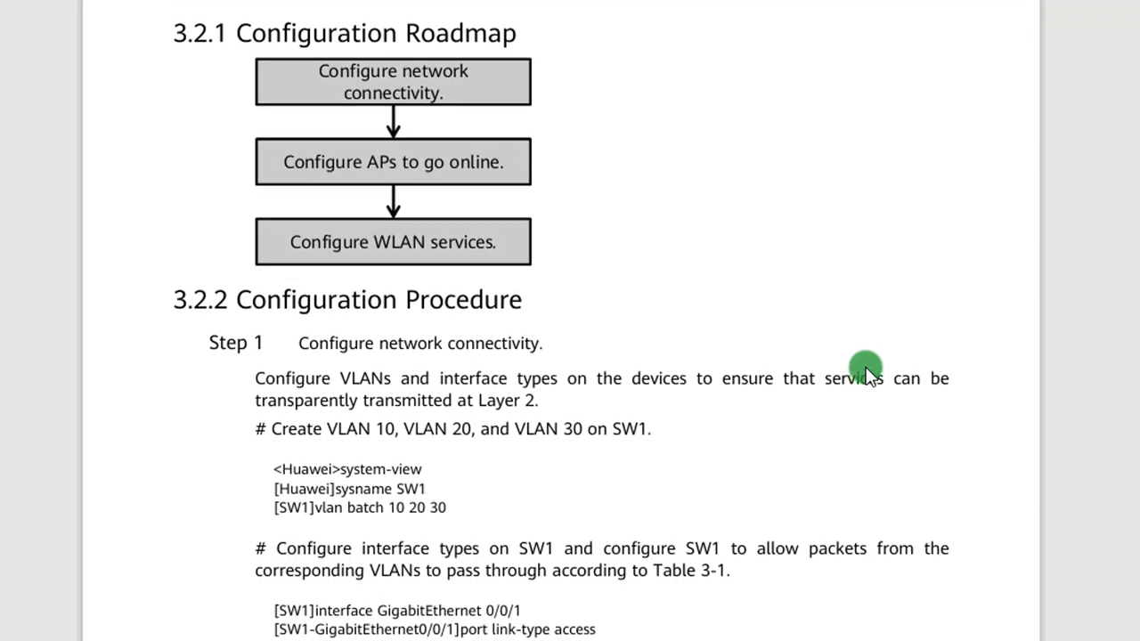
{"action": "scroll", "coordinate": [869, 372], "scroll_direction": "up", "scroll_amount": 1}
{"action": "scroll", "coordinate": [868, 372], "scroll_direction": "up", "scroll_amount": 8}
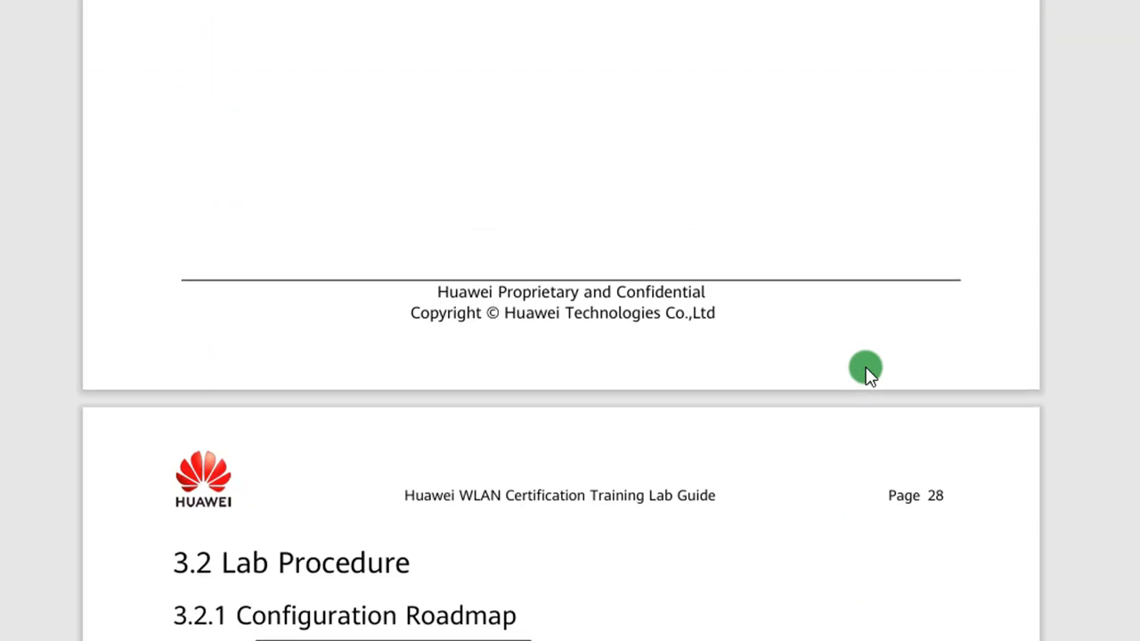
{"action": "scroll", "coordinate": [869, 372], "scroll_direction": "down", "scroll_amount": 10}
{"action": "scroll", "coordinate": [865, 367], "scroll_direction": "up", "scroll_amount": 3}
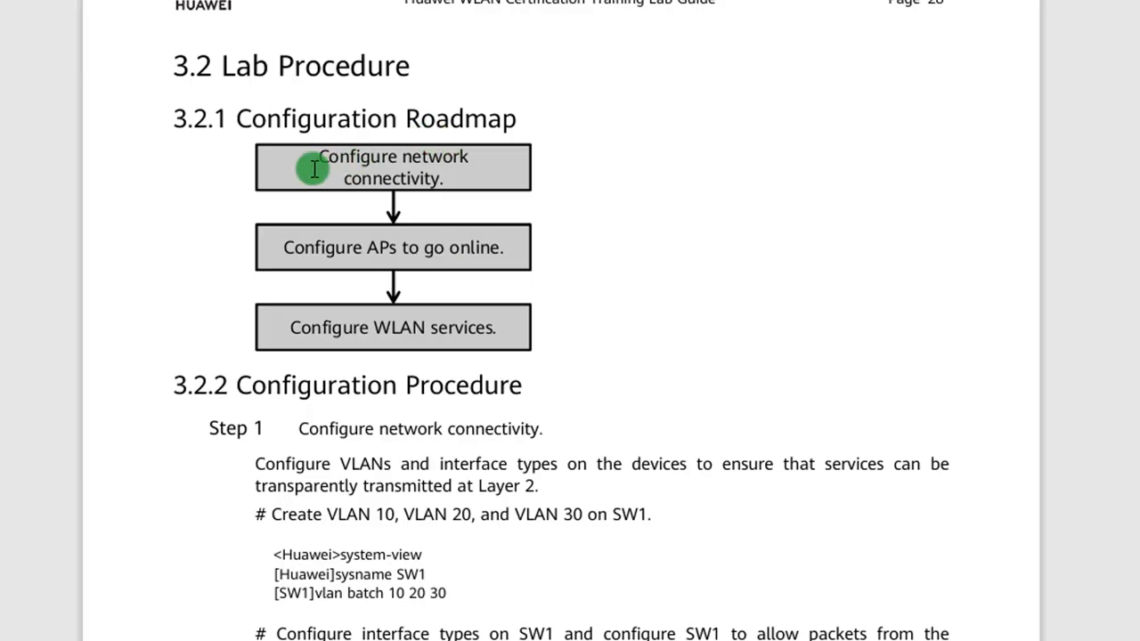
{"action": "left_click_drag", "start_coordinate": [313, 169], "coordinate": [509, 311]}
{"action": "left_click", "coordinate": [645, 322]}
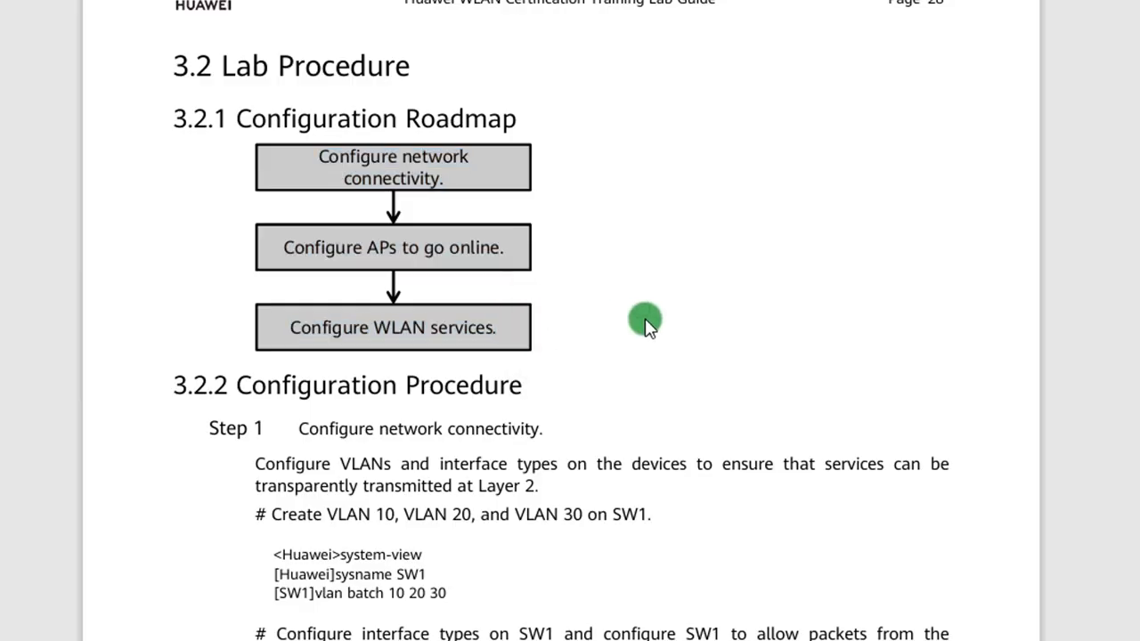
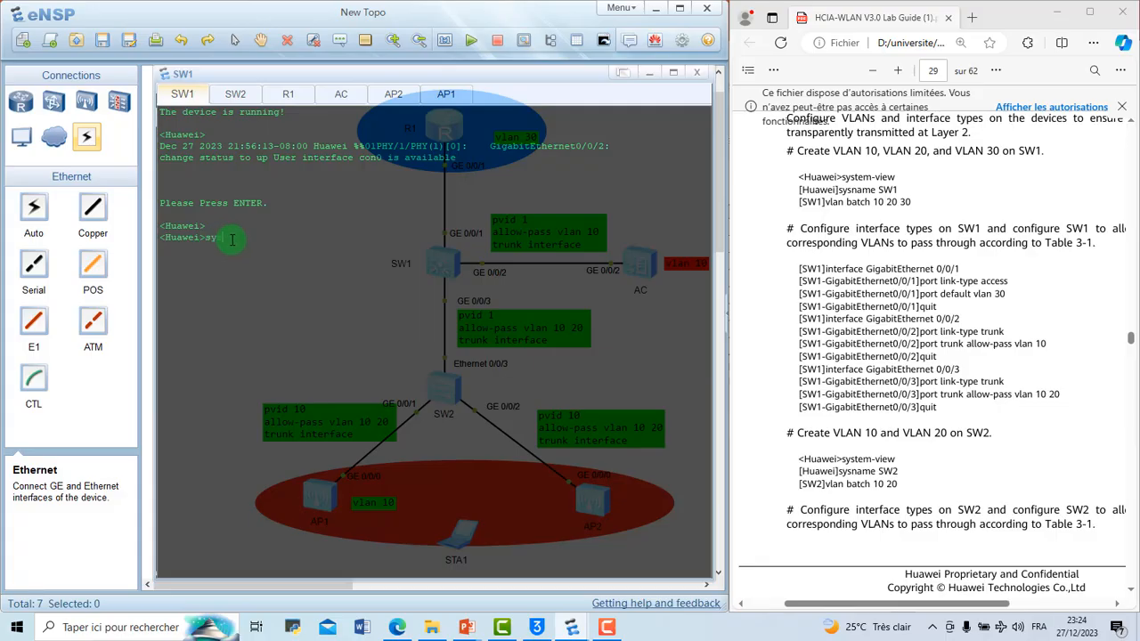
Step: Enter system view on SW1 and look up the full command behind the abbreviation sys
{"action": "type", "text": "s"}
{"action": "key", "text": "Return"}
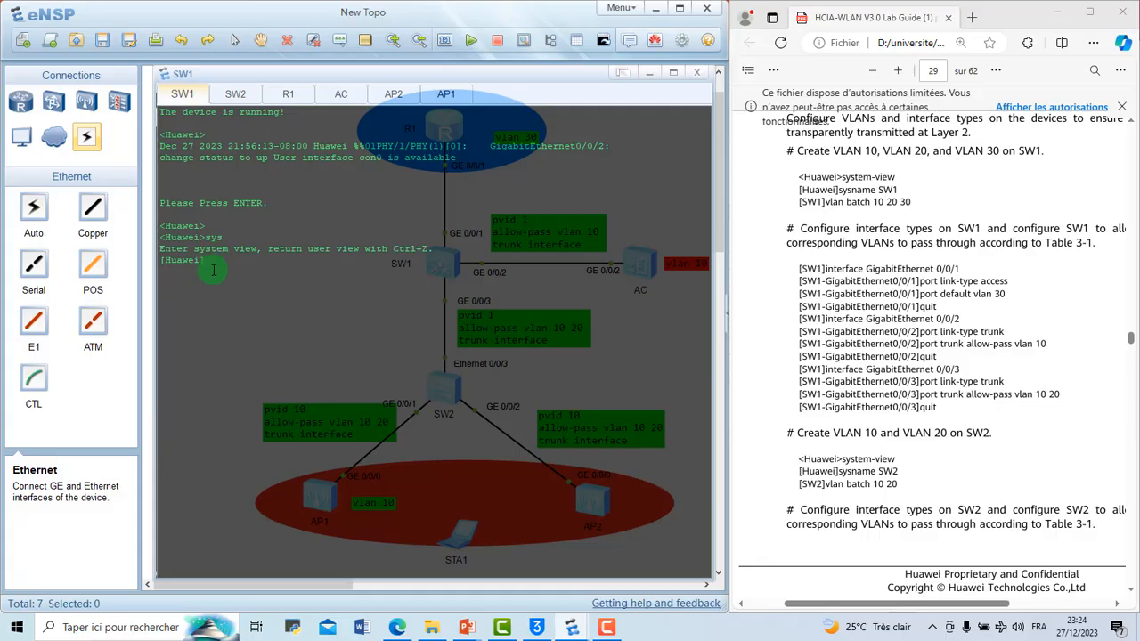
{"action": "type", "text": "s"}
{"action": "type", "text": "uit"}
{"action": "key", "text": "Return"}
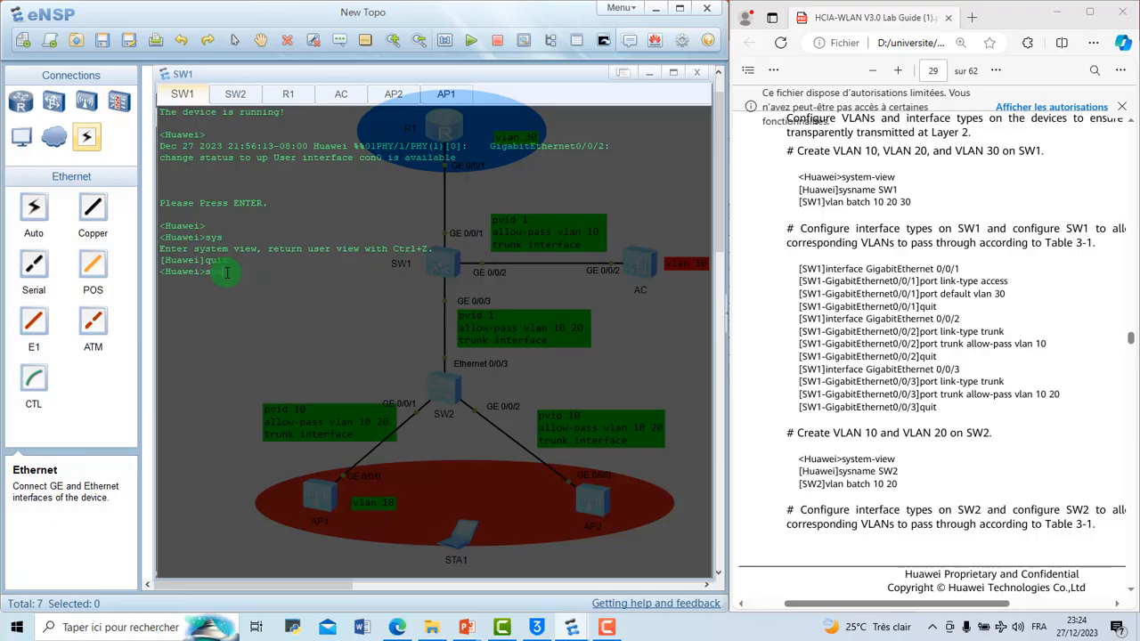
{"action": "type", "text": "?"}
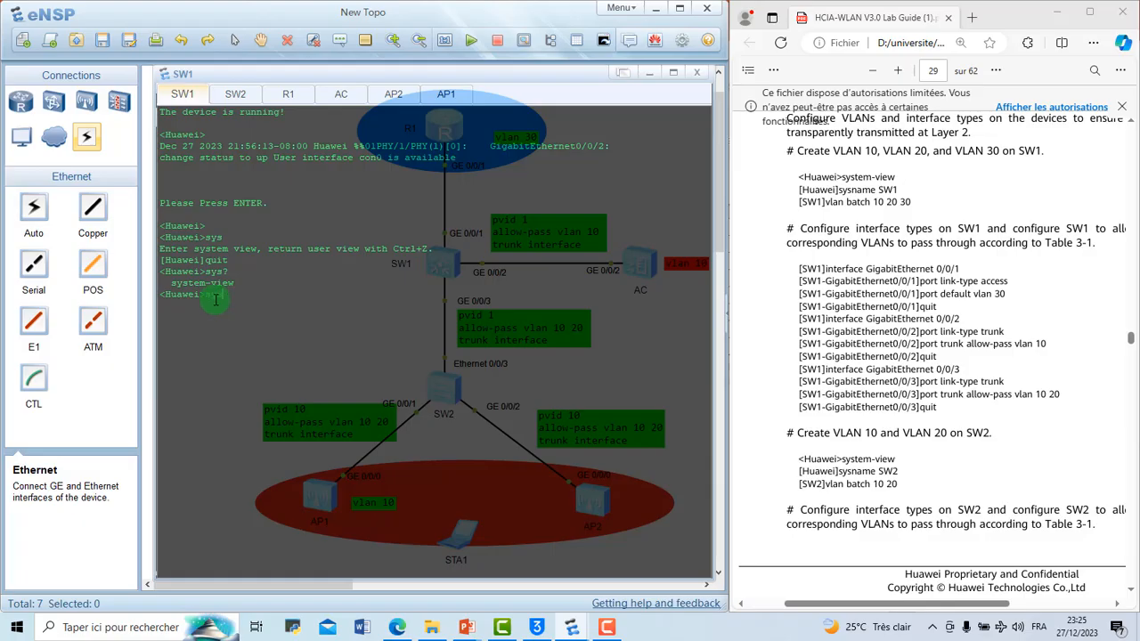
{"action": "key", "text": "Return"}
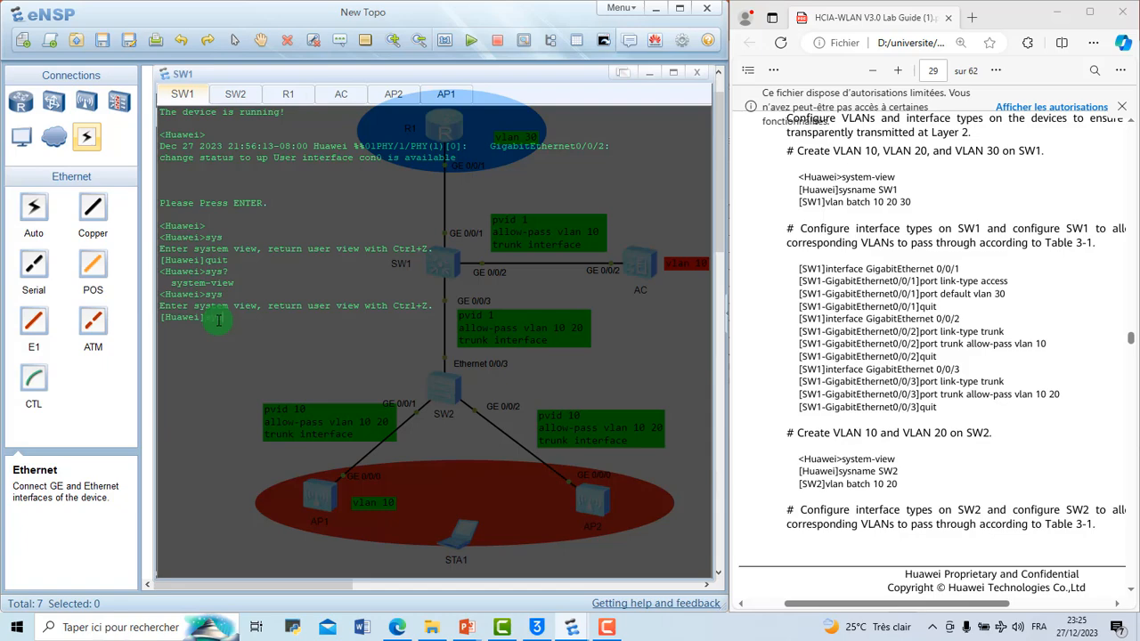
Step: Set the switch's sysname to SW1
{"action": "type", "text": "me SW1"}
{"action": "key", "text": "Return"}
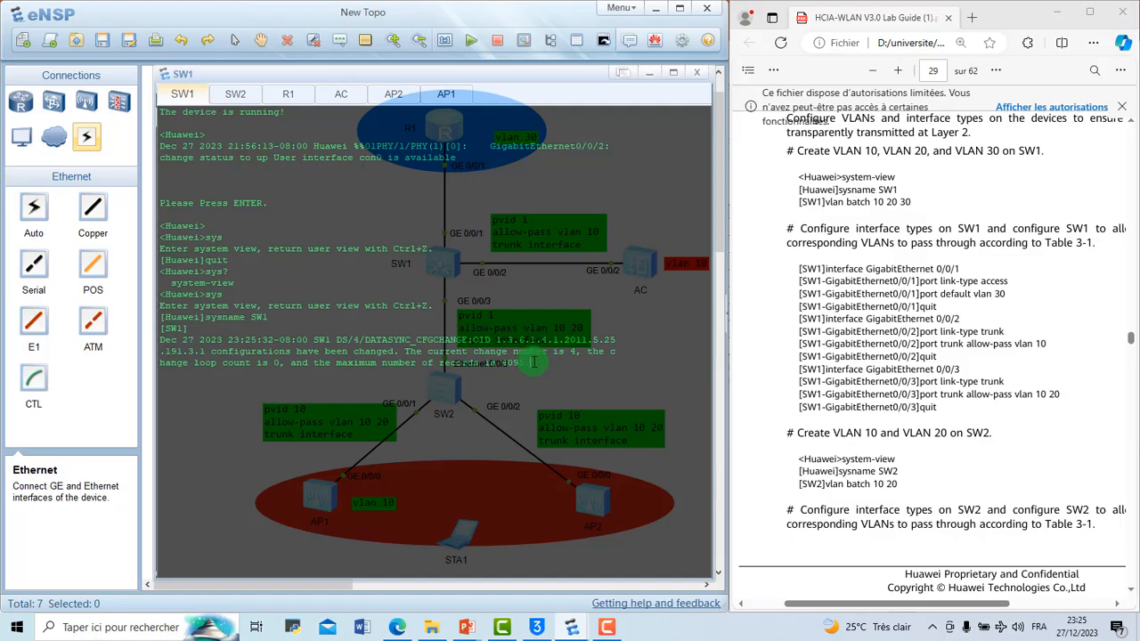
Step: Turn off terminal monitoring on SW1 with the abbreviated command u t m and clear the console output
{"action": "key", "text": "Return"}
{"action": "type", "text": "u t m"}
{"action": "key", "text": "Return"}
{"action": "right_click", "coordinate": [236, 403]}
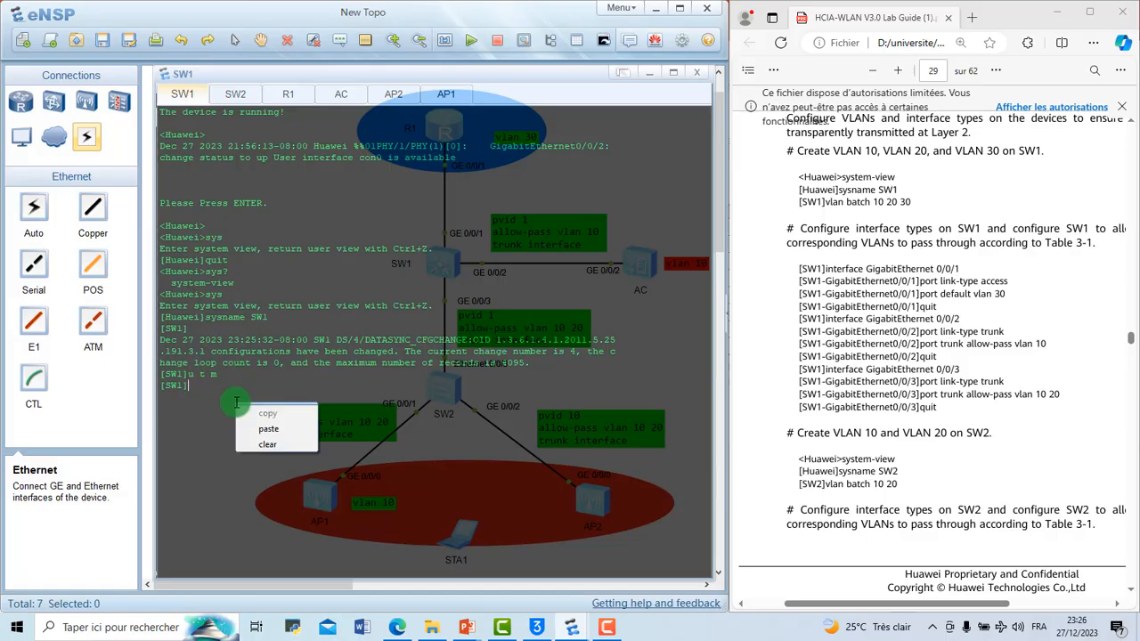
{"action": "left_click", "coordinate": [273, 445]}
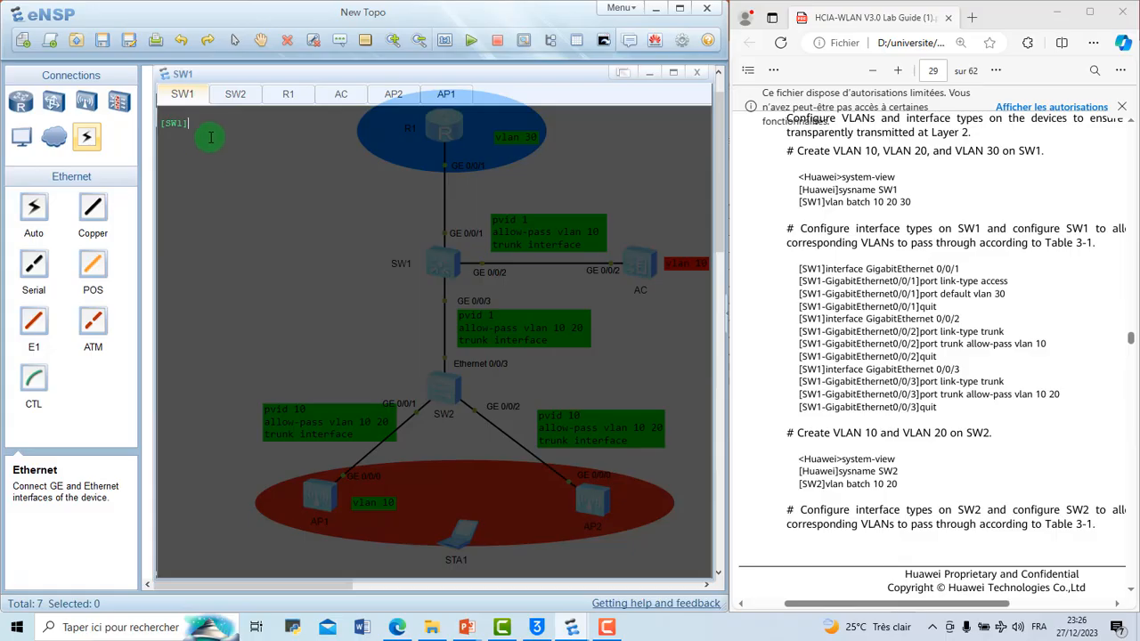
Step: Enter the interface view of GigabitEthernet 0/0/1 on SW1
{"action": "type", "text": "inte"}
{"action": "key", "text": "Tab"}
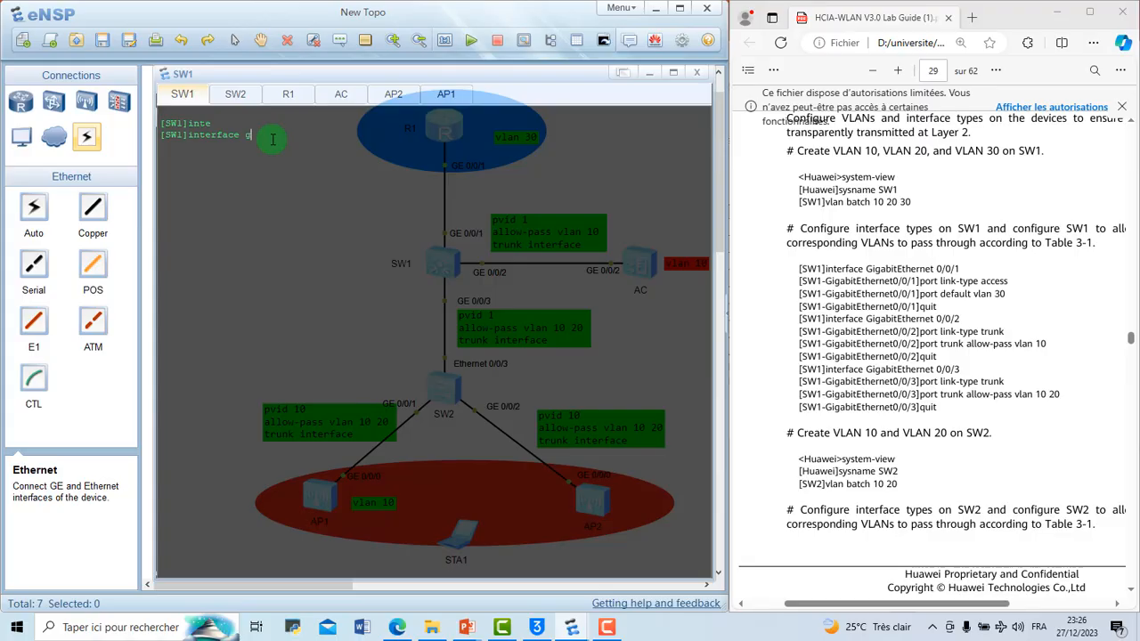
{"action": "type", "text": "g"}
{"action": "key", "text": "Tab"}
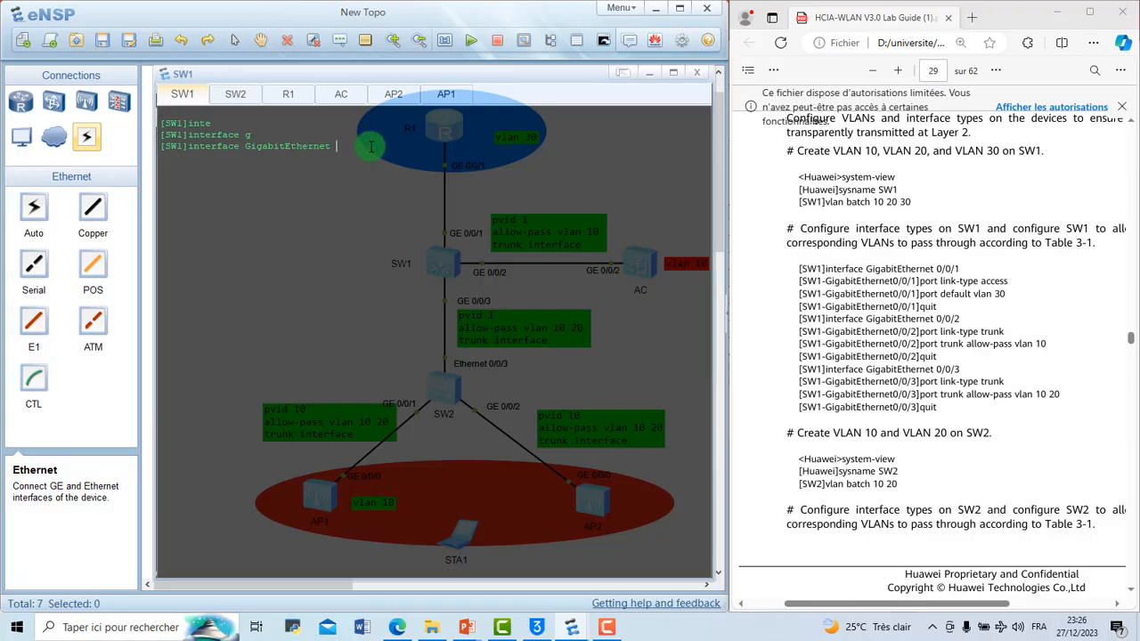
{"action": "type", "text": "0/"}
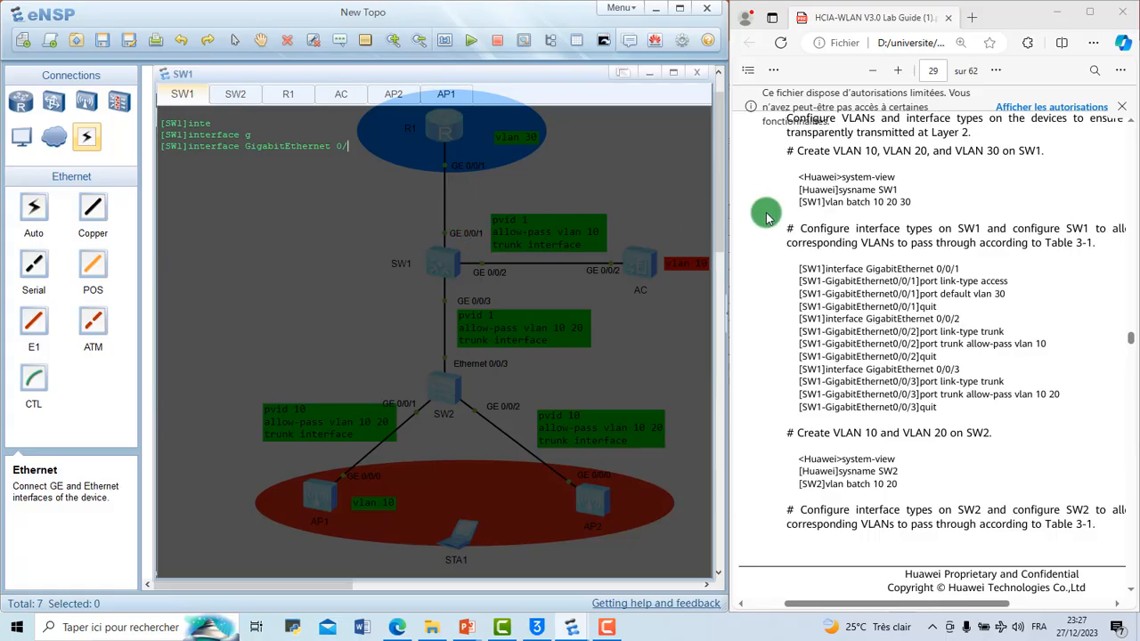
{"action": "scroll", "coordinate": [765, 217], "scroll_direction": "down", "scroll_amount": 1}
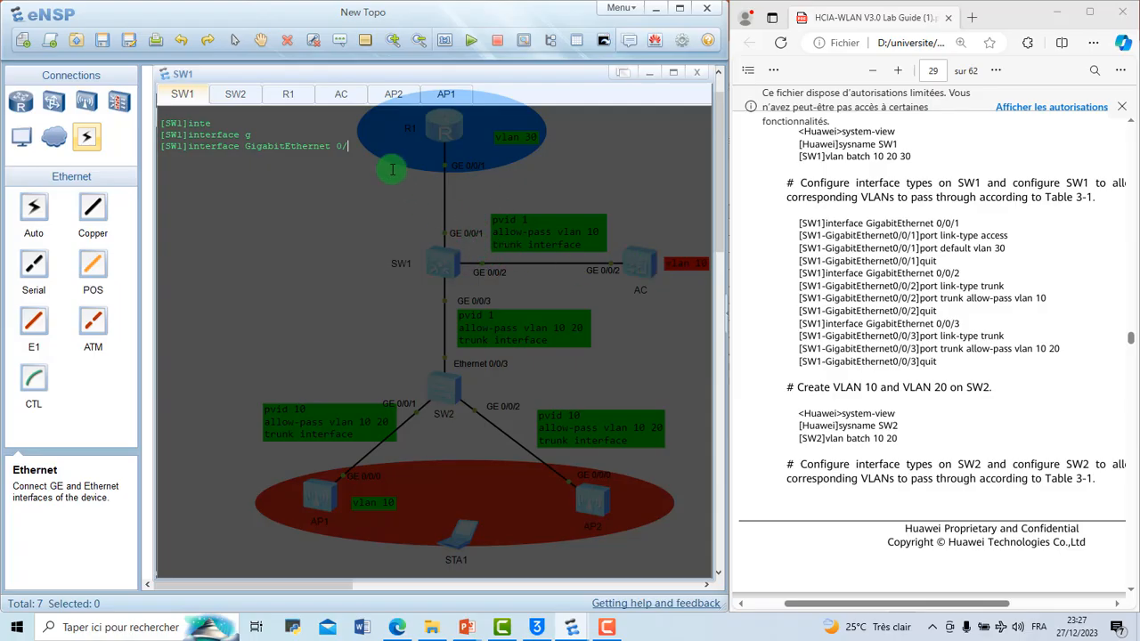
{"action": "type", "text": "0/1"}
{"action": "key", "text": "Return"}
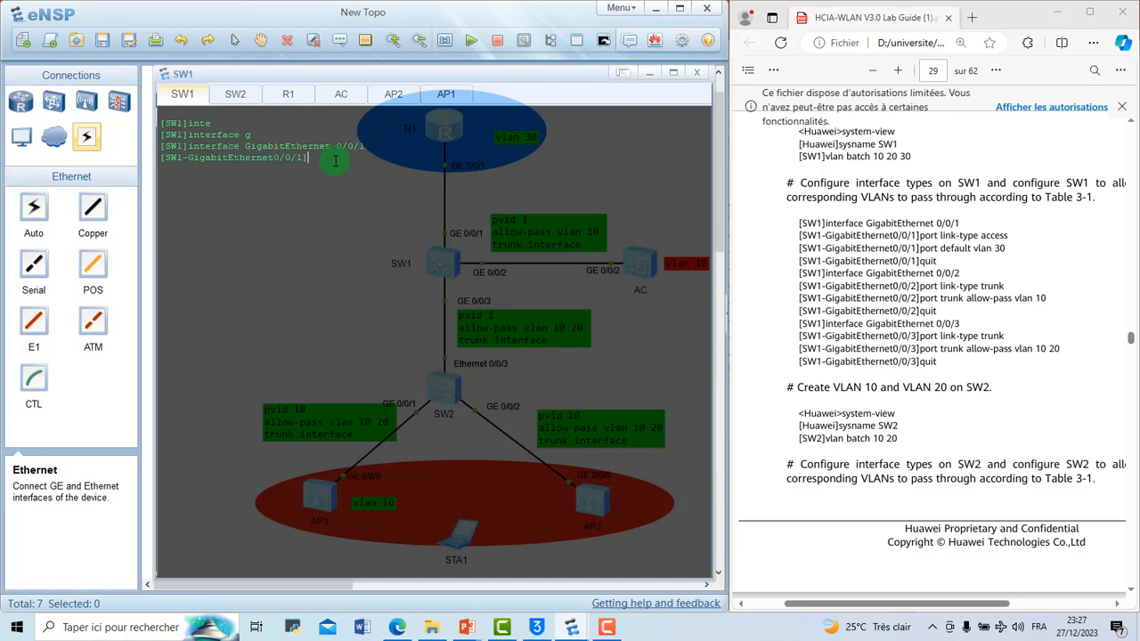
Step: Set the port link type of SW1's GigabitEthernet 0/0/1 to access
{"action": "type", "text": "port li"}
{"action": "key", "text": "Tab"}
{"action": "type", "text": "-ty"}
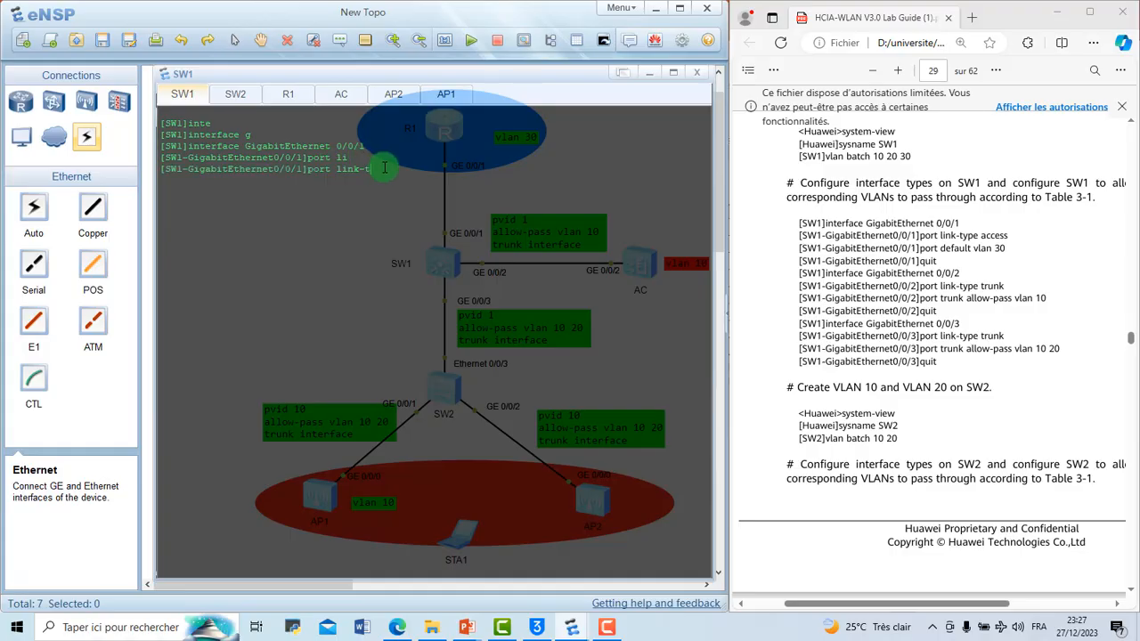
{"action": "key", "text": "Tab"}
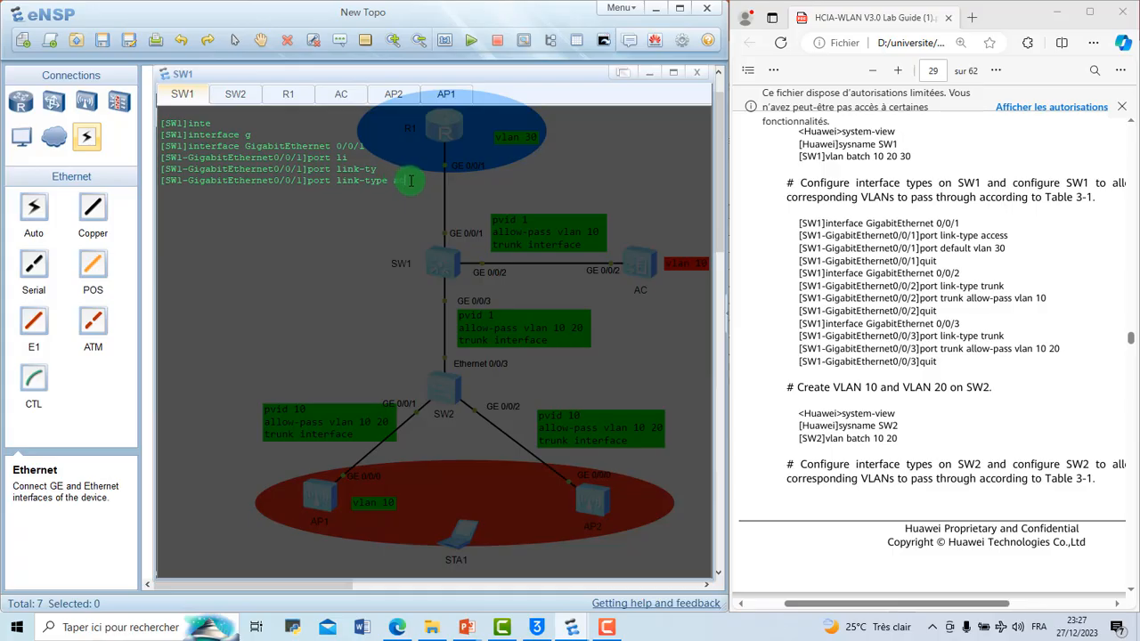
{"action": "type", "text": "a"}
{"action": "key", "text": "Tab"}
{"action": "key", "text": "Return"}
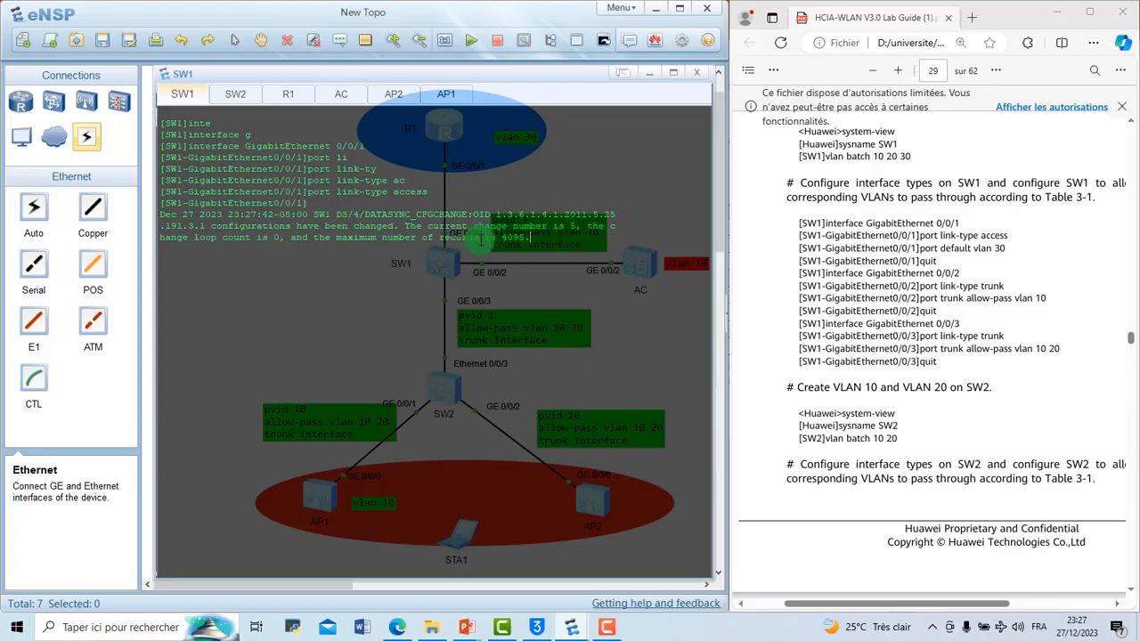
{"action": "key", "text": "Return"}
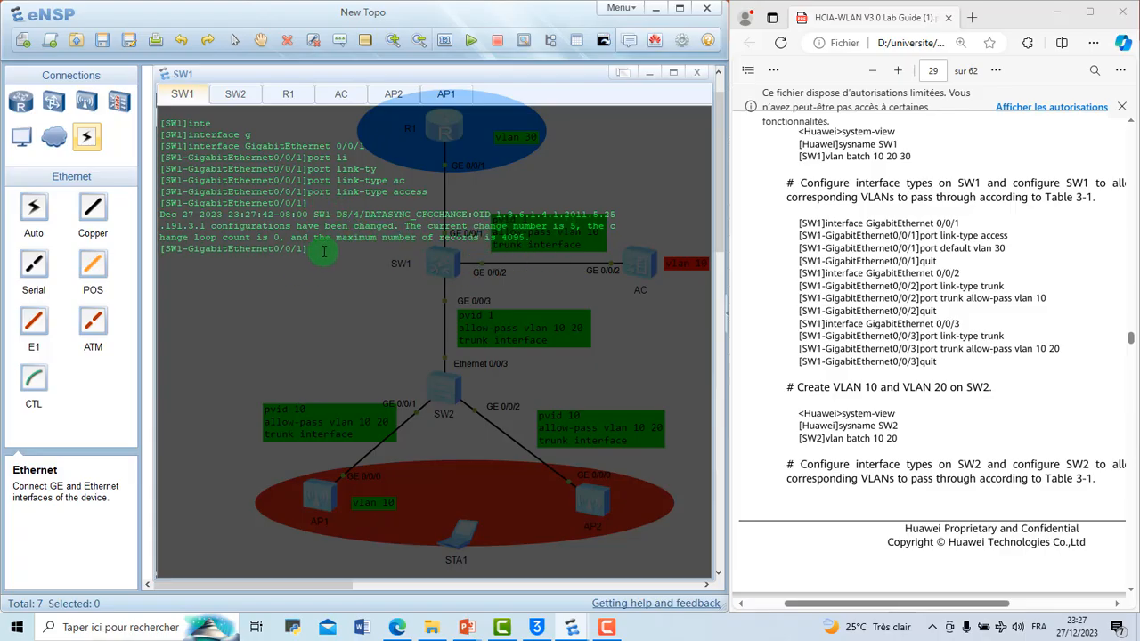
Step: Try to assign default VLAN 30 to SW1's GigabitEthernet 0/0/1 before creating the VLAN
{"action": "type", "text": "port def"}
{"action": "key", "text": "Tab"}
{"action": "type", "text": "v"}
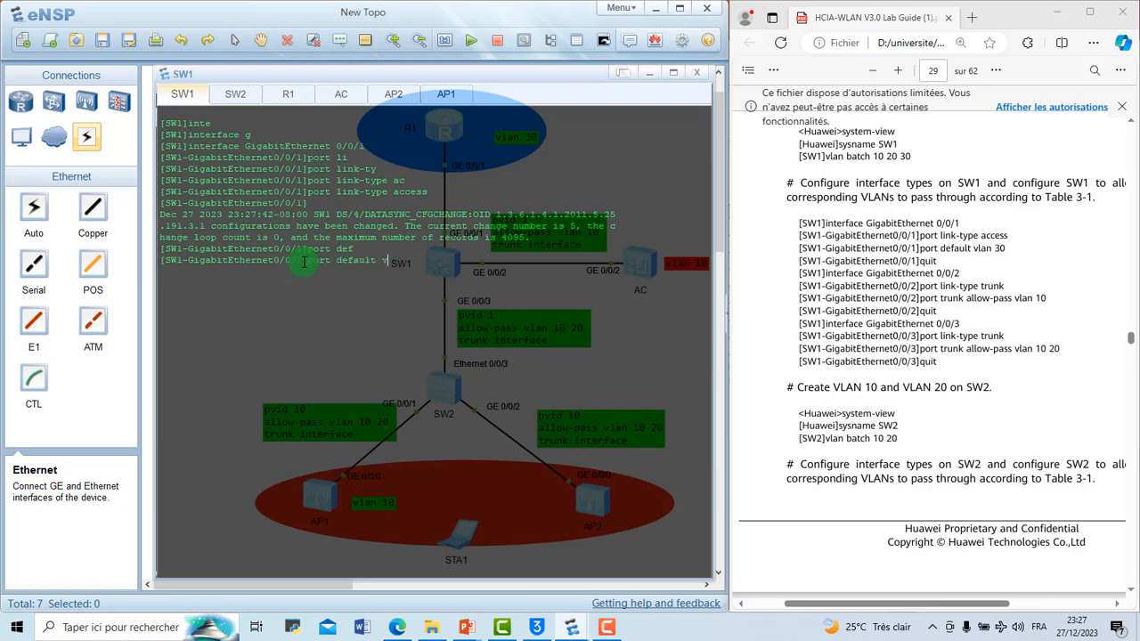
{"action": "key", "text": "Tab"}
{"action": "type", "text": "30"}
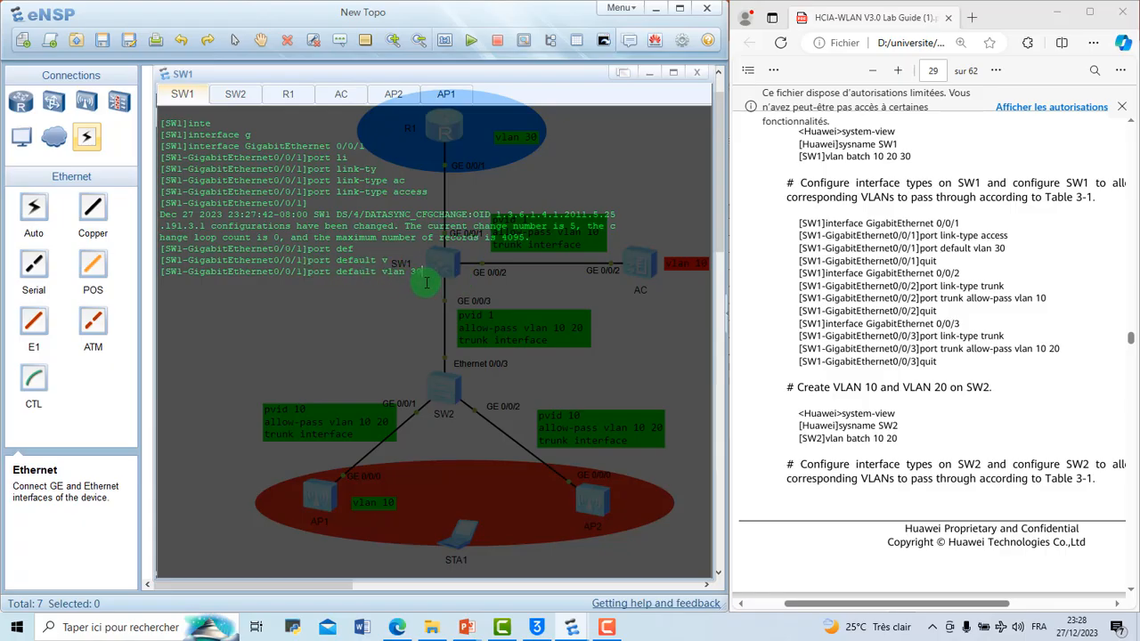
{"action": "key", "text": "Return"}
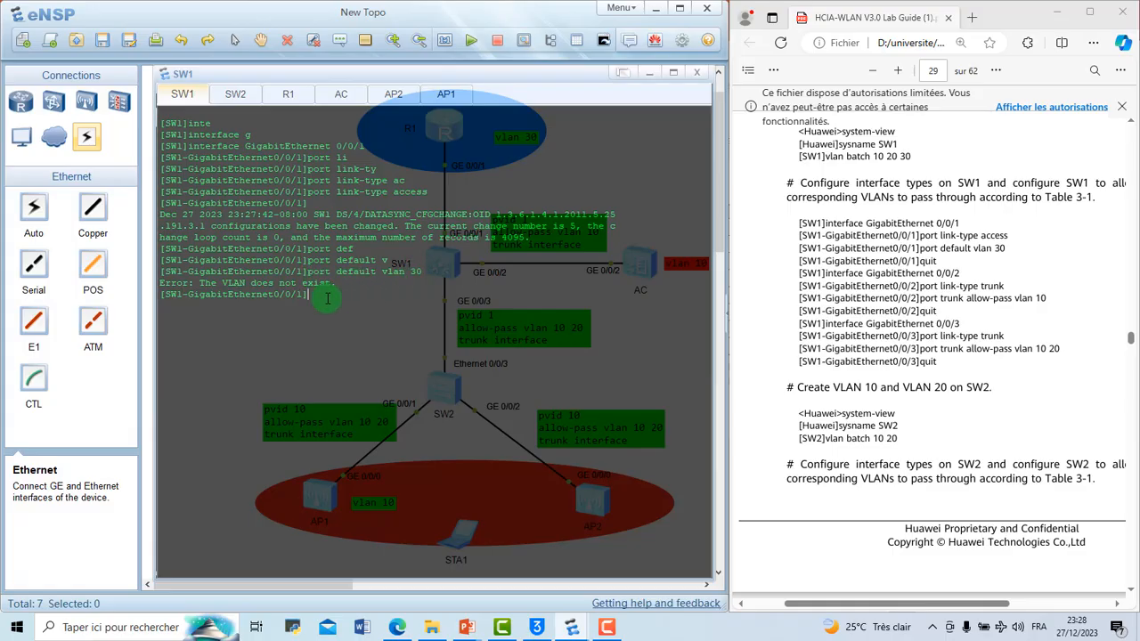
Step: Leave the interface view and create VLANs 10, 20 and 30 on SW1 with one vlan batch command
{"action": "type", "text": "q"}
{"action": "key", "text": "Return"}
{"action": "type", "text": "vlan"}
{"action": "type", "text": " 10"}
{"action": "key", "text": "BackSpace"}
{"action": "key", "text": "BackSpace"}
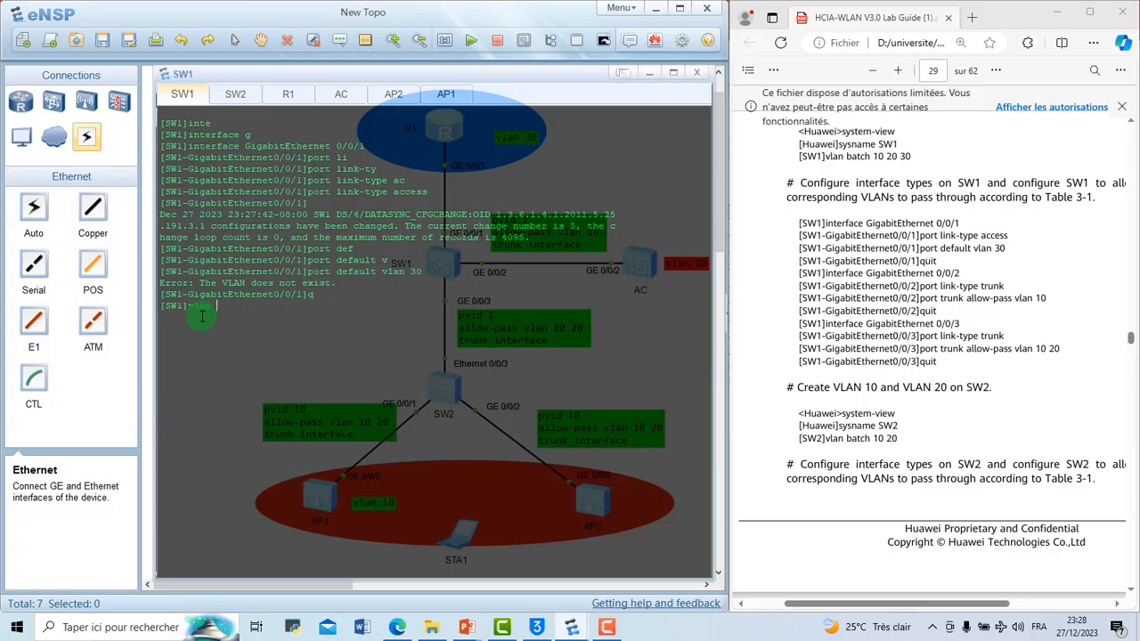
{"action": "type", "text": "bactch"}
{"action": "key", "text": "BackSpace"}
{"action": "key", "text": "BackSpace"}
{"action": "key", "text": "BackSpace"}
{"action": "key", "text": "BackSpace"}
{"action": "type", "text": "tch 10 20 30"}
{"action": "key", "text": "Return"}
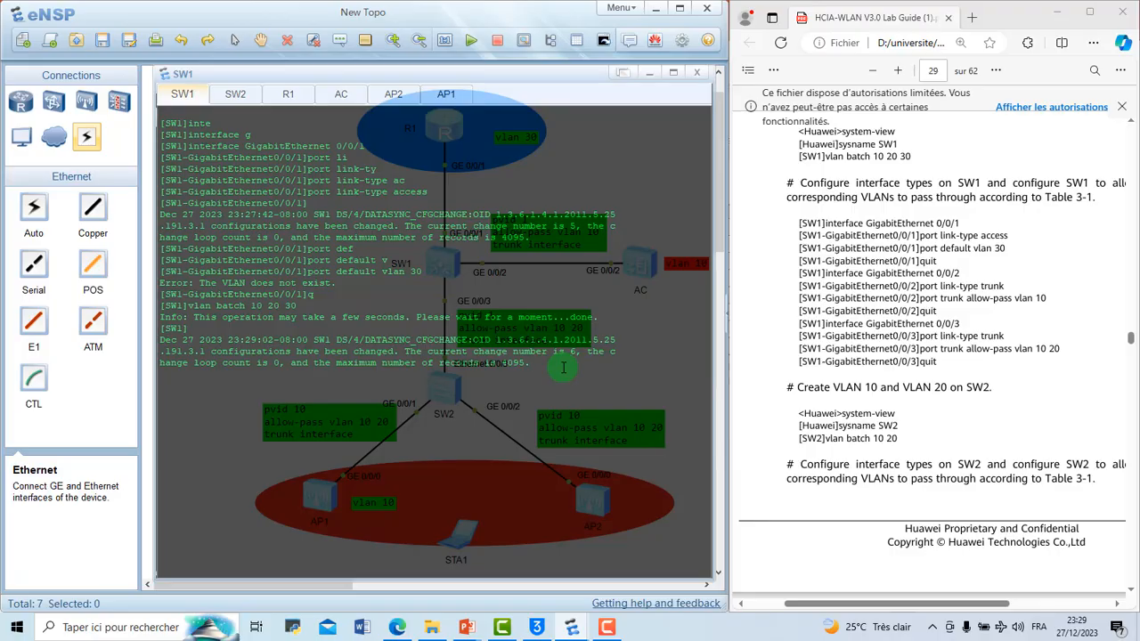
{"action": "key", "text": "Return"}
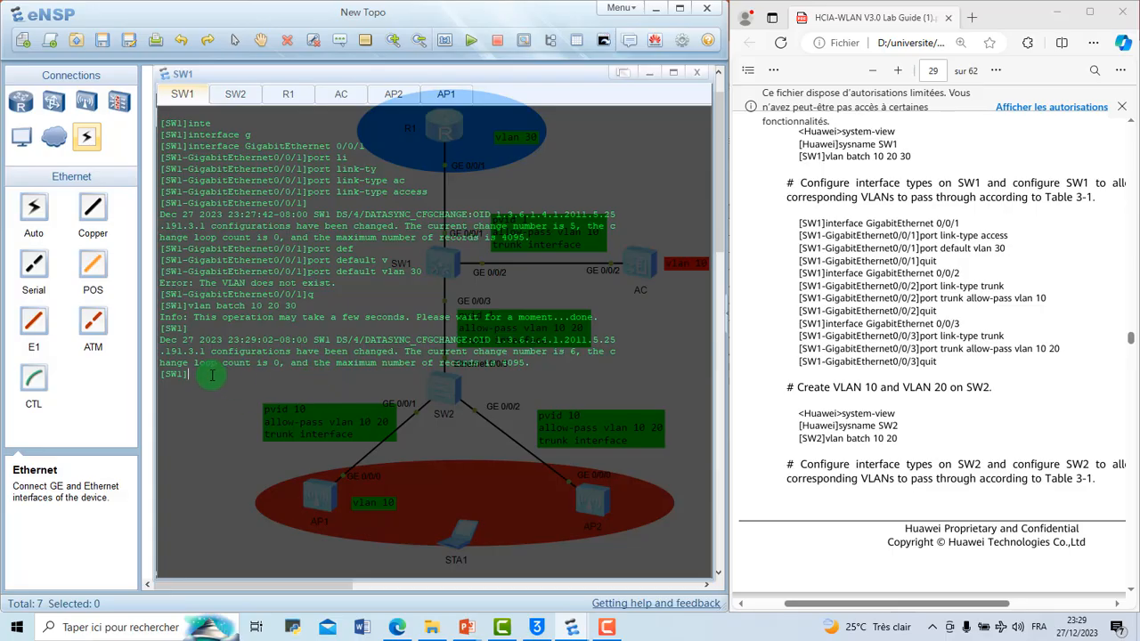
Step: Clear SW1's console output and return to the interface view of GigabitEthernet 0/0/1
{"action": "type", "text": "int"}
{"action": "right_click", "coordinate": [226, 383]}
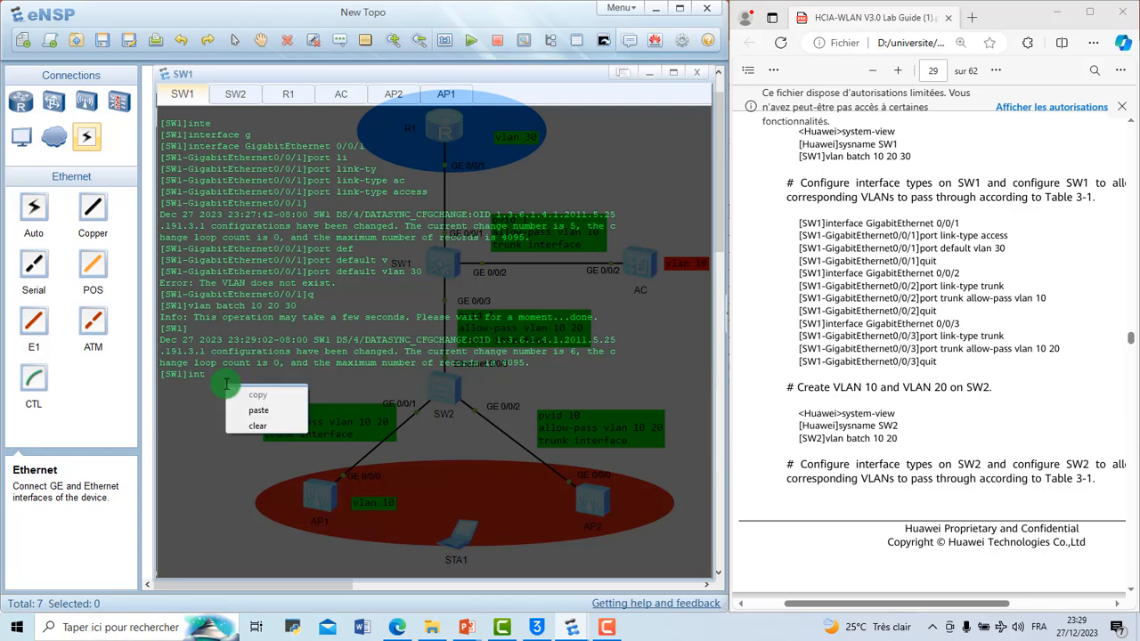
{"action": "left_click", "coordinate": [271, 423]}
{"action": "key", "text": "Return"}
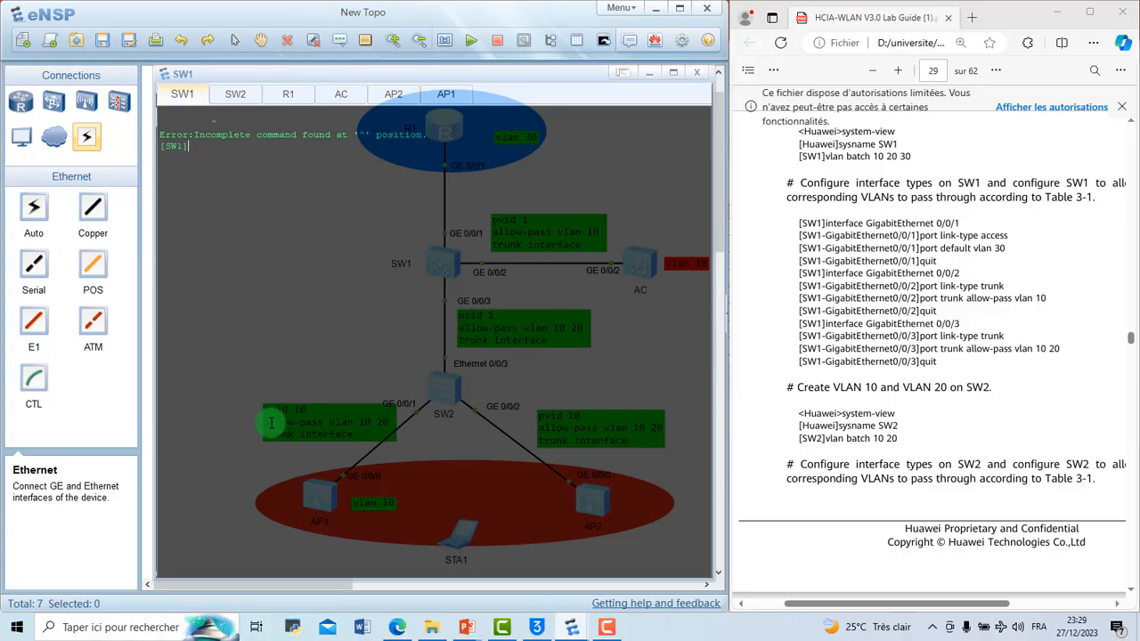
{"action": "type", "text": "int"}
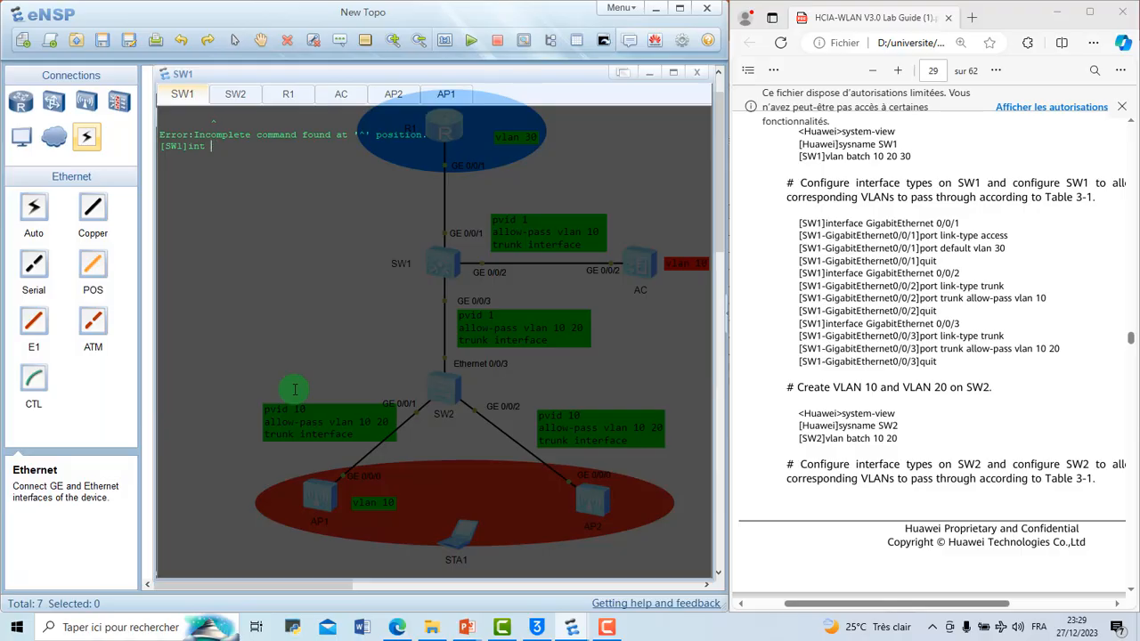
{"action": "type", "text": " g0"}
{"action": "type", "text": "/0"}
{"action": "type", "text": "/"}
{"action": "type", "text": "1"}
{"action": "key", "text": "Return"}
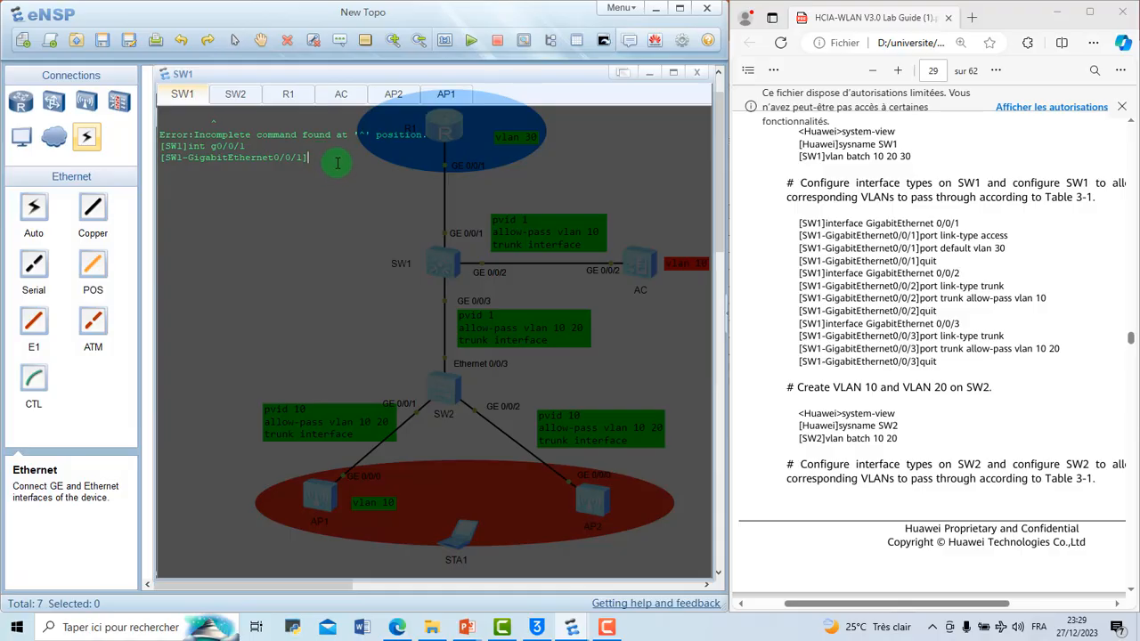
Step: Display the current configuration of GigabitEthernet 0/0/1 and check its port link type
{"action": "type", "text": "disp this"}
{"action": "key", "text": "Return"}
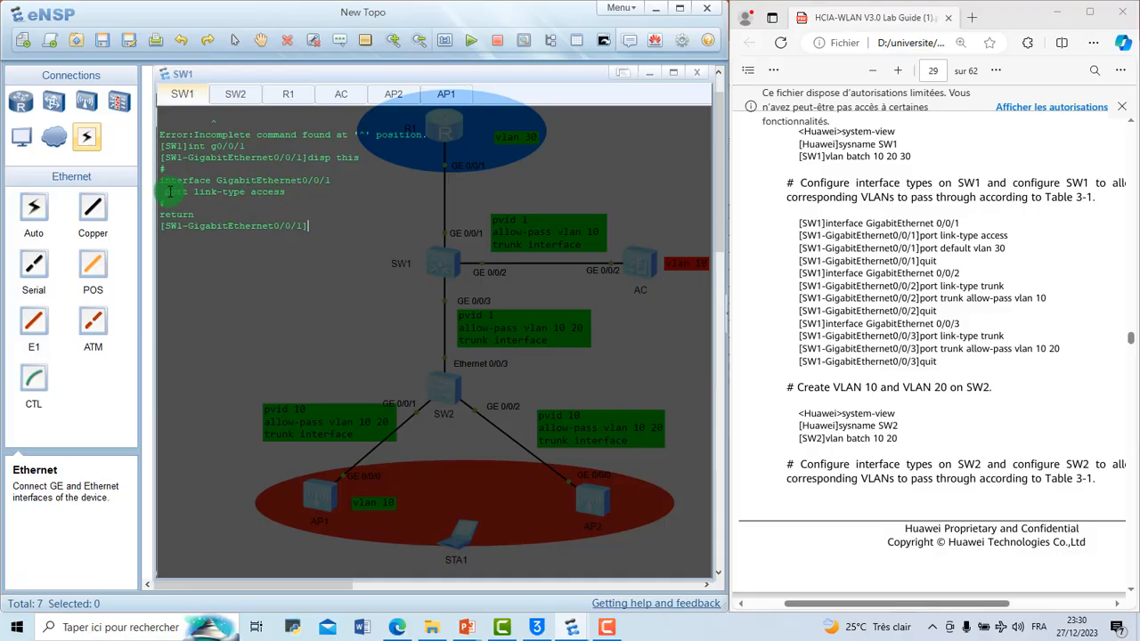
{"action": "left_click_drag", "start_coordinate": [169, 192], "coordinate": [298, 200]}
{"action": "left_click", "coordinate": [316, 225]}
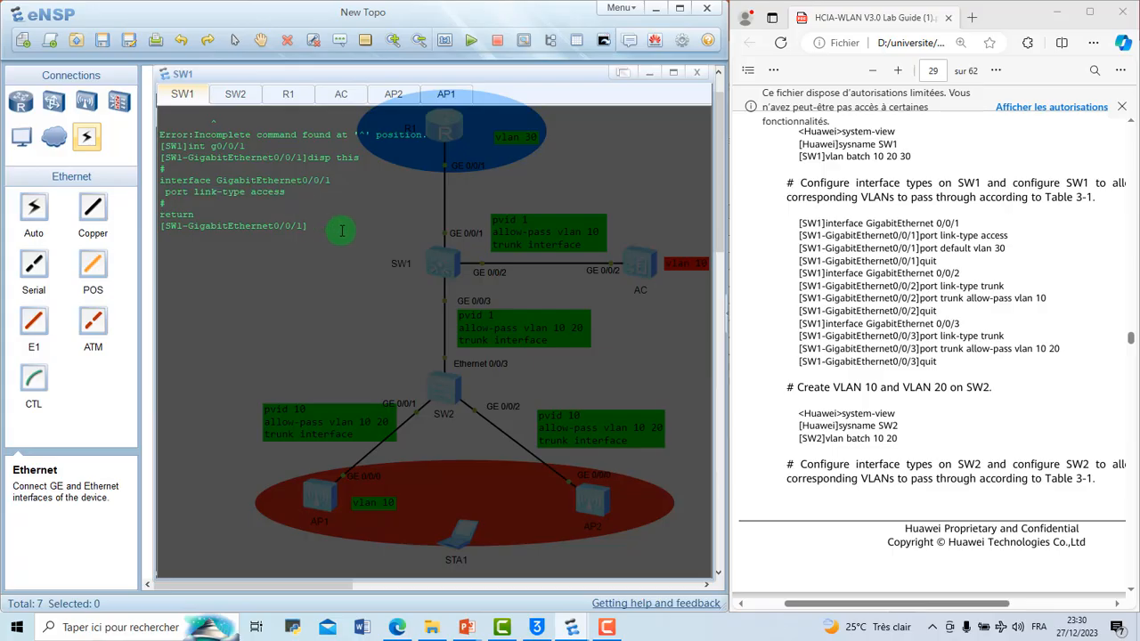
Step: Set the default VLAN of SW1's GigabitEthernet 0/0/1 to 30
{"action": "type", "text": "port d"}
{"action": "key", "text": "Tab"}
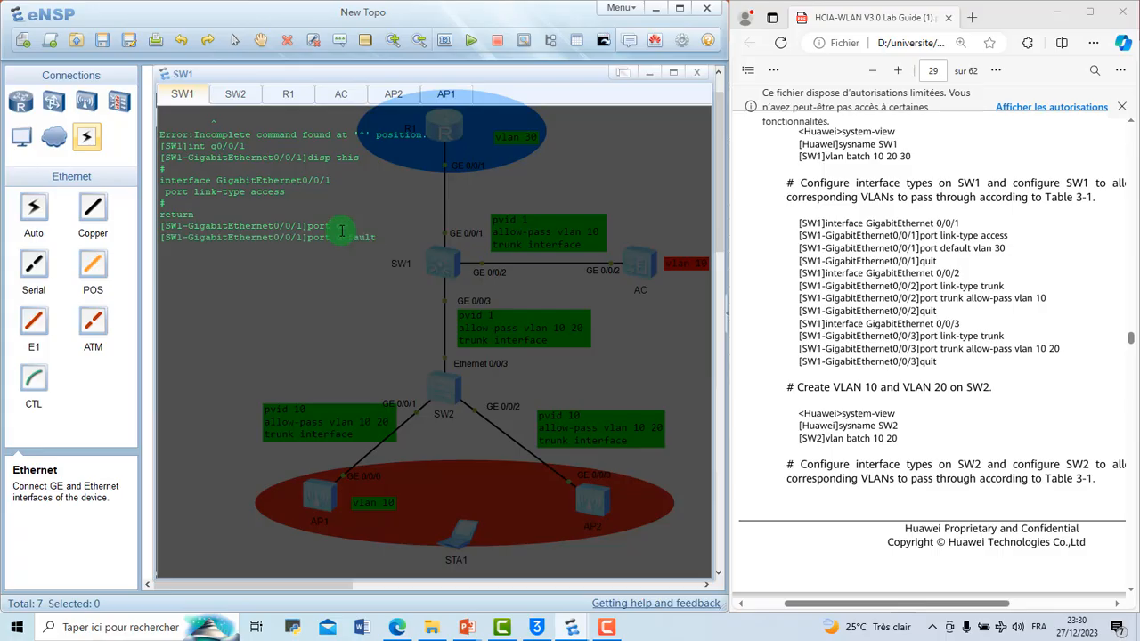
{"action": "type", "text": "vl"}
{"action": "key", "text": "Tab"}
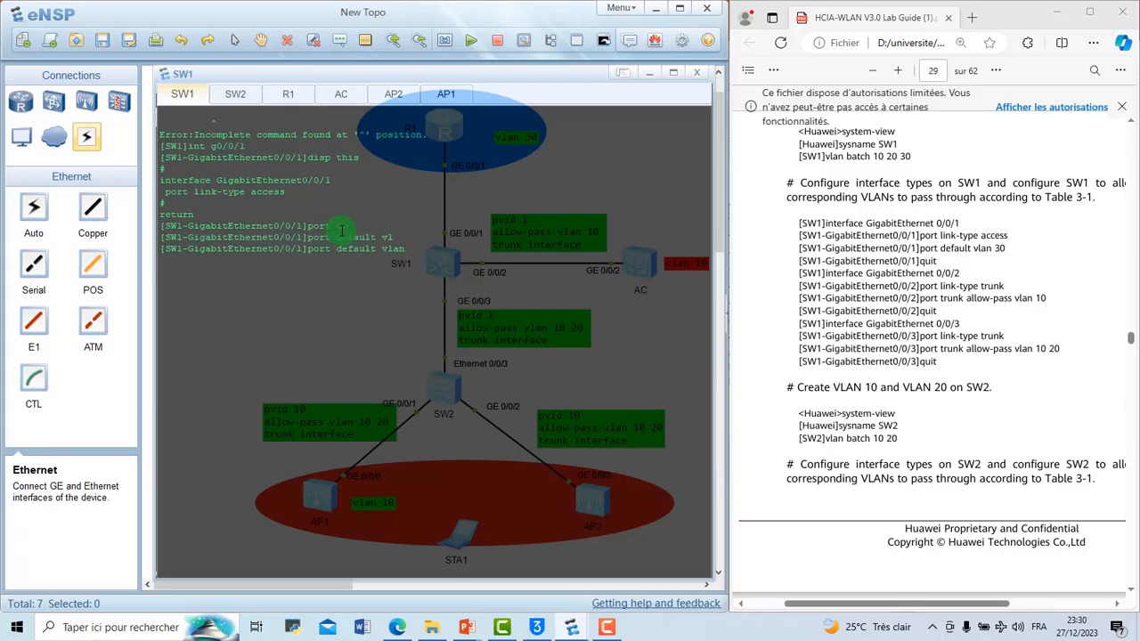
{"action": "type", "text": "30"}
{"action": "key", "text": "Return"}
Step: Display GigabitEthernet 0/0/1's configuration again and check its default VLAN line
{"action": "type", "text": "dis"}
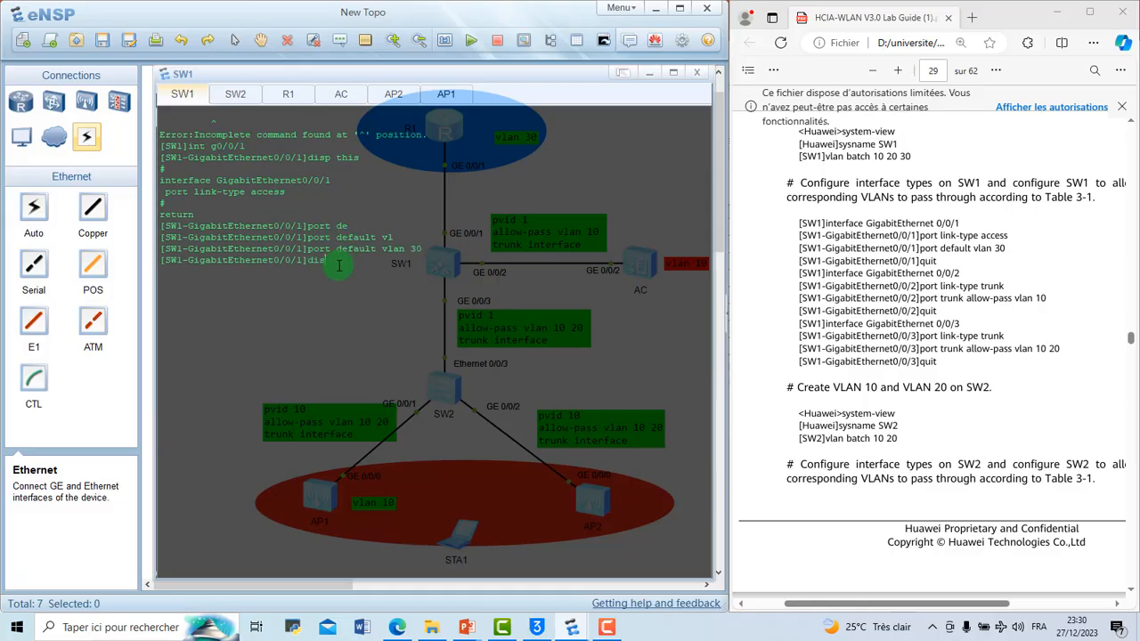
{"action": "type", "text": "th"}
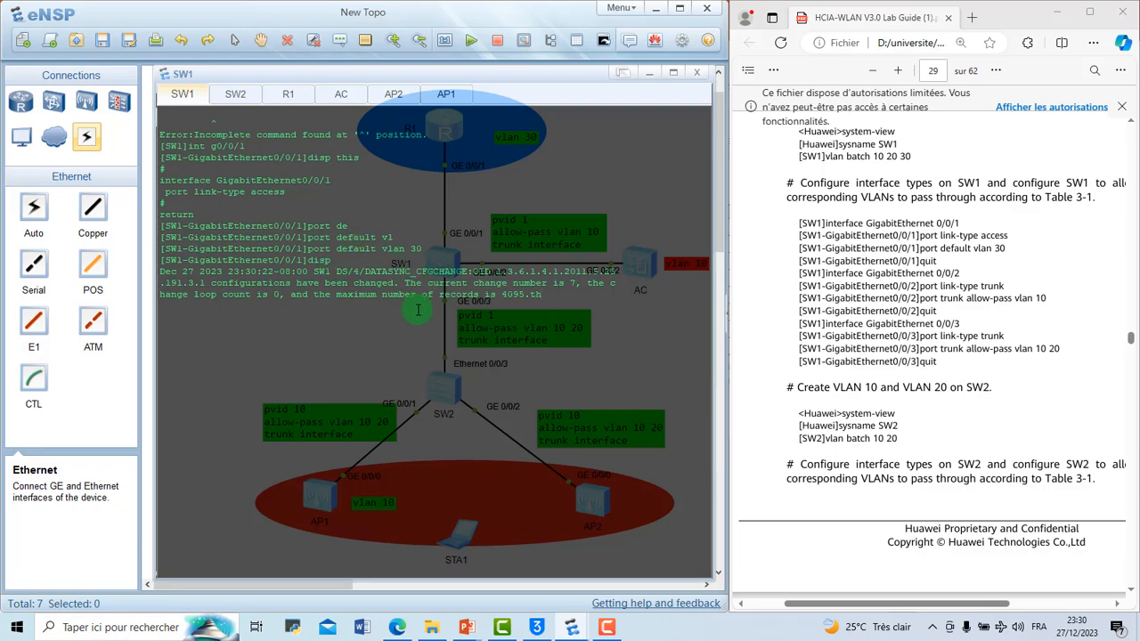
{"action": "key", "text": "Tab"}
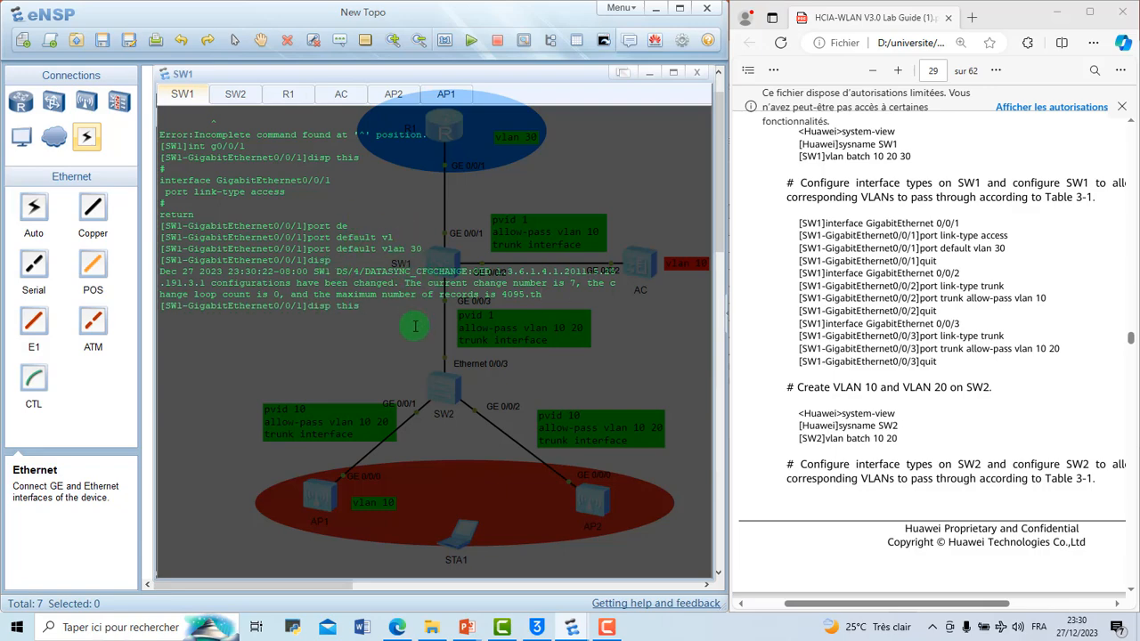
{"action": "key", "text": "Return"}
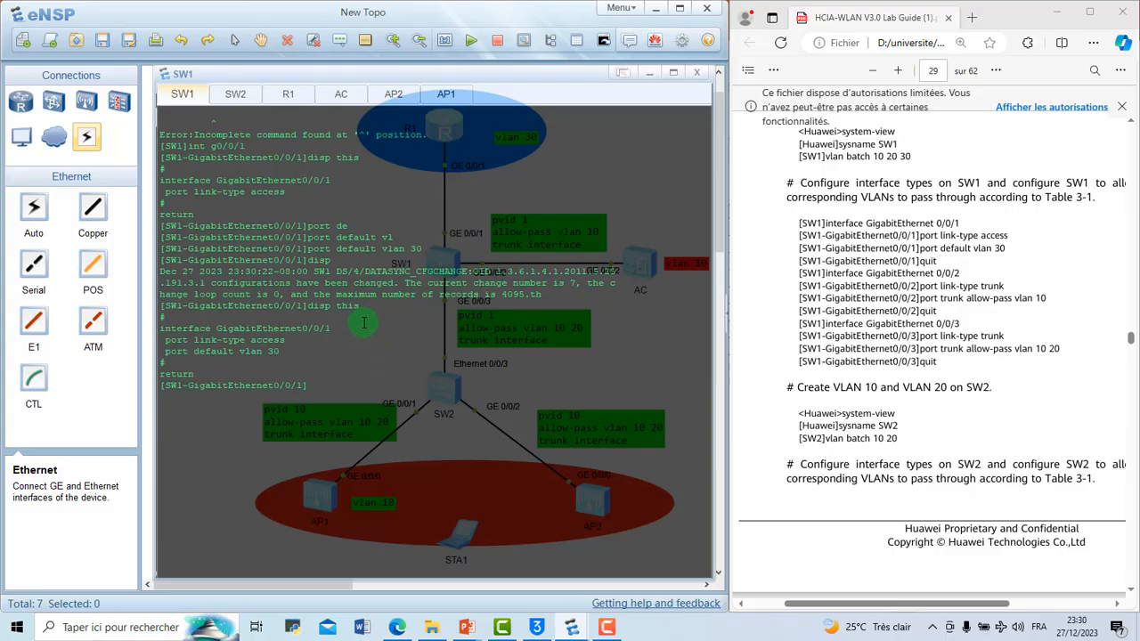
{"action": "left_click_drag", "start_coordinate": [282, 351], "coordinate": [161, 350]}
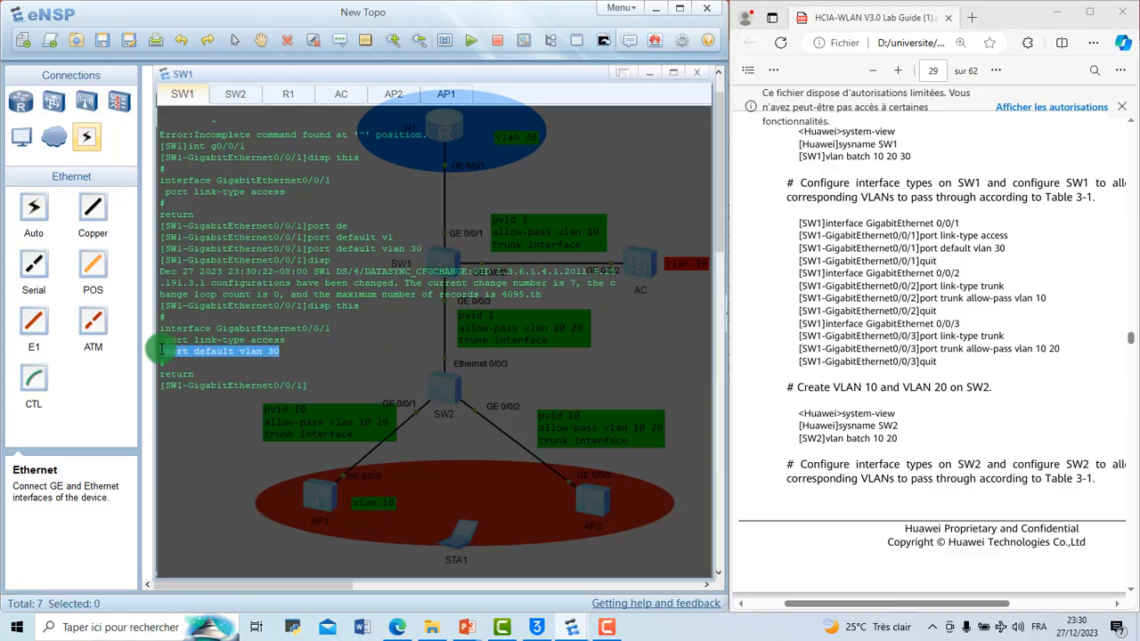
{"action": "left_click", "coordinate": [330, 385]}
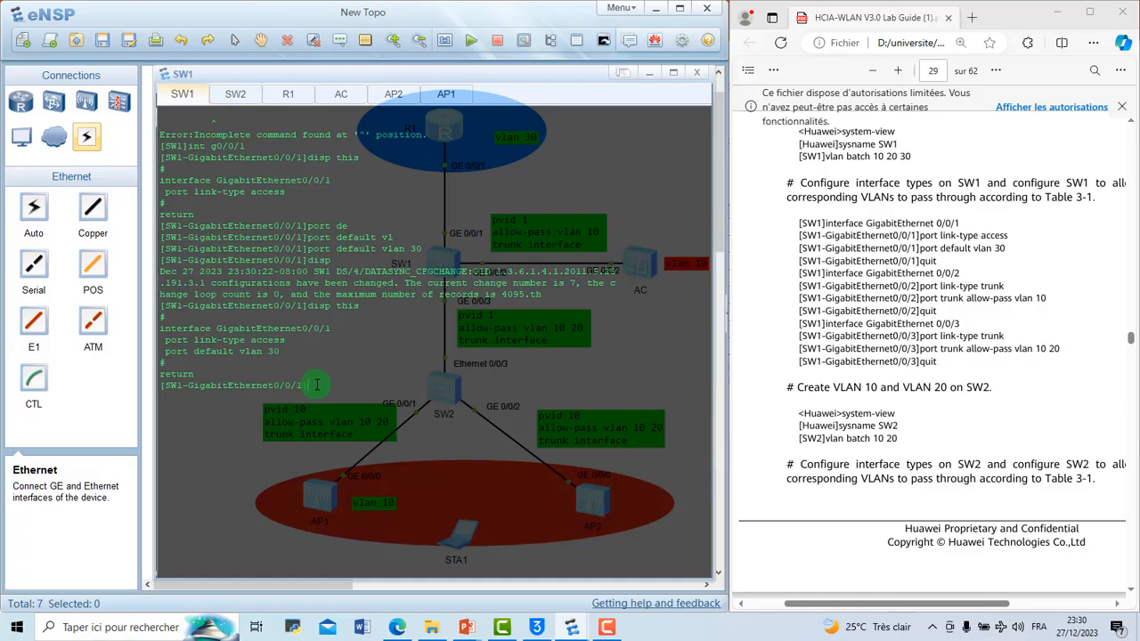
Step: Clear the console output, leave GigabitEthernet 0/0/1 and enter the interface view of GigabitEthernet 0/0/2 on SW1
{"action": "key", "text": "Return"}
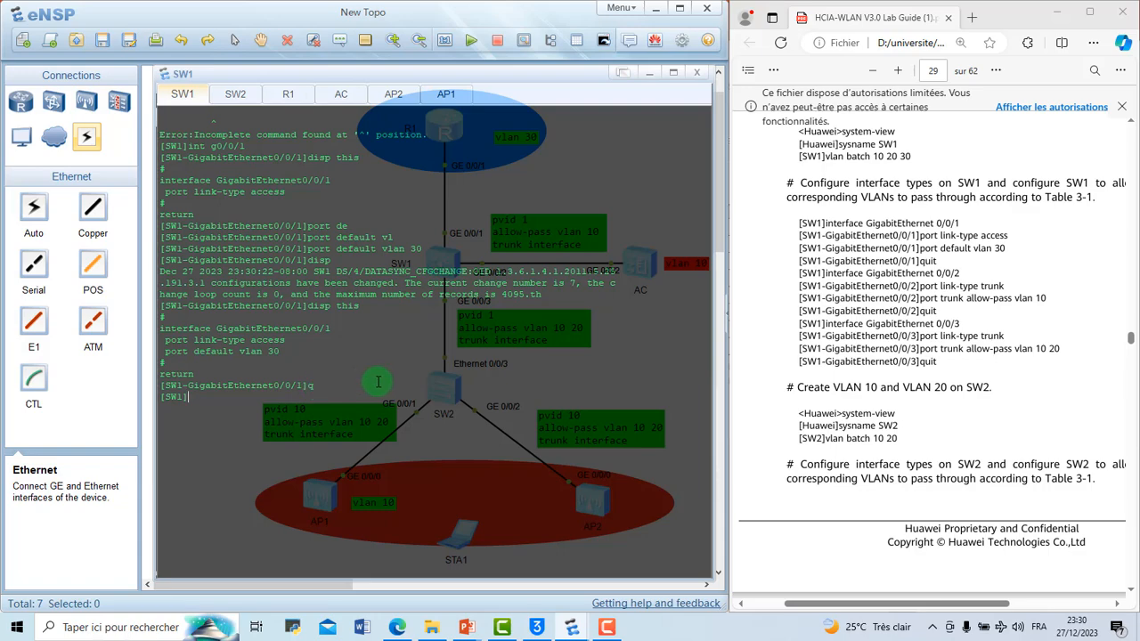
{"action": "right_click", "coordinate": [232, 403]}
{"action": "left_click", "coordinate": [284, 448]}
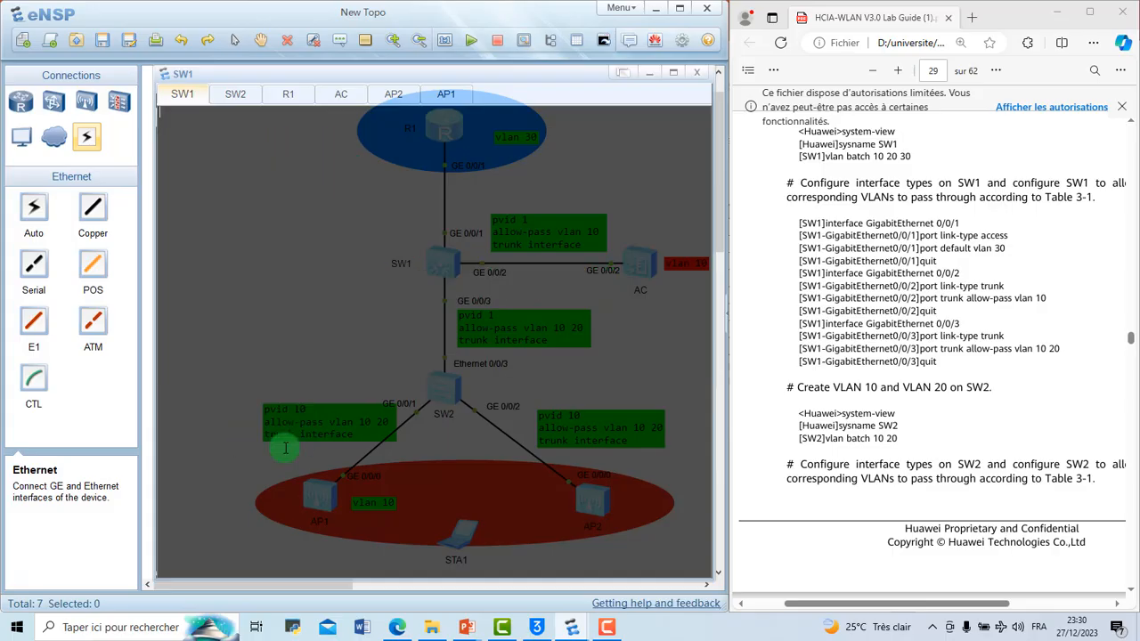
{"action": "key", "text": "Return"}
{"action": "type", "text": "int"}
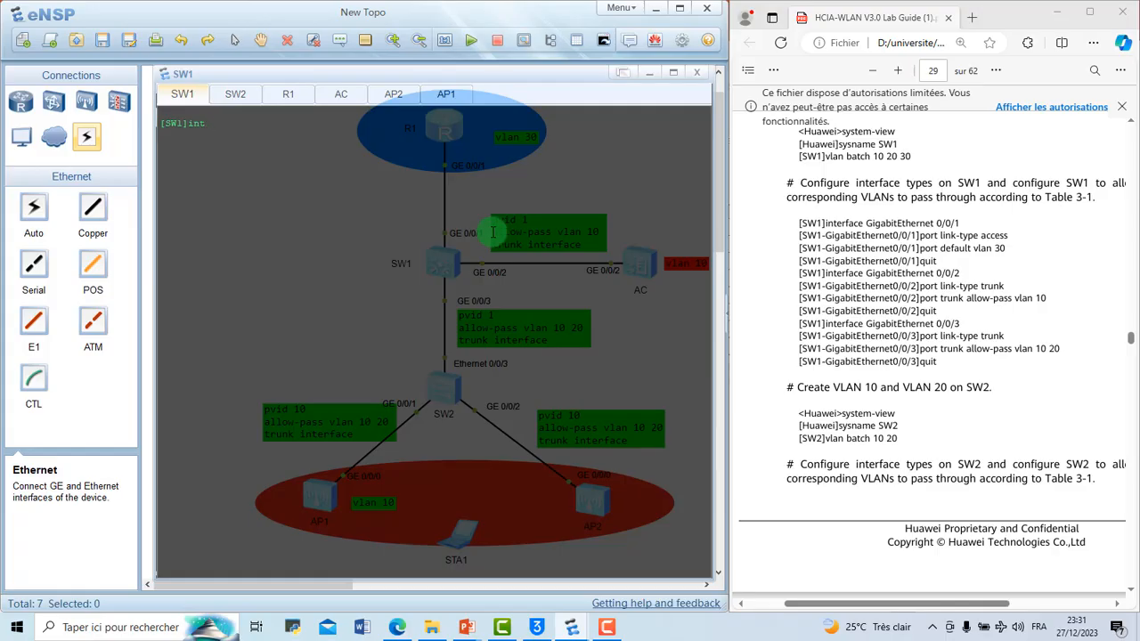
{"action": "type", "text": "g0/0/2"}
{"action": "key", "text": "Return"}
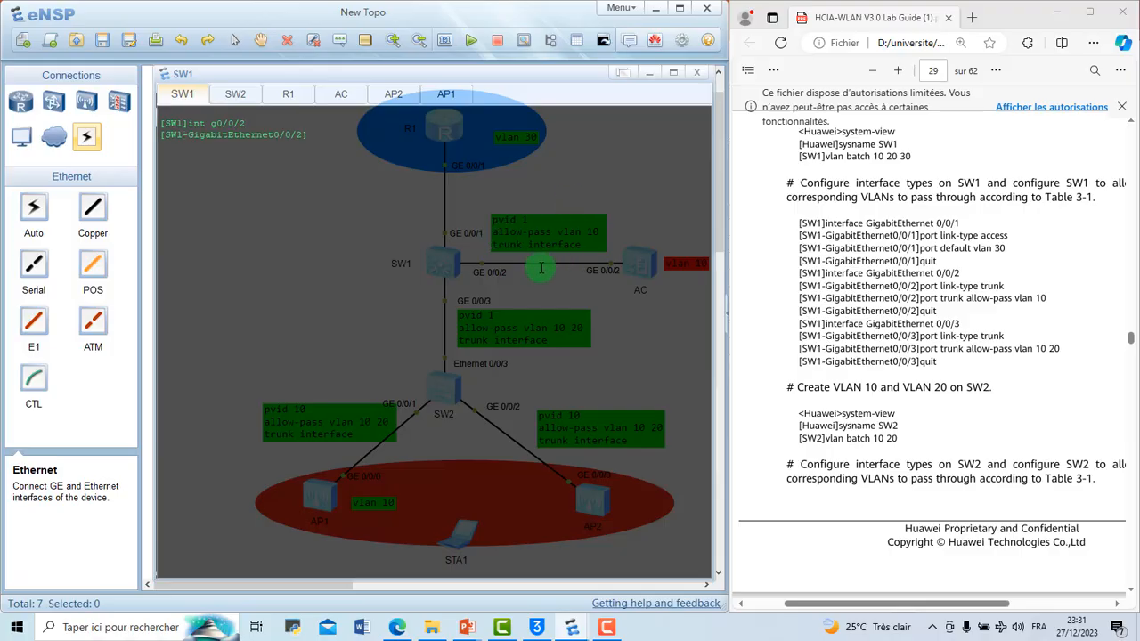
Step: Set the port link type of SW1's GigabitEthernet 0/0/2 to trunk
{"action": "type", "text": "port li"}
{"action": "key", "text": "Tab"}
{"action": "type", "text": "-ty"}
{"action": "key", "text": "Tab"}
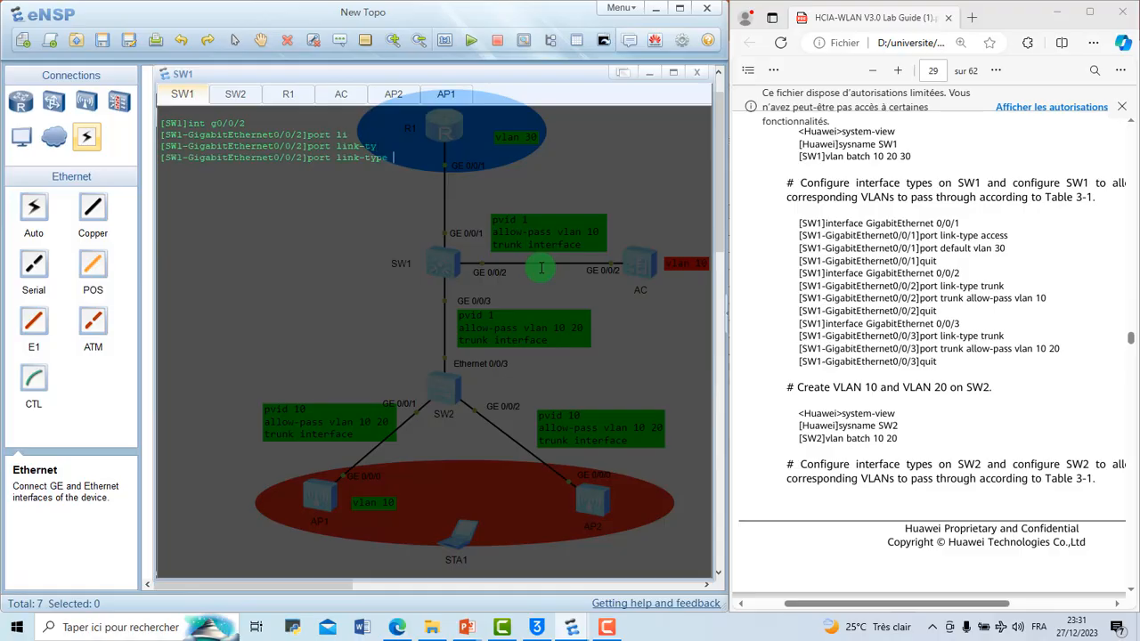
{"action": "type", "text": "tru"}
{"action": "key", "text": "Tab"}
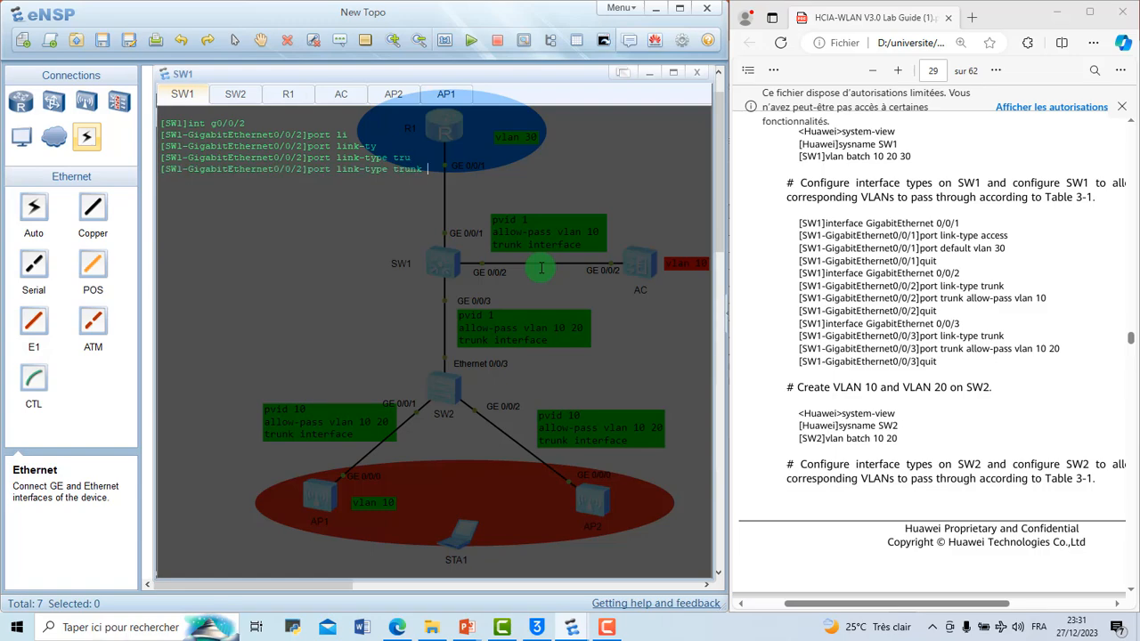
{"action": "key", "text": "Return"}
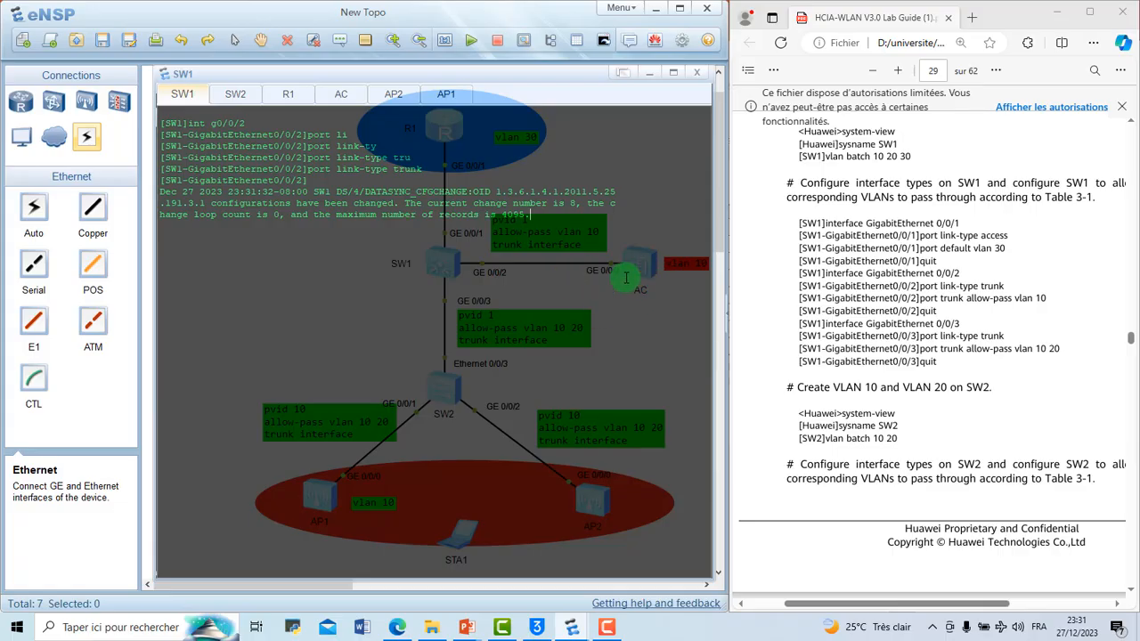
Step: Allow VLAN 10 to pass through the trunk on SW1's GigabitEthernet 0/0/2
{"action": "type", "text": "poart"}
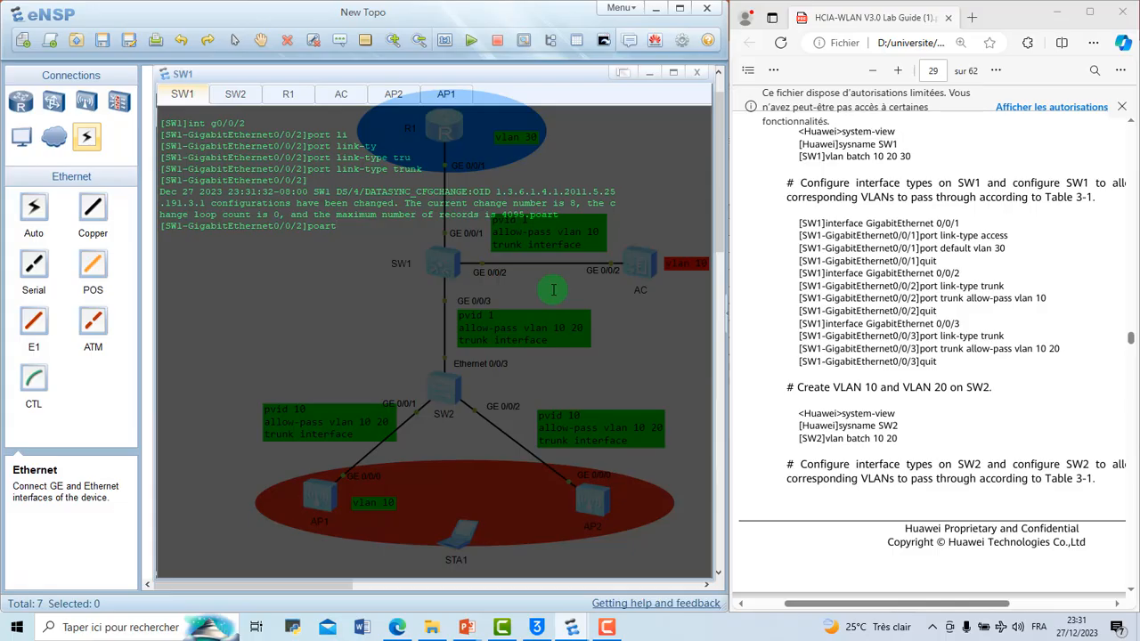
{"action": "key", "text": "BackSpace"}
{"action": "key", "text": "BackSpace"}
{"action": "key", "text": "BackSpace"}
{"action": "type", "text": "rt tr"}
{"action": "key", "text": "Tab"}
{"action": "type", "text": "all"}
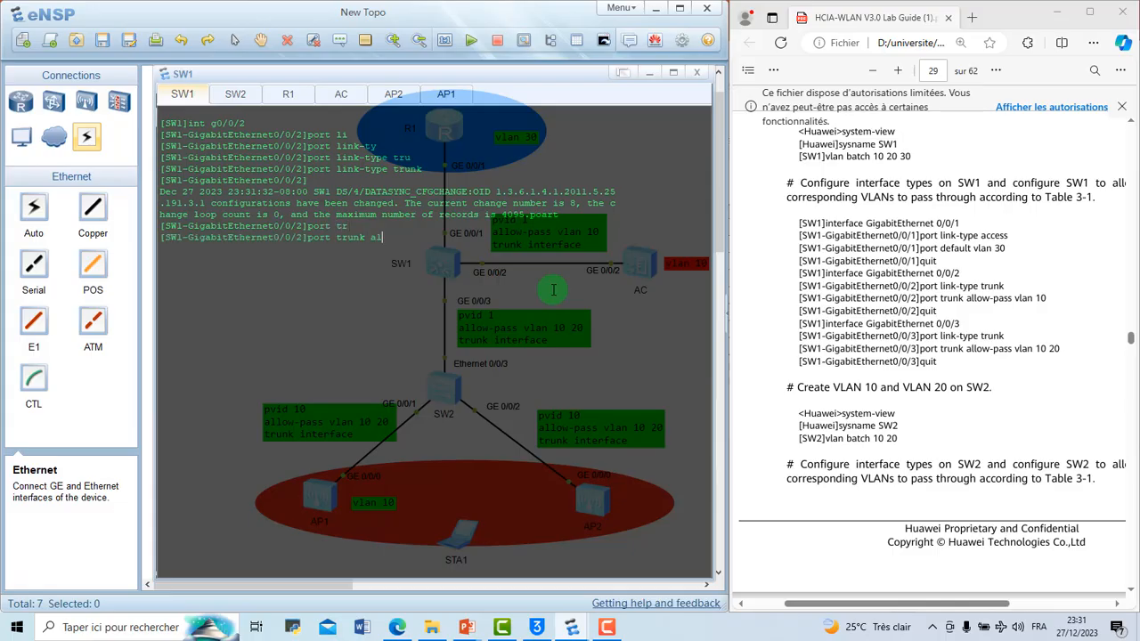
{"action": "key", "text": "Tab"}
{"action": "type", "text": "vl"}
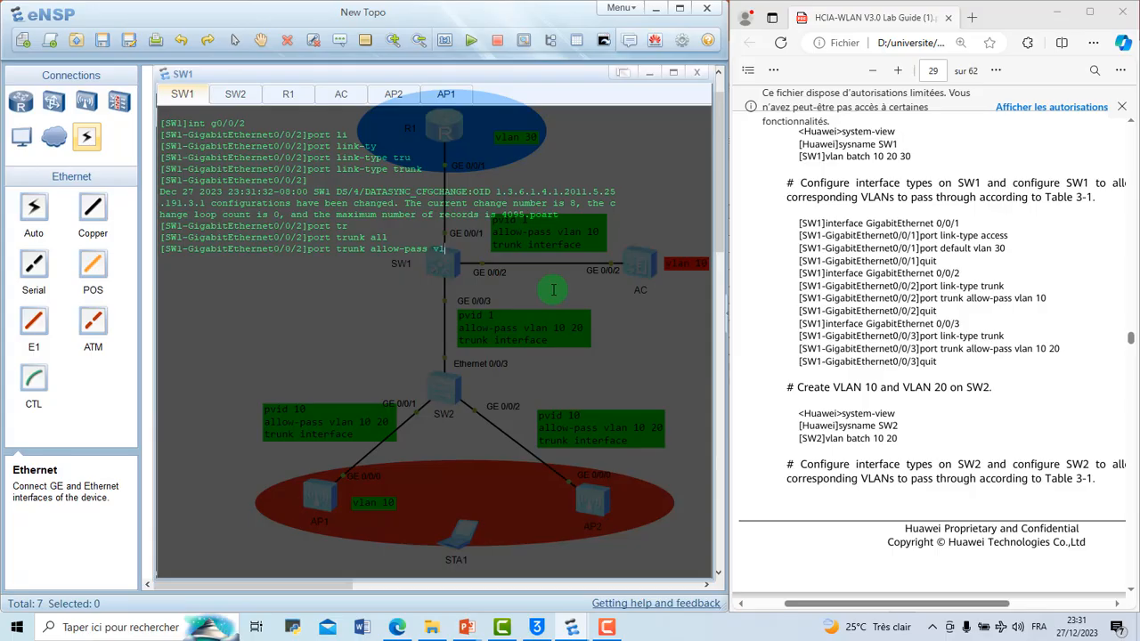
{"action": "key", "text": "Tab"}
{"action": "type", "text": "1"}
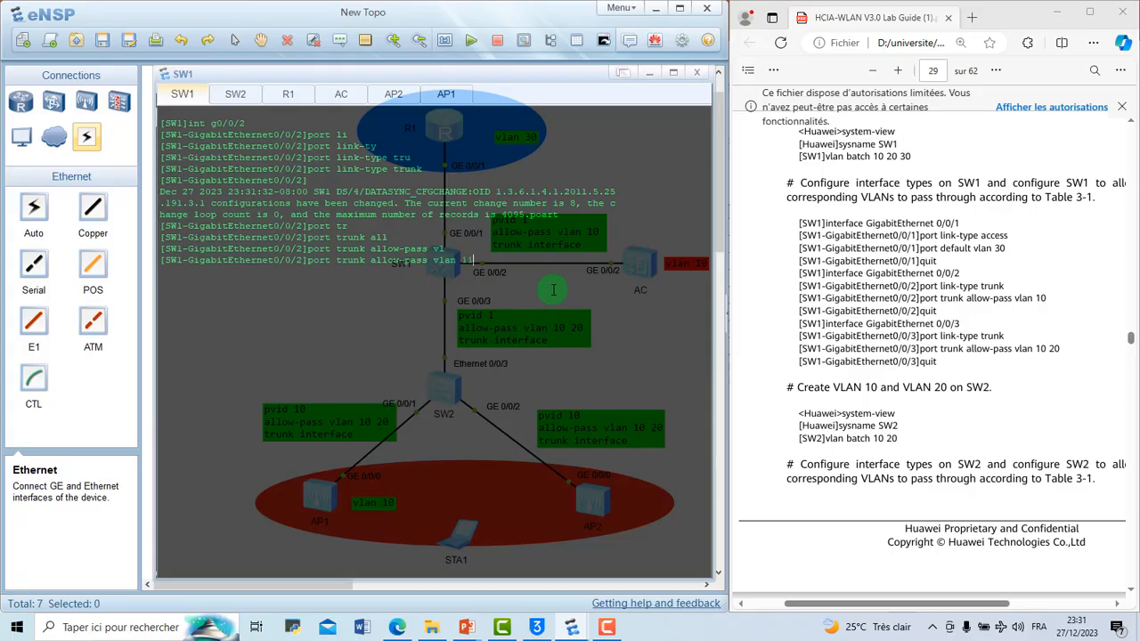
{"action": "type", "text": "0"}
{"action": "key", "text": "Return"}
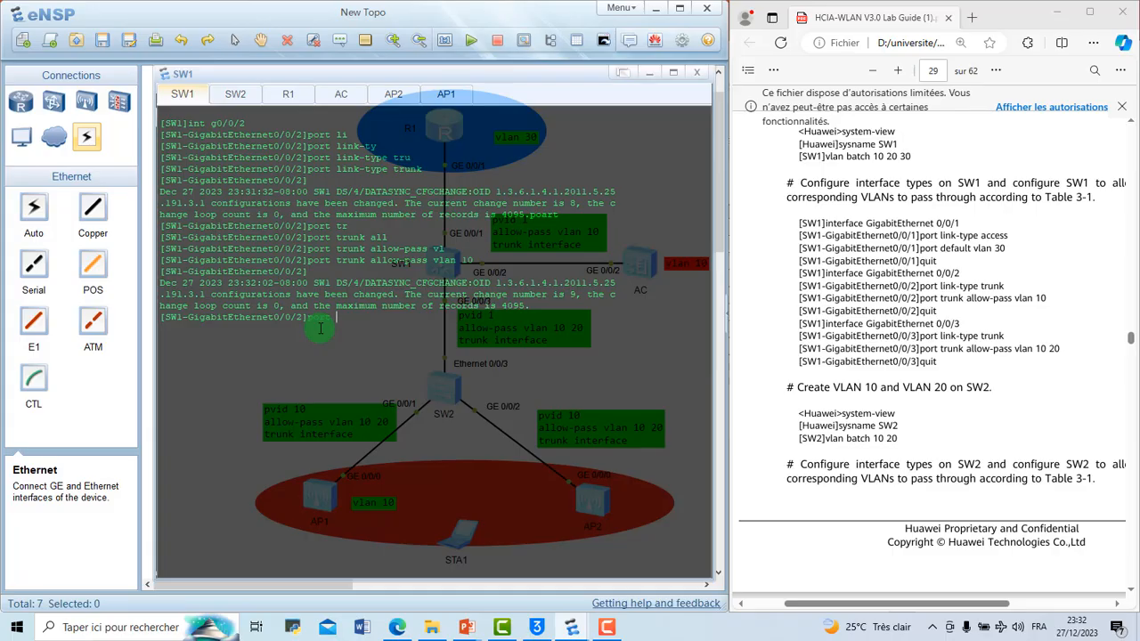
Step: Set the trunk PVID of SW1's GigabitEthernet 0/0/2 to VLAN 1
{"action": "type", "text": "tr"}
{"action": "key", "text": "Tab"}
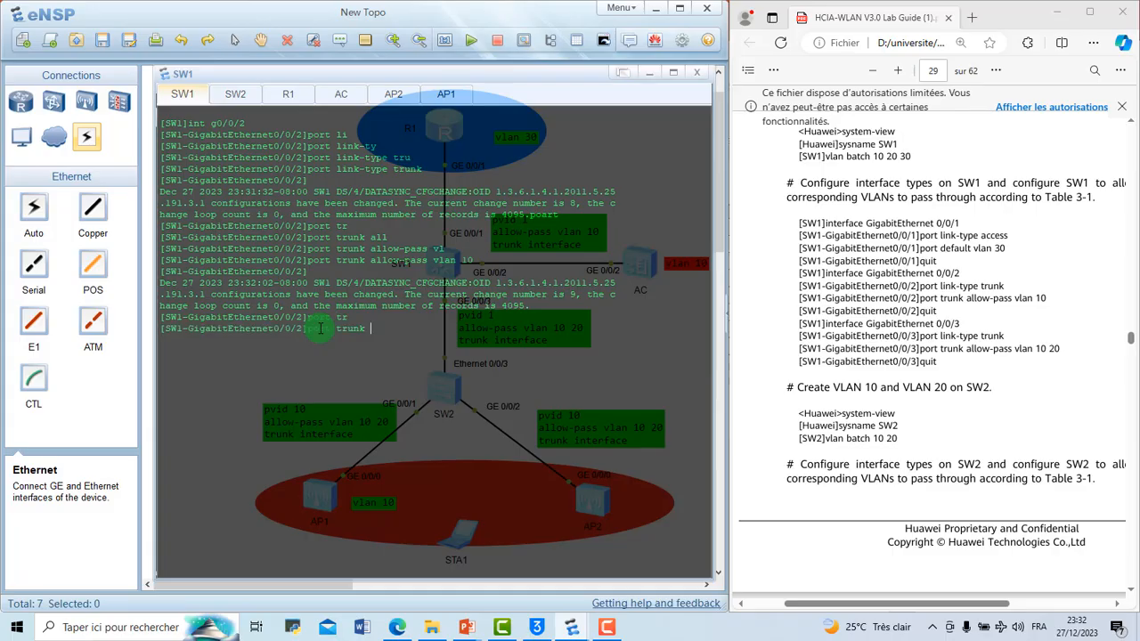
{"action": "type", "text": "pv"}
{"action": "key", "text": "Tab"}
{"action": "type", "text": "v"}
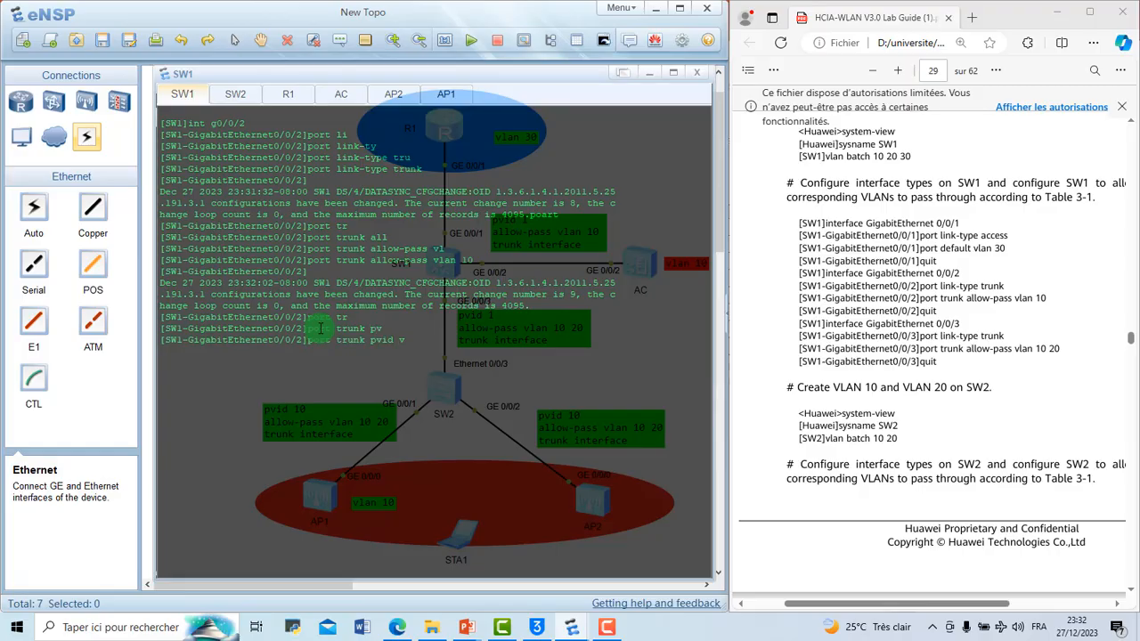
{"action": "key", "text": "Tab"}
{"action": "type", "text": "1"}
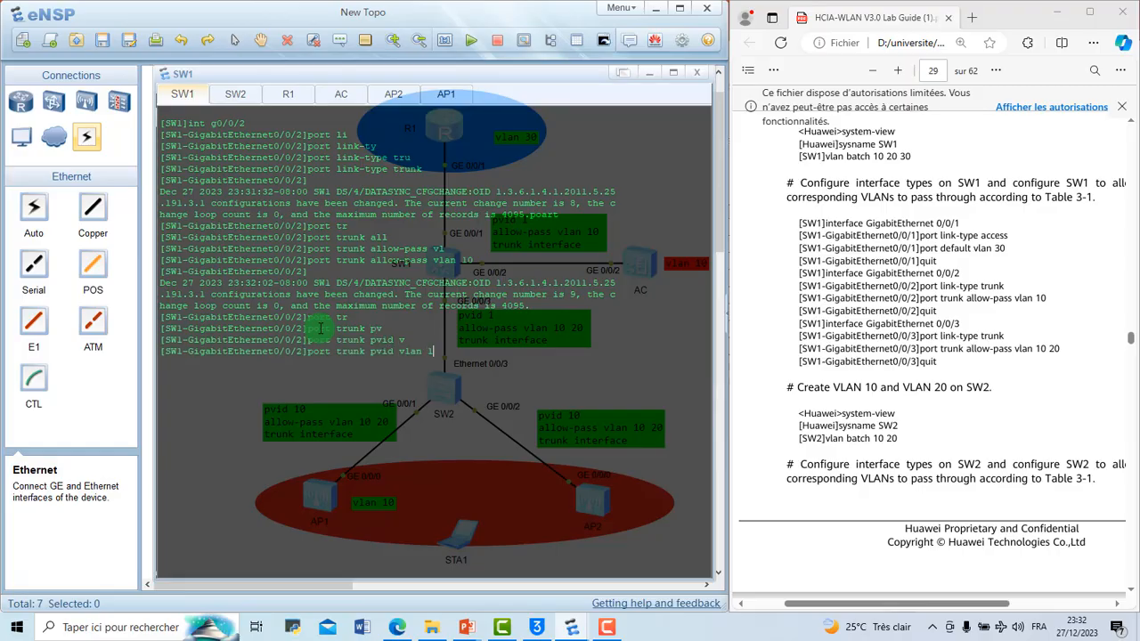
{"action": "key", "text": "Return"}
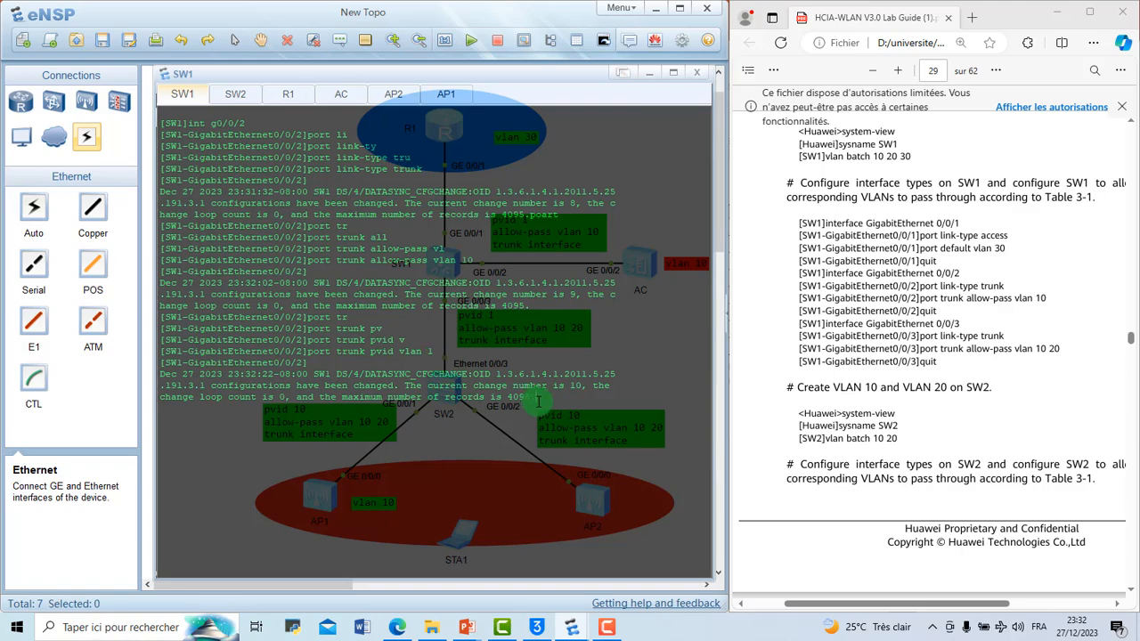
{"action": "key", "text": "Return"}
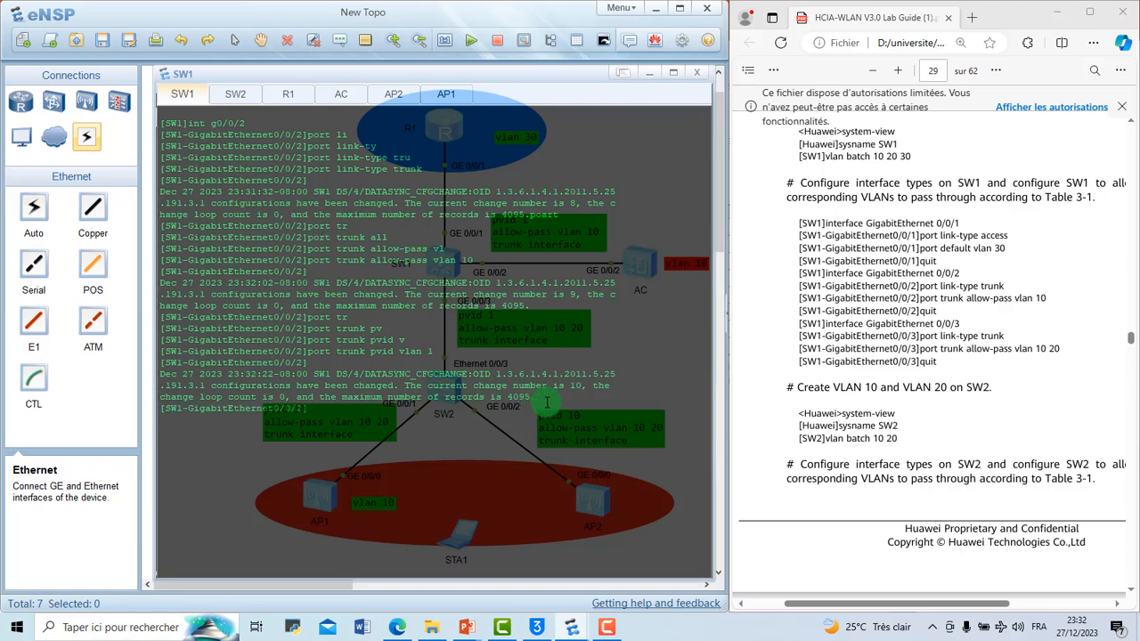
Step: Try to turn off terminal log messages on SW1 with the abbreviated command "u t m"
{"action": "type", "text": "u t m"}
{"action": "key", "text": "Return"}
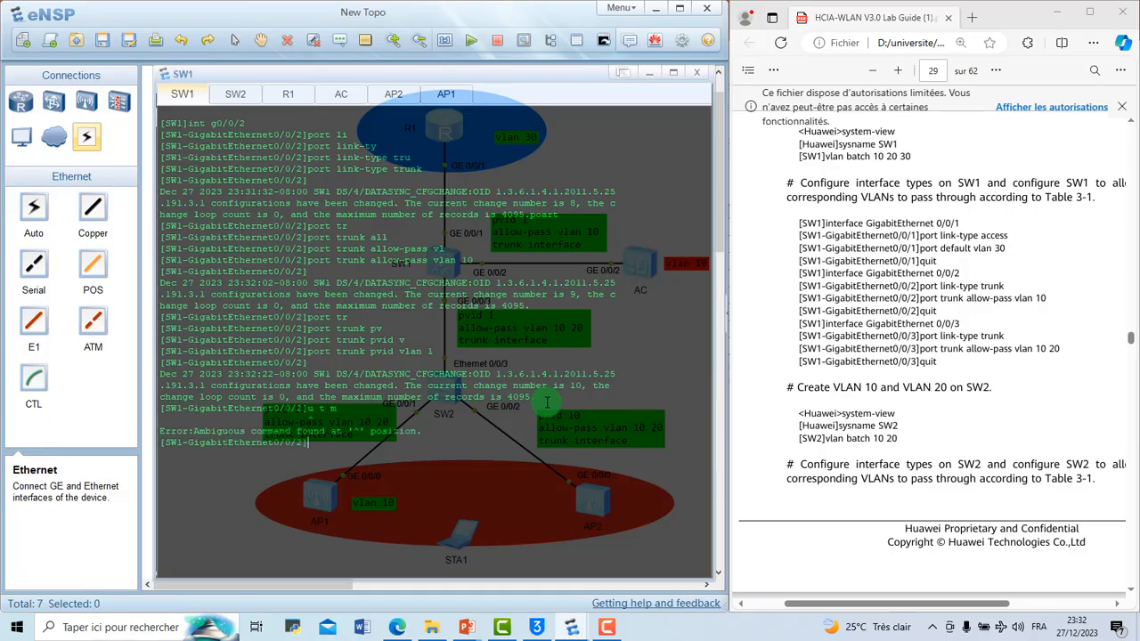
Step: Clear SW1's console output and enter the interface view of GigabitEthernet 0/0/3
{"action": "right_click", "coordinate": [335, 449]}
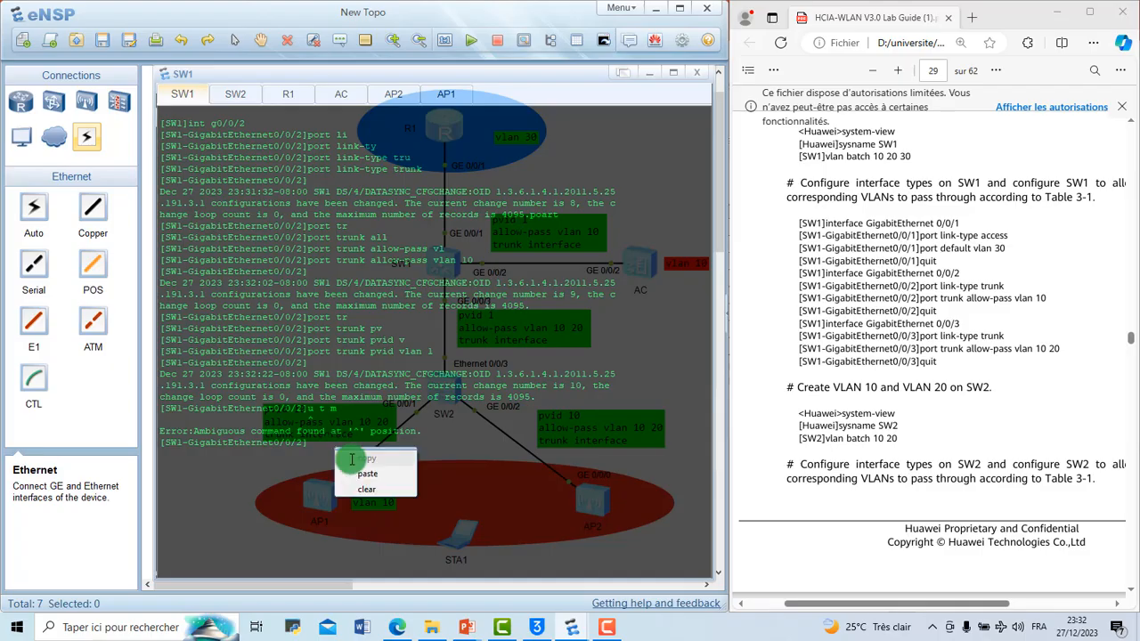
{"action": "left_click", "coordinate": [386, 485]}
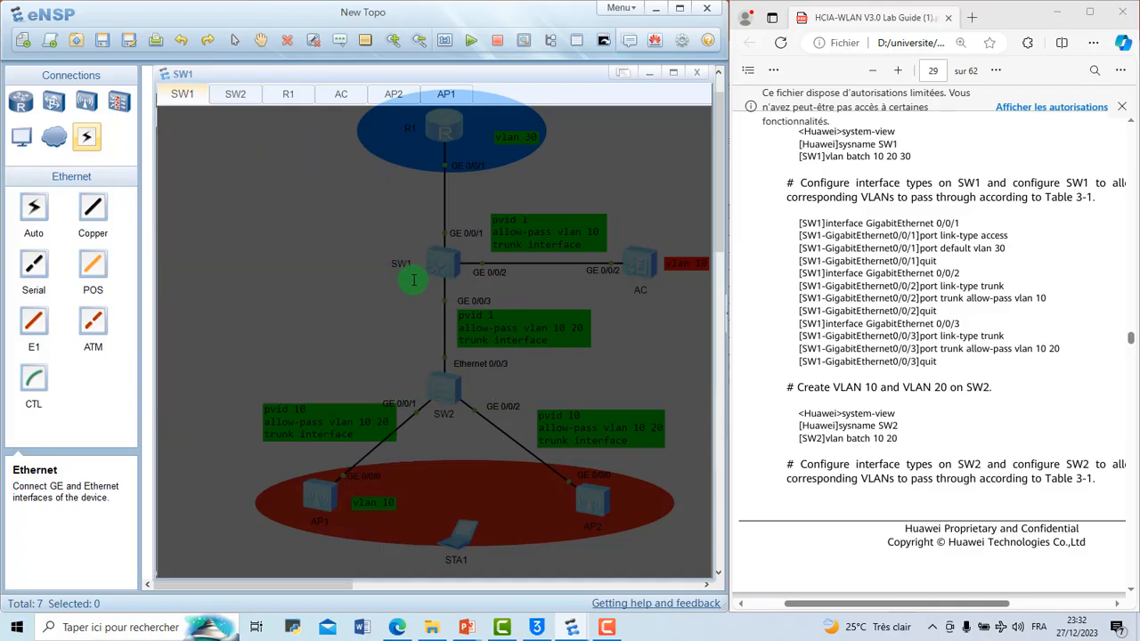
{"action": "key", "text": "Return"}
{"action": "key", "text": "Return"}
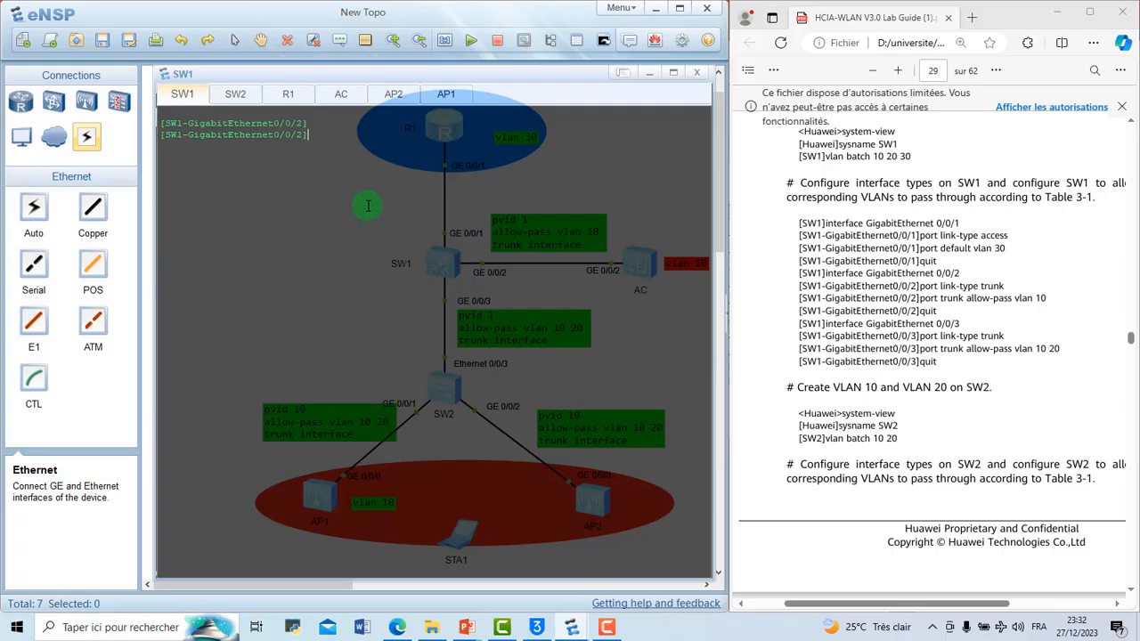
{"action": "type", "text": "int g0/0/3"}
{"action": "key", "text": "Return"}
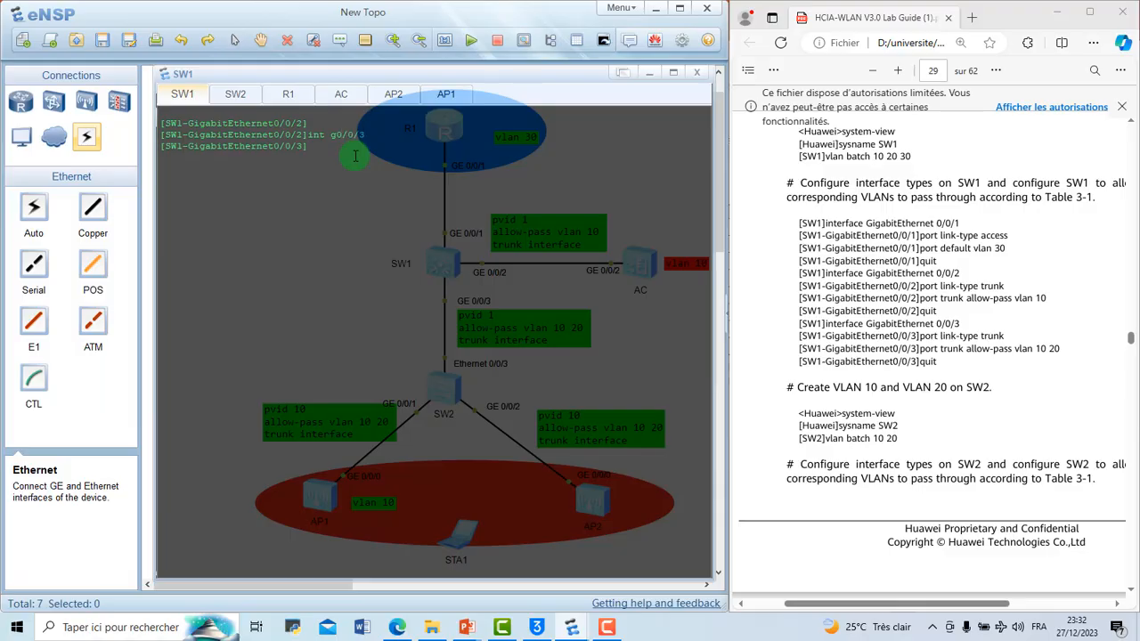
Step: Set the port link type of SW1's GigabitEthernet 0/0/3 to trunk
{"action": "type", "text": "port"}
{"action": "key", "text": "Tab"}
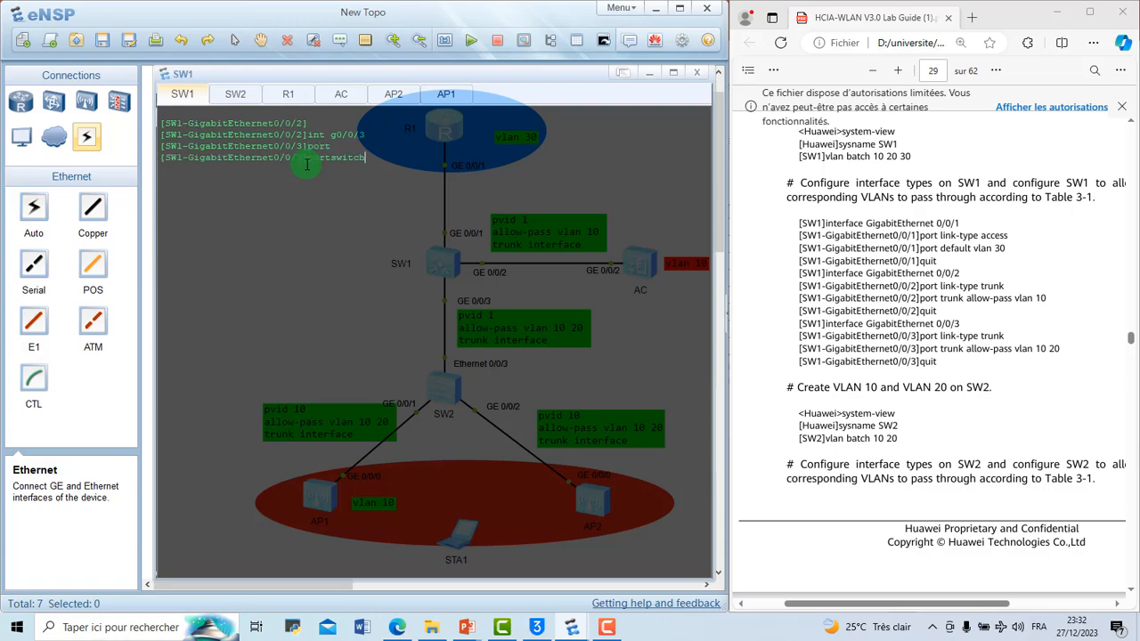
{"action": "key", "text": "BackSpace"}
{"action": "key", "text": "BackSpace"}
{"action": "key", "text": "BackSpace"}
{"action": "key", "text": "BackSpace"}
{"action": "key", "text": "BackSpace"}
{"action": "key", "text": "BackSpace"}
{"action": "type", "text": "lin"}
{"action": "key", "text": "Tab"}
{"action": "type", "text": "t"}
{"action": "key", "text": "Tab"}
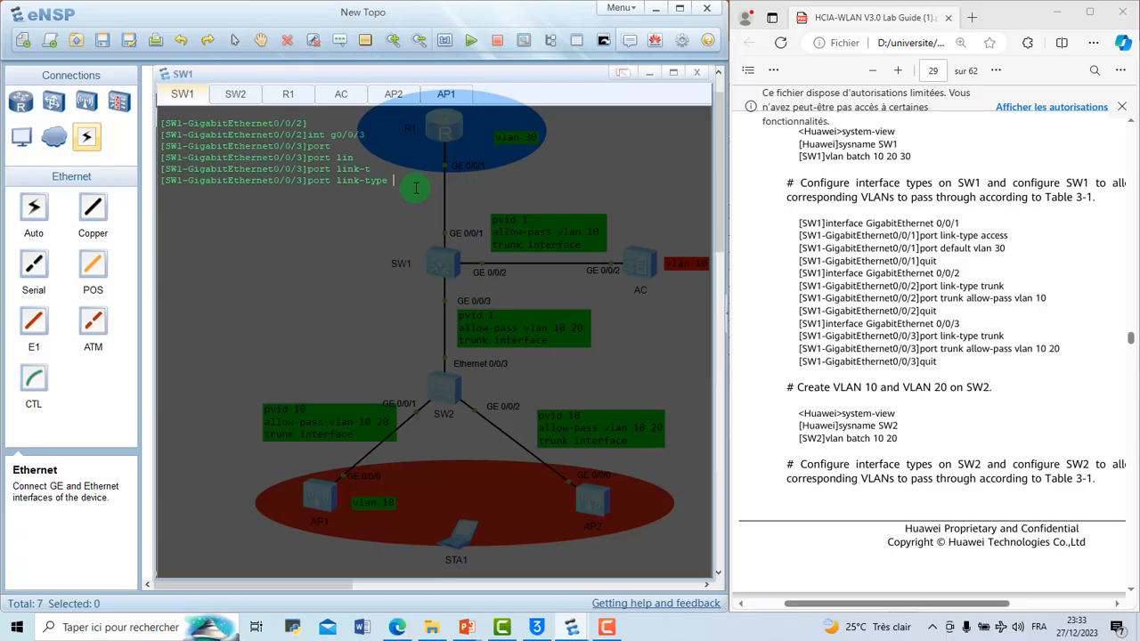
{"action": "key", "text": "Tab"}
{"action": "key", "text": "Return"}
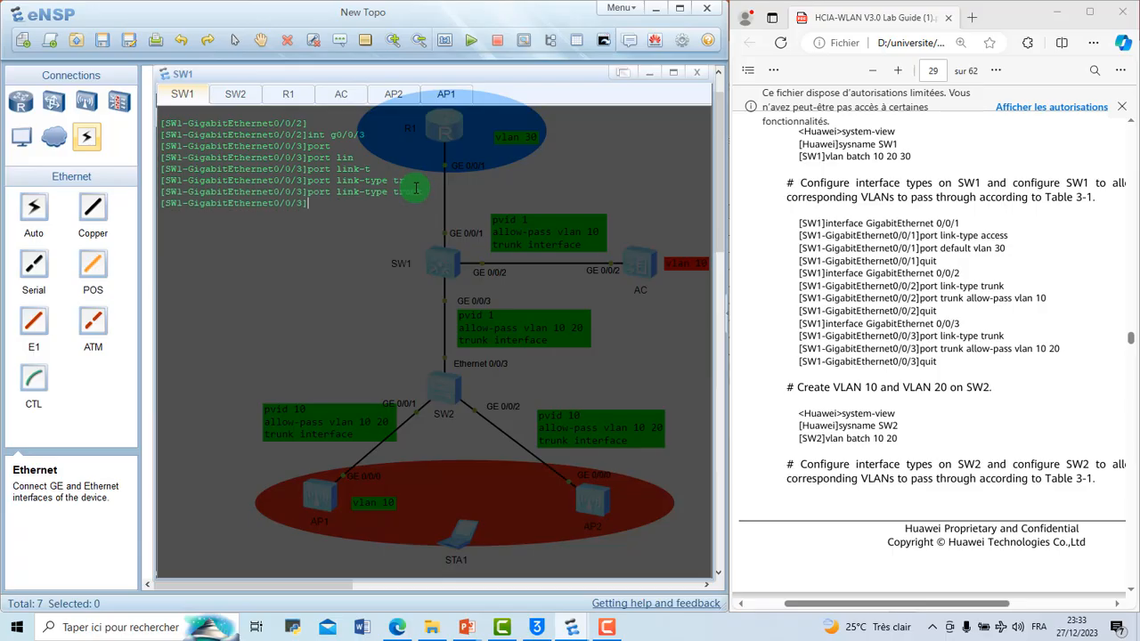
Step: Allow VLANs 10 and 20 through the trunk on SW1's GigabitEthernet 0/0/3, and return to the system view
{"action": "type", "text": "po"}
{"action": "type", "text": "er"}
{"action": "key", "text": "BackSpace"}
{"action": "key", "text": "BackSpace"}
{"action": "key", "text": "BackSpace"}
{"action": "type", "text": "rt"}
{"action": "key", "text": "BackSpace"}
{"action": "key", "text": "BackSpace"}
{"action": "type", "text": "orrt"}
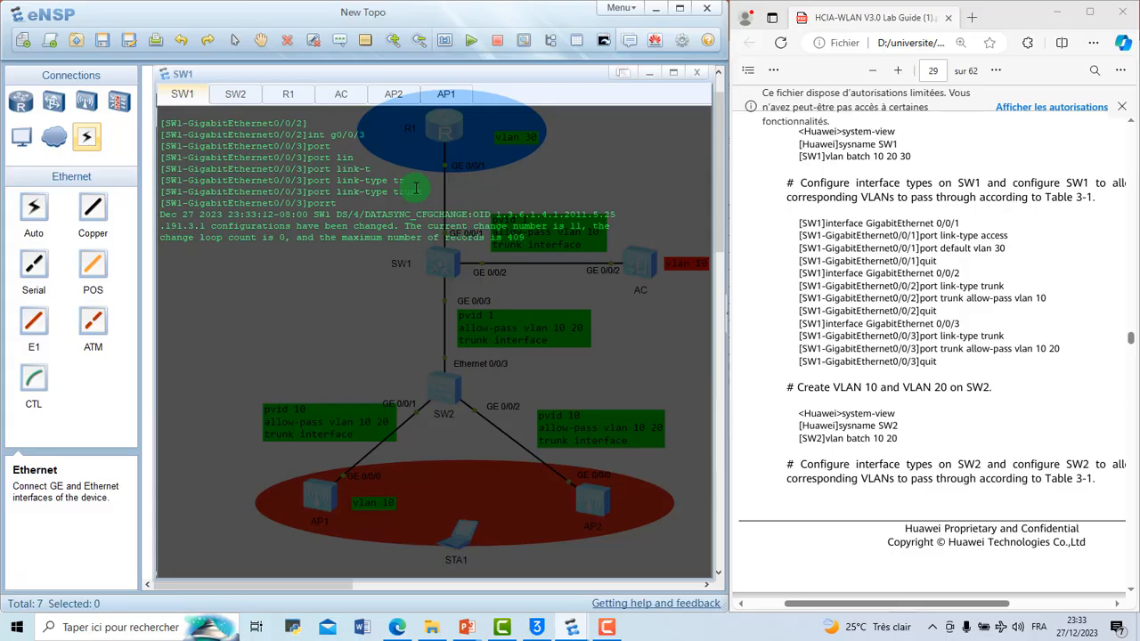
{"action": "key", "text": "BackSpace"}
{"action": "key", "text": "BackSpace"}
{"action": "type", "text": "t tr"}
{"action": "key", "text": "Tab"}
{"action": "type", "text": "all"}
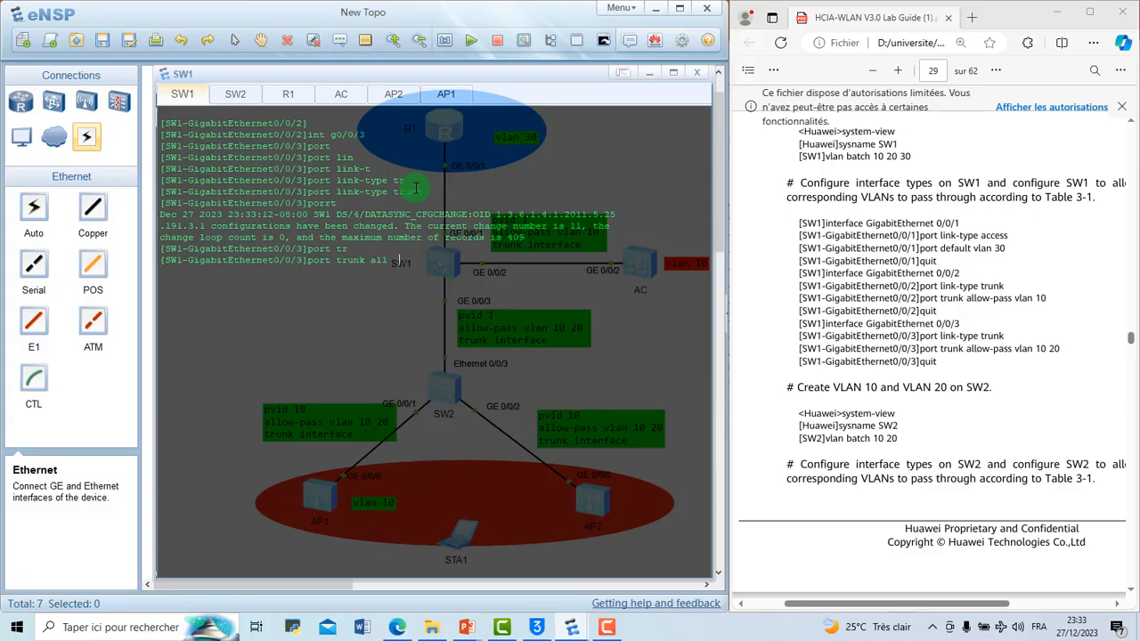
{"action": "key", "text": "Tab"}
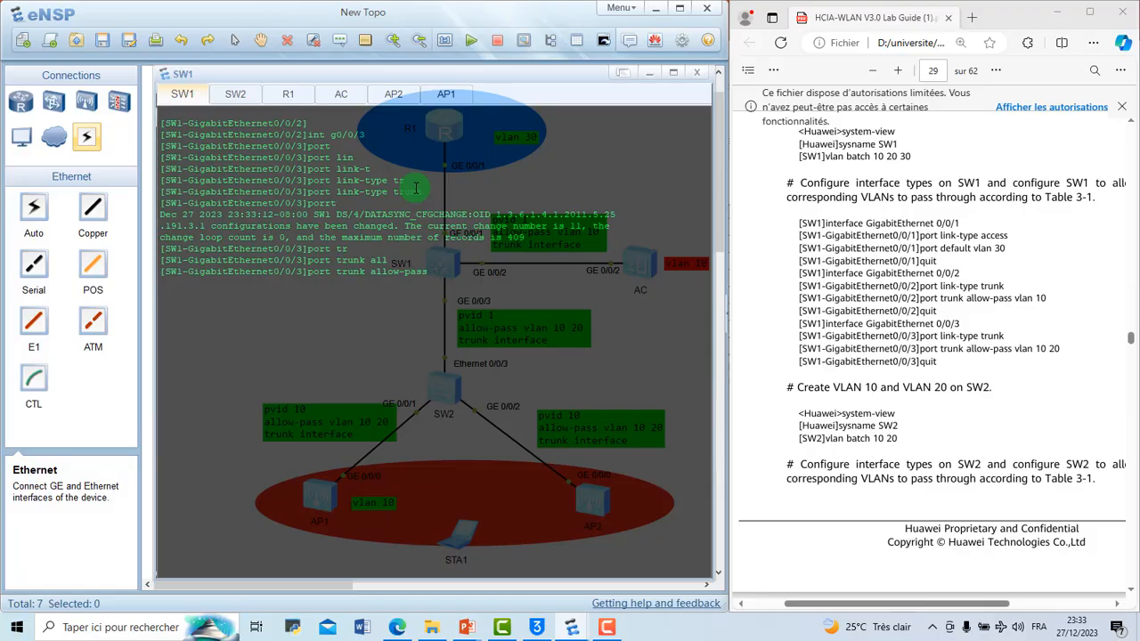
{"action": "type", "text": "vl"}
{"action": "key", "text": "Tab"}
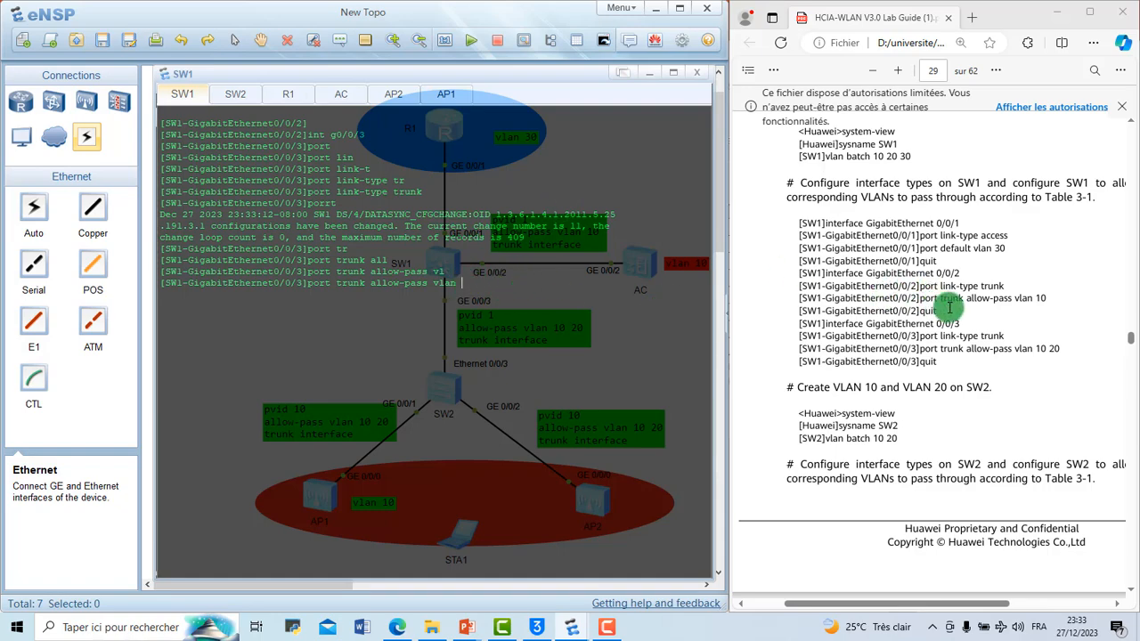
{"action": "scroll", "coordinate": [949, 307], "scroll_direction": "down", "scroll_amount": 1}
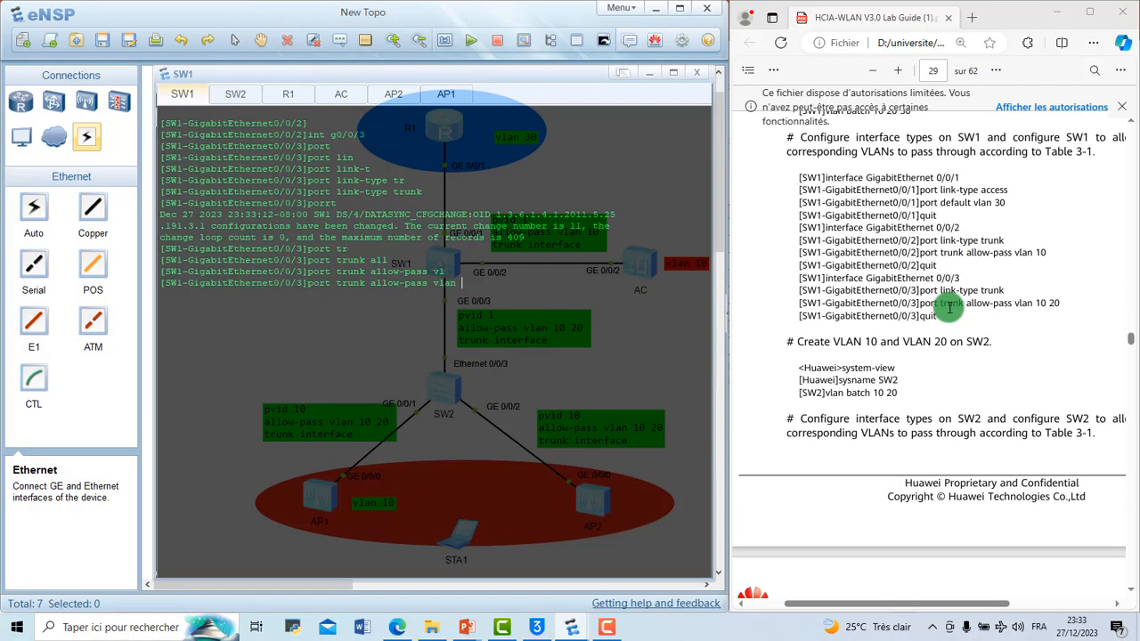
{"action": "type", "text": "1"}
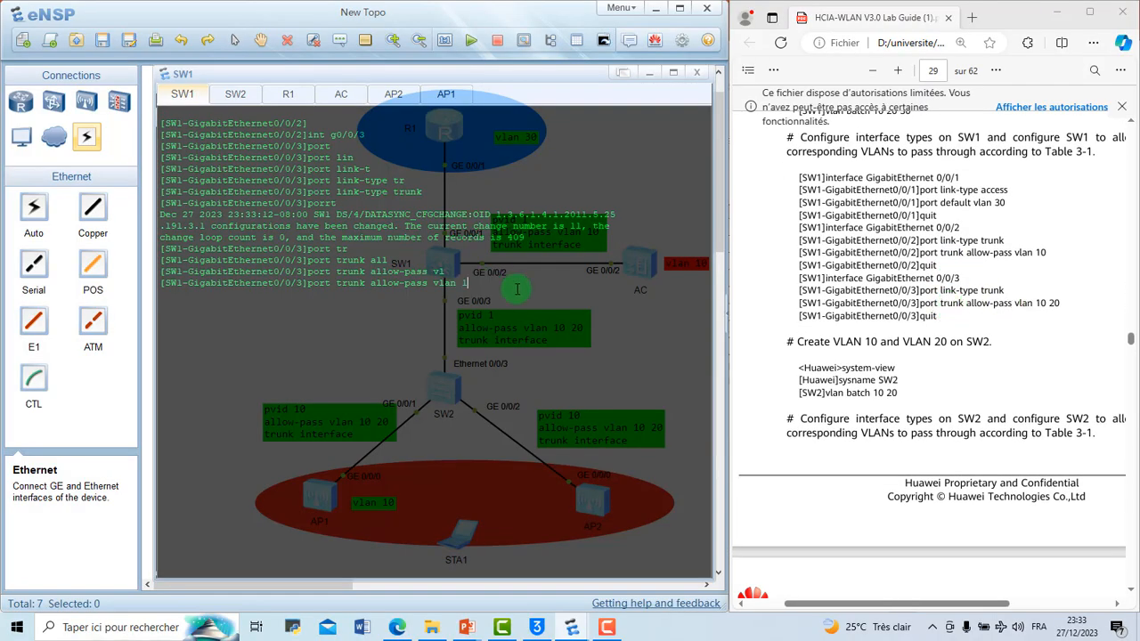
{"action": "type", "text": "0 20"}
{"action": "key", "text": "Return"}
{"action": "type", "text": "q"}
{"action": "key", "text": "Return"}
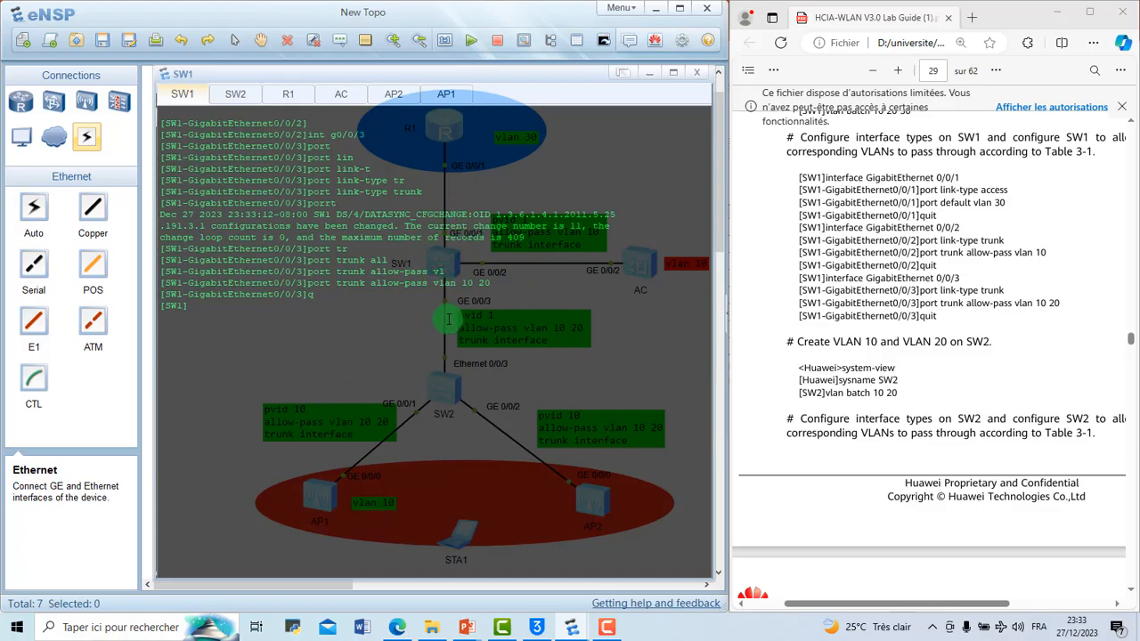
Step: Switch to the second switch's console, enter its system view and name the device SW2
{"action": "left_click", "coordinate": [232, 94]}
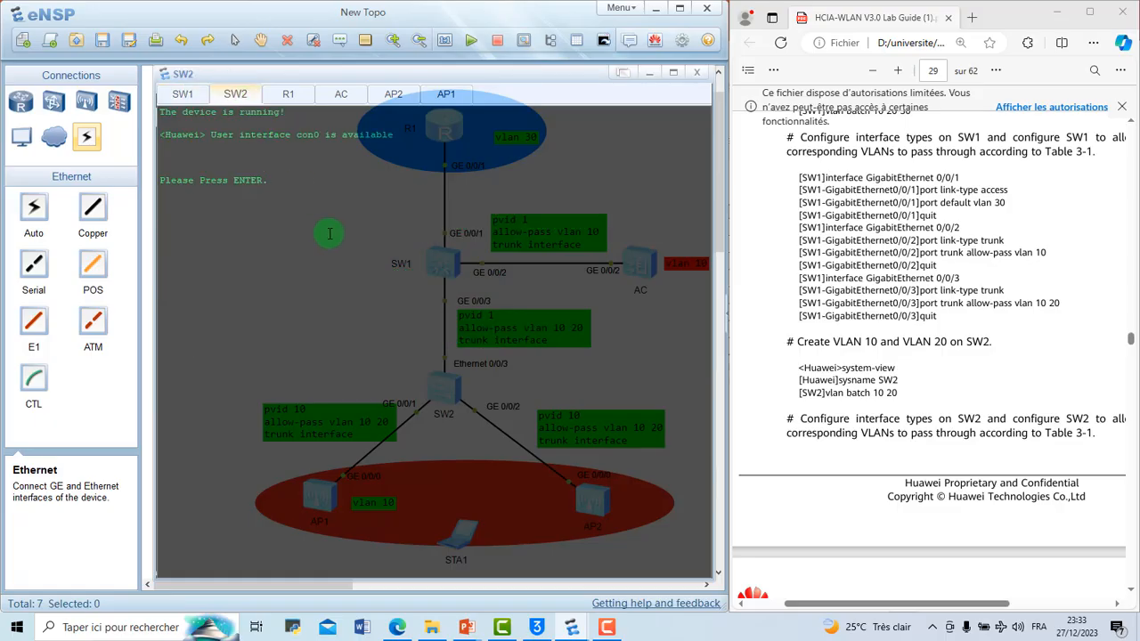
{"action": "key", "text": "Return"}
{"action": "type", "text": "sys"}
{"action": "key", "text": "Return"}
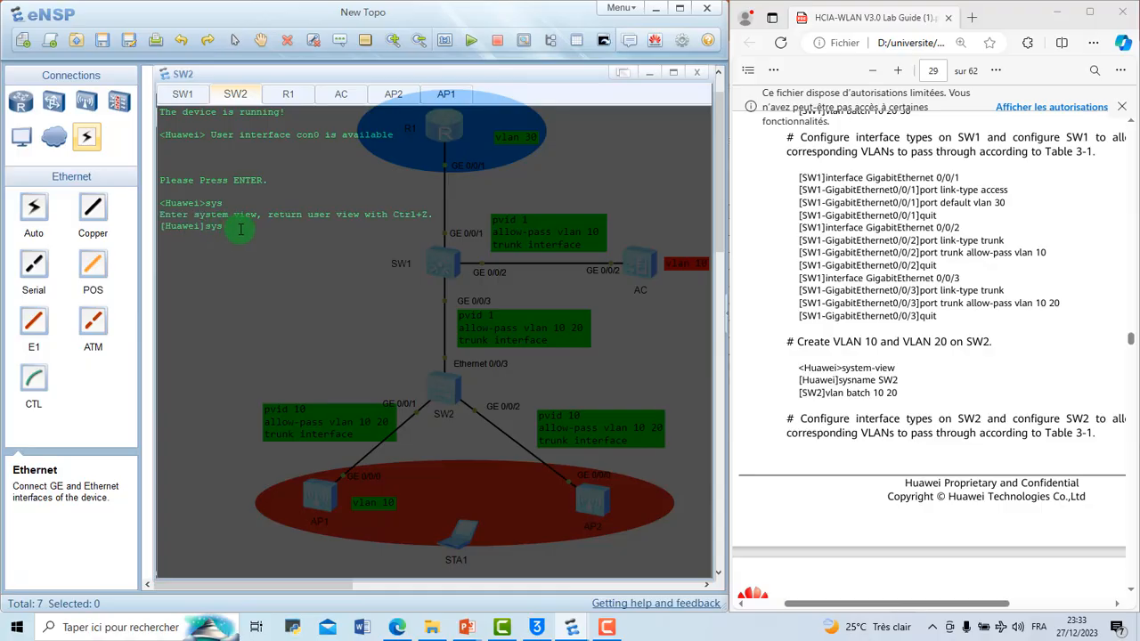
{"action": "type", "text": "sys SW2"}
{"action": "key", "text": "Return"}
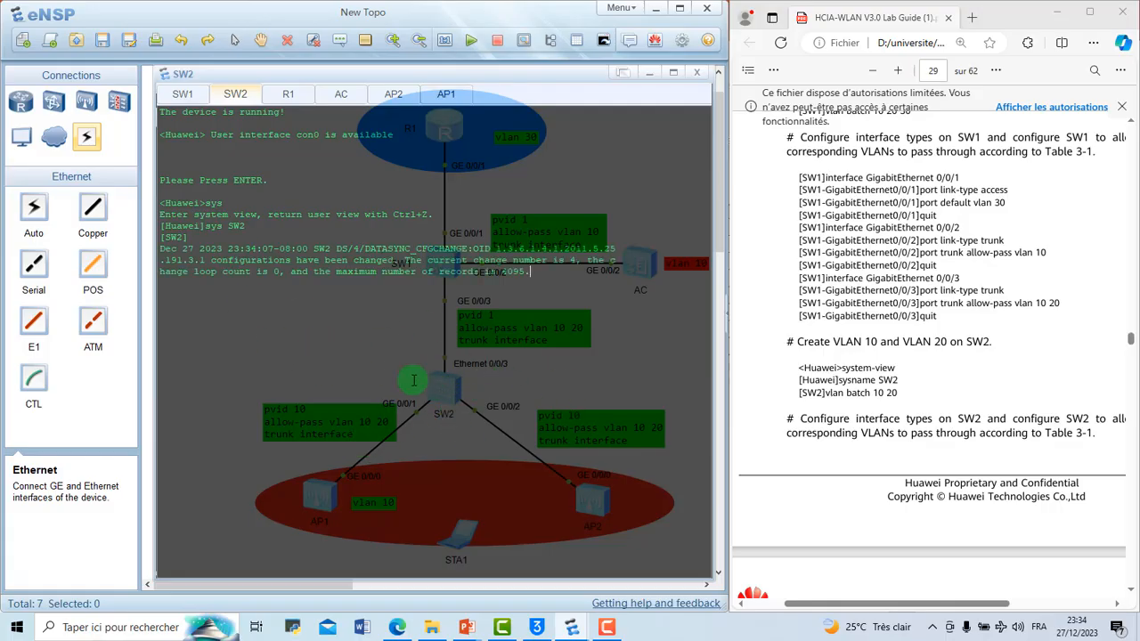
Step: Create VLANs 10 and 20 on SW2 in one batch, following the lab guide
{"action": "scroll", "coordinate": [932, 386], "scroll_direction": "down", "scroll_amount": 3}
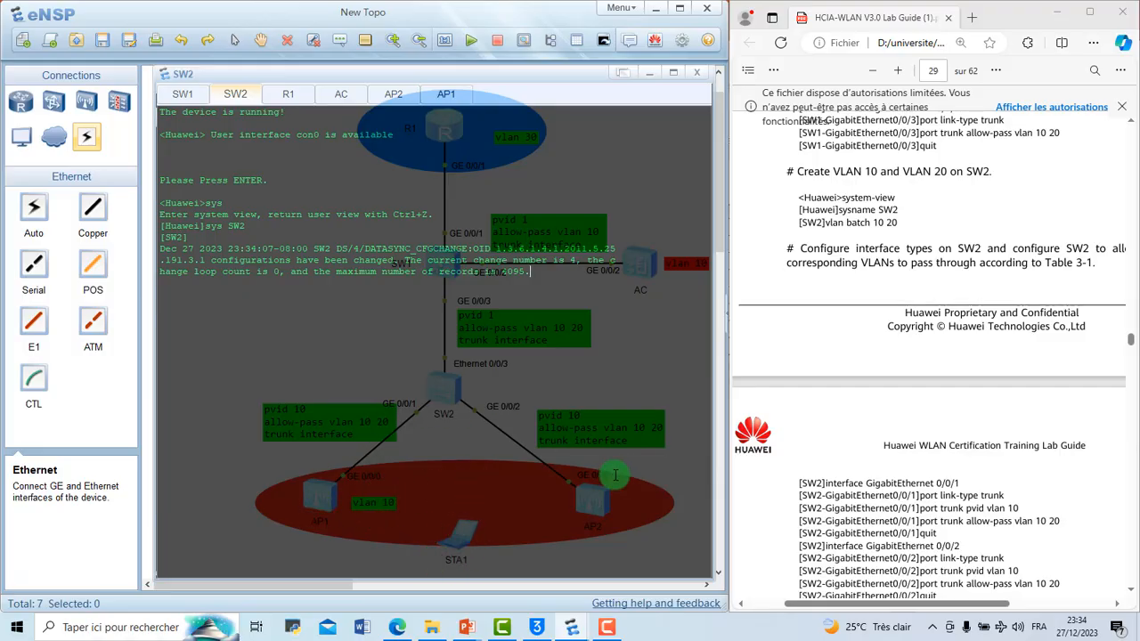
{"action": "key", "text": "Return"}
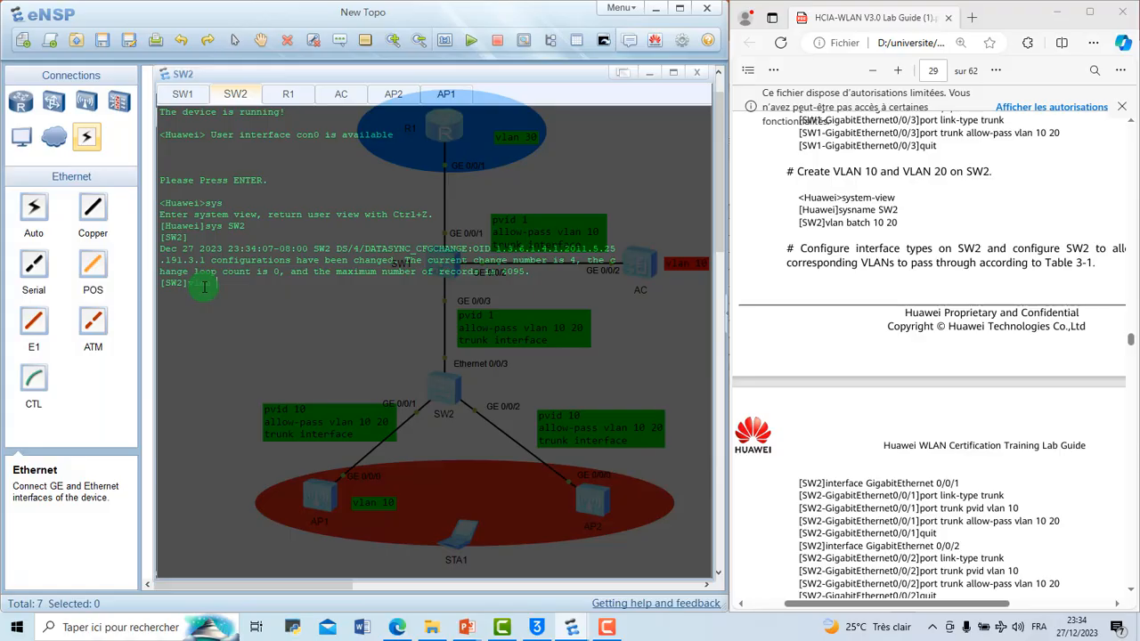
{"action": "type", "text": "batch 10 20"}
{"action": "key", "text": "Return"}
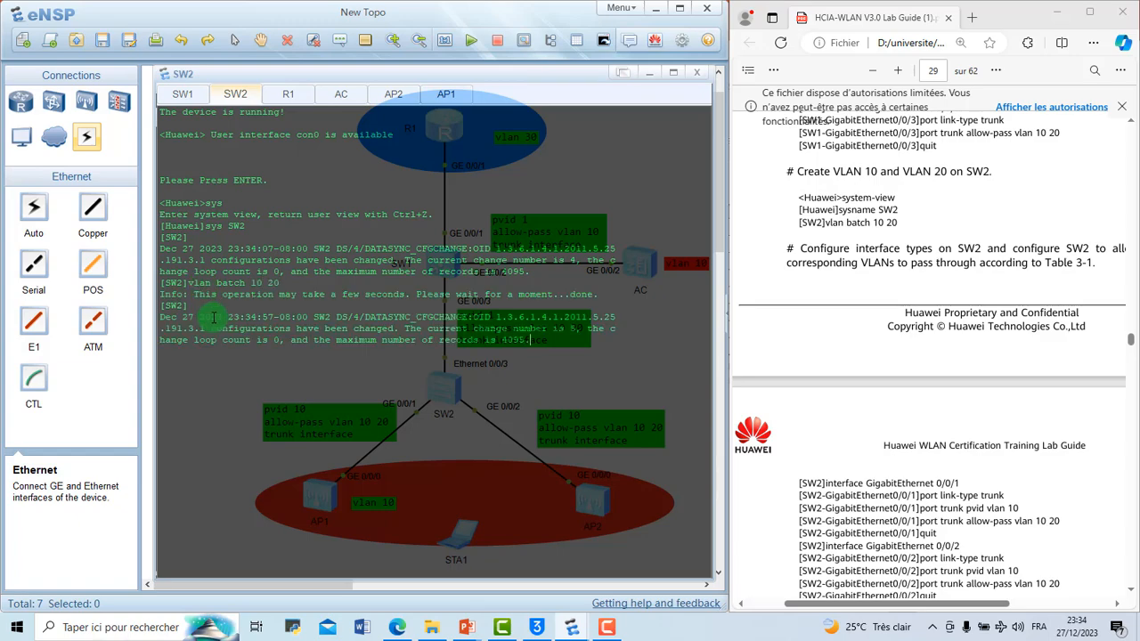
Step: Enter the interface view of GigabitEthernet 0/0/1 on SW2
{"action": "type", "text": "int g0/0/1"}
{"action": "key", "text": "Return"}
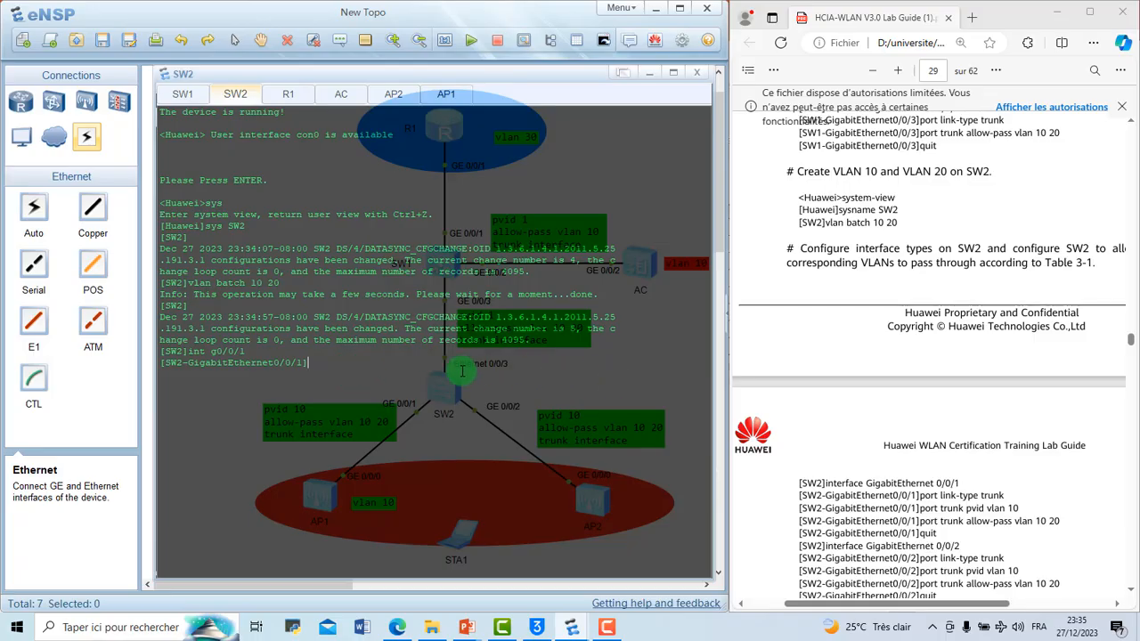
Step: Set the link type of GigabitEthernet 0/0/1 on SW2 to trunk
{"action": "key", "text": "Return"}
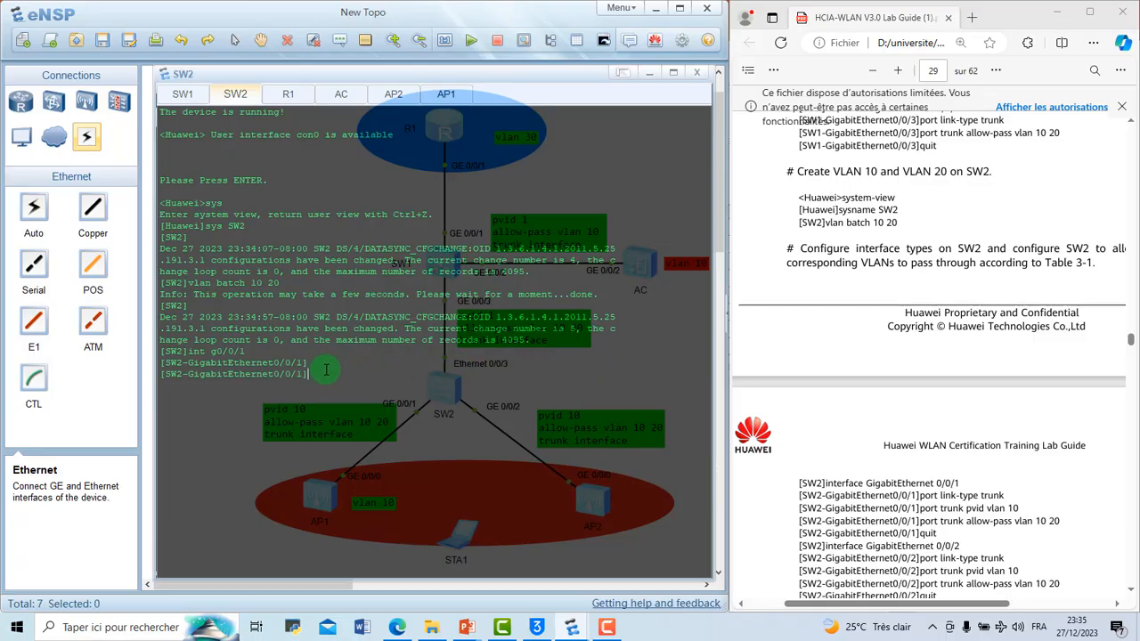
{"action": "type", "text": "p"}
{"action": "key", "text": "Tab"}
{"action": "type", "text": "lin"}
{"action": "key", "text": "Tab"}
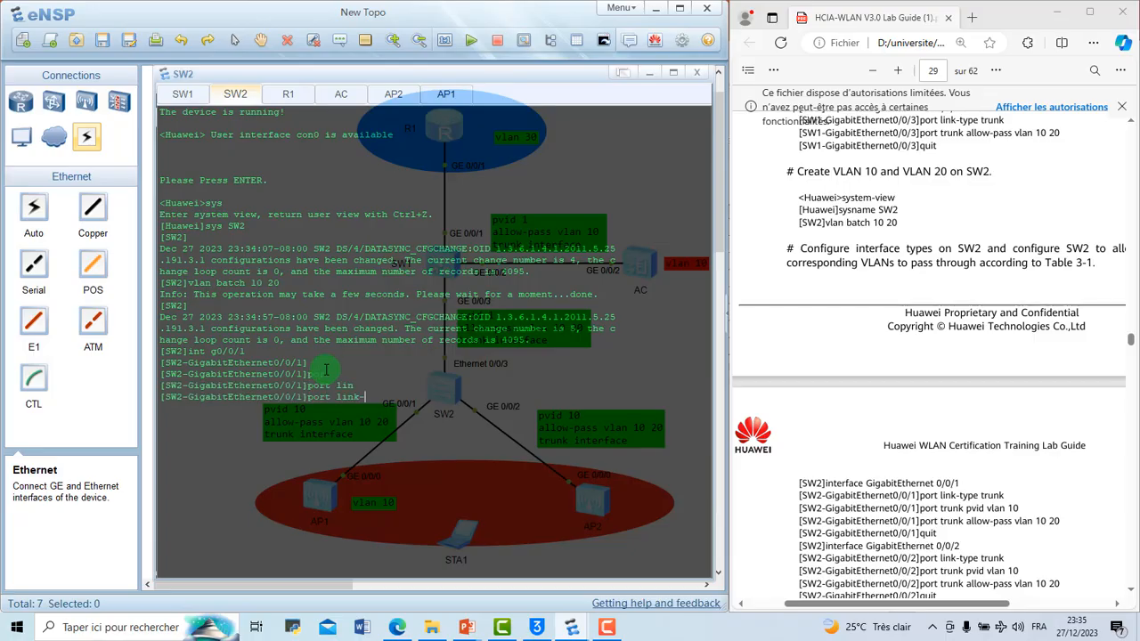
{"action": "type", "text": "t"}
{"action": "key", "text": "Tab"}
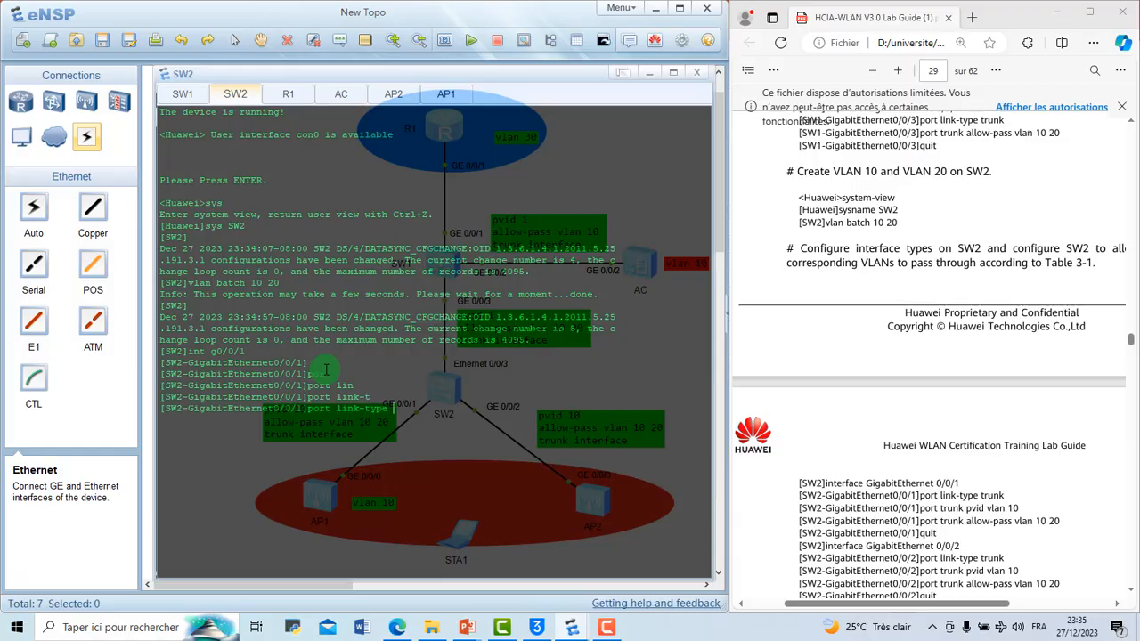
{"action": "type", "text": "tr"}
{"action": "key", "text": "Tab"}
{"action": "key", "text": "Return"}
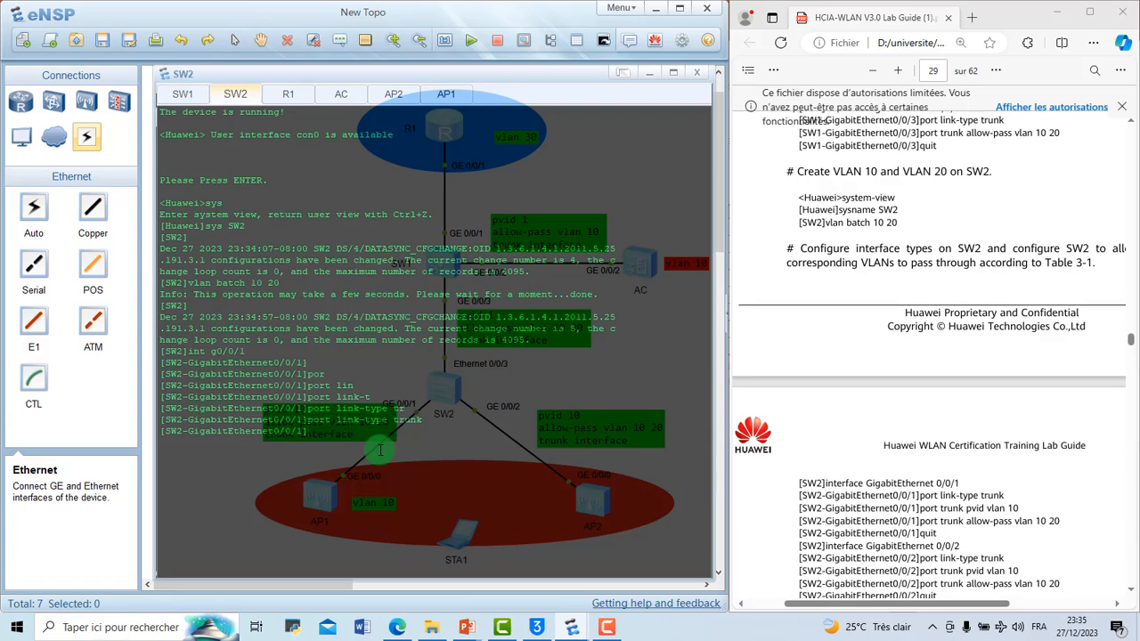
Step: Allow VLANs 10 and 20 to pass through the trunk on SW2's GigabitEthernet 0/0/1
{"action": "type", "text": "port tr"}
{"action": "key", "text": "Tab"}
{"action": "type", "text": "a"}
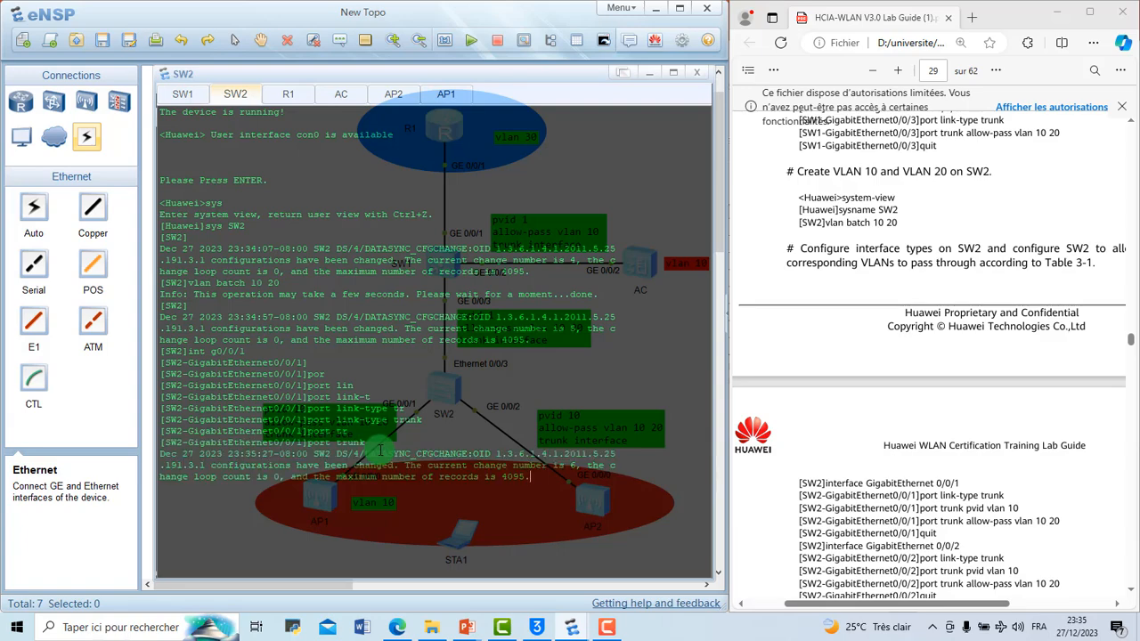
{"action": "key", "text": "Tab"}
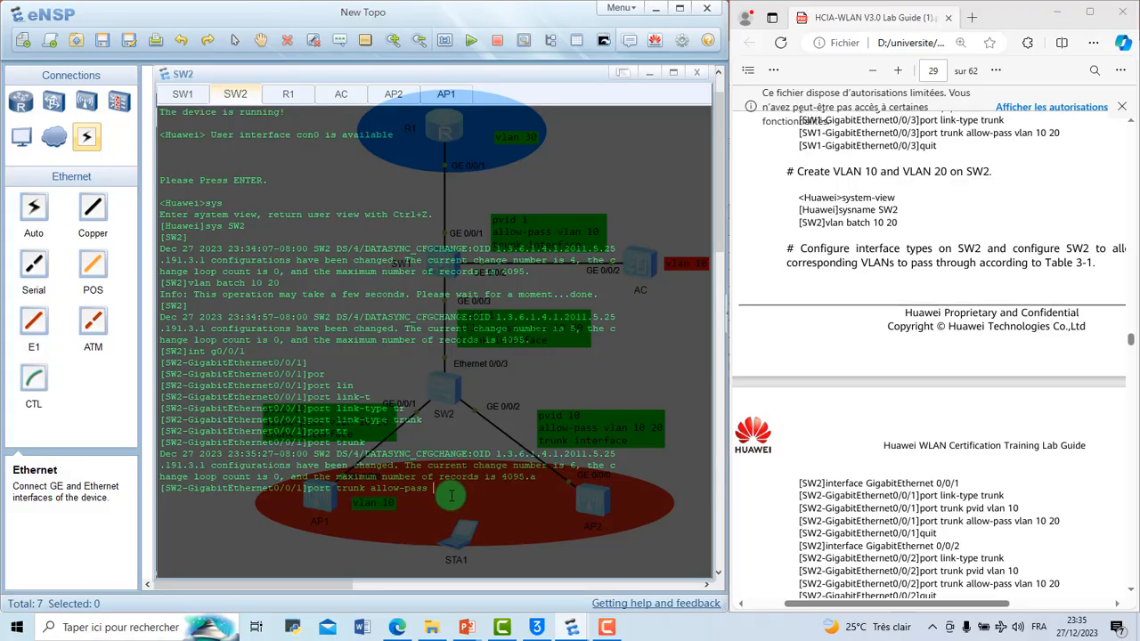
{"action": "type", "text": "v"}
{"action": "key", "text": "Tab"}
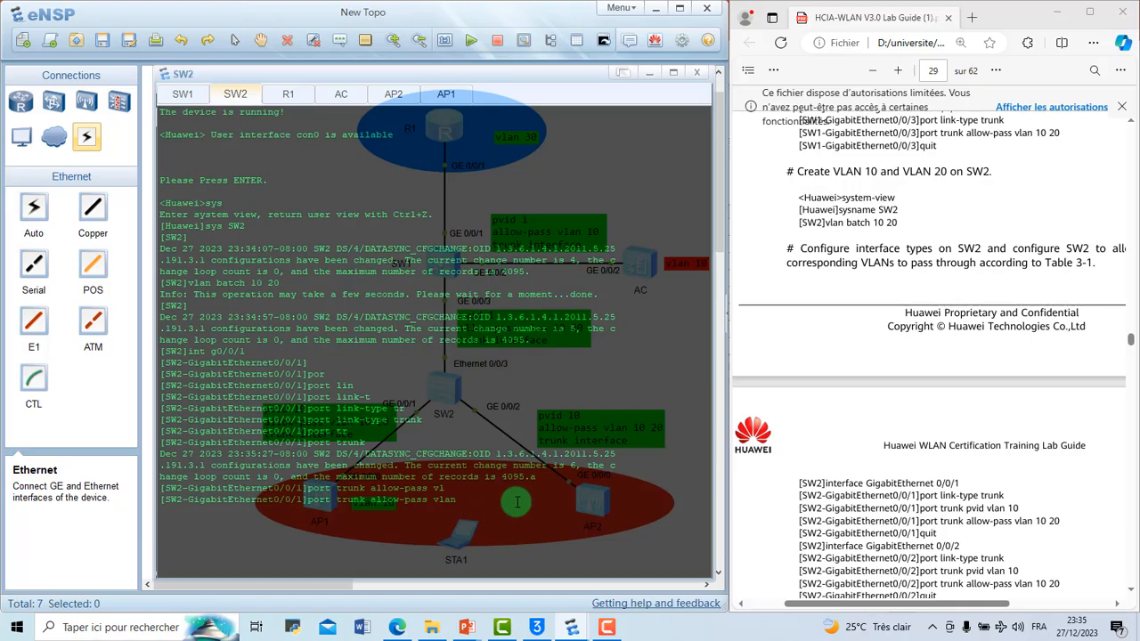
{"action": "type", "text": "10 20"}
{"action": "key", "text": "Return"}
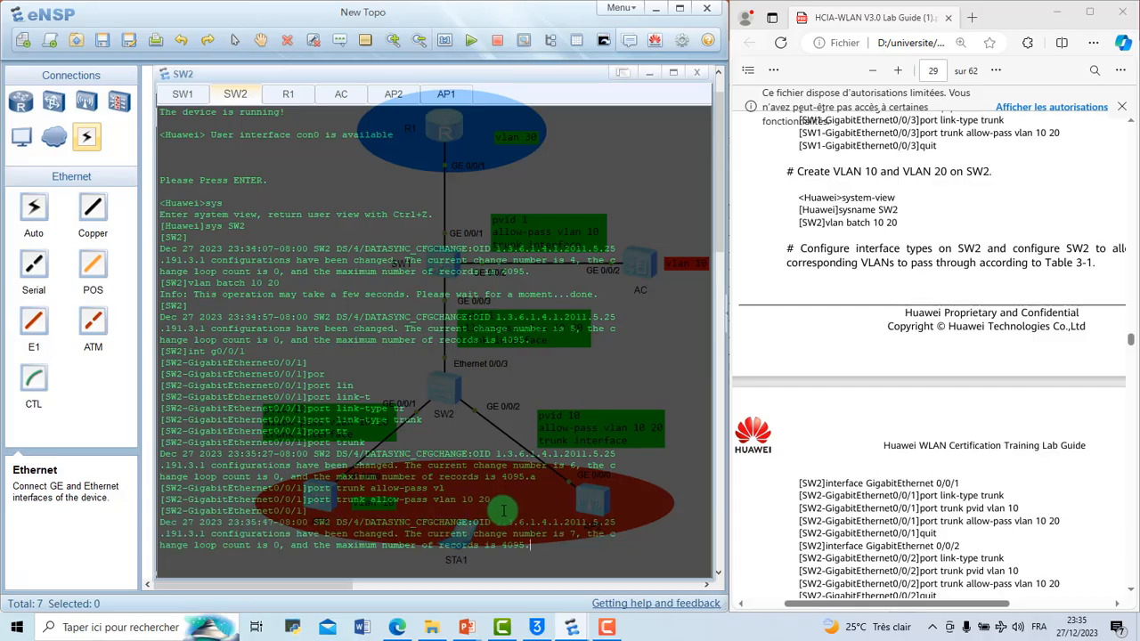
Step: Clear the SW2 console and display the current configuration of GigabitEthernet 0/0/1
{"action": "right_click", "coordinate": [504, 516]}
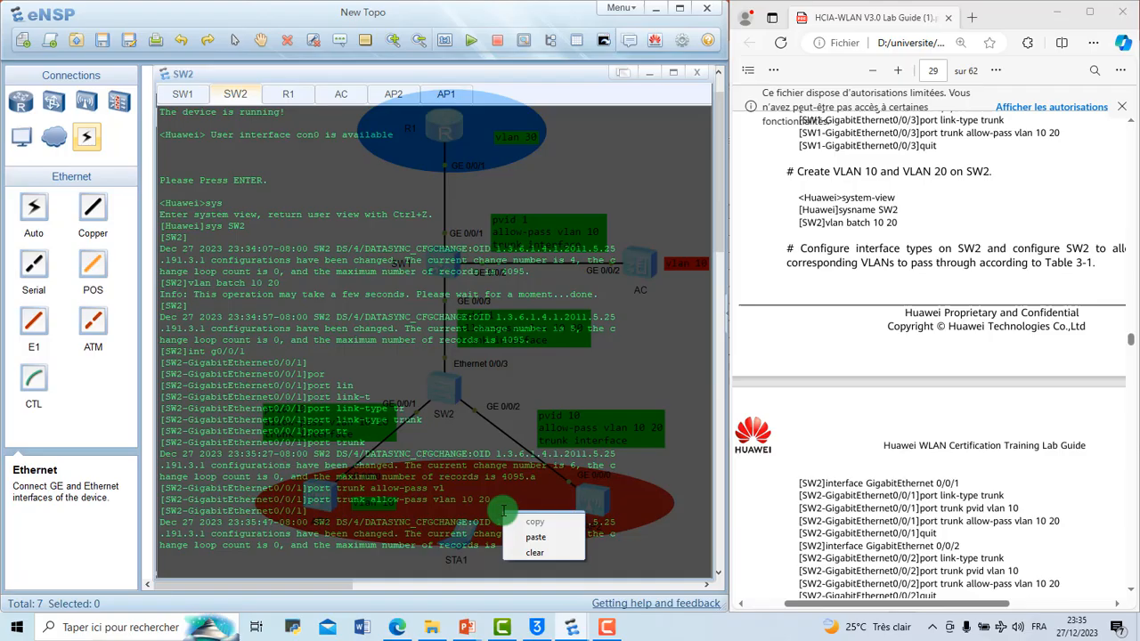
{"action": "left_click", "coordinate": [535, 550]}
{"action": "key", "text": "Return"}
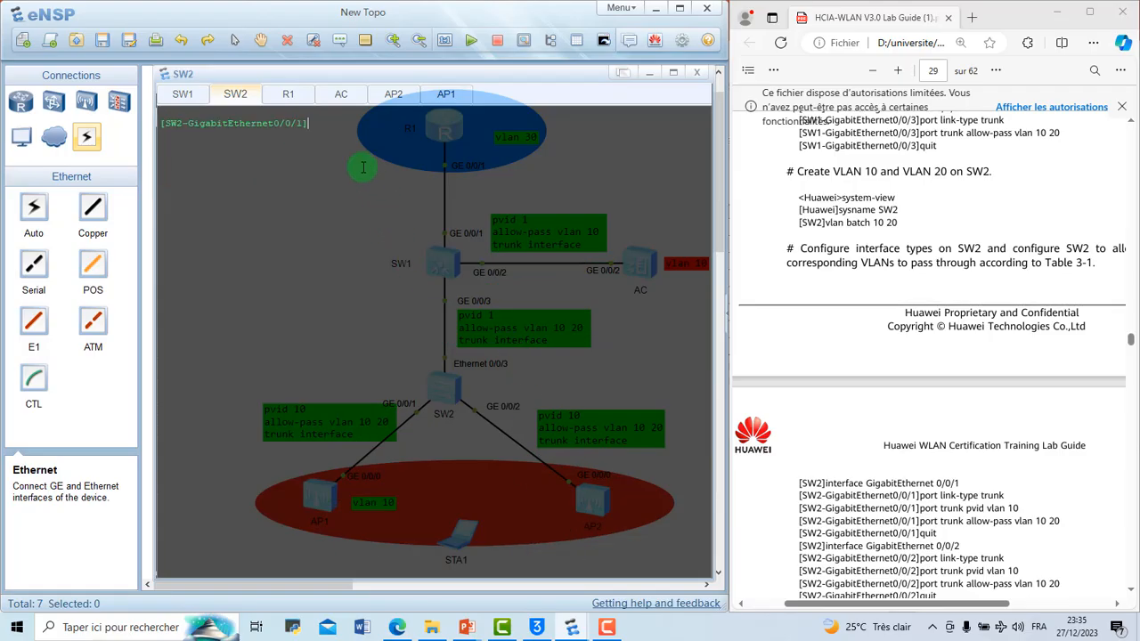
{"action": "type", "text": "disp th"}
{"action": "key", "text": "Return"}
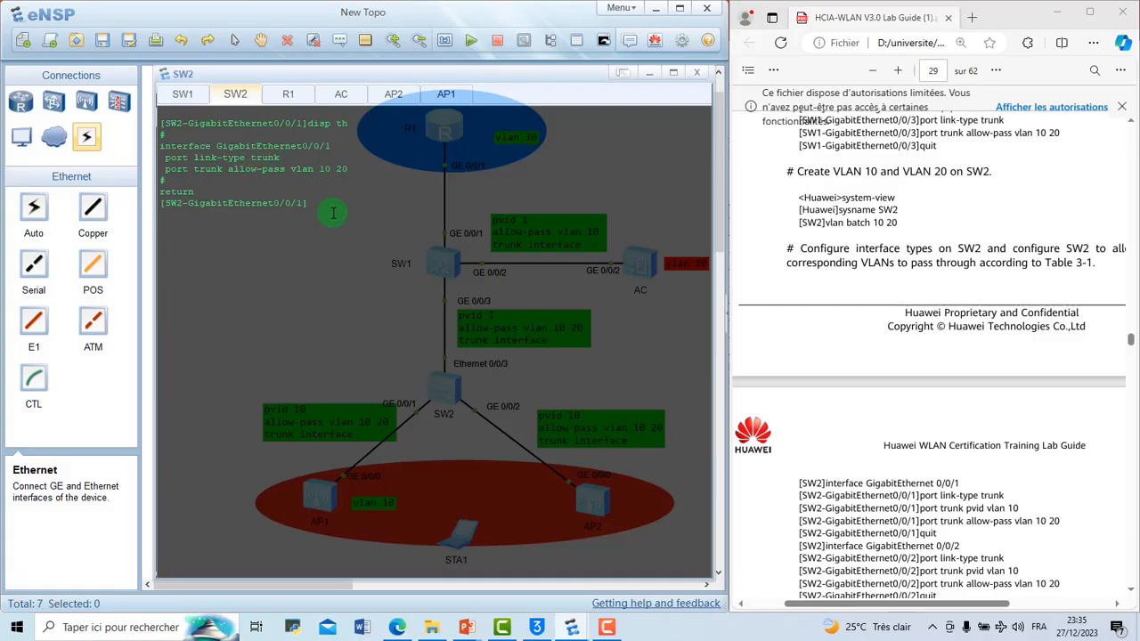
Step: Set the trunk PVID of GigabitEthernet 0/0/1 on SW2 to VLAN 10
{"action": "key", "text": "Return"}
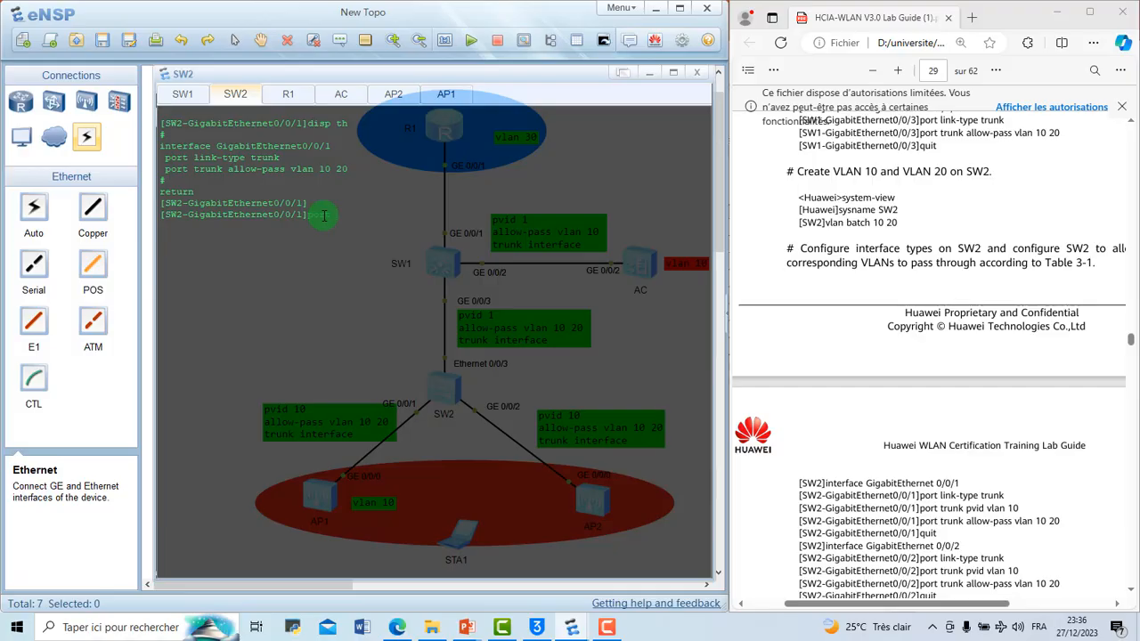
{"action": "type", "text": "tr"}
{"action": "key", "text": "Tab"}
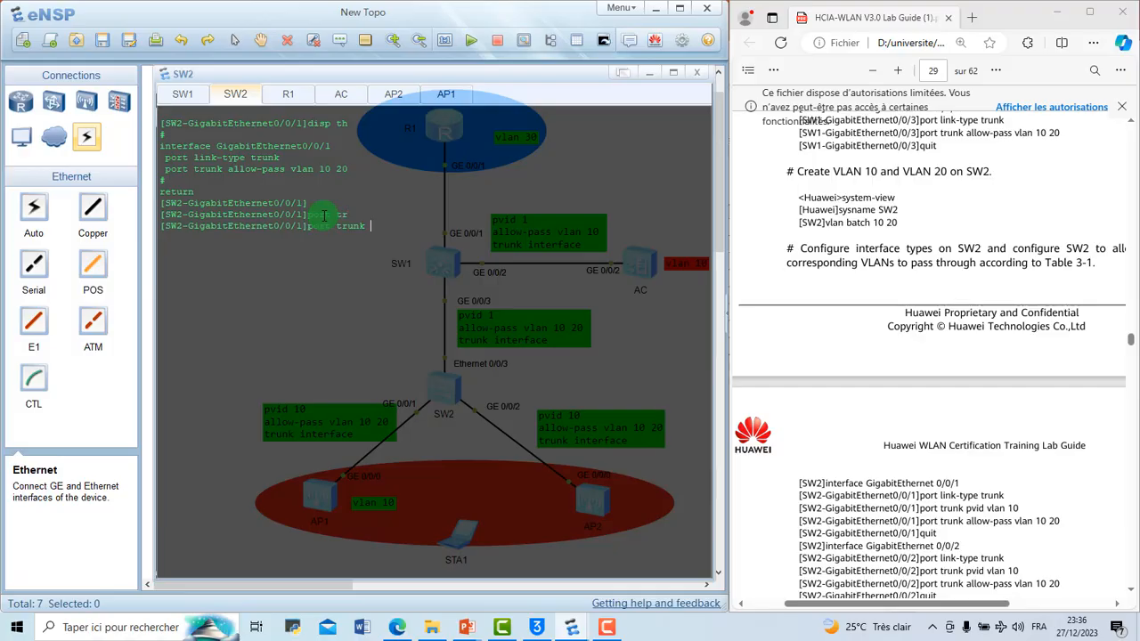
{"action": "type", "text": "pv"}
{"action": "key", "text": "Tab"}
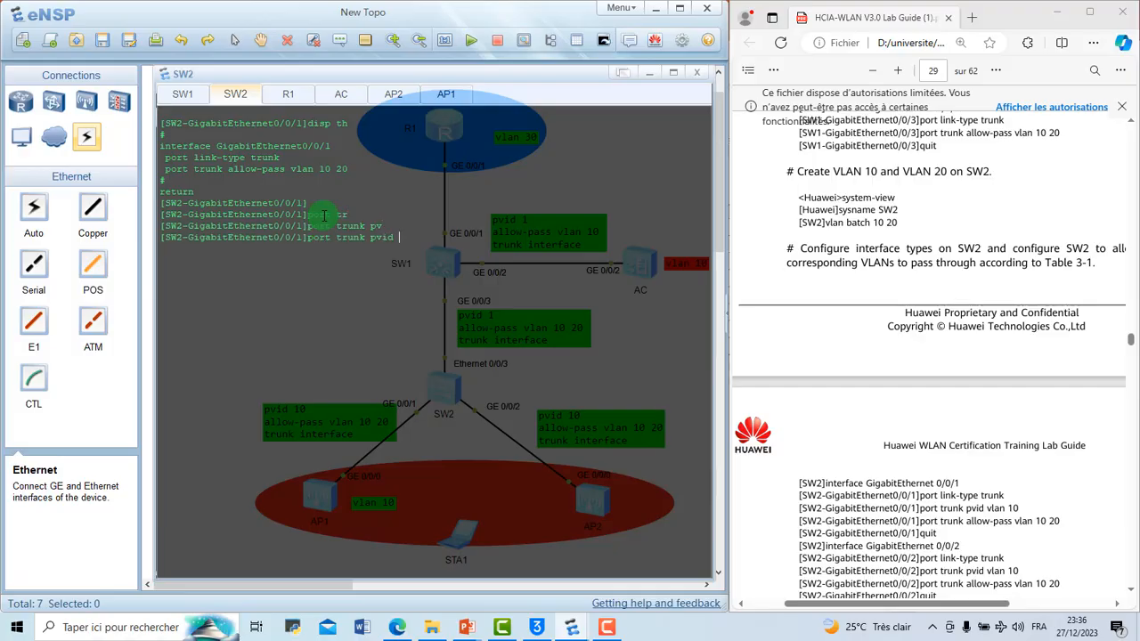
{"action": "type", "text": "vl"}
{"action": "key", "text": "Tab"}
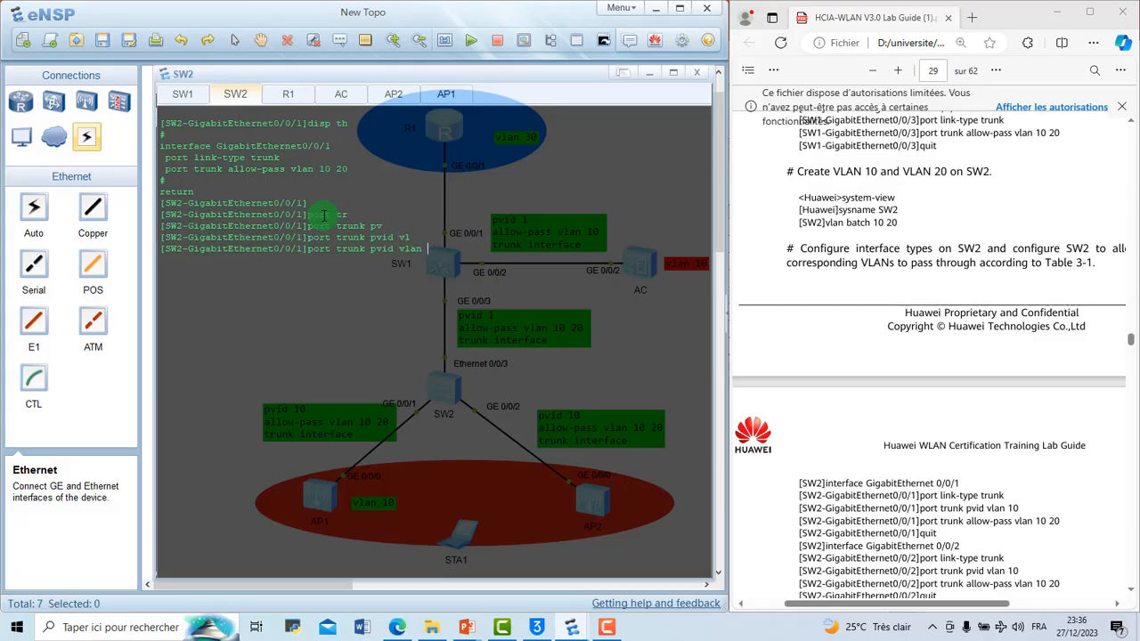
{"action": "type", "text": "10"}
{"action": "key", "text": "Return"}
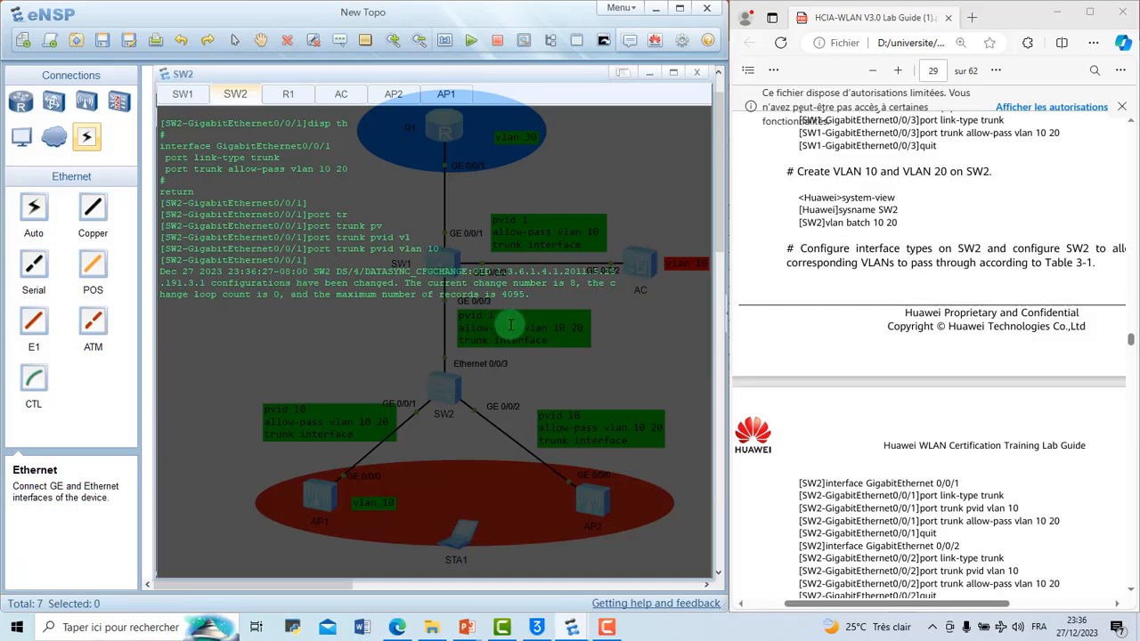
Step: Return to SW2's system view and enter the interface view of GigabitEthernet 0/0/2
{"action": "key", "text": "Return"}
{"action": "type", "text": "q"}
{"action": "key", "text": "Return"}
{"action": "type", "text": "int"}
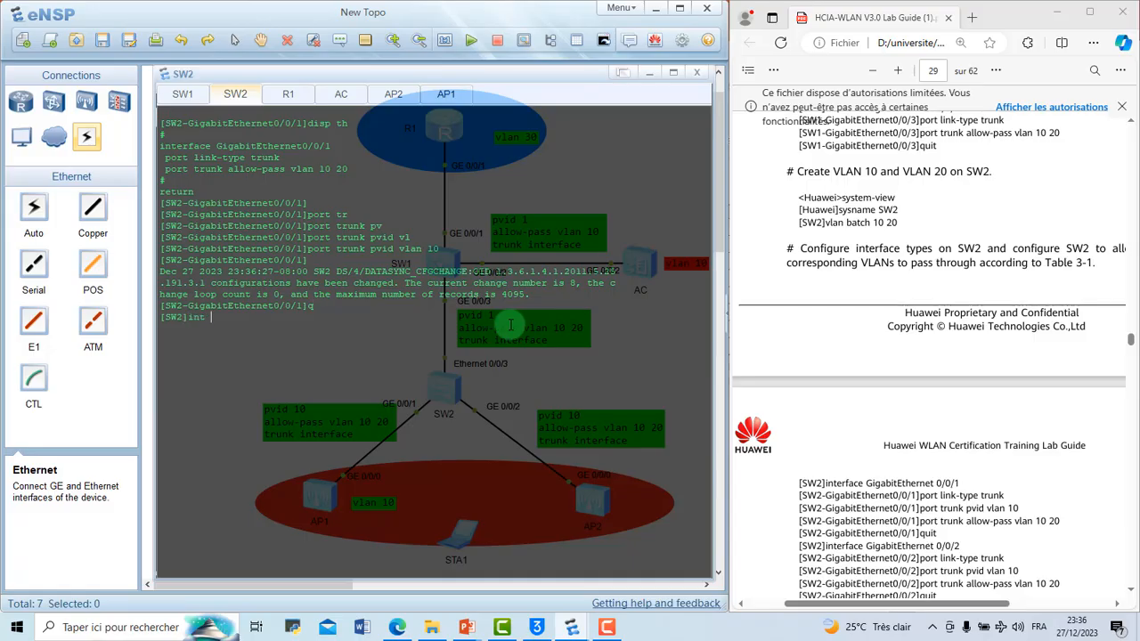
{"action": "type", "text": " g0/0/2"}
{"action": "key", "text": "Return"}
Step: Set the link type of GigabitEthernet 0/0/2 on SW2 to trunk
{"action": "type", "text": "por"}
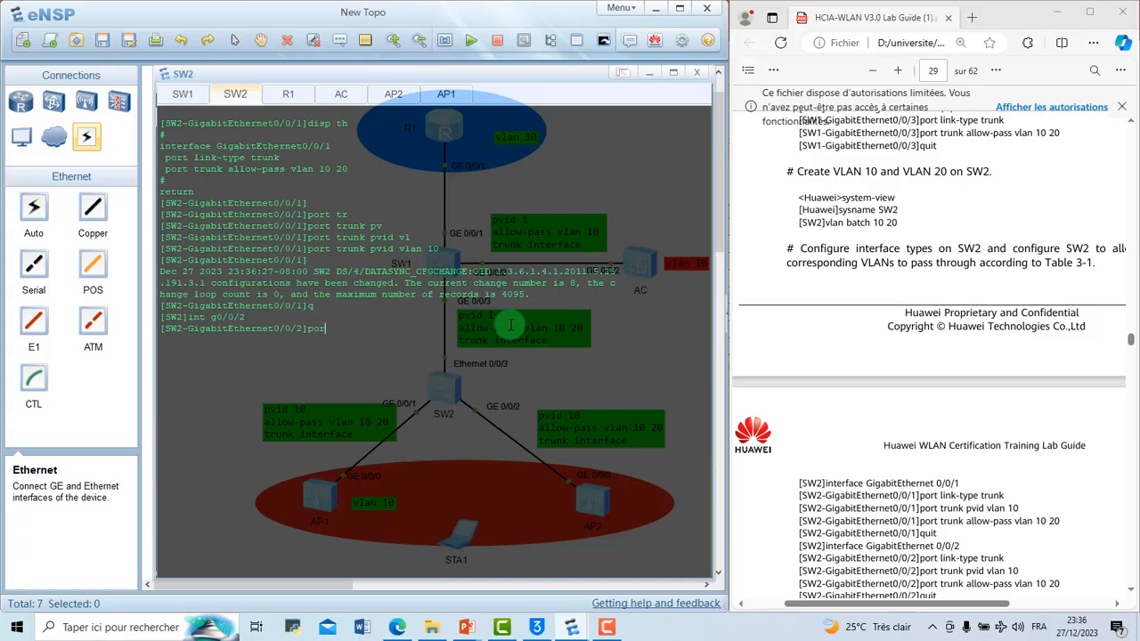
{"action": "type", "text": "t lin"}
{"action": "key", "text": "Tab"}
{"action": "type", "text": "ty"}
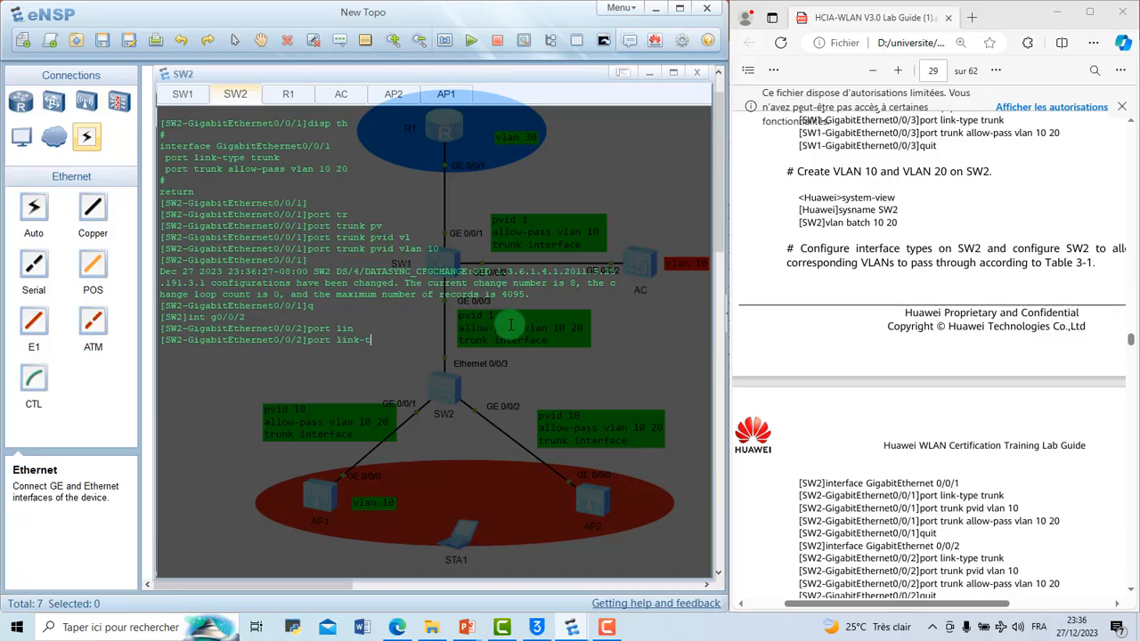
{"action": "key", "text": "Tab"}
{"action": "type", "text": "tr"}
{"action": "key", "text": "Tab"}
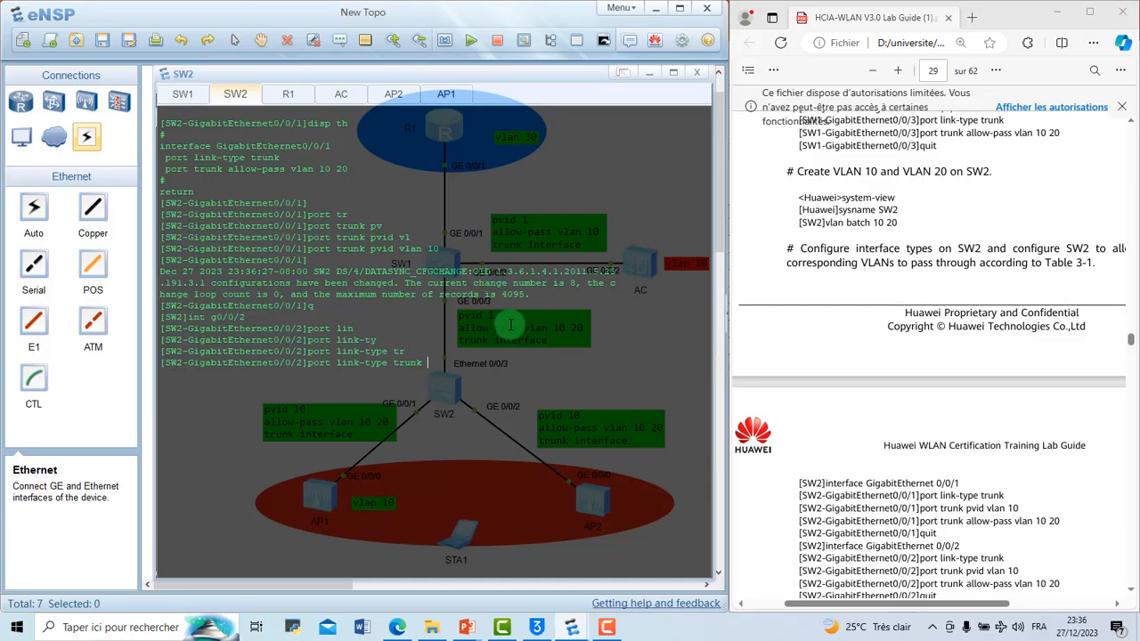
{"action": "key", "text": "Return"}
Step: Allow VLANs 10 and 20 to pass through the trunk on SW2's GigabitEthernet 0/0/2
{"action": "type", "text": "port tr"}
{"action": "key", "text": "Tab"}
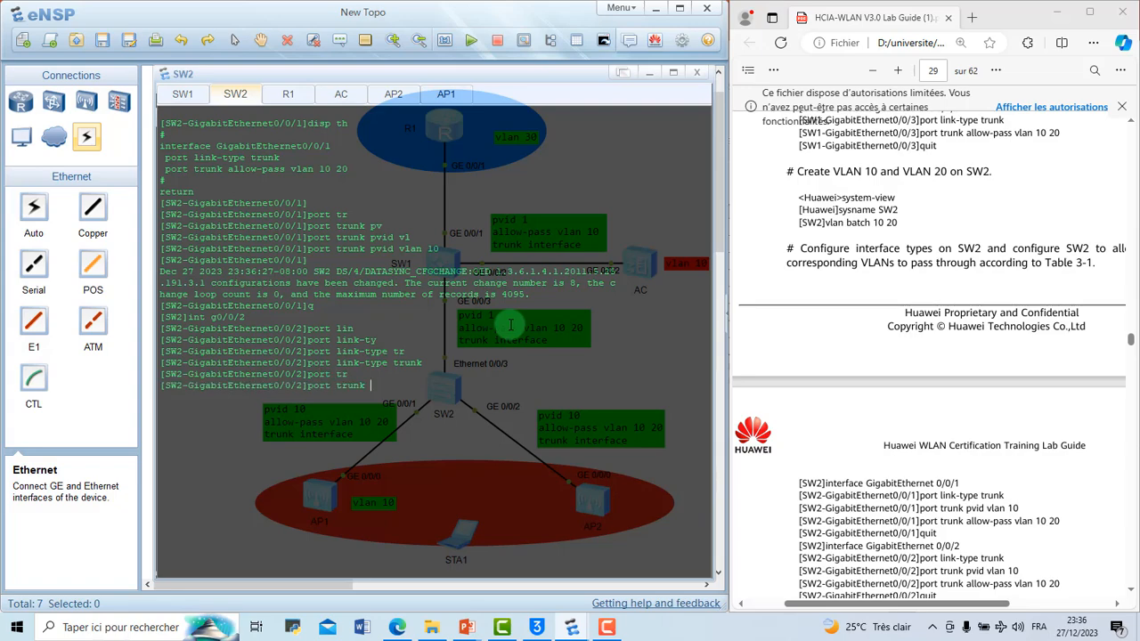
{"action": "type", "text": "a"}
{"action": "key", "text": "Tab"}
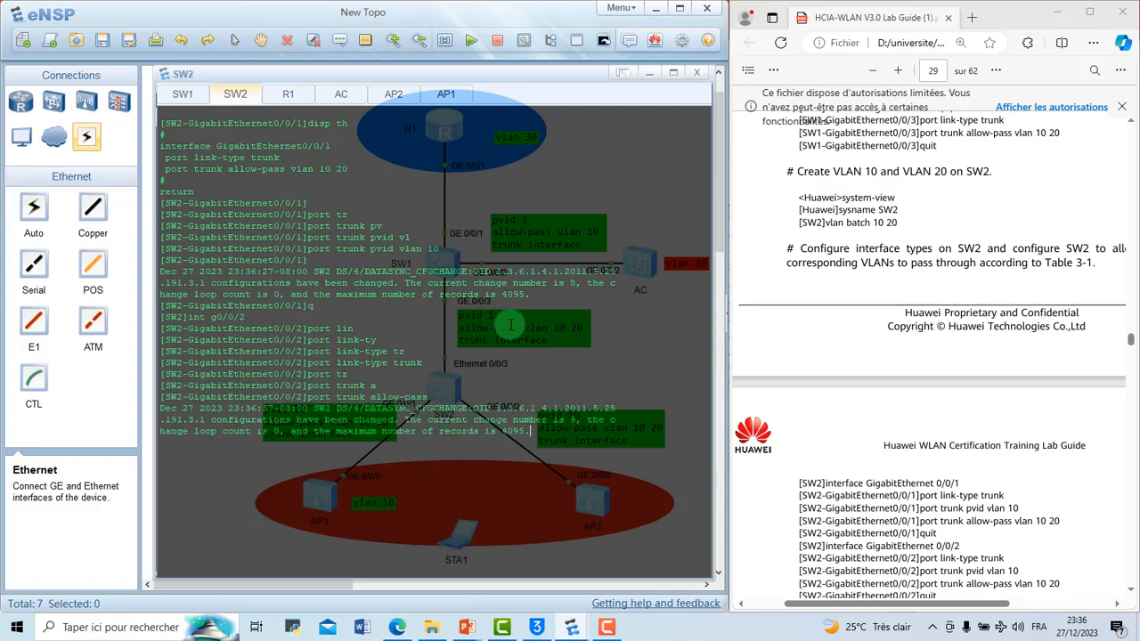
{"action": "type", "text": "vlan "}
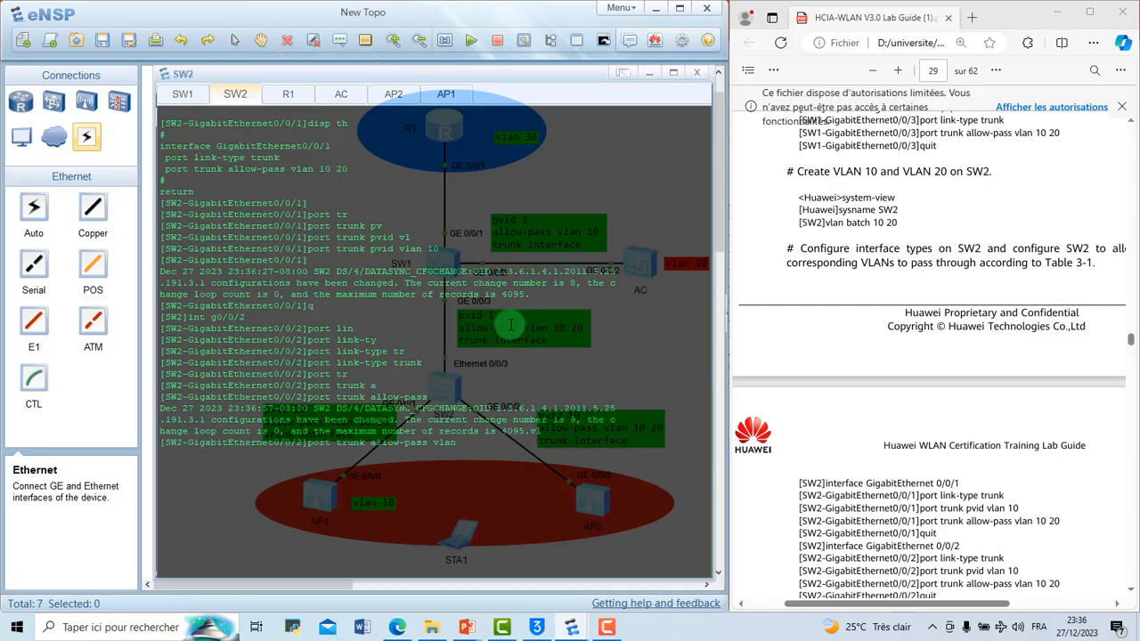
{"action": "type", "text": "10 20"}
{"action": "key", "text": "Return"}
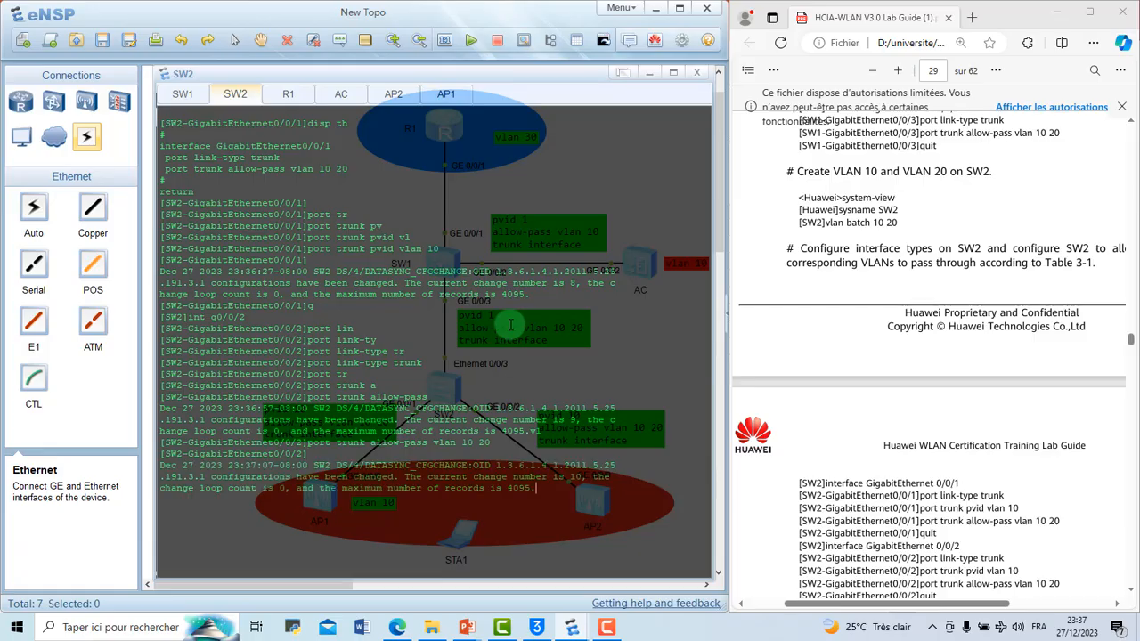
Step: Set the trunk PVID of GigabitEthernet 0/0/2 on SW2 to VLAN 10
{"action": "type", "text": "port"}
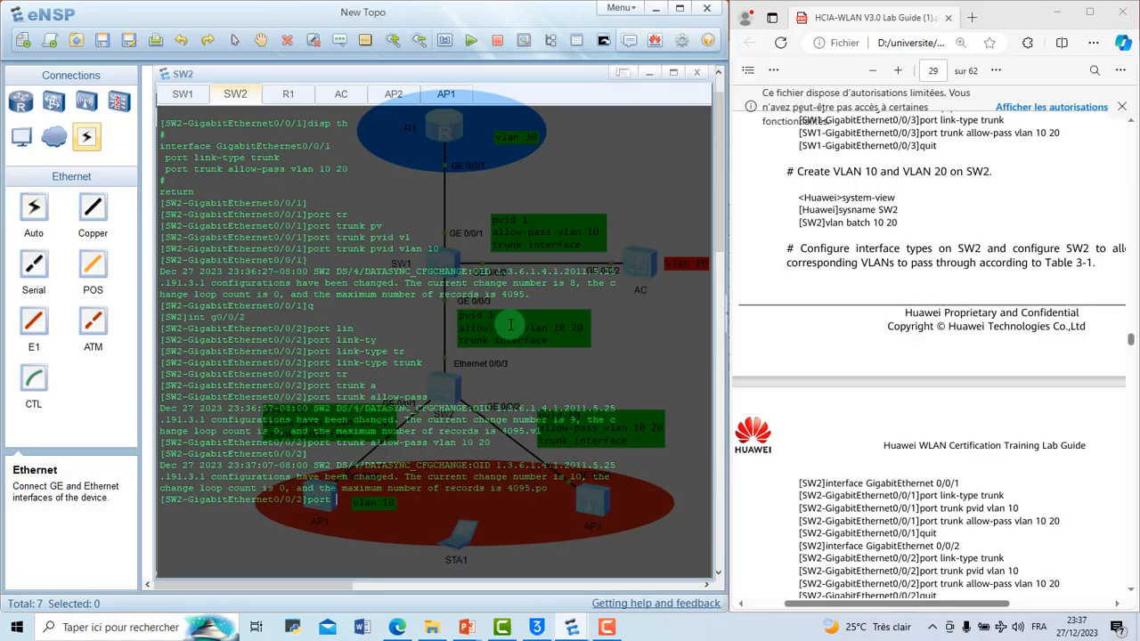
{"action": "type", "text": " tr"}
{"action": "key", "text": "Tab"}
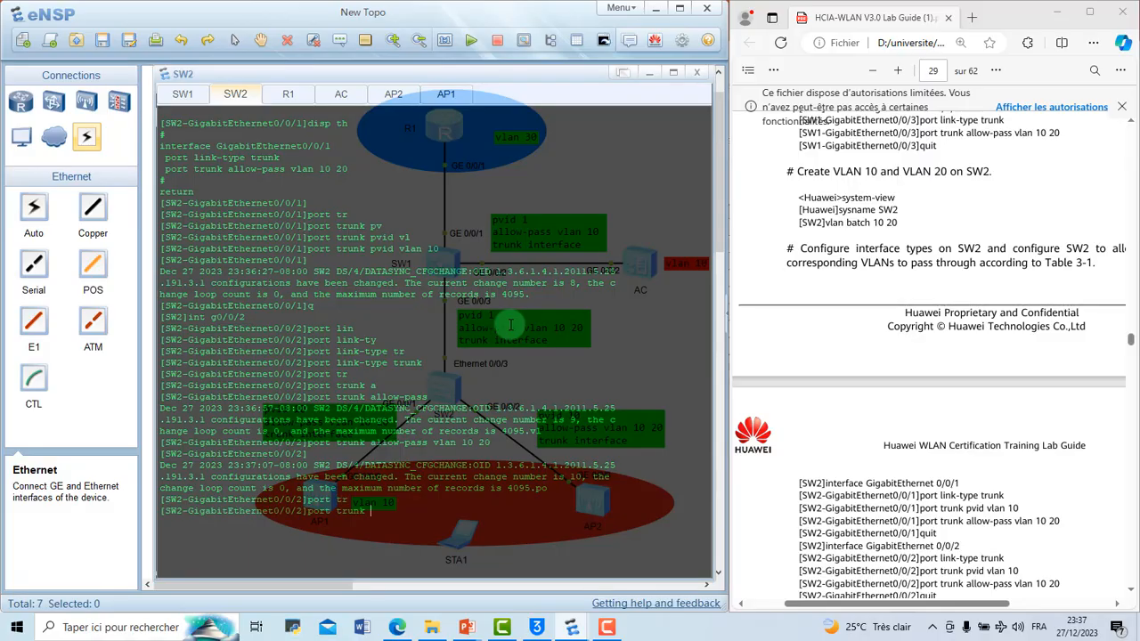
{"action": "type", "text": "vl"}
{"action": "key", "text": "Tab"}
{"action": "key", "text": "BackSpace"}
{"action": "key", "text": "BackSpace"}
{"action": "type", "text": "pv"}
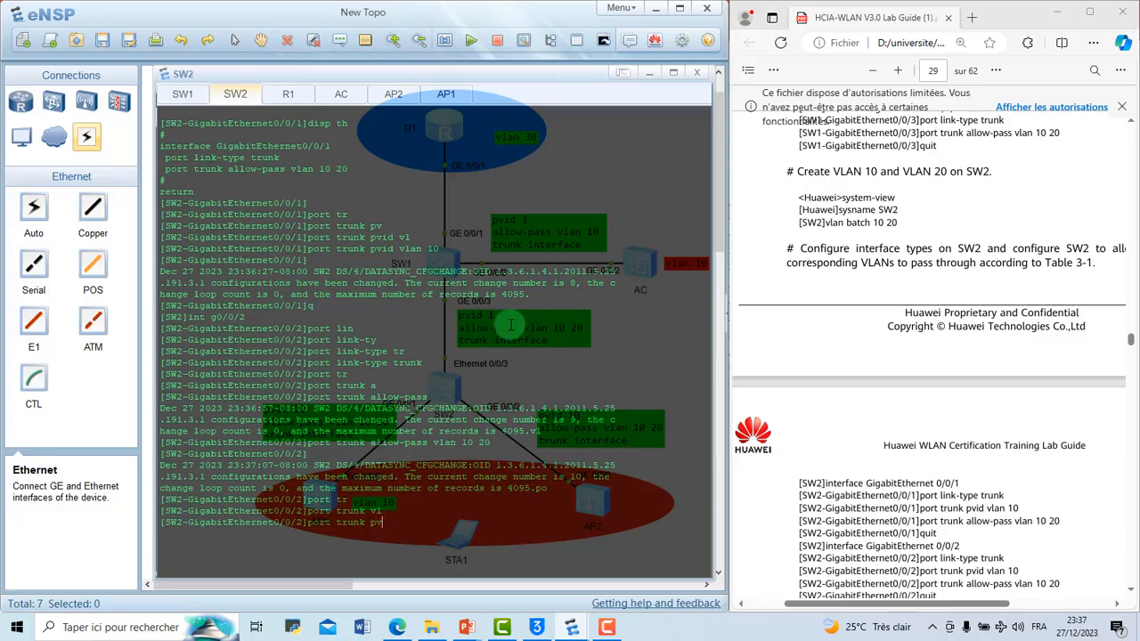
{"action": "key", "text": "Tab"}
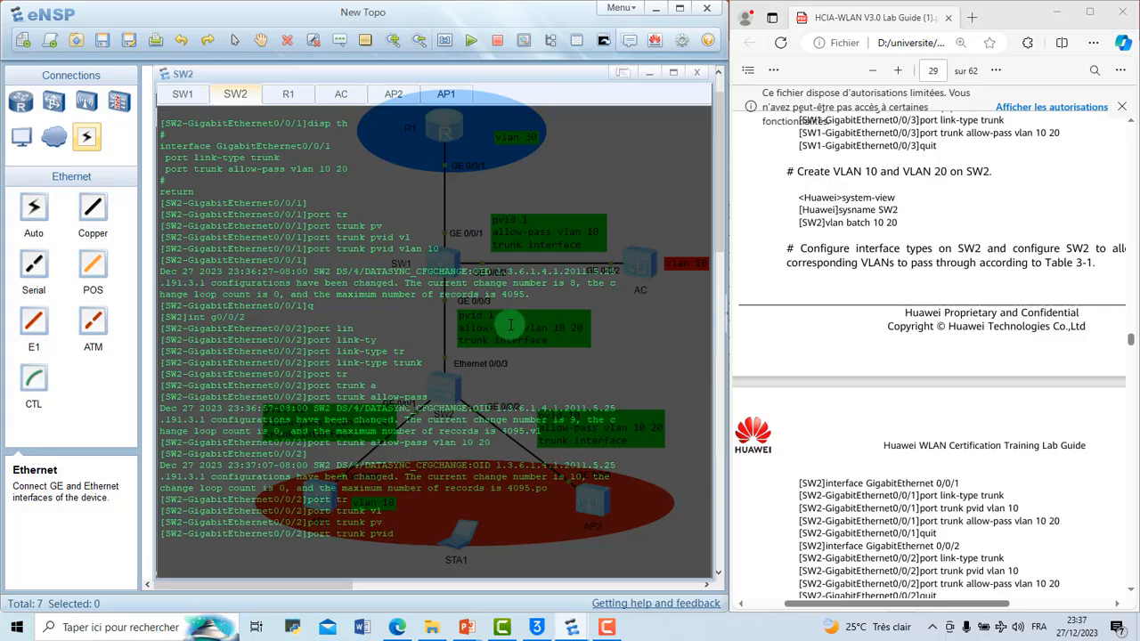
{"action": "type", "text": "vl"}
{"action": "key", "text": "Tab"}
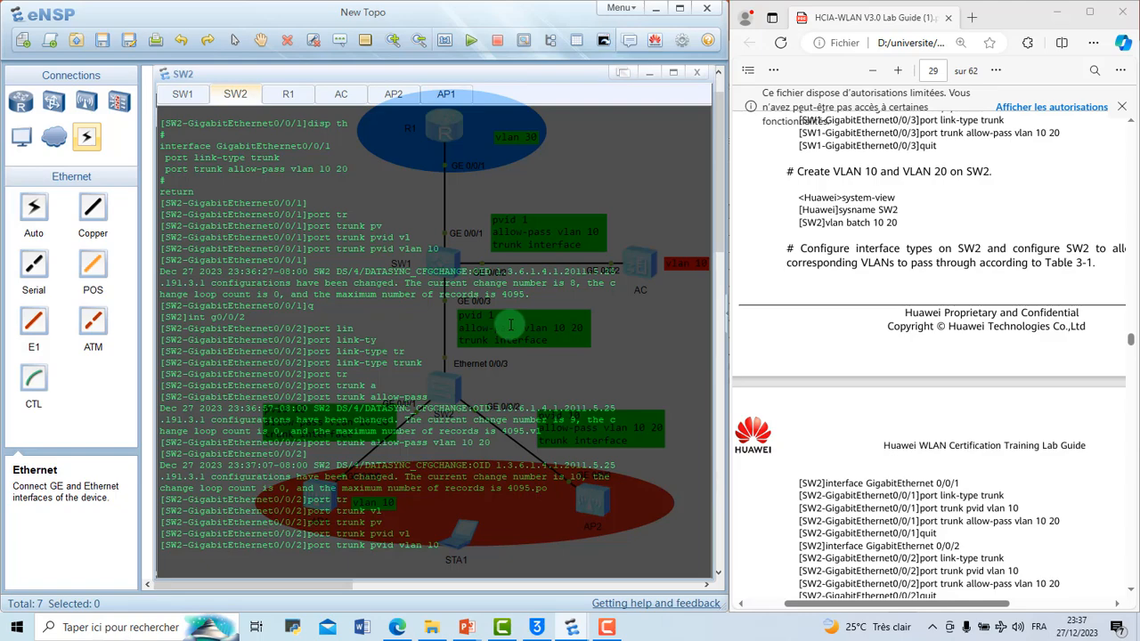
{"action": "key", "text": "Return"}
Step: Clear the SW2 console, display the configuration of GigabitEthernet 0/0/2 and check its link type and trunk lines
{"action": "right_click", "coordinate": [603, 457]}
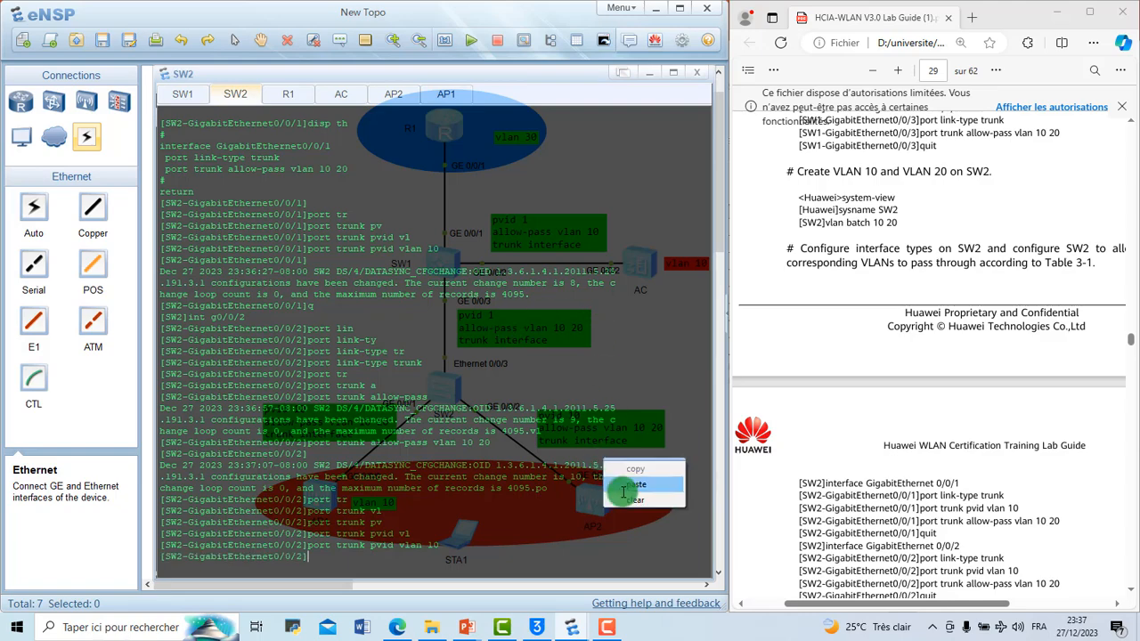
{"action": "left_click", "coordinate": [628, 499]}
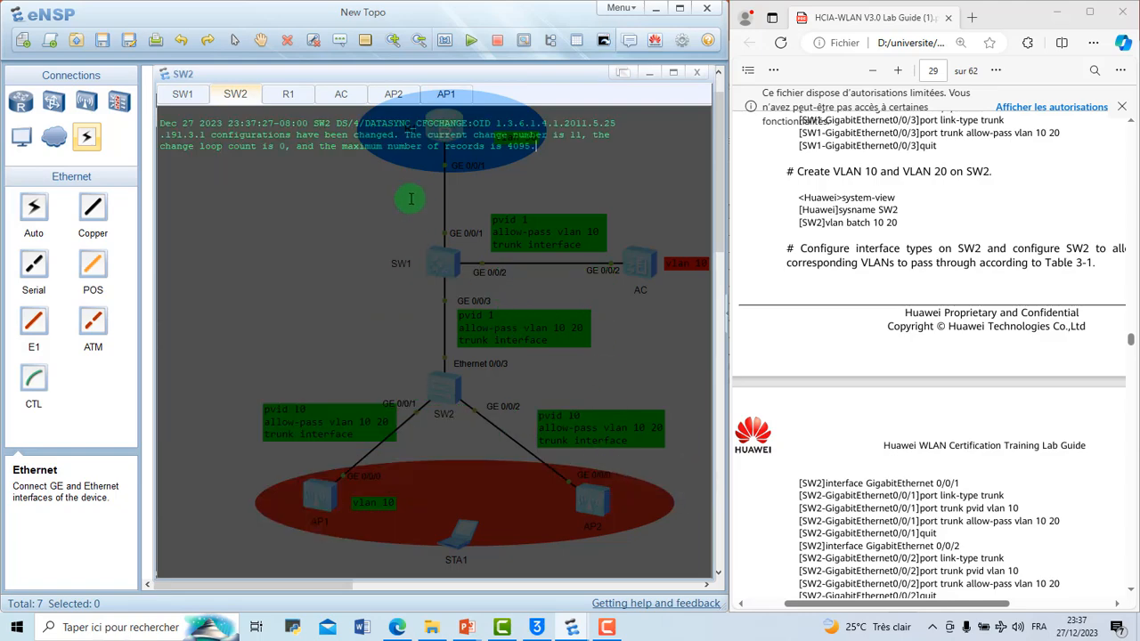
{"action": "type", "text": "disp th"}
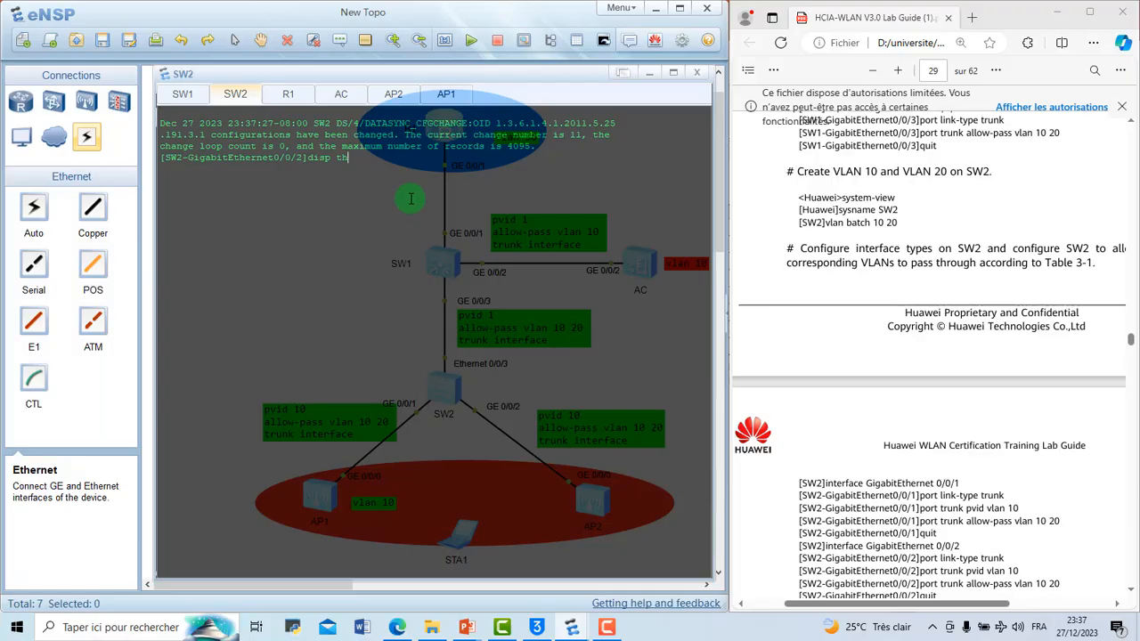
{"action": "key", "text": "Return"}
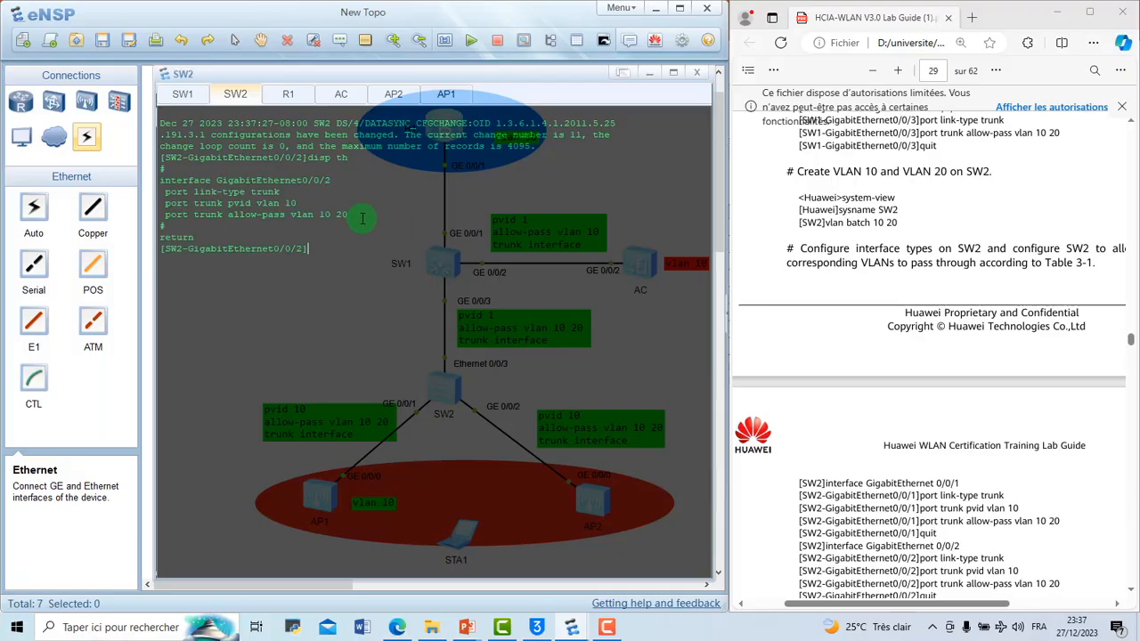
{"action": "left_click_drag", "start_coordinate": [363, 215], "coordinate": [236, 225]}
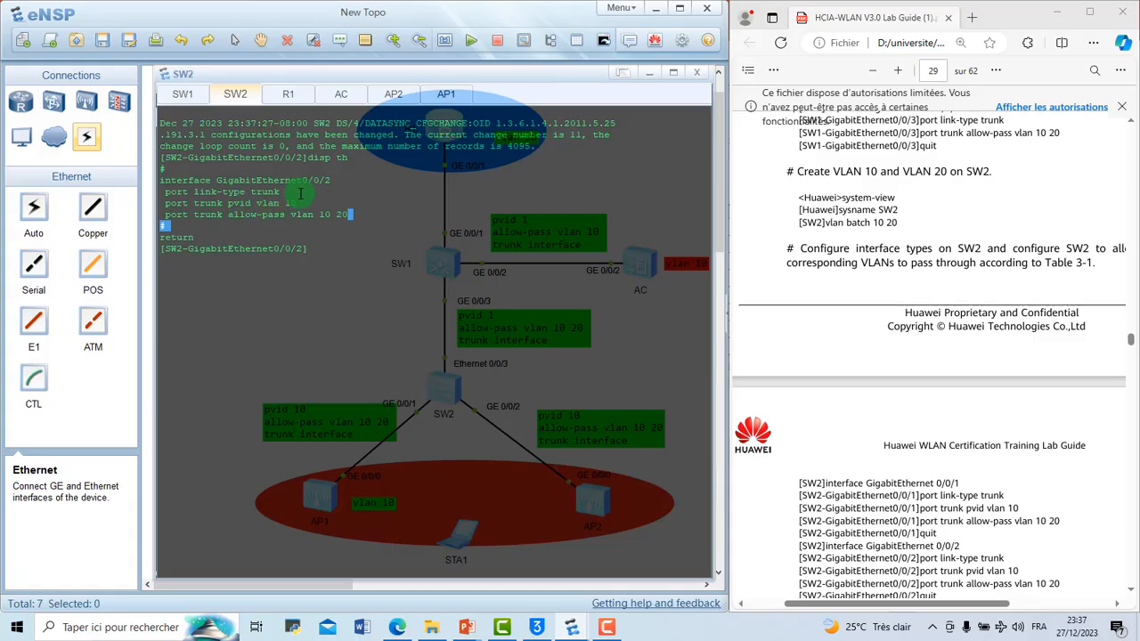
{"action": "left_click_drag", "start_coordinate": [302, 194], "coordinate": [235, 192]}
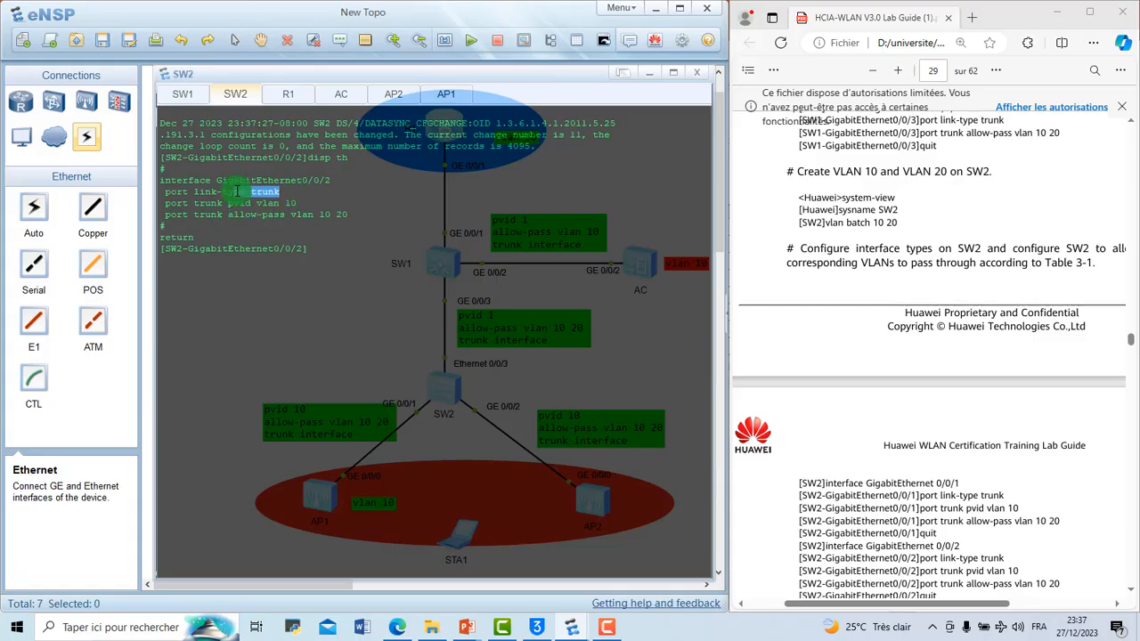
{"action": "left_click", "coordinate": [324, 244]}
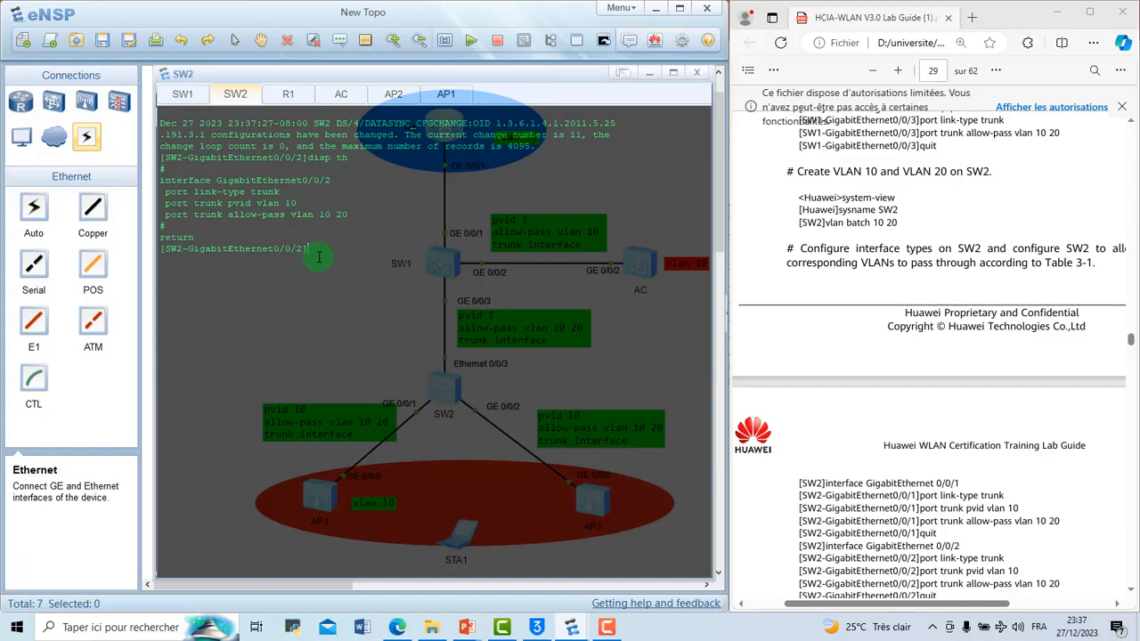
Step: Return to SW2's system view, check the lab guide's next commands and enter the interface view of Ethernet 0/0/3
{"action": "type", "text": "q"}
{"action": "key", "text": "Return"}
{"action": "type", "text": "int"}
{"action": "scroll", "coordinate": [895, 418], "scroll_direction": "down", "scroll_amount": 3}
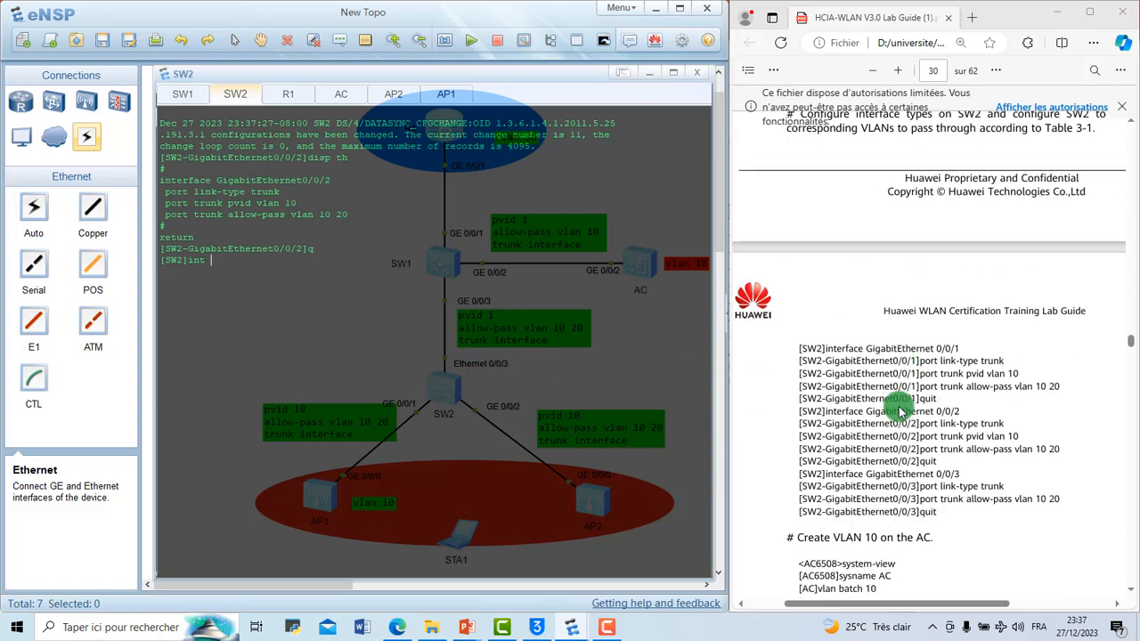
{"action": "scroll", "coordinate": [899, 410], "scroll_direction": "down", "scroll_amount": 2}
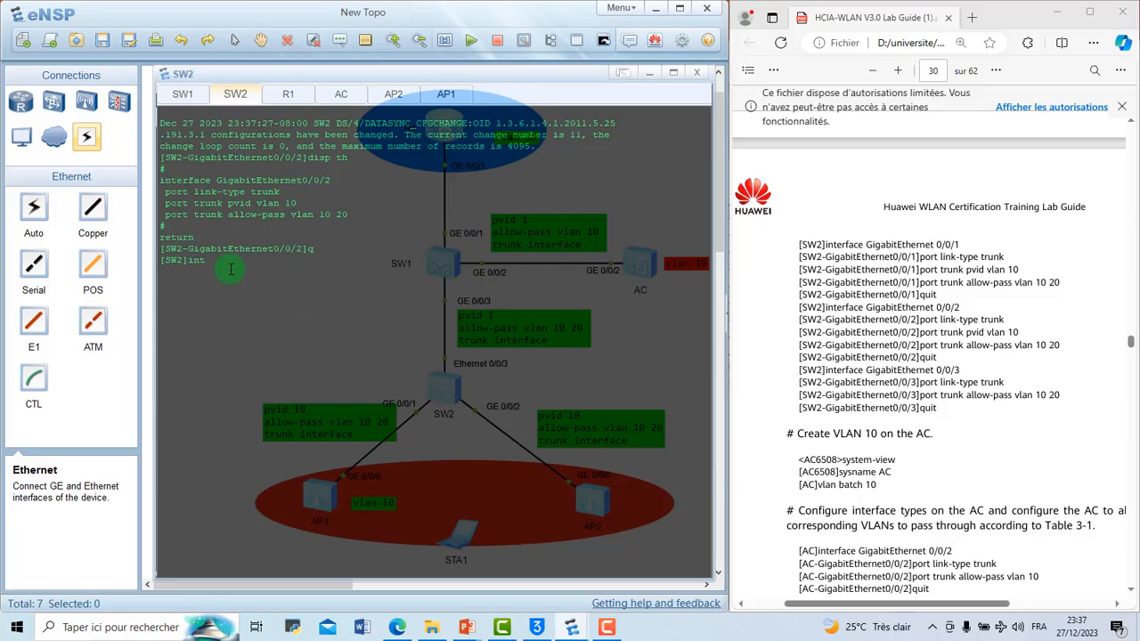
{"action": "type", "text": "e0/0/3"}
{"action": "key", "text": "Return"}
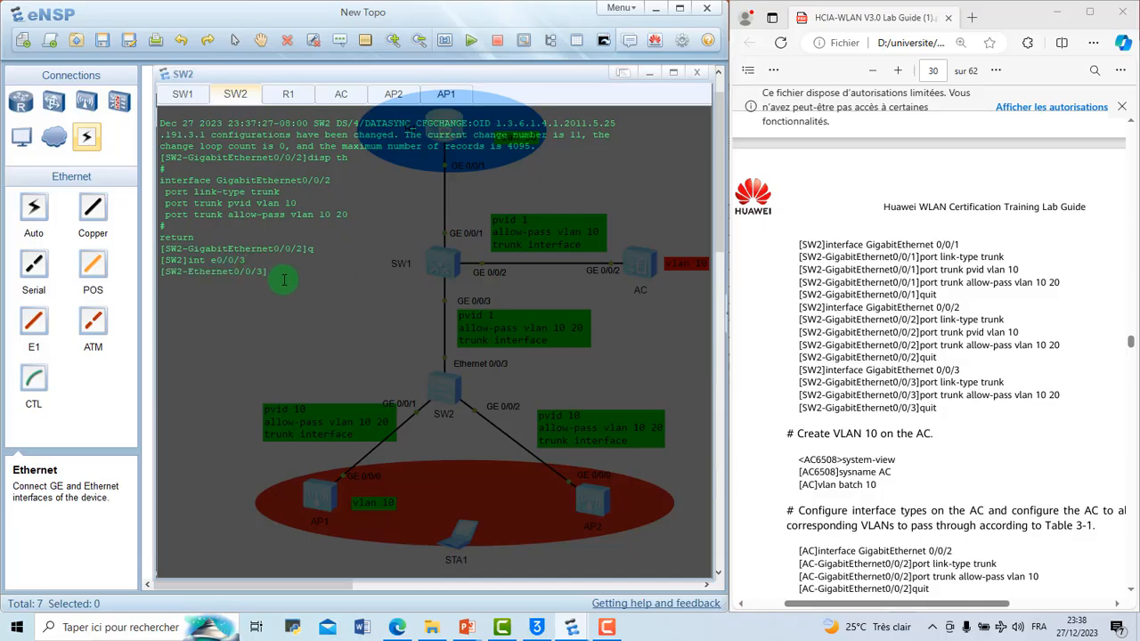
Step: Set the link type of Ethernet 0/0/3 on SW2 to trunk
{"action": "type", "text": "po"}
{"action": "key", "text": "Return"}
{"action": "key", "text": "Tab"}
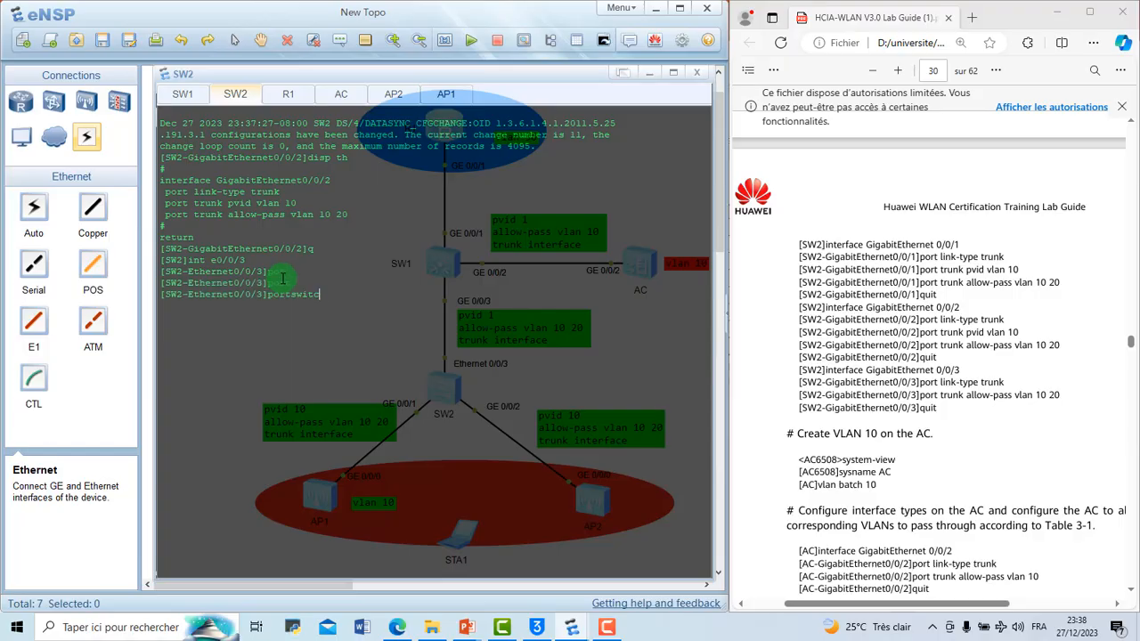
{"action": "key", "text": "BackSpace"}
{"action": "key", "text": "BackSpace"}
{"action": "key", "text": "BackSpace"}
{"action": "key", "text": "BackSpace"}
{"action": "key", "text": "BackSpace"}
{"action": "type", "text": "li"}
{"action": "key", "text": "Tab"}
{"action": "type", "text": "ty"}
{"action": "key", "text": "Tab"}
{"action": "type", "text": "tru"}
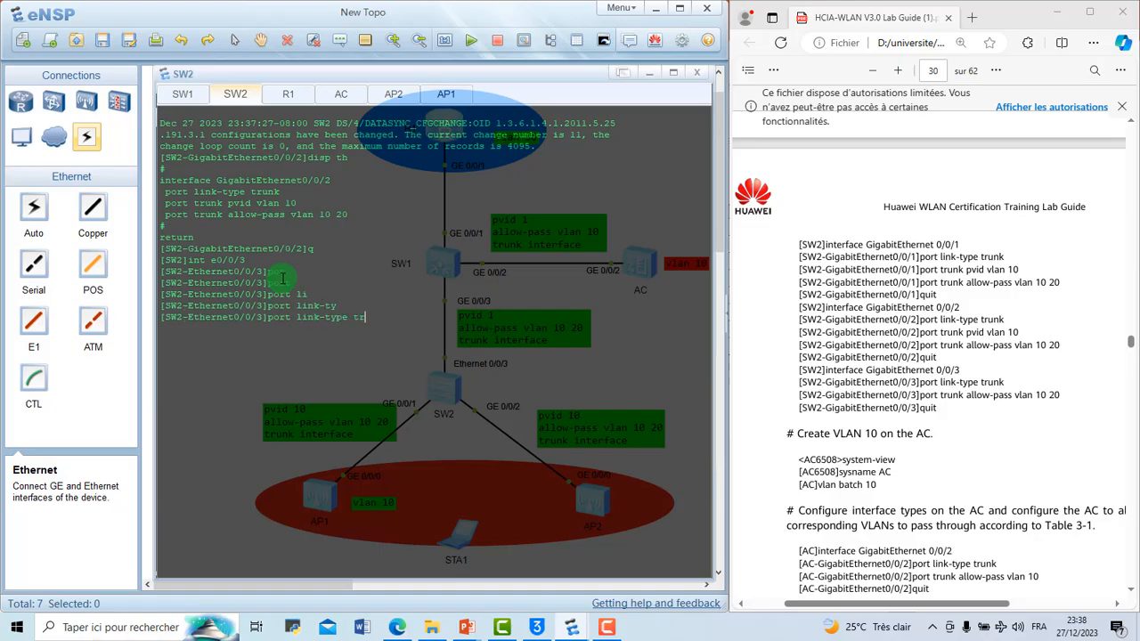
{"action": "key", "text": "Tab"}
{"action": "key", "text": "Return"}
Step: Allow VLANs 10 and 20 to pass through the trunk on SW2's Ethernet 0/0/3 and return to the system view
{"action": "type", "text": "port link-type trunk"}
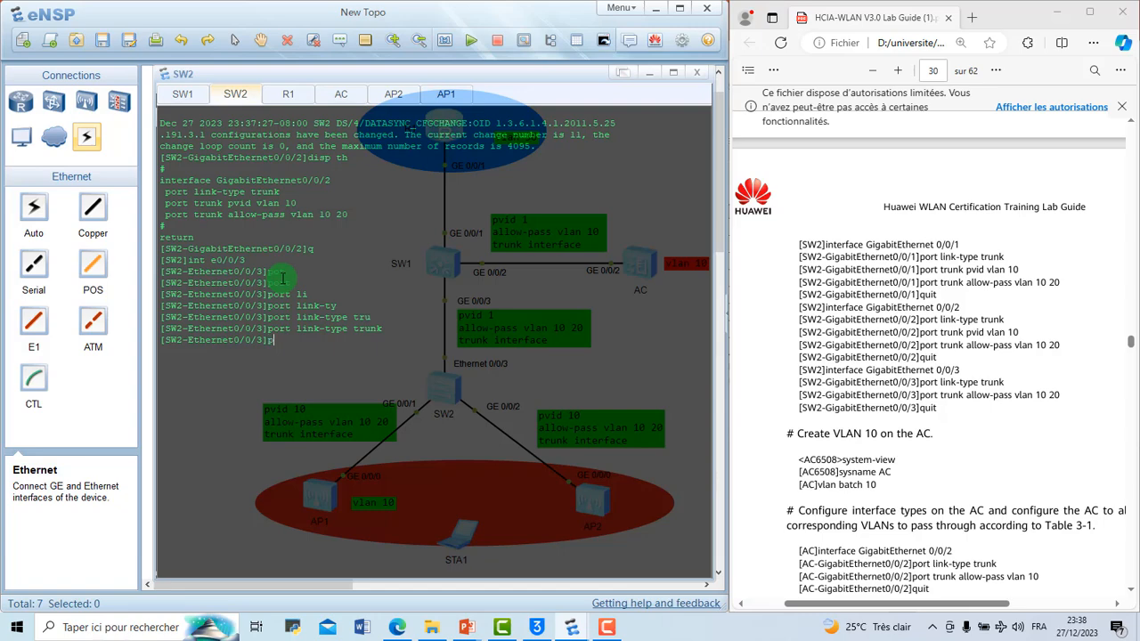
{"action": "key", "text": "Tab"}
{"action": "type", "text": "tr"}
{"action": "key", "text": "Tab"}
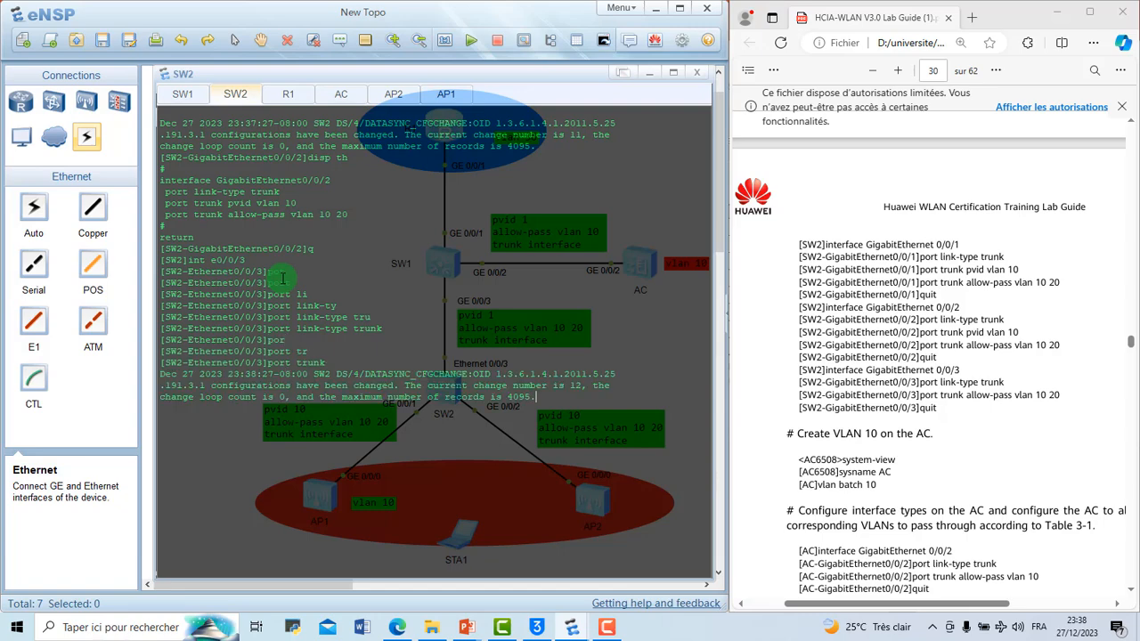
{"action": "type", "text": "a"}
{"action": "key", "text": "Tab"}
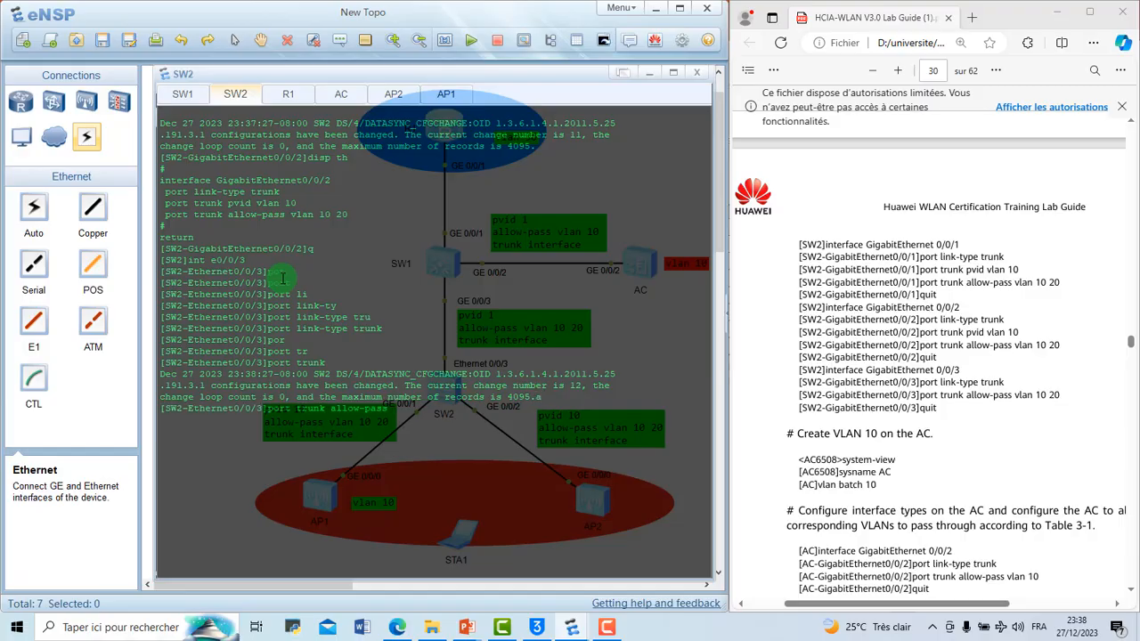
{"action": "type", "text": "vl"}
{"action": "key", "text": "Tab"}
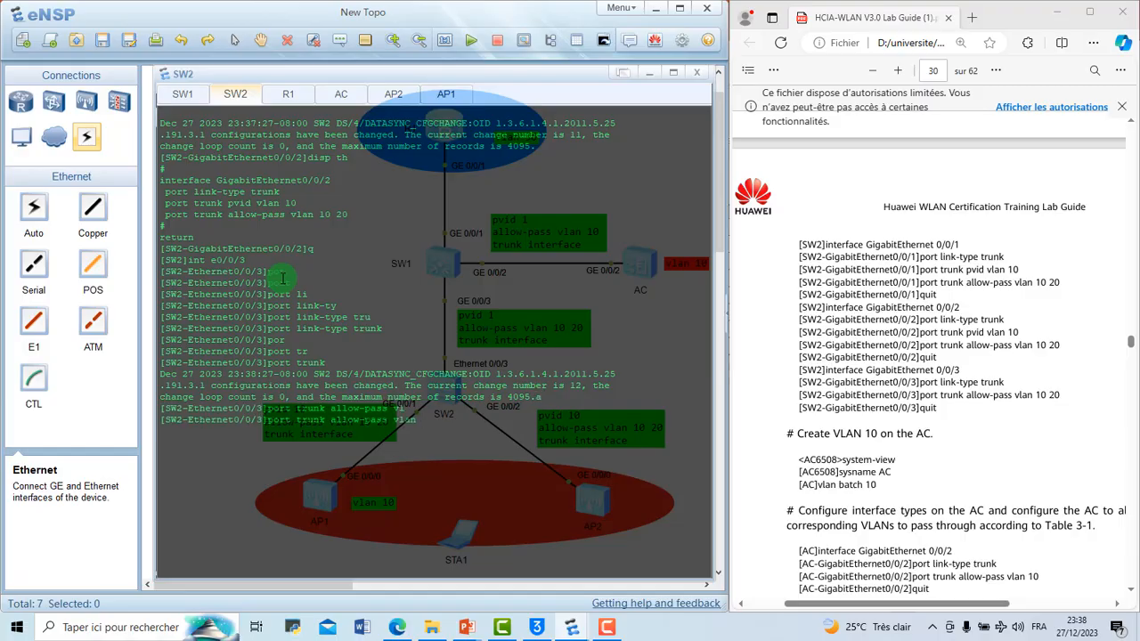
{"action": "type", "text": "10 20"}
{"action": "key", "text": "Return"}
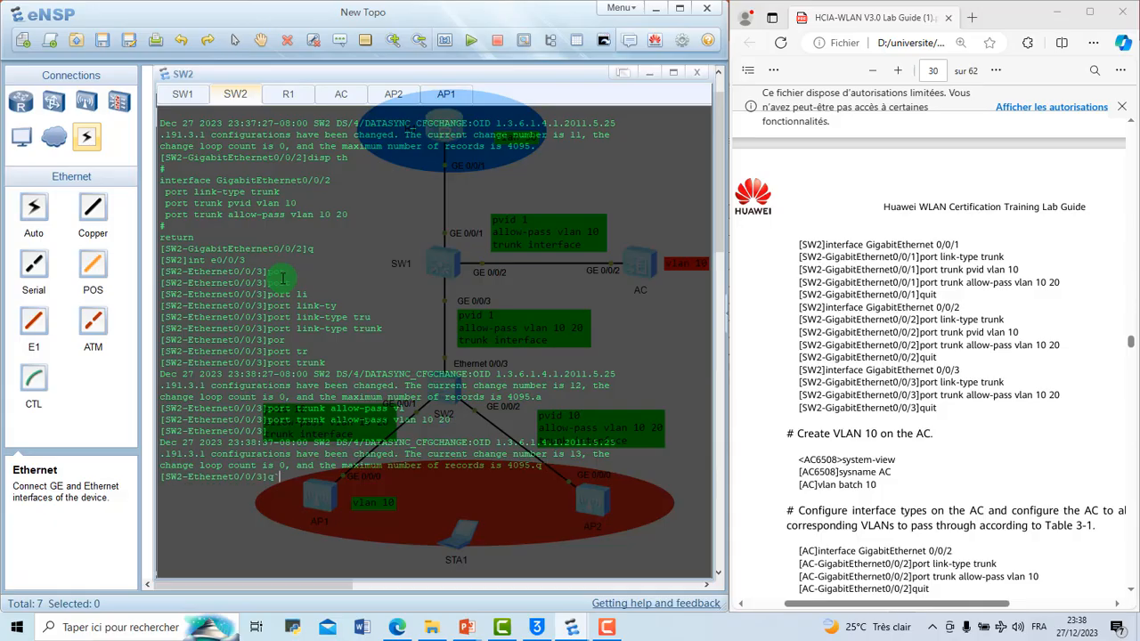
{"action": "key", "text": "Return"}
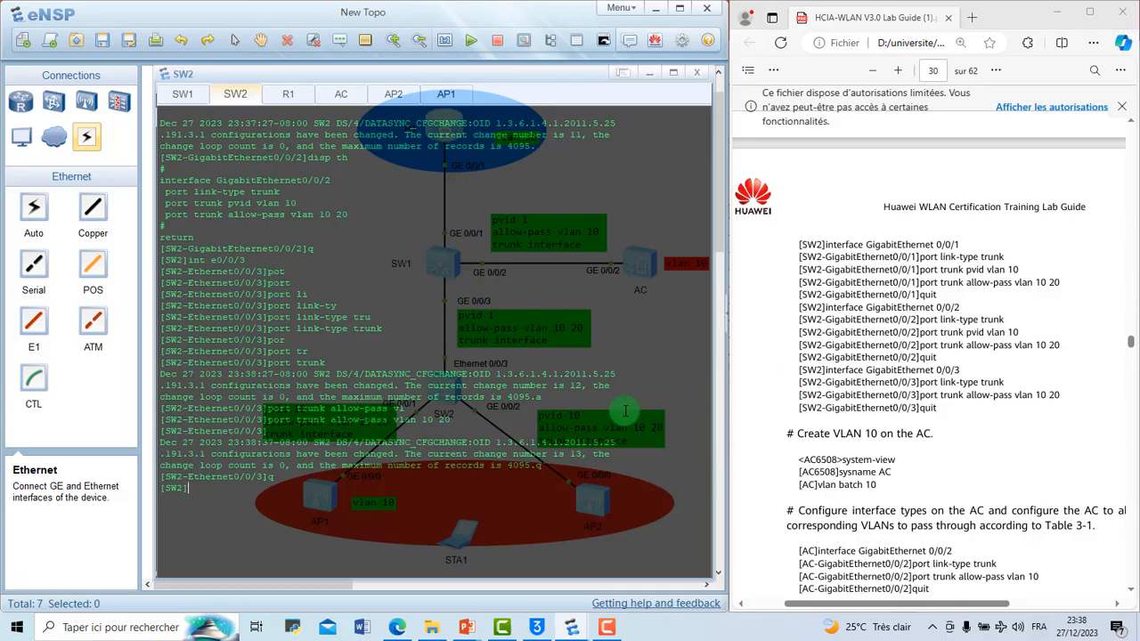
Step: Check the lab guide's AC commands, enter the system view in the AC's console and name the device AC
{"action": "scroll", "coordinate": [897, 483], "scroll_direction": "down", "scroll_amount": 3}
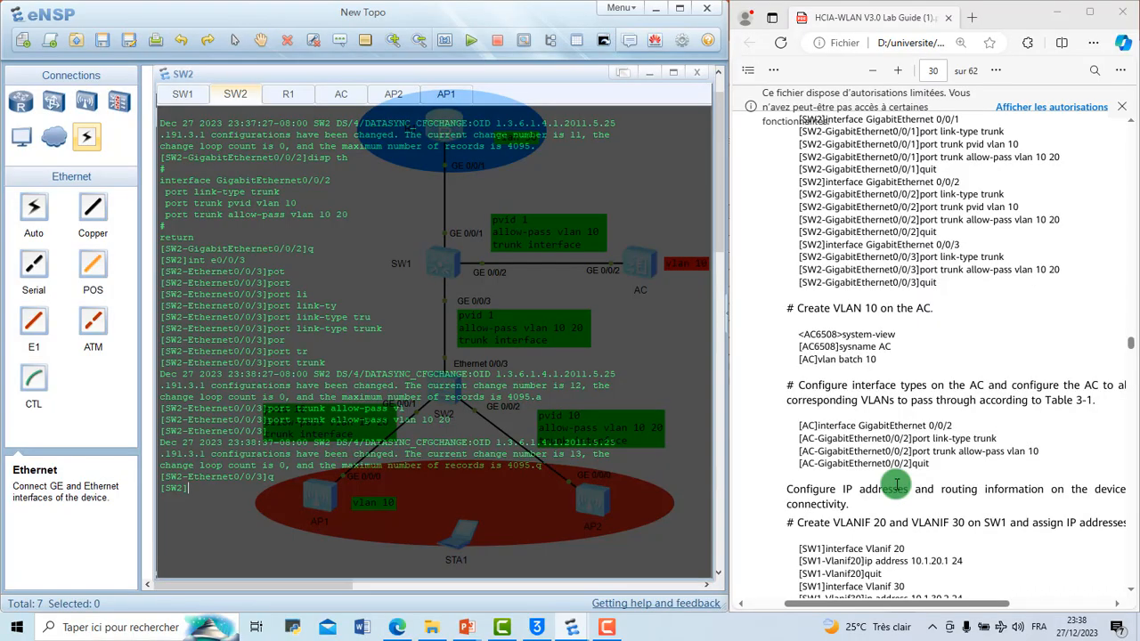
{"action": "scroll", "coordinate": [897, 483], "scroll_direction": "down", "scroll_amount": 2}
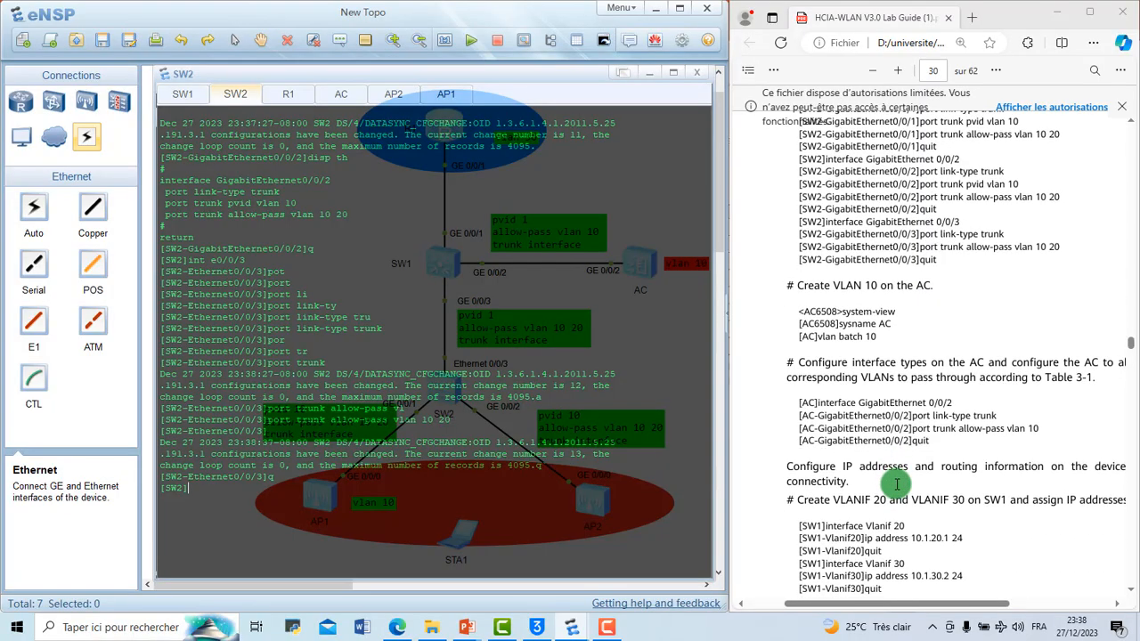
{"action": "left_click", "coordinate": [342, 89]}
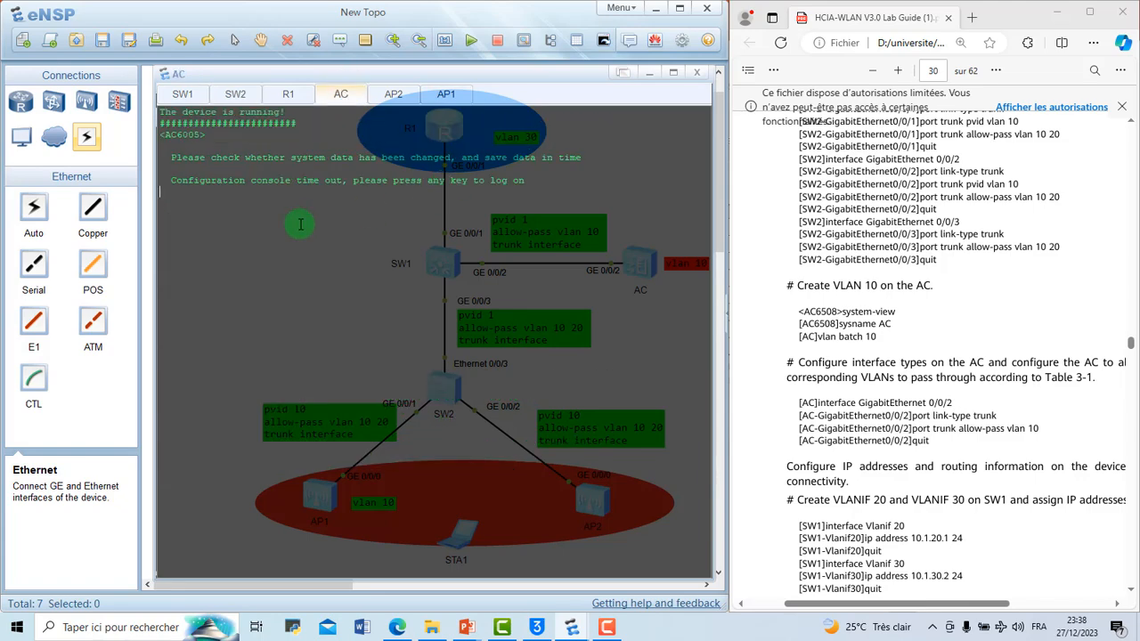
{"action": "key", "text": "Return"}
{"action": "key", "text": "Return"}
{"action": "type", "text": "sys"}
{"action": "key", "text": "Return"}
{"action": "type", "text": "sy"}
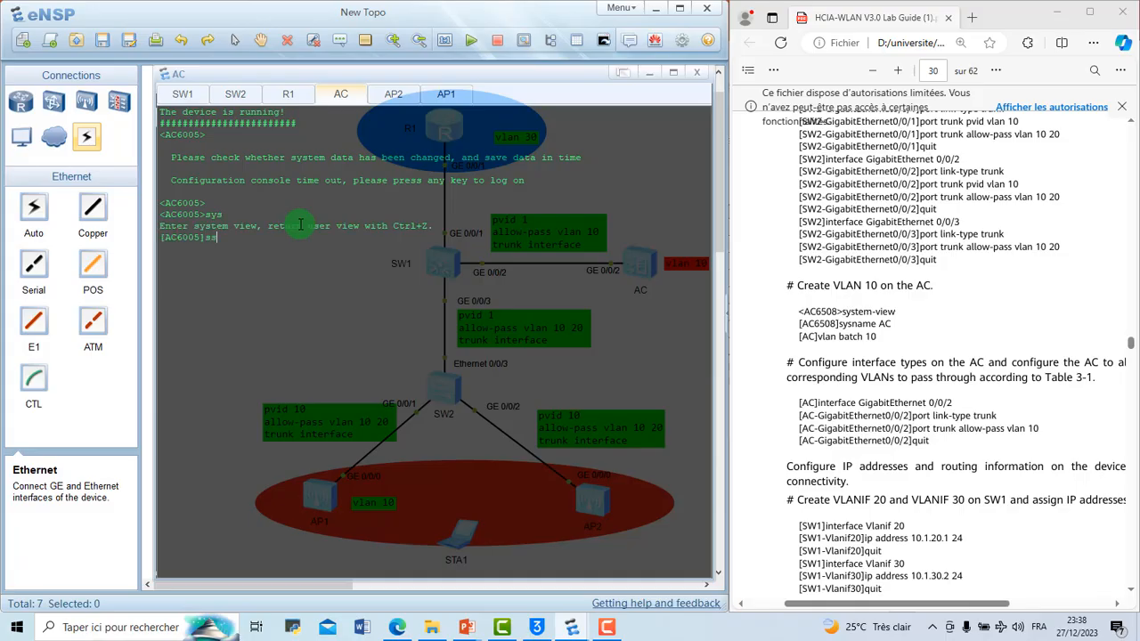
{"action": "type", "text": "ss AC"}
{"action": "key", "text": "Return"}
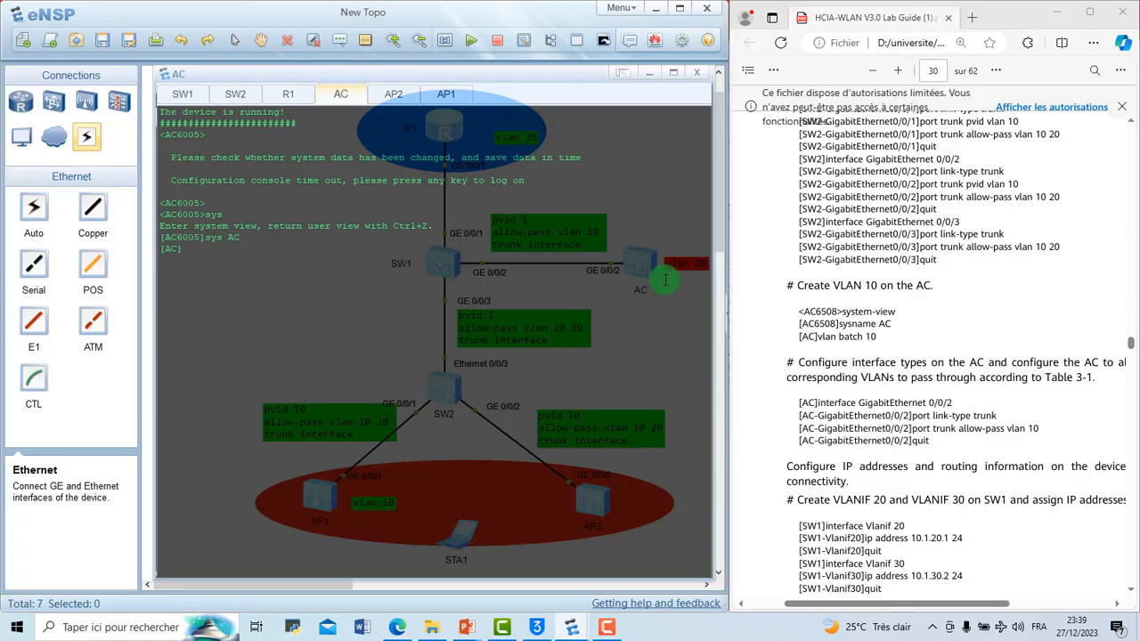
Step: Create VLAN 10 on the AC with the vlan batch command and display the current configuration
{"action": "type", "text": "vlan batch 10"}
{"action": "key", "text": "Return"}
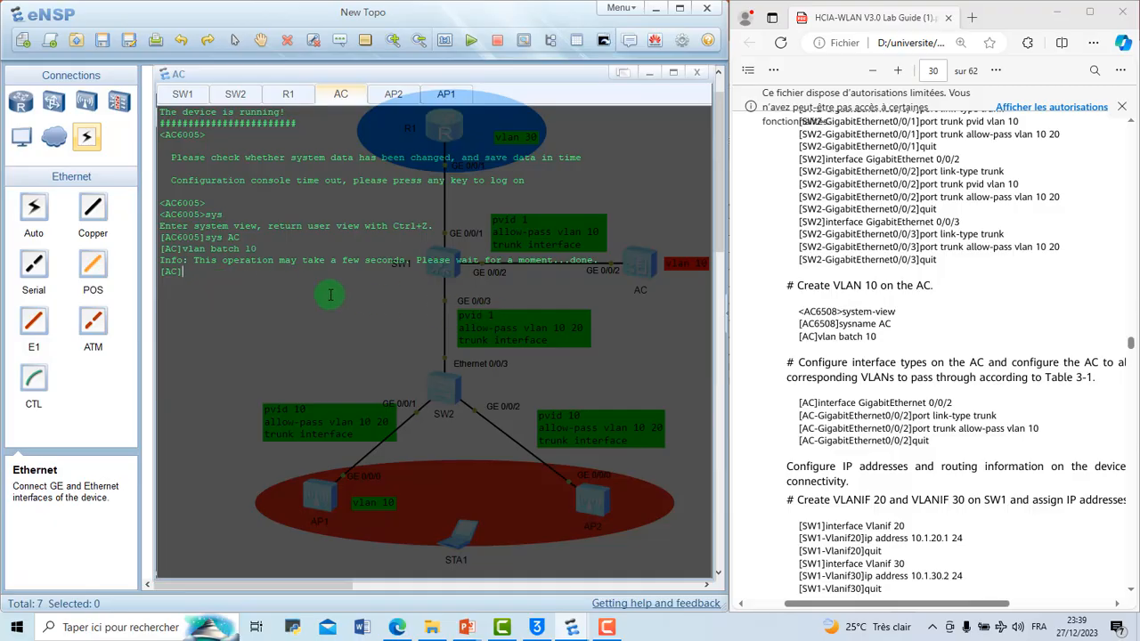
{"action": "type", "text": "disp th"}
{"action": "key", "text": "Return"}
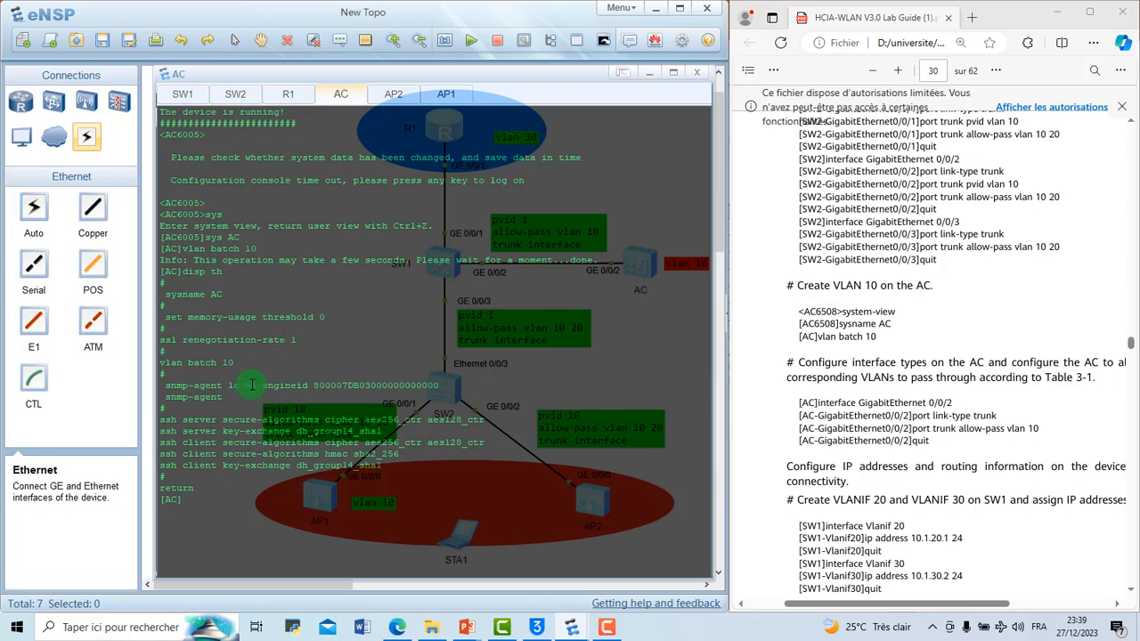
Step: Clear the AC console and enter the interface view of GigabitEthernet 0/0/2
{"action": "right_click", "coordinate": [268, 510]}
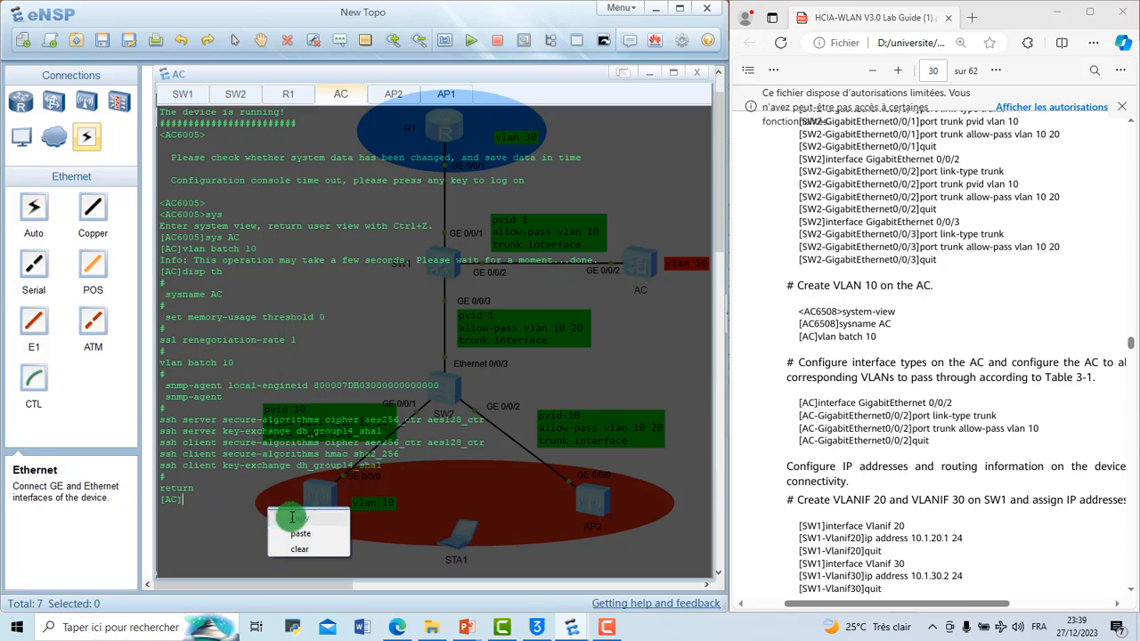
{"action": "left_click", "coordinate": [328, 549]}
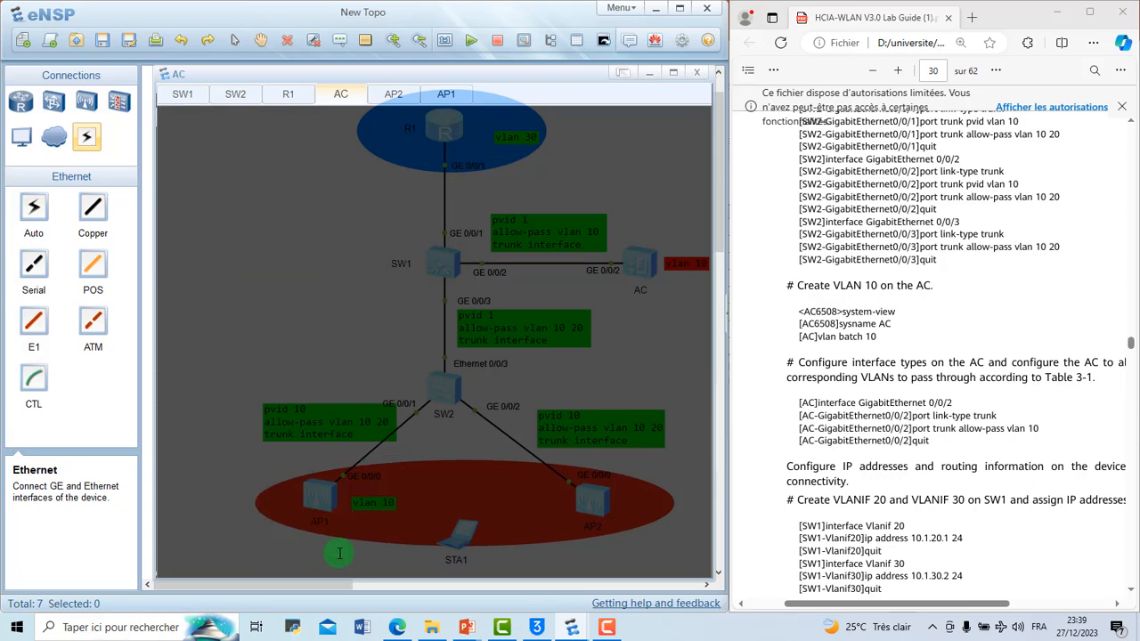
{"action": "key", "text": "Return"}
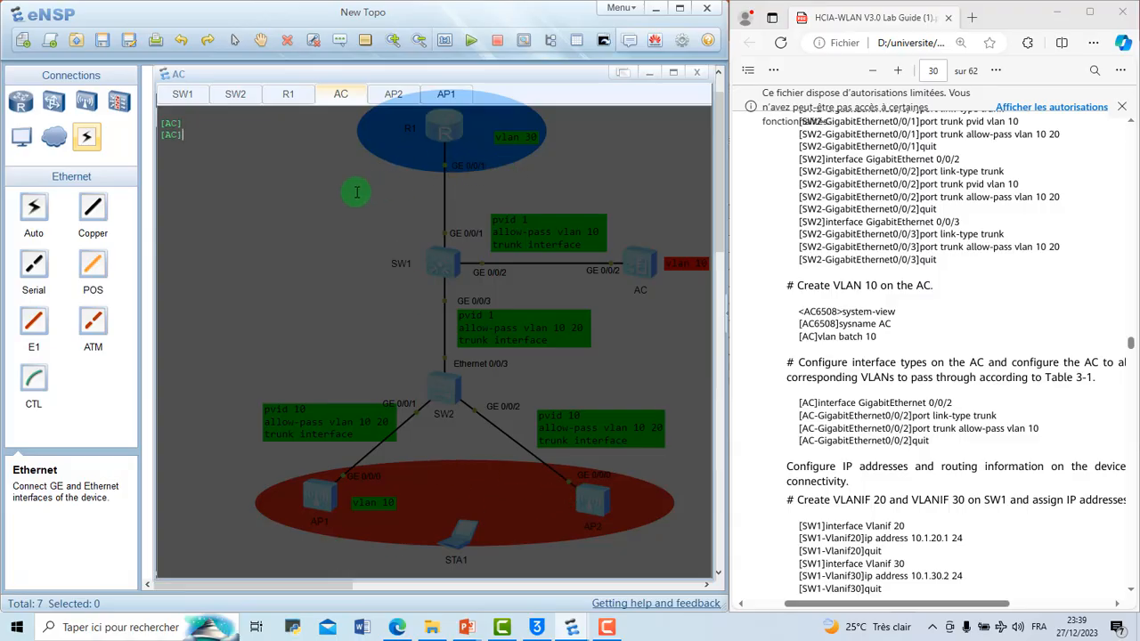
{"action": "right_click", "coordinate": [374, 249]}
{"action": "left_click", "coordinate": [240, 149]}
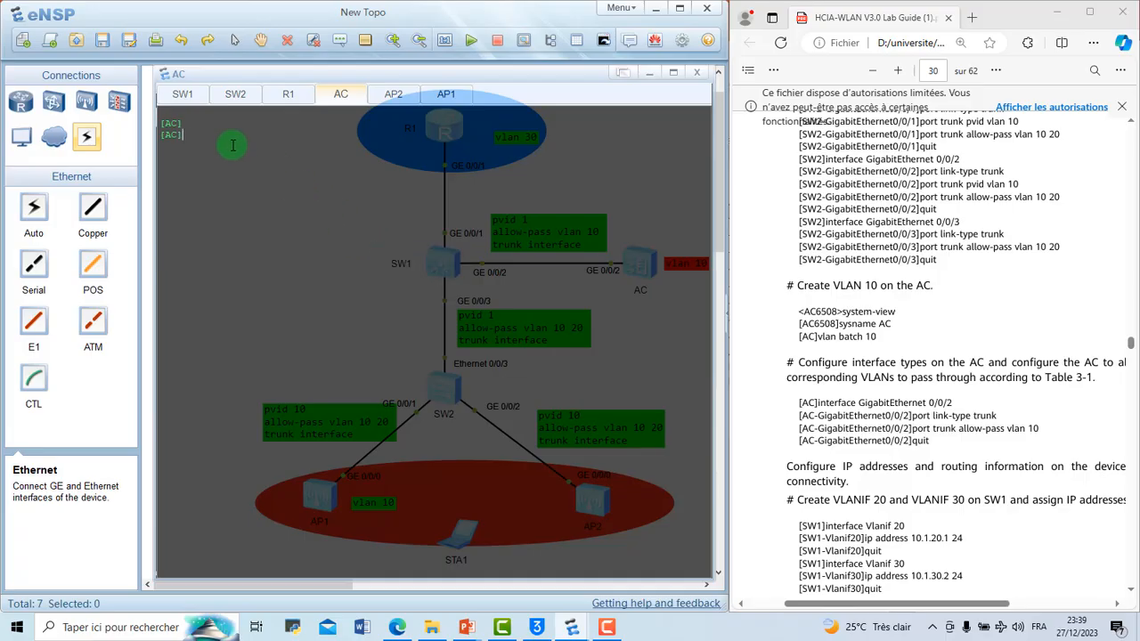
{"action": "type", "text": "int g0/0/2"}
{"action": "key", "text": "Return"}
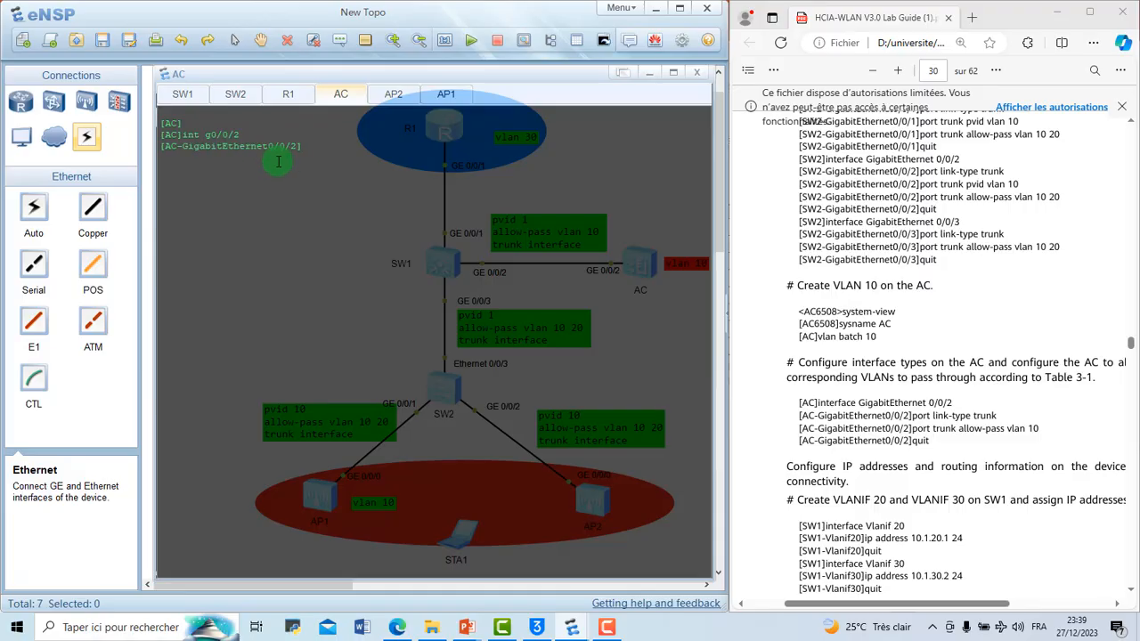
Step: Set the link type of GigabitEthernet 0/0/2 on the AC to trunk
{"action": "type", "text": "port"}
{"action": "key", "text": "Tab"}
{"action": "type", "text": "lin"}
{"action": "key", "text": "Tab"}
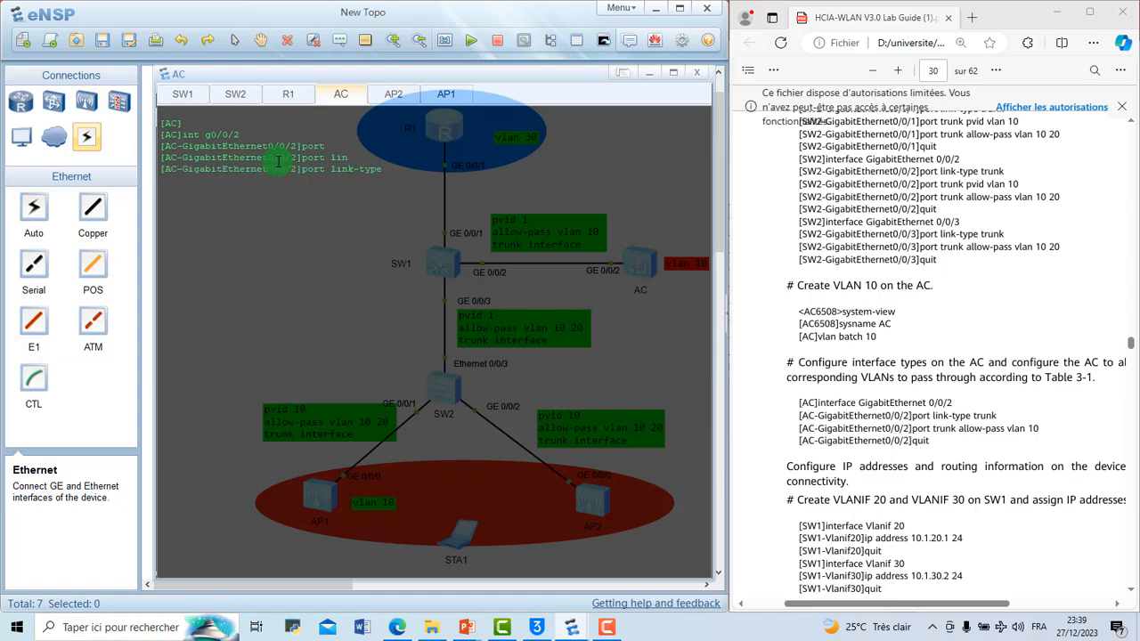
{"action": "type", "text": "tr"}
{"action": "key", "text": "Tab"}
{"action": "key", "text": "Return"}
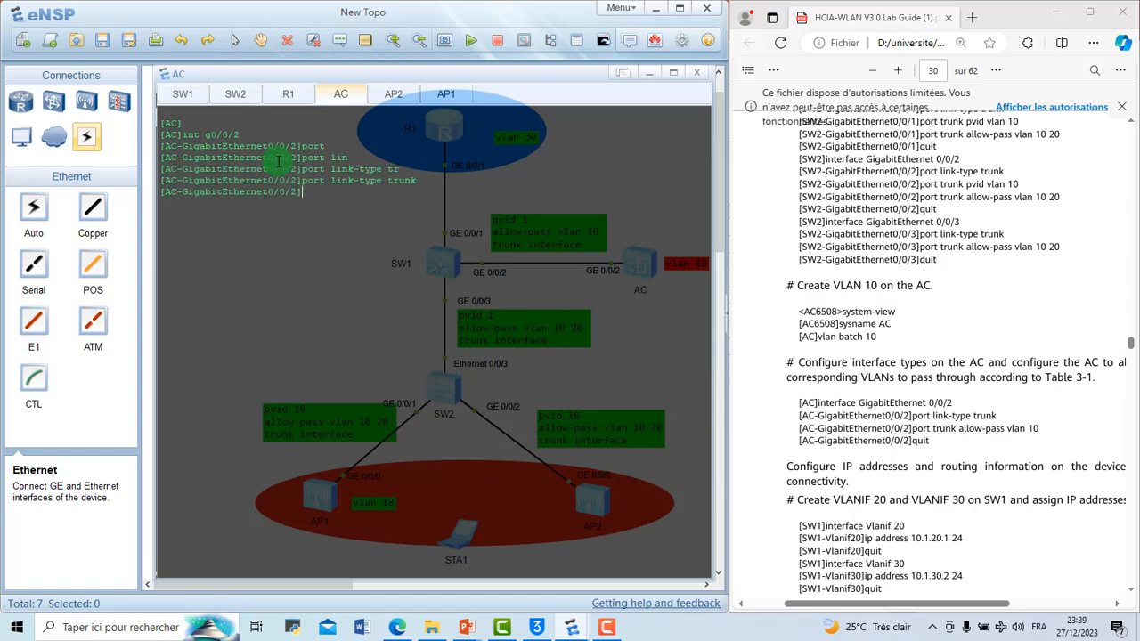
Step: Allow VLAN 10 to pass through the trunk on the AC's GigabitEthernet 0/0/2 and return to the system view
{"action": "type", "text": "por"}
{"action": "key", "text": "Tab"}
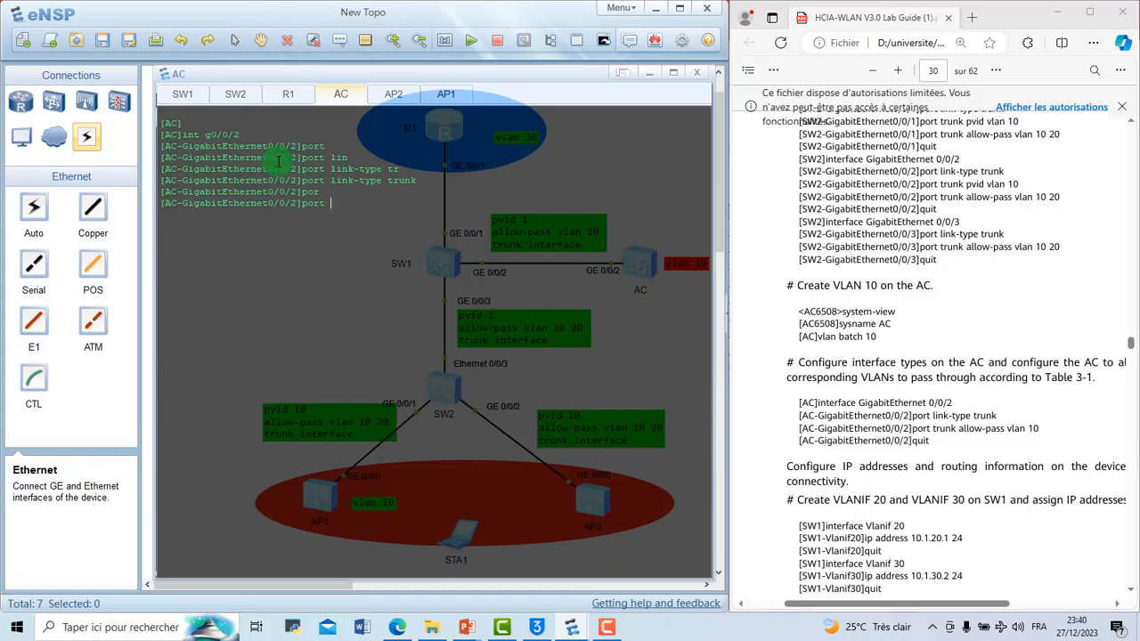
{"action": "type", "text": "tr"}
{"action": "key", "text": "Tab"}
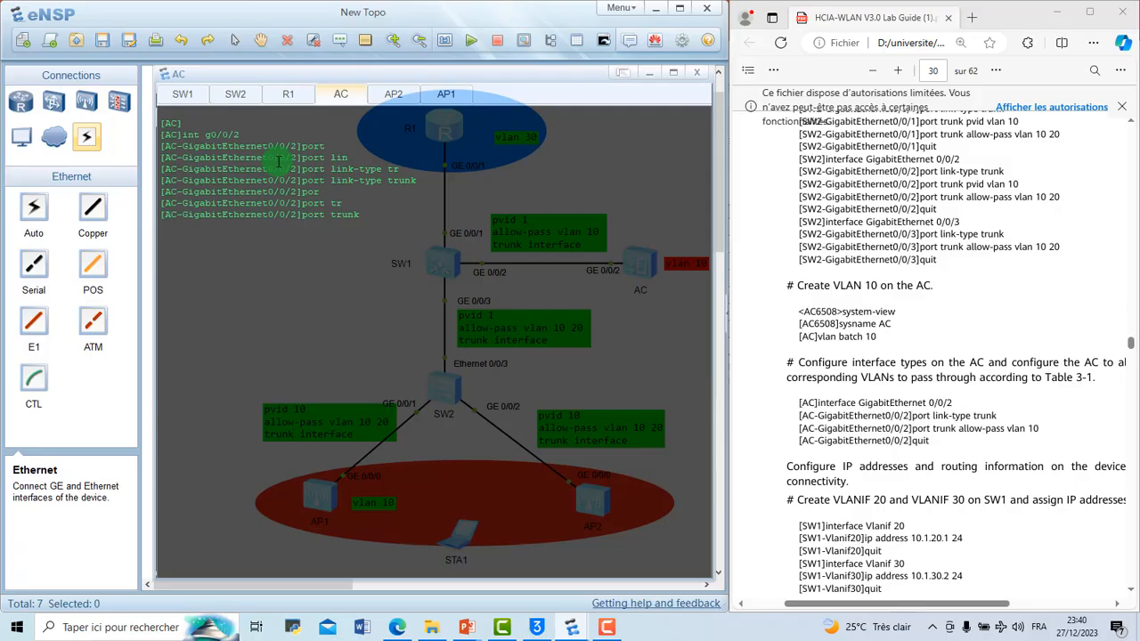
{"action": "type", "text": "all"}
{"action": "key", "text": "Tab"}
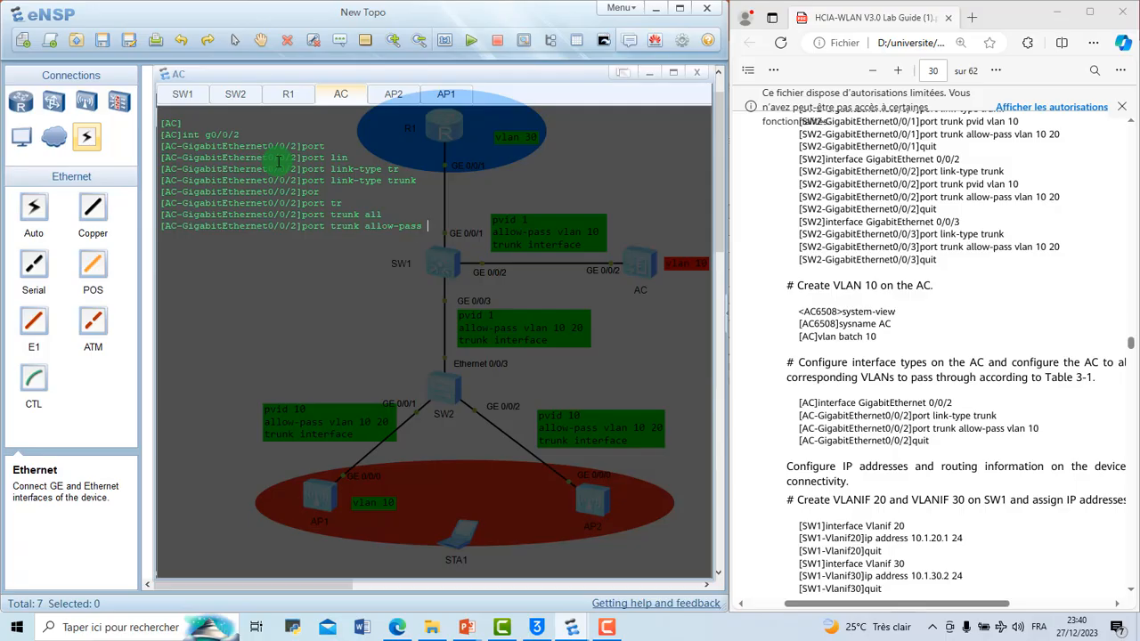
{"action": "type", "text": "vlan 10"}
{"action": "key", "text": "Return"}
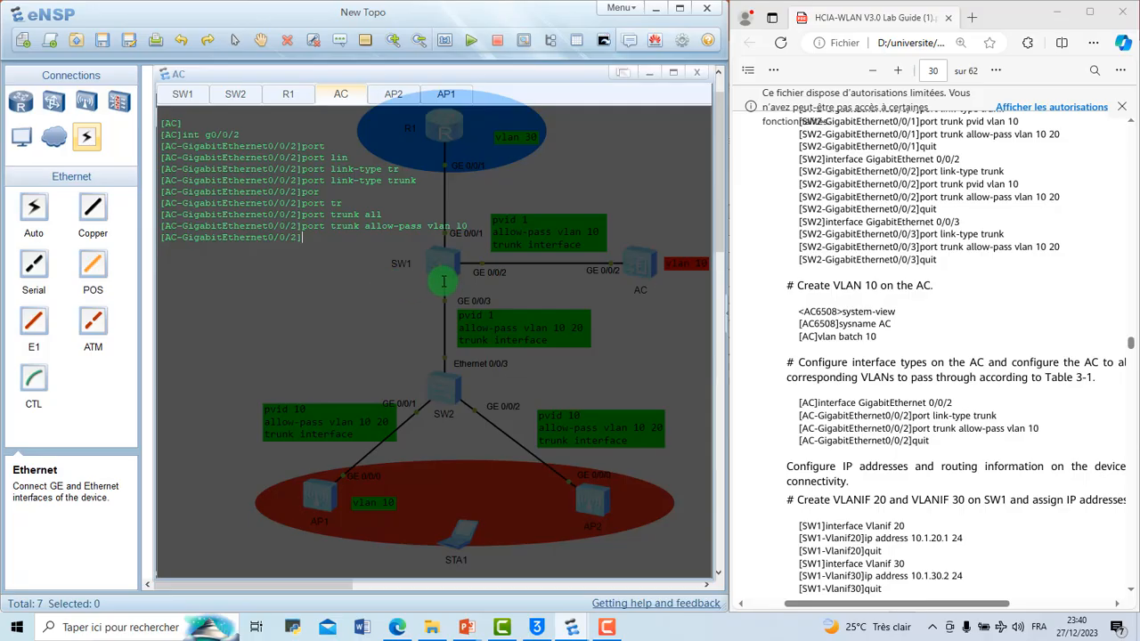
{"action": "type", "text": "q"}
{"action": "key", "text": "Return"}
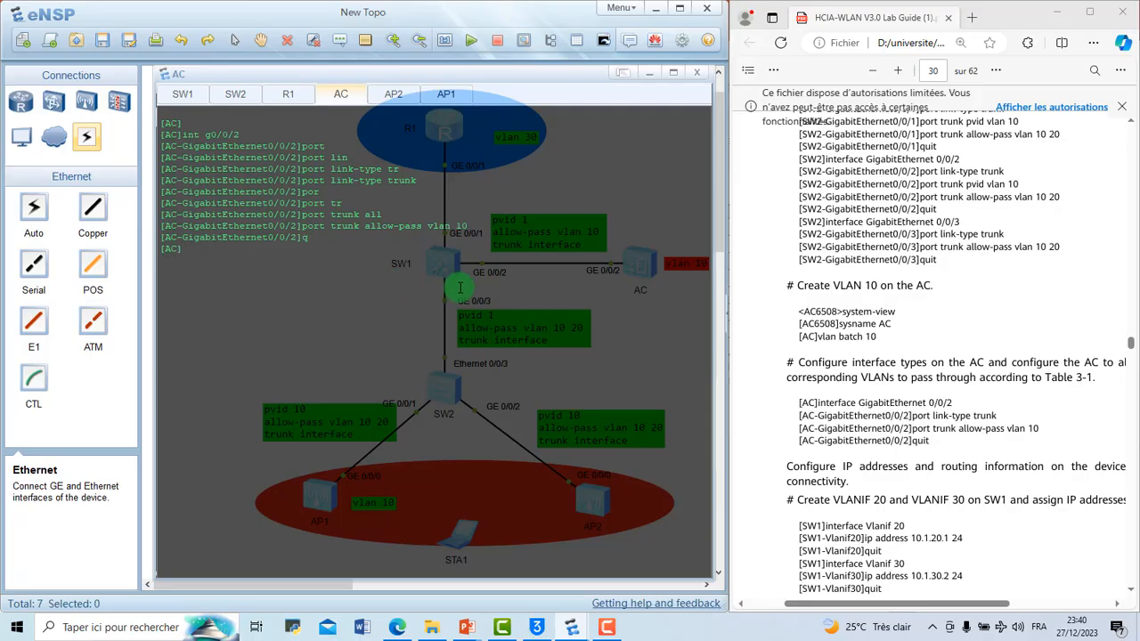
Step: Review the lab guide's VLAN and IP address plan tables and its commands for creating VLANIF 20 and VLANIF 30 on SW1
{"action": "scroll", "coordinate": [971, 229], "scroll_direction": "up", "scroll_amount": 10}
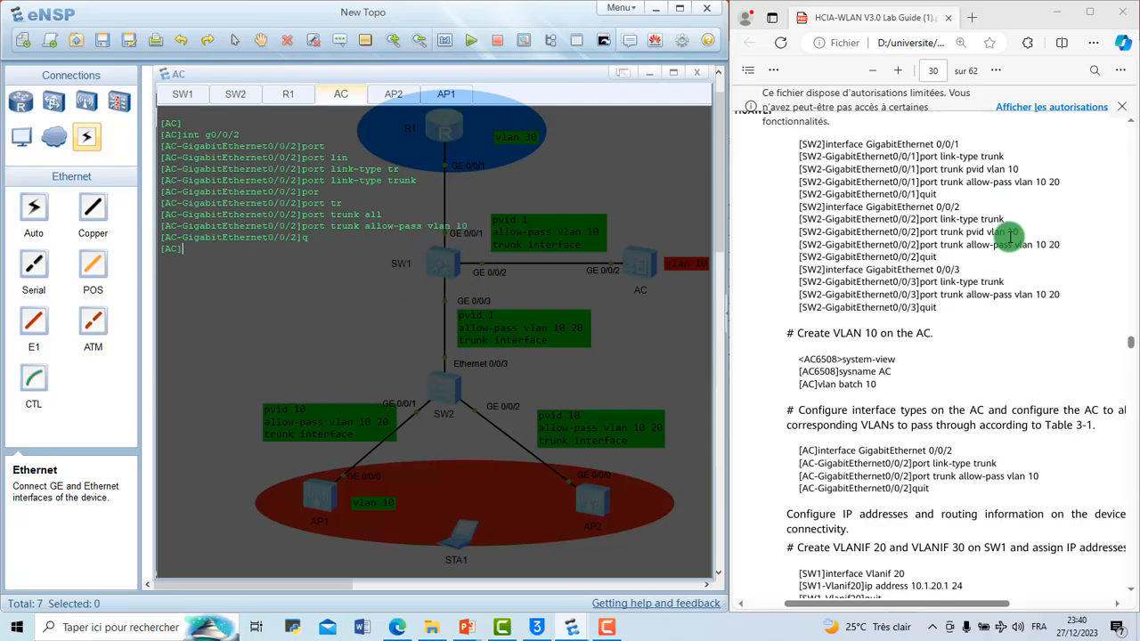
{"action": "scroll", "coordinate": [1010, 235], "scroll_direction": "up", "scroll_amount": 5}
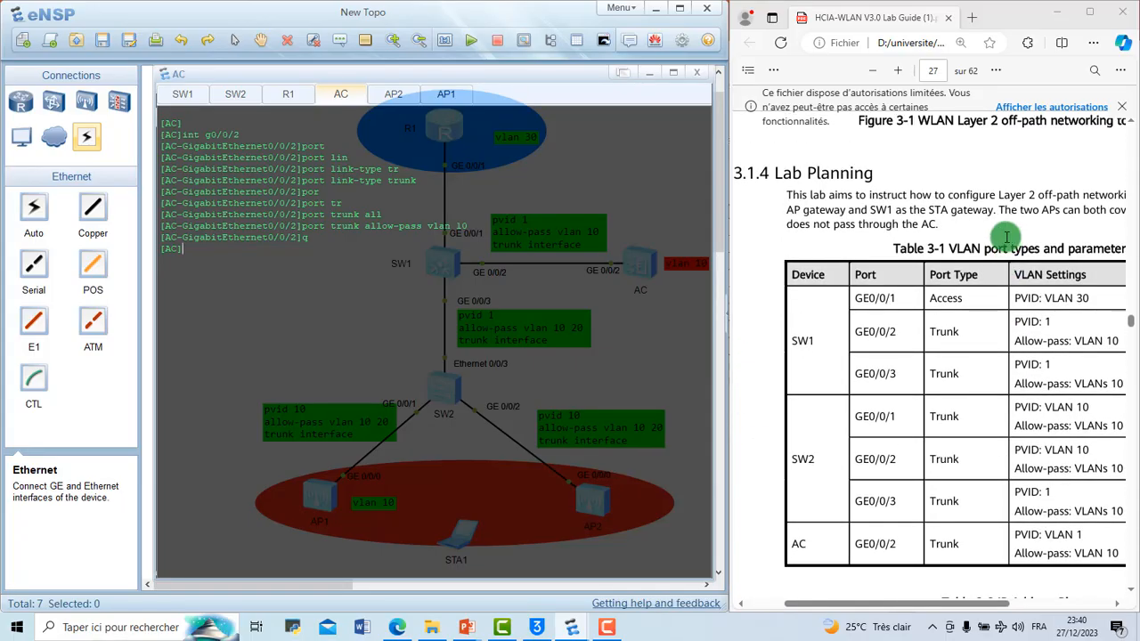
{"action": "scroll", "coordinate": [961, 333], "scroll_direction": "down", "scroll_amount": 5}
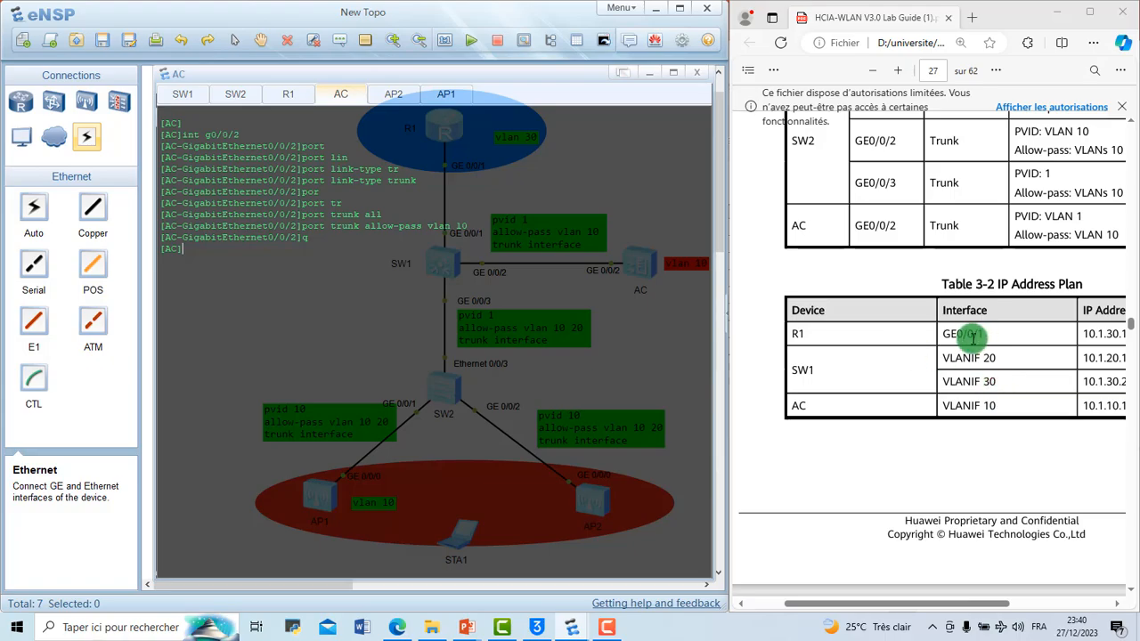
{"action": "scroll", "coordinate": [846, 423], "scroll_direction": "down", "scroll_amount": 15}
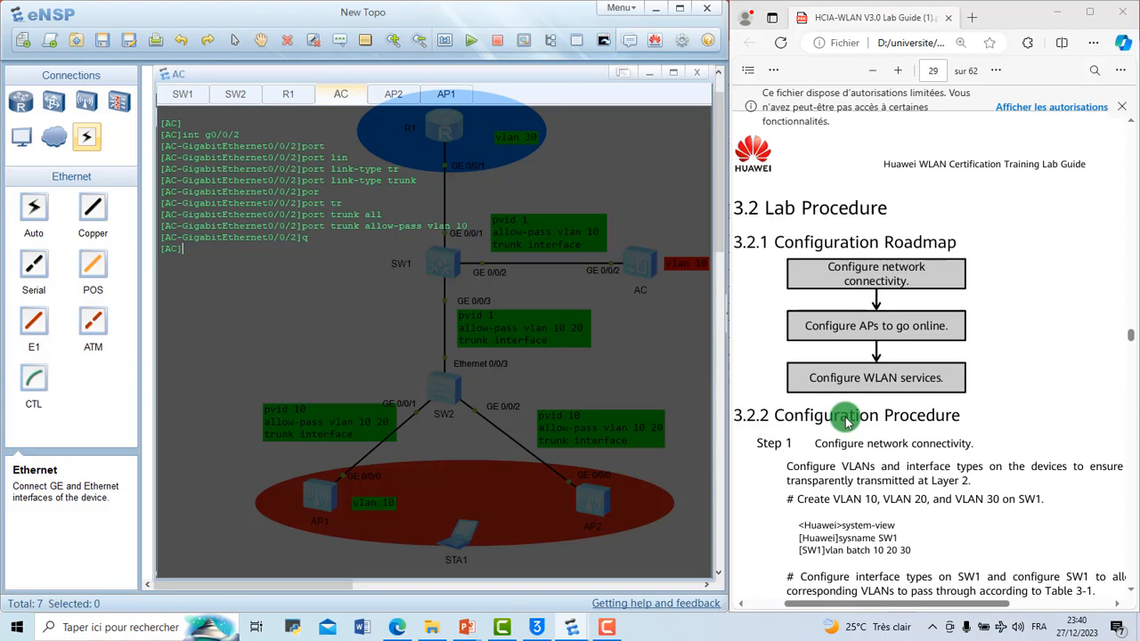
{"action": "scroll", "coordinate": [846, 422], "scroll_direction": "down", "scroll_amount": 5}
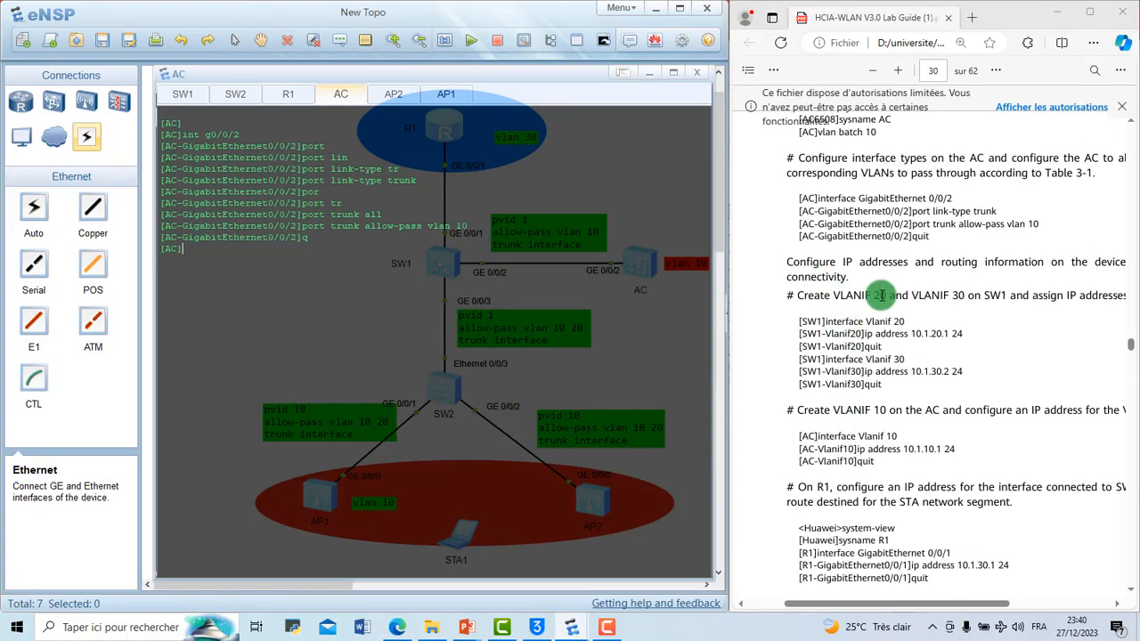
{"action": "scroll", "coordinate": [880, 294], "scroll_direction": "down", "scroll_amount": 1}
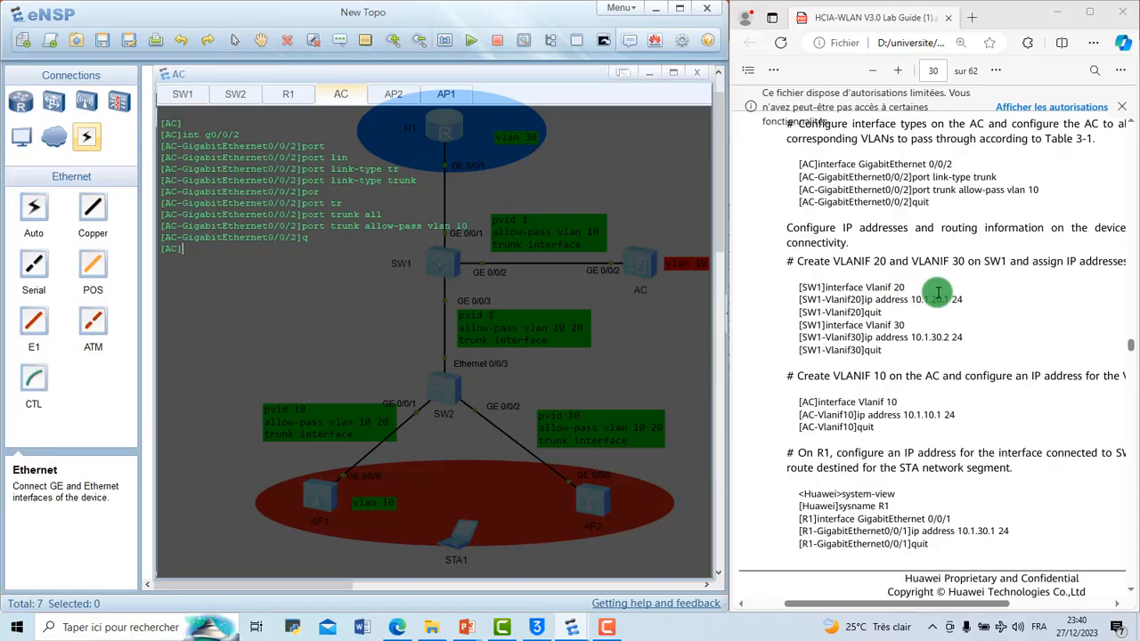
Step: Switch to the SW1 console and clear its earlier output
{"action": "left_click", "coordinate": [199, 98]}
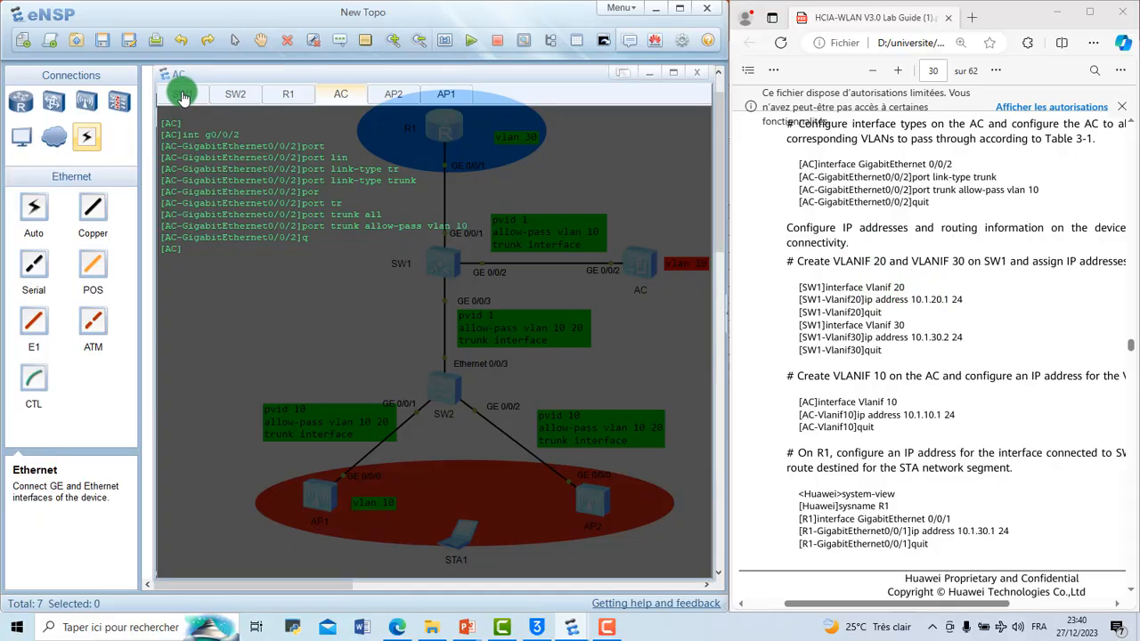
{"action": "left_click", "coordinate": [305, 404]}
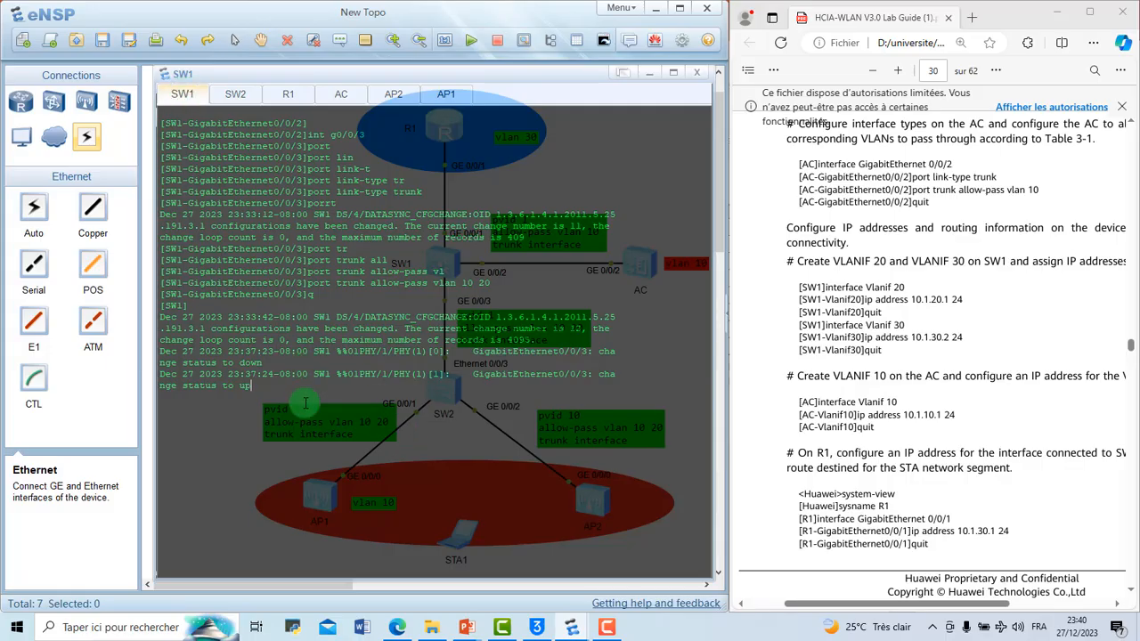
{"action": "key", "text": "Return"}
{"action": "right_click", "coordinate": [304, 404]}
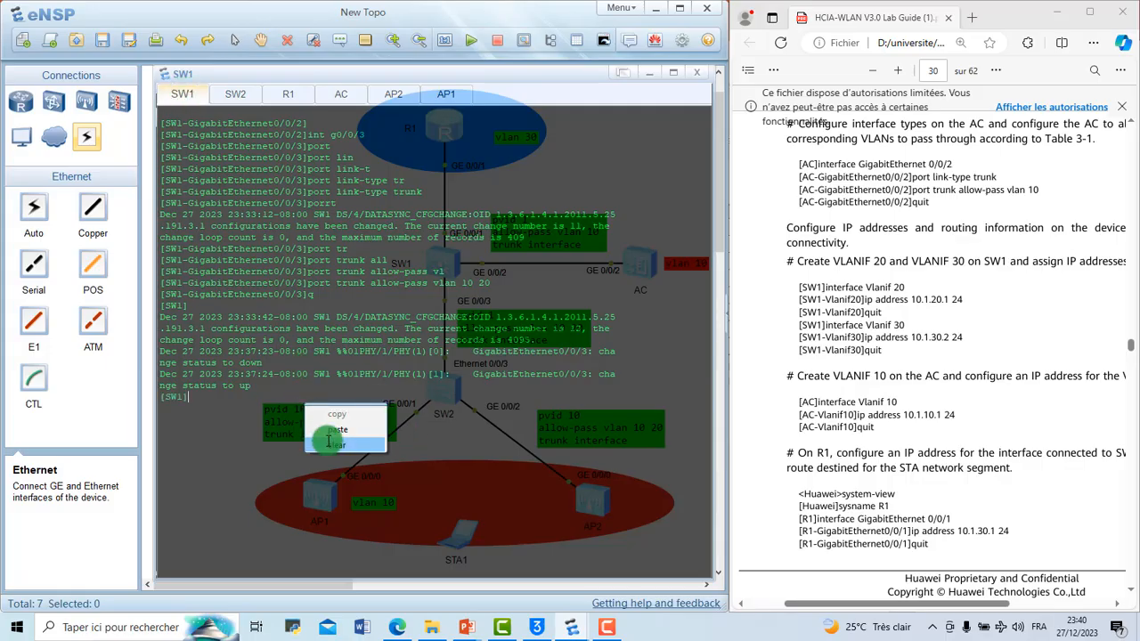
{"action": "left_click", "coordinate": [331, 445]}
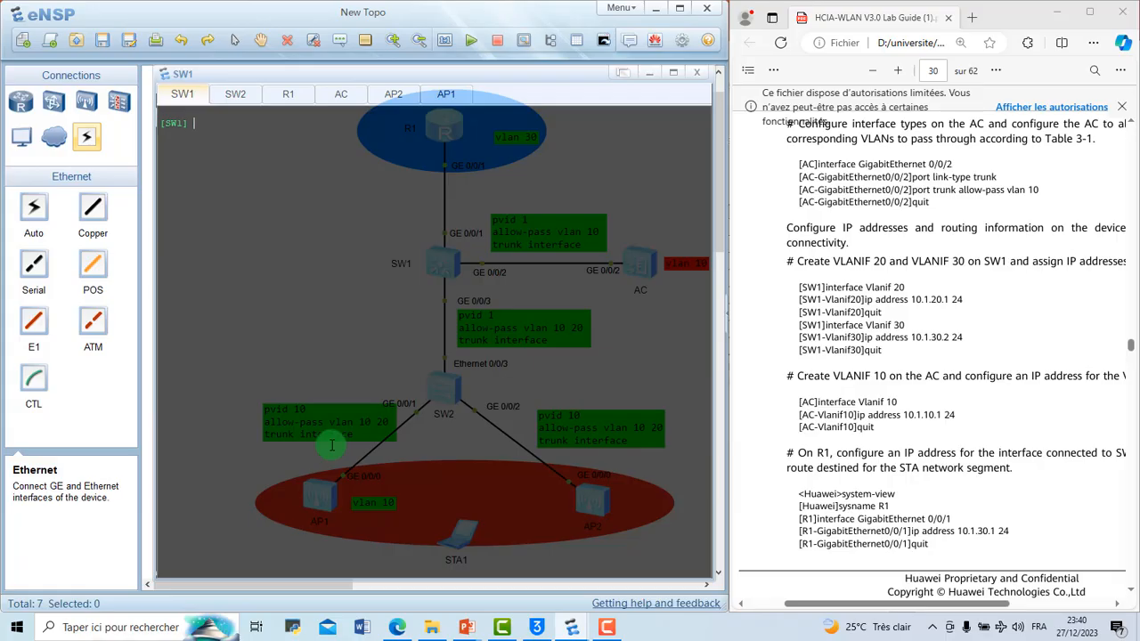
Step: Create the VLANIF 20 interface on SW1 and enter its interface view
{"action": "type", "text": "int"}
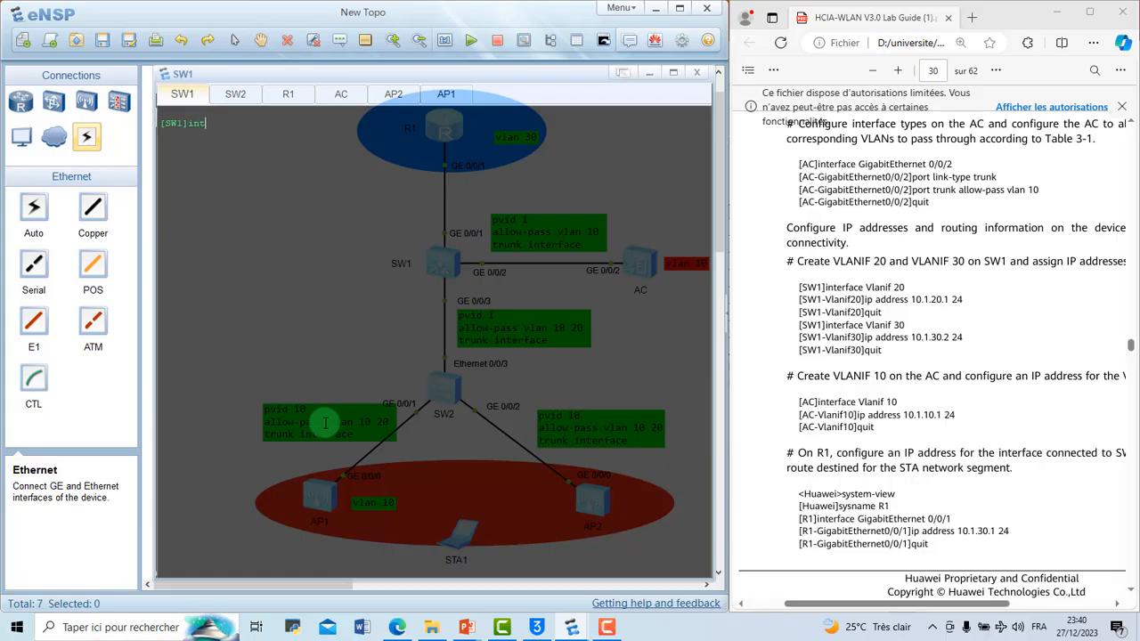
{"action": "key", "text": "Tab"}
{"action": "type", "text": "vl"}
{"action": "key", "text": "Tab"}
{"action": "type", "text": "20"}
{"action": "key", "text": "Return"}
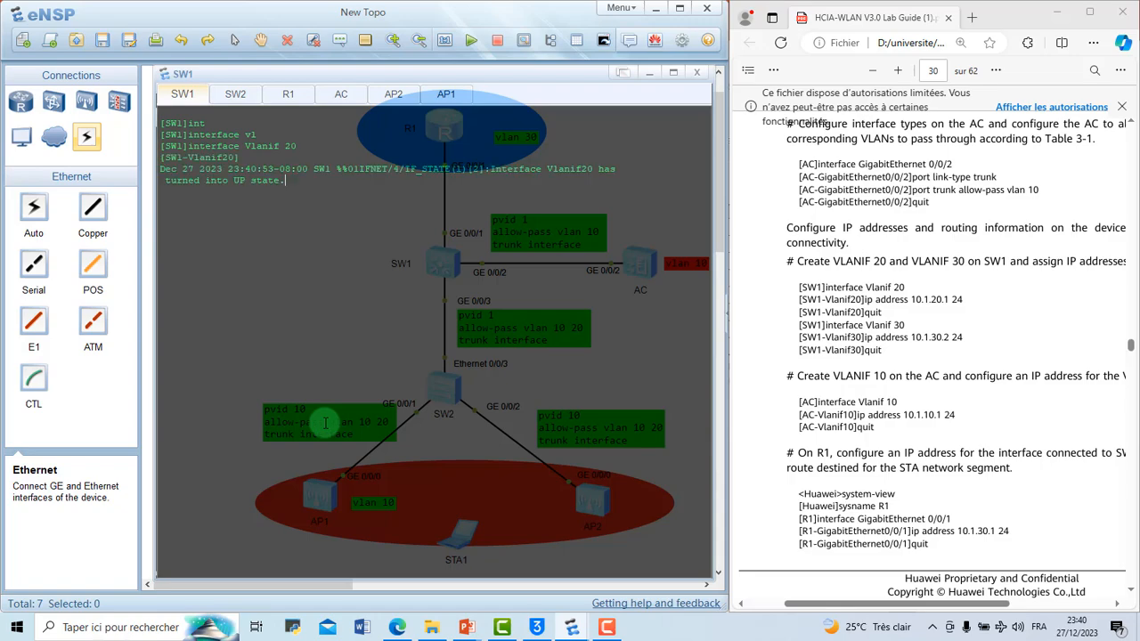
{"action": "key", "text": "Return"}
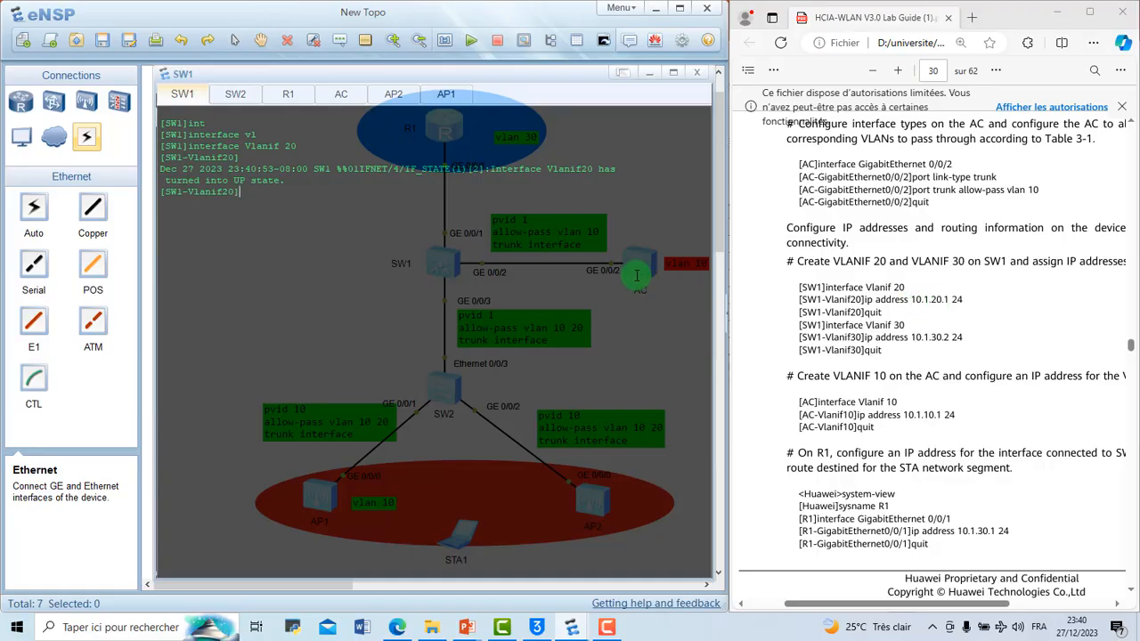
Step: Assign IP address 10.1.20.1 with mask length 24 to VLANIF 20 on SW1
{"action": "type", "text": "ip add"}
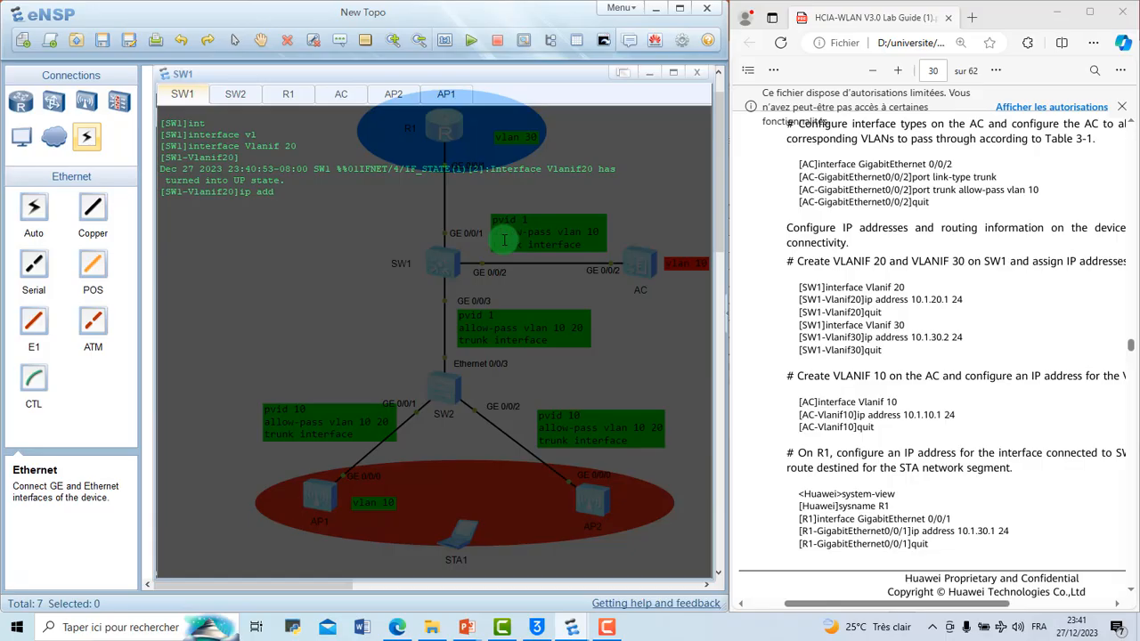
{"action": "type", "text": " 10.1.20.1 24"}
{"action": "key", "text": "Return"}
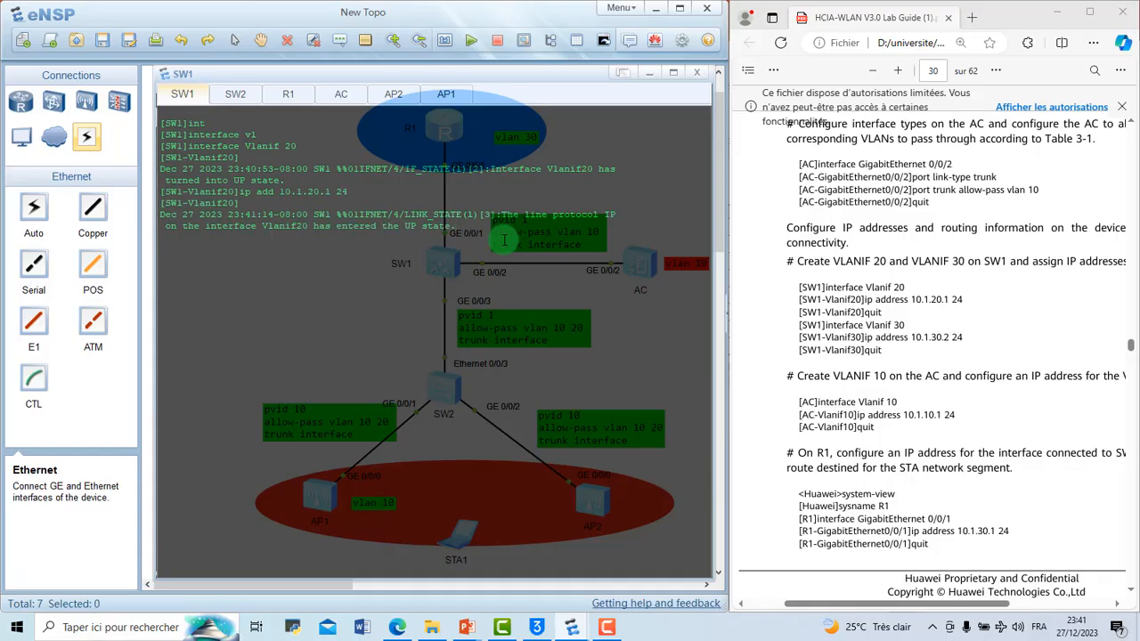
Step: Display the current configuration of VLANIF 20 on SW1 and compare its subnet mask with the entered prefix length
{"action": "key", "text": "Return"}
{"action": "type", "text": "disp th"}
{"action": "key", "text": "Return"}
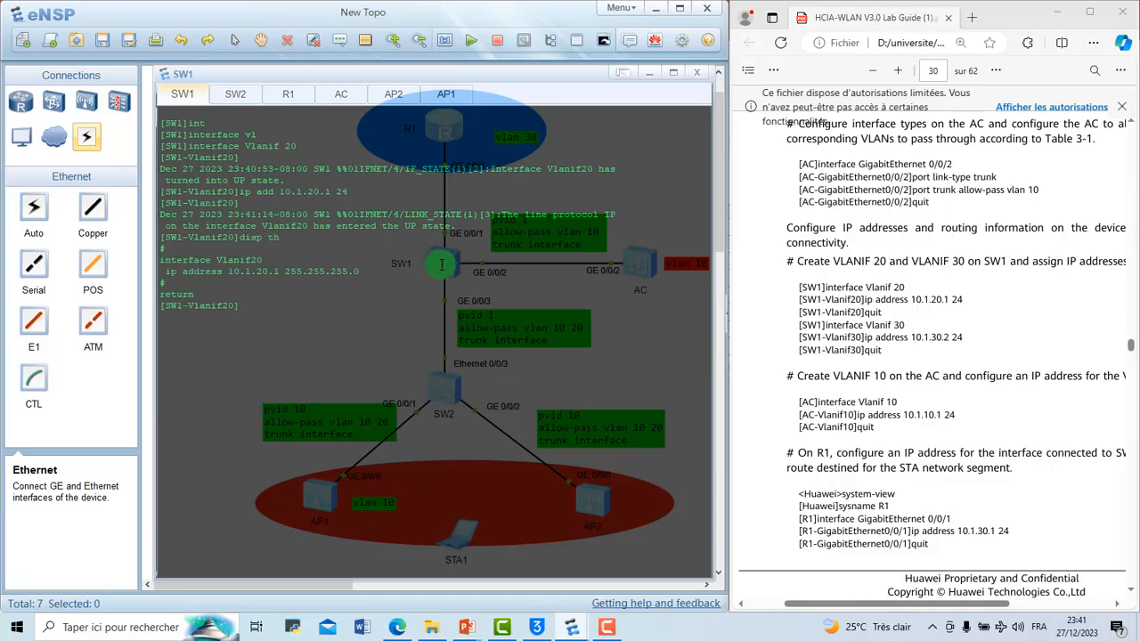
{"action": "left_click_drag", "start_coordinate": [228, 270], "coordinate": [285, 275]}
{"action": "left_click", "coordinate": [366, 273]}
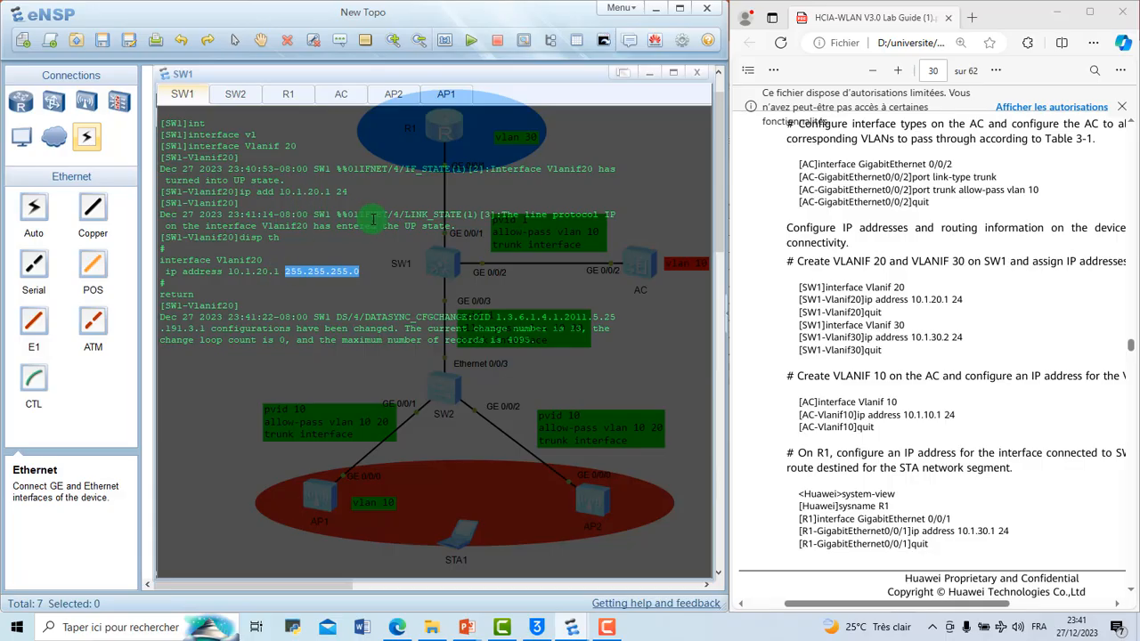
{"action": "left_click", "coordinate": [332, 188]}
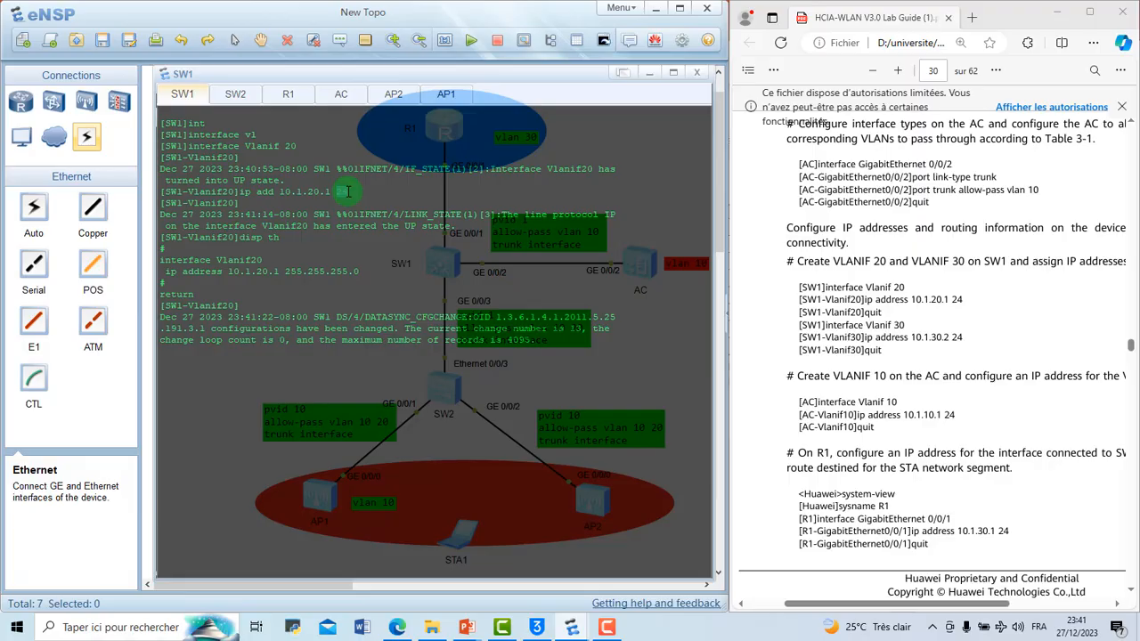
{"action": "double_click", "coordinate": [342, 192]}
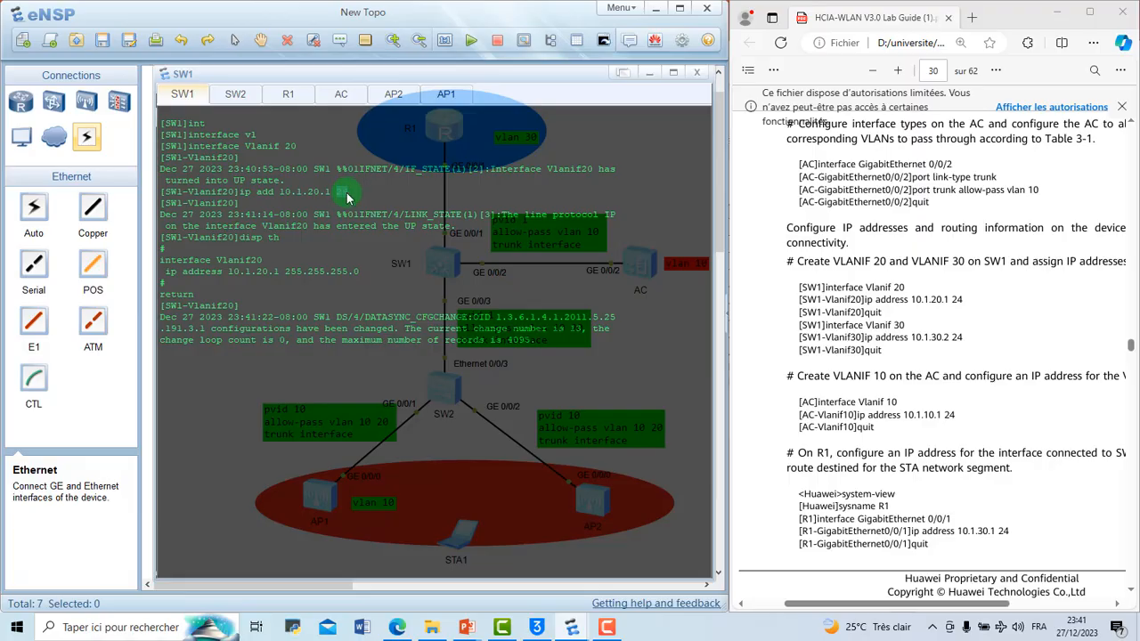
{"action": "left_click", "coordinate": [554, 341]}
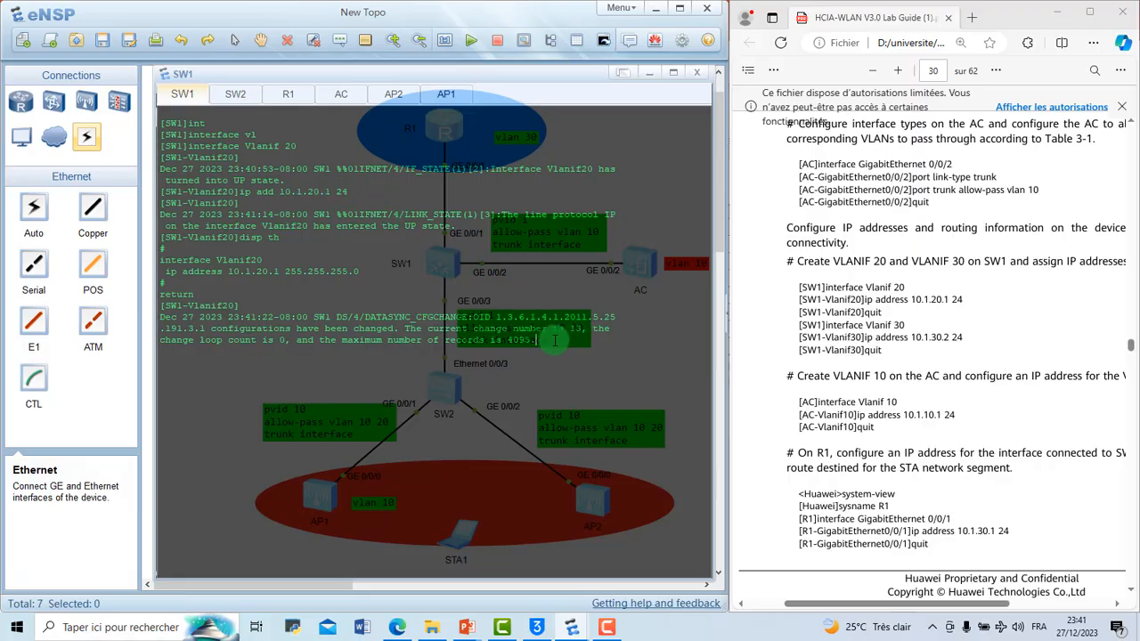
{"action": "key", "text": "Return"}
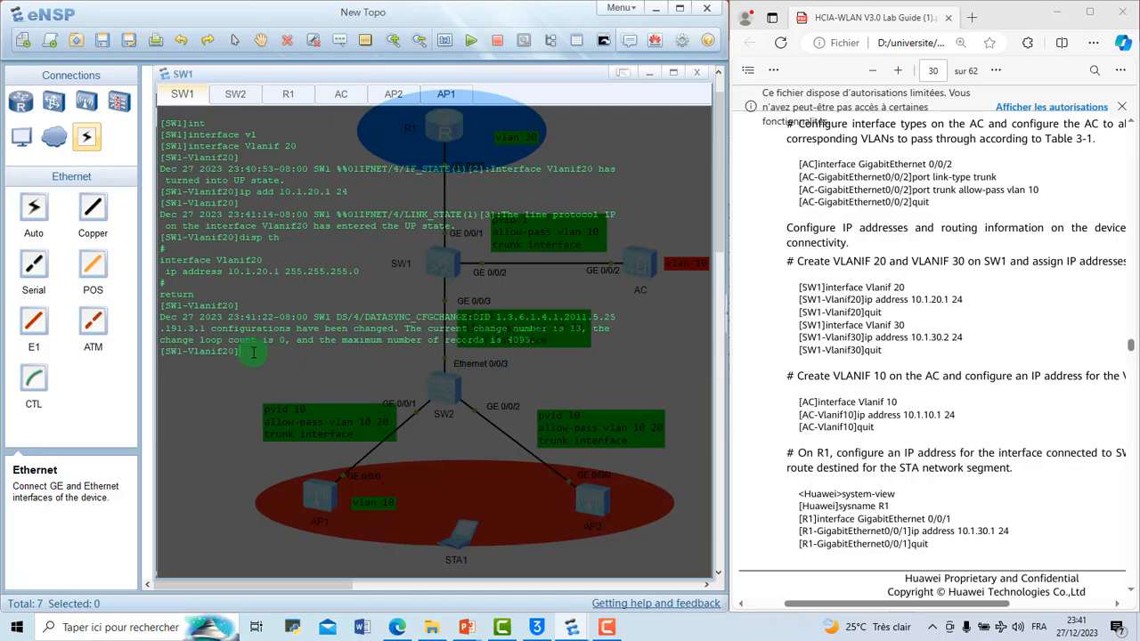
Step: Leave the VLANIF 20 view, then create VLANIF 30 on SW1 and enter its interface view
{"action": "type", "text": "q"}
{"action": "key", "text": "Return"}
{"action": "type", "text": "int"}
{"action": "key", "text": "BackSpace"}
{"action": "type", "text": "t vl"}
{"action": "key", "text": "Tab"}
{"action": "type", "text": "30"}
{"action": "key", "text": "Return"}
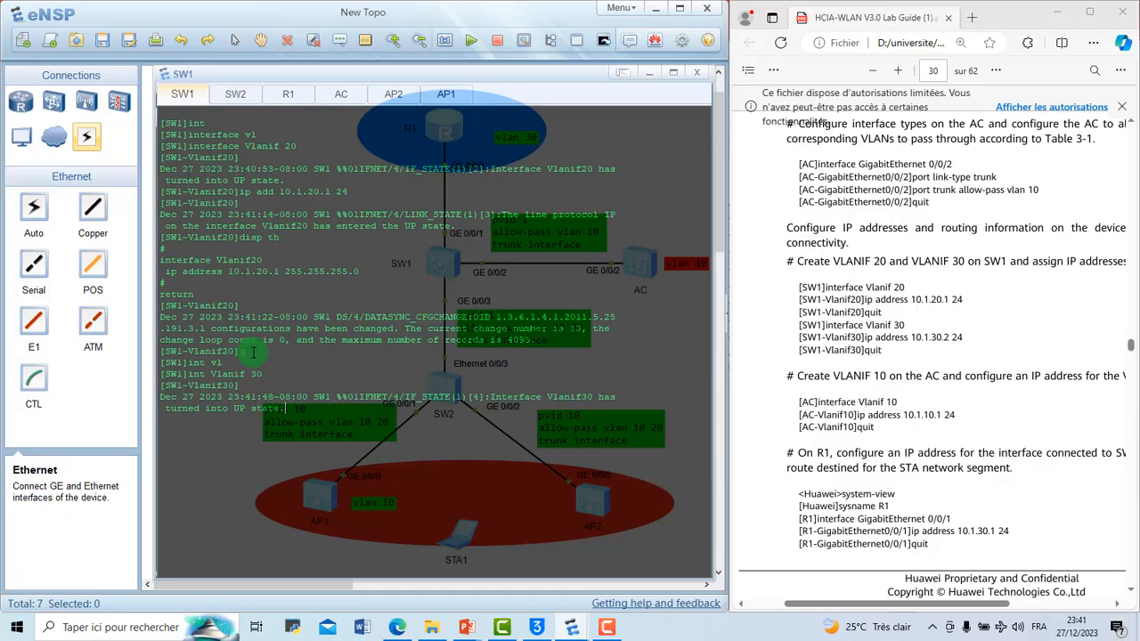
Step: Assign IP address 10.1.30.2 with mask length 24 to VLANIF 30 on SW1
{"action": "type", "text": "ip add"}
{"action": "key", "text": "Tab"}
{"action": "type", "text": "10"}
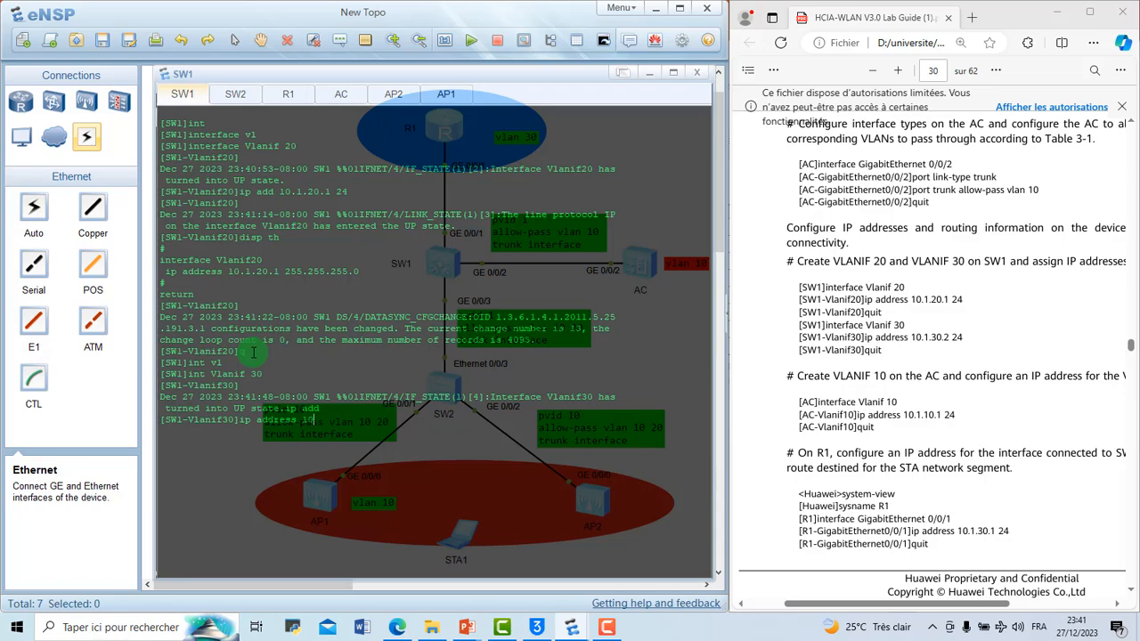
{"action": "type", "text": ".1.30.2 24"}
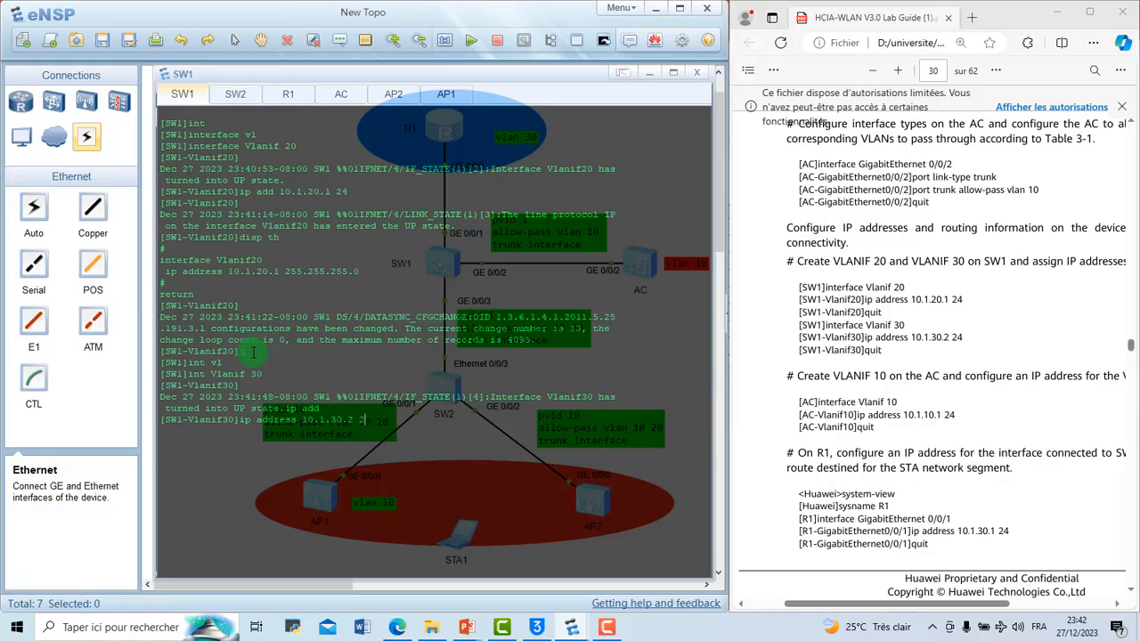
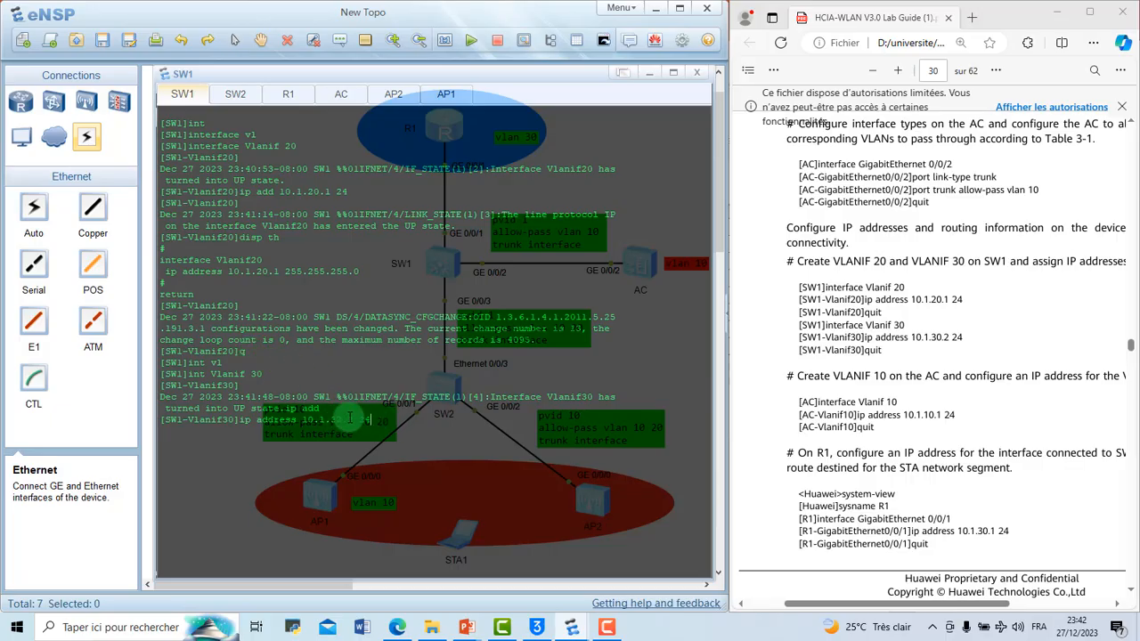
Step: Apply the VLANIF 30 address on SW1, return to the system view and clear the console output
{"action": "key", "text": "Return"}
{"action": "key", "text": "Return"}
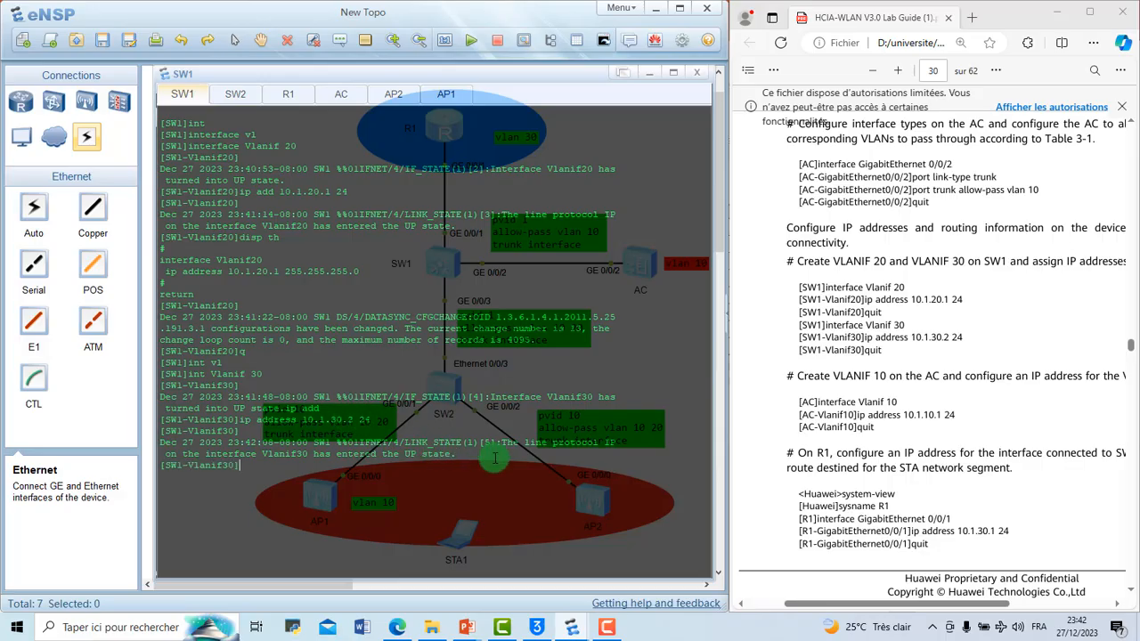
{"action": "type", "text": "q"}
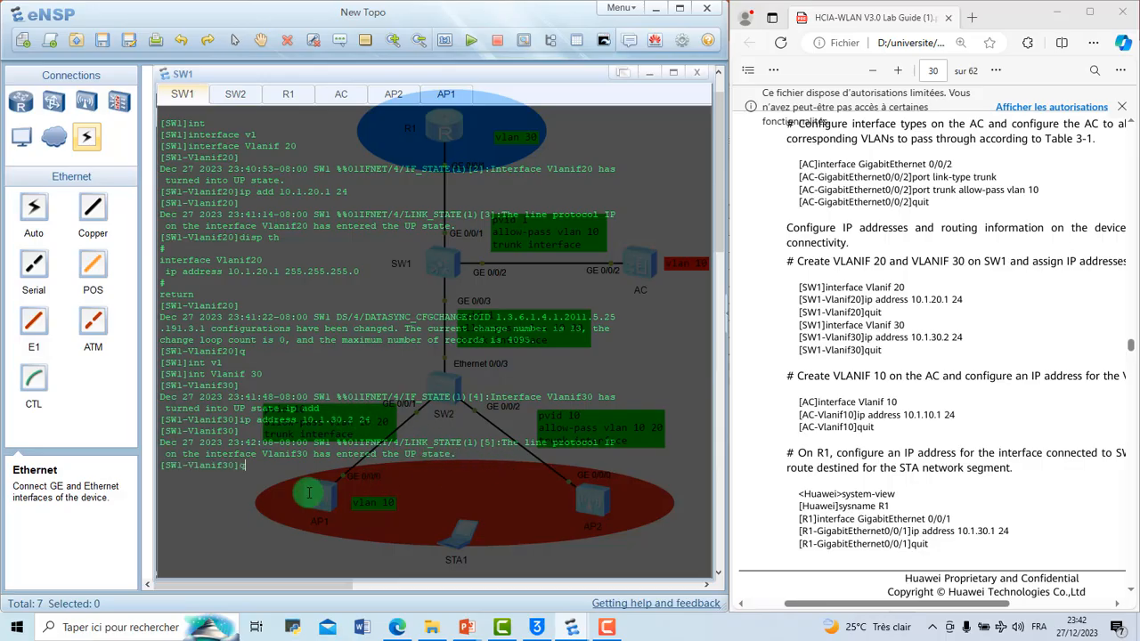
{"action": "key", "text": "Return"}
{"action": "right_click", "coordinate": [359, 526]}
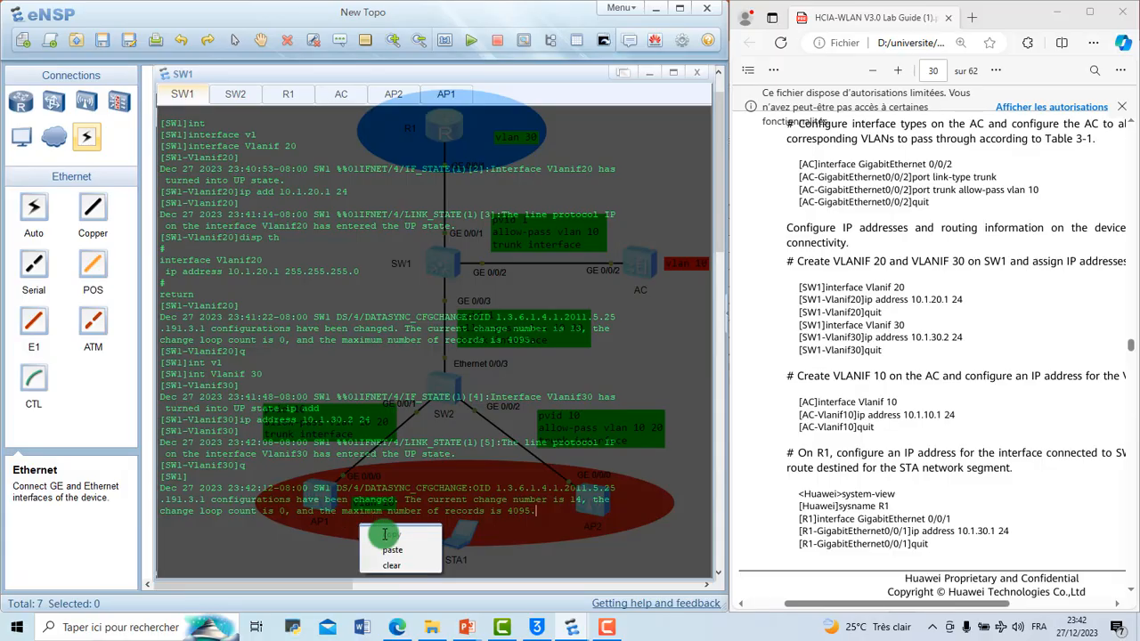
{"action": "left_click", "coordinate": [392, 564]}
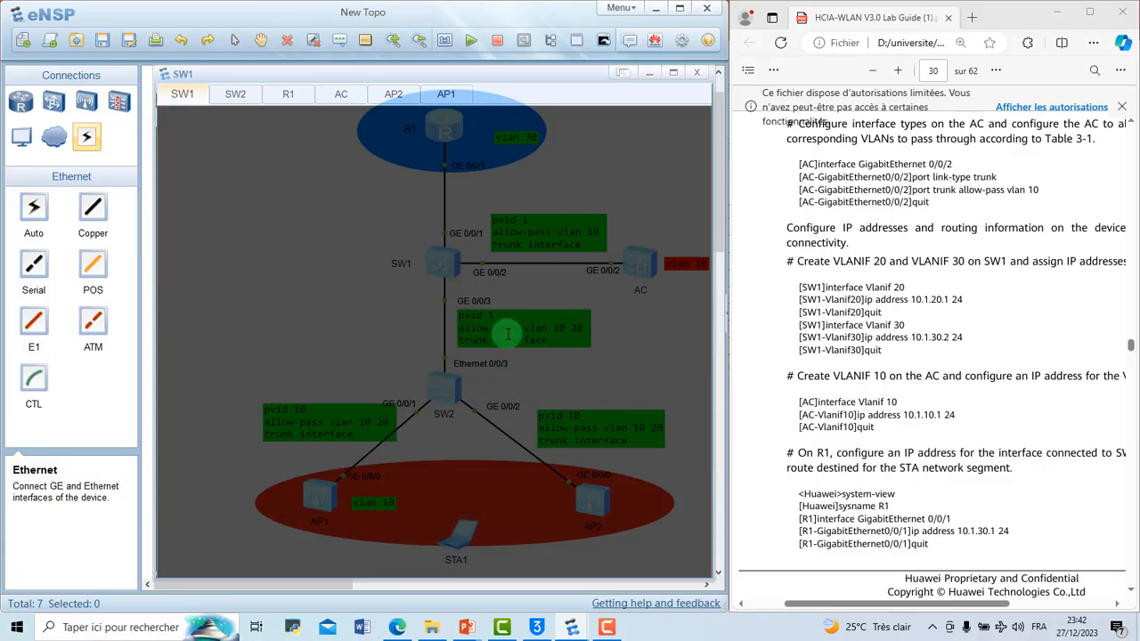
{"action": "key", "text": "Return"}
{"action": "key", "text": "Return"}
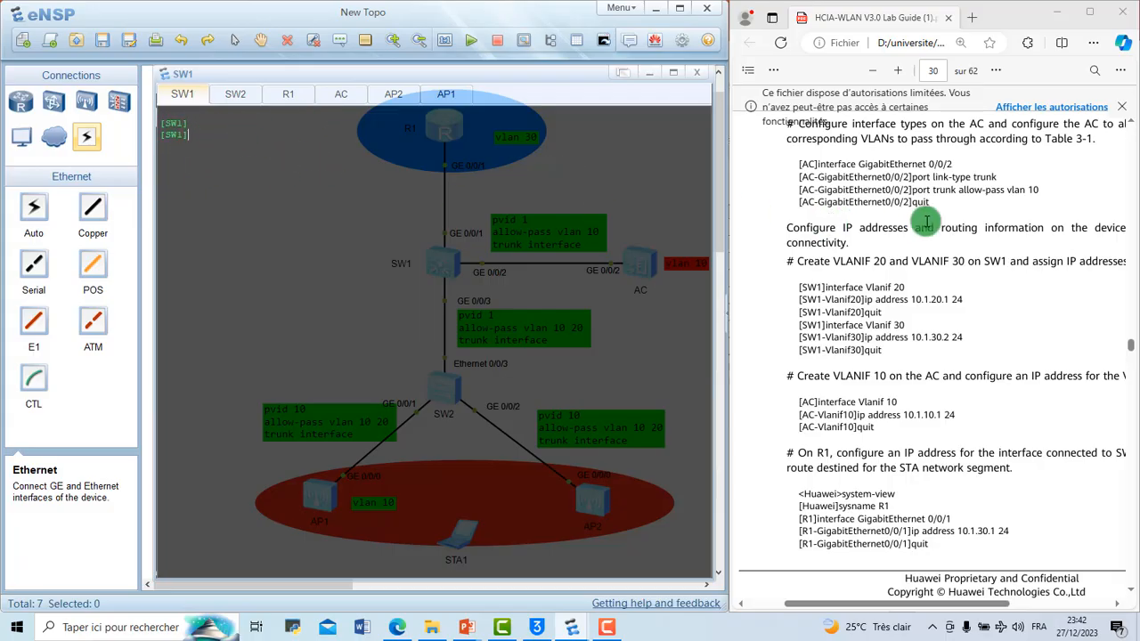
Step: Consult the lab guide's VLANIF 10 instructions, then create VLANIF 10 on the AC and enter its interface view
{"action": "scroll", "coordinate": [926, 222], "scroll_direction": "up", "scroll_amount": 15}
{"action": "scroll", "coordinate": [926, 222], "scroll_direction": "down", "scroll_amount": 5}
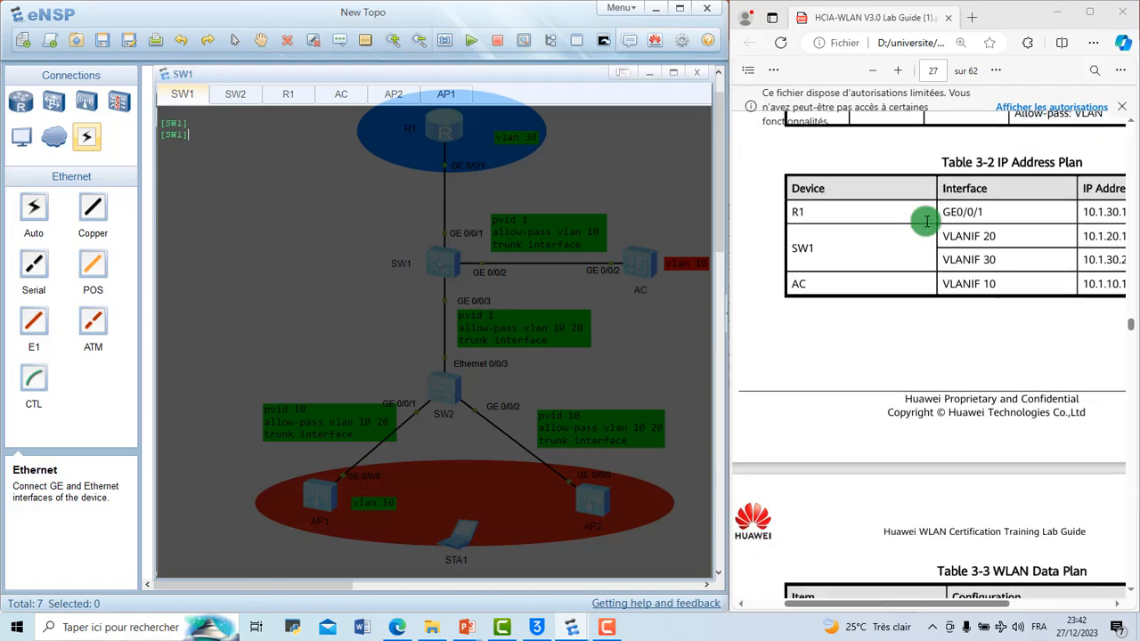
{"action": "scroll", "coordinate": [943, 269], "scroll_direction": "down", "scroll_amount": 10}
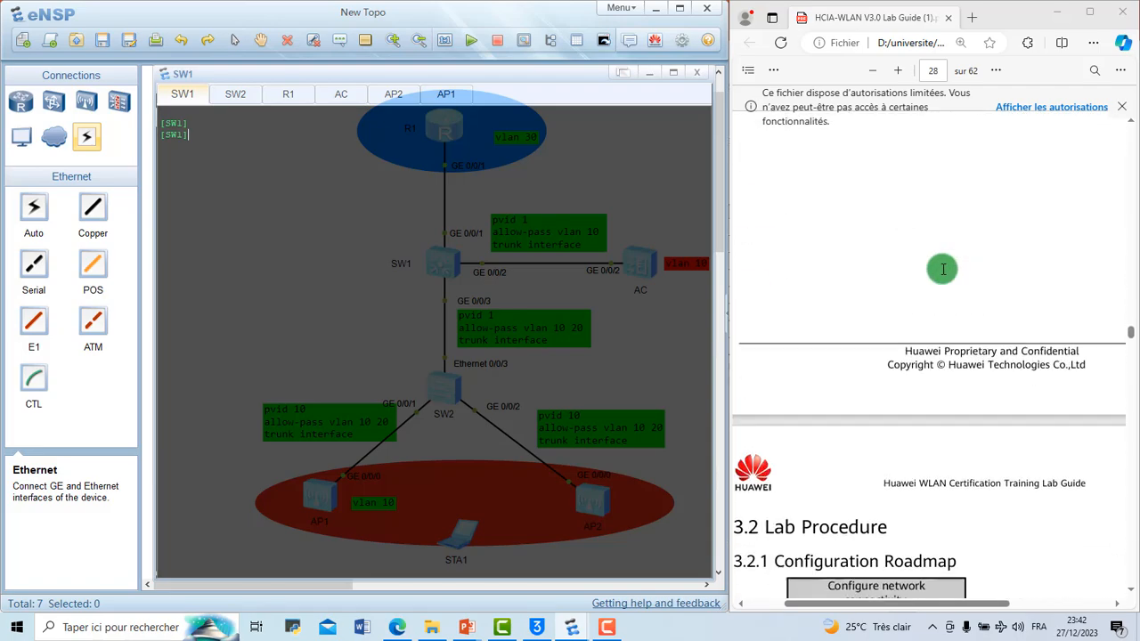
{"action": "scroll", "coordinate": [943, 270], "scroll_direction": "down", "scroll_amount": 8}
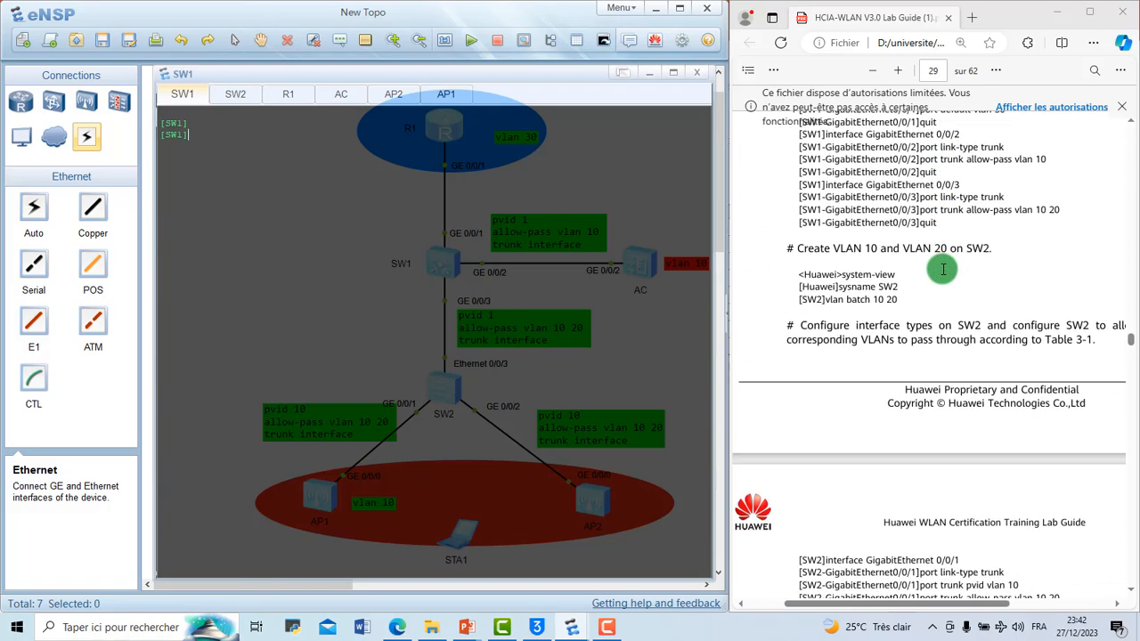
{"action": "scroll", "coordinate": [943, 270], "scroll_direction": "down", "scroll_amount": 3}
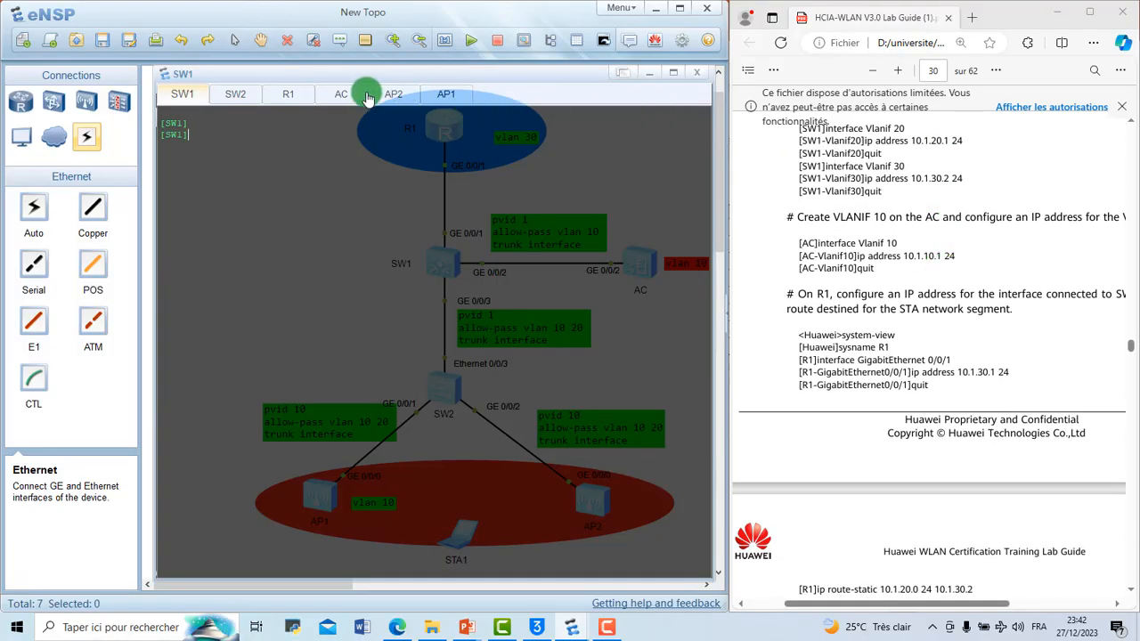
{"action": "left_click", "coordinate": [343, 92]}
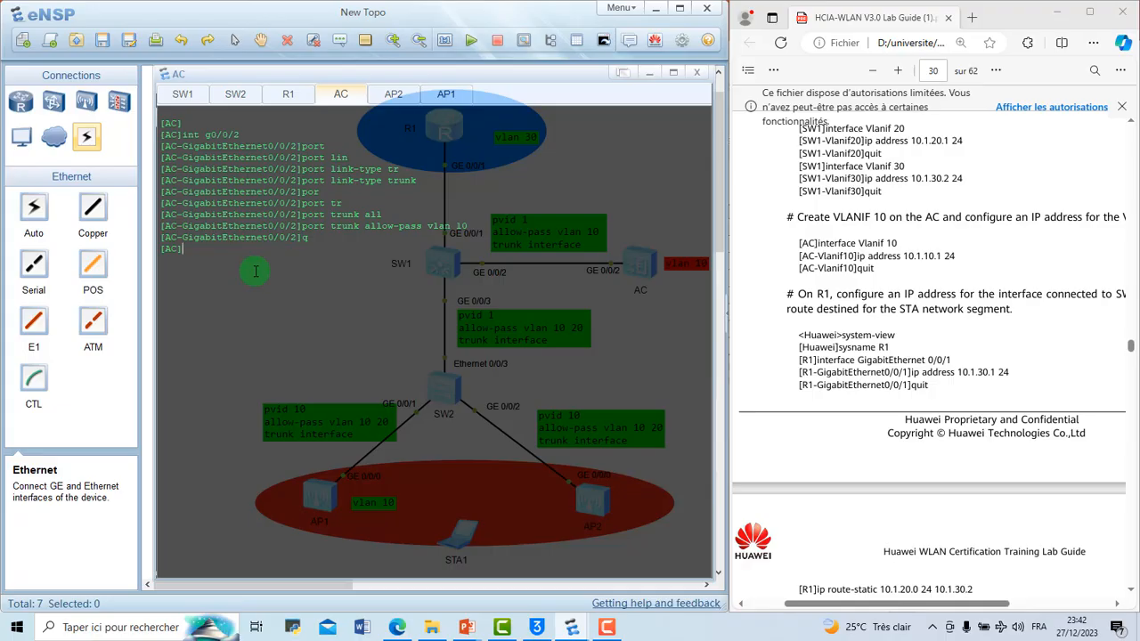
{"action": "type", "text": "int vl"}
{"action": "key", "text": "Tab"}
{"action": "type", "text": "10"}
{"action": "key", "text": "Return"}
Step: Assign IP address 10.1.10.1 with mask length 24 to VLANIF 10 on the AC and return to the system view
{"action": "type", "text": "ip add 10"}
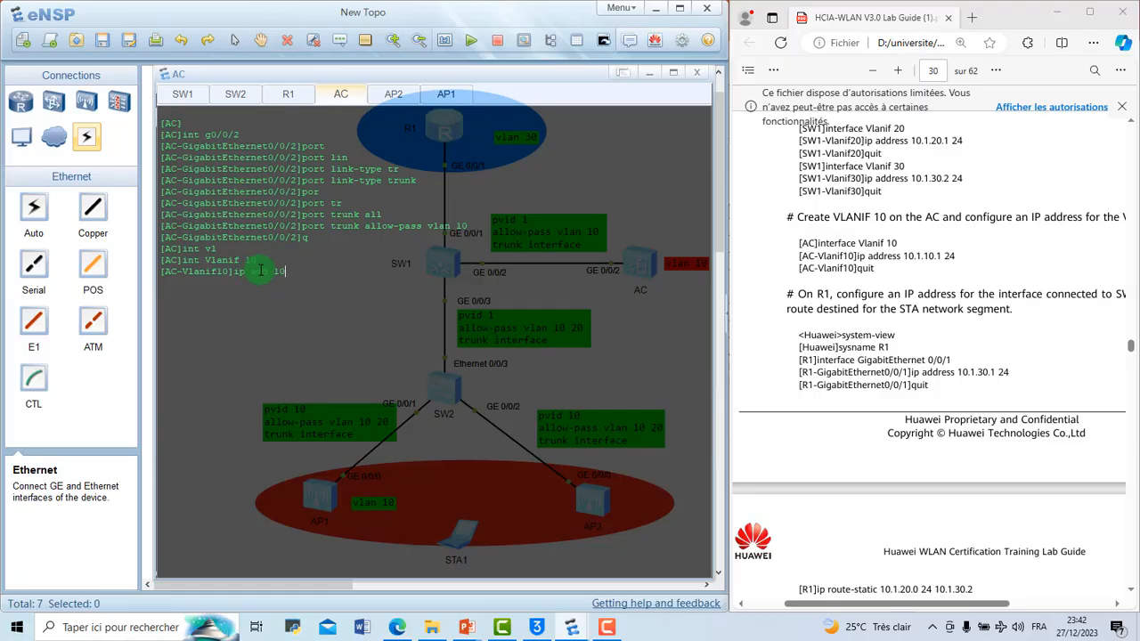
{"action": "type", "text": ".1.10.1 24"}
{"action": "key", "text": "Return"}
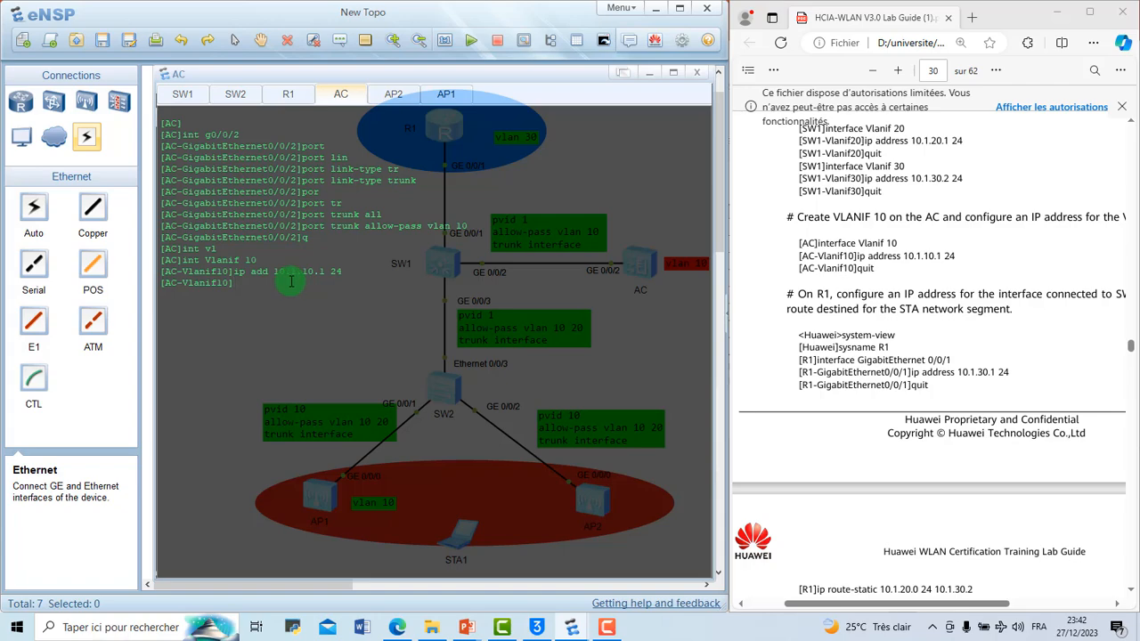
{"action": "type", "text": "q"}
{"action": "key", "text": "Return"}
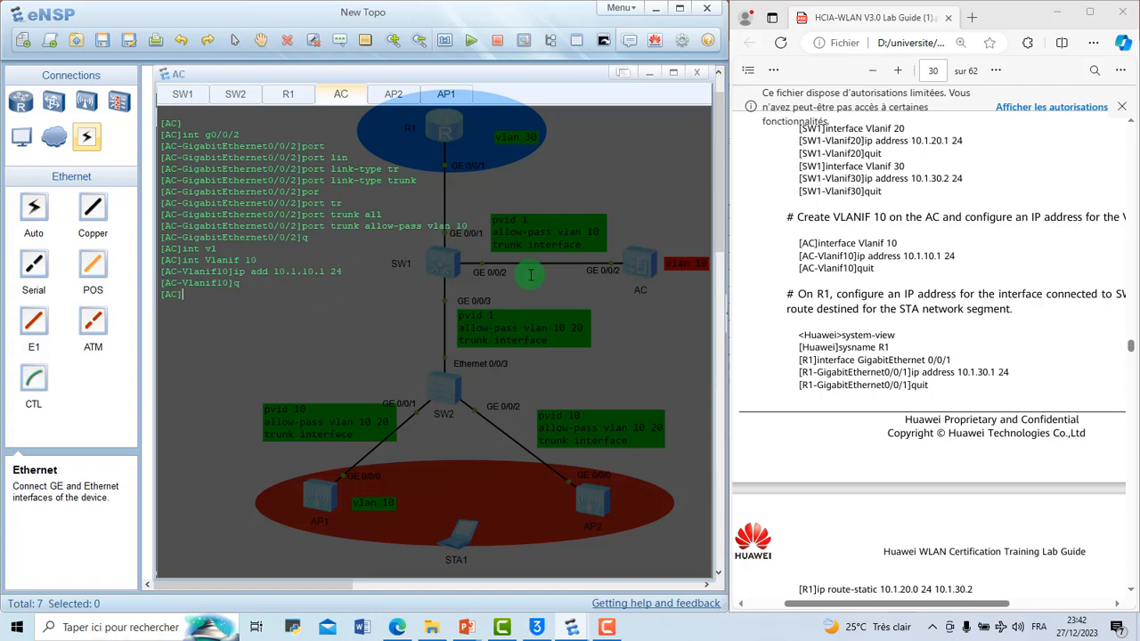
Step: Consult the lab guide's R1 instructions, then log back on to the R1 console and enter the system view
{"action": "scroll", "coordinate": [910, 220], "scroll_direction": "up", "scroll_amount": 15}
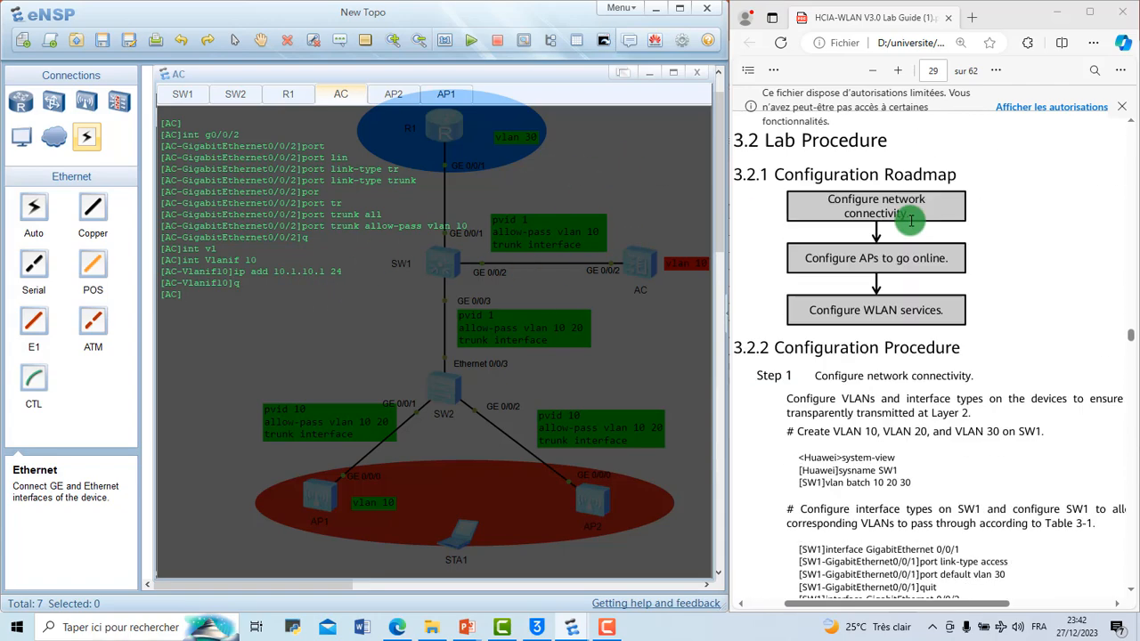
{"action": "scroll", "coordinate": [910, 220], "scroll_direction": "up", "scroll_amount": 10}
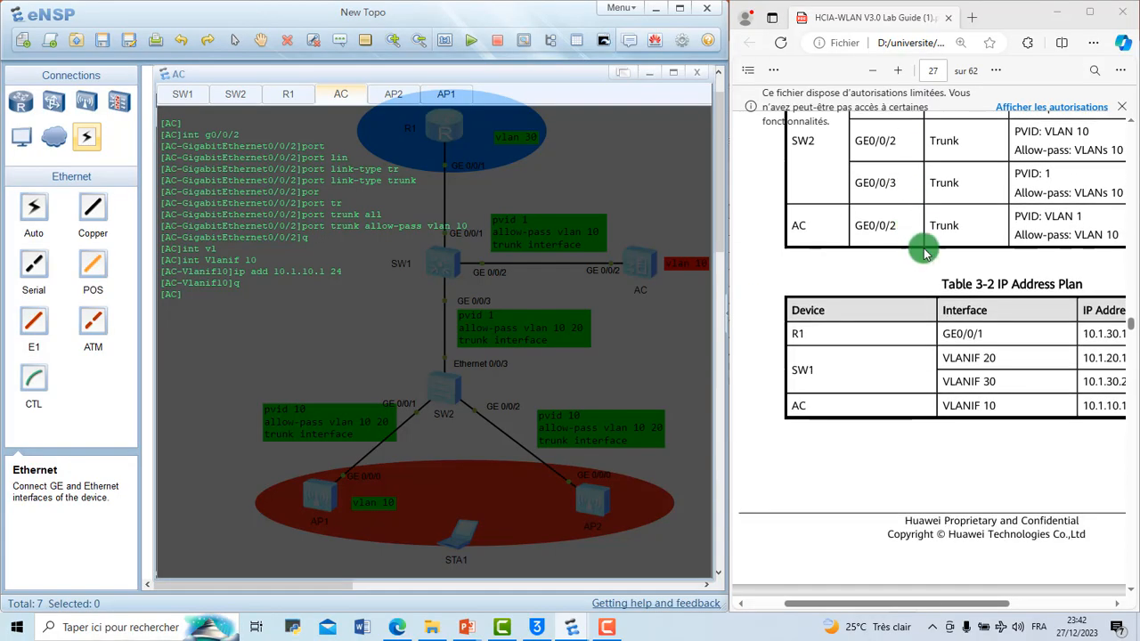
{"action": "scroll", "coordinate": [1011, 336], "scroll_direction": "down", "scroll_amount": 15}
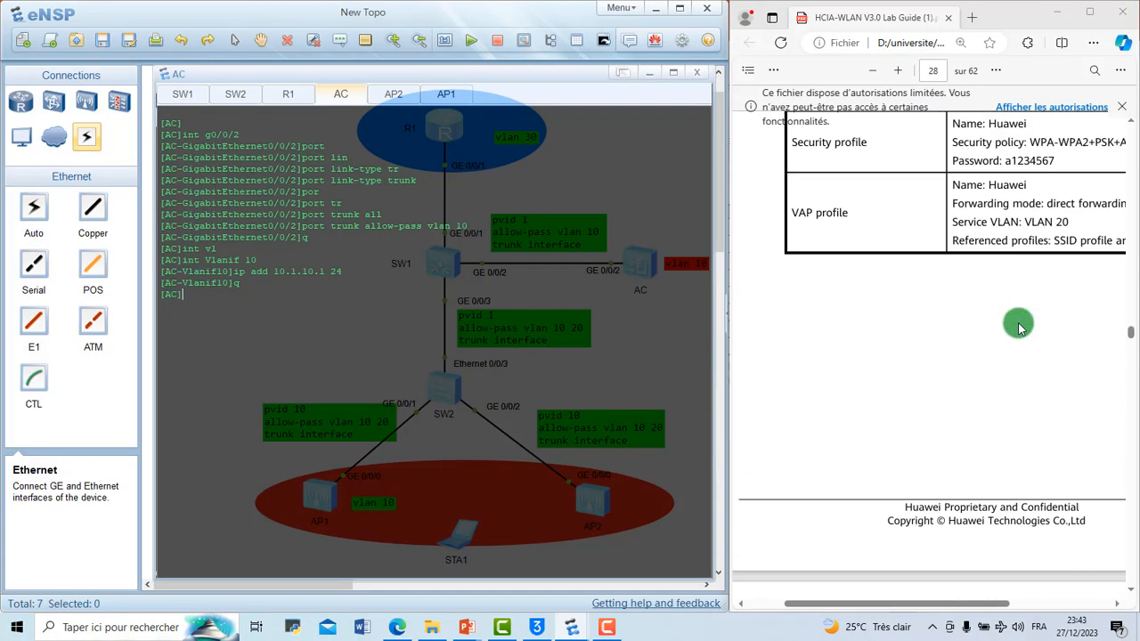
{"action": "scroll", "coordinate": [1020, 327], "scroll_direction": "down", "scroll_amount": 20}
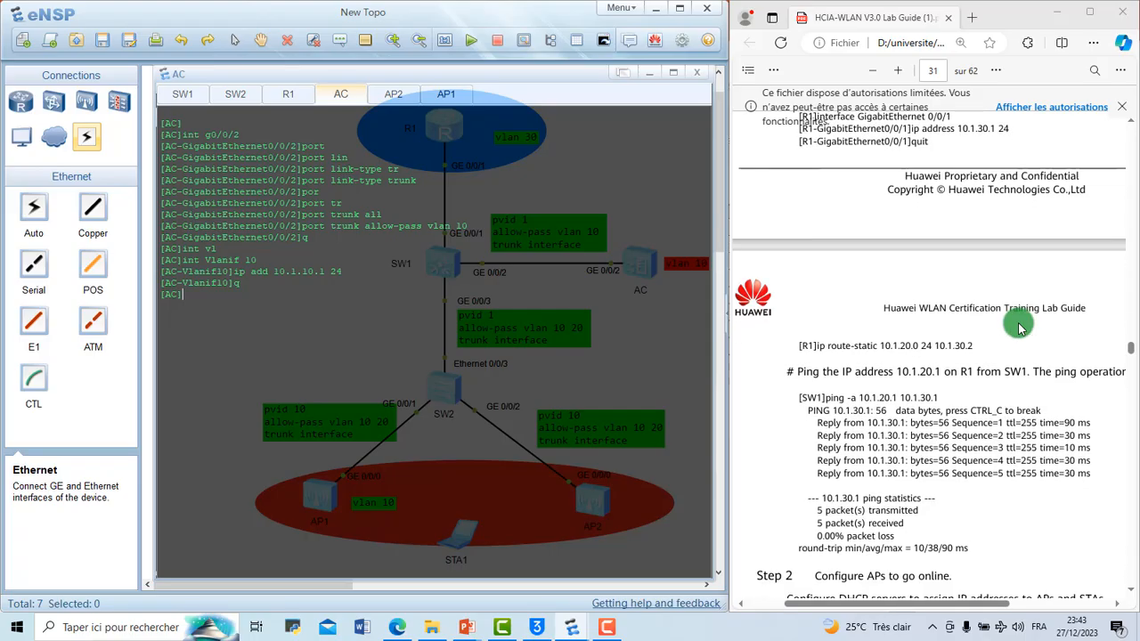
{"action": "scroll", "coordinate": [1019, 327], "scroll_direction": "up", "scroll_amount": 10}
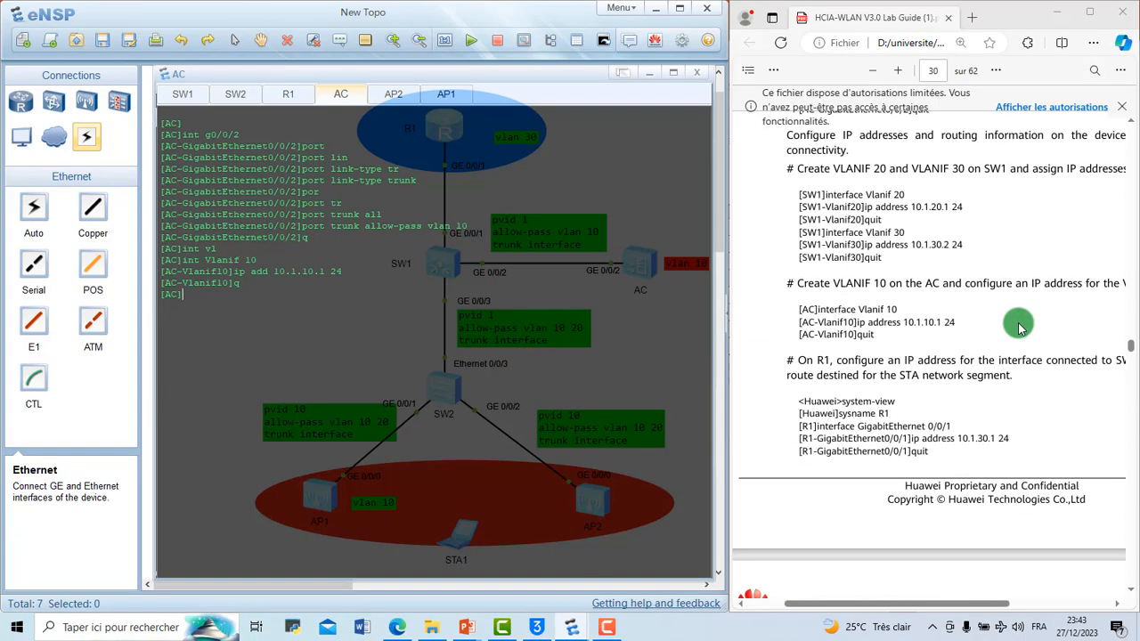
{"action": "left_click", "coordinate": [283, 94]}
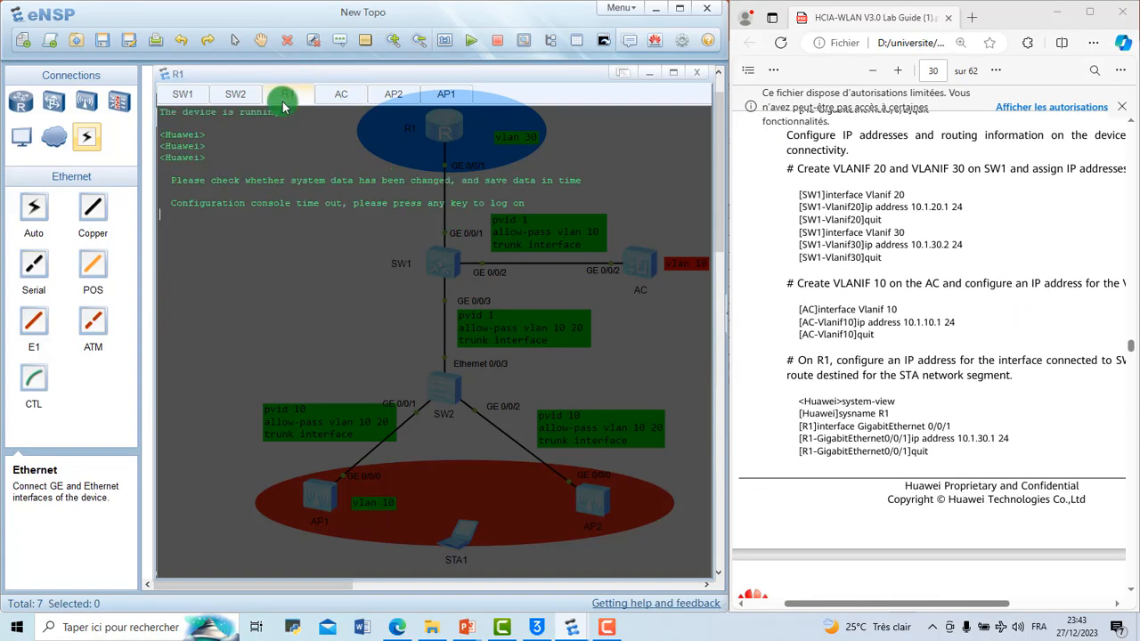
{"action": "left_click", "coordinate": [247, 233]}
{"action": "key", "text": "Return"}
{"action": "key", "text": "Return"}
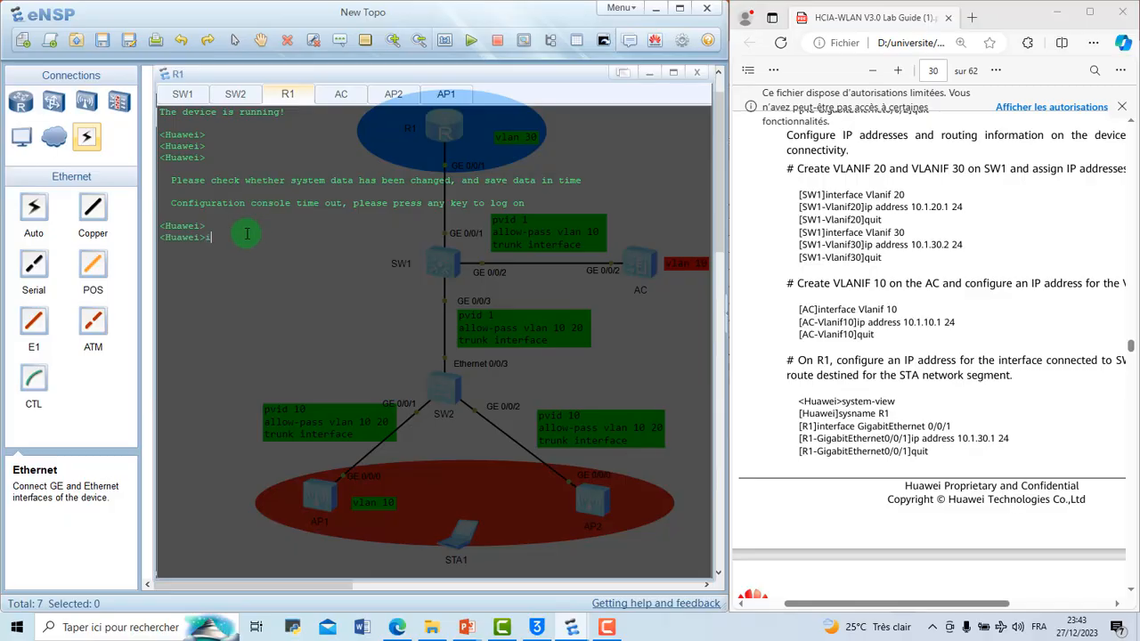
{"action": "type", "text": "sys"}
{"action": "key", "text": "Return"}
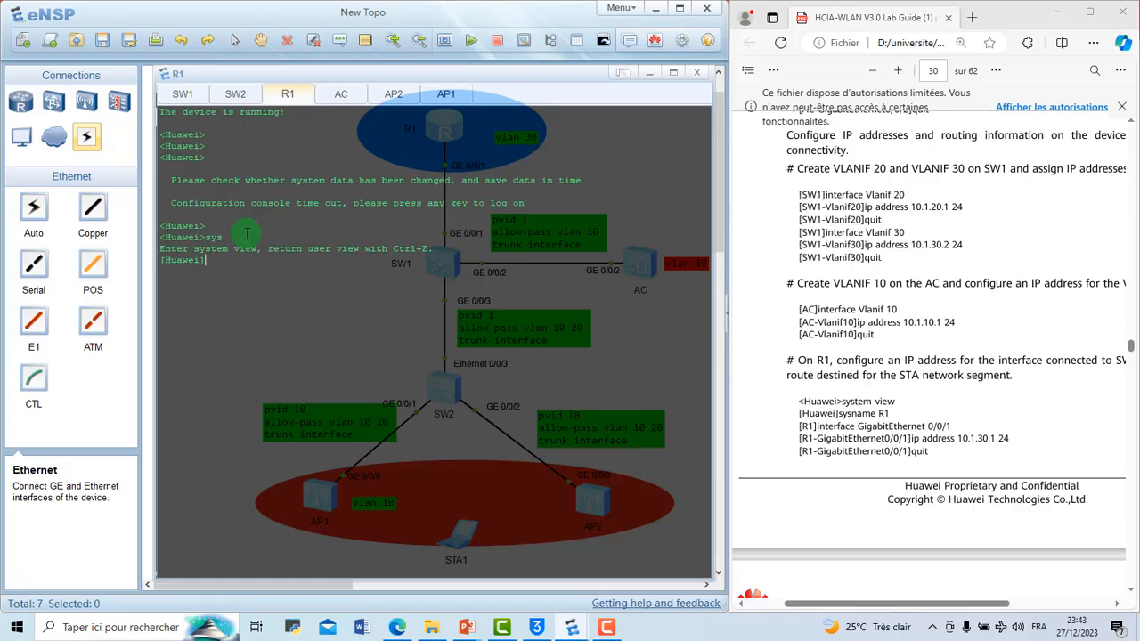
Step: Set the router's system name to R1
{"action": "type", "text": "sysname T"}
{"action": "key", "text": "BackSpace"}
{"action": "type", "text": "R1"}
{"action": "key", "text": "Return"}
Step: Enter the interface view of GigabitEthernet 0/0/1 on R1
{"action": "type", "text": "int g0/0/1"}
{"action": "key", "text": "Return"}
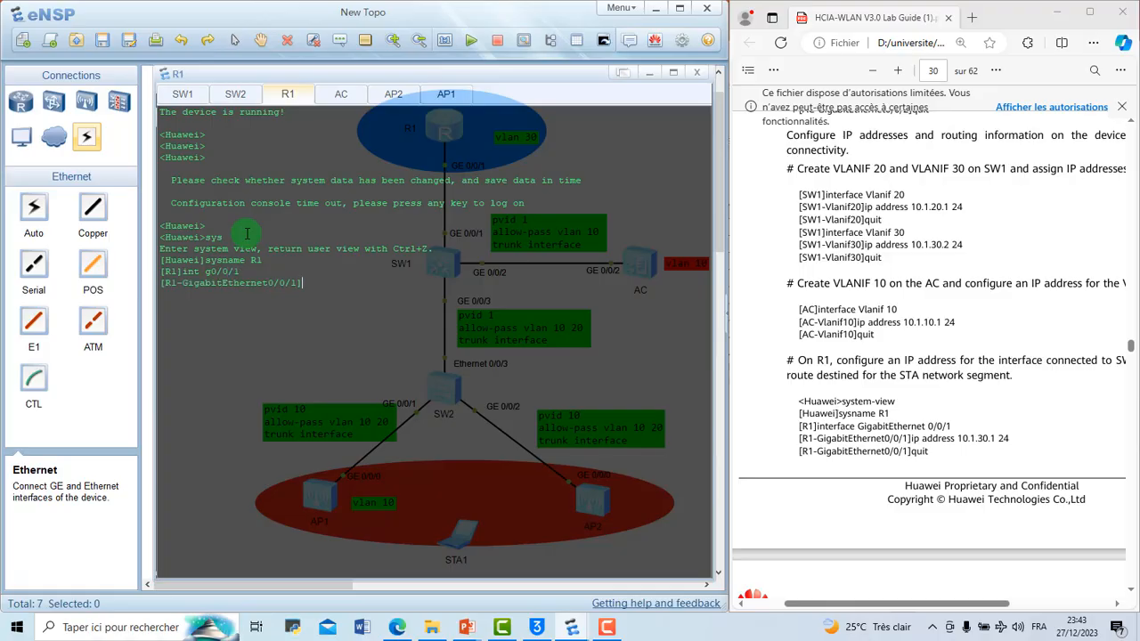
Step: Assign IP address 10.1.30.1 with mask length 24 to GigabitEthernet 0/0/1 on R1
{"action": "type", "text": "ip add 10.1.30.1 24"}
{"action": "key", "text": "Return"}
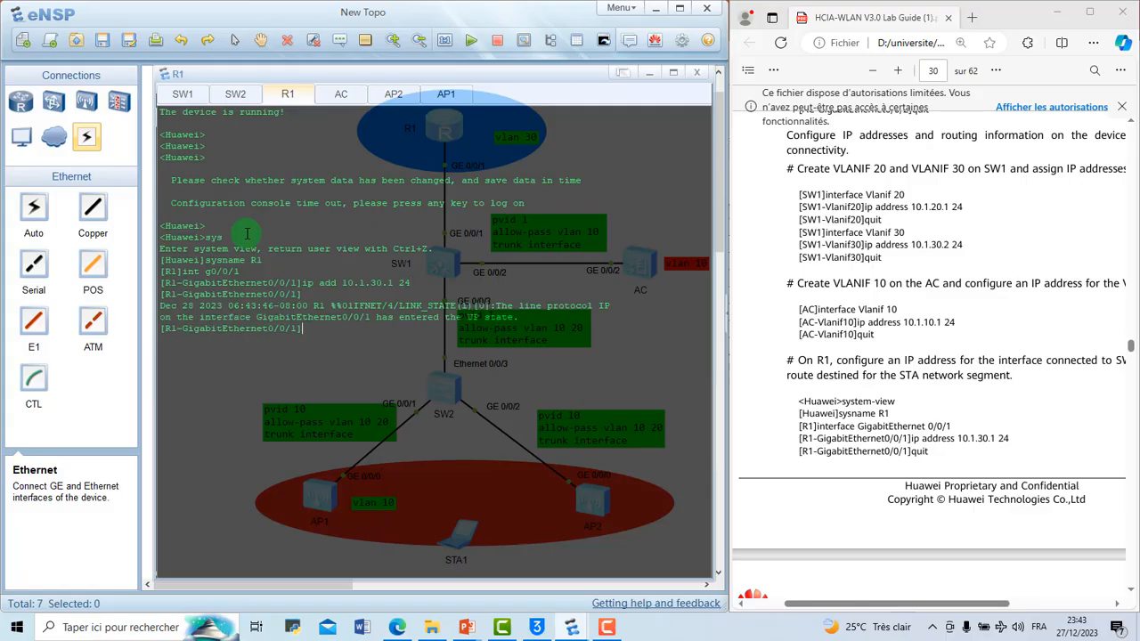
Step: Display the current configuration of GigabitEthernet 0/0/1 on R1 to check its IP address
{"action": "type", "text": "diso"}
{"action": "key", "text": "BackSpace"}
{"action": "key", "text": "BackSpace"}
{"action": "key", "text": "BackSpace"}
{"action": "type", "text": "p th"}
{"action": "key", "text": "Return"}
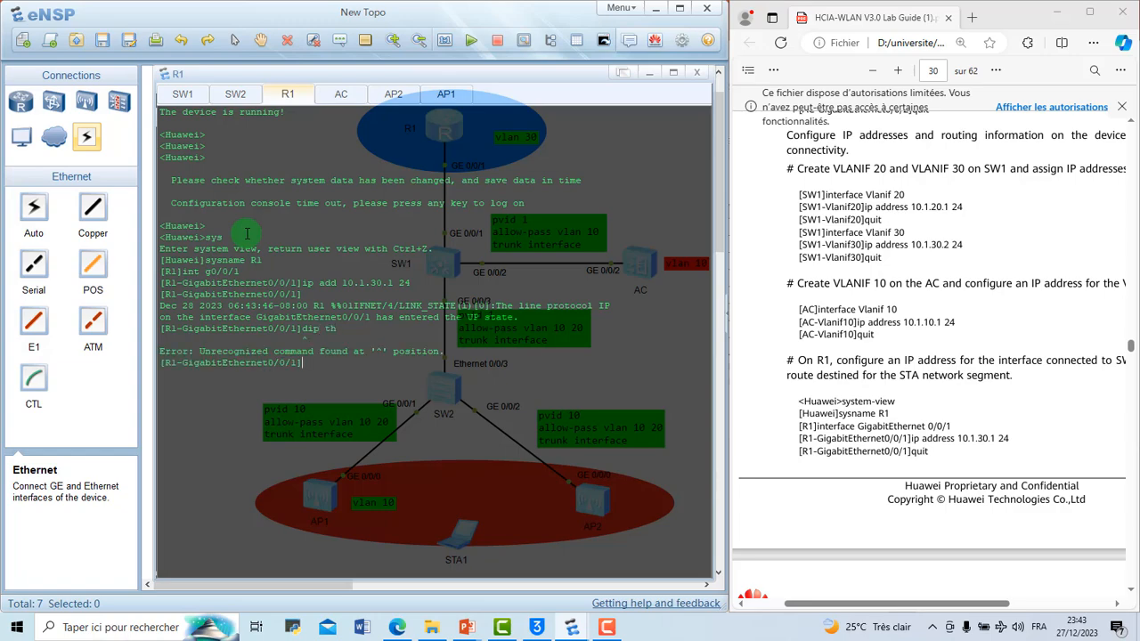
{"action": "key", "text": "Up"}
{"action": "type", "text": "s"}
{"action": "key", "text": "Return"}
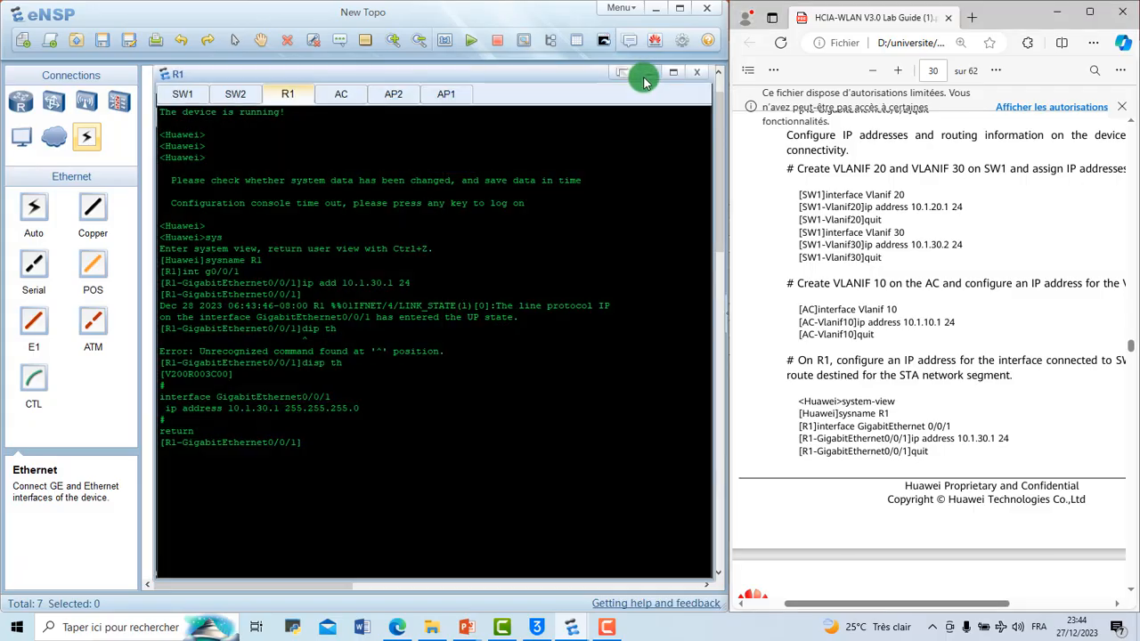
Step: Minimize the console window and compare the topology with Table 3-2 IP Address Plan in the lab guide
{"action": "left_click", "coordinate": [647, 74]}
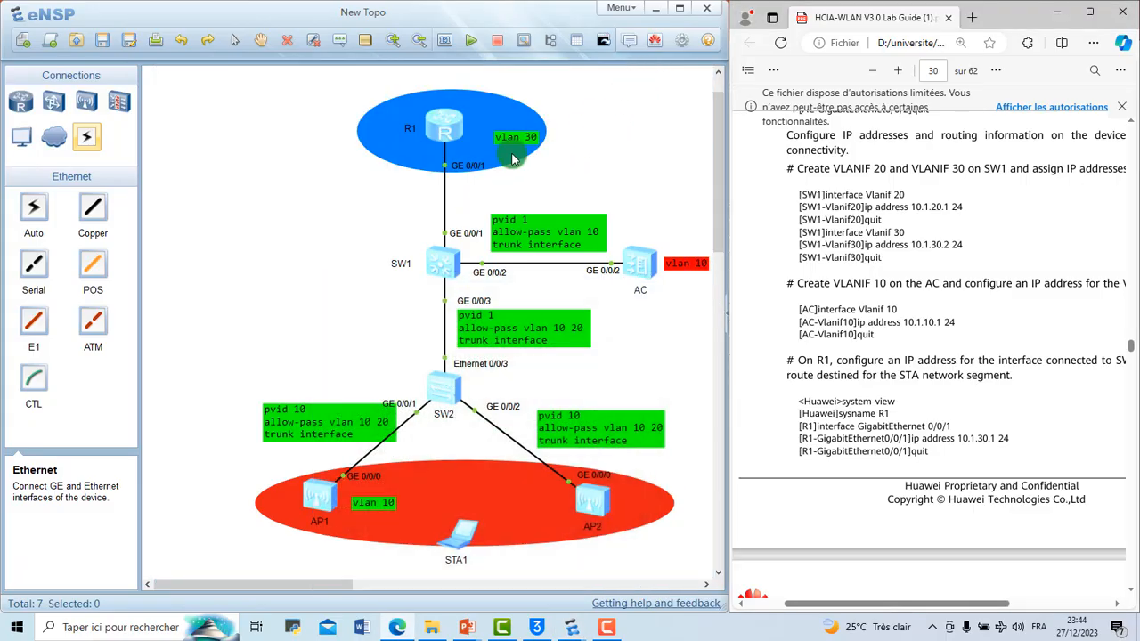
{"action": "scroll", "coordinate": [792, 240], "scroll_direction": "up", "scroll_amount": 10}
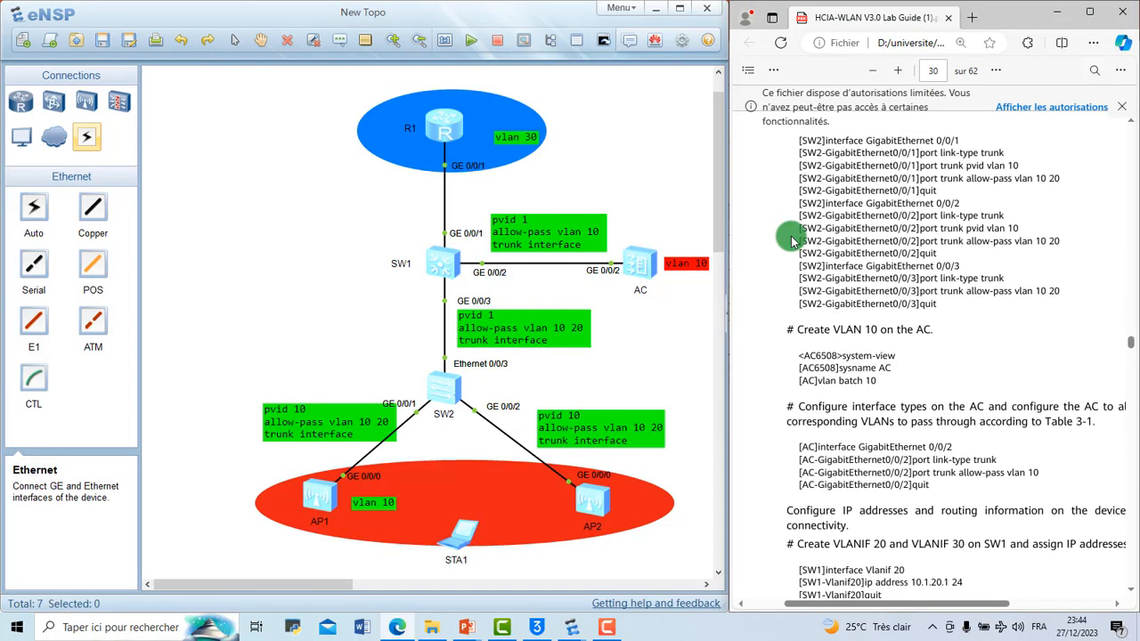
{"action": "scroll", "coordinate": [791, 240], "scroll_direction": "up", "scroll_amount": 10}
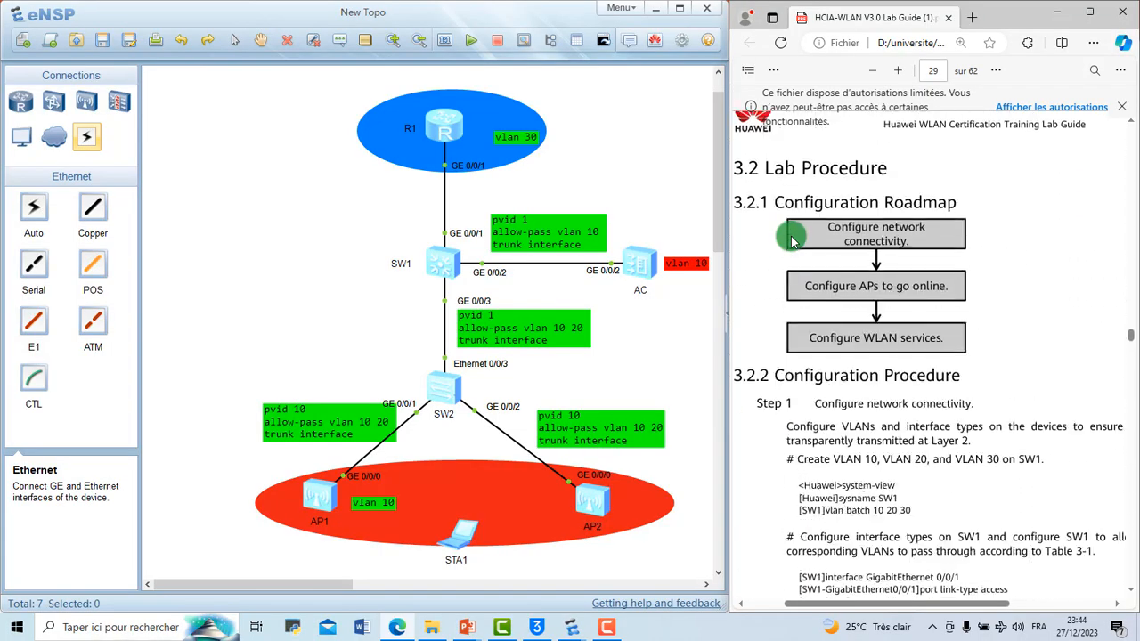
{"action": "scroll", "coordinate": [792, 240], "scroll_direction": "up", "scroll_amount": 5}
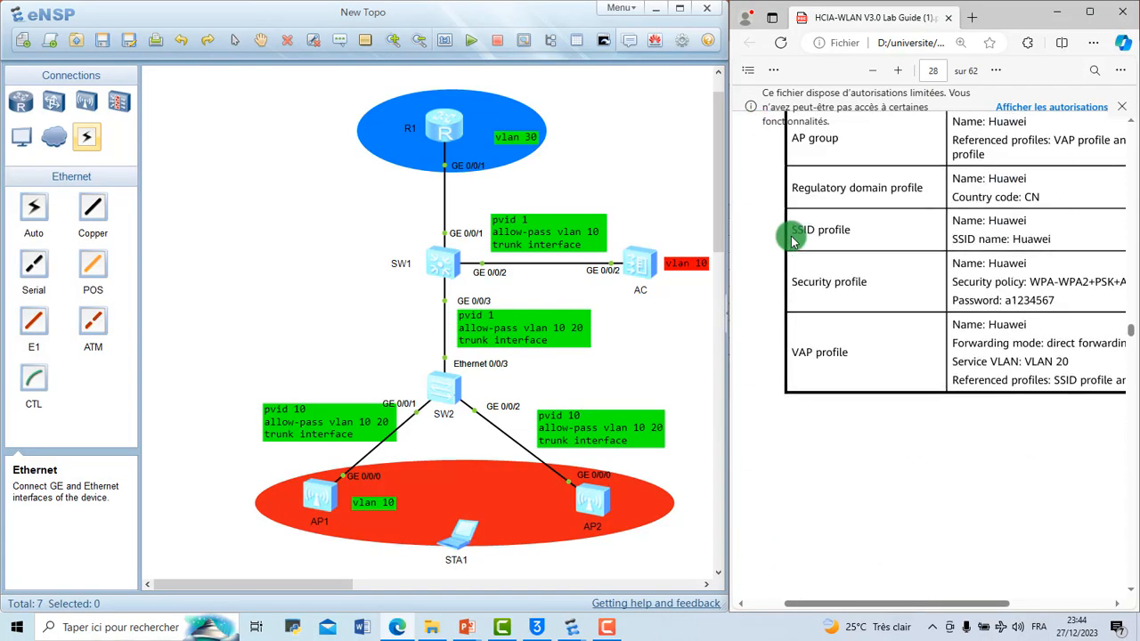
{"action": "scroll", "coordinate": [791, 240], "scroll_direction": "up", "scroll_amount": 10}
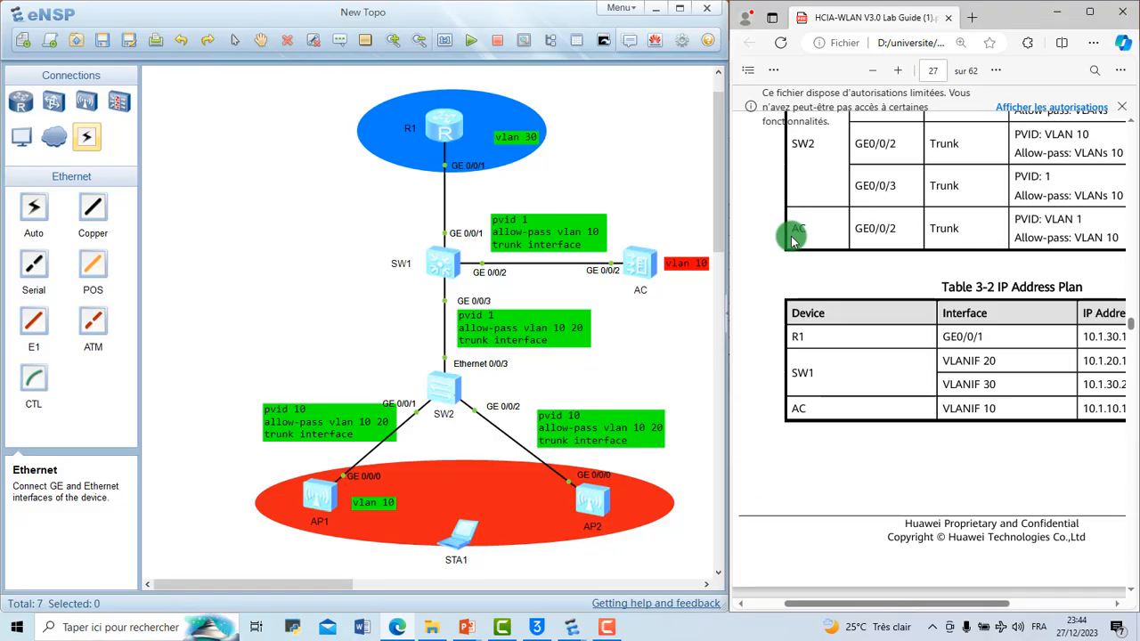
{"action": "scroll", "coordinate": [792, 240], "scroll_direction": "right", "scroll_amount": 3}
{"action": "scroll", "coordinate": [792, 240], "scroll_direction": "left", "scroll_amount": 3}
{"action": "scroll", "coordinate": [791, 238], "scroll_direction": "right", "scroll_amount": 3}
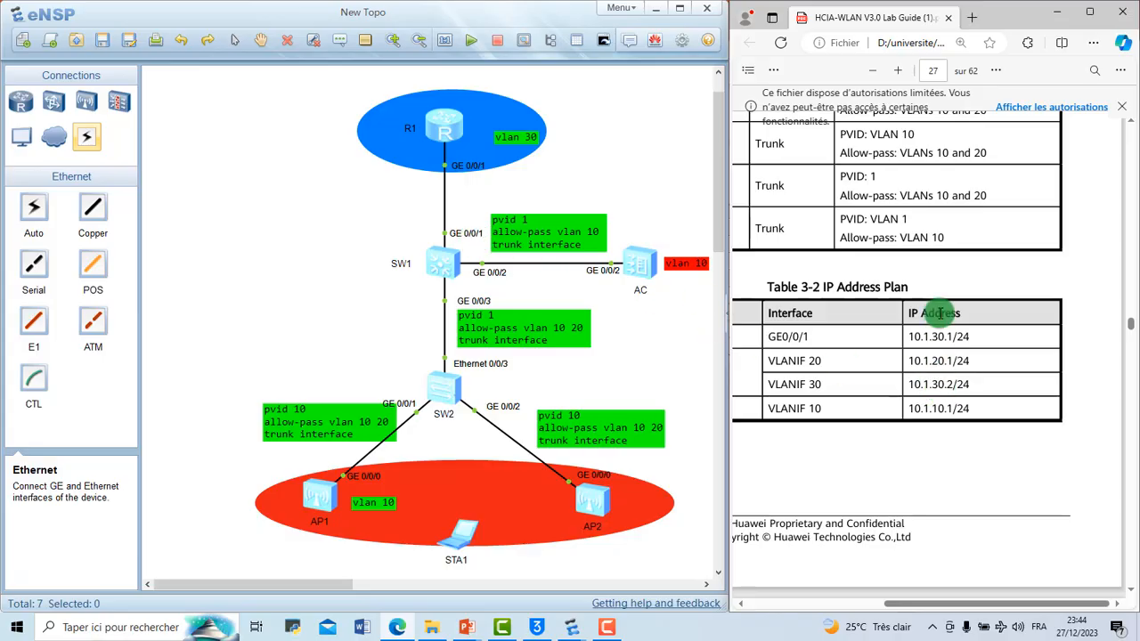
{"action": "scroll", "coordinate": [940, 314], "scroll_direction": "left", "scroll_amount": 5}
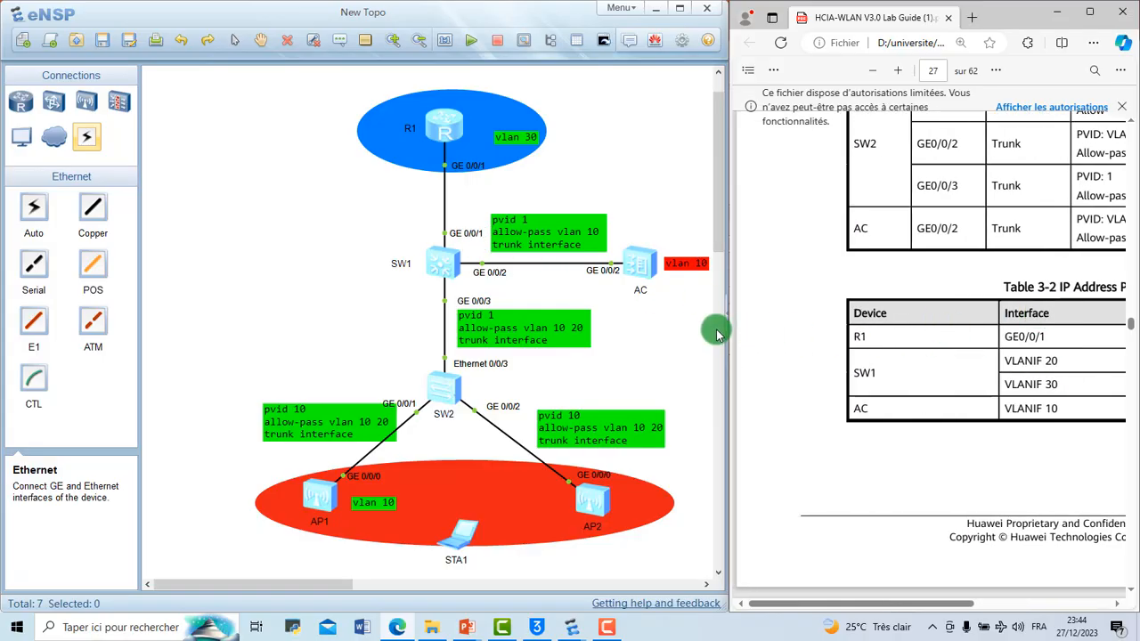
{"action": "scroll", "coordinate": [977, 344], "scroll_direction": "right", "scroll_amount": 5}
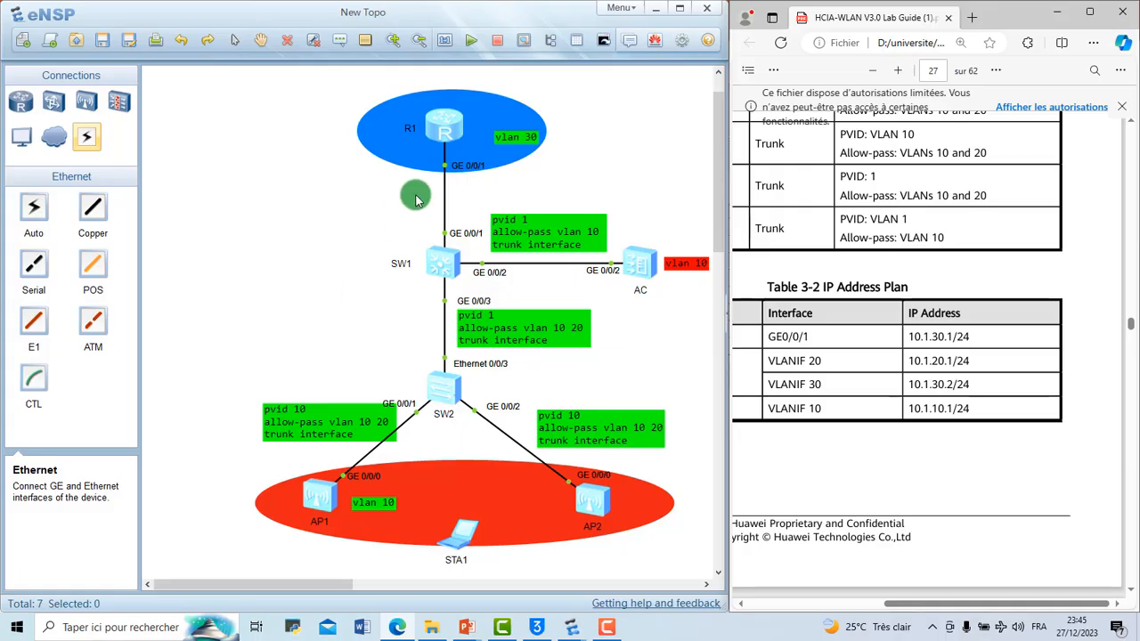
Step: Reopen the device consoles and ping R1's address 10.1.30.1 from SW1
{"action": "left_click", "coordinate": [602, 45]}
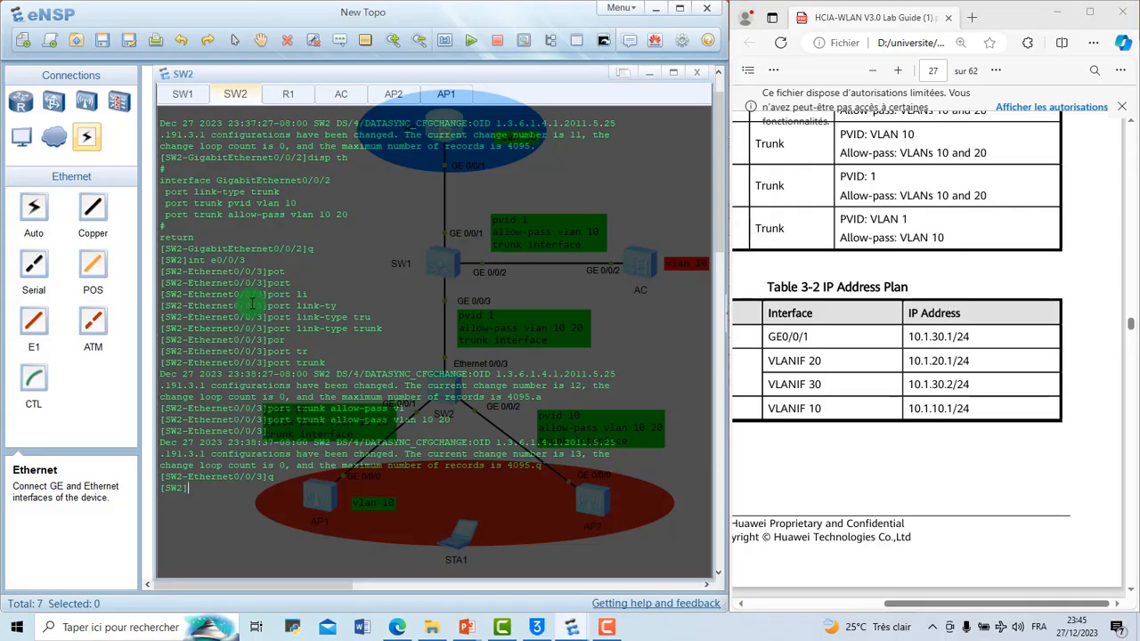
{"action": "left_click", "coordinate": [182, 95]}
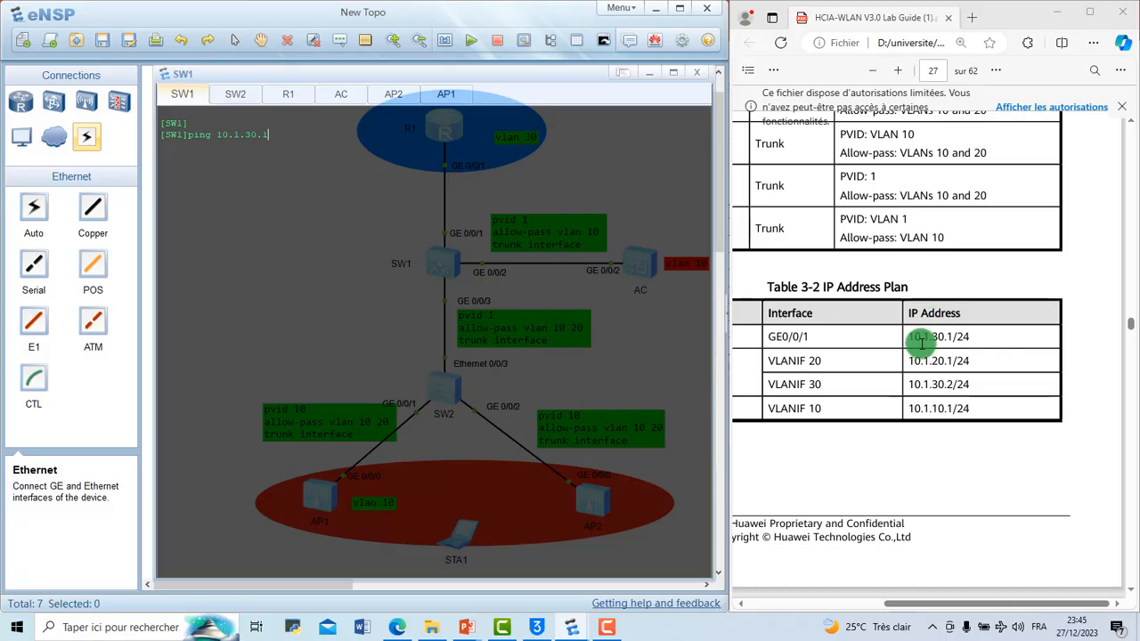
{"action": "left_click_drag", "start_coordinate": [909, 336], "coordinate": [975, 336]}
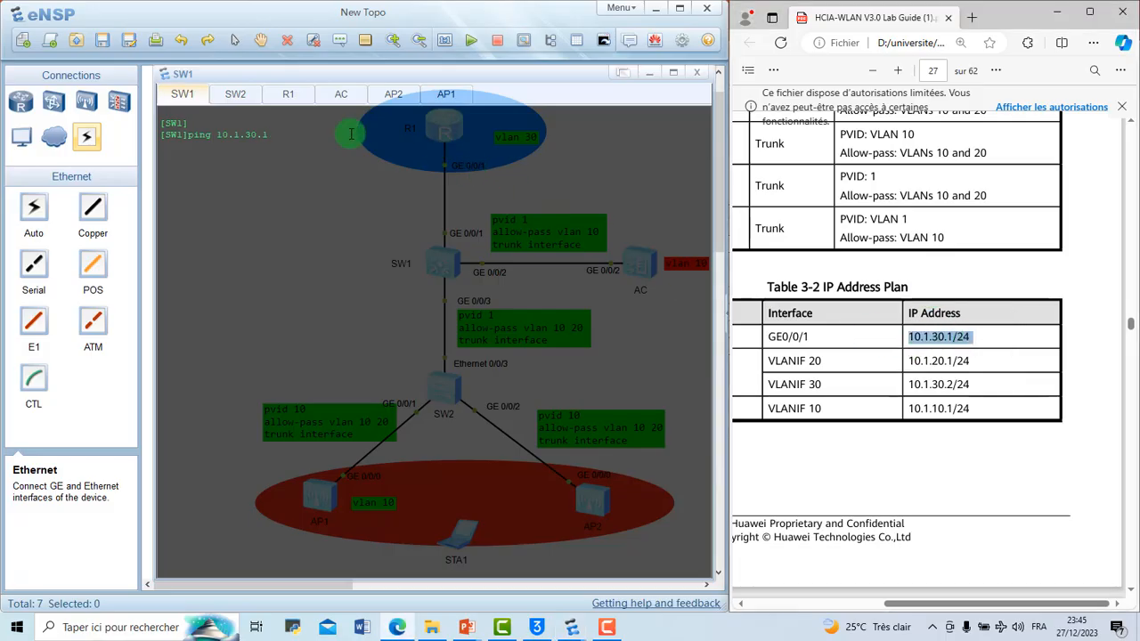
{"action": "left_click", "coordinate": [302, 139]}
{"action": "key", "text": "Return"}
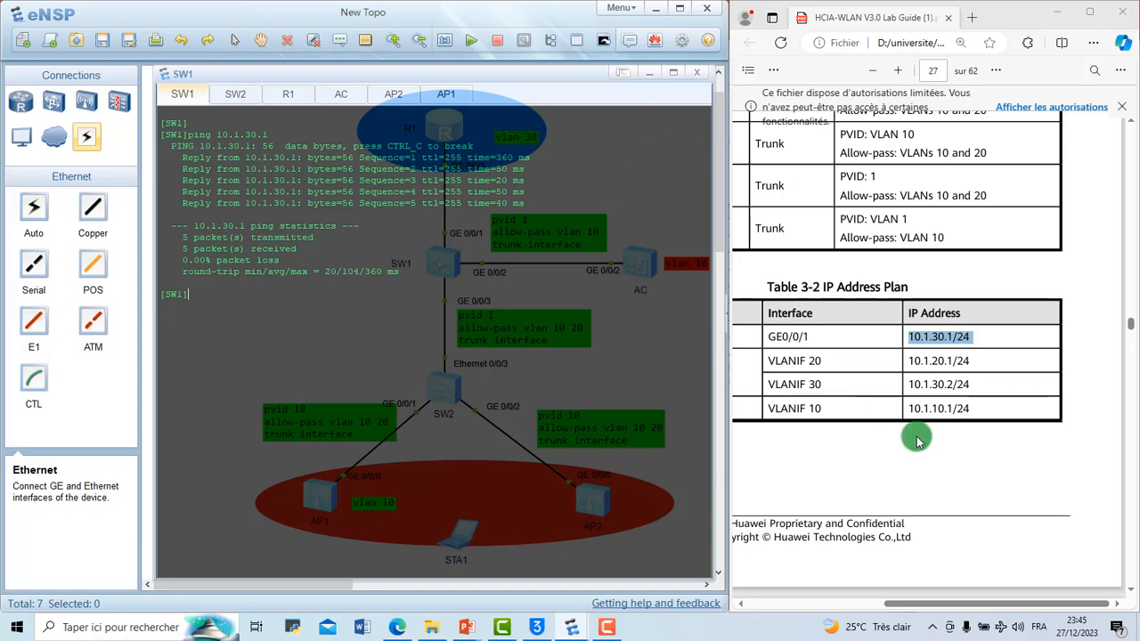
Step: Read on in the lab guide from Table 3-3 WLAN Data Plan to the static route and ping instructions on page 31
{"action": "scroll", "coordinate": [919, 441], "scroll_direction": "down", "scroll_amount": 5}
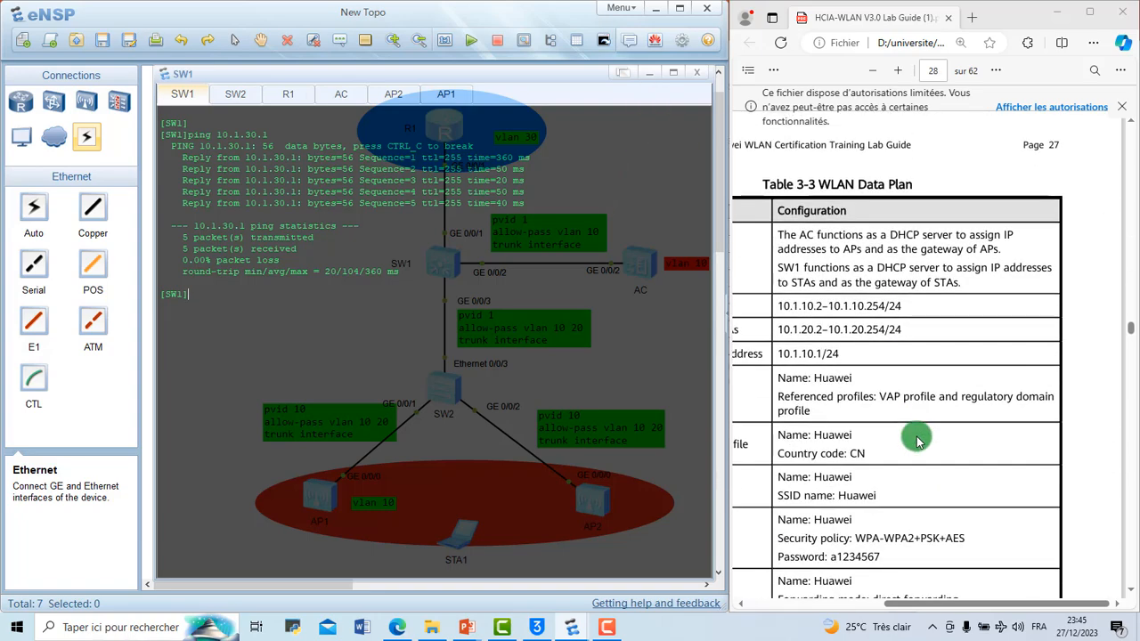
{"action": "scroll", "coordinate": [919, 441], "scroll_direction": "down", "scroll_amount": 1}
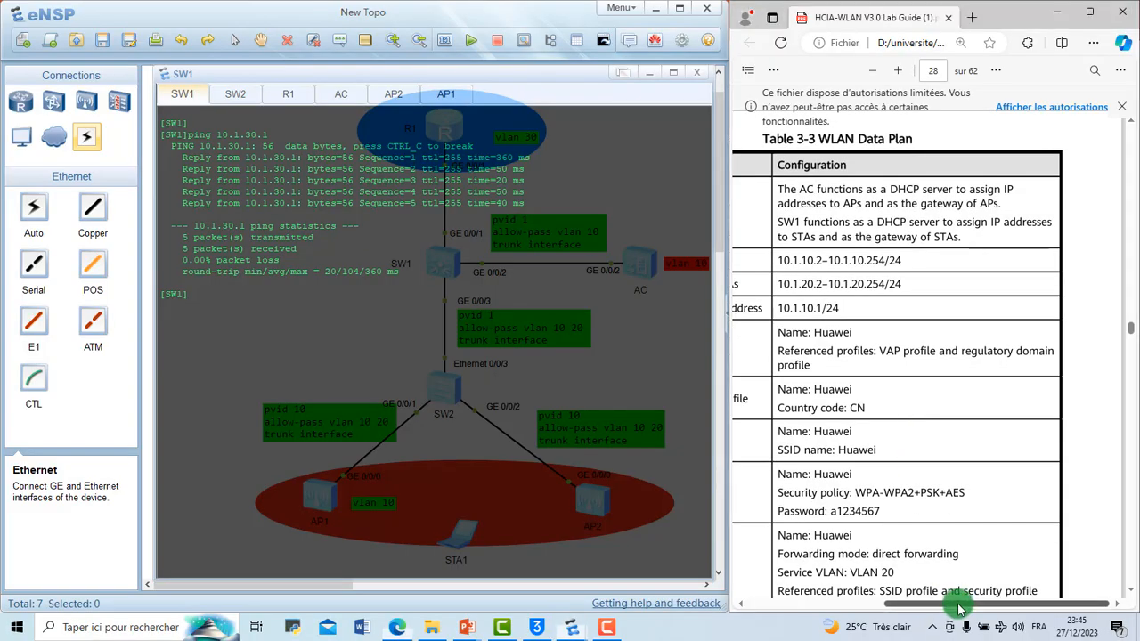
{"action": "left_click_drag", "start_coordinate": [959, 608], "coordinate": [880, 608]}
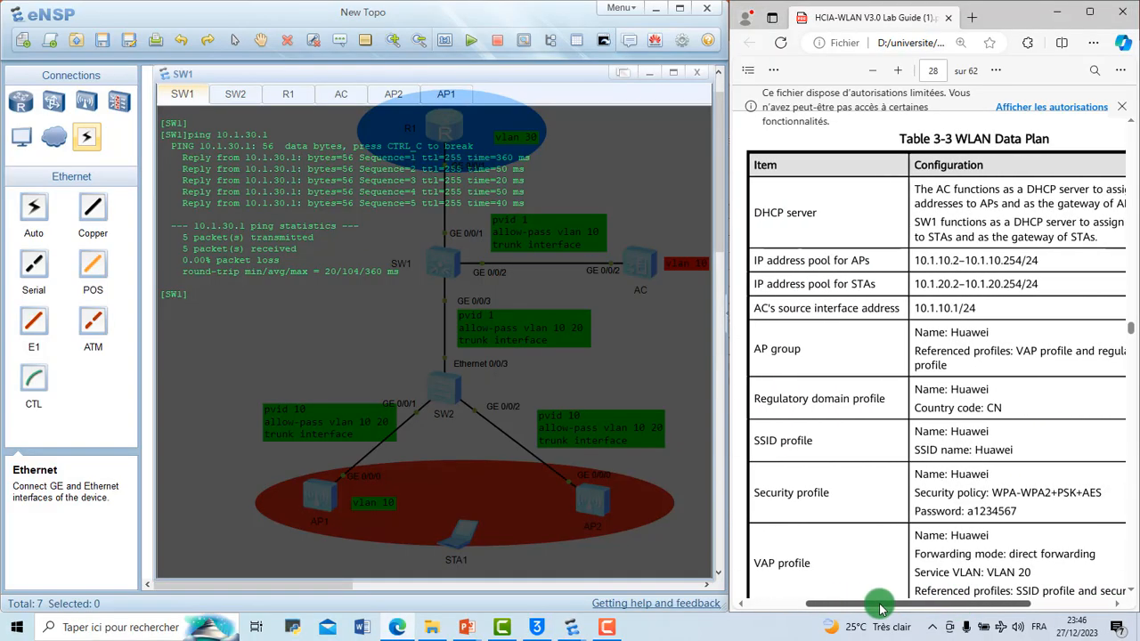
{"action": "scroll", "coordinate": [928, 534], "scroll_direction": "down", "scroll_amount": 8}
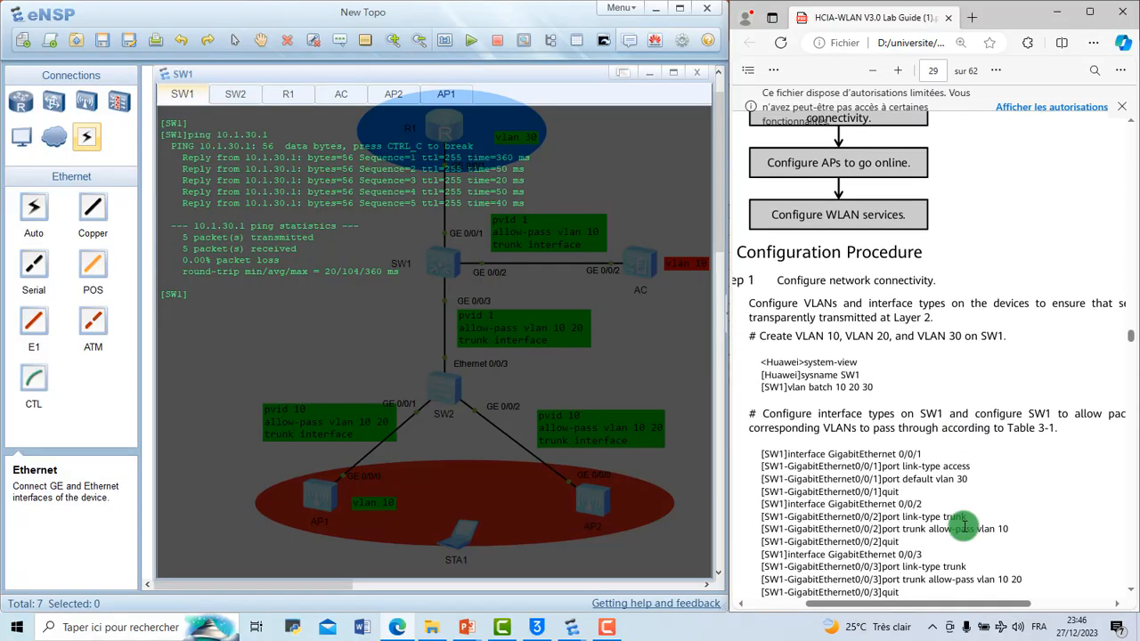
{"action": "scroll", "coordinate": [964, 526], "scroll_direction": "down", "scroll_amount": 10}
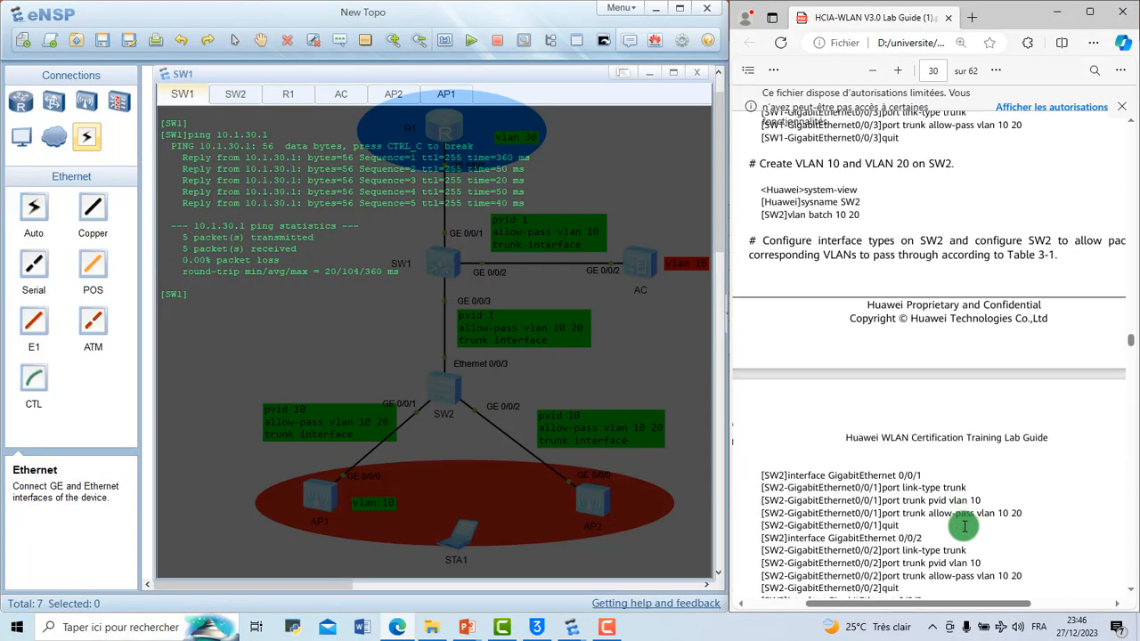
{"action": "scroll", "coordinate": [964, 527], "scroll_direction": "down", "scroll_amount": 5}
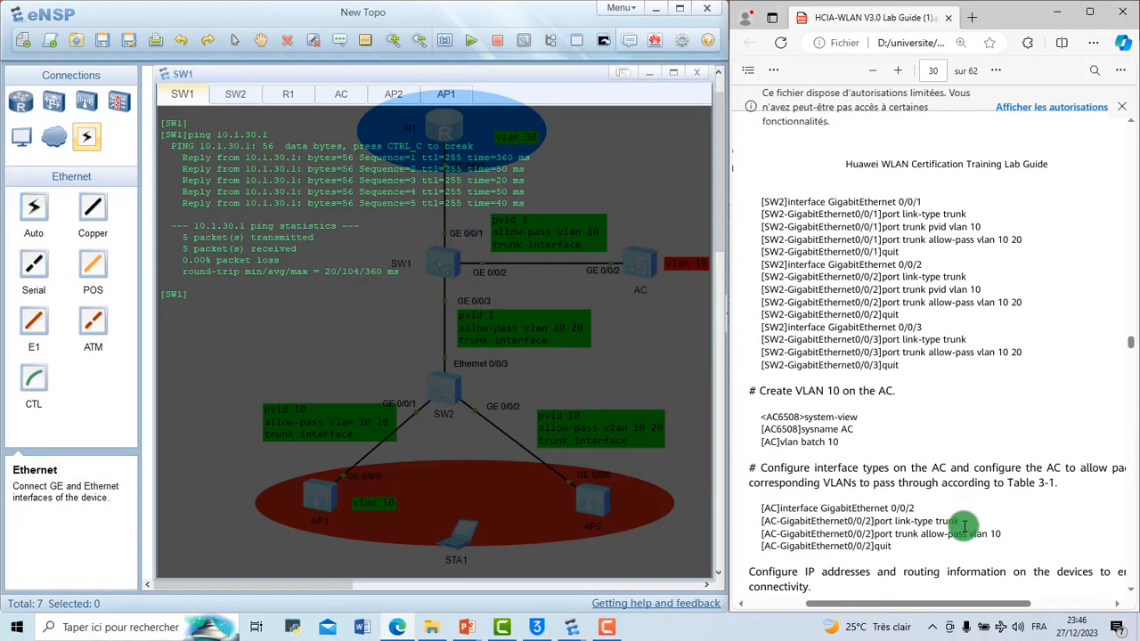
{"action": "scroll", "coordinate": [965, 526], "scroll_direction": "down", "scroll_amount": 5}
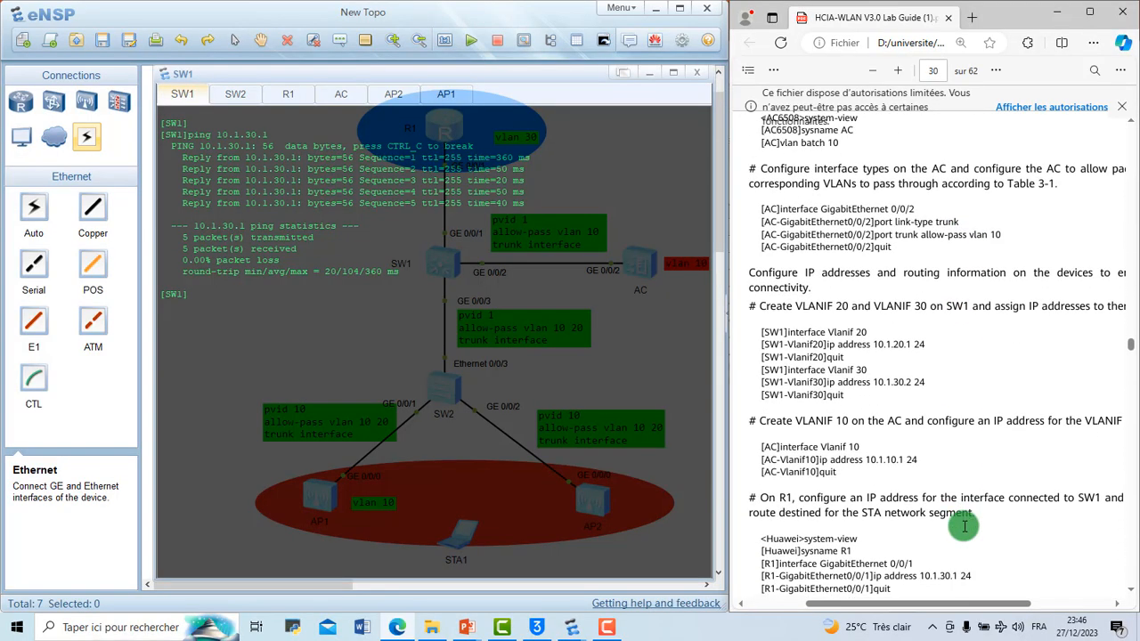
{"action": "scroll", "coordinate": [964, 526], "scroll_direction": "down", "scroll_amount": 6}
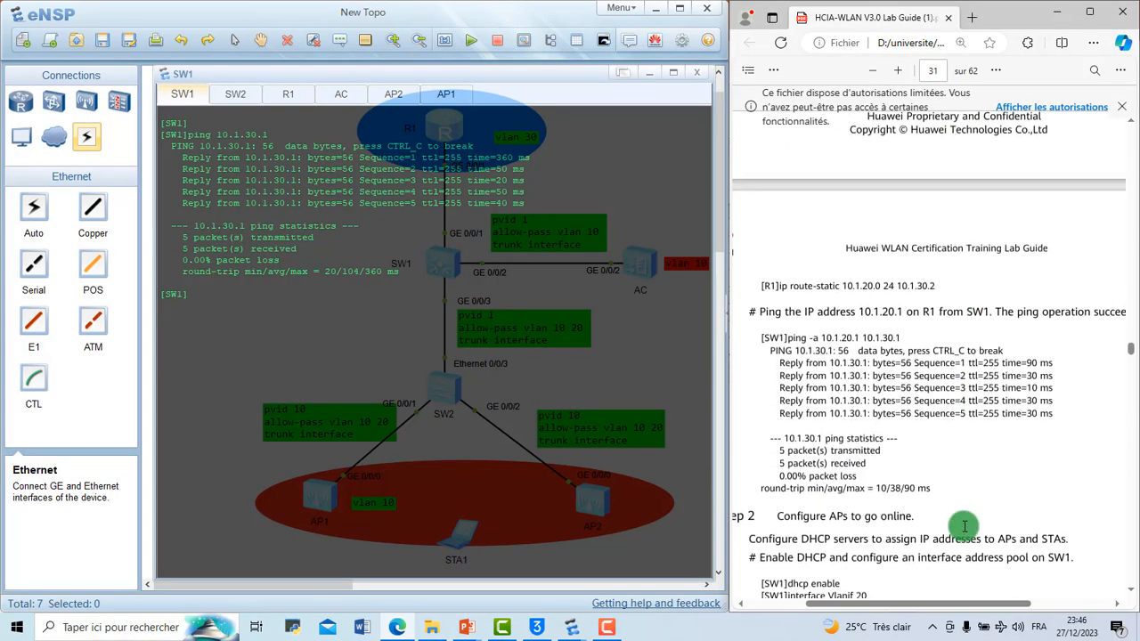
{"action": "scroll", "coordinate": [964, 526], "scroll_direction": "up", "scroll_amount": 1}
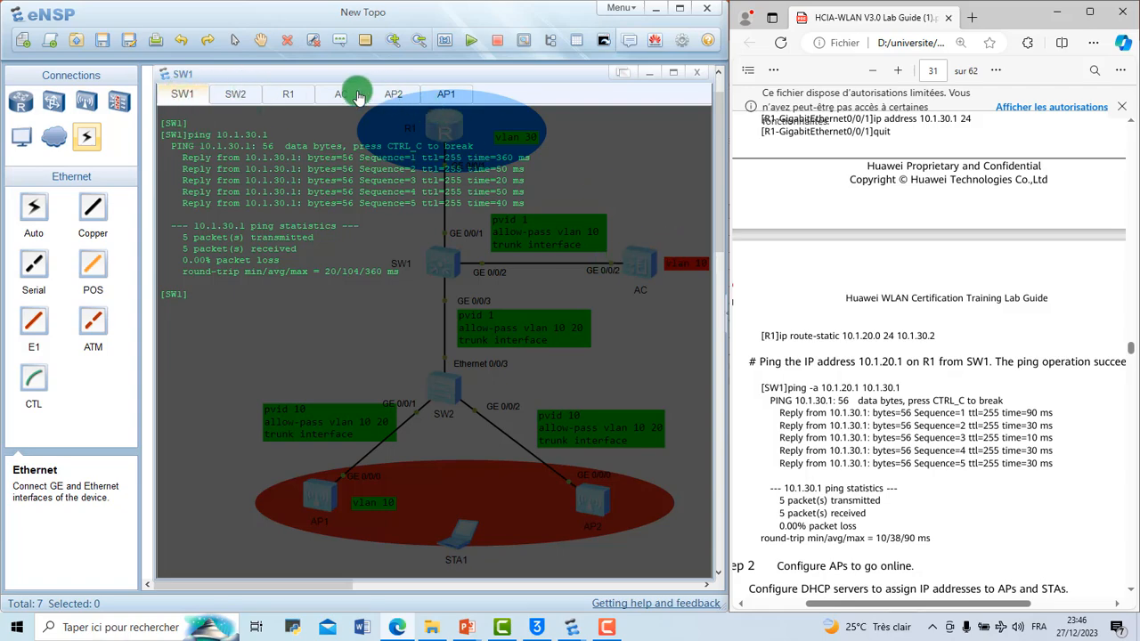
Step: Return R1 to the system view and add a static route to 10.1.20.0 with mask length 24 via next hop 10.1.30.2
{"action": "left_click", "coordinate": [288, 93]}
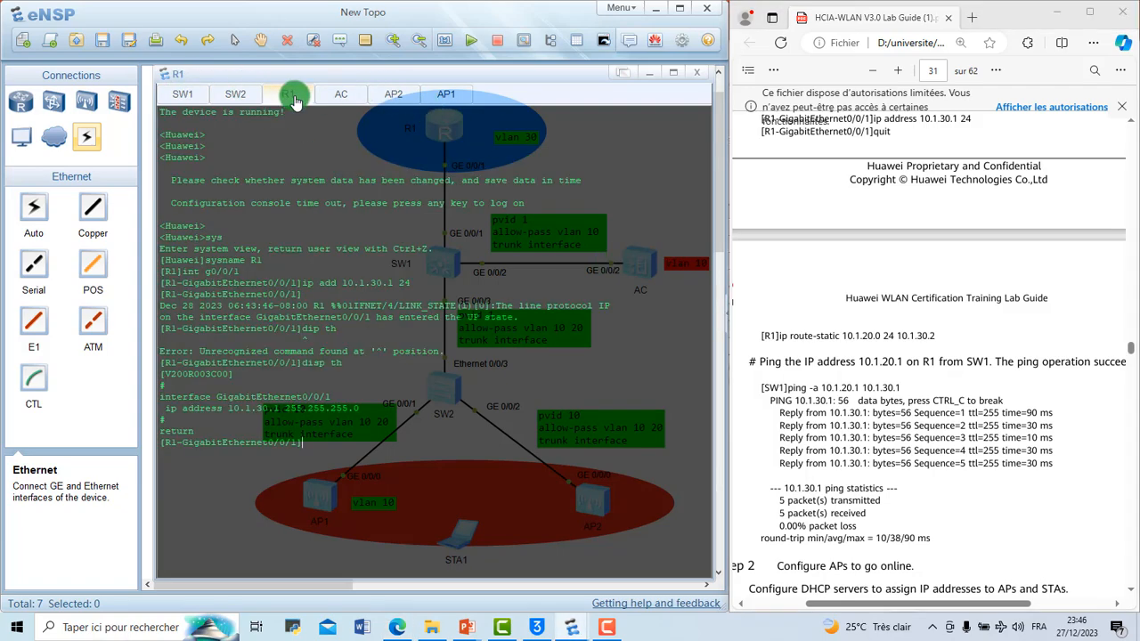
{"action": "right_click", "coordinate": [381, 451]}
{"action": "left_click", "coordinate": [412, 490]}
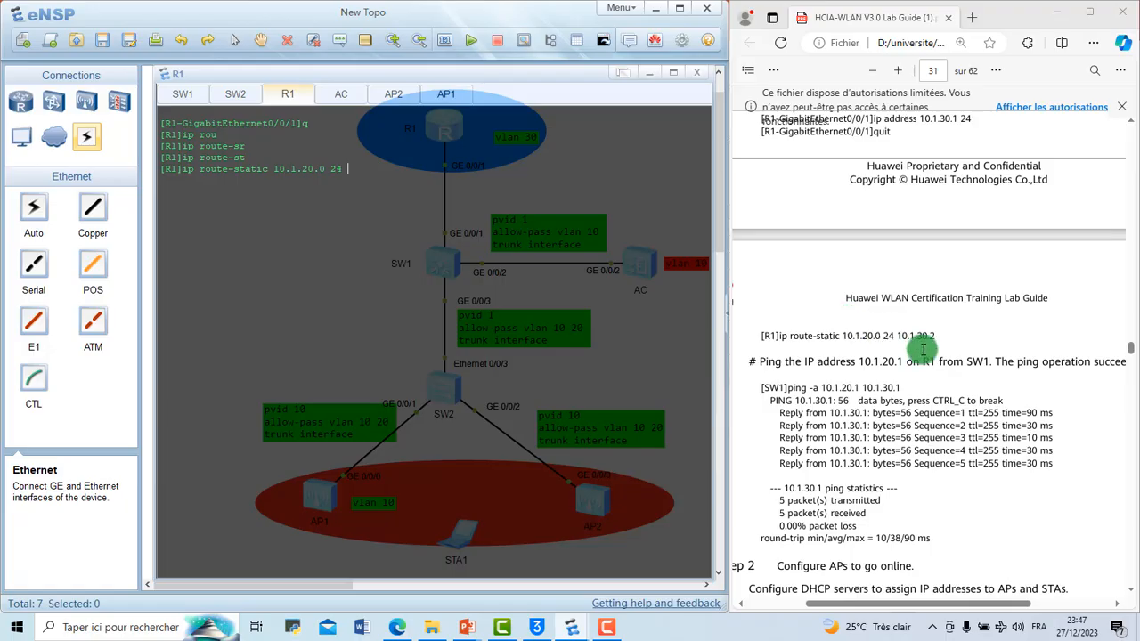
{"action": "mouse_move", "coordinate": [926, 347]}
{"action": "left_mouse_down"}
{"action": "mouse_move", "coordinate": [899, 336]}
{"action": "mouse_move", "coordinate": [928, 337]}
{"action": "mouse_move", "coordinate": [893, 335]}
{"action": "mouse_move", "coordinate": [934, 338]}
{"action": "left_mouse_up"}
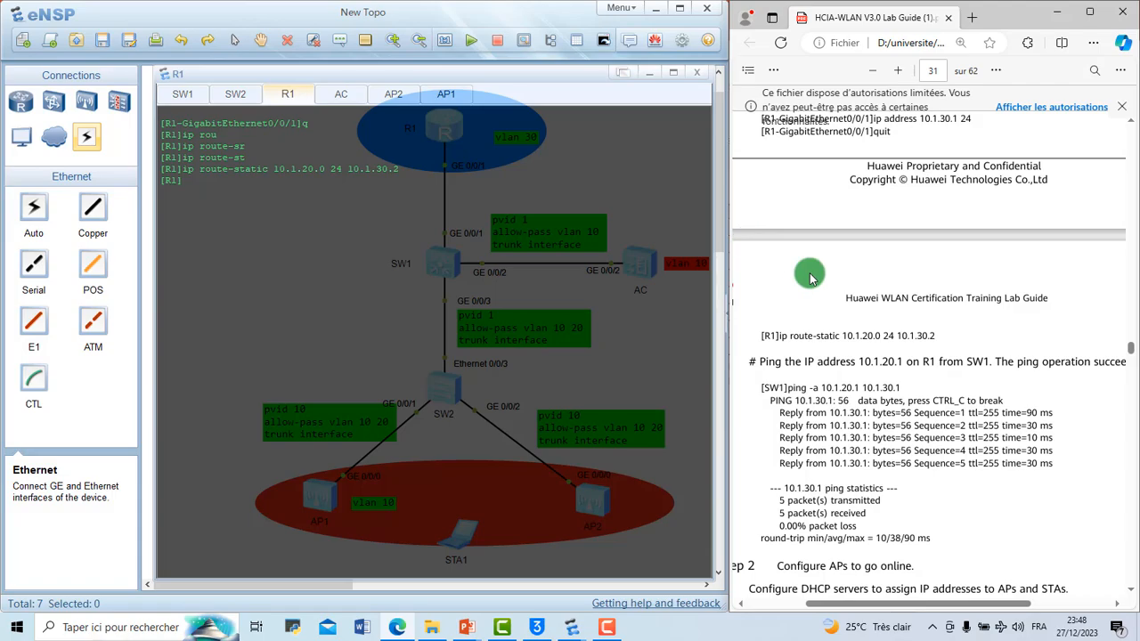
Step: Go back to Table 3-2 IP Address Plan in the lab guide and review R1's GE0/0/1 interface and address
{"action": "scroll", "coordinate": [810, 277], "scroll_direction": "up", "scroll_amount": 5}
{"action": "scroll", "coordinate": [811, 277], "scroll_direction": "up", "scroll_amount": 10}
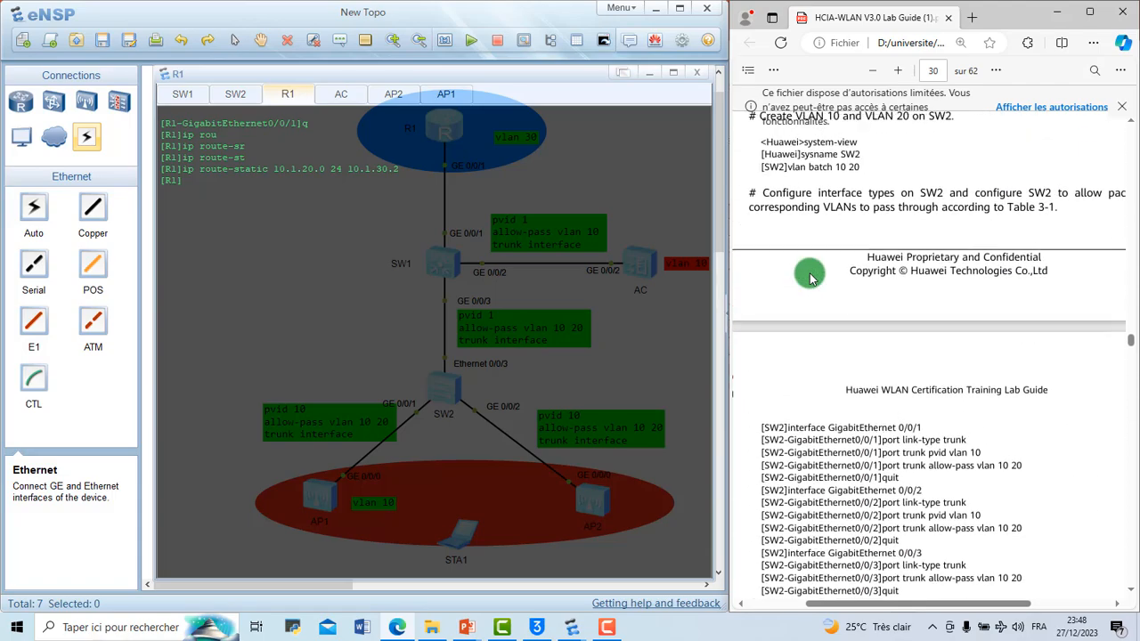
{"action": "scroll", "coordinate": [810, 278], "scroll_direction": "up", "scroll_amount": 5}
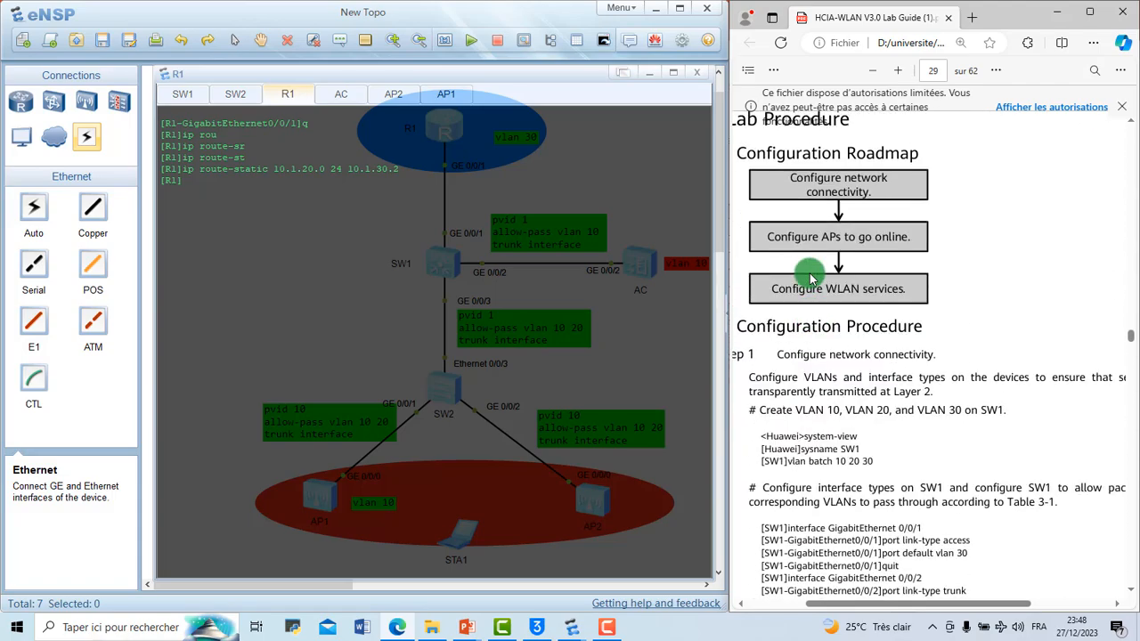
{"action": "scroll", "coordinate": [811, 278], "scroll_direction": "up", "scroll_amount": 10}
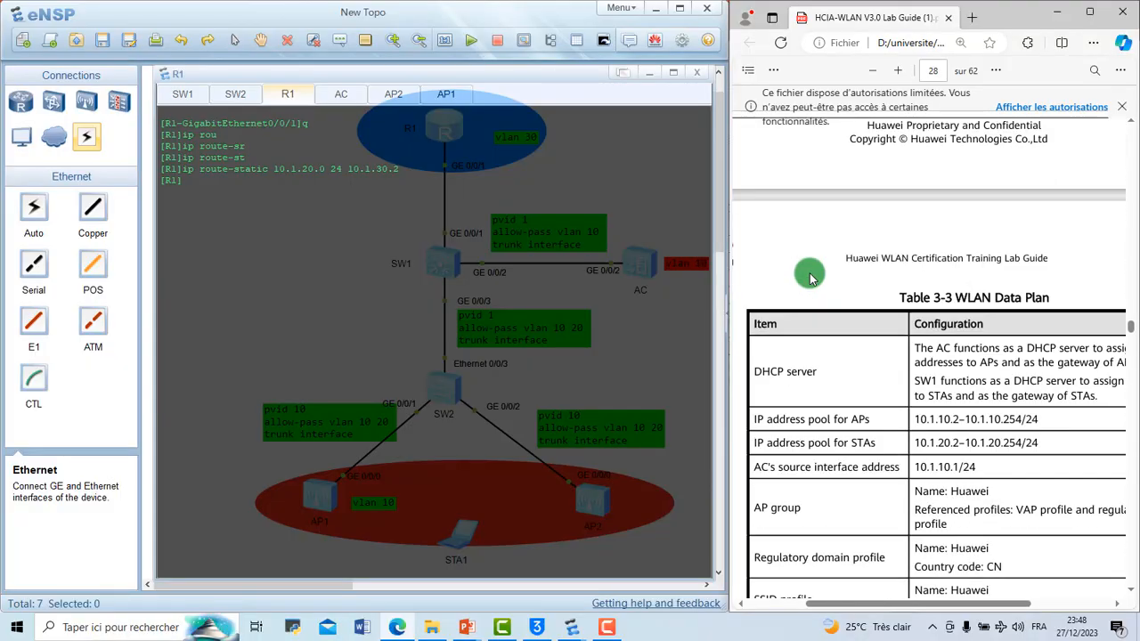
{"action": "scroll", "coordinate": [810, 277], "scroll_direction": "up", "scroll_amount": 5}
{"action": "scroll", "coordinate": [810, 278], "scroll_direction": "down", "scroll_amount": 2}
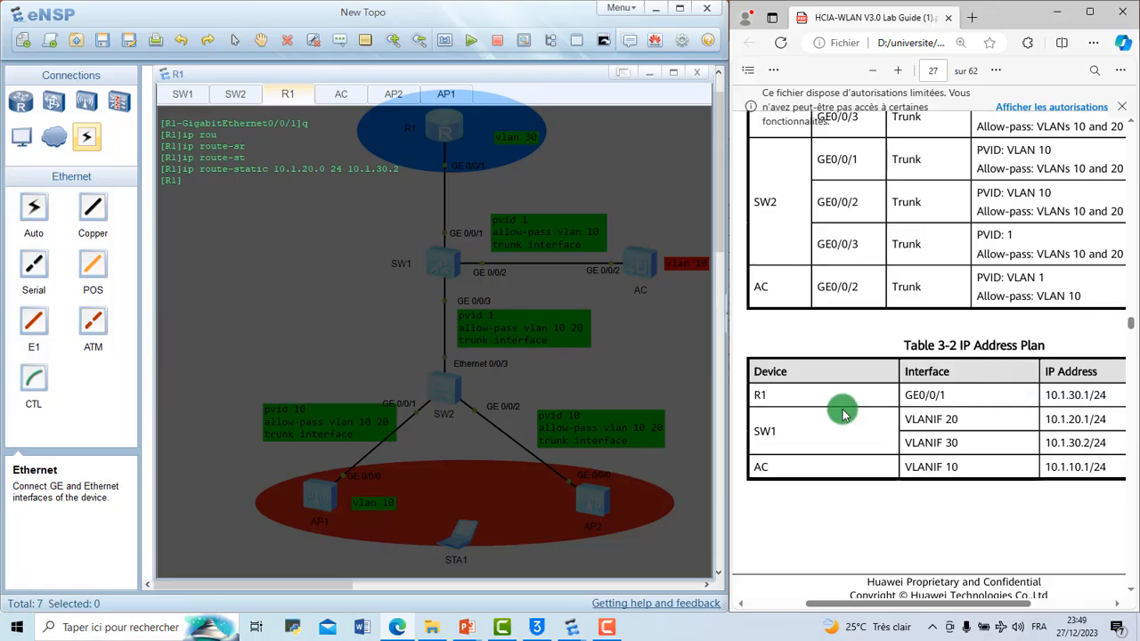
{"action": "left_click_drag", "start_coordinate": [904, 394], "coordinate": [985, 394]}
{"action": "double_click", "coordinate": [1049, 397]}
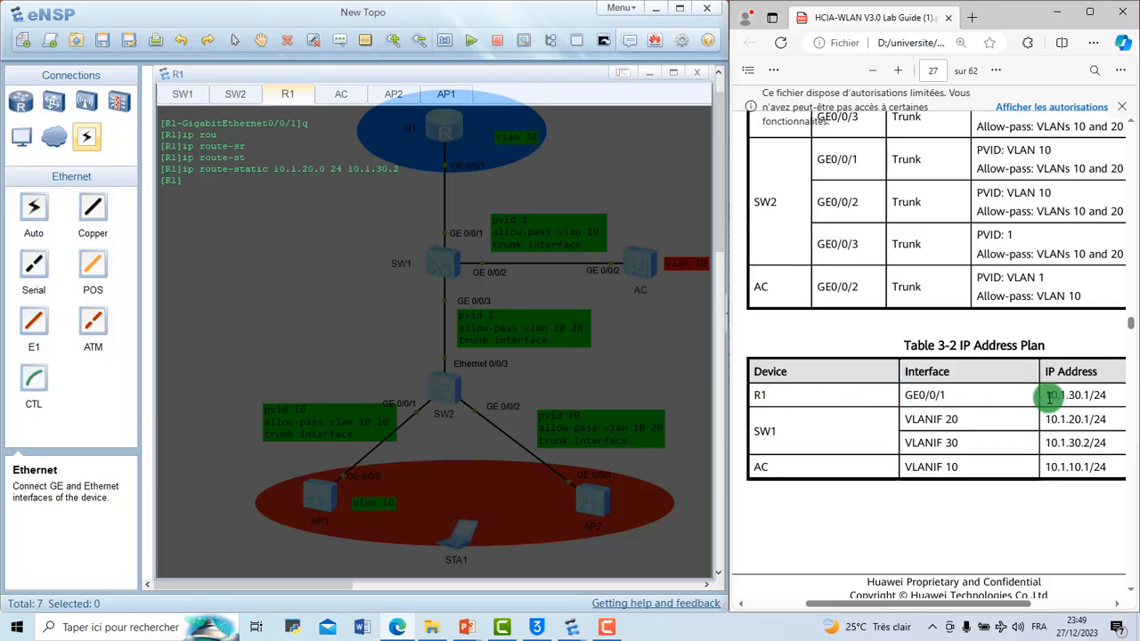
{"action": "left_click_drag", "start_coordinate": [1050, 397], "coordinate": [1107, 396]}
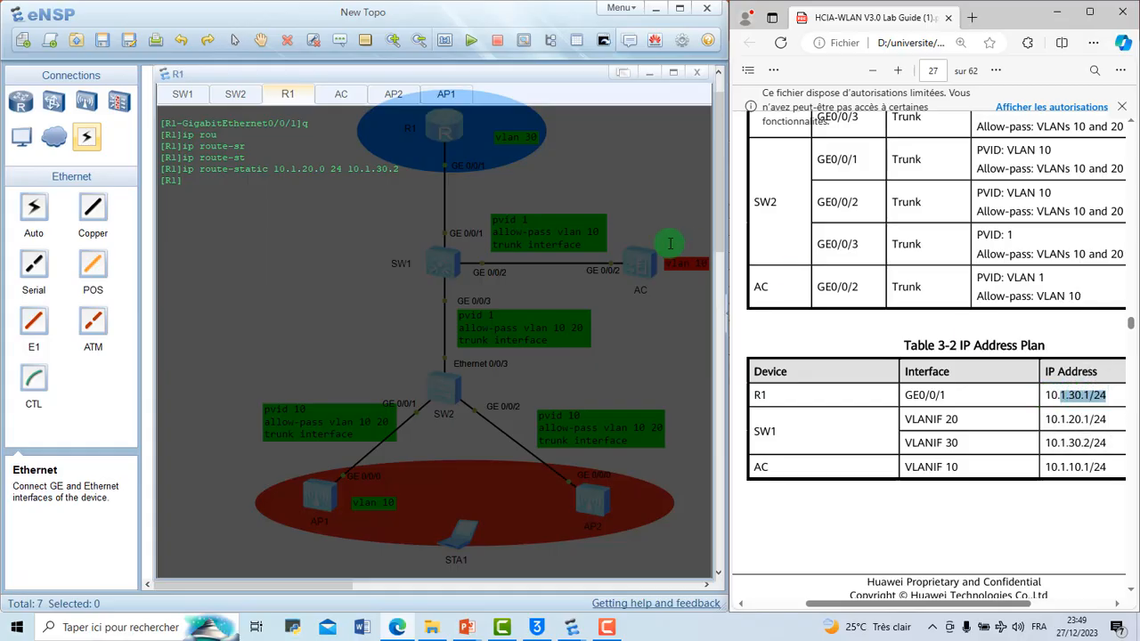
Step: Minimize the console window and compare the topology with SW1's VLANIF 30 address in Table 3-2
{"action": "left_click", "coordinate": [650, 71]}
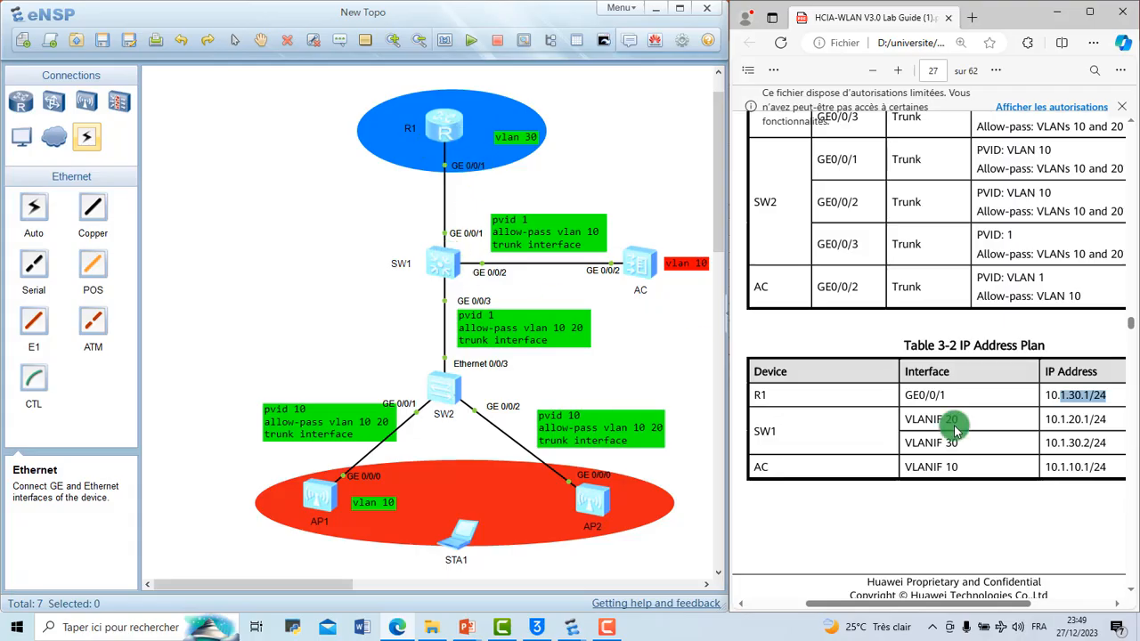
{"action": "left_click", "coordinate": [1003, 452]}
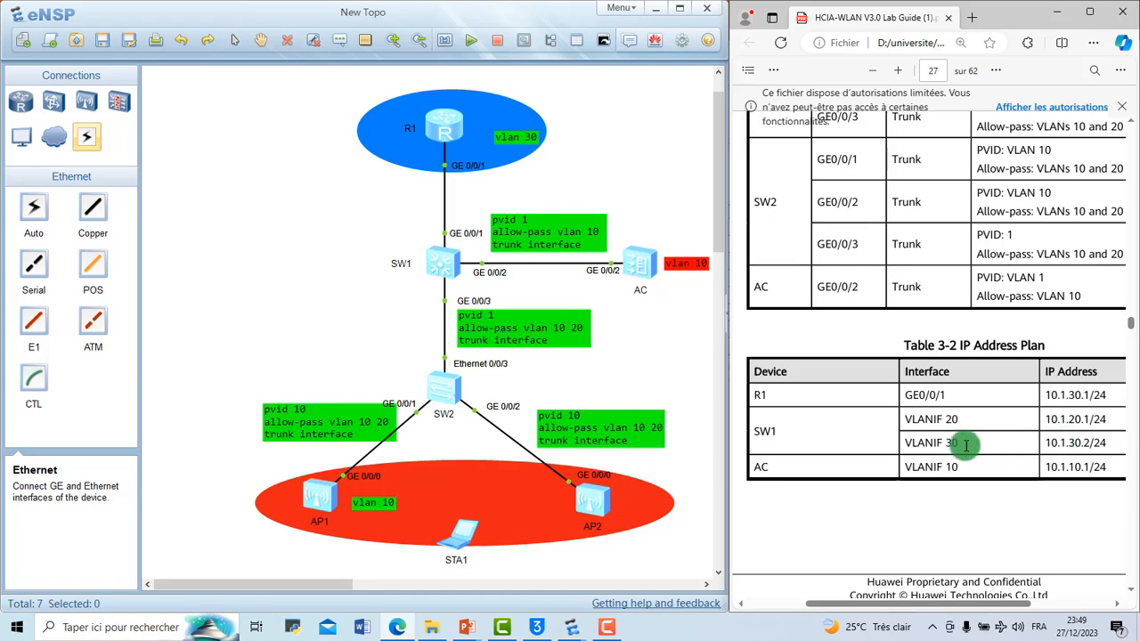
{"action": "left_click_drag", "start_coordinate": [1065, 443], "coordinate": [1036, 448]}
{"action": "left_click", "coordinate": [1032, 452]}
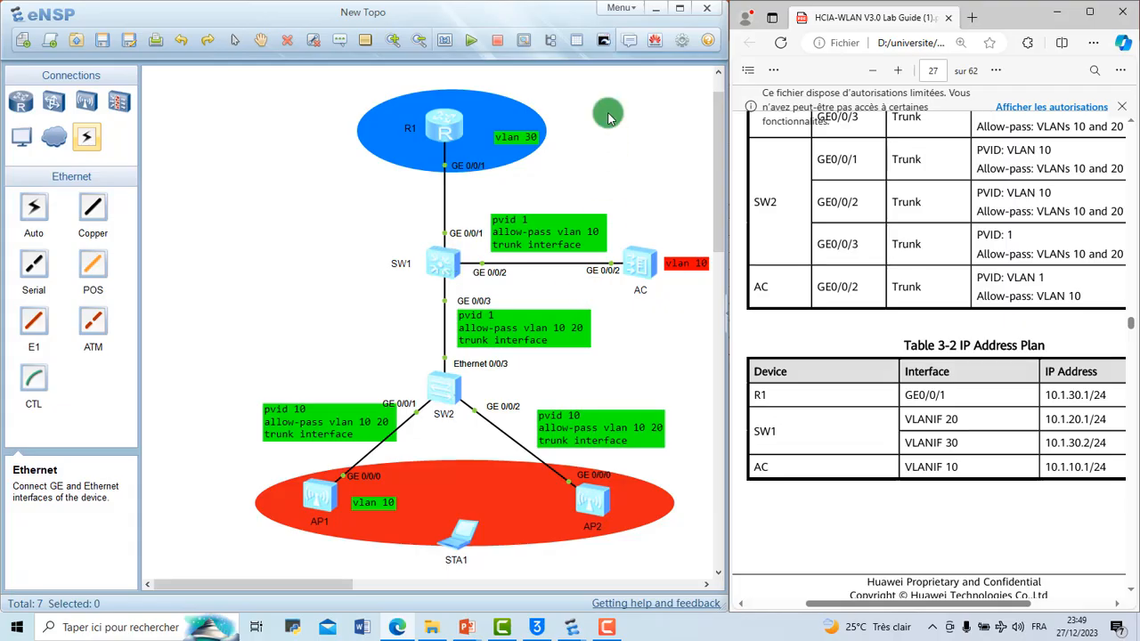
{"action": "left_click", "coordinate": [603, 42]}
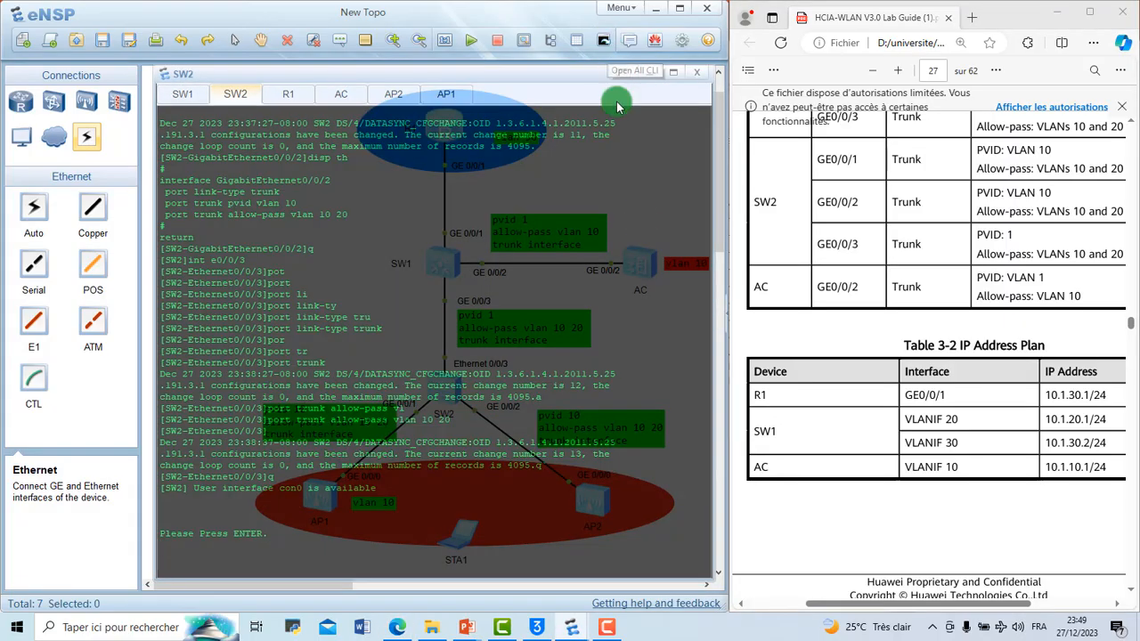
{"action": "scroll", "coordinate": [975, 367], "scroll_direction": "down", "scroll_amount": 5}
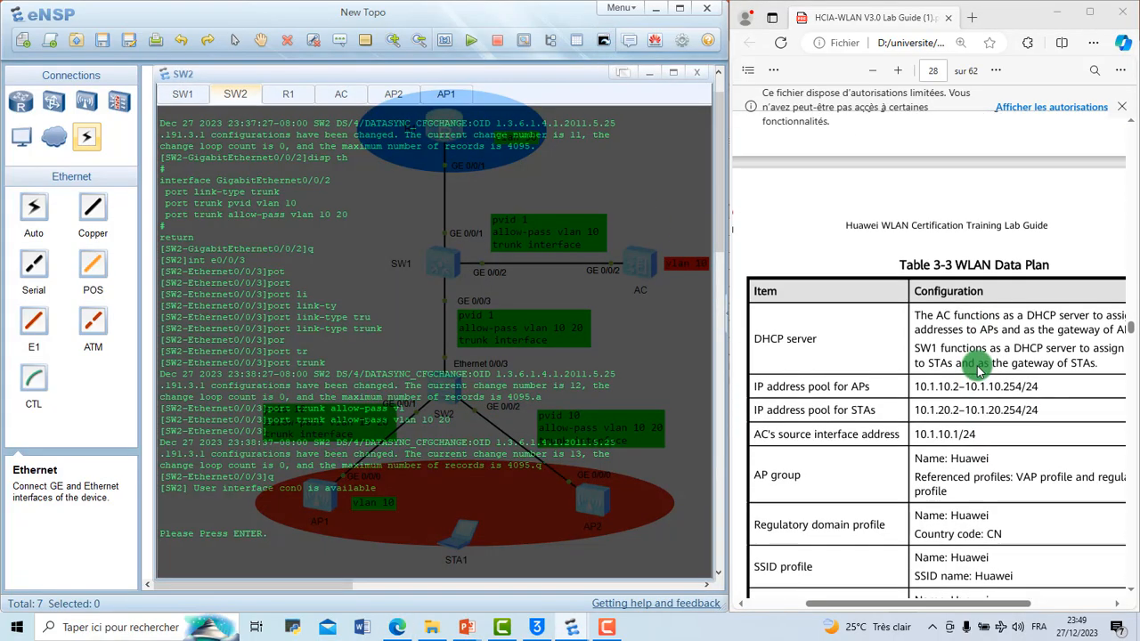
{"action": "left_click", "coordinate": [649, 72]}
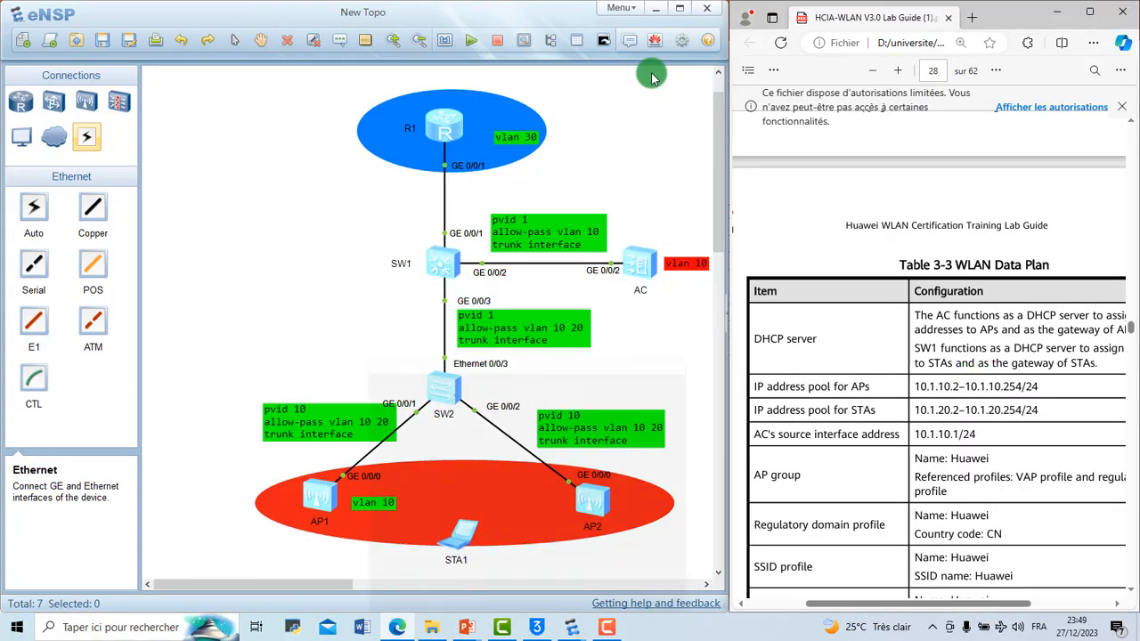
{"action": "left_click", "coordinate": [458, 131]}
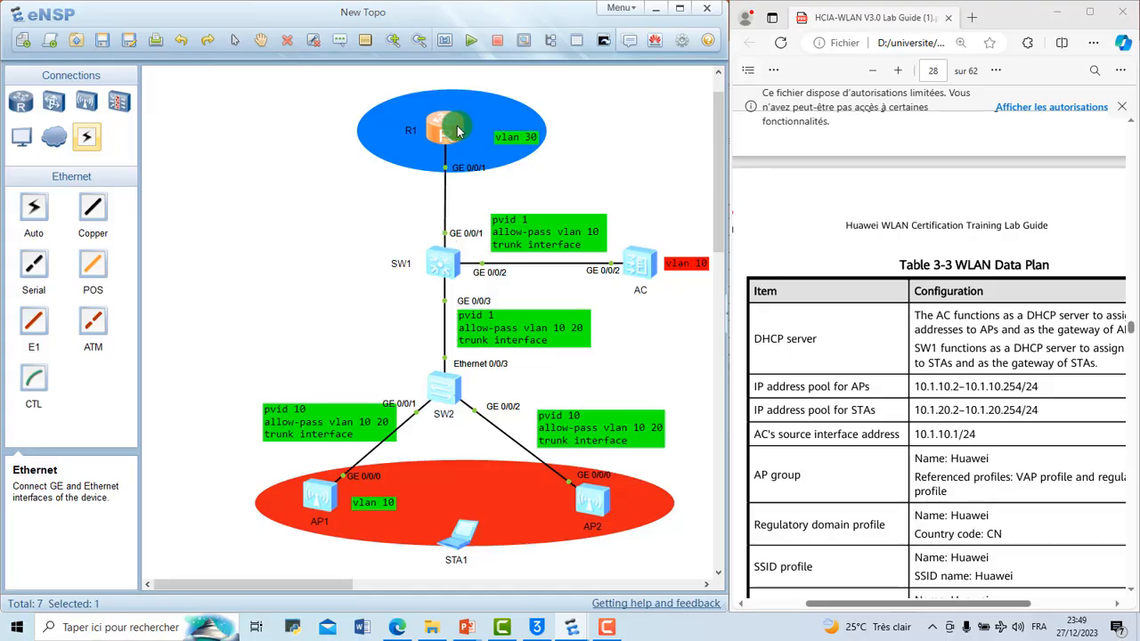
{"action": "left_click_drag", "start_coordinate": [456, 126], "coordinate": [455, 123]}
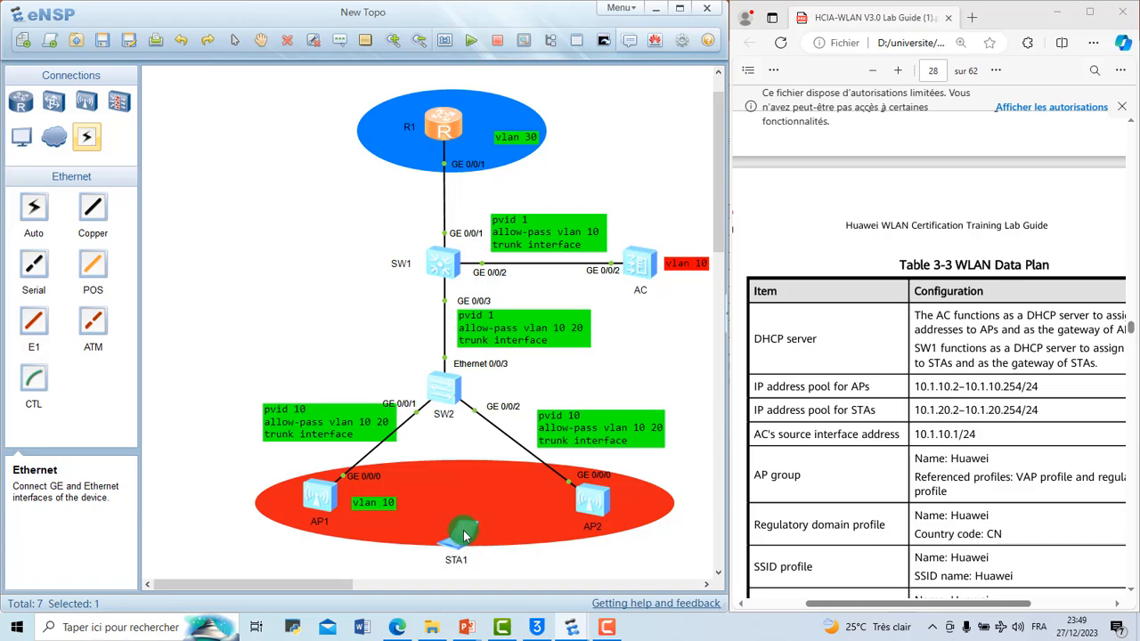
Step: Reopen the device consoles and find Step 2, Configure APs to go online, with its DHCP commands in the lab guide
{"action": "left_click", "coordinate": [597, 45]}
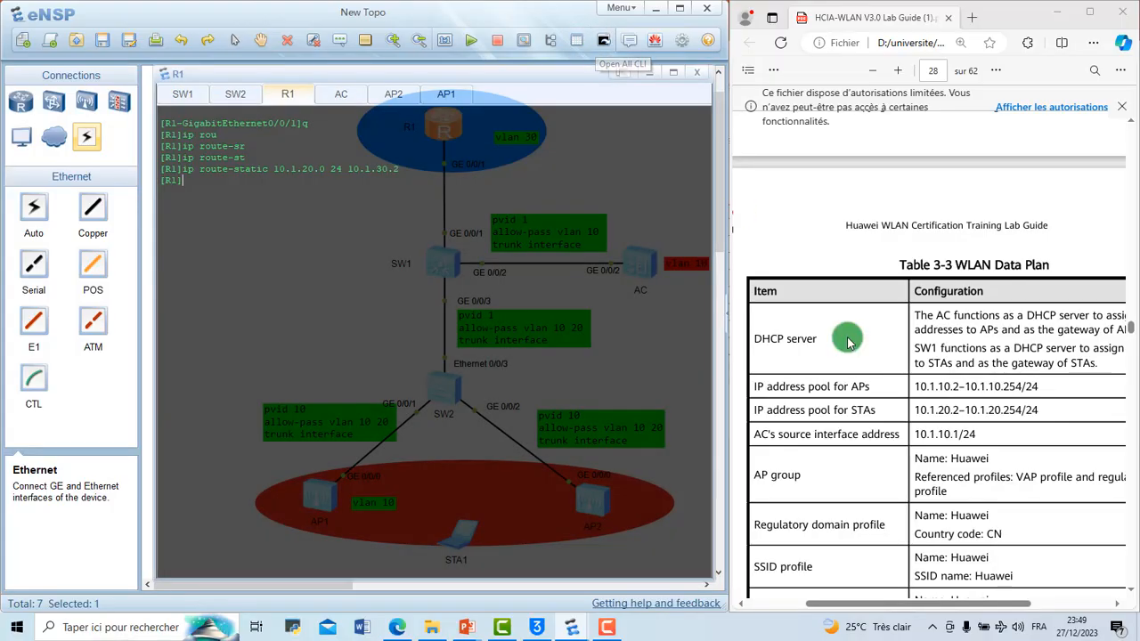
{"action": "scroll", "coordinate": [842, 337], "scroll_direction": "down", "scroll_amount": 10}
{"action": "scroll", "coordinate": [848, 341], "scroll_direction": "down", "scroll_amount": 7}
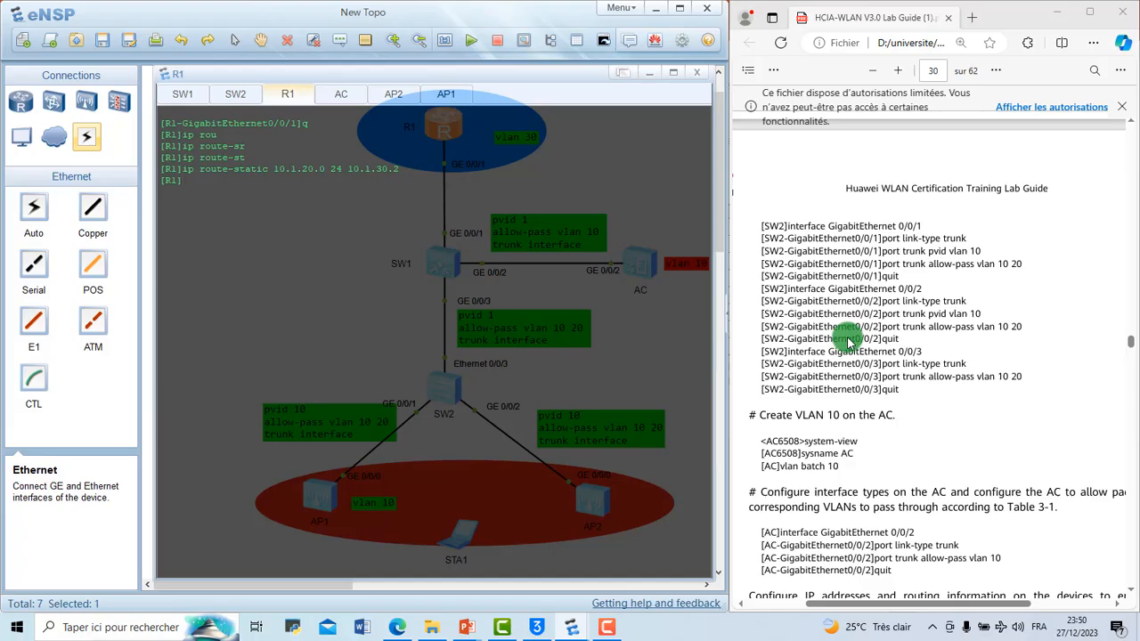
{"action": "scroll", "coordinate": [847, 341], "scroll_direction": "down", "scroll_amount": 5}
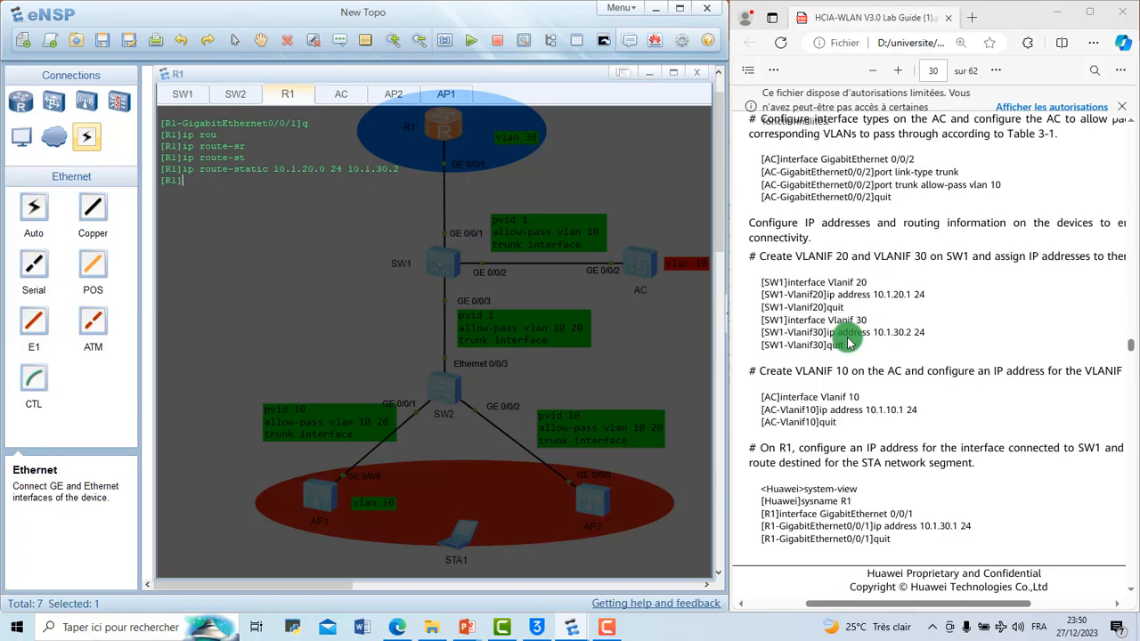
{"action": "scroll", "coordinate": [848, 341], "scroll_direction": "down", "scroll_amount": 5}
{"action": "scroll", "coordinate": [846, 330], "scroll_direction": "up", "scroll_amount": 2}
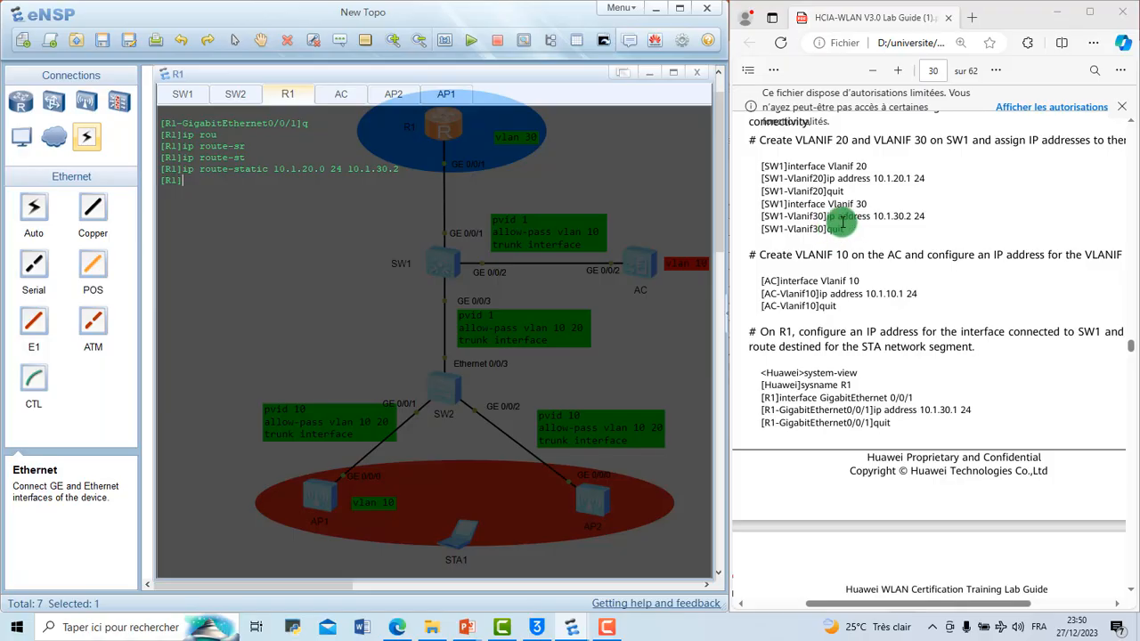
{"action": "scroll", "coordinate": [882, 225], "scroll_direction": "down", "scroll_amount": 7}
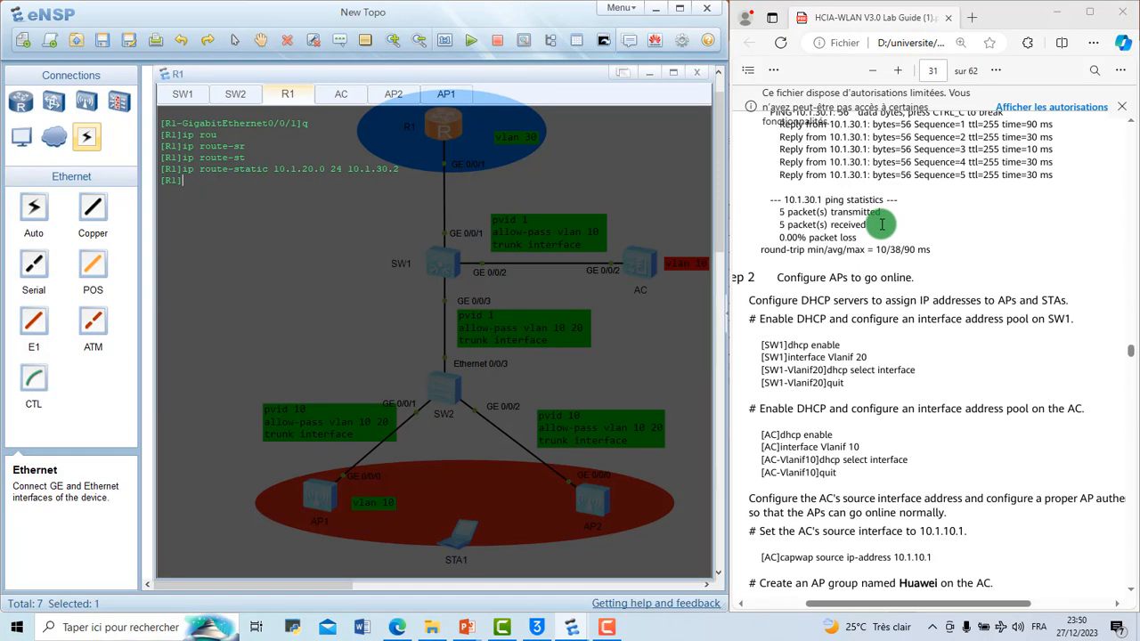
Step: Check the ping test in the lab guide and ping 10.1.20.0 from R1
{"action": "scroll", "coordinate": [882, 225], "scroll_direction": "up", "scroll_amount": 3}
{"action": "scroll", "coordinate": [881, 222], "scroll_direction": "down", "scroll_amount": 1}
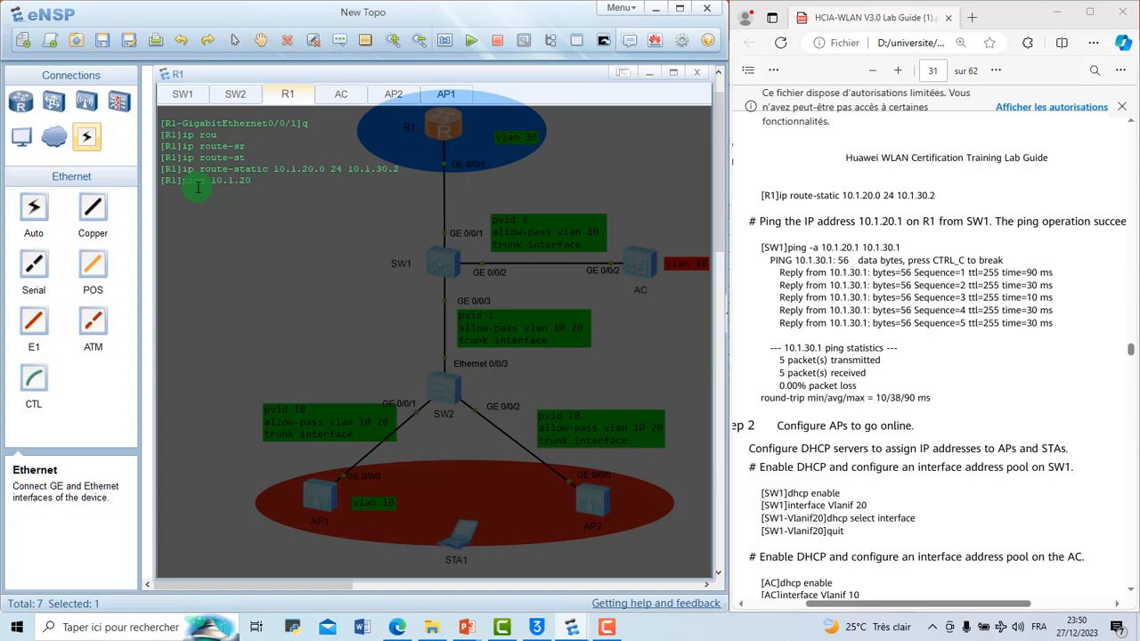
{"action": "key", "text": "Return"}
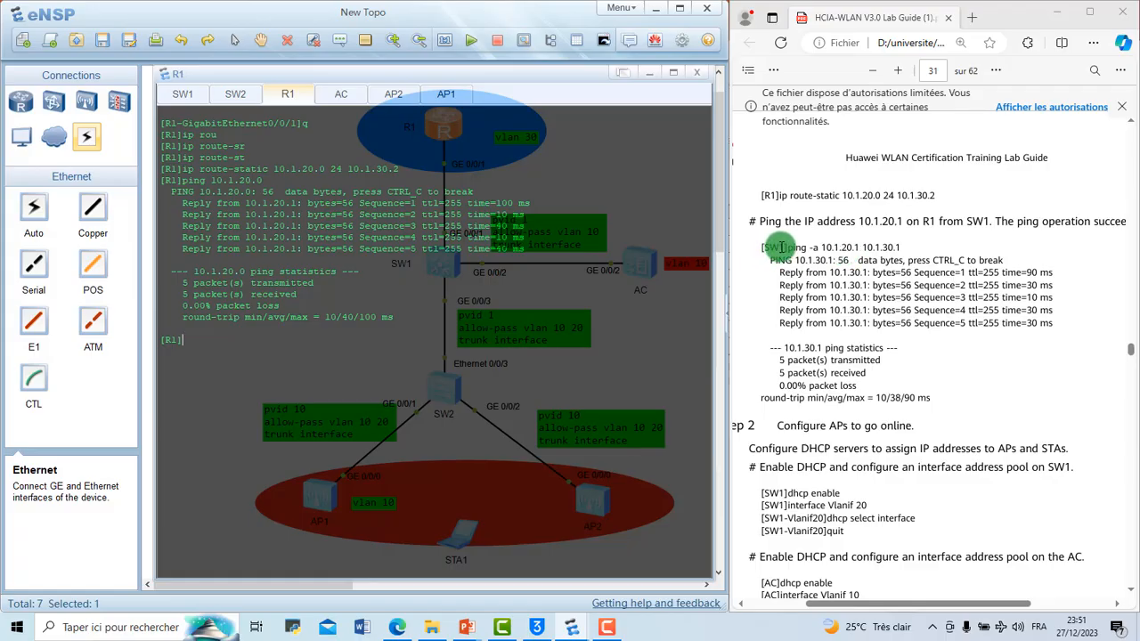
Step: Clear SW1's console and enter the command ping -a 10.1.20.1 10.1.30.1 without running it, checking both addresses
{"action": "left_click", "coordinate": [185, 96]}
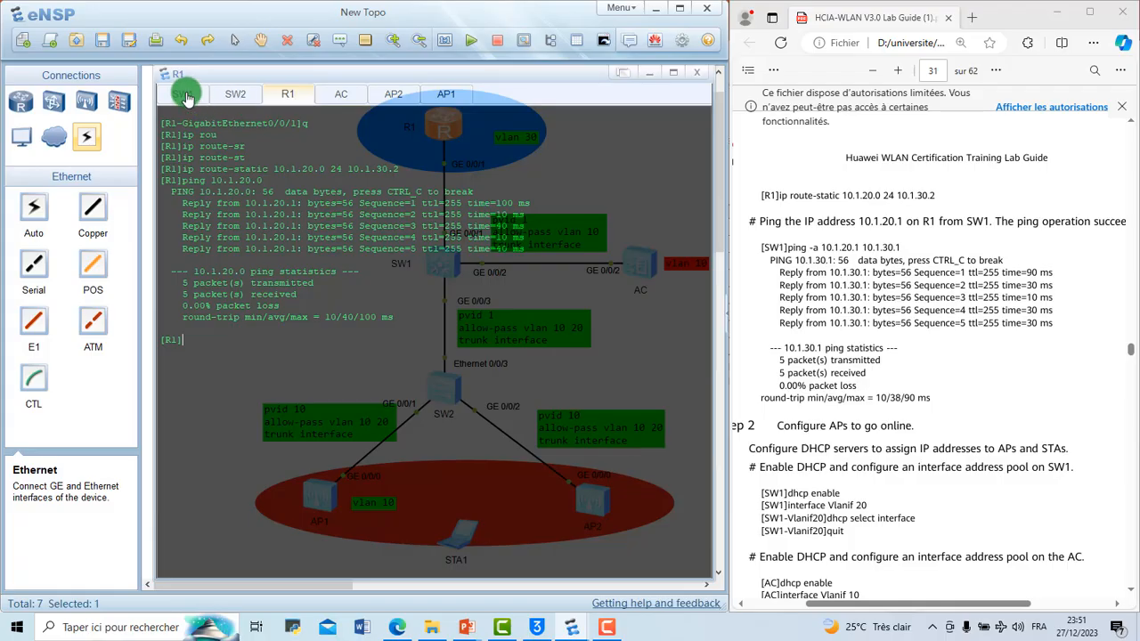
{"action": "right_click", "coordinate": [513, 464]}
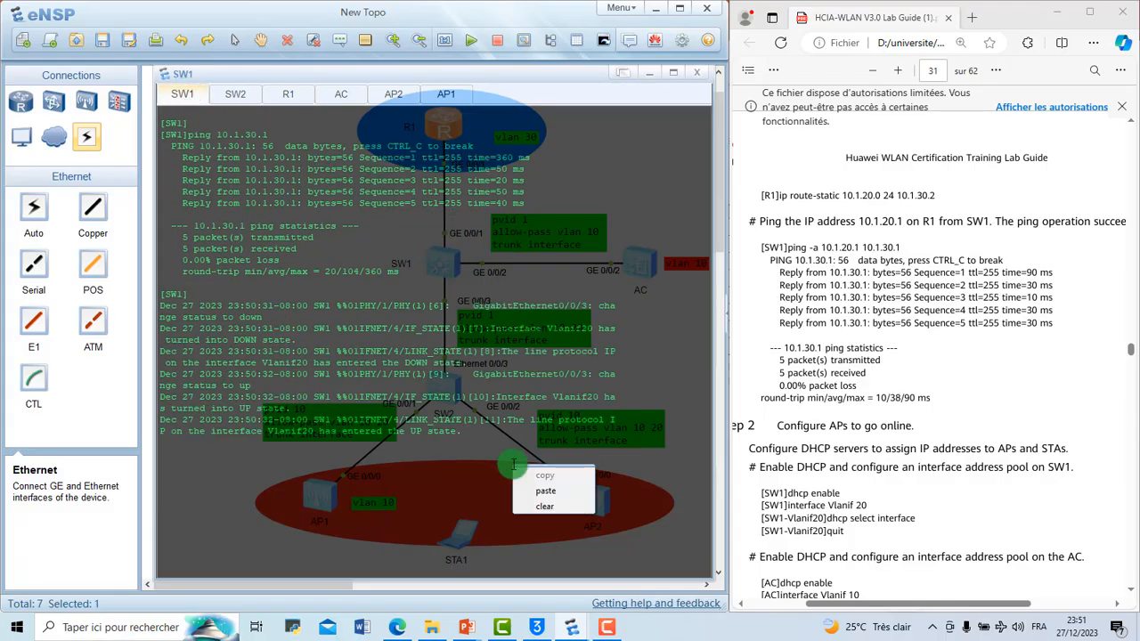
{"action": "left_click", "coordinate": [548, 506]}
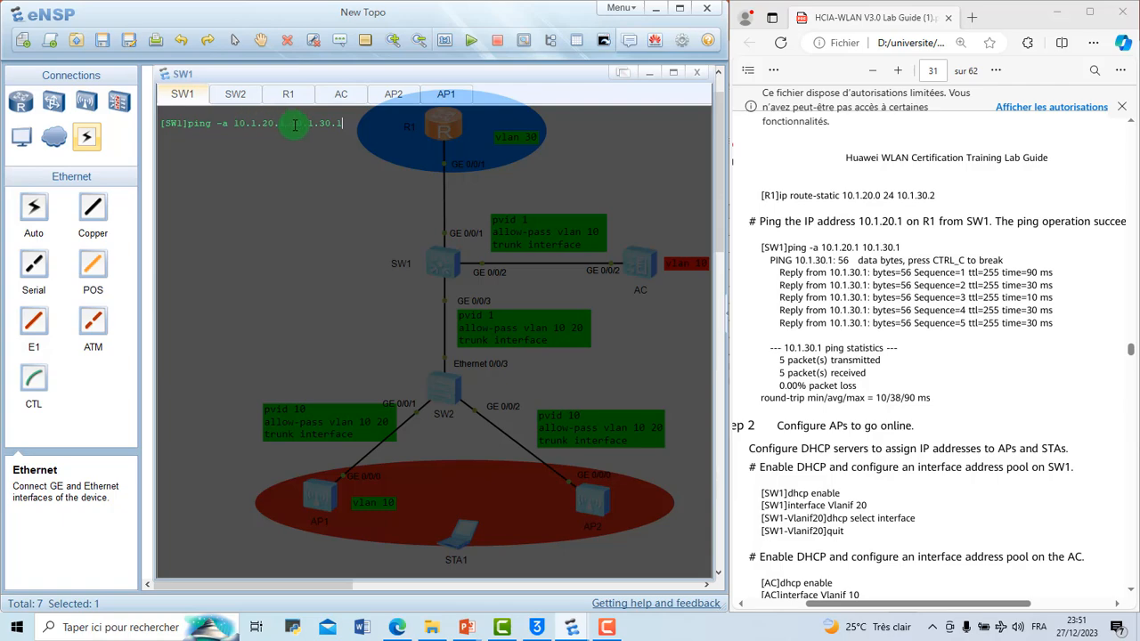
{"action": "left_click_drag", "start_coordinate": [295, 124], "coordinate": [339, 125]}
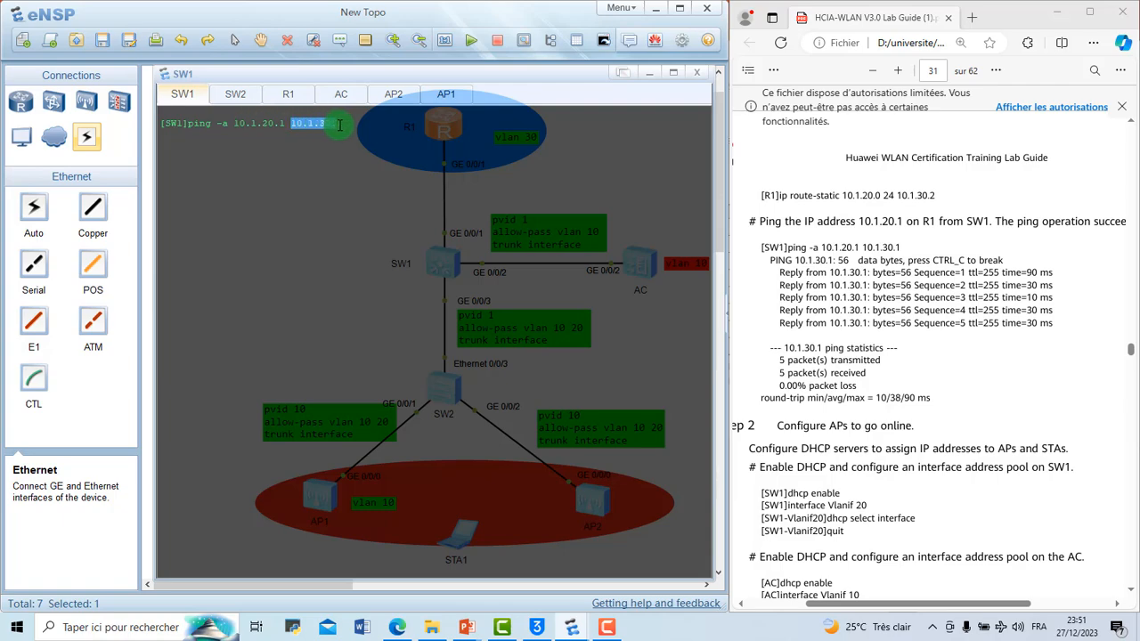
{"action": "left_click", "coordinate": [356, 123]}
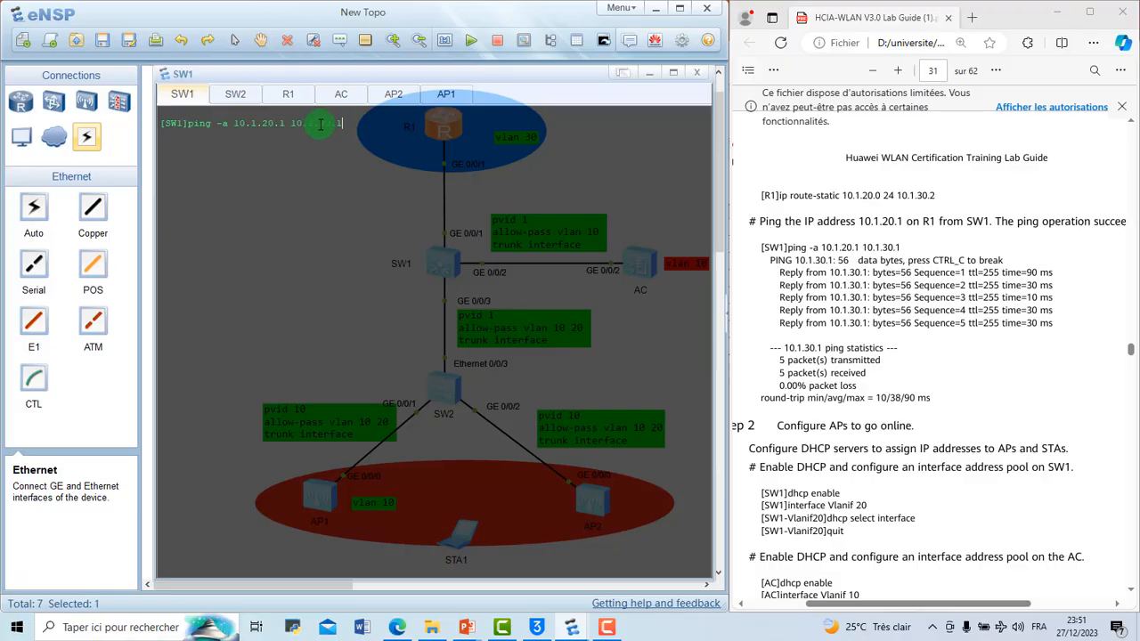
{"action": "left_click_drag", "start_coordinate": [293, 124], "coordinate": [240, 122]}
{"action": "left_click", "coordinate": [258, 146]}
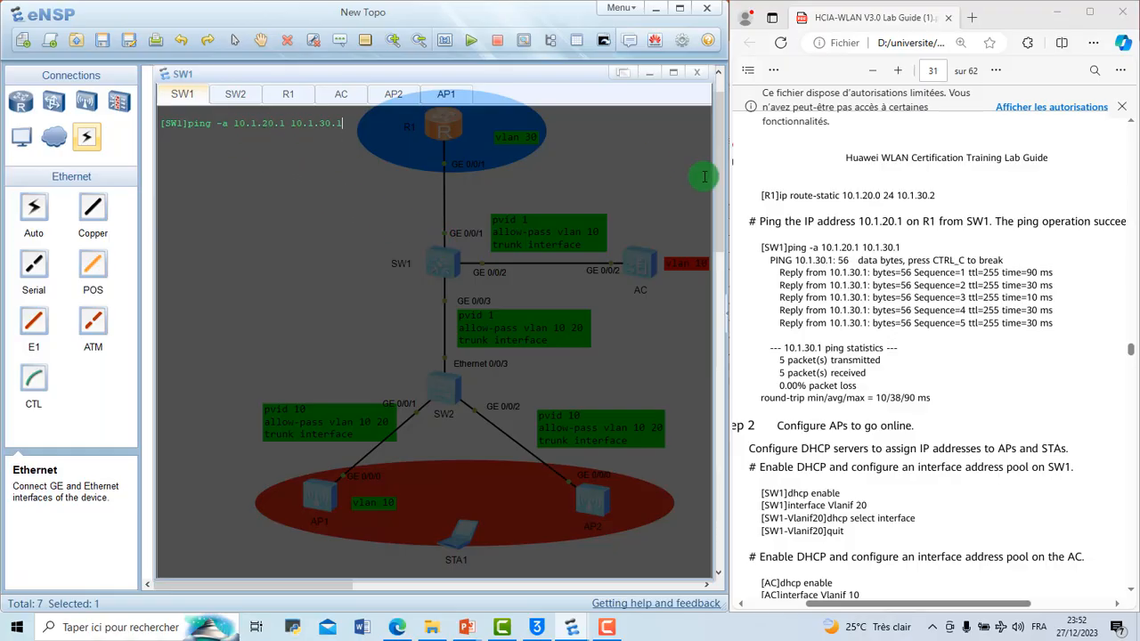
Step: Compare the ping's source address with SW1's VLANIF 20 entry in Table 3-2 IP Address Plan
{"action": "scroll", "coordinate": [935, 223], "scroll_direction": "up", "scroll_amount": 10}
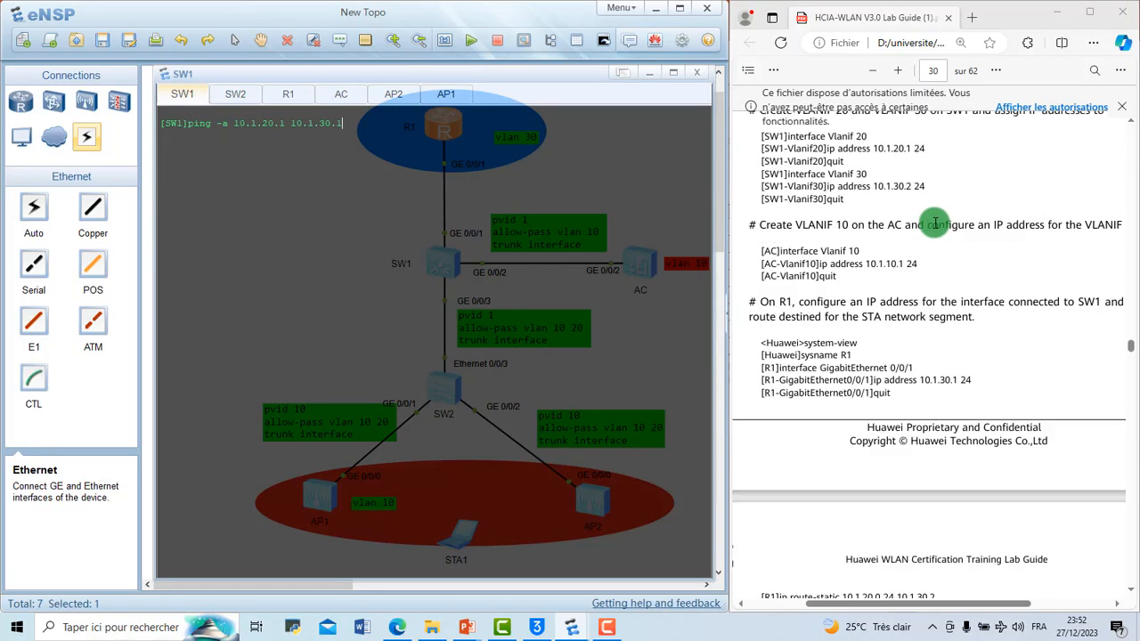
{"action": "scroll", "coordinate": [935, 222], "scroll_direction": "up", "scroll_amount": 15}
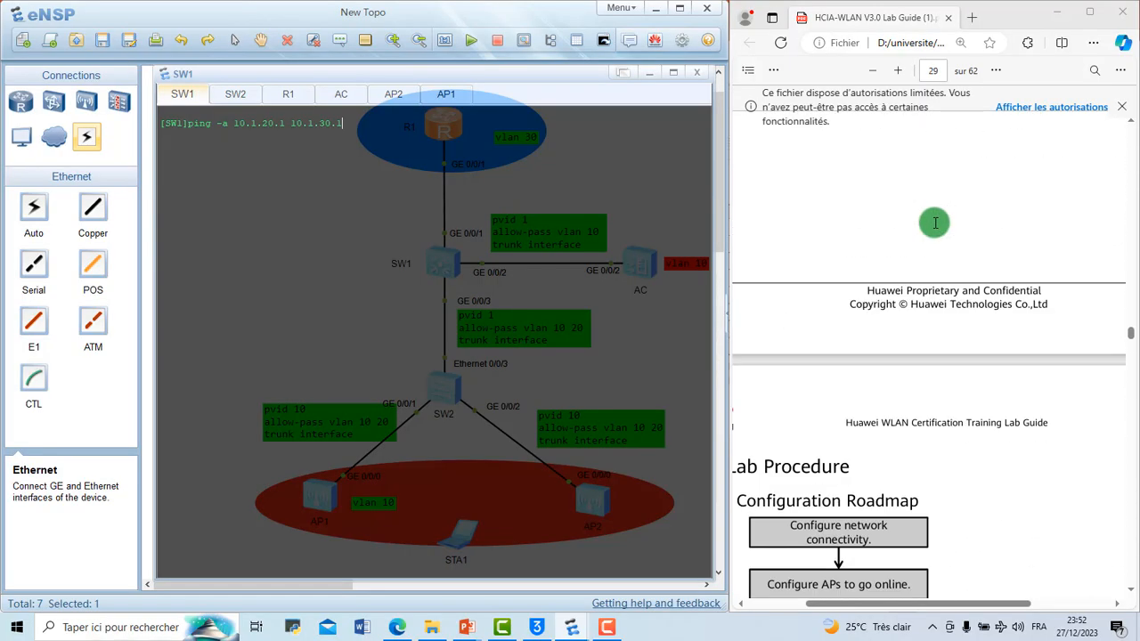
{"action": "scroll", "coordinate": [935, 223], "scroll_direction": "up", "scroll_amount": 5}
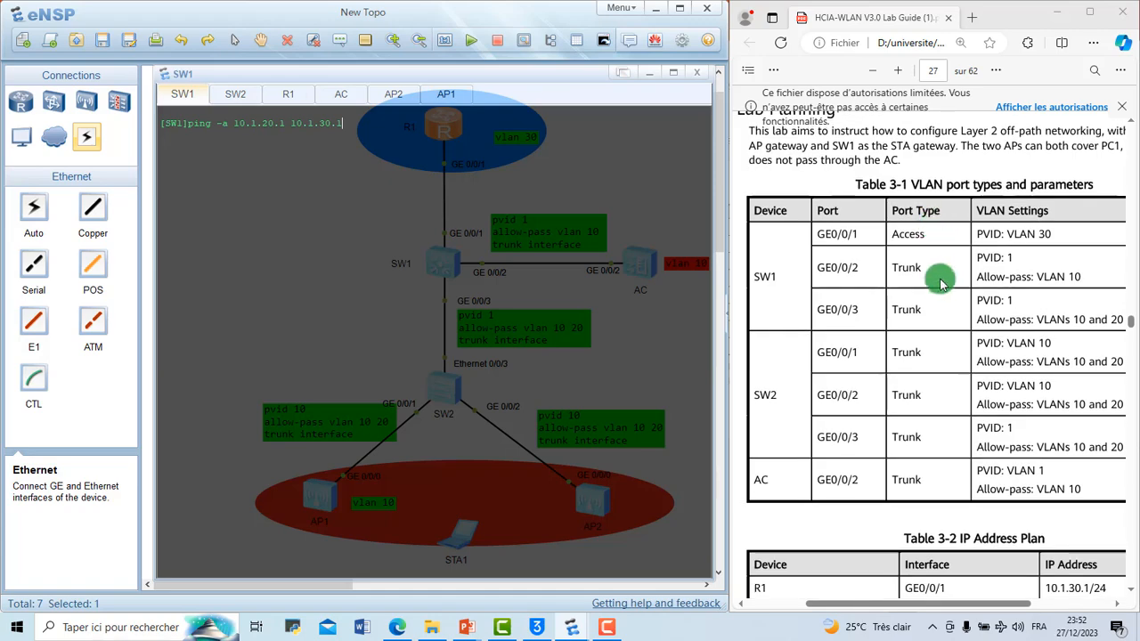
{"action": "scroll", "coordinate": [942, 283], "scroll_direction": "down", "scroll_amount": 3}
{"action": "scroll", "coordinate": [946, 289], "scroll_direction": "down", "scroll_amount": 1}
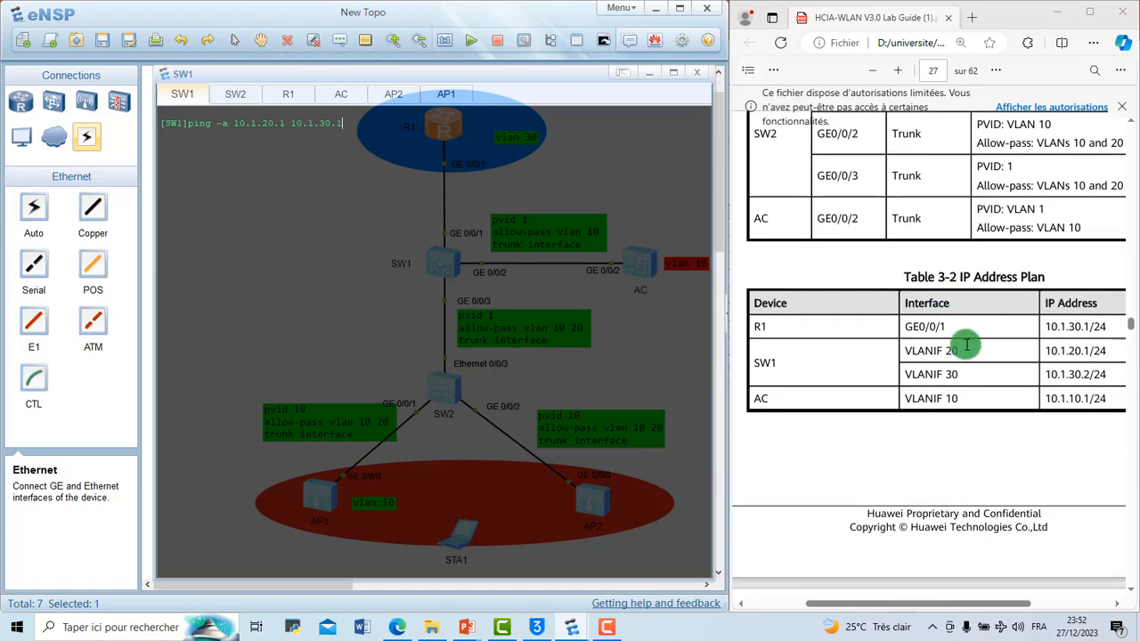
{"action": "left_click_drag", "start_coordinate": [902, 351], "coordinate": [960, 351]}
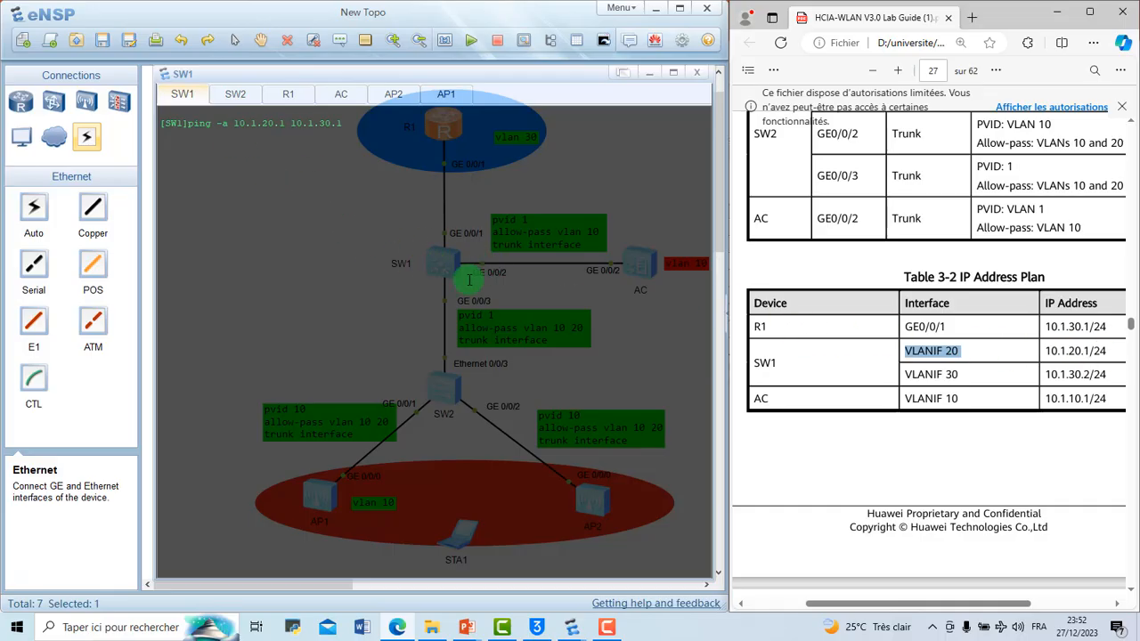
{"action": "left_click", "coordinate": [233, 116]}
{"action": "left_click", "coordinate": [285, 122]}
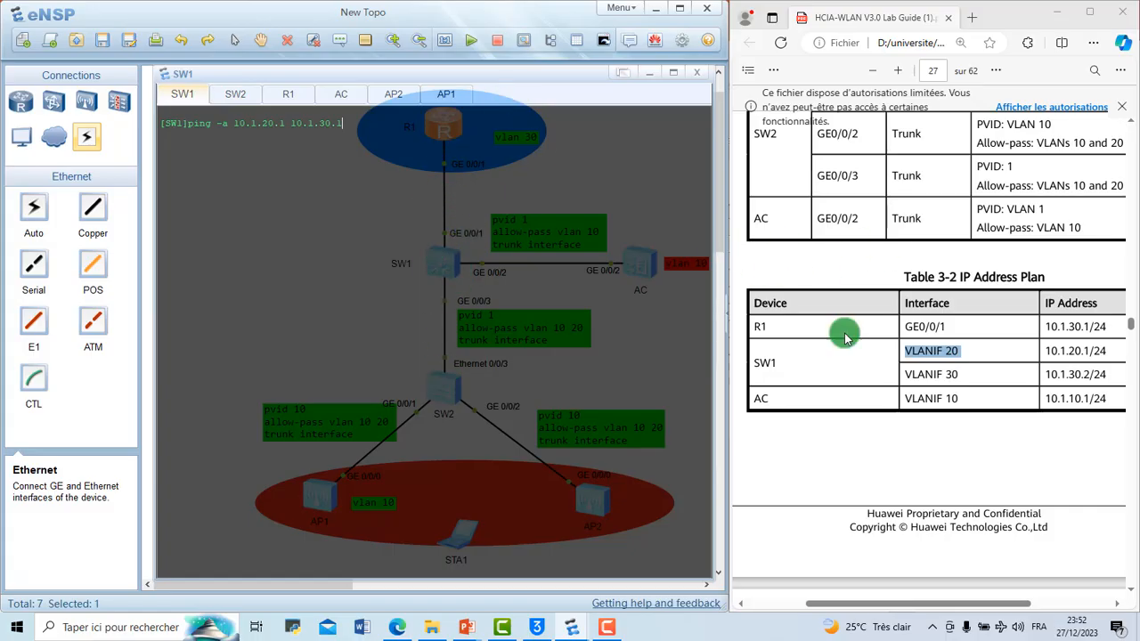
Step: Run the entered ping from SW1 to test the path from 10.1.20.1 to R1 at 10.1.30.1
{"action": "scroll", "coordinate": [763, 311], "scroll_direction": "down", "scroll_amount": 5}
{"action": "scroll", "coordinate": [771, 279], "scroll_direction": "down", "scroll_amount": 3}
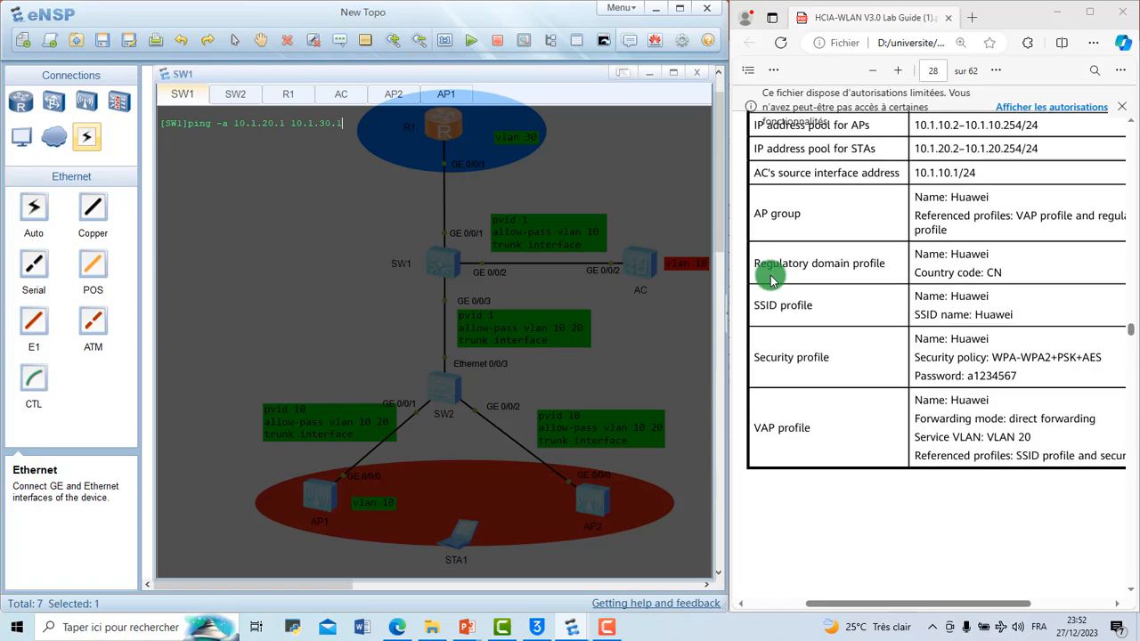
{"action": "left_click", "coordinate": [382, 206]}
{"action": "key", "text": "Return"}
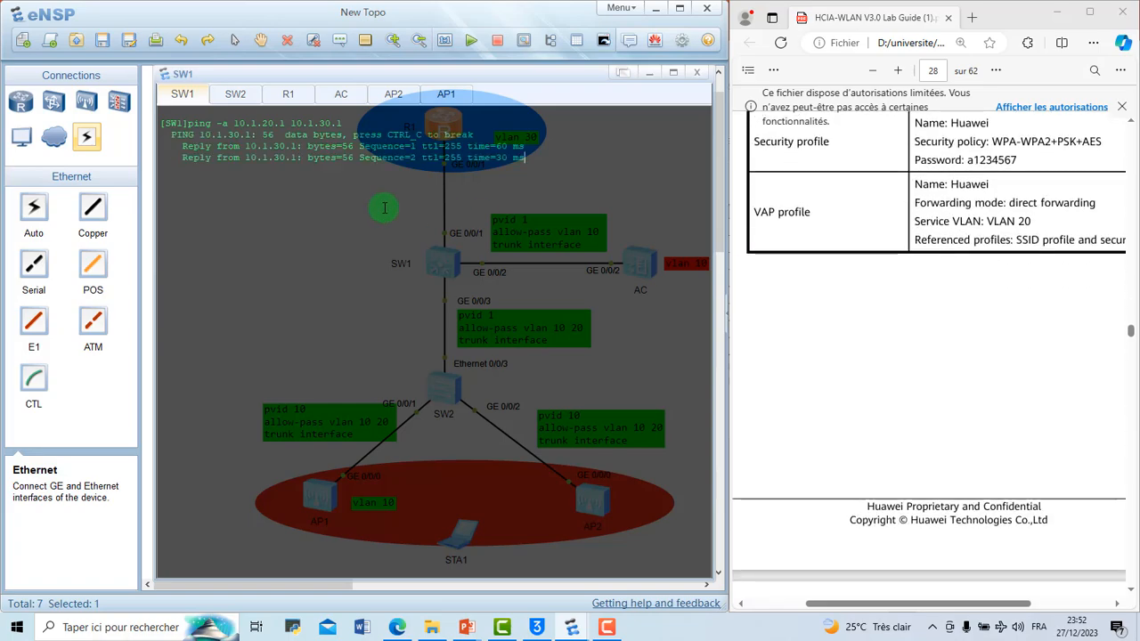
Step: Return to Step 2 in the lab guide and review its commands for DHCP, CAPWAP source, AP group and AP authentication
{"action": "scroll", "coordinate": [896, 253], "scroll_direction": "down", "scroll_amount": 10}
{"action": "scroll", "coordinate": [896, 253], "scroll_direction": "down", "scroll_amount": 10}
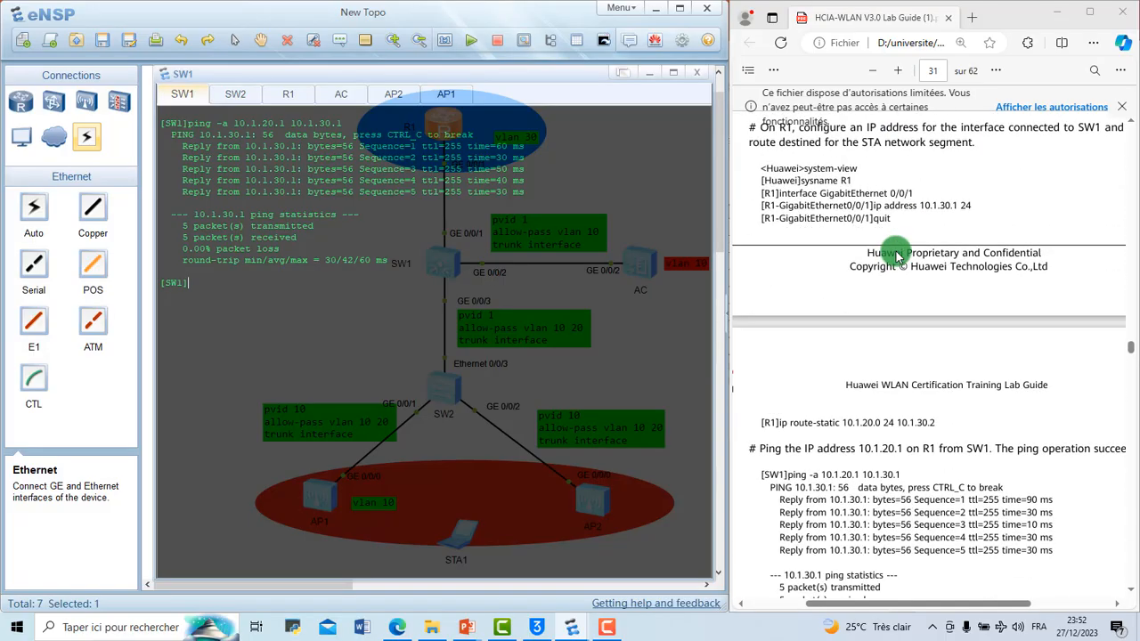
{"action": "scroll", "coordinate": [896, 253], "scroll_direction": "down", "scroll_amount": 10}
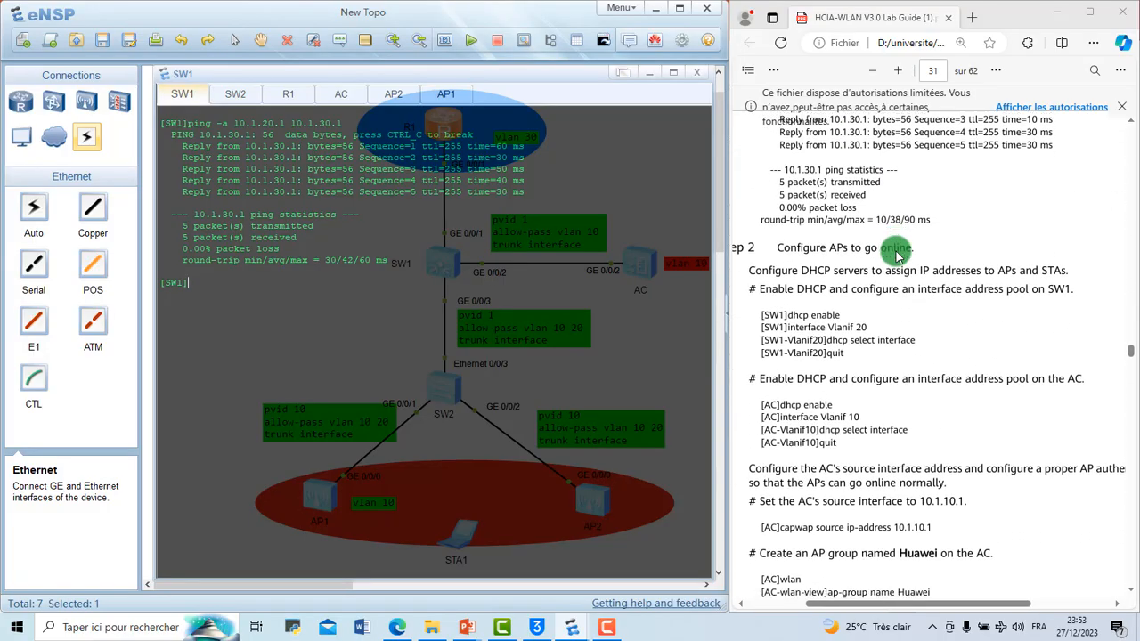
{"action": "scroll", "coordinate": [895, 253], "scroll_direction": "up", "scroll_amount": 10}
{"action": "scroll", "coordinate": [895, 253], "scroll_direction": "down", "scroll_amount": 5}
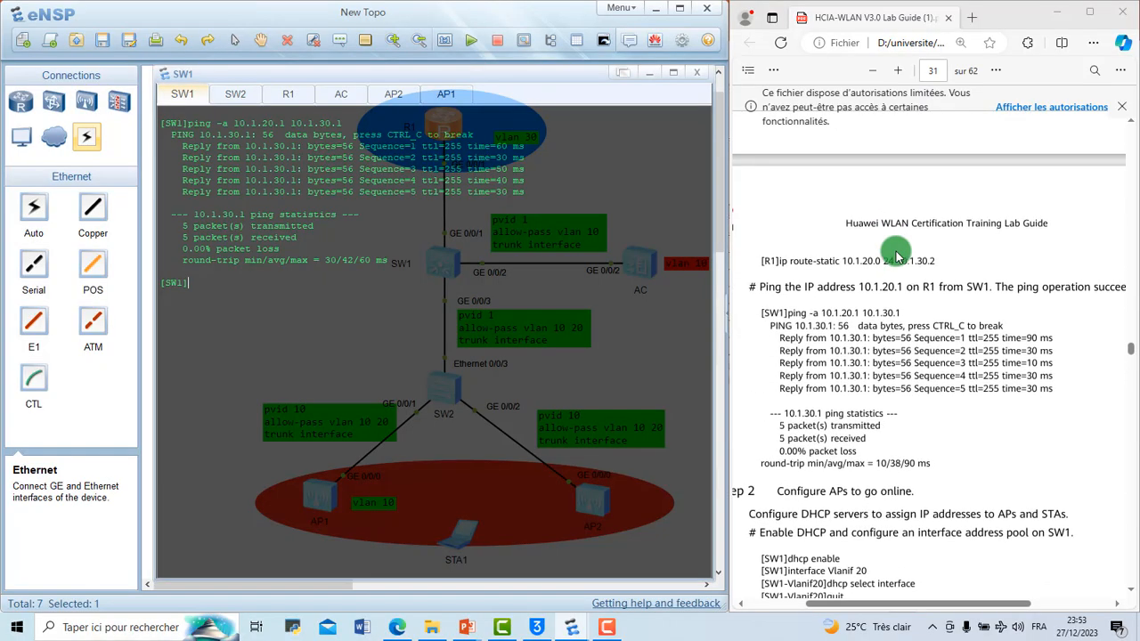
{"action": "scroll", "coordinate": [896, 256], "scroll_direction": "down", "scroll_amount": 5}
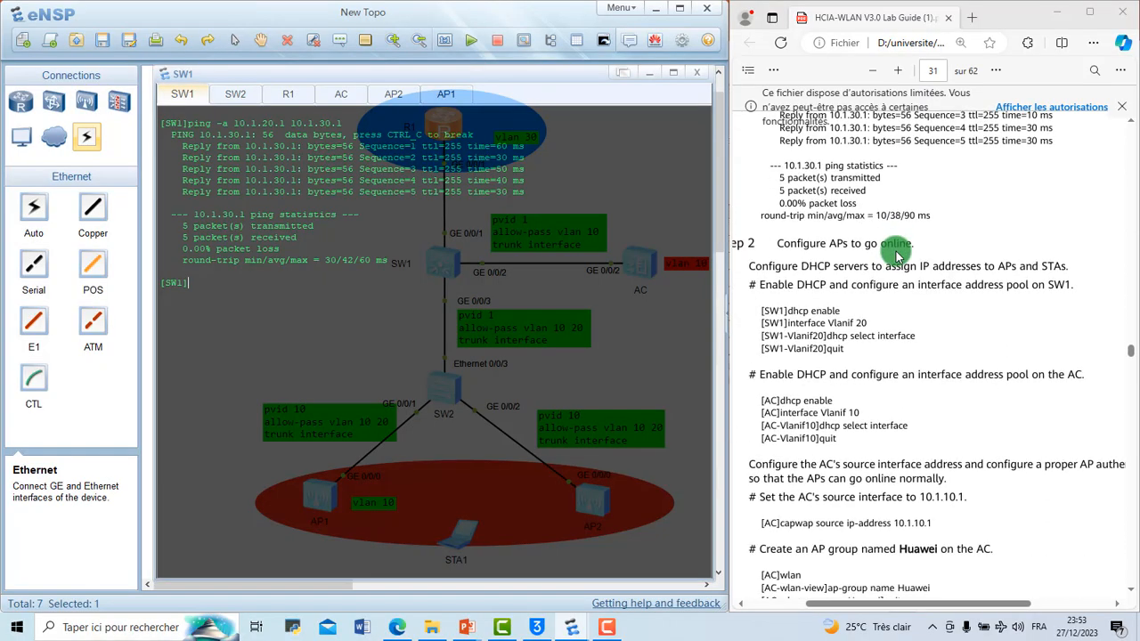
{"action": "scroll", "coordinate": [896, 256], "scroll_direction": "down", "scroll_amount": 8}
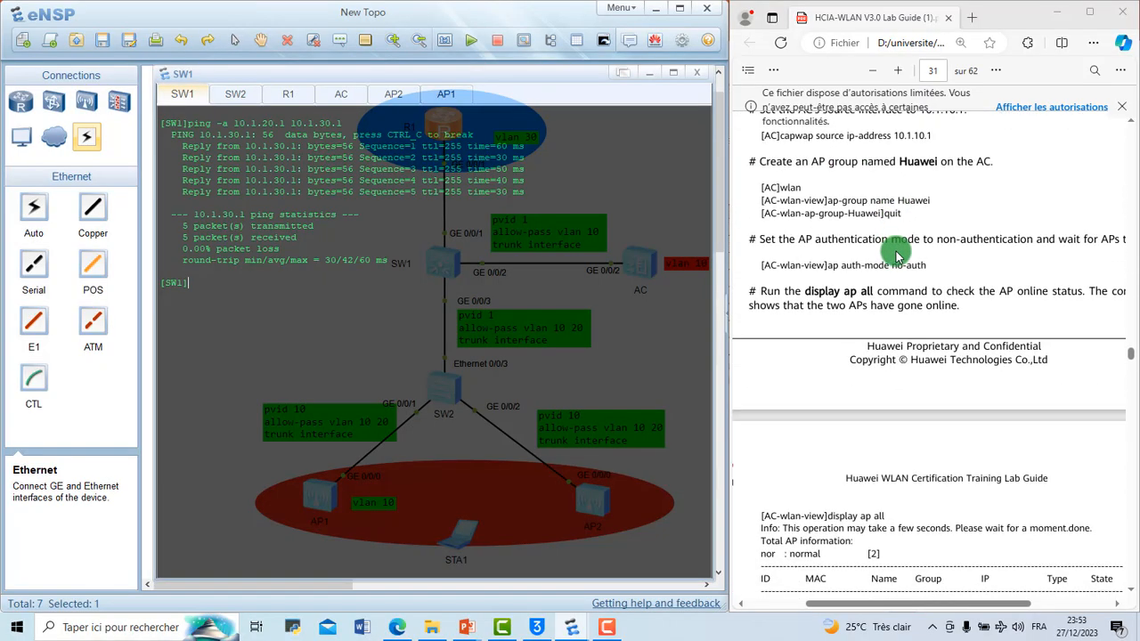
{"action": "scroll", "coordinate": [896, 253], "scroll_direction": "down", "scroll_amount": 3}
{"action": "scroll", "coordinate": [896, 252], "scroll_direction": "up", "scroll_amount": 4}
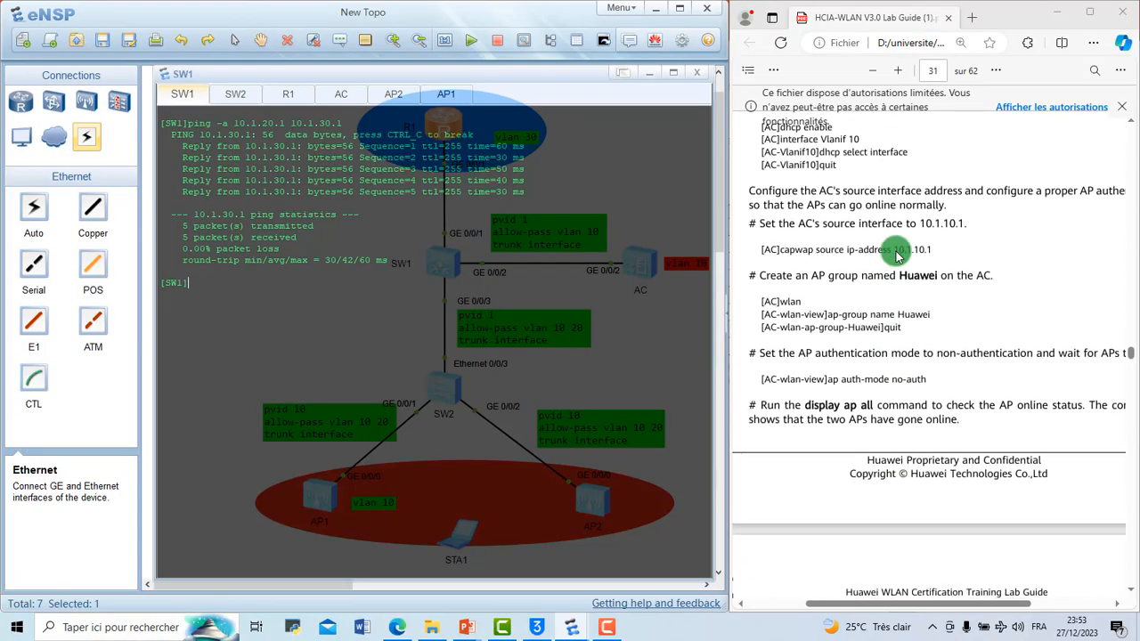
{"action": "scroll", "coordinate": [896, 255], "scroll_direction": "up", "scroll_amount": 1}
{"action": "scroll", "coordinate": [896, 256], "scroll_direction": "up", "scroll_amount": 2}
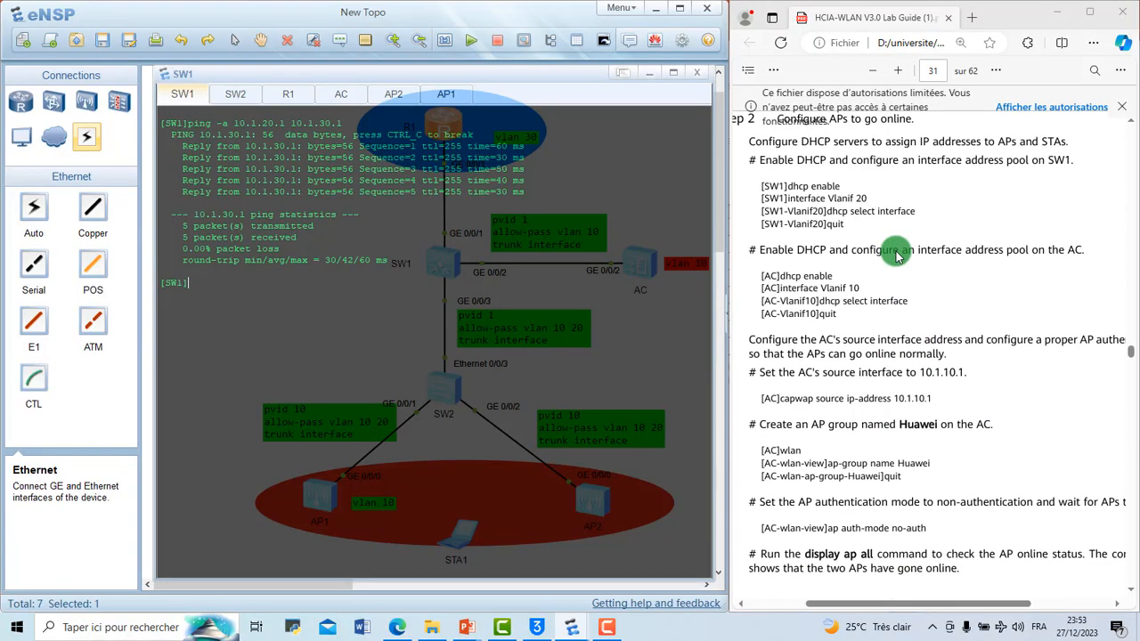
{"action": "scroll", "coordinate": [782, 273], "scroll_direction": "down", "scroll_amount": 2}
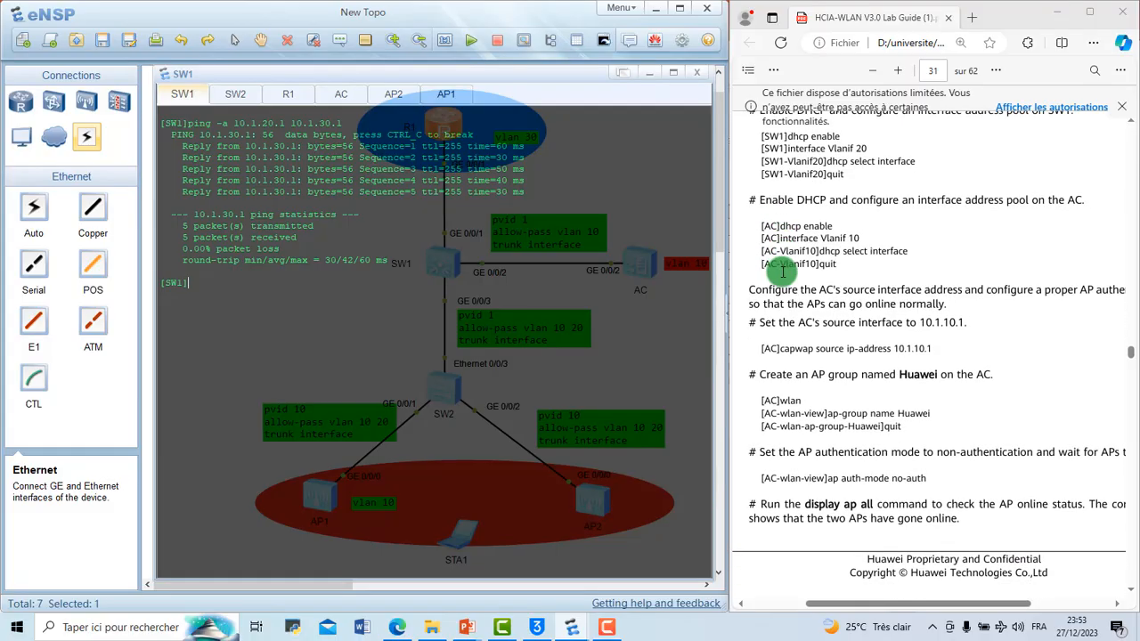
{"action": "scroll", "coordinate": [781, 272], "scroll_direction": "up", "scroll_amount": 3}
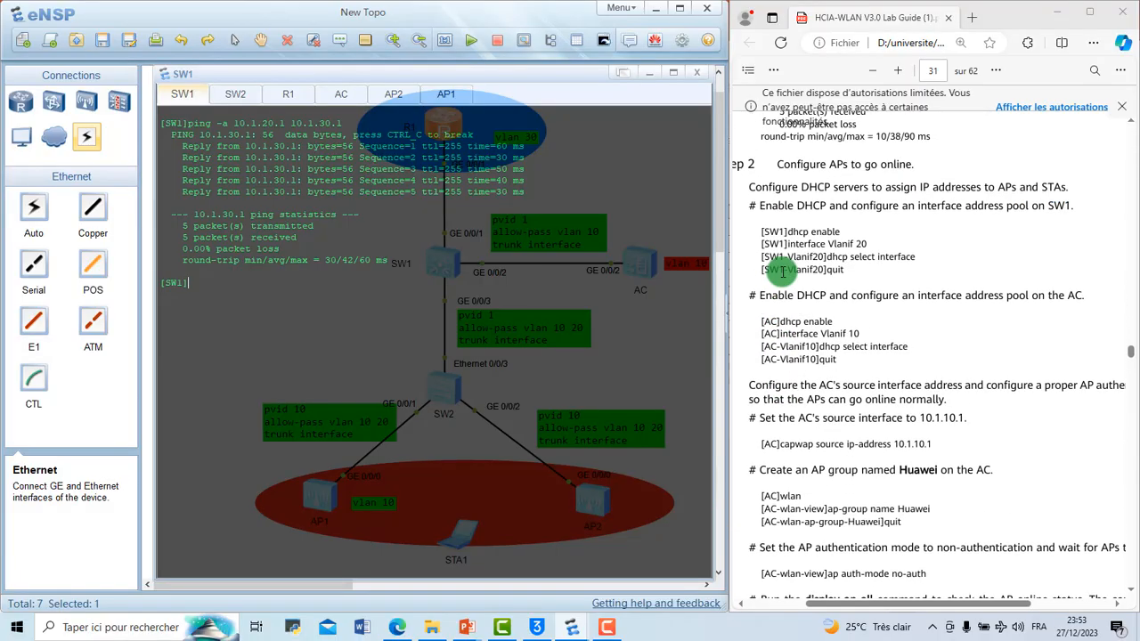
{"action": "scroll", "coordinate": [782, 273], "scroll_direction": "up", "scroll_amount": 1}
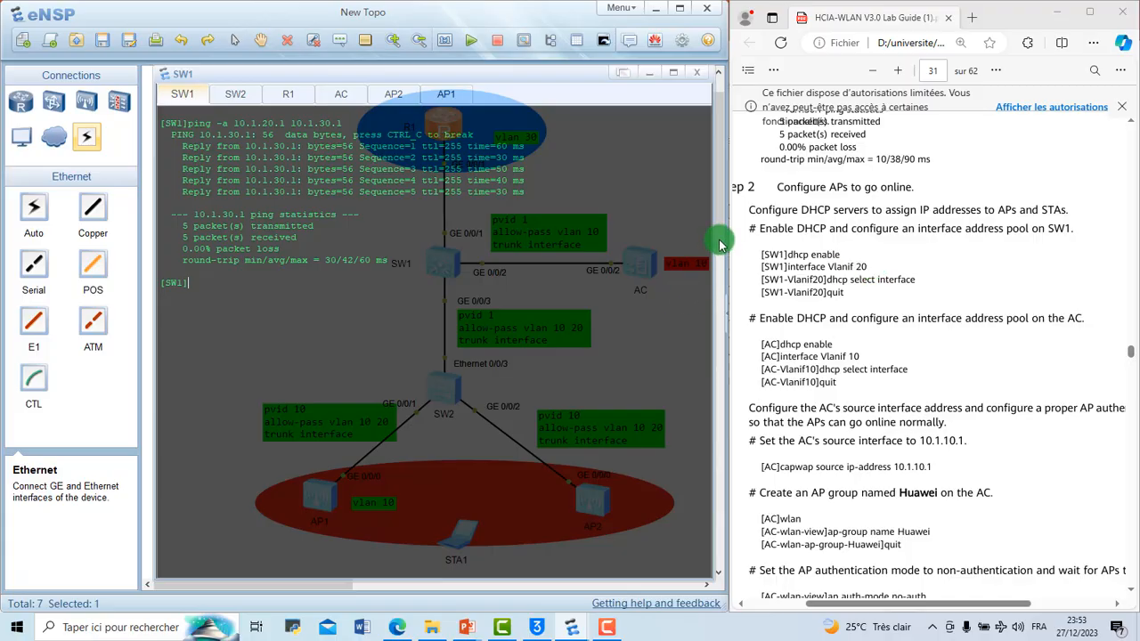
Step: Reopen all device consoles and bring up SW1's console, checking its DHCP commands in Step 2 of the guide
{"action": "left_click_drag", "start_coordinate": [719, 241], "coordinate": [718, 233]}
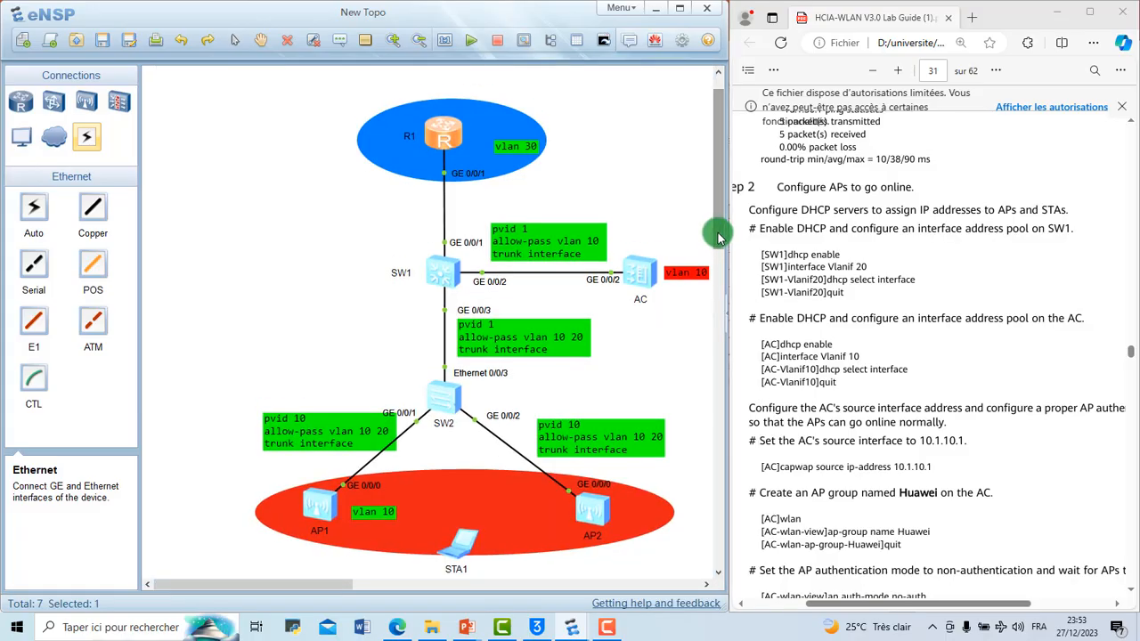
{"action": "left_click", "coordinate": [603, 44]}
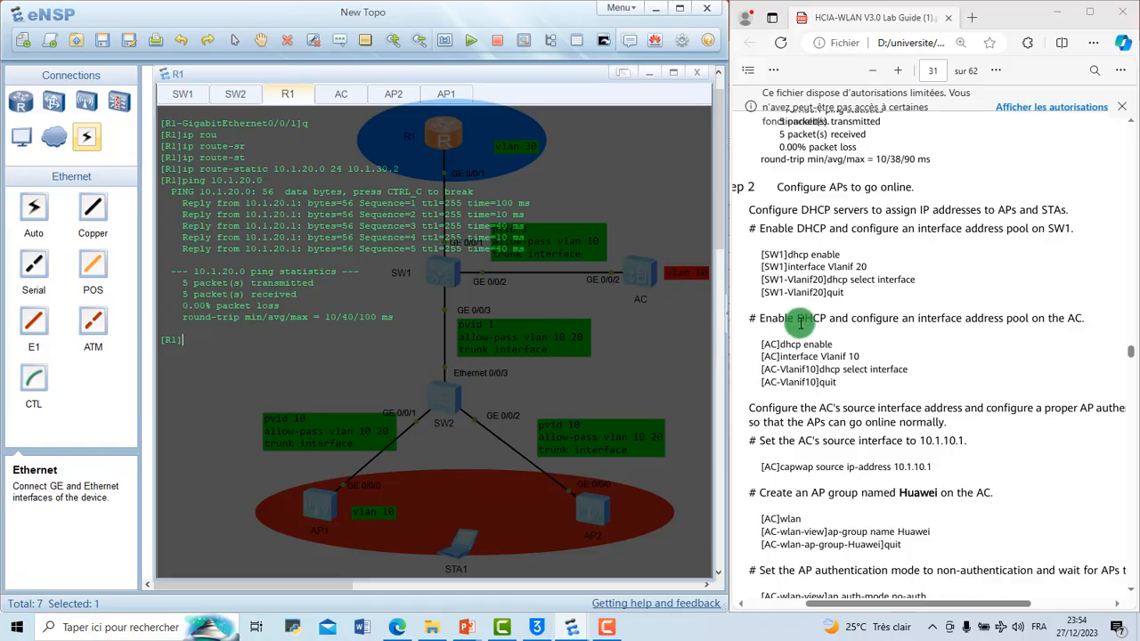
{"action": "scroll", "coordinate": [869, 346], "scroll_direction": "down", "scroll_amount": 3}
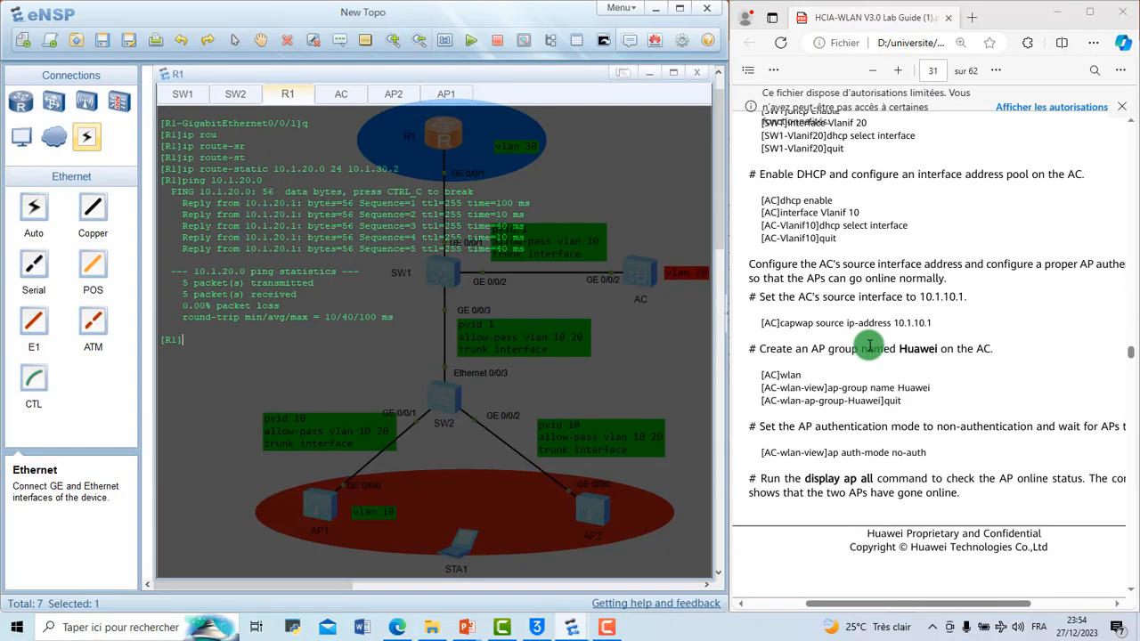
{"action": "scroll", "coordinate": [869, 345], "scroll_direction": "up", "scroll_amount": 2}
{"action": "scroll", "coordinate": [869, 345], "scroll_direction": "down", "scroll_amount": 1}
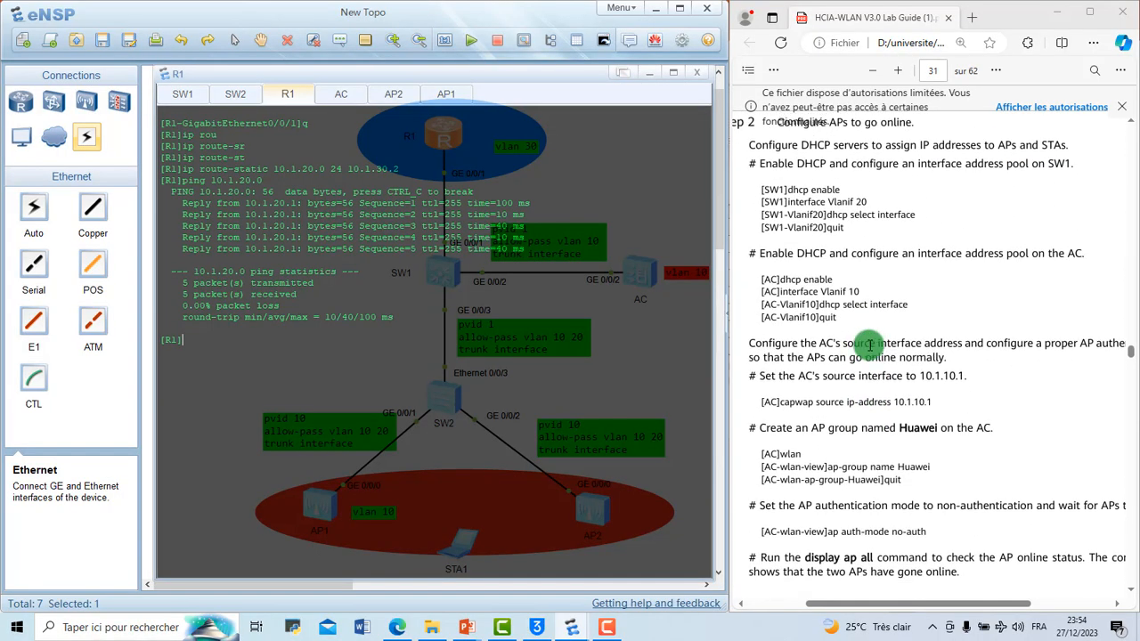
{"action": "scroll", "coordinate": [869, 346], "scroll_direction": "up", "scroll_amount": 4}
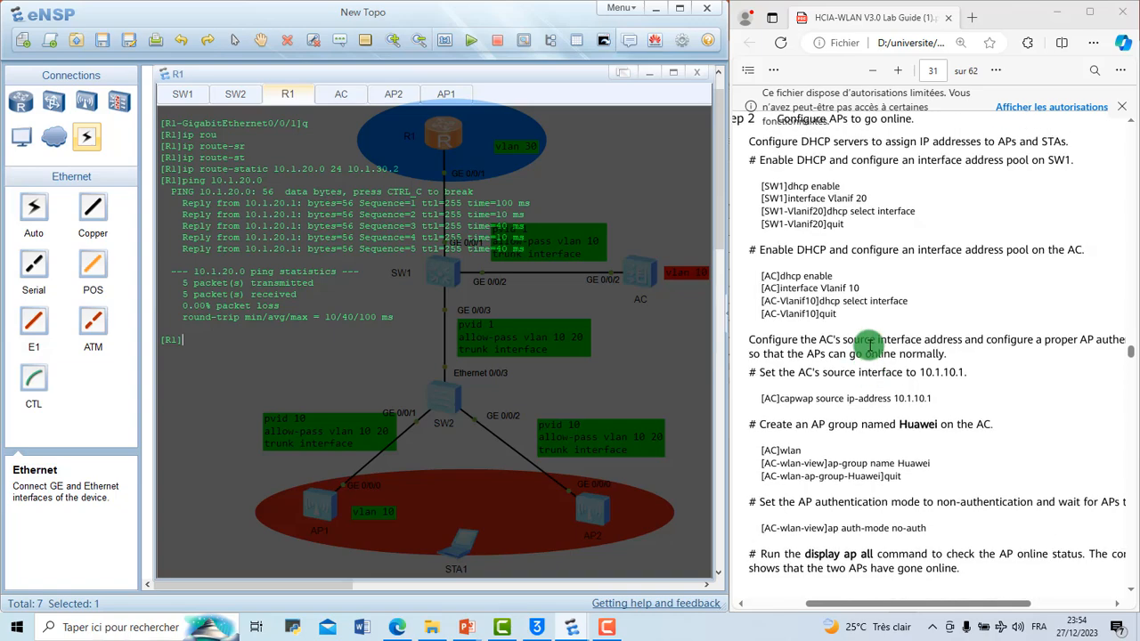
{"action": "scroll", "coordinate": [869, 346], "scroll_direction": "up", "scroll_amount": 1}
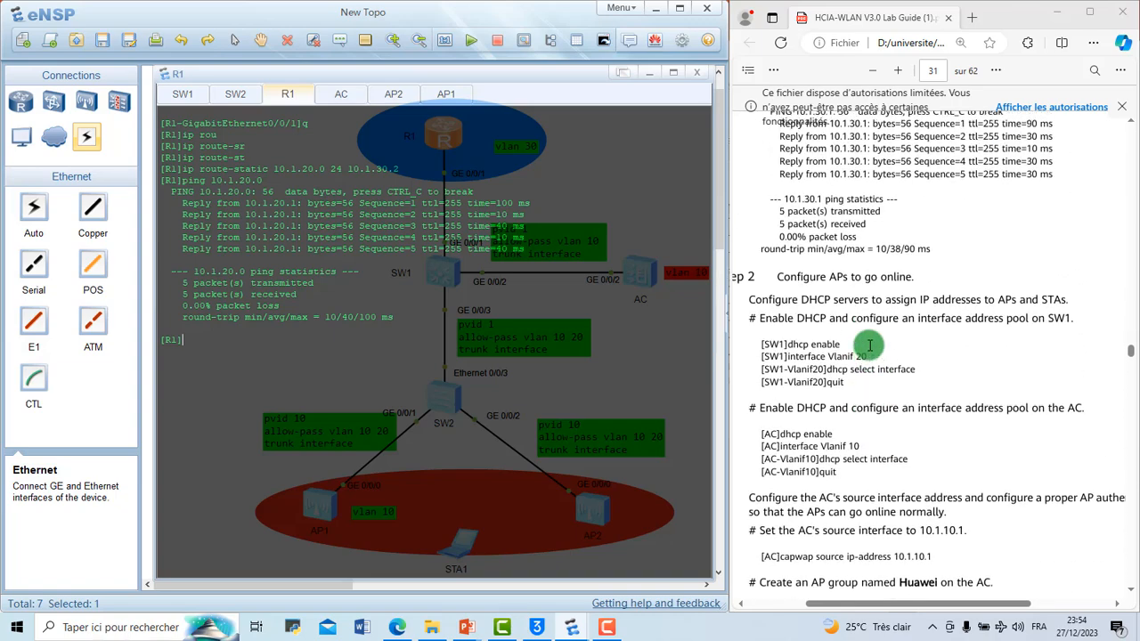
{"action": "scroll", "coordinate": [869, 346], "scroll_direction": "down", "scroll_amount": 2}
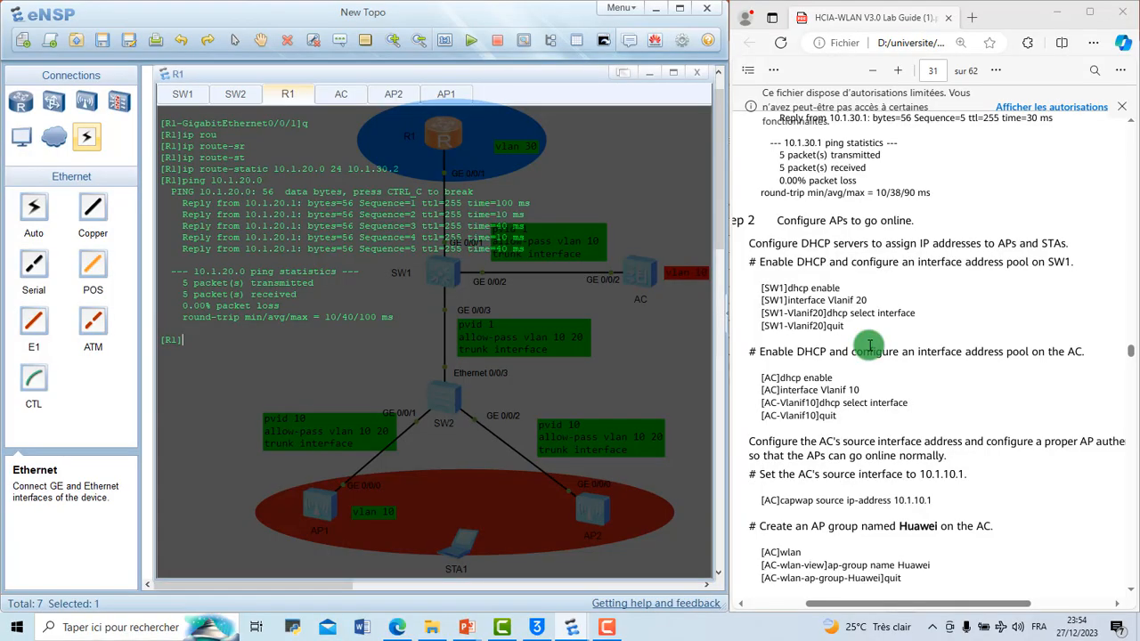
{"action": "scroll", "coordinate": [869, 345], "scroll_direction": "up", "scroll_amount": 2}
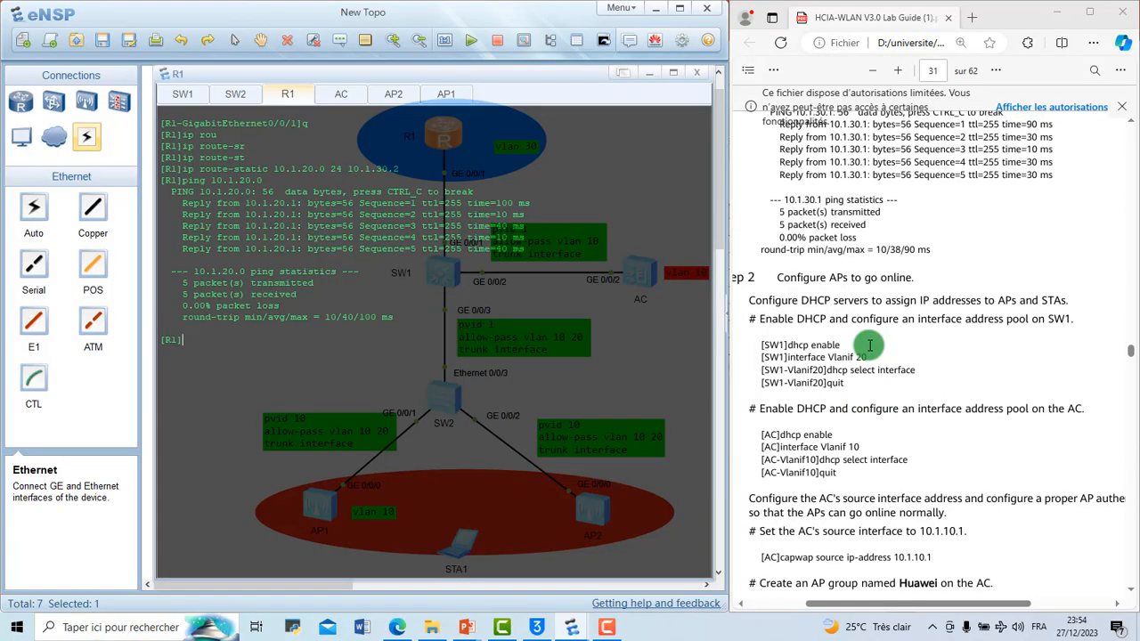
{"action": "scroll", "coordinate": [869, 346], "scroll_direction": "down", "scroll_amount": 1}
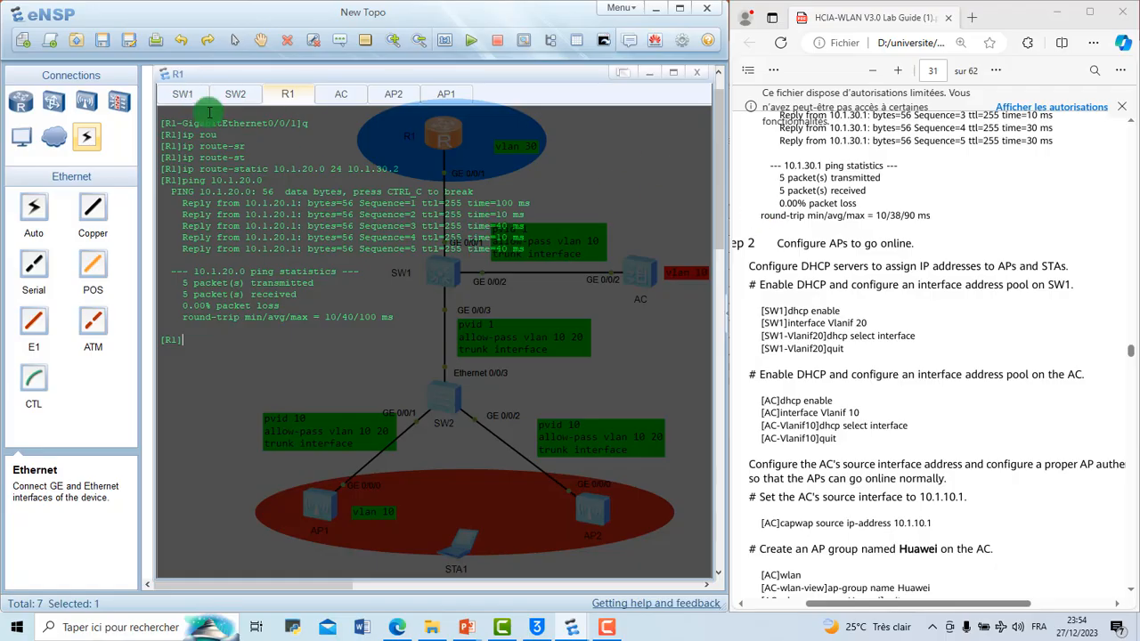
{"action": "left_click", "coordinate": [179, 95]}
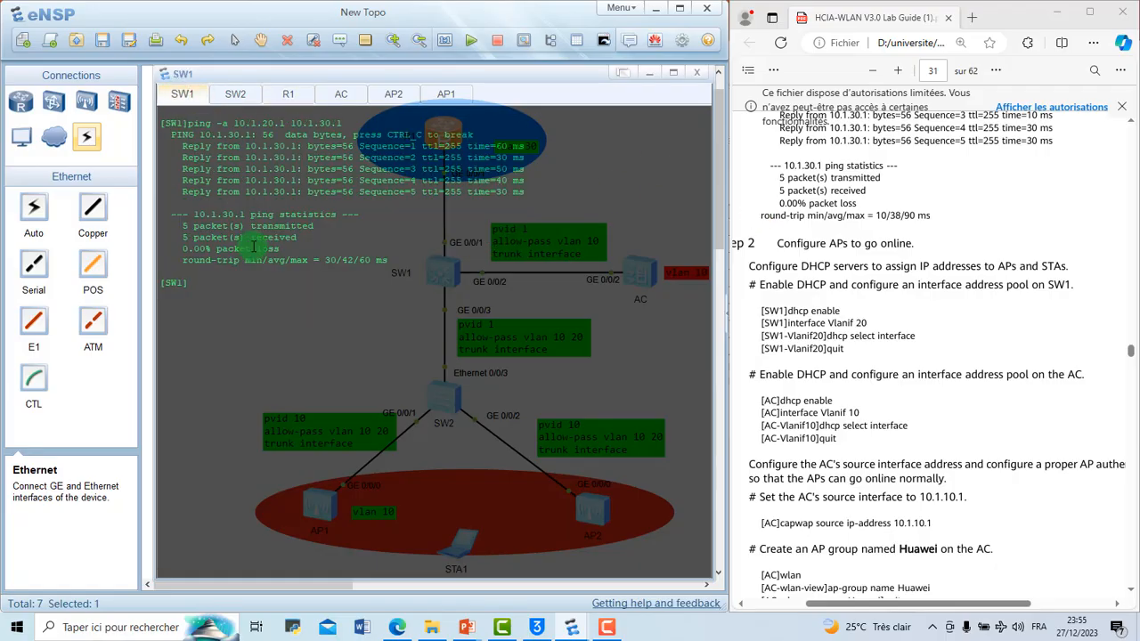
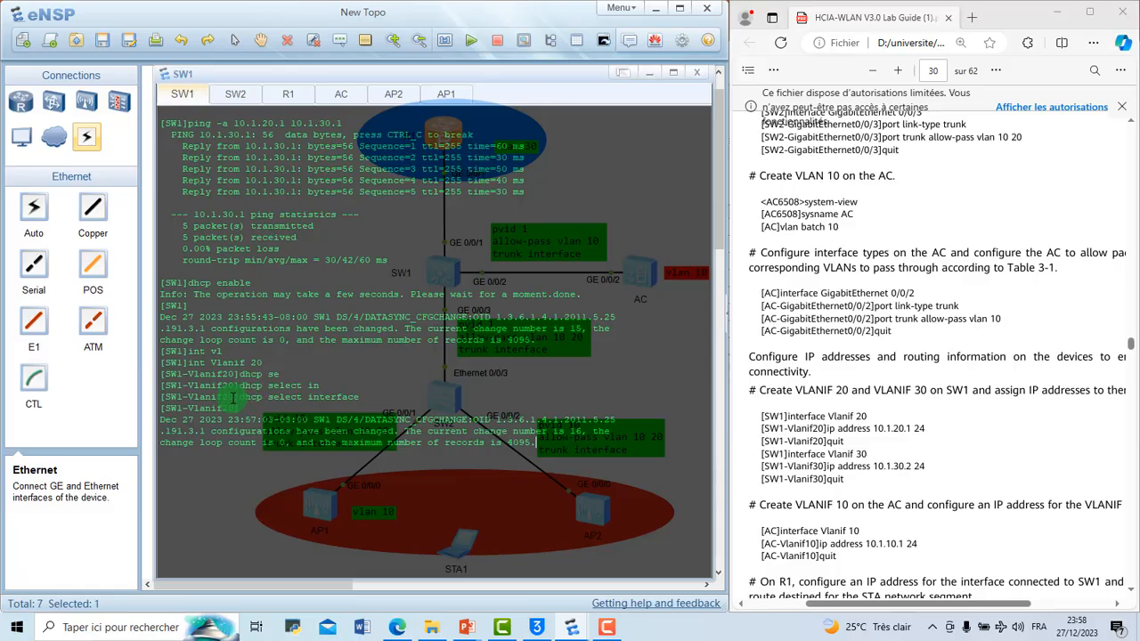
Step: Hide the SW1 console and look up SW1's VLANIF 20 address in Table 3-2 IP Address Plan
{"action": "left_click_drag", "start_coordinate": [236, 397], "coordinate": [172, 397]}
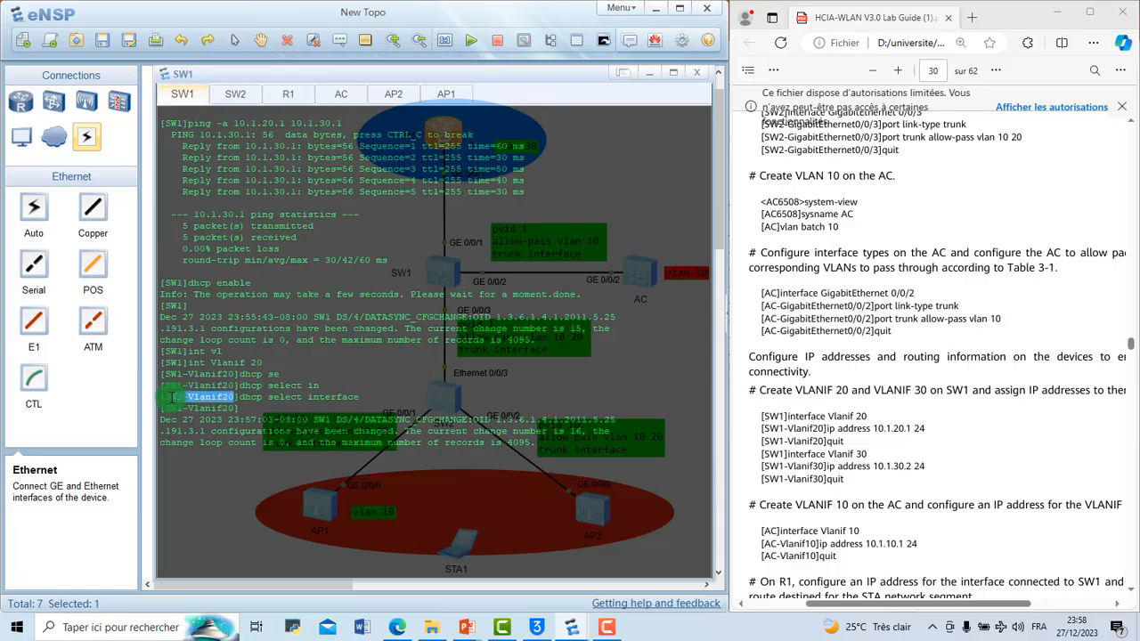
{"action": "left_click", "coordinate": [236, 398]}
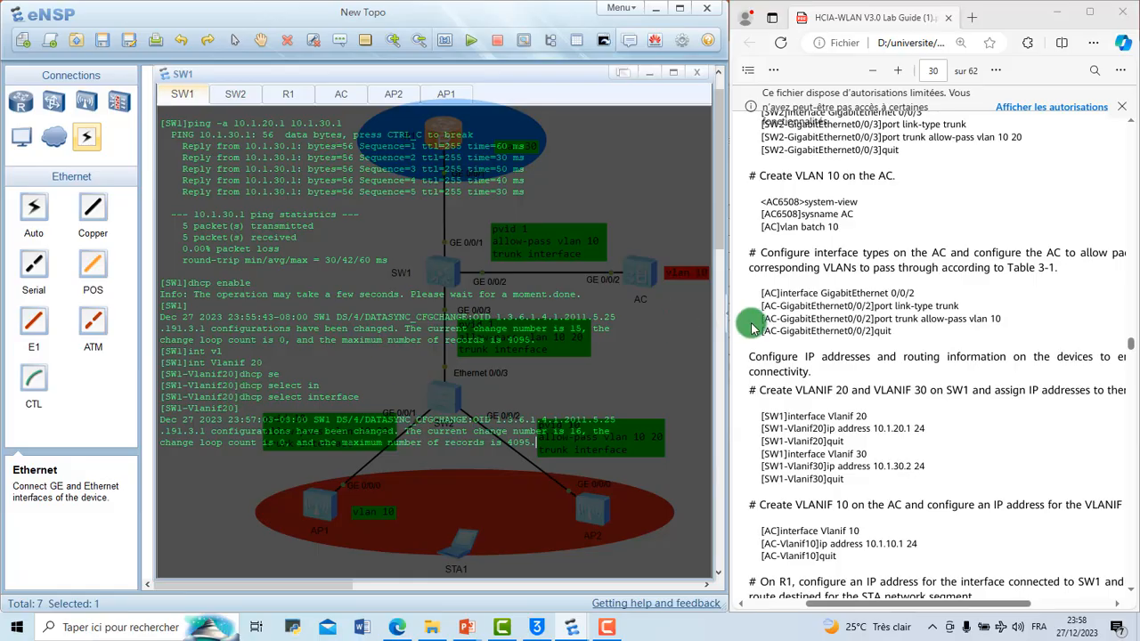
{"action": "scroll", "coordinate": [750, 328], "scroll_direction": "up", "scroll_amount": 3}
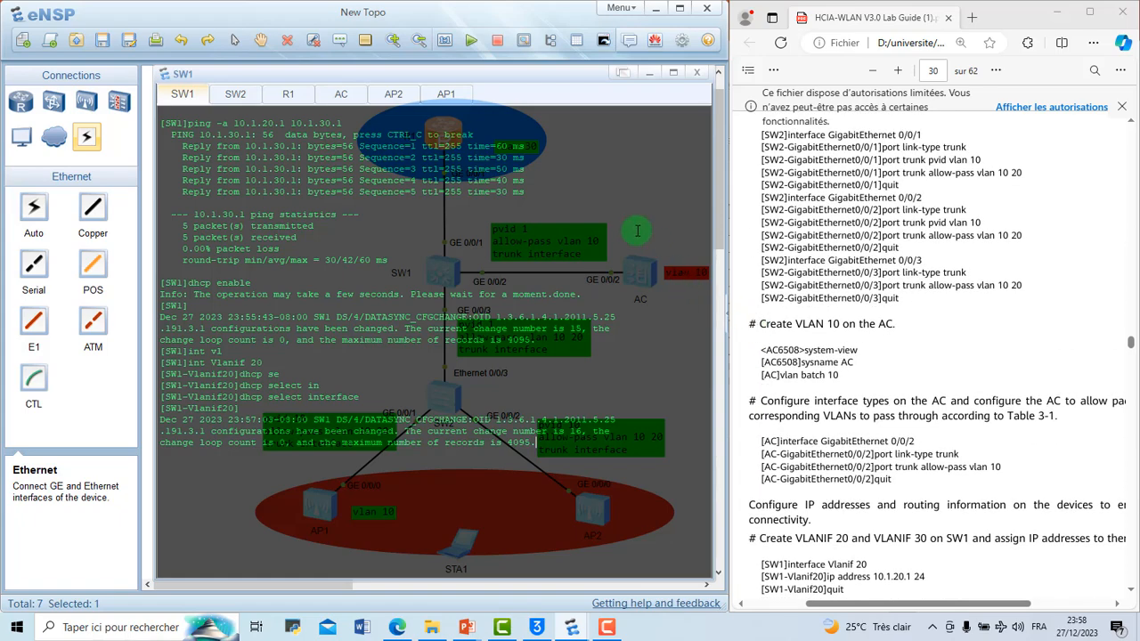
{"action": "left_click", "coordinate": [647, 77]}
{"action": "left_click", "coordinate": [648, 78]}
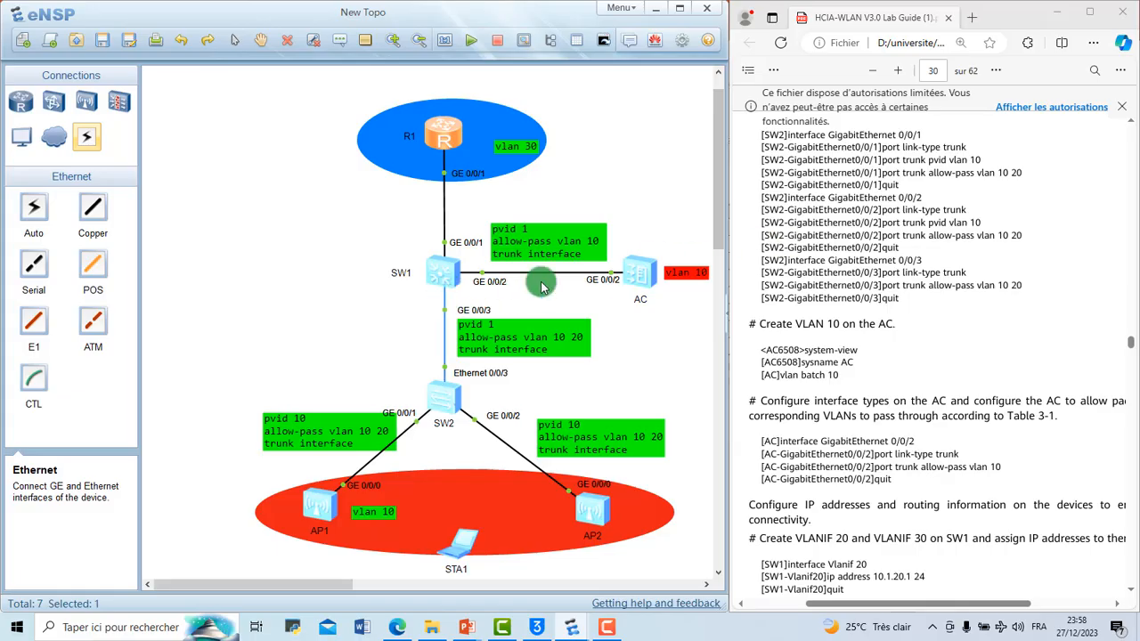
{"action": "scroll", "coordinate": [987, 266], "scroll_direction": "up", "scroll_amount": 5}
{"action": "scroll", "coordinate": [987, 265], "scroll_direction": "down", "scroll_amount": 5}
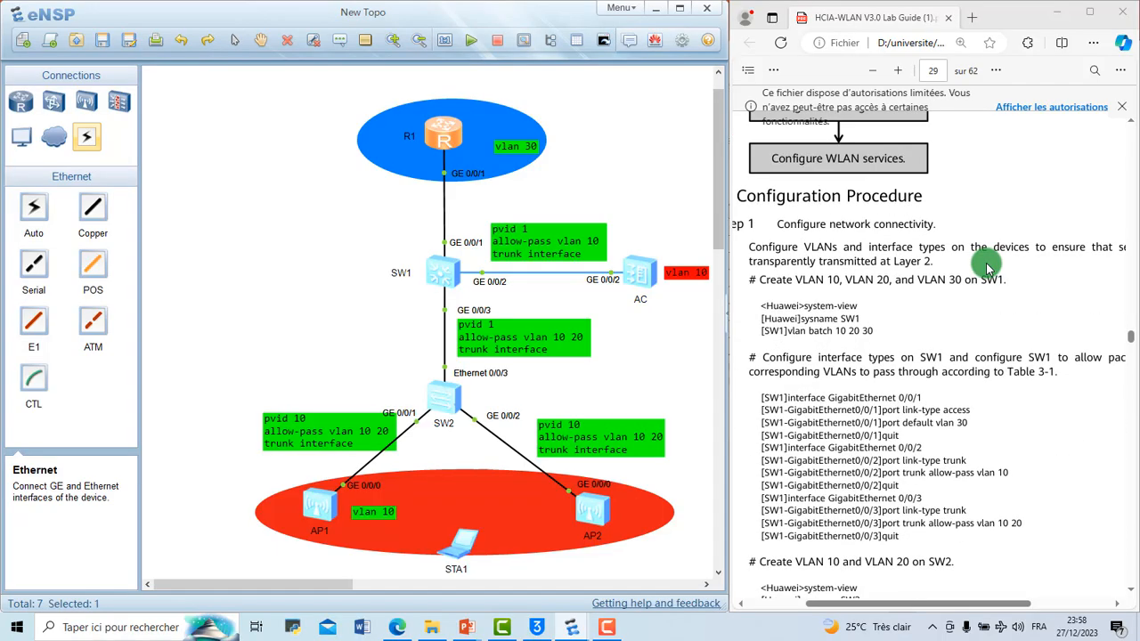
{"action": "scroll", "coordinate": [986, 266], "scroll_direction": "up", "scroll_amount": 15}
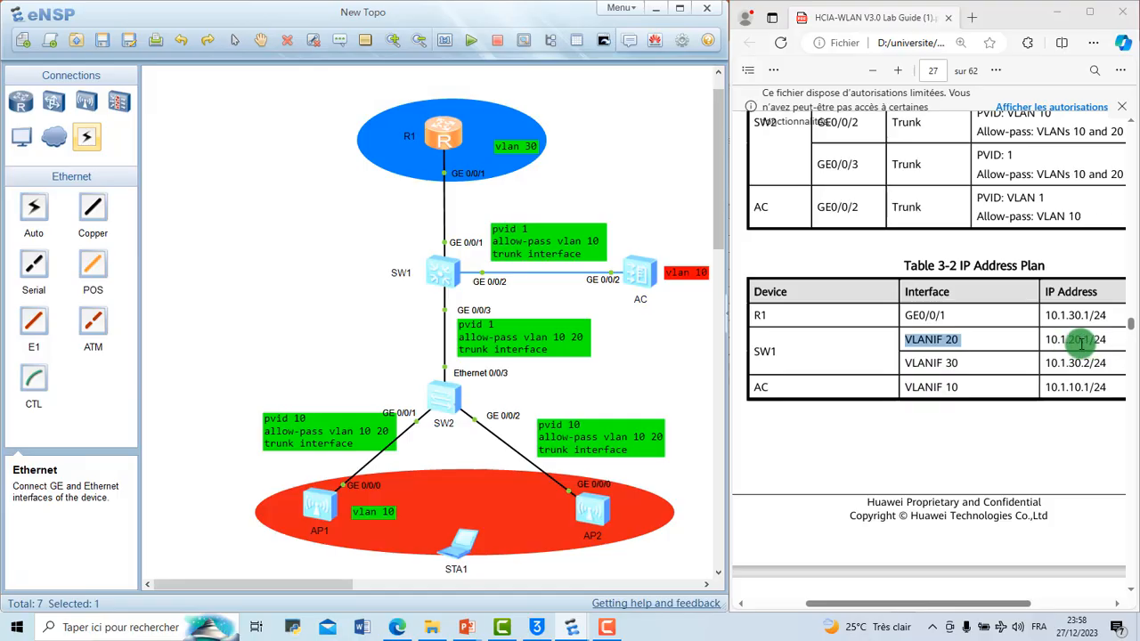
{"action": "left_click", "coordinate": [1062, 340]}
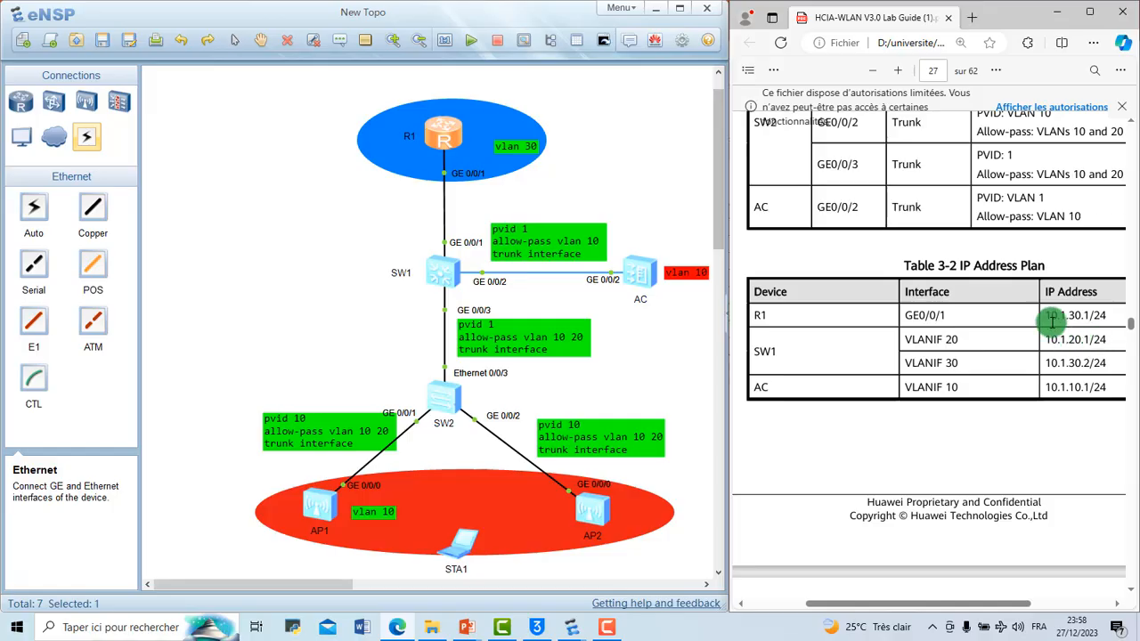
Step: Review the VLAN port settings in Table 3-1 and the DHCP server and address pool entries in the lab planning tables
{"action": "scroll", "coordinate": [1037, 316], "scroll_direction": "up", "scroll_amount": 1}
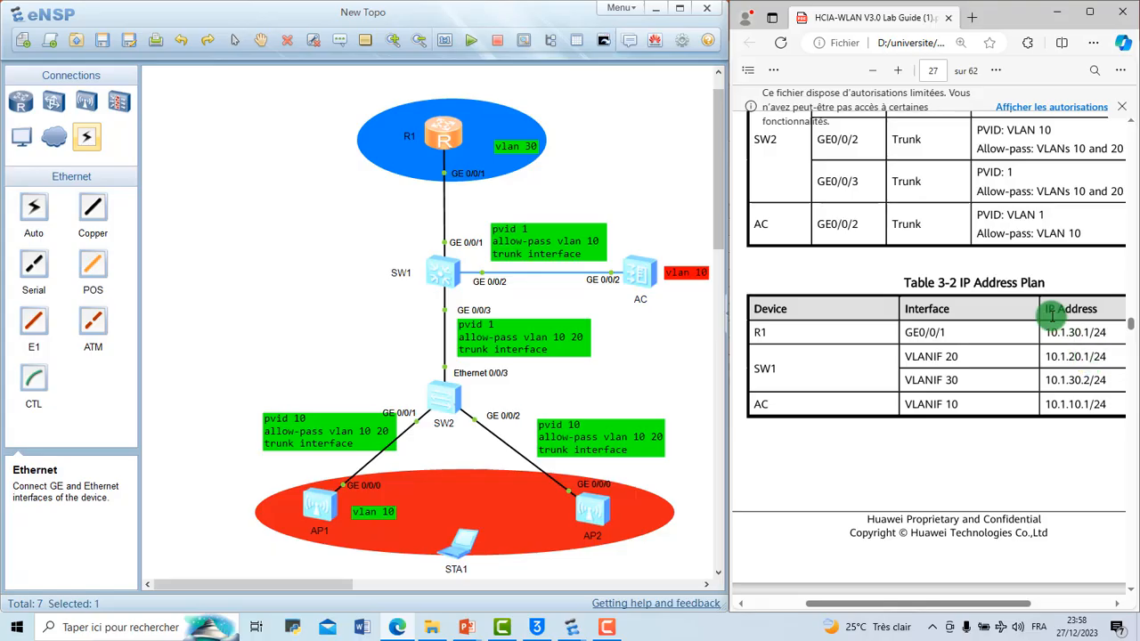
{"action": "scroll", "coordinate": [1052, 316], "scroll_direction": "up", "scroll_amount": 3}
{"action": "scroll", "coordinate": [1052, 315], "scroll_direction": "up", "scroll_amount": 10}
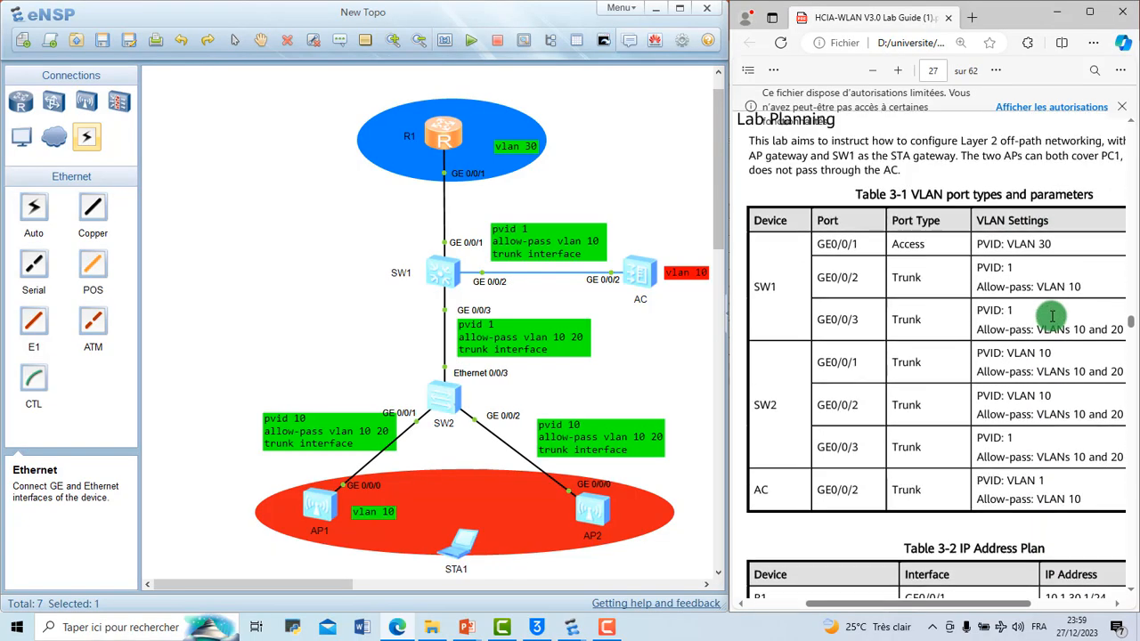
{"action": "scroll", "coordinate": [1052, 315], "scroll_direction": "down", "scroll_amount": 15}
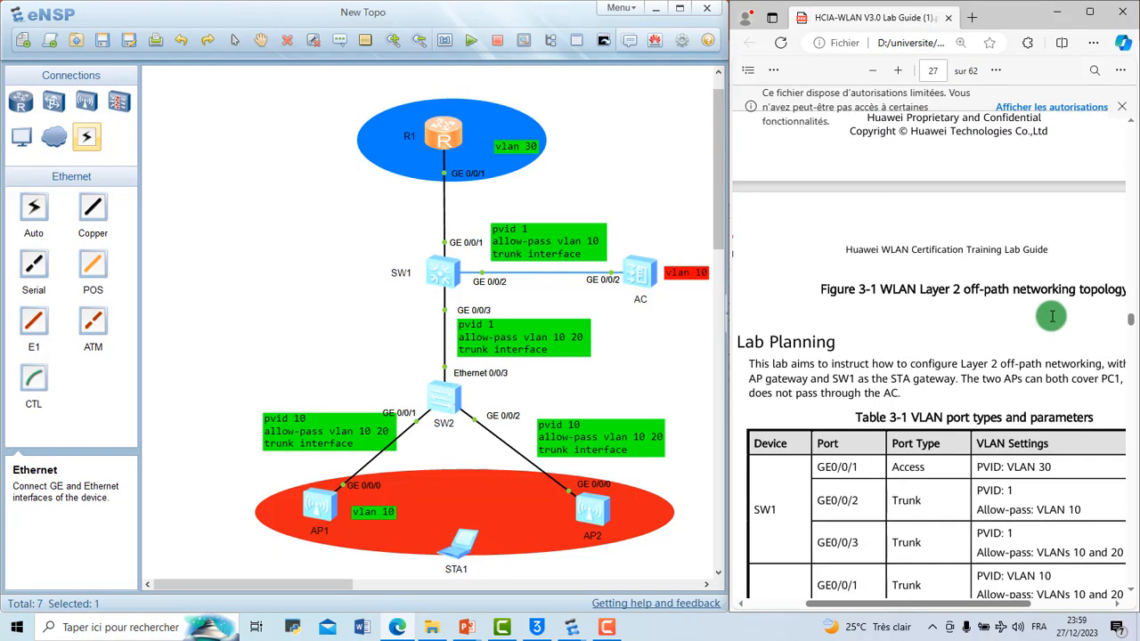
{"action": "scroll", "coordinate": [1053, 316], "scroll_direction": "down", "scroll_amount": 2}
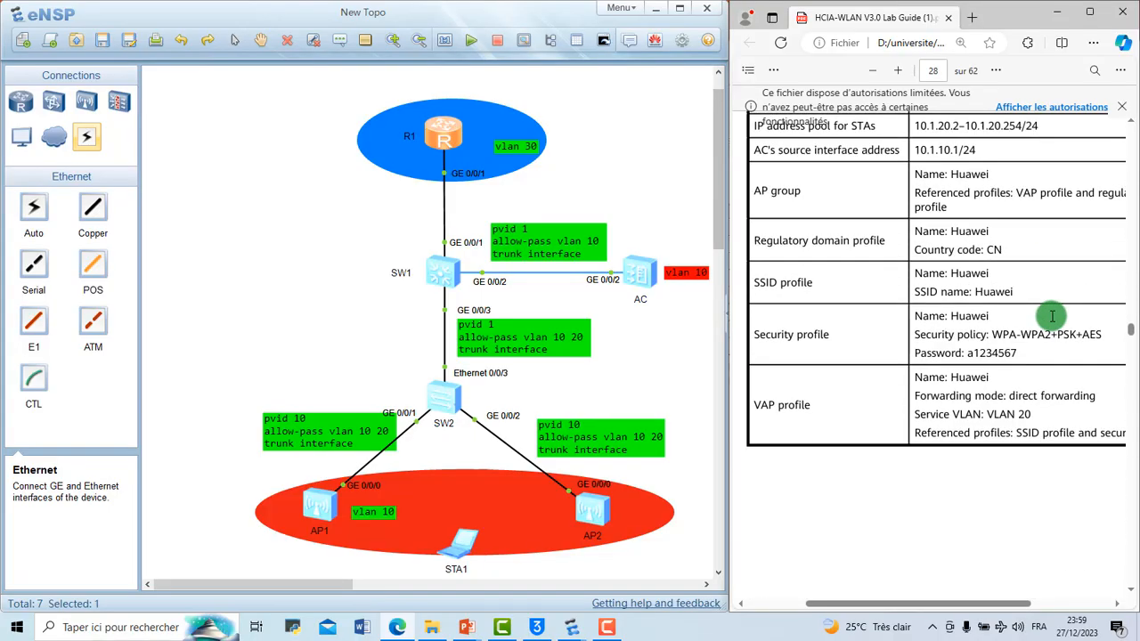
{"action": "scroll", "coordinate": [1052, 315], "scroll_direction": "up", "scroll_amount": 1}
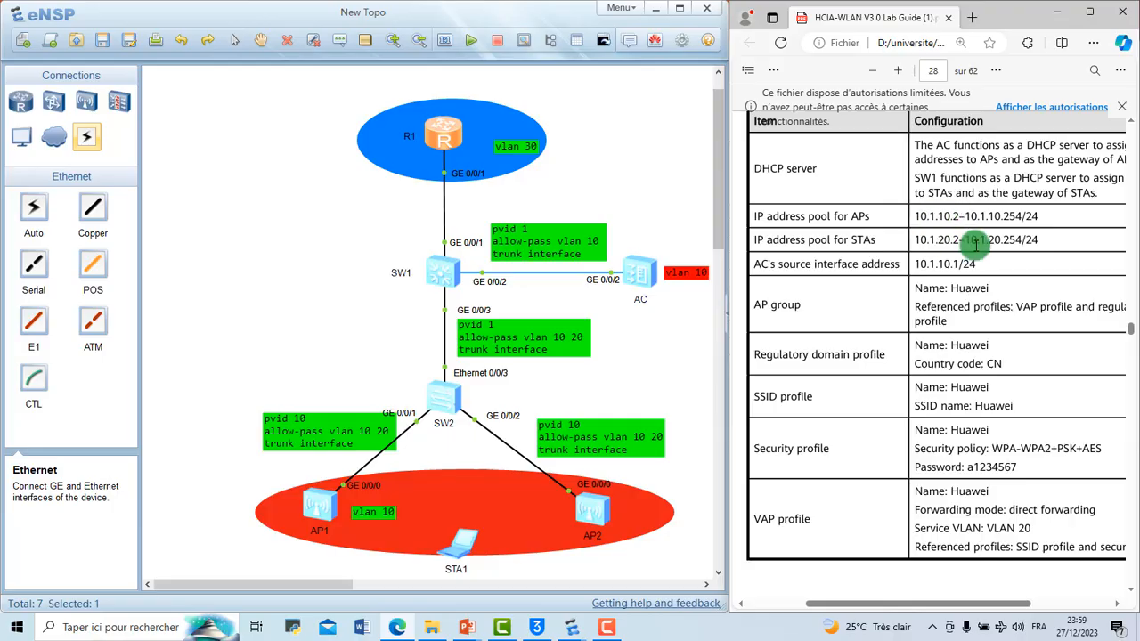
{"action": "scroll", "coordinate": [976, 246], "scroll_direction": "down", "scroll_amount": 3}
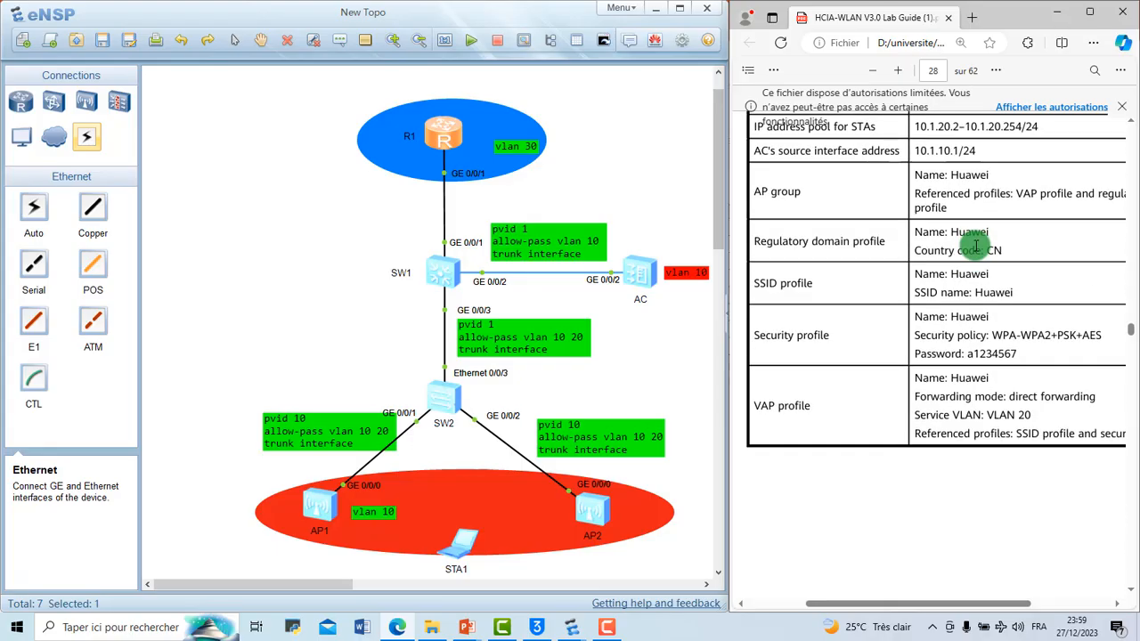
{"action": "scroll", "coordinate": [976, 245], "scroll_direction": "up", "scroll_amount": 2}
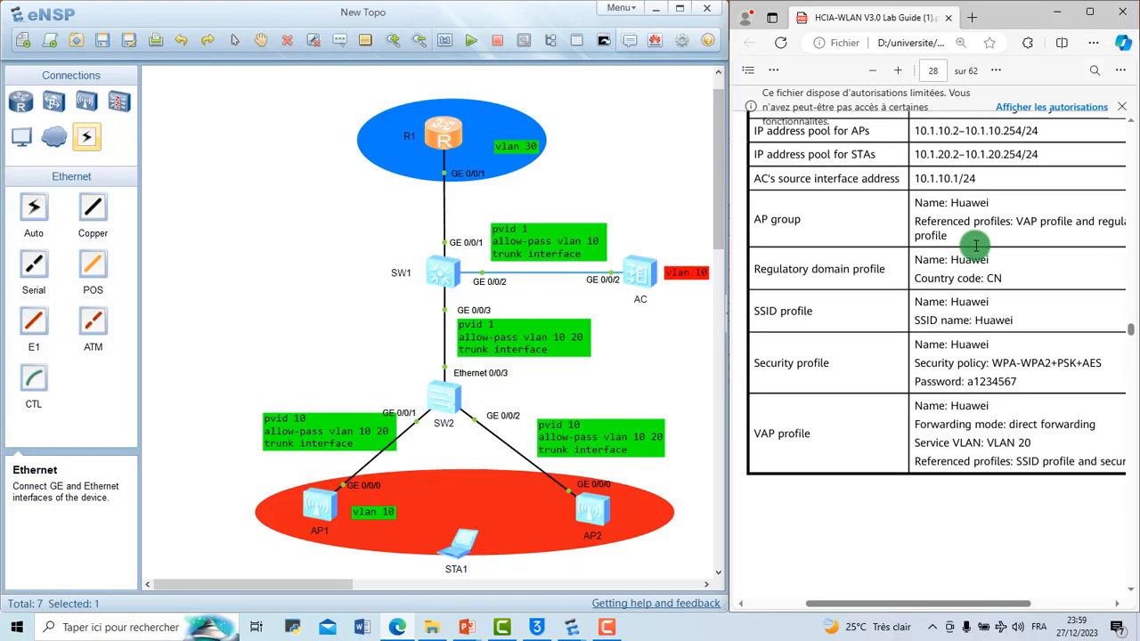
{"action": "scroll", "coordinate": [976, 246], "scroll_direction": "up", "scroll_amount": 1}
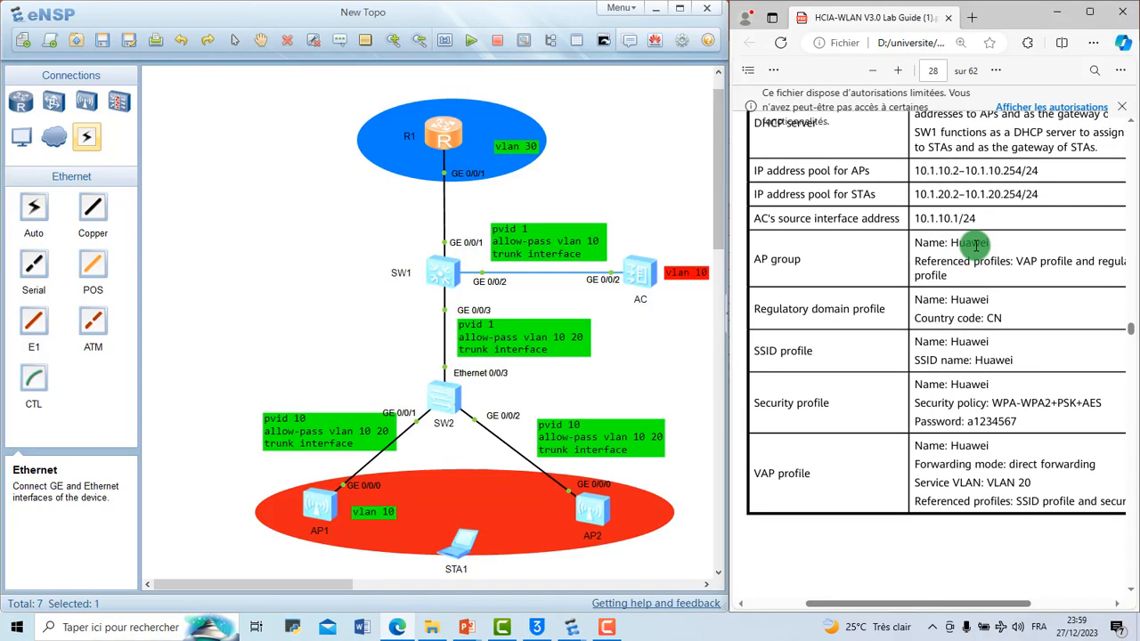
Step: Reopen all device consoles and return to the guide's commands for enabling DHCP on SW1 and the AC
{"action": "left_click", "coordinate": [600, 39]}
{"action": "scroll", "coordinate": [913, 323], "scroll_direction": "down", "scroll_amount": 20}
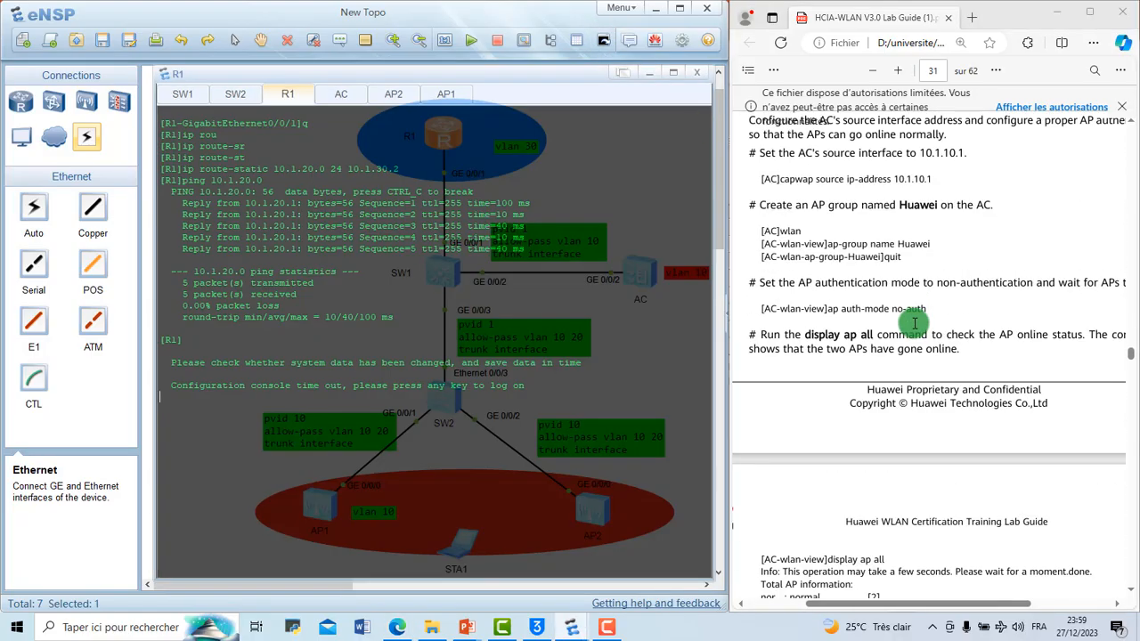
{"action": "scroll", "coordinate": [914, 323], "scroll_direction": "up", "scroll_amount": 10}
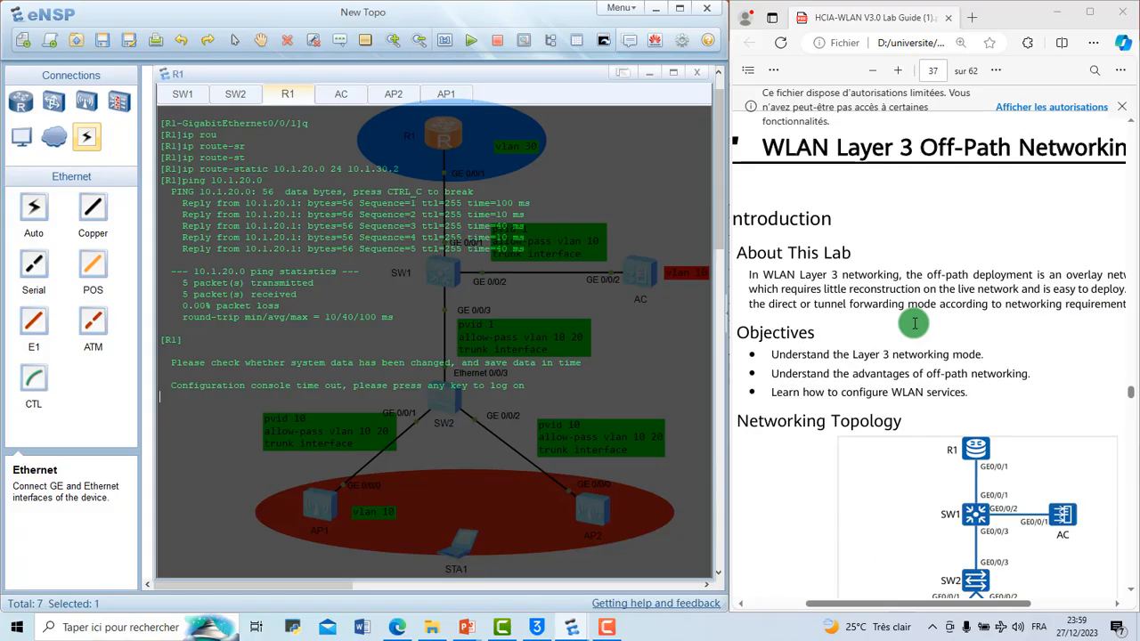
{"action": "scroll", "coordinate": [914, 323], "scroll_direction": "up", "scroll_amount": 20}
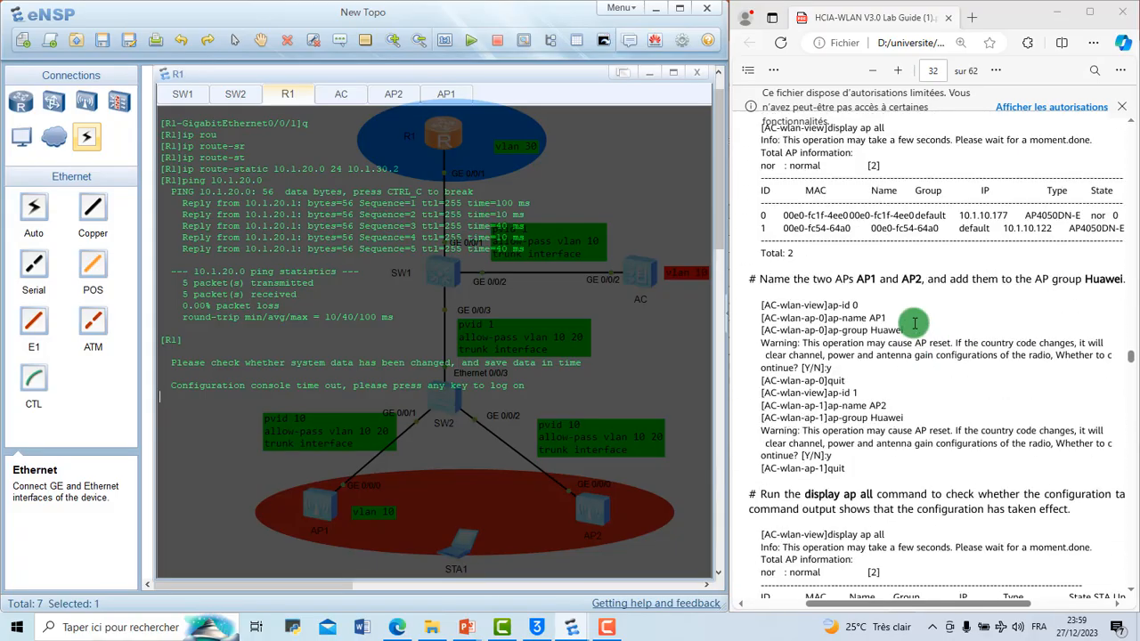
{"action": "scroll", "coordinate": [913, 323], "scroll_direction": "up", "scroll_amount": 5}
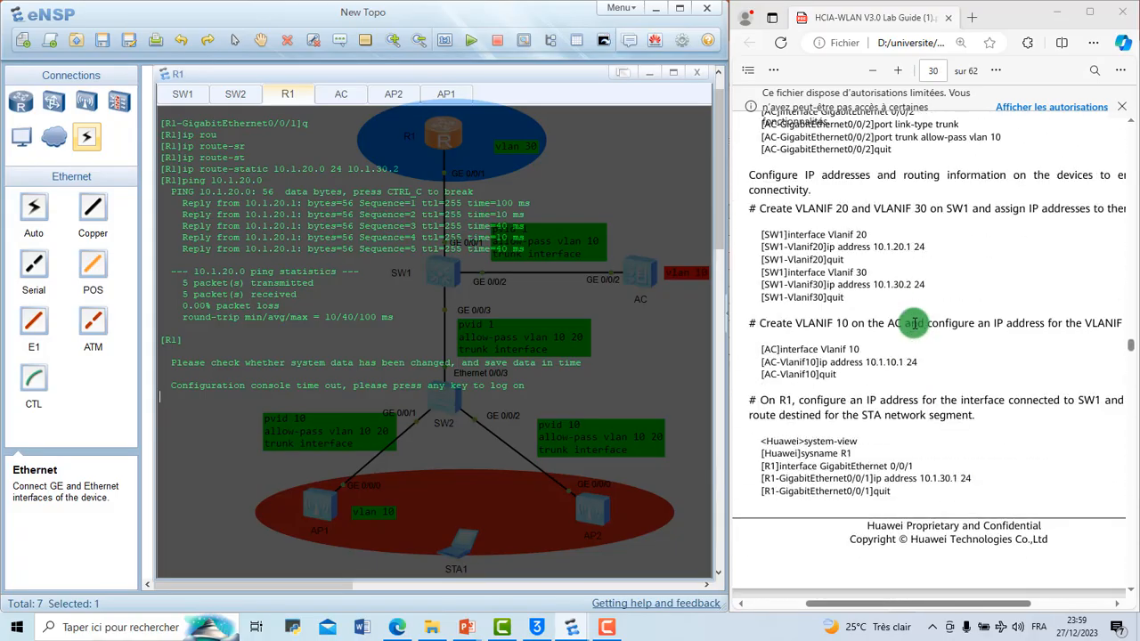
{"action": "scroll", "coordinate": [913, 324], "scroll_direction": "down", "scroll_amount": 5}
{"action": "scroll", "coordinate": [914, 323], "scroll_direction": "down", "scroll_amount": 5}
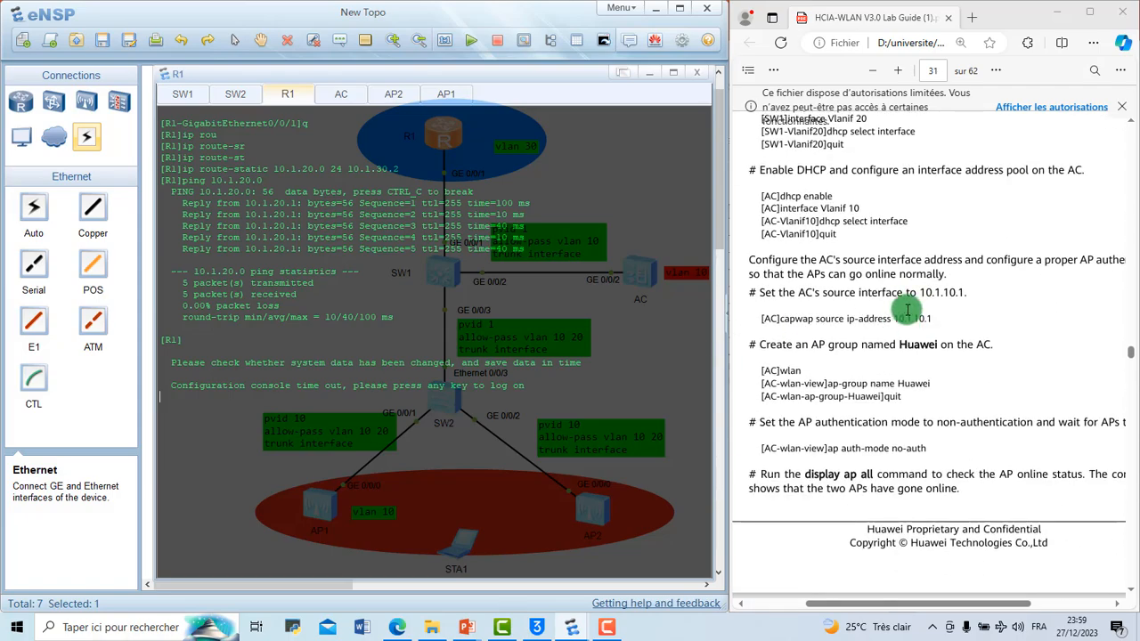
{"action": "scroll", "coordinate": [937, 303], "scroll_direction": "up", "scroll_amount": 1}
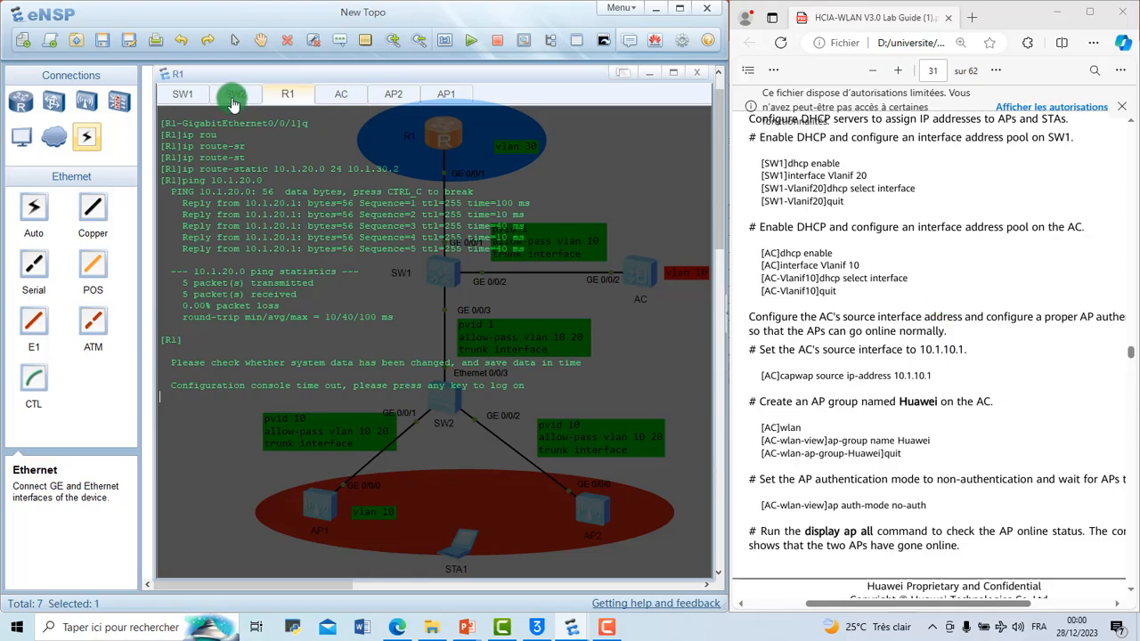
Step: Bring up the AC console, enter system view and enable DHCP globally with dhcp enable
{"action": "left_click", "coordinate": [339, 94]}
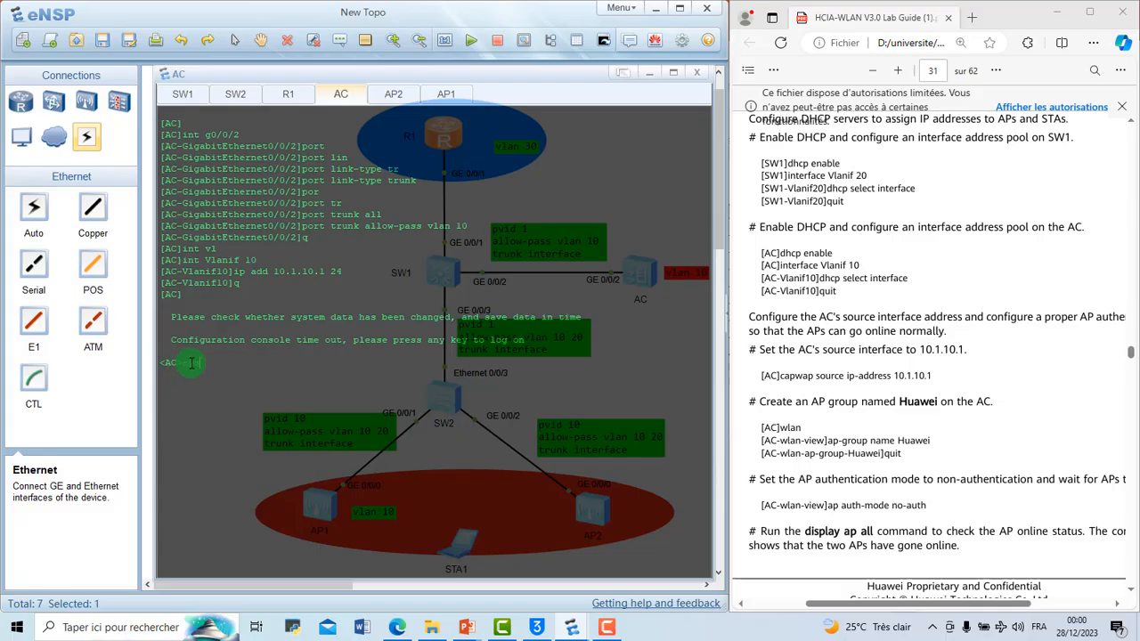
{"action": "left_click_drag", "start_coordinate": [183, 362], "coordinate": [204, 364]}
{"action": "left_click", "coordinate": [175, 367]}
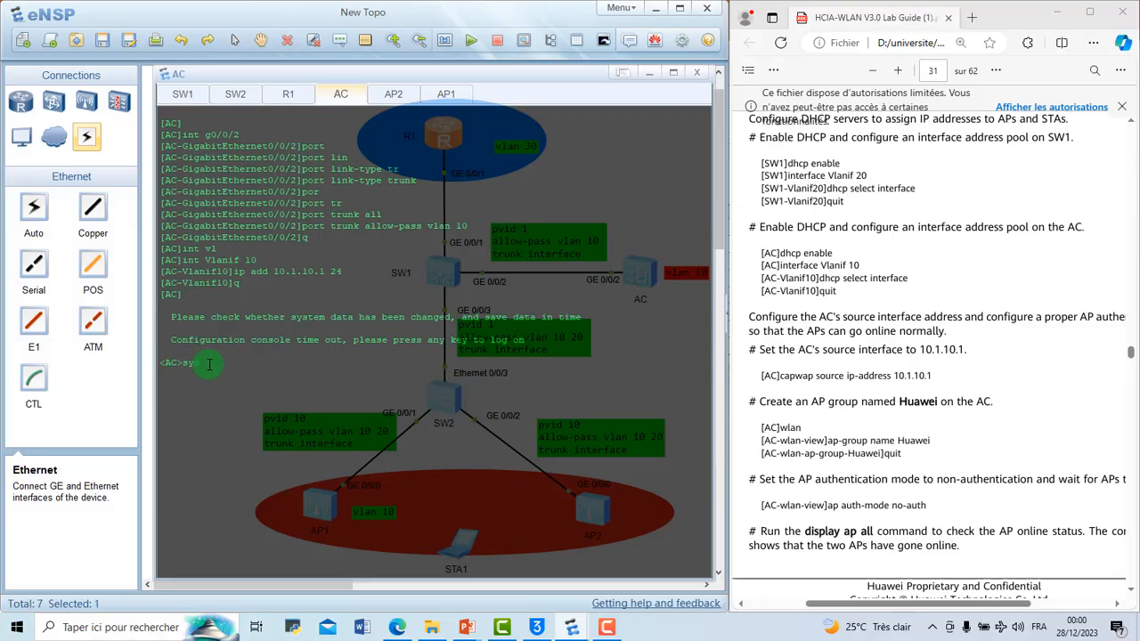
{"action": "key", "text": "Return"}
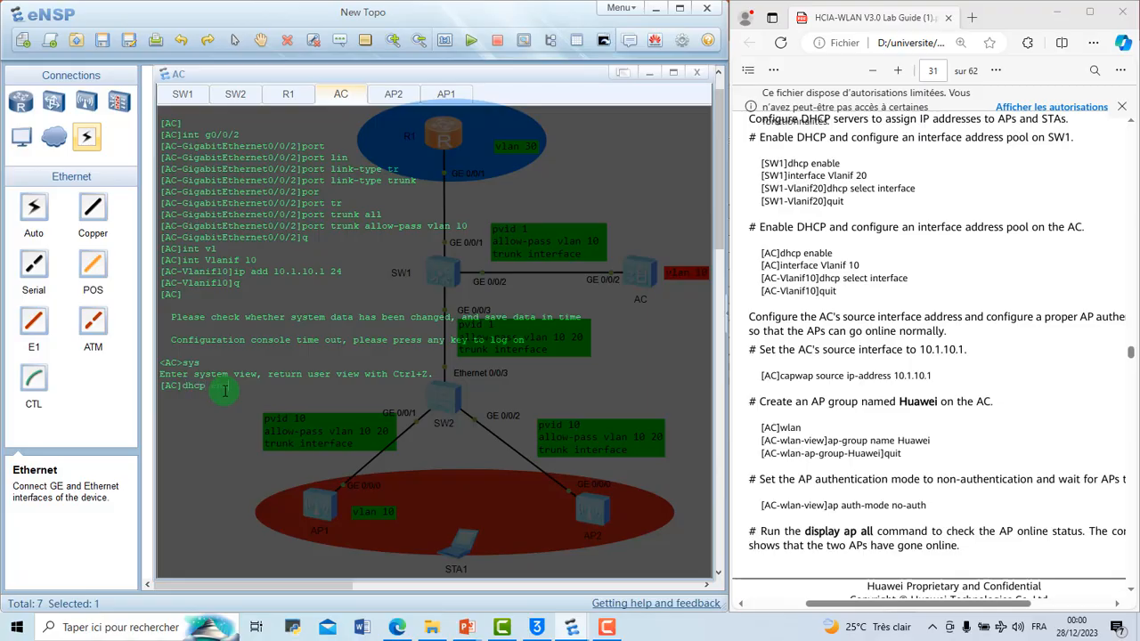
{"action": "key", "text": "Return"}
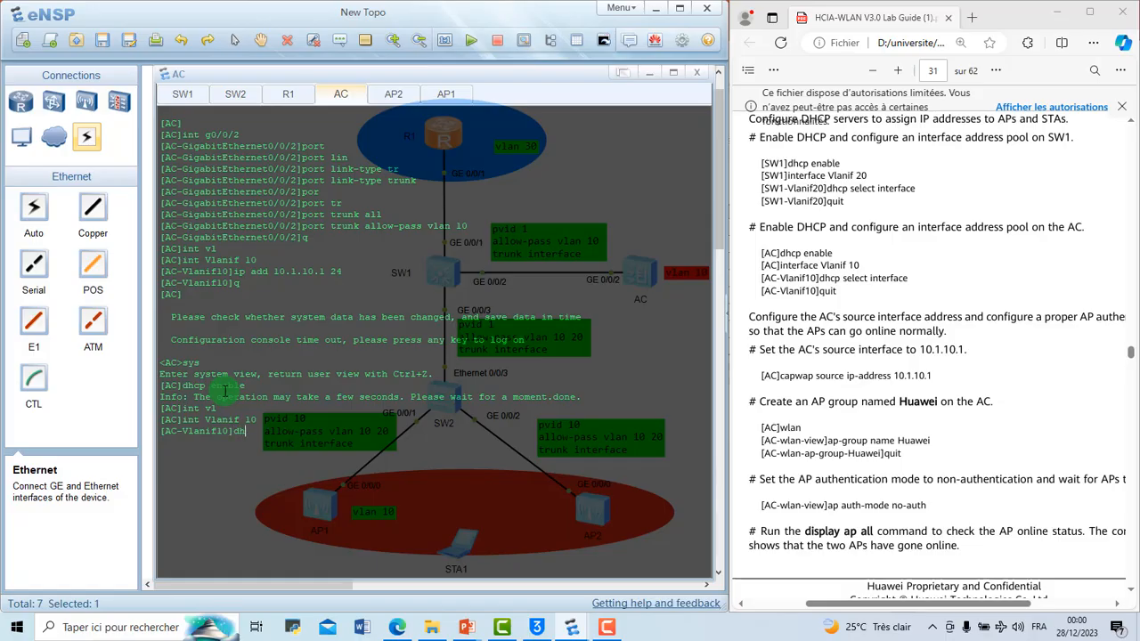
Step: Configure the AC's VLANIF 10 to assign addresses from its interface address pool with dhcp select interface
{"action": "type", "text": "cp se"}
{"action": "key", "text": "Tab"}
{"action": "type", "text": "l"}
{"action": "key", "text": "Tab"}
{"action": "type", "text": "int"}
{"action": "key", "text": "Tab"}
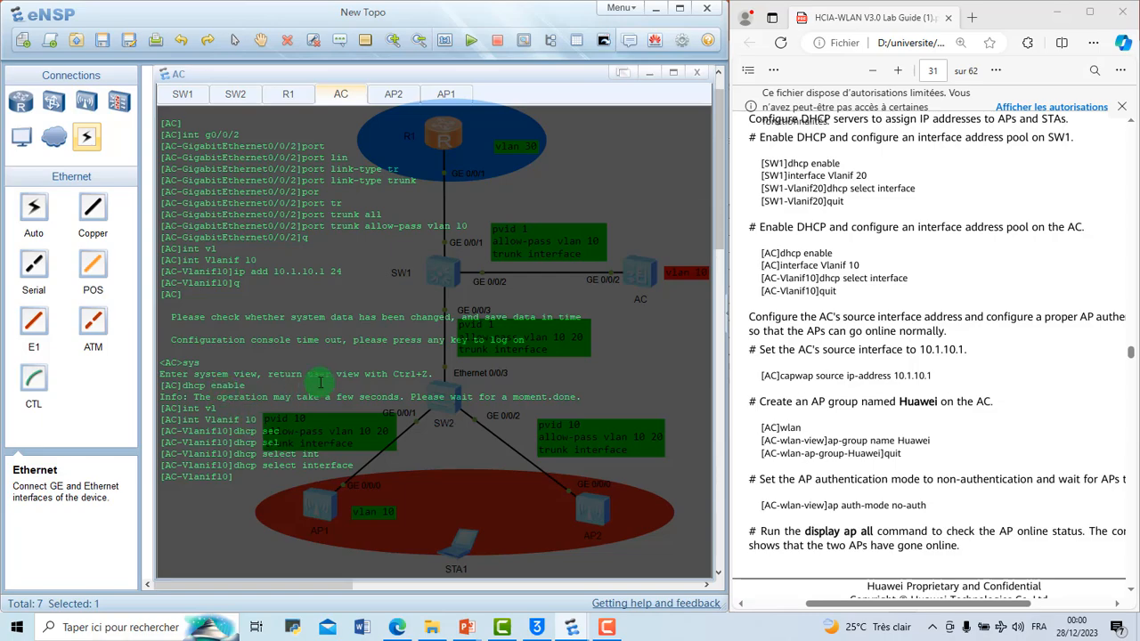
Step: Check the guide's next AC commands and leave the VLANIF 10 view for the AC's system view
{"action": "scroll", "coordinate": [993, 322], "scroll_direction": "down", "scroll_amount": 3}
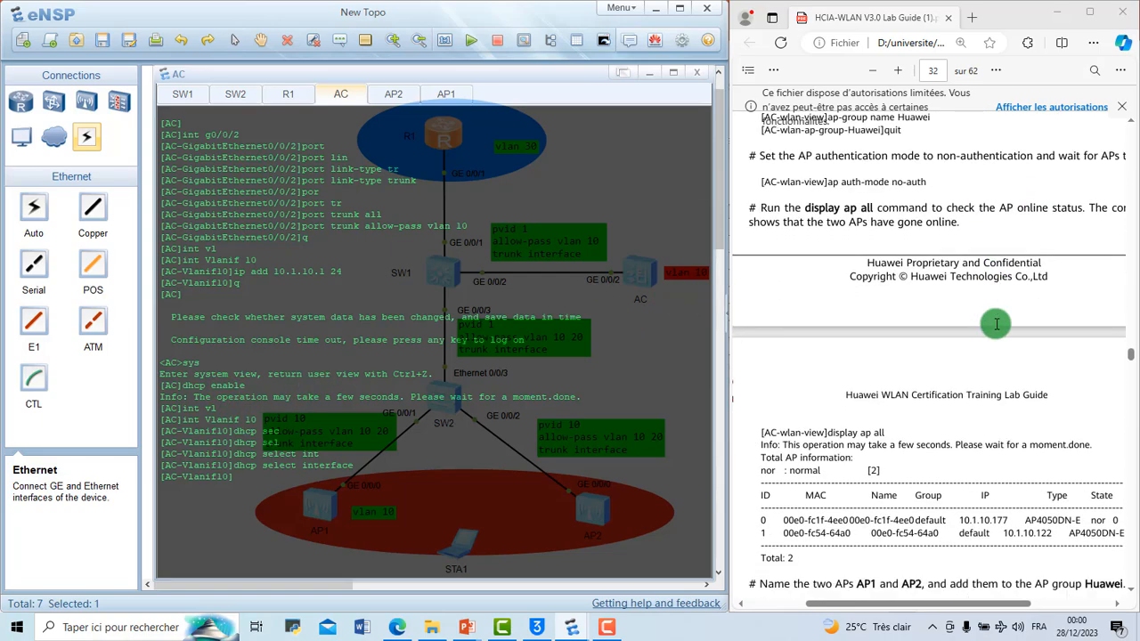
{"action": "scroll", "coordinate": [995, 323], "scroll_direction": "up", "scroll_amount": 2}
{"action": "scroll", "coordinate": [996, 323], "scroll_direction": "up", "scroll_amount": 2}
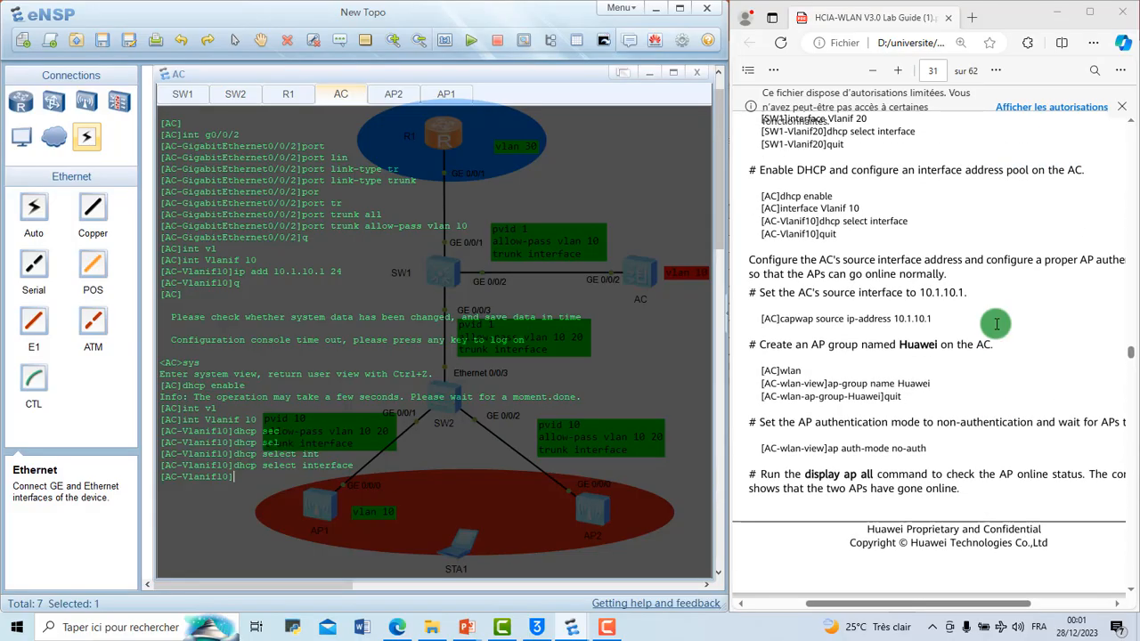
{"action": "scroll", "coordinate": [996, 323], "scroll_direction": "up", "scroll_amount": 1}
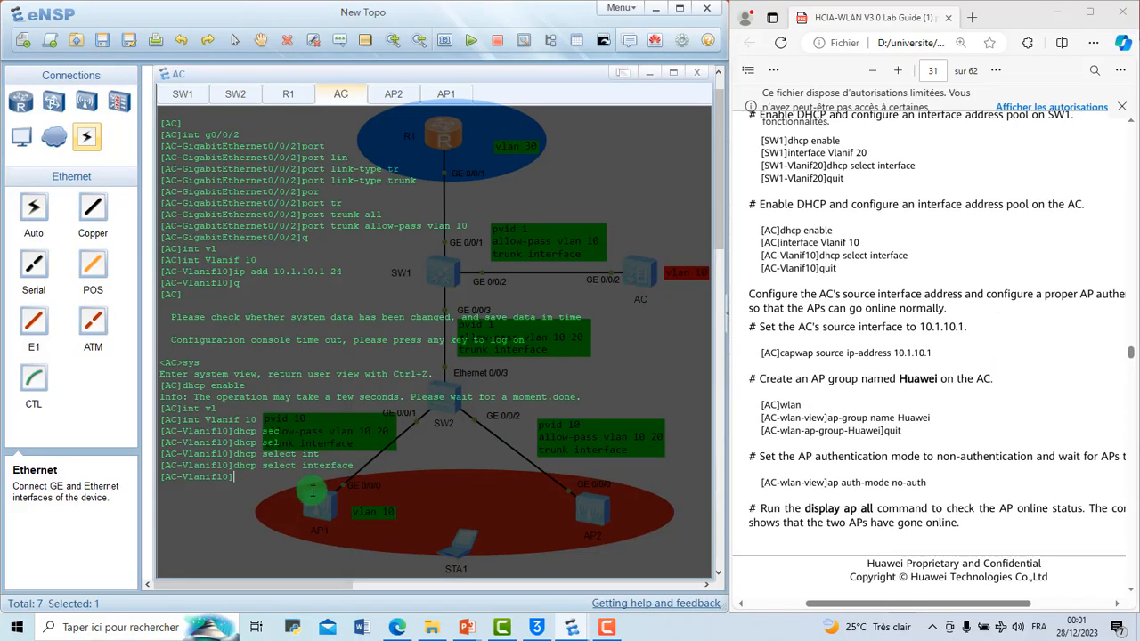
{"action": "key", "text": "Return"}
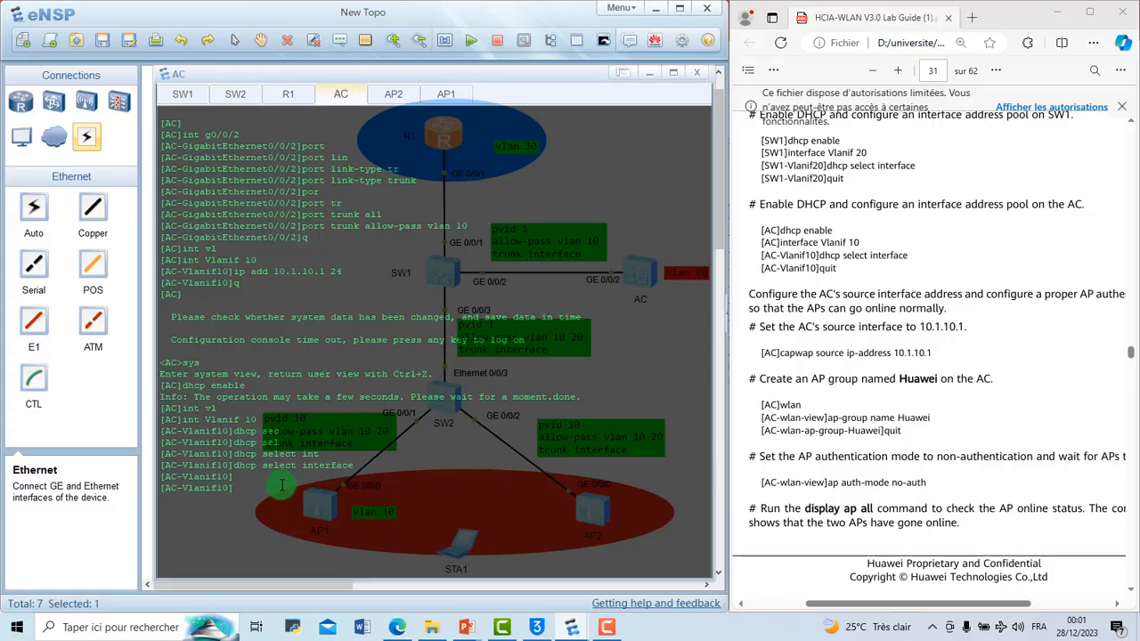
{"action": "key", "text": "Return"}
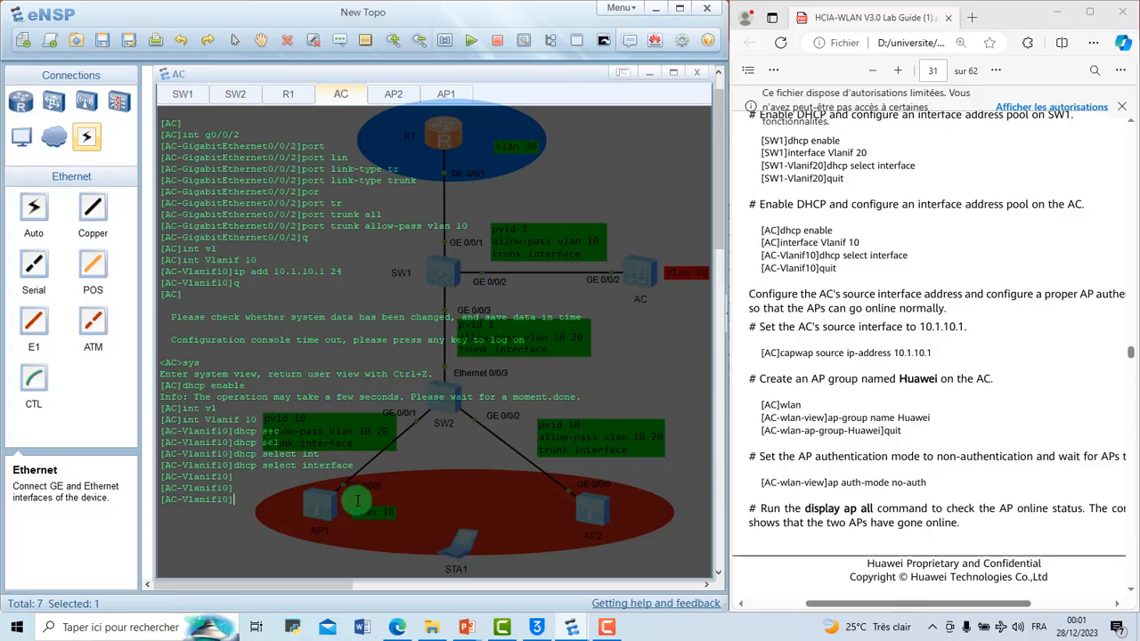
{"action": "type", "text": "q"}
{"action": "key", "text": "Return"}
Step: Set the AC's CAPWAP source address to 10.1.10.1 with capwap source ip-address, checking the address in the guide
{"action": "type", "text": "cap"}
{"action": "key", "text": "Tab"}
{"action": "key", "text": "BackSpace"}
{"action": "key", "text": "BackSpace"}
{"action": "key", "text": "BackSpace"}
{"action": "key", "text": "BackSpace"}
{"action": "key", "text": "BackSpace"}
{"action": "key", "text": "BackSpace"}
{"action": "key", "text": "BackSpace"}
{"action": "key", "text": "BackSpace"}
{"action": "key", "text": "BackSpace"}
{"action": "key", "text": "BackSpace"}
{"action": "key", "text": "BackSpace"}
{"action": "type", "text": "w"}
{"action": "key", "text": "Tab"}
{"action": "type", "text": "so"}
{"action": "key", "text": "Tab"}
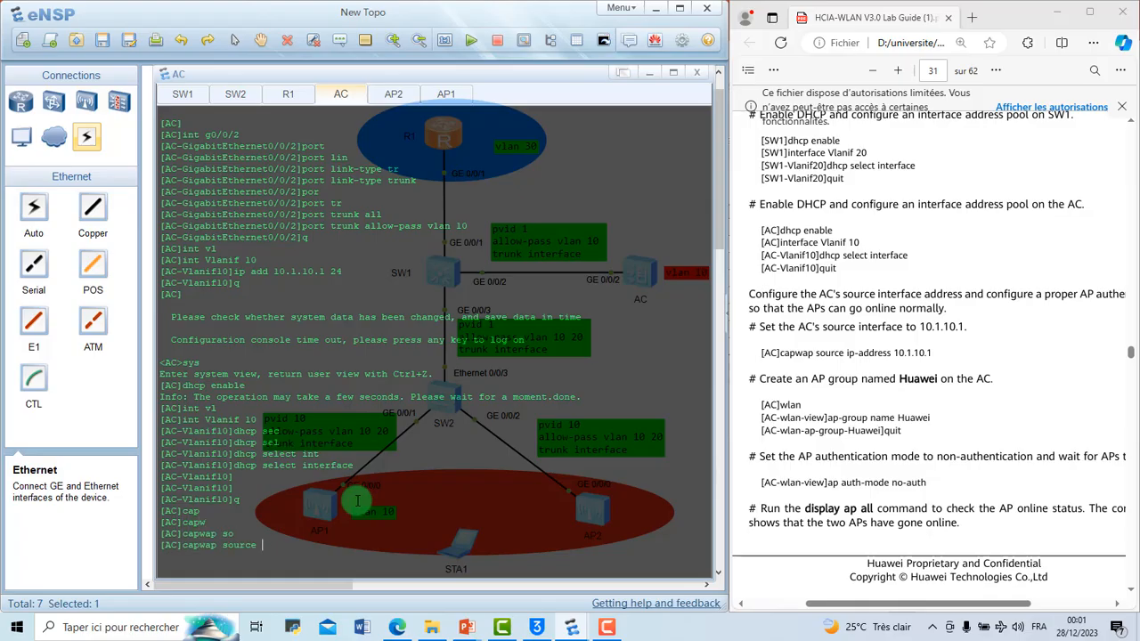
{"action": "type", "text": "ip"}
{"action": "key", "text": "Tab"}
{"action": "type", "text": "10"}
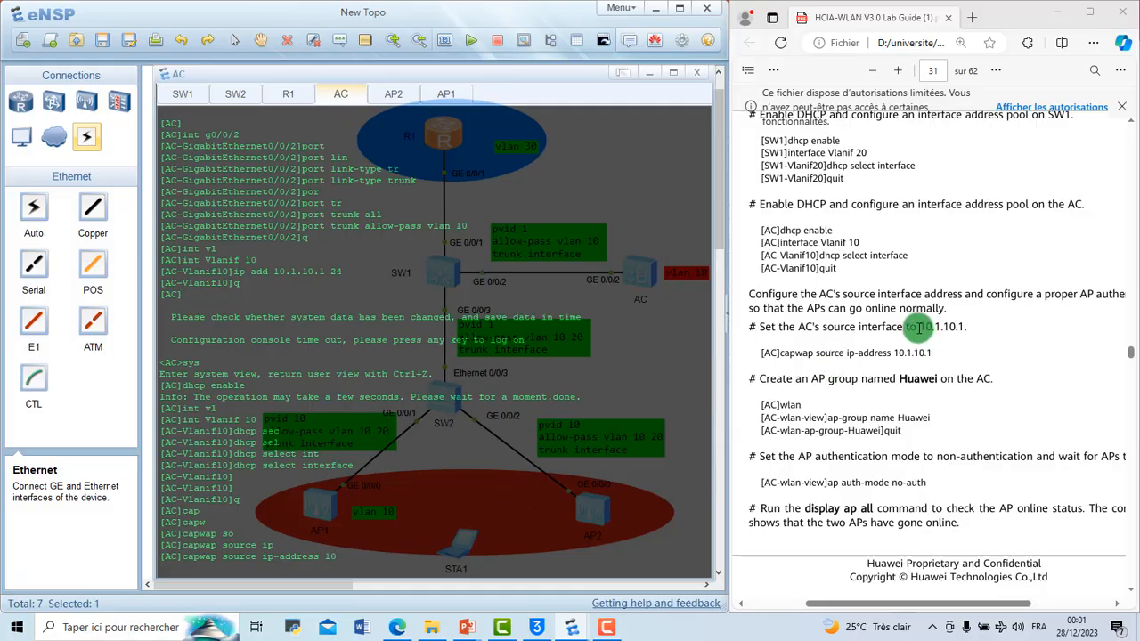
{"action": "left_click_drag", "start_coordinate": [917, 326], "coordinate": [967, 325]}
{"action": "left_click", "coordinate": [951, 350]}
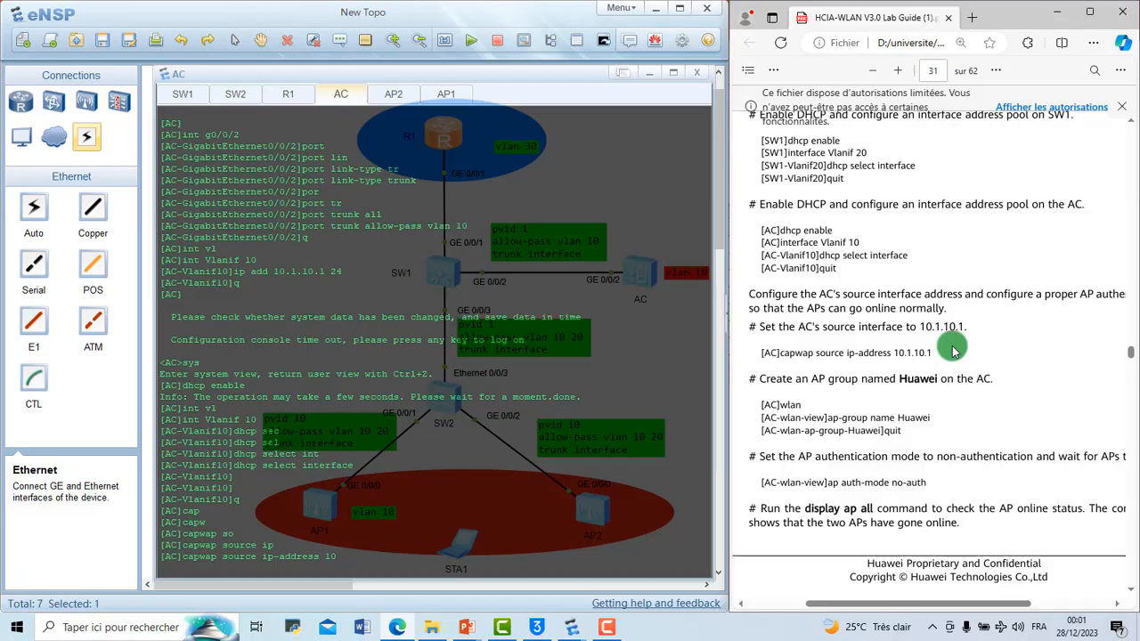
{"action": "left_click", "coordinate": [369, 554]}
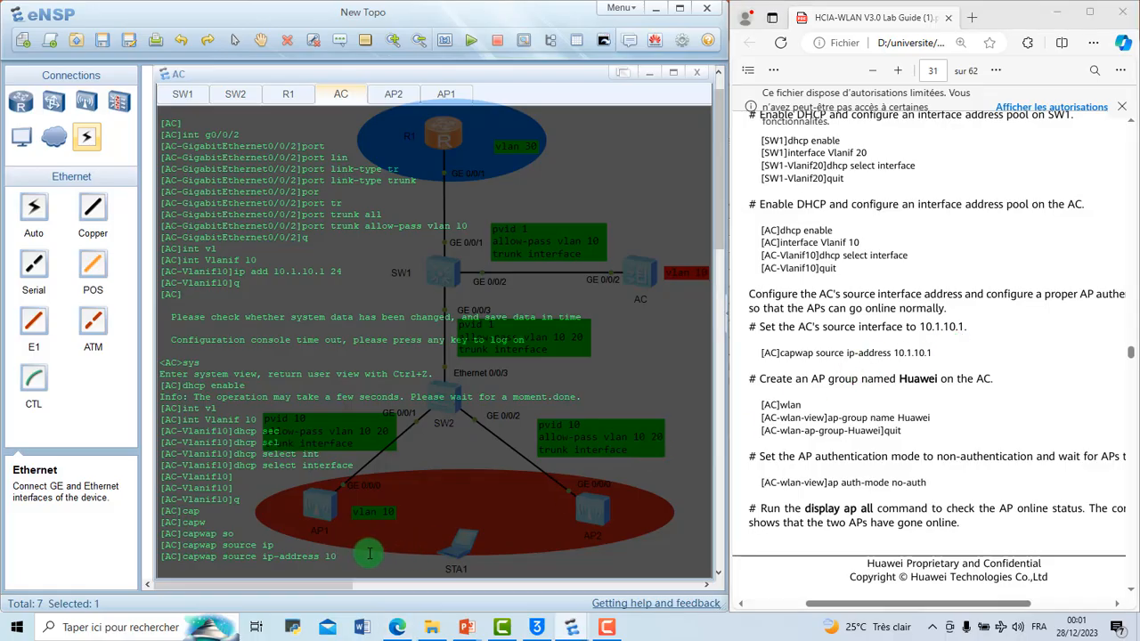
{"action": "type", "text": ".1."}
{"action": "key", "text": "Return"}
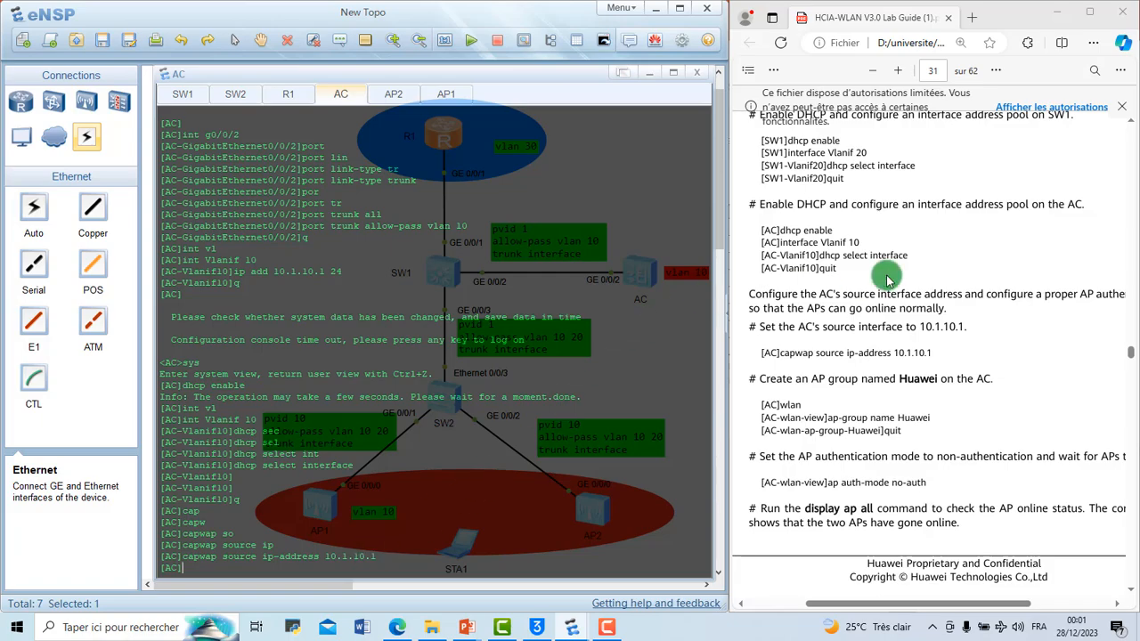
Step: Reveal the topology by hiding the AC console, and reopen the command-line consoles of all devices
{"action": "scroll", "coordinate": [888, 280], "scroll_direction": "up", "scroll_amount": 15}
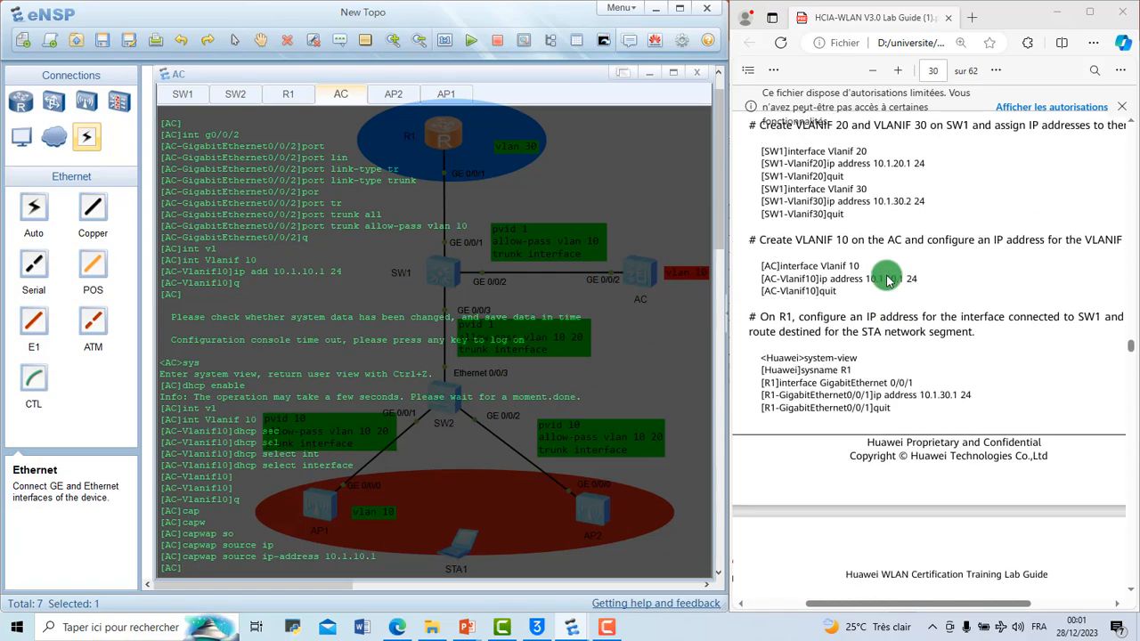
{"action": "left_click", "coordinate": [650, 68]}
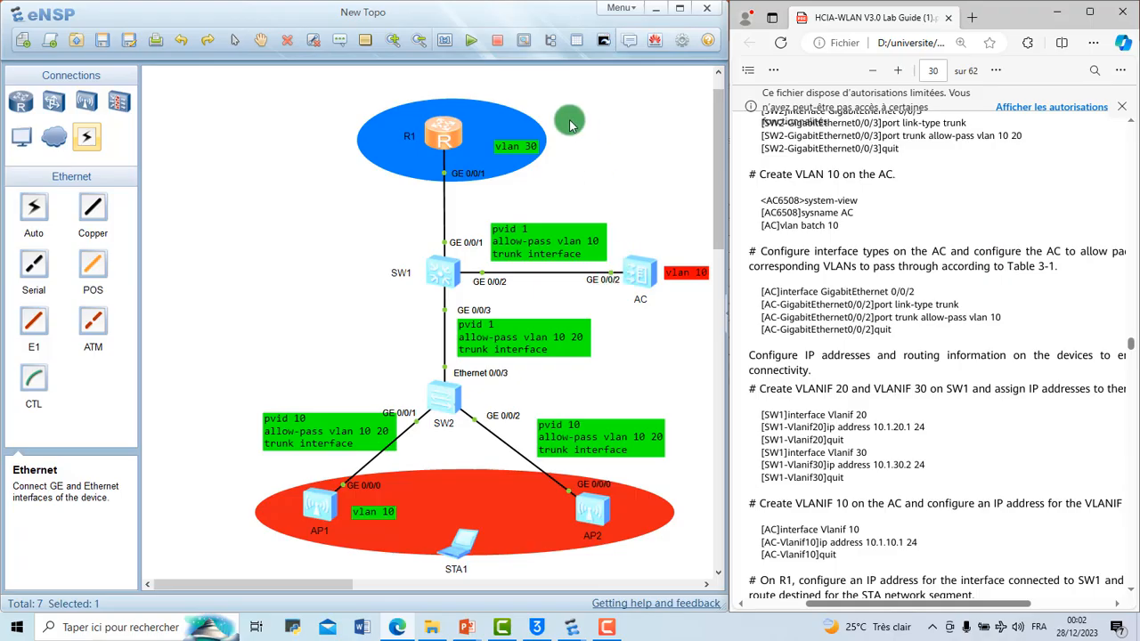
{"action": "left_click", "coordinate": [603, 40]}
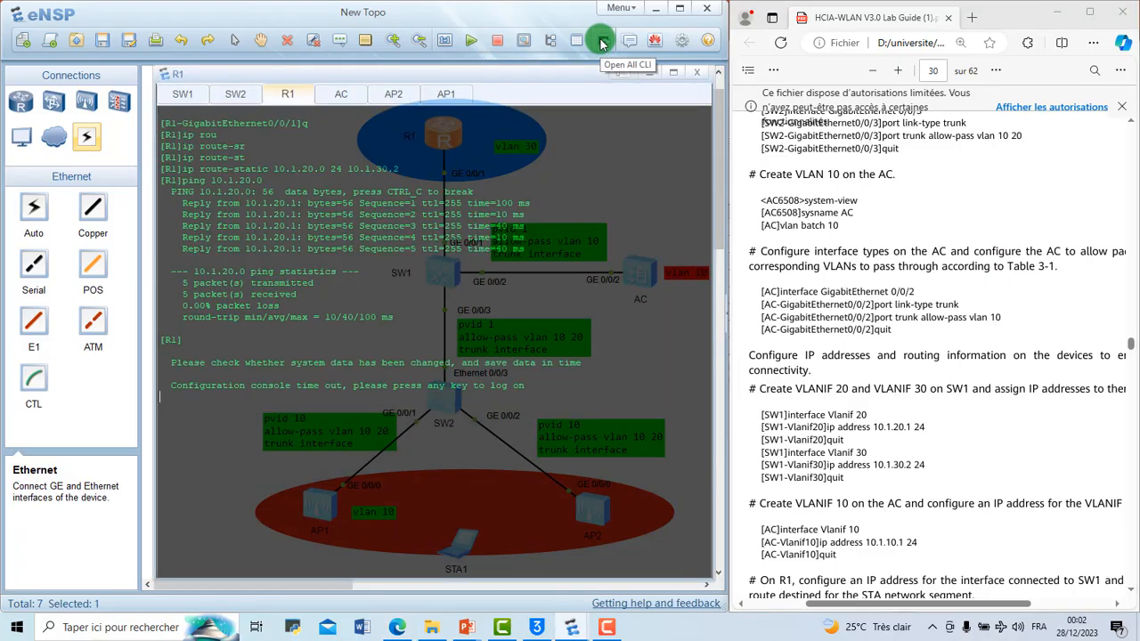
Step: Review the guide's VLANIF and R1 addressing commands and its steps for creating the AP group and setting AP authentication
{"action": "scroll", "coordinate": [865, 328], "scroll_direction": "down", "scroll_amount": 4}
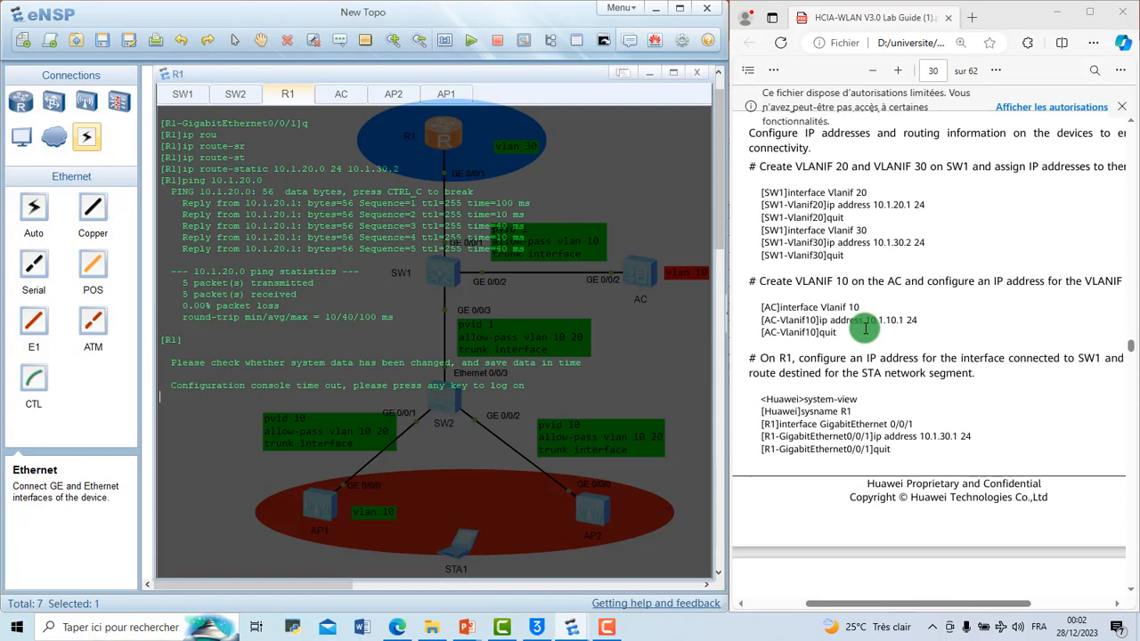
{"action": "scroll", "coordinate": [857, 326], "scroll_direction": "down", "scroll_amount": 1}
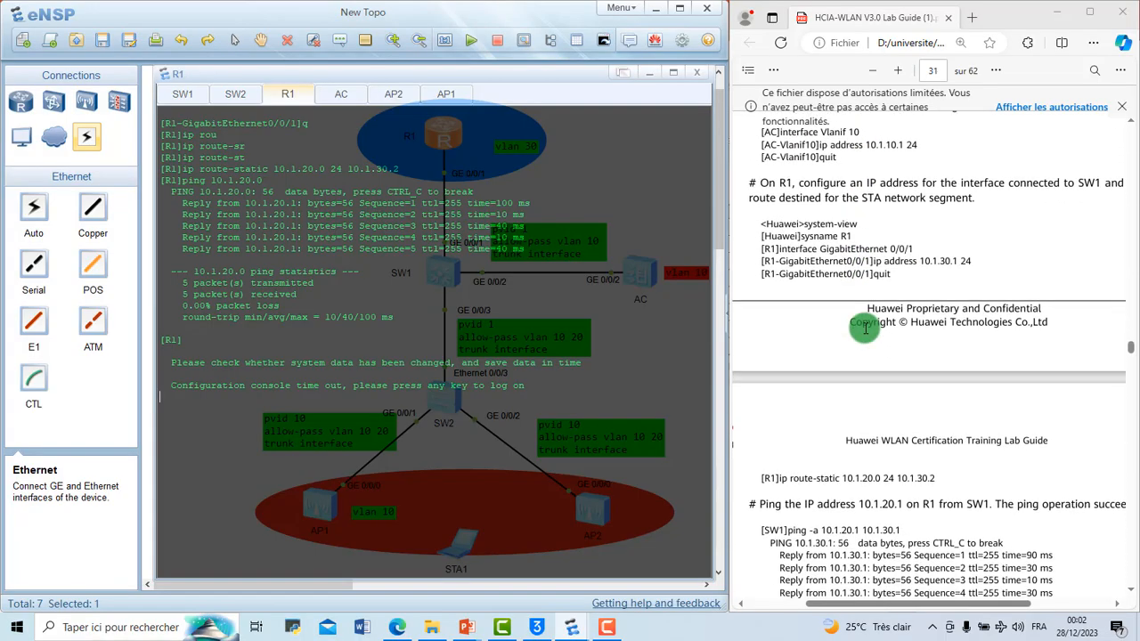
{"action": "scroll", "coordinate": [858, 326], "scroll_direction": "up", "scroll_amount": 1}
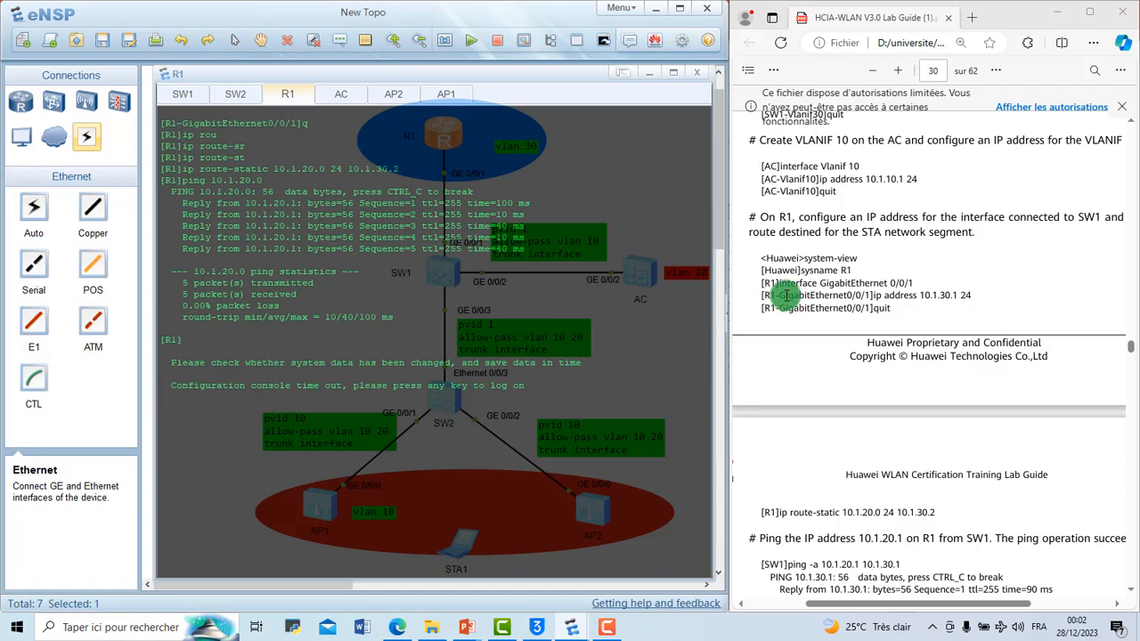
{"action": "scroll", "coordinate": [783, 294], "scroll_direction": "up", "scroll_amount": 3}
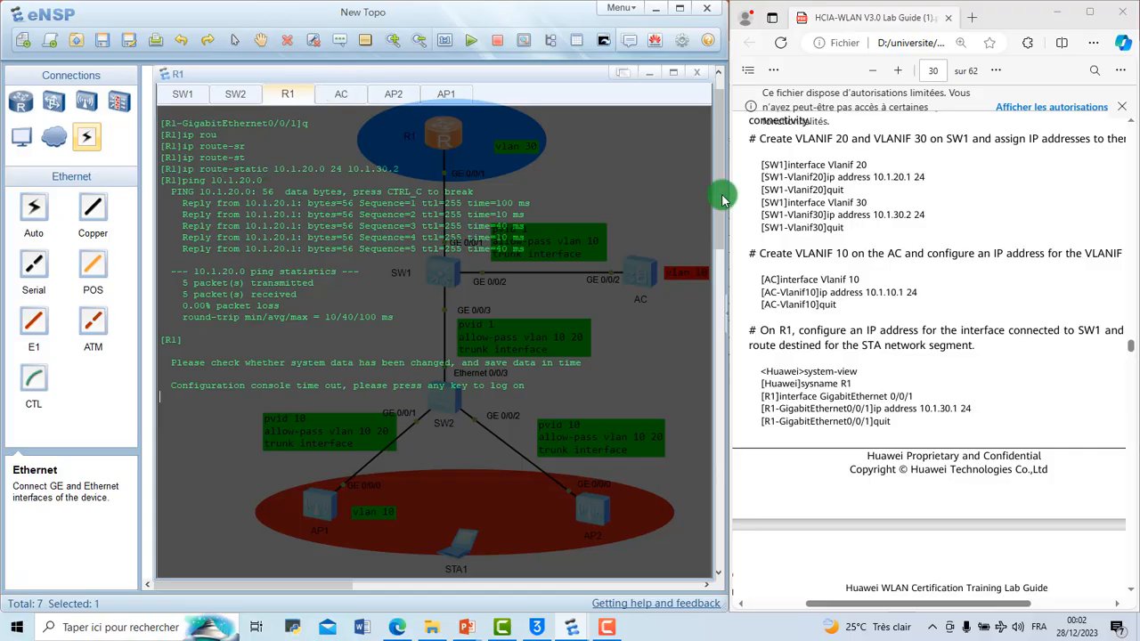
{"action": "scroll", "coordinate": [886, 274], "scroll_direction": "down", "scroll_amount": 1}
{"action": "scroll", "coordinate": [886, 274], "scroll_direction": "up", "scroll_amount": 1}
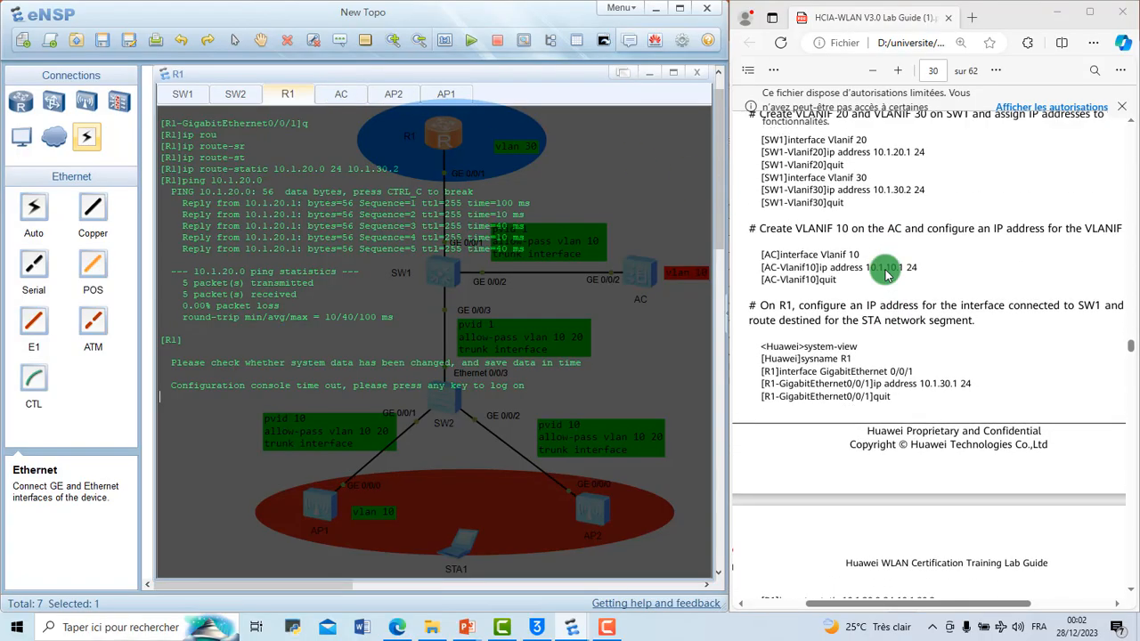
{"action": "scroll", "coordinate": [885, 274], "scroll_direction": "down", "scroll_amount": 2}
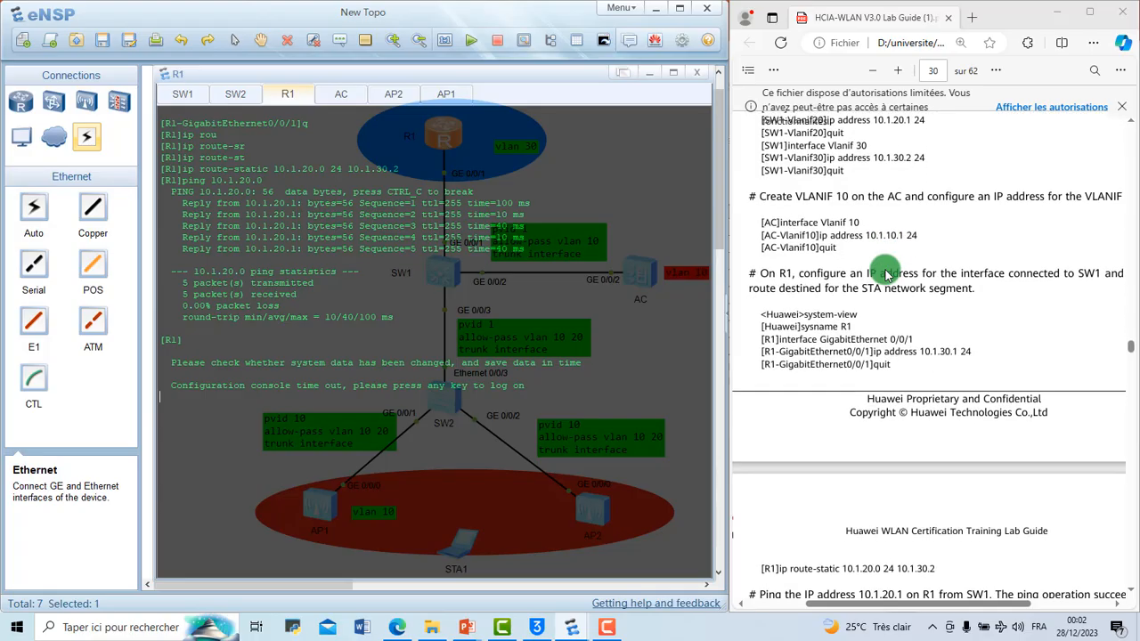
{"action": "scroll", "coordinate": [886, 274], "scroll_direction": "up", "scroll_amount": 4}
{"action": "scroll", "coordinate": [886, 275], "scroll_direction": "down", "scroll_amount": 5}
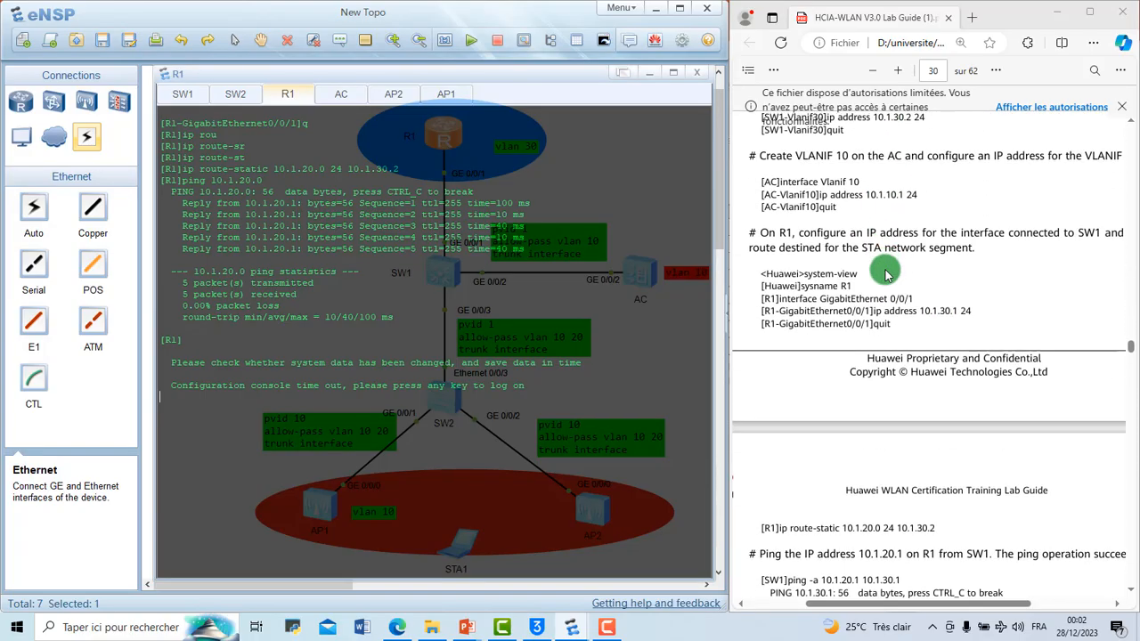
{"action": "scroll", "coordinate": [886, 274], "scroll_direction": "down", "scroll_amount": 10}
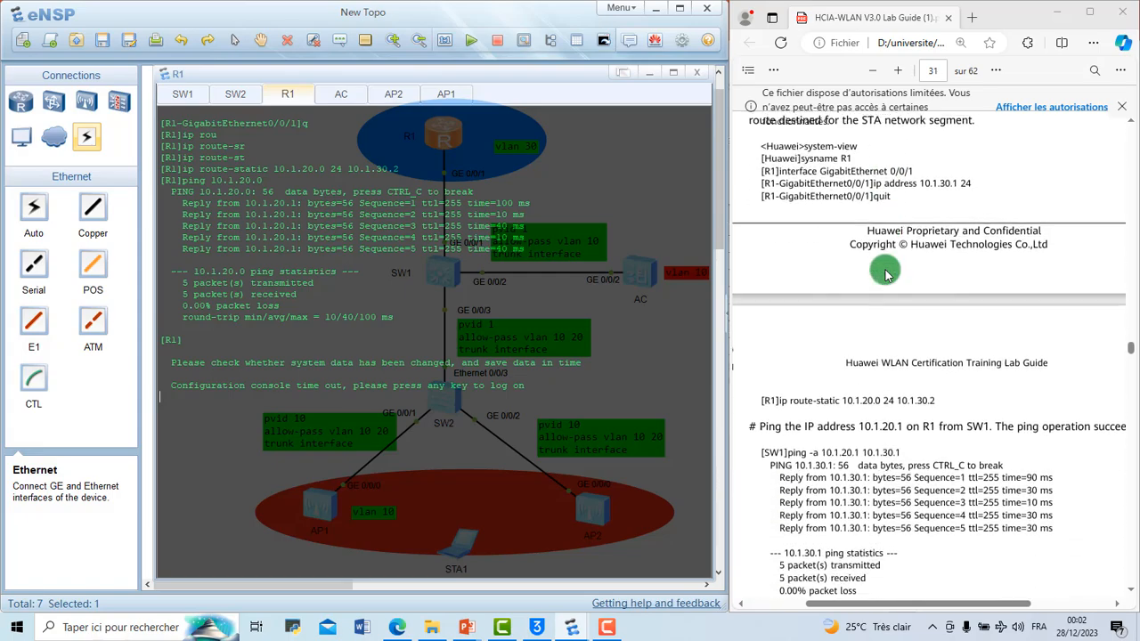
{"action": "scroll", "coordinate": [886, 275], "scroll_direction": "down", "scroll_amount": 5}
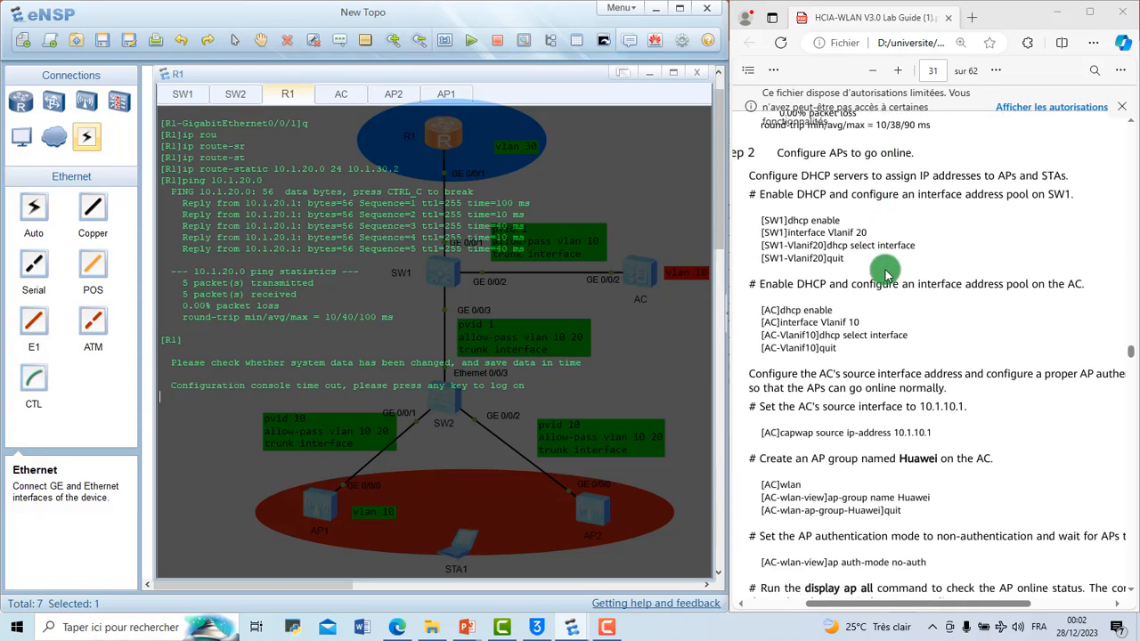
{"action": "scroll", "coordinate": [886, 275], "scroll_direction": "down", "scroll_amount": 1}
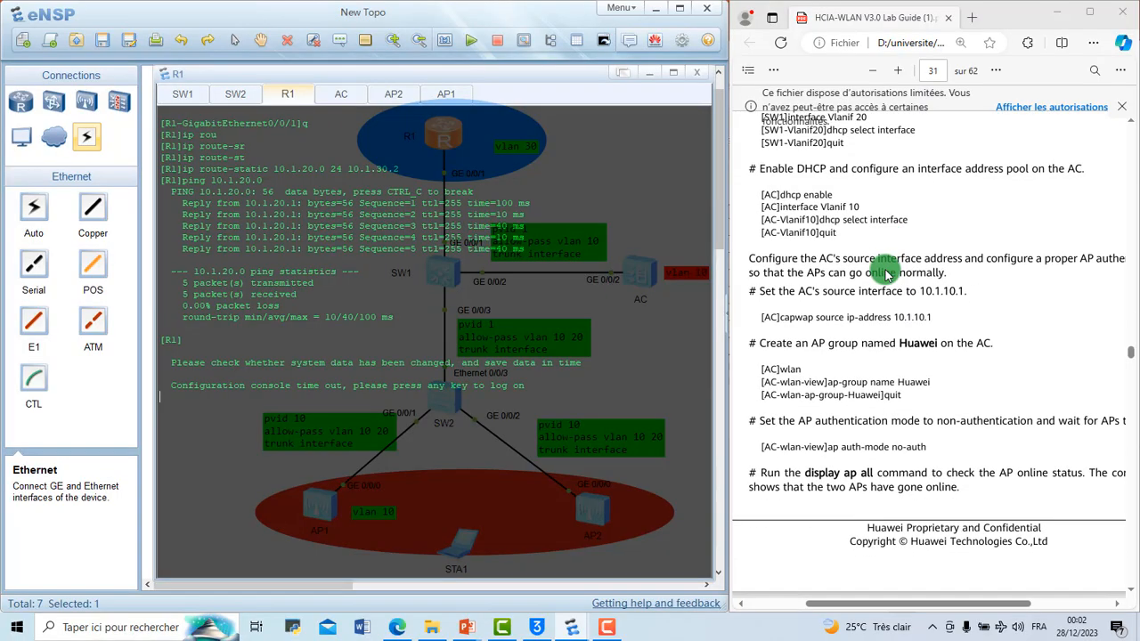
{"action": "scroll", "coordinate": [886, 274], "scroll_direction": "down", "scroll_amount": 2}
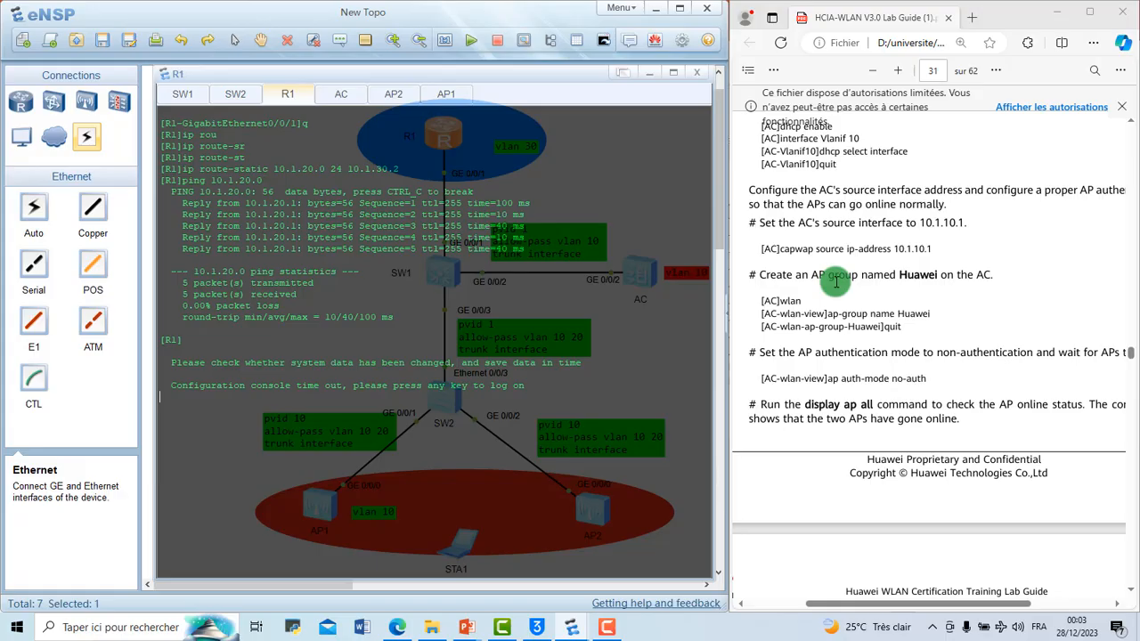
{"action": "scroll", "coordinate": [835, 282], "scroll_direction": "down", "scroll_amount": 1}
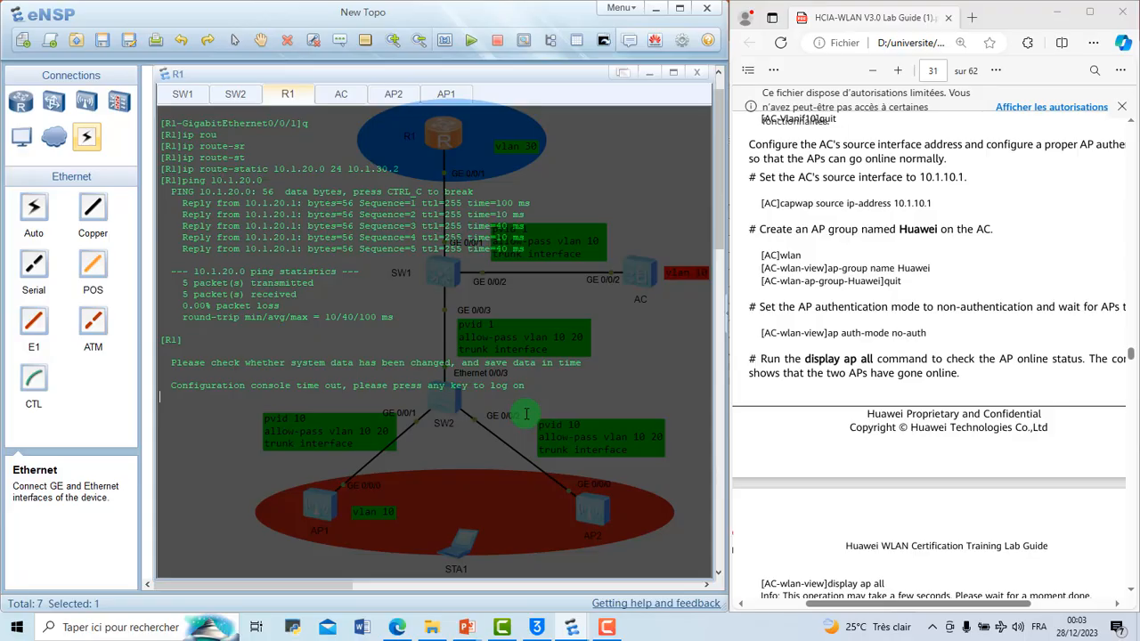
Step: Log back on to the timed-out R1 console and enter system view with sys
{"action": "key", "text": "Return"}
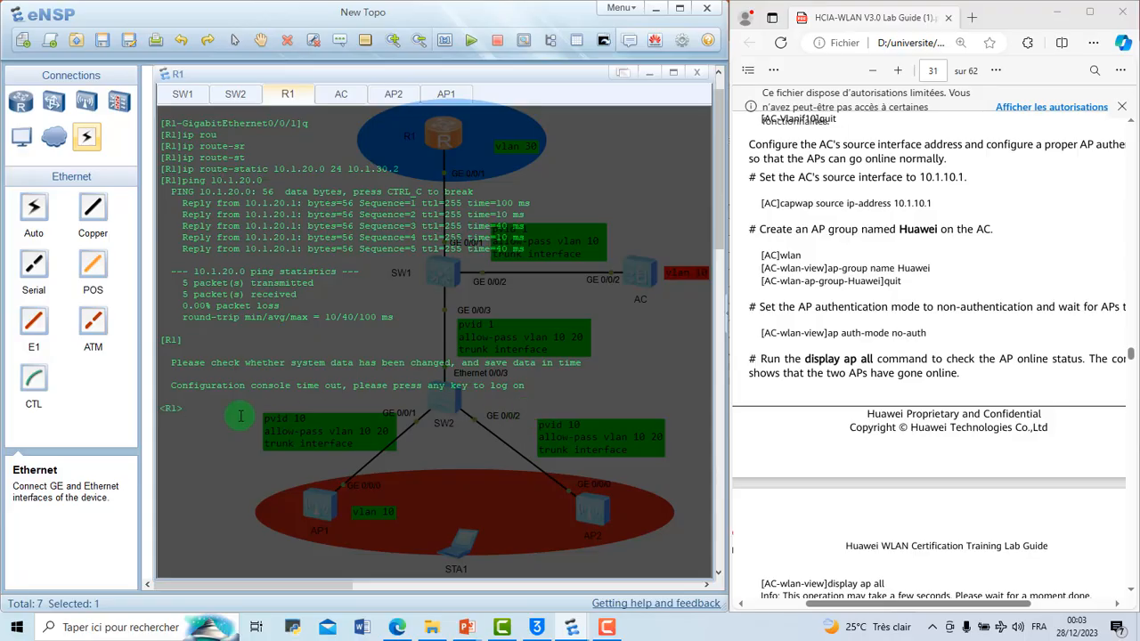
{"action": "type", "text": "sys"}
{"action": "key", "text": "Return"}
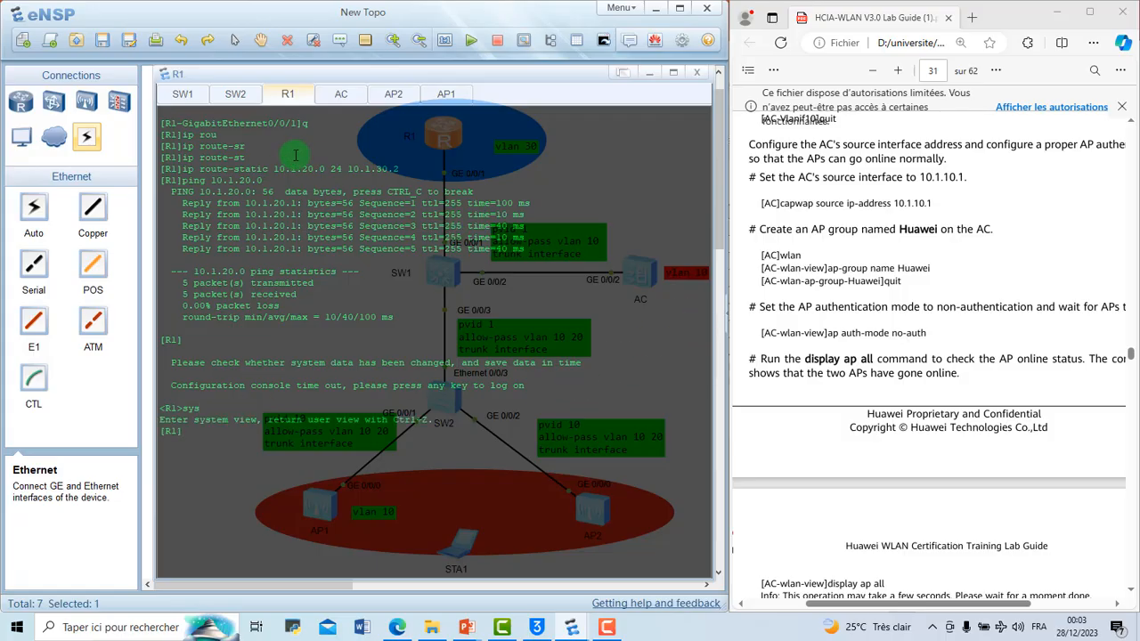
Step: Bring up the AC console and clear its earlier output down to a fresh system-view prompt
{"action": "left_click", "coordinate": [349, 101]}
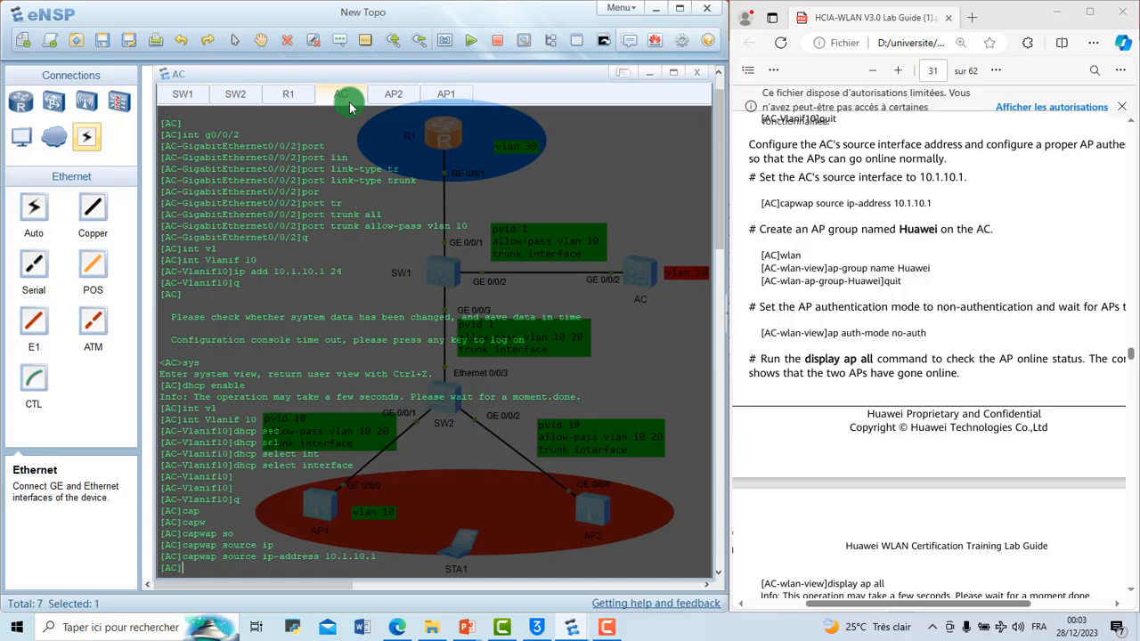
{"action": "right_click", "coordinate": [409, 499]}
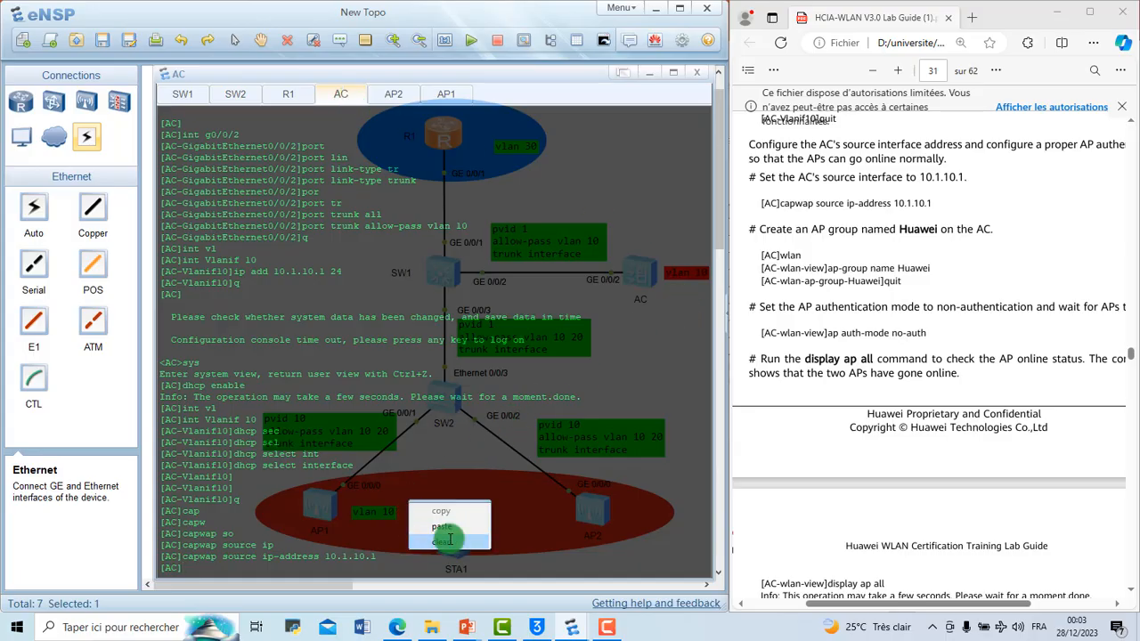
{"action": "left_click", "coordinate": [448, 537]}
{"action": "key", "text": "Return"}
{"action": "key", "text": "Return"}
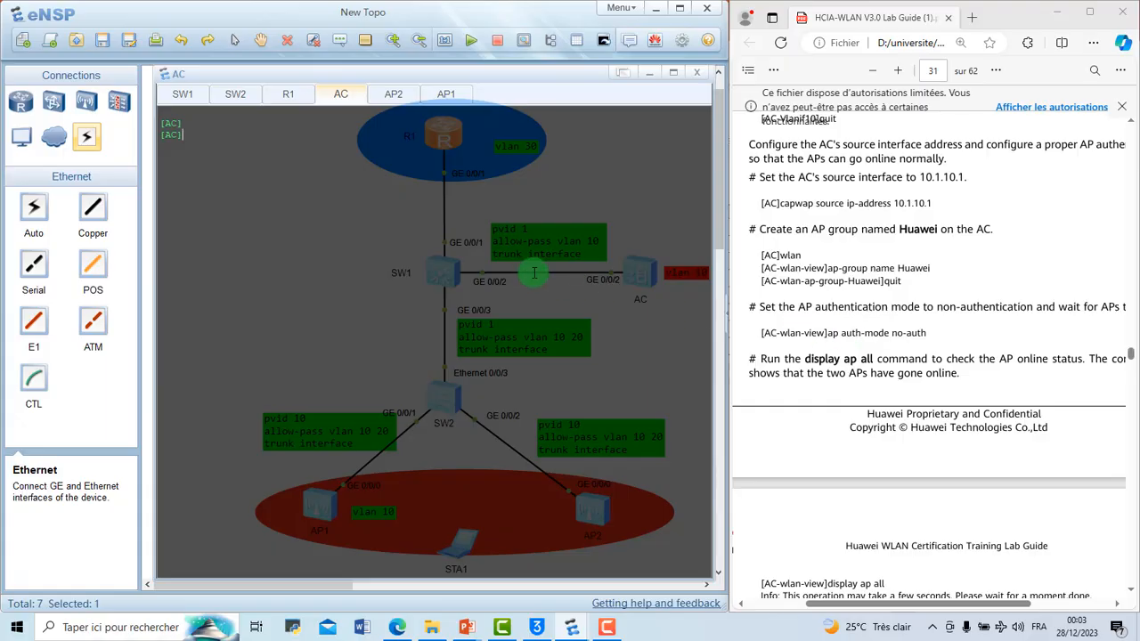
{"action": "type", "text": "ap au"}
{"action": "key", "text": "Tab"}
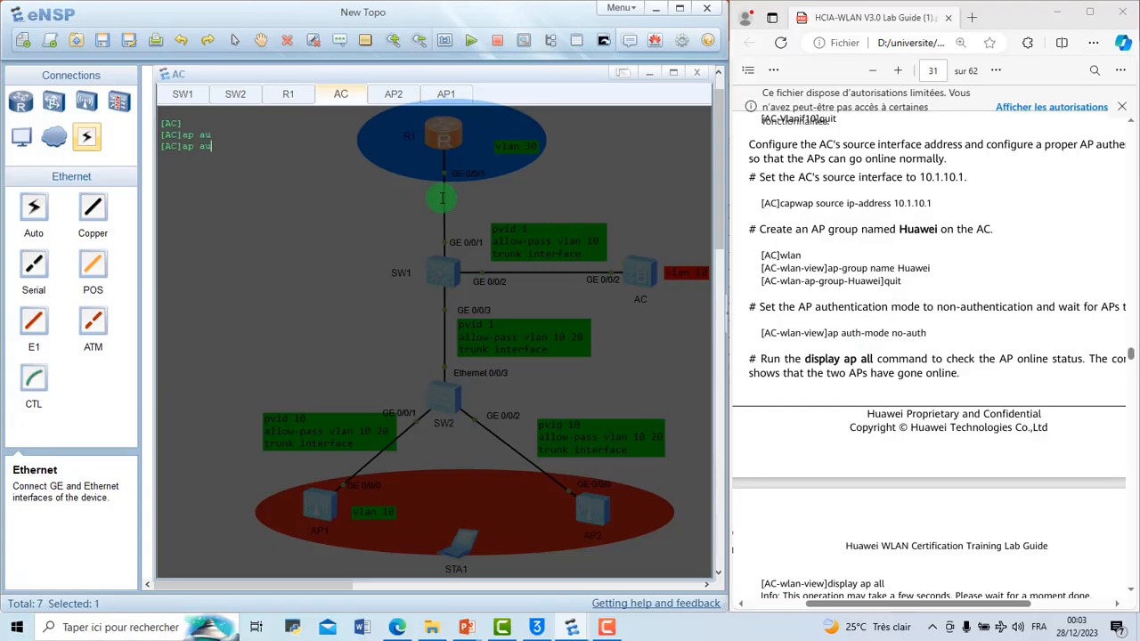
{"action": "type", "text": "t"}
{"action": "key", "text": "Tab"}
{"action": "key", "text": "BackSpace"}
{"action": "key", "text": "BackSpace"}
{"action": "key", "text": "BackSpace"}
{"action": "key", "text": "BackSpace"}
{"action": "key", "text": "BackSpace"}
{"action": "key", "text": "BackSpace"}
Step: Enter the AC's WLAN view and set the AP authentication mode to non-authentication with ap auth-mode no-auth
{"action": "type", "text": "wlan"}
{"action": "key", "text": "Return"}
{"action": "type", "text": "ap"}
{"action": "key", "text": "Tab"}
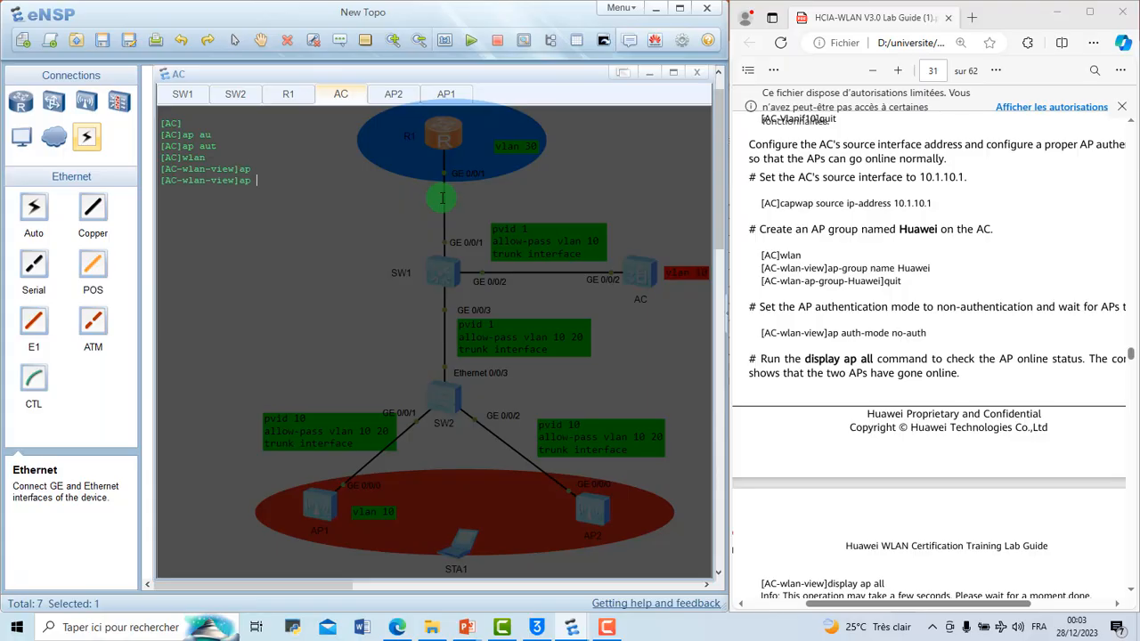
{"action": "type", "text": "au"}
{"action": "key", "text": "Tab"}
{"action": "type", "text": "?"}
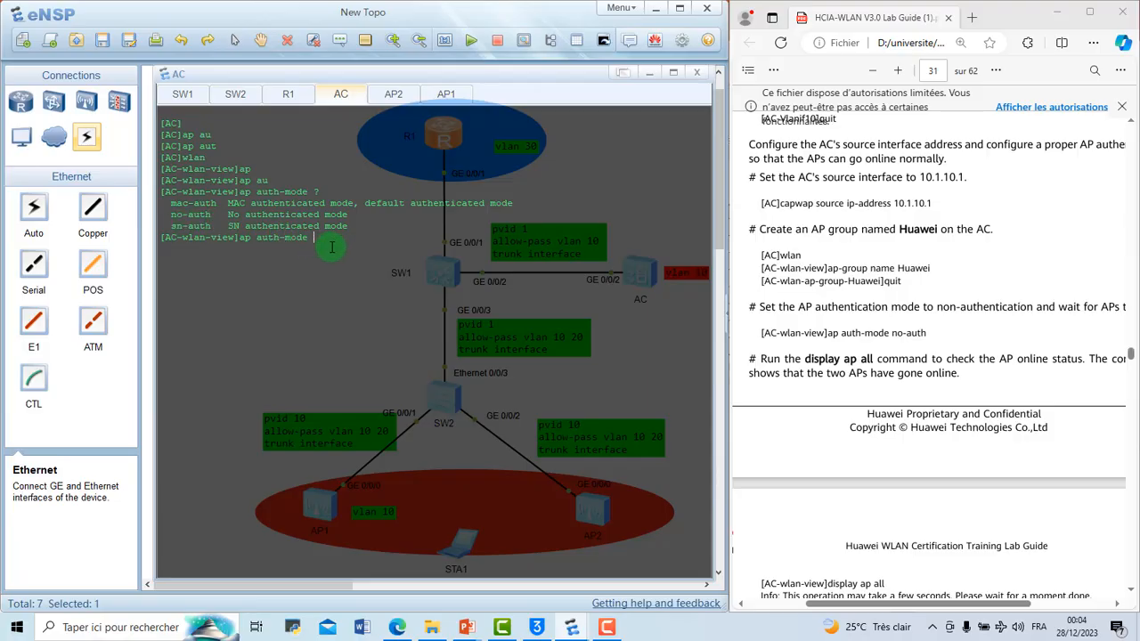
{"action": "type", "text": "no"}
{"action": "key", "text": "Tab"}
{"action": "key", "text": "Return"}
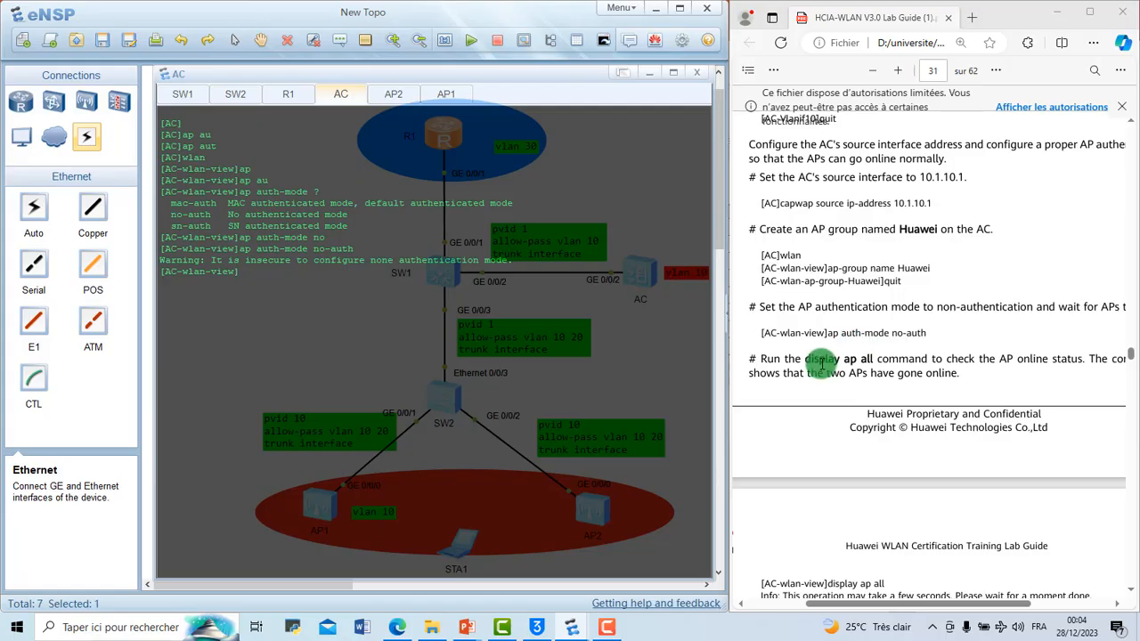
Step: Create an AP group named Huawei on the AC with ap-group name Huawei
{"action": "right_click", "coordinate": [874, 339]}
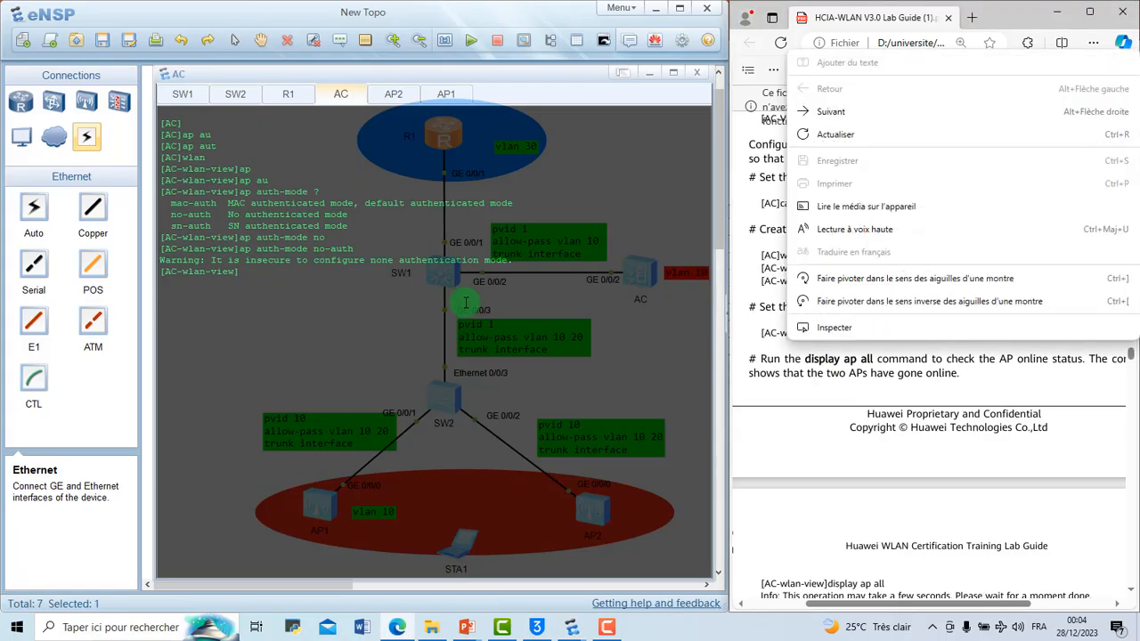
{"action": "left_click", "coordinate": [849, 407]}
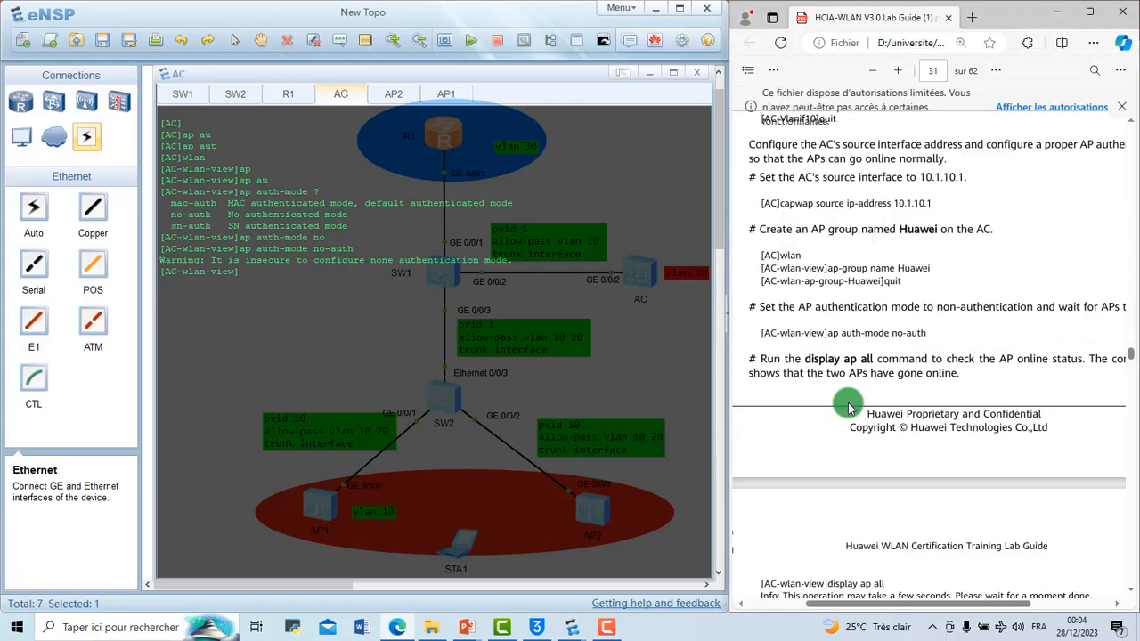
{"action": "left_click", "coordinate": [314, 283]}
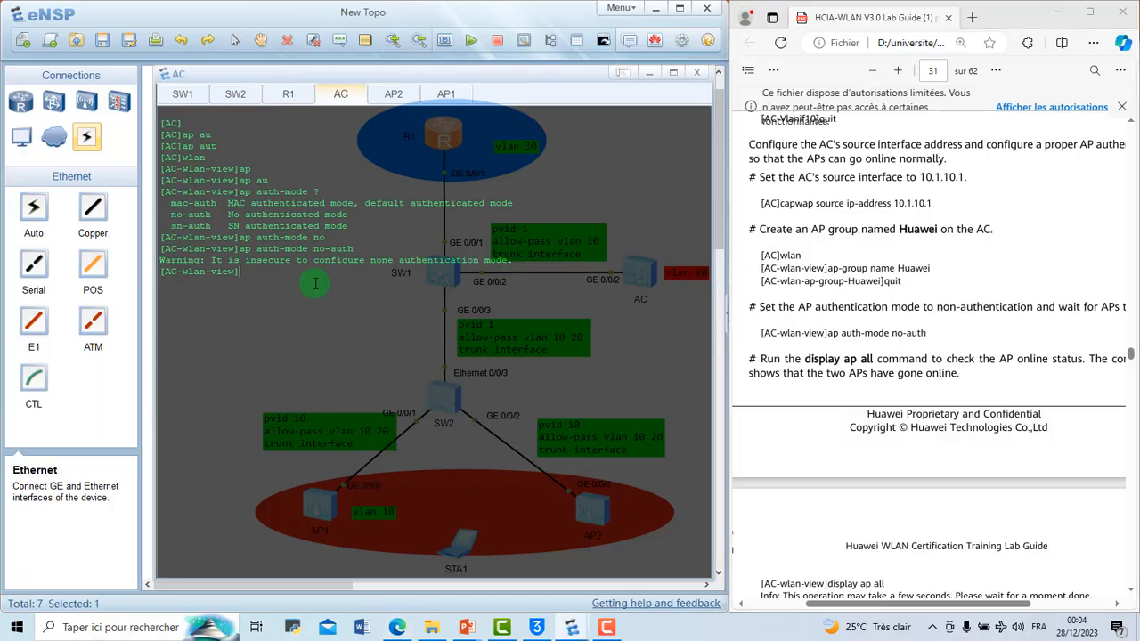
{"action": "type", "text": "ap-g"}
{"action": "key", "text": "Tab"}
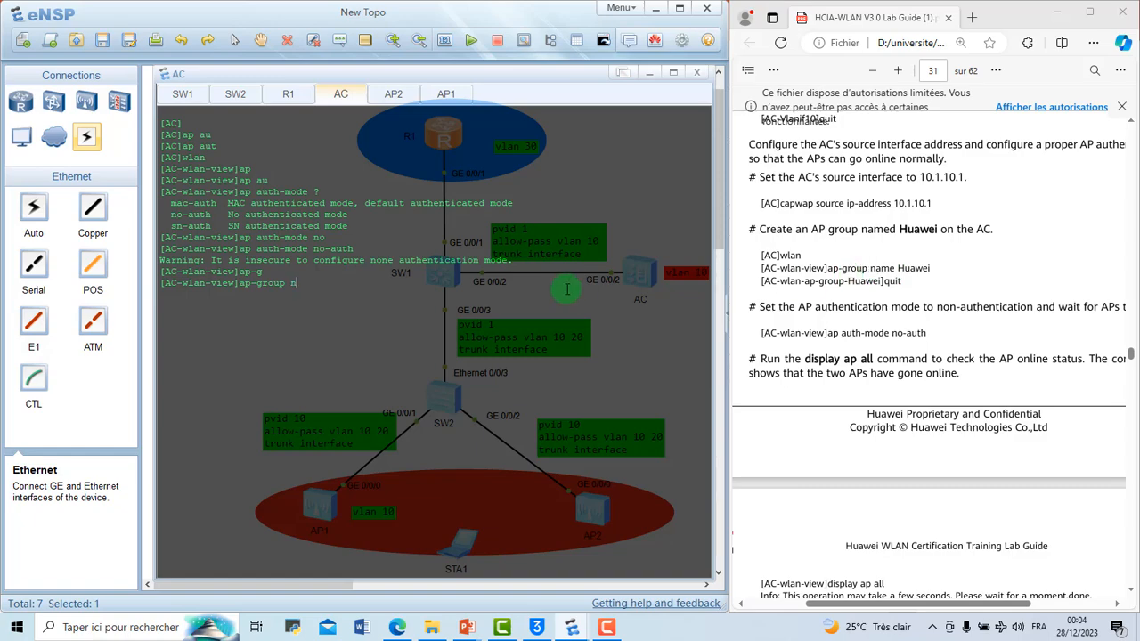
{"action": "type", "text": "n"}
{"action": "key", "text": "Tab"}
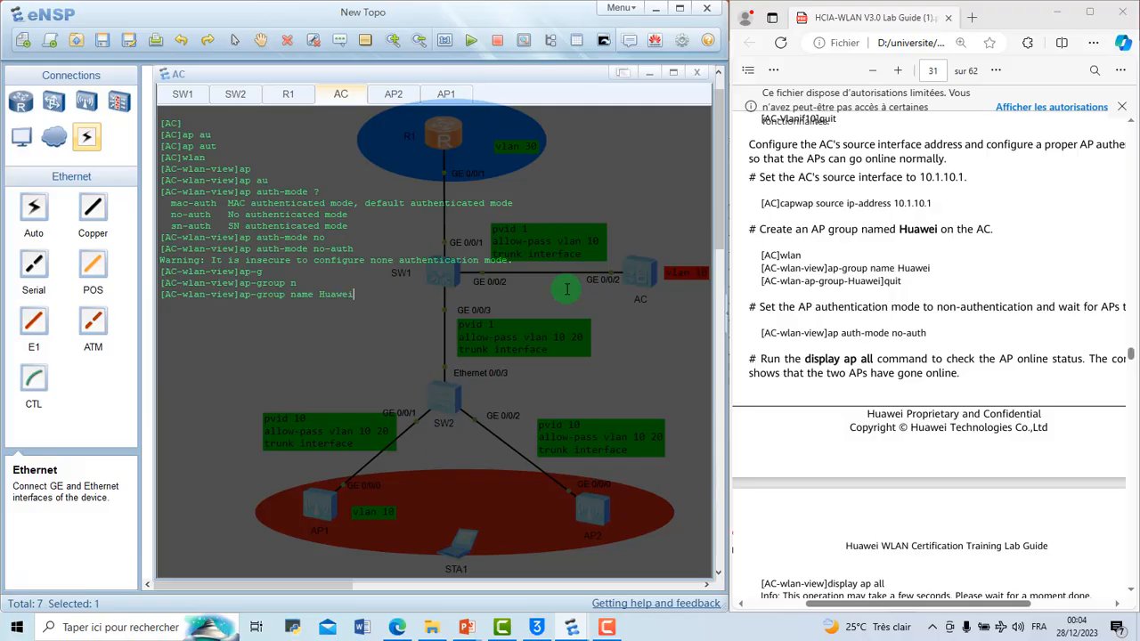
{"action": "key", "text": "Return"}
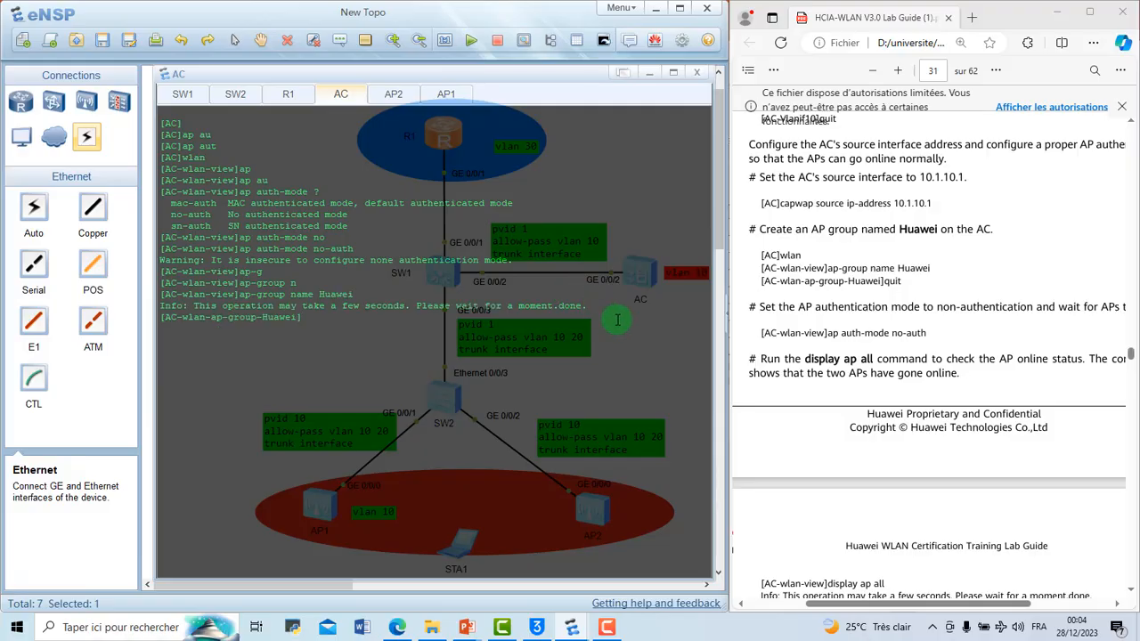
Step: Return from the AP group to the WLAN view and list the APs' online status with disp ap all
{"action": "scroll", "coordinate": [773, 343], "scroll_direction": "down", "scroll_amount": 1}
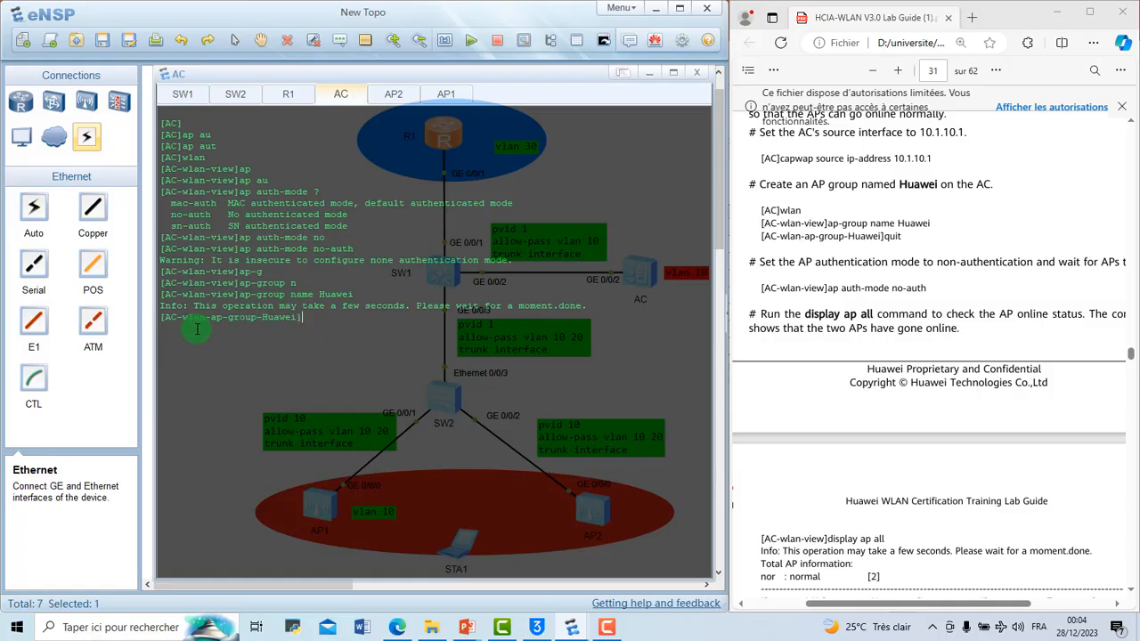
{"action": "type", "text": "q"}
{"action": "key", "text": "Return"}
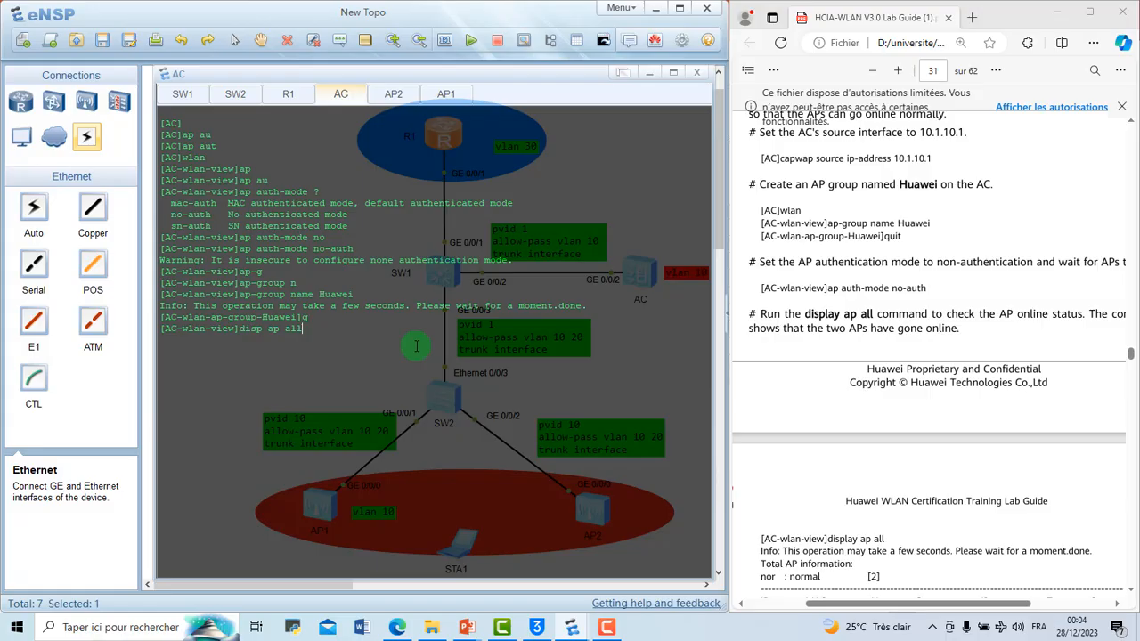
{"action": "key", "text": "Return"}
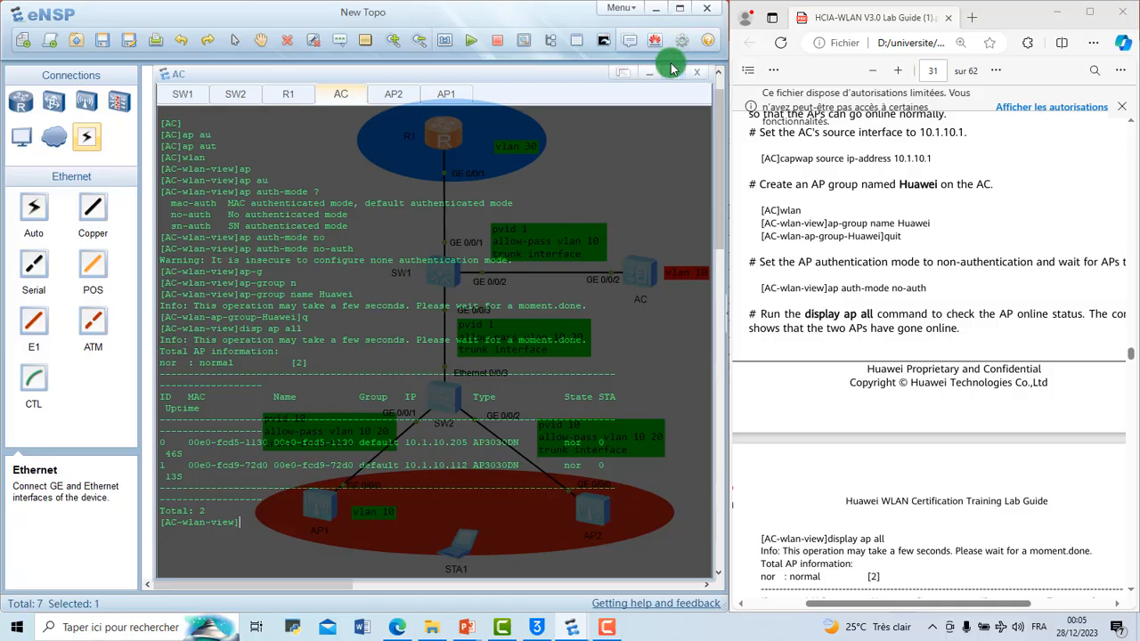
Step: Maximize the eNSP window and the AC console to examine the AP status table
{"action": "left_click", "coordinate": [680, 11]}
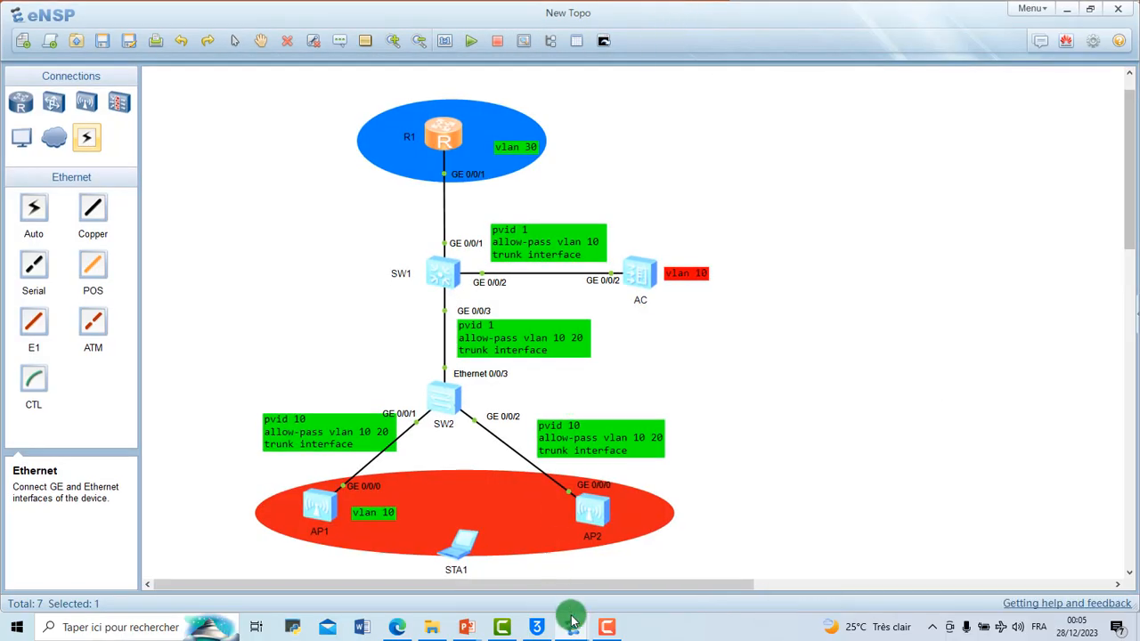
{"action": "mouse_move", "coordinate": [575, 630]}
{"action": "left_click", "coordinate": [623, 568]}
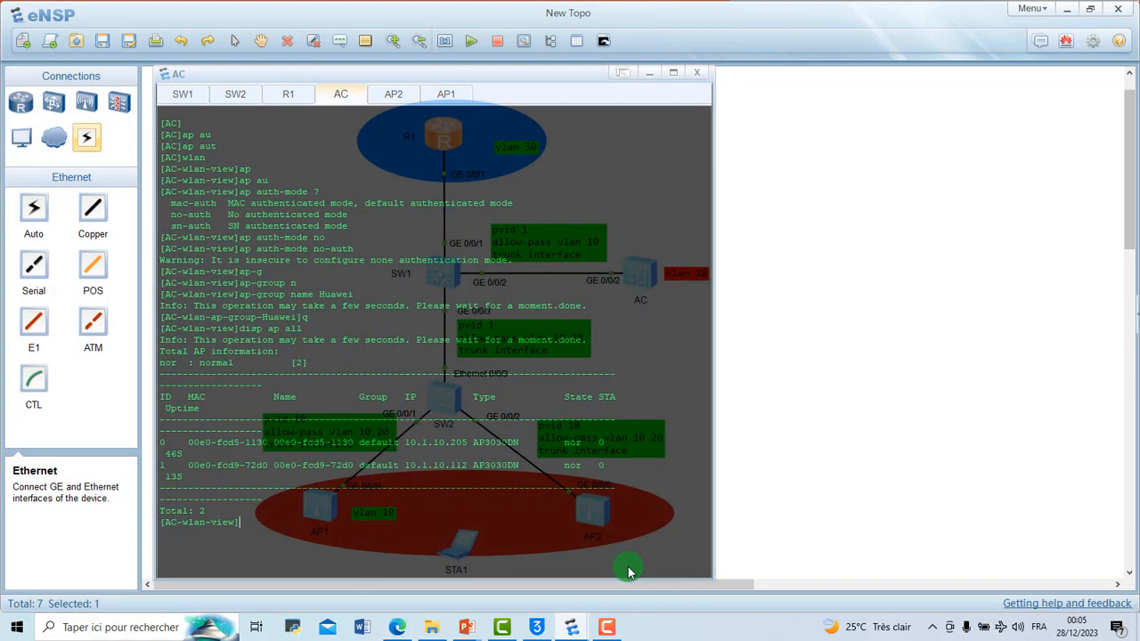
{"action": "left_click", "coordinate": [674, 75]}
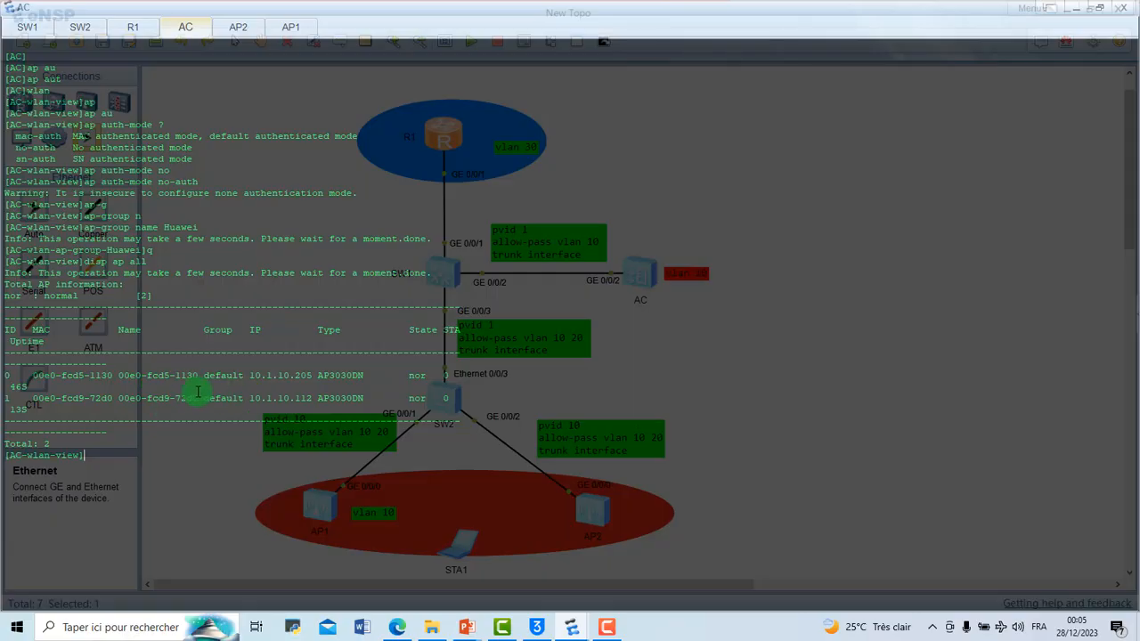
Step: Examine the state and IP address of both APs in the AC's AP status table
{"action": "double_click", "coordinate": [418, 375]}
{"action": "left_click", "coordinate": [411, 394]}
{"action": "double_click", "coordinate": [425, 397]}
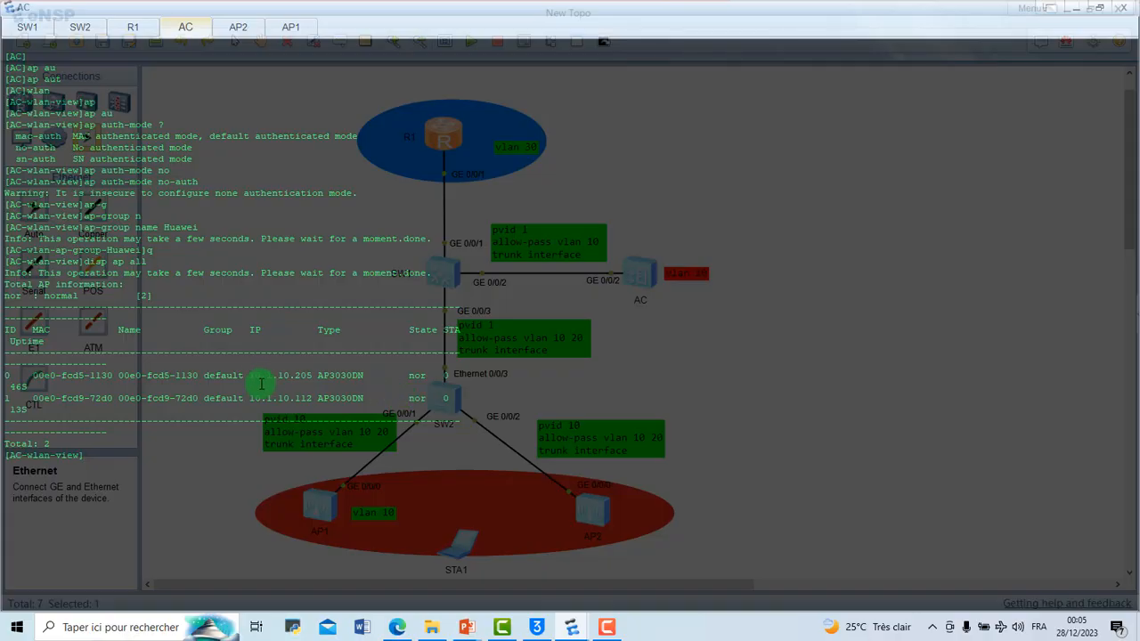
{"action": "left_click_drag", "start_coordinate": [252, 377], "coordinate": [310, 397]}
{"action": "left_click", "coordinate": [308, 397]}
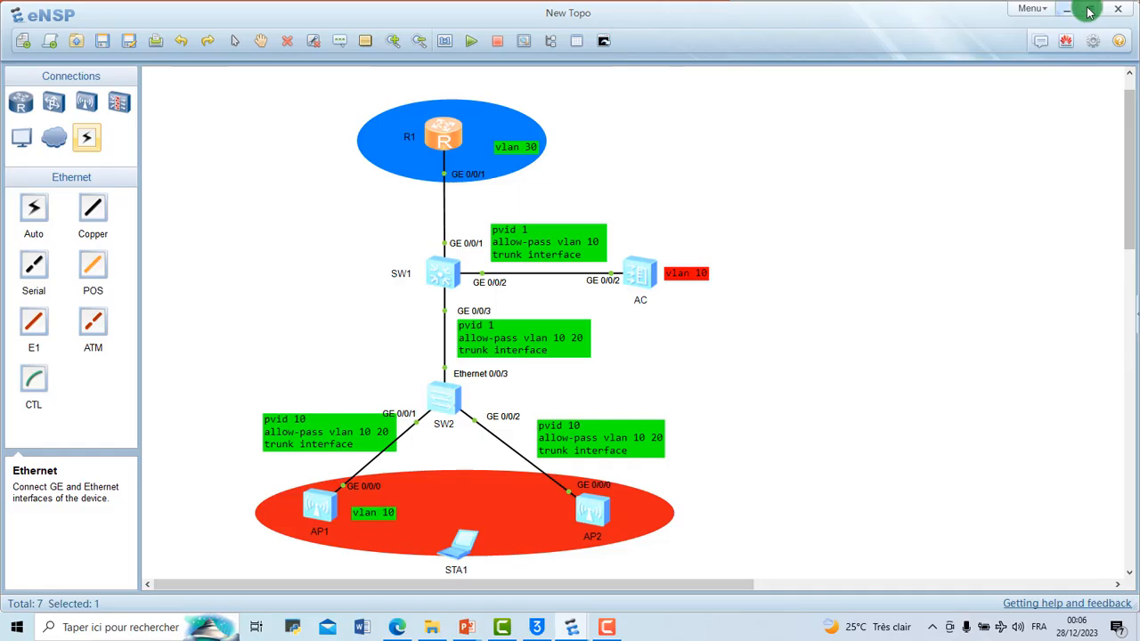
Step: Place the eNSP topology side by side with the lab guide and restore the AC console to a smaller window over it
{"action": "left_click", "coordinate": [1093, 11]}
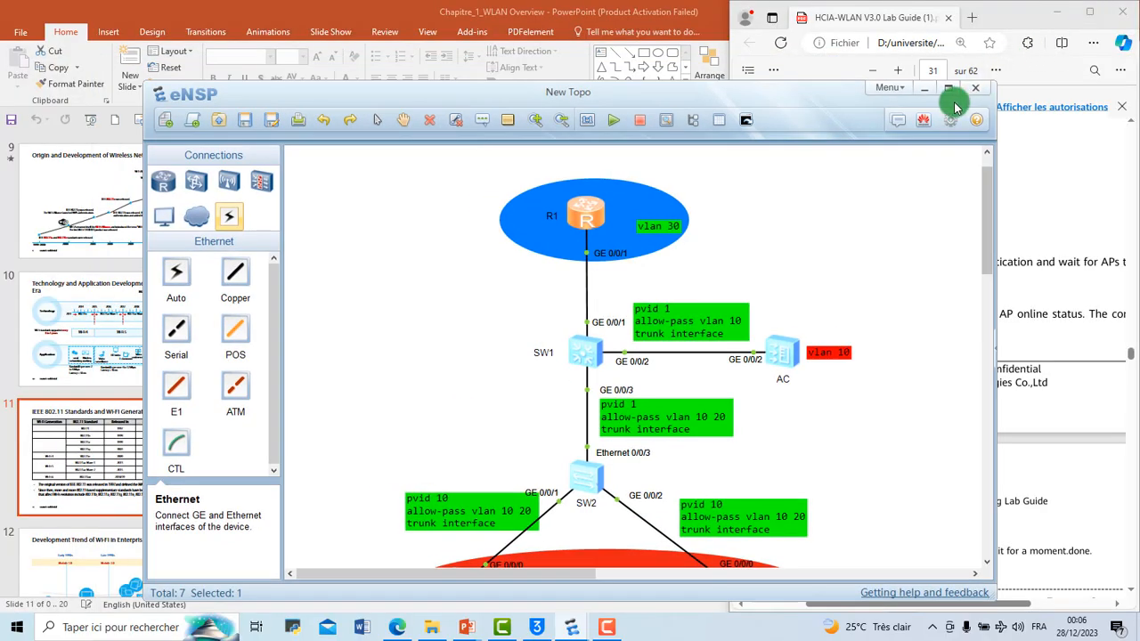
{"action": "left_click", "coordinate": [950, 95]}
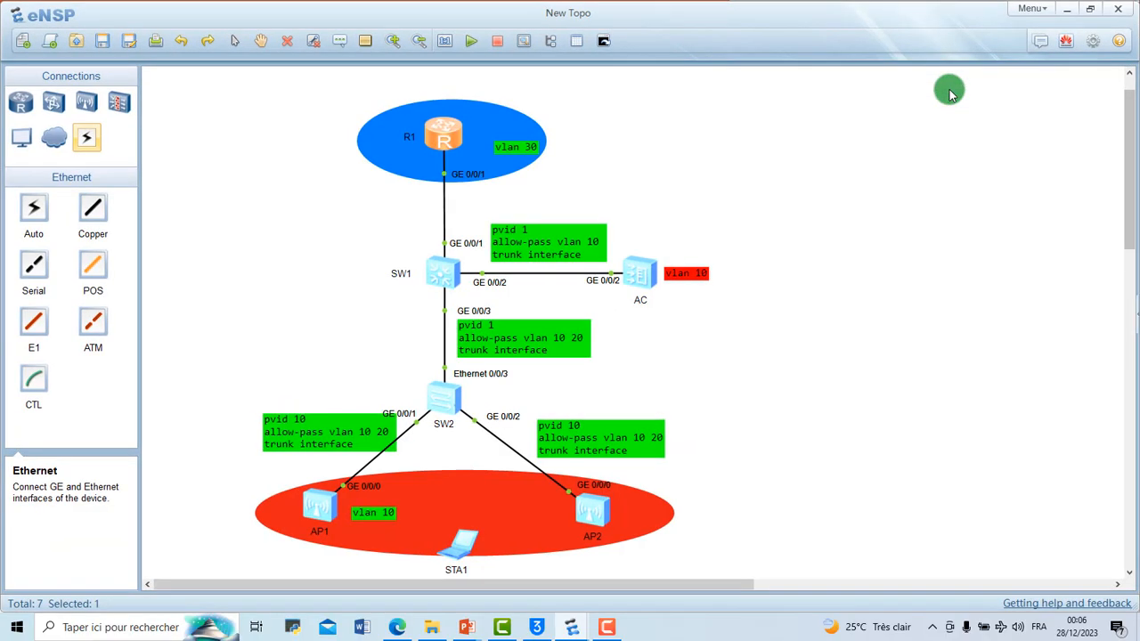
{"action": "key", "text": "super+Left"}
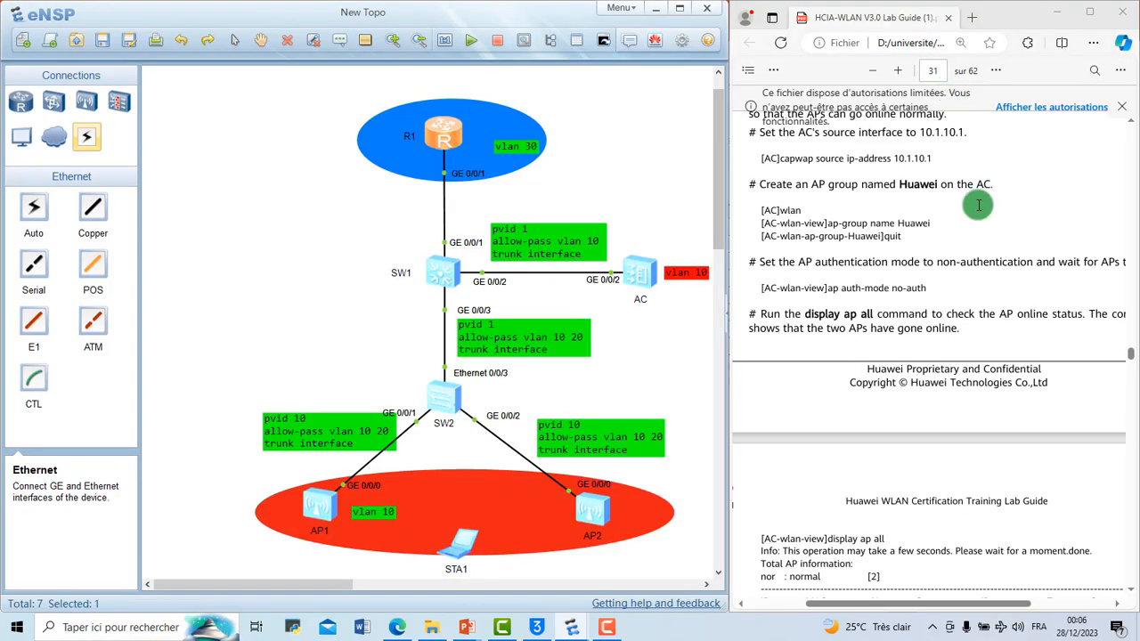
{"action": "mouse_move", "coordinate": [571, 623]}
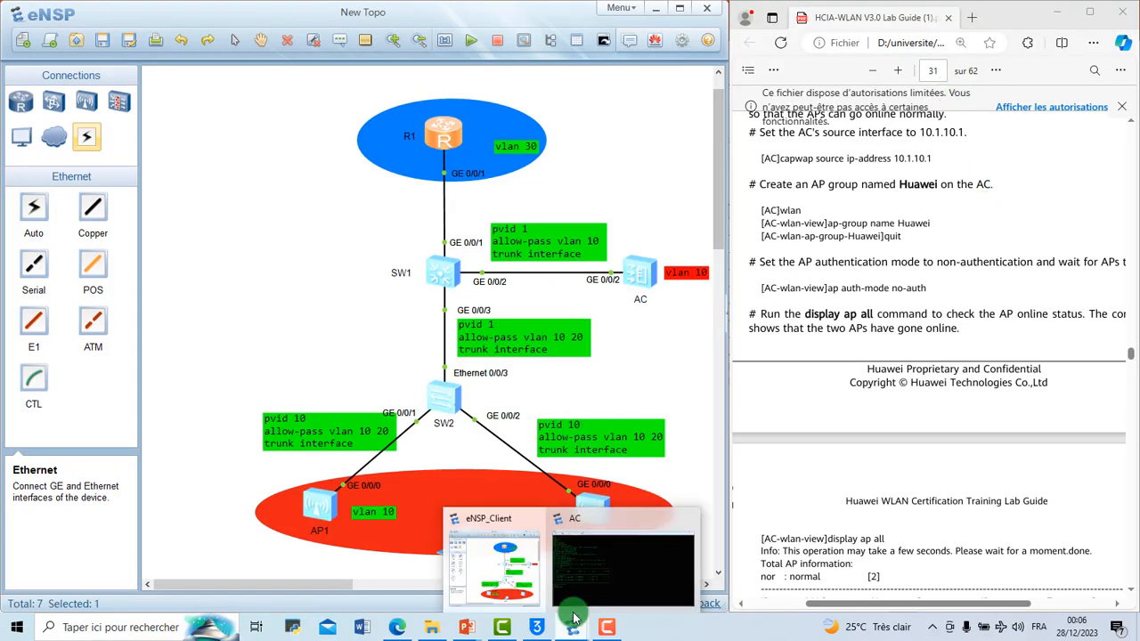
{"action": "left_click", "coordinate": [603, 577]}
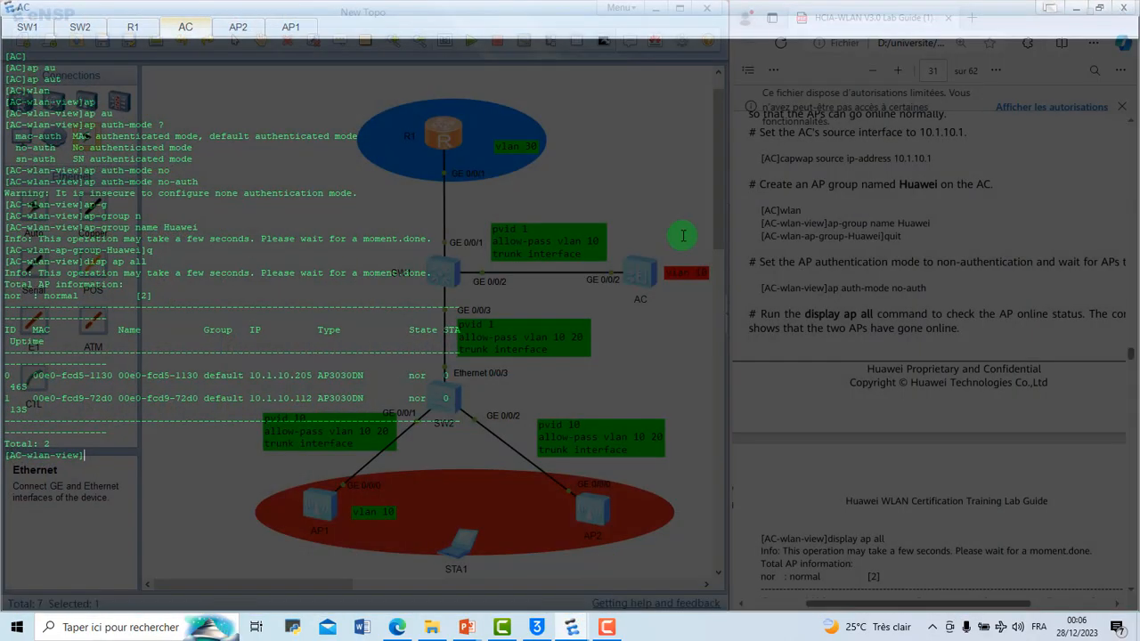
{"action": "left_click", "coordinate": [1107, 11]}
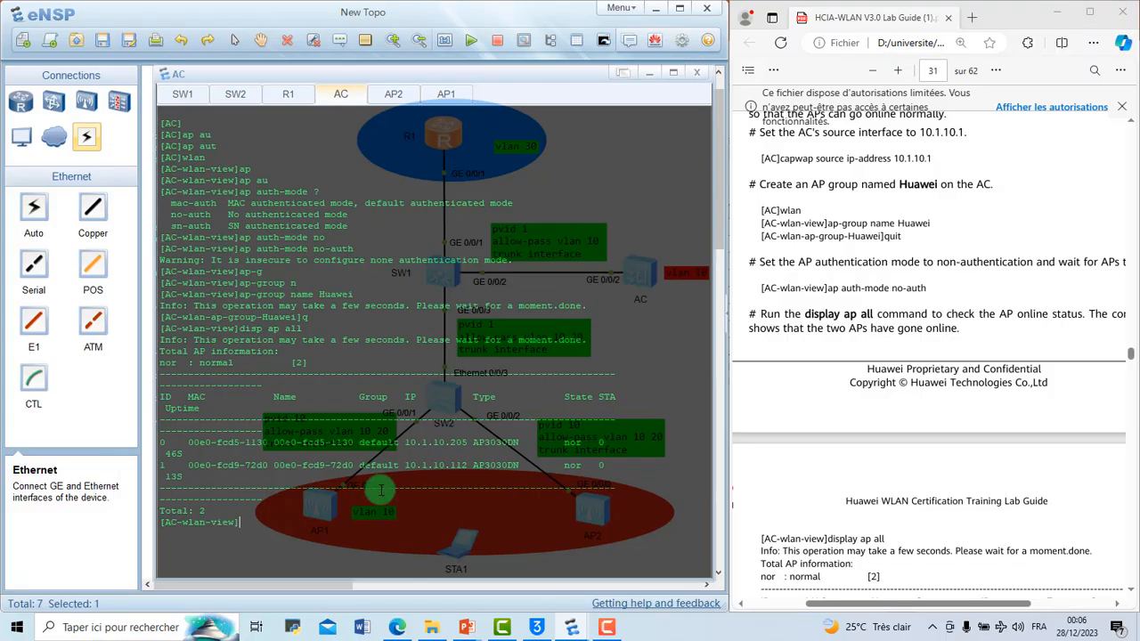
Step: Follow the lab guide's AP naming section and enter the first AP's view on the AC with ap-id 0
{"action": "scroll", "coordinate": [1019, 321], "scroll_direction": "down", "scroll_amount": 3}
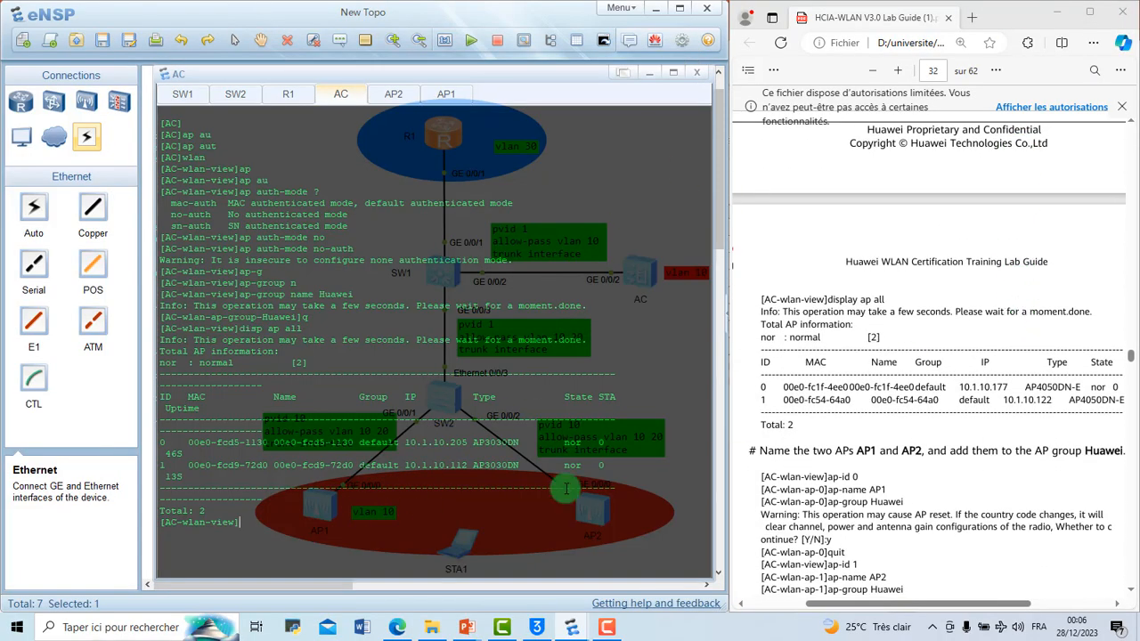
{"action": "scroll", "coordinate": [899, 400], "scroll_direction": "down", "scroll_amount": 5}
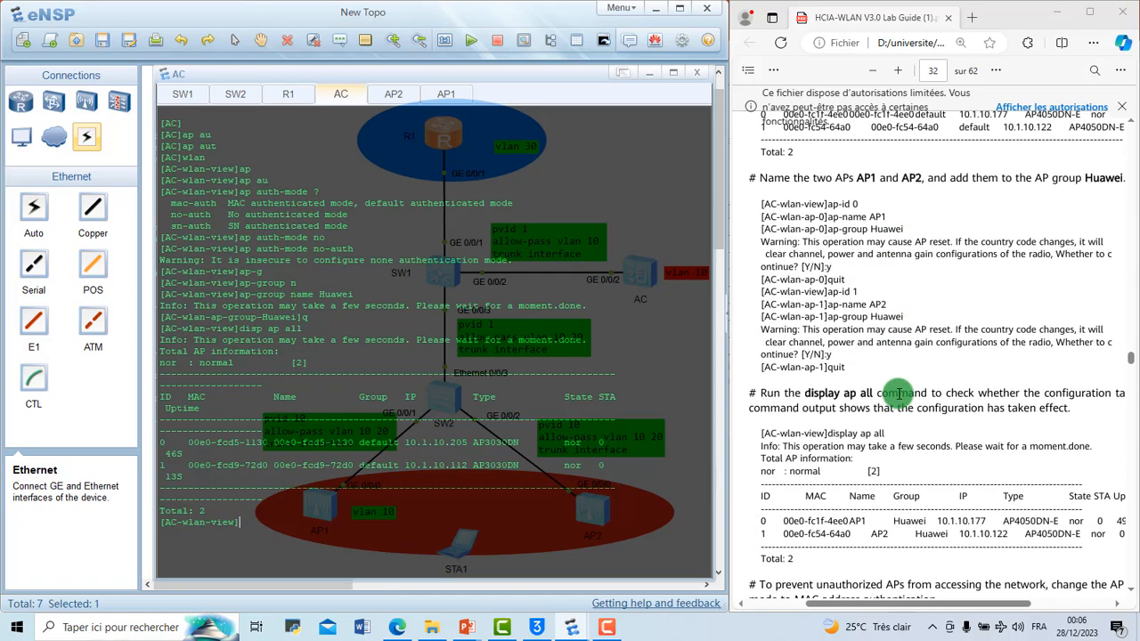
{"action": "scroll", "coordinate": [899, 394], "scroll_direction": "up", "scroll_amount": 1}
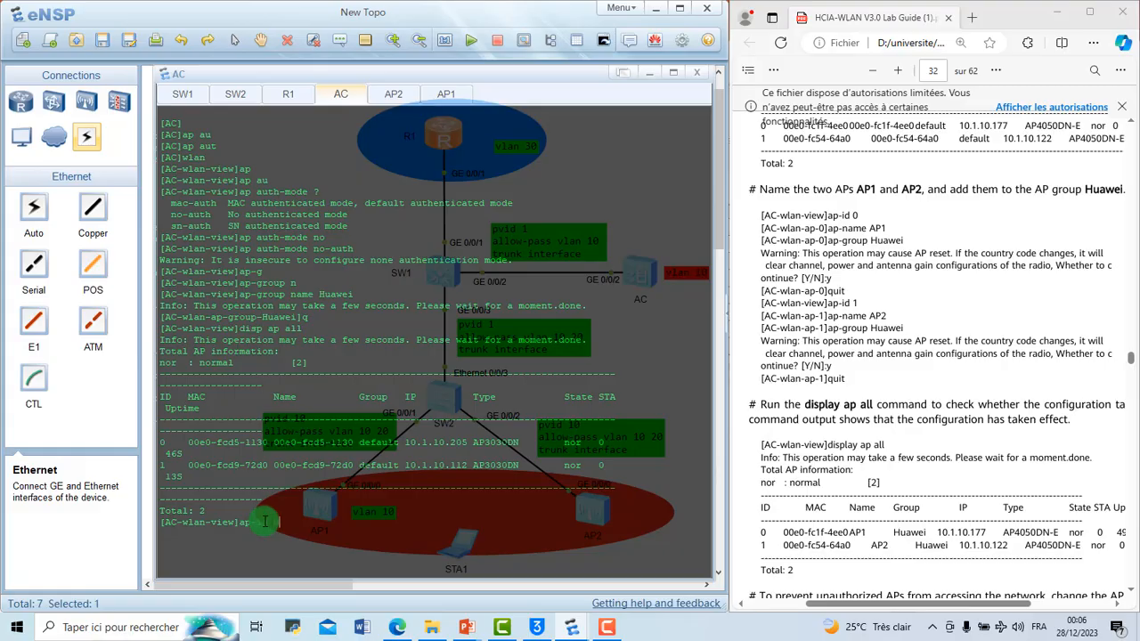
{"action": "key", "text": "Return"}
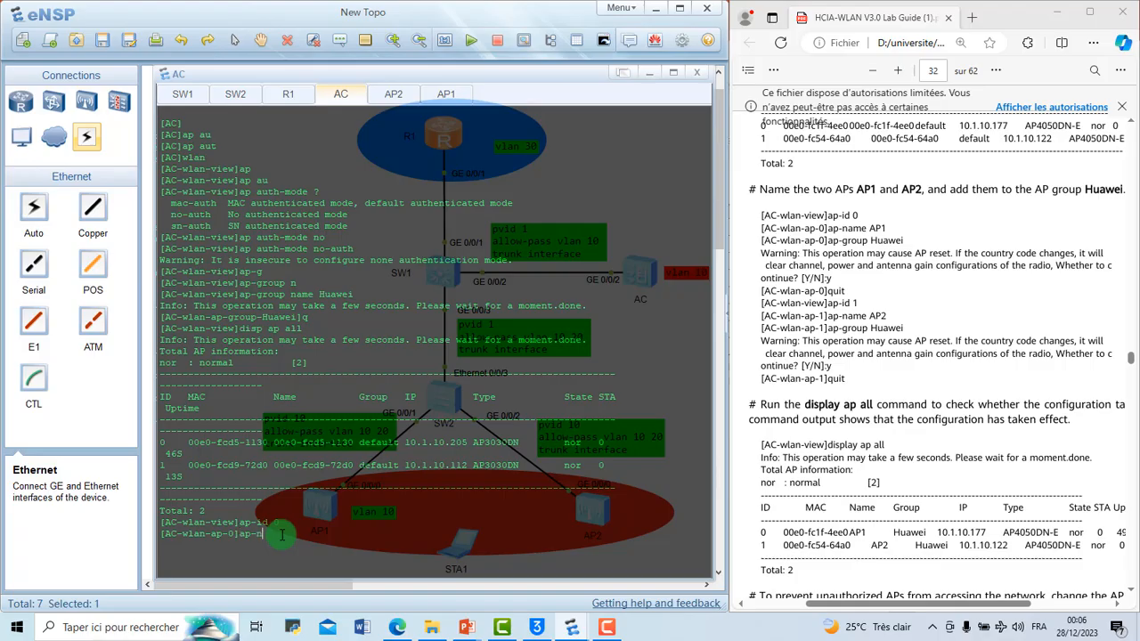
Step: Name AP 0 AP1 with ap-name AP1 and clear the AC console output
{"action": "type", "text": "ap-na"}
{"action": "key", "text": "Tab"}
{"action": "type", "text": "AP1"}
{"action": "key", "text": "Return"}
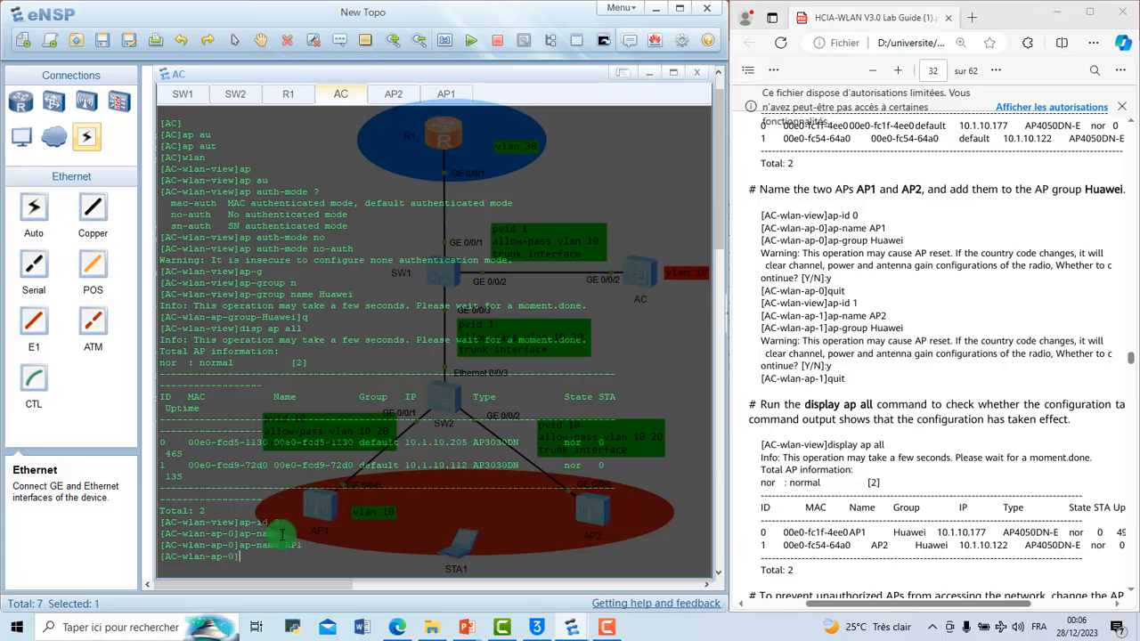
{"action": "right_click", "coordinate": [346, 540]}
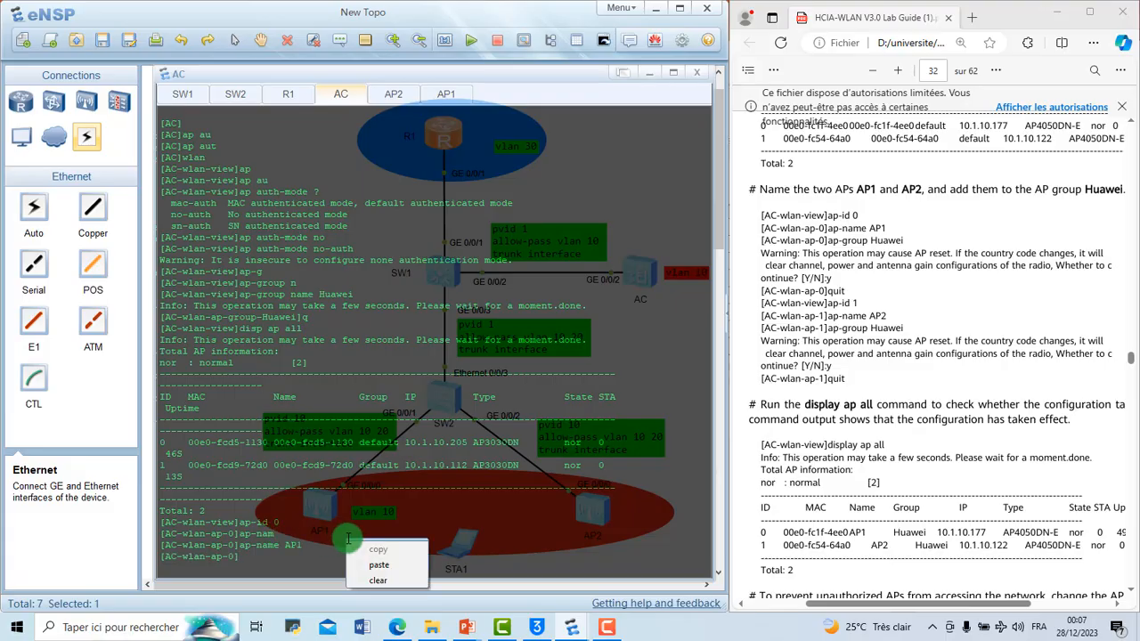
{"action": "left_click", "coordinate": [378, 579]}
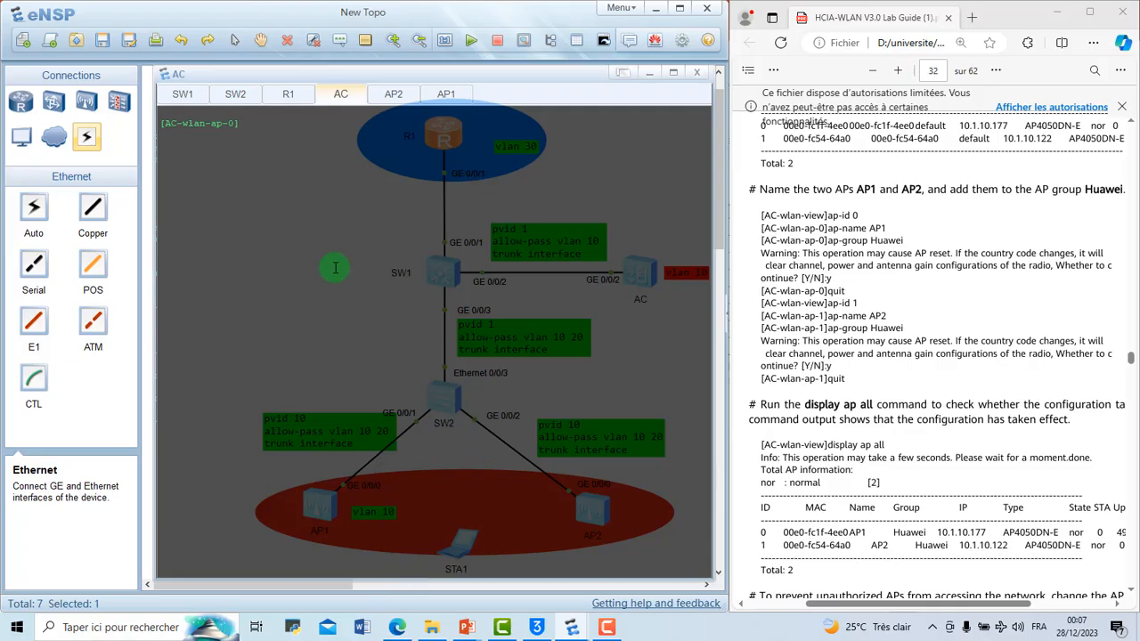
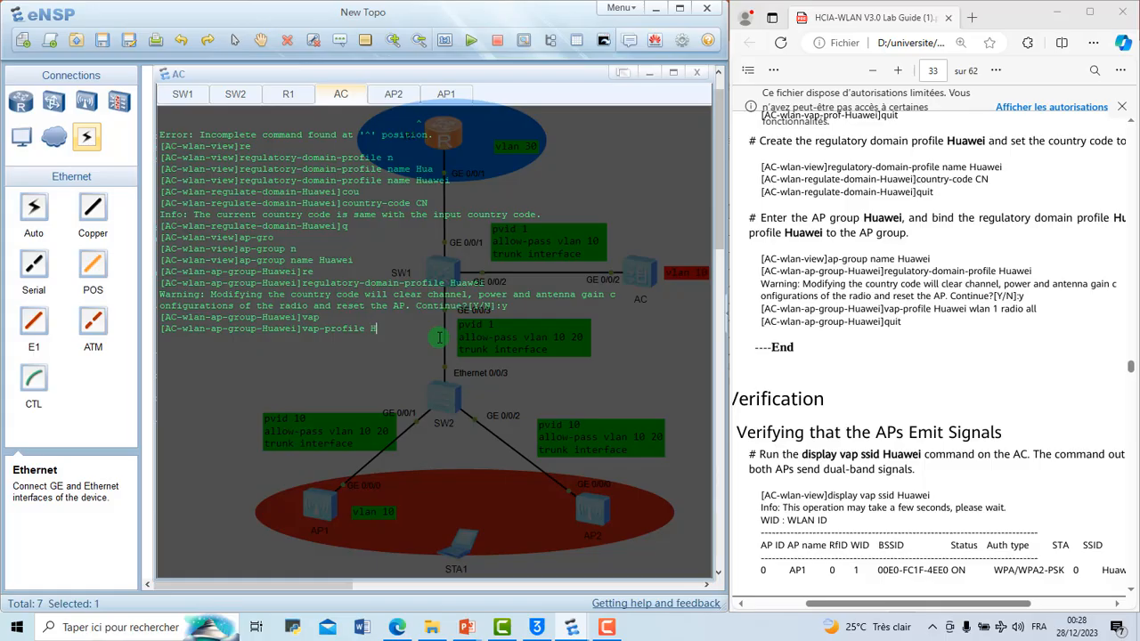
Step: Bind the VAP profile Huawei to the AP group Huawei as wlan 1 on all radios
{"action": "key", "text": "Tab"}
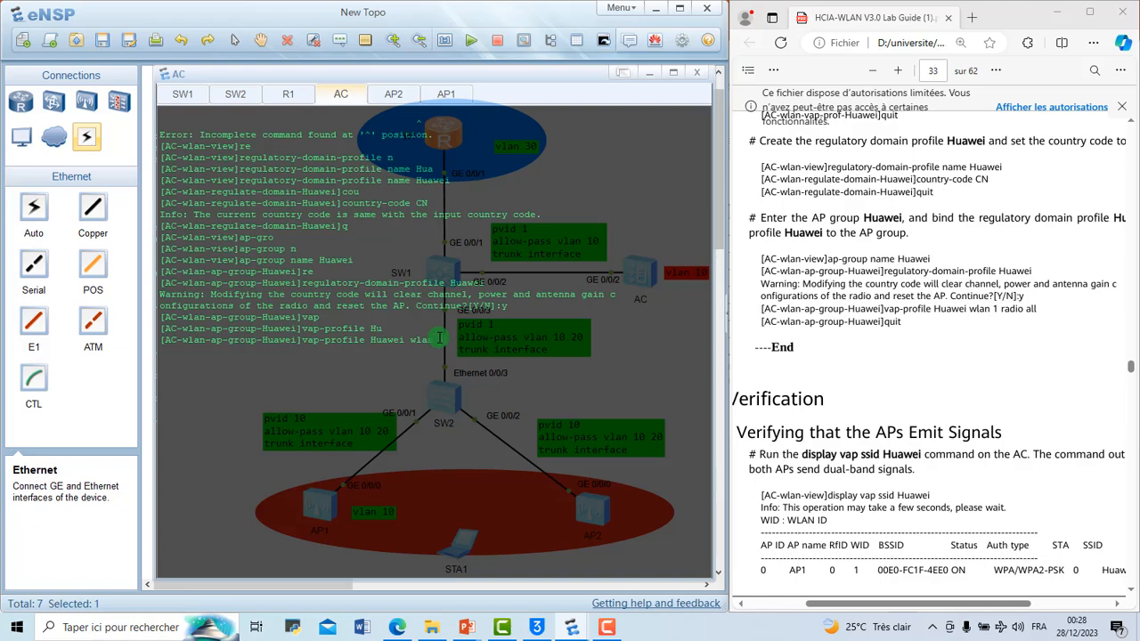
{"action": "type", "text": "n 1"}
{"action": "key", "text": "BackSpace"}
{"action": "type", "text": "1"}
{"action": "type", "text": "1"}
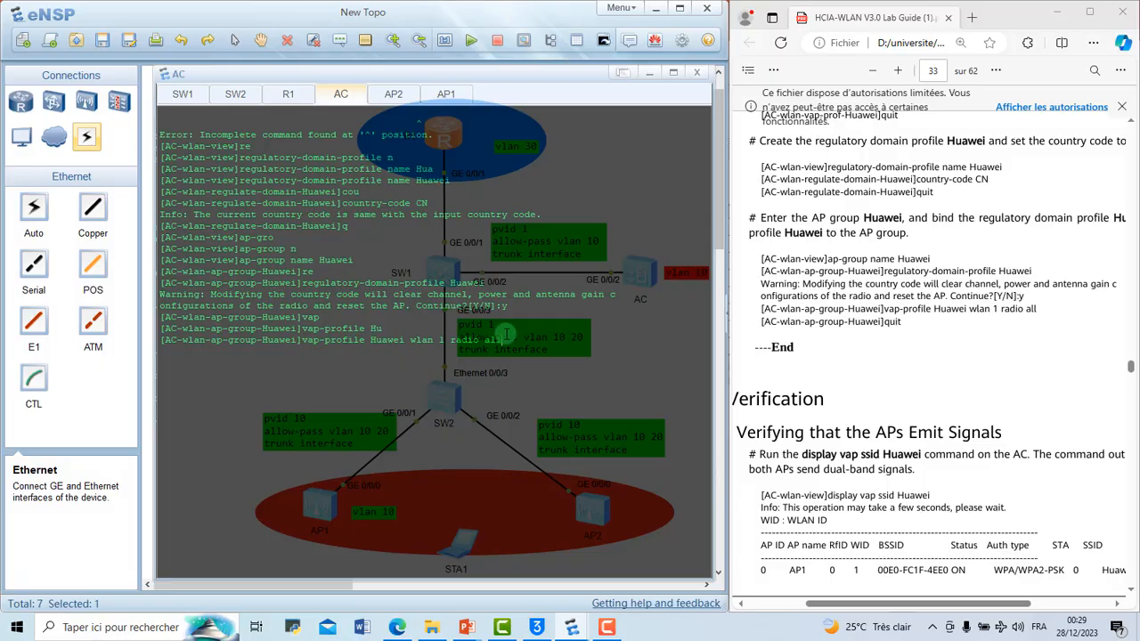
{"action": "key", "text": "Return"}
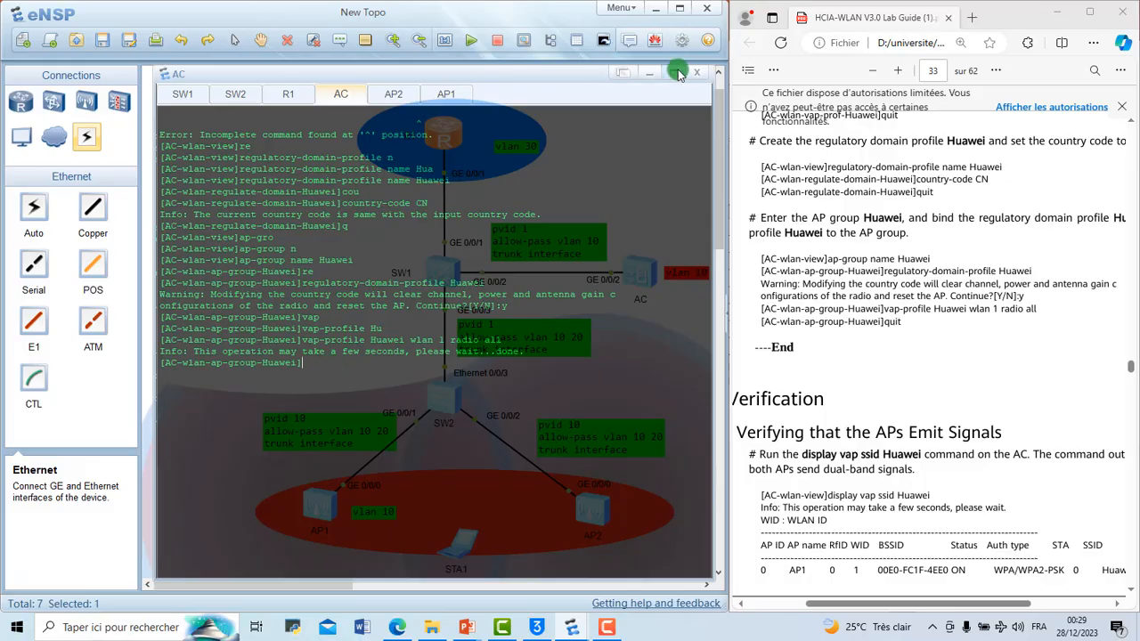
Step: Maximize the eNSP topology to view both AP coverage areas and nudge STA1 slightly lower within their overlap
{"action": "left_click", "coordinate": [680, 10]}
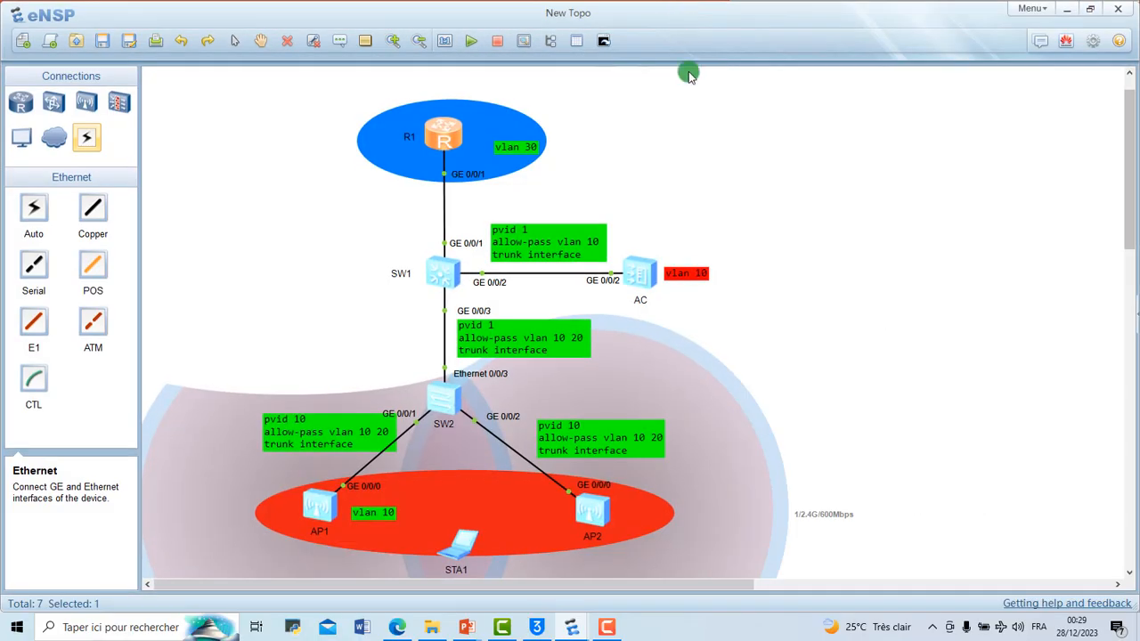
{"action": "scroll", "coordinate": [684, 205], "scroll_direction": "down", "scroll_amount": 1}
{"action": "scroll", "coordinate": [686, 207], "scroll_direction": "down", "scroll_amount": 1}
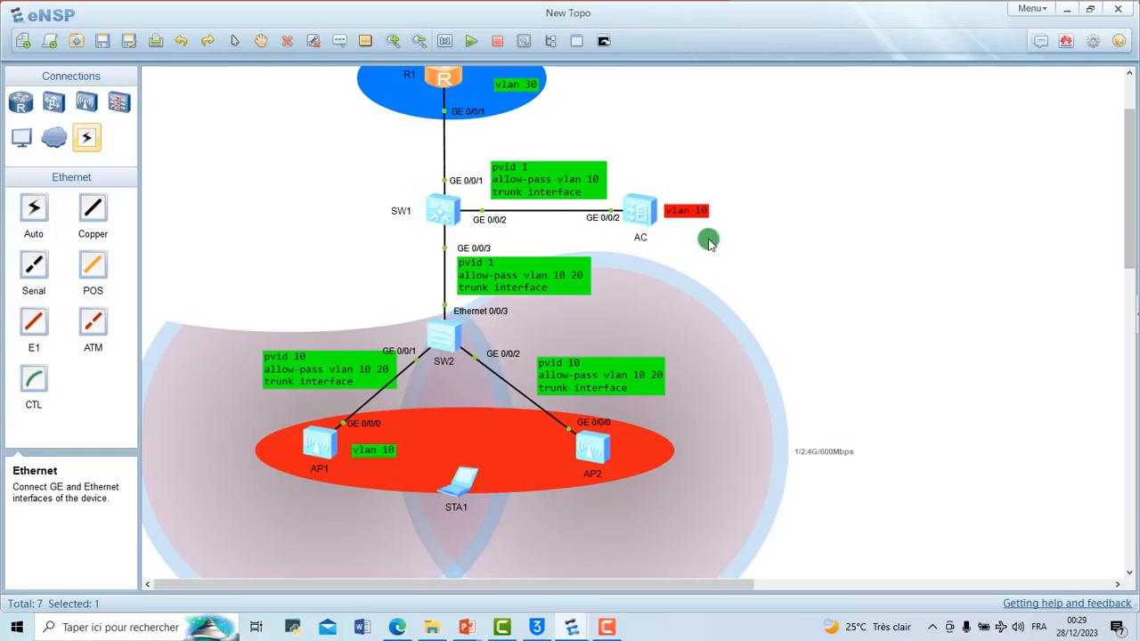
{"action": "left_click", "coordinate": [301, 293]}
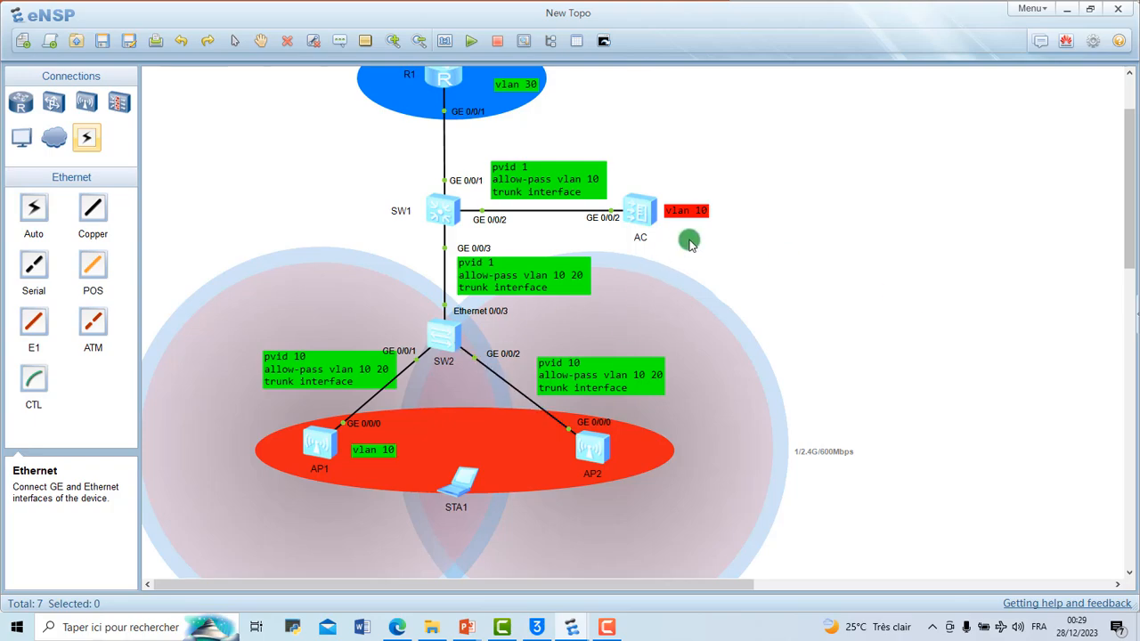
{"action": "scroll", "coordinate": [688, 243], "scroll_direction": "up", "scroll_amount": 3}
{"action": "scroll", "coordinate": [686, 253], "scroll_direction": "down", "scroll_amount": 3}
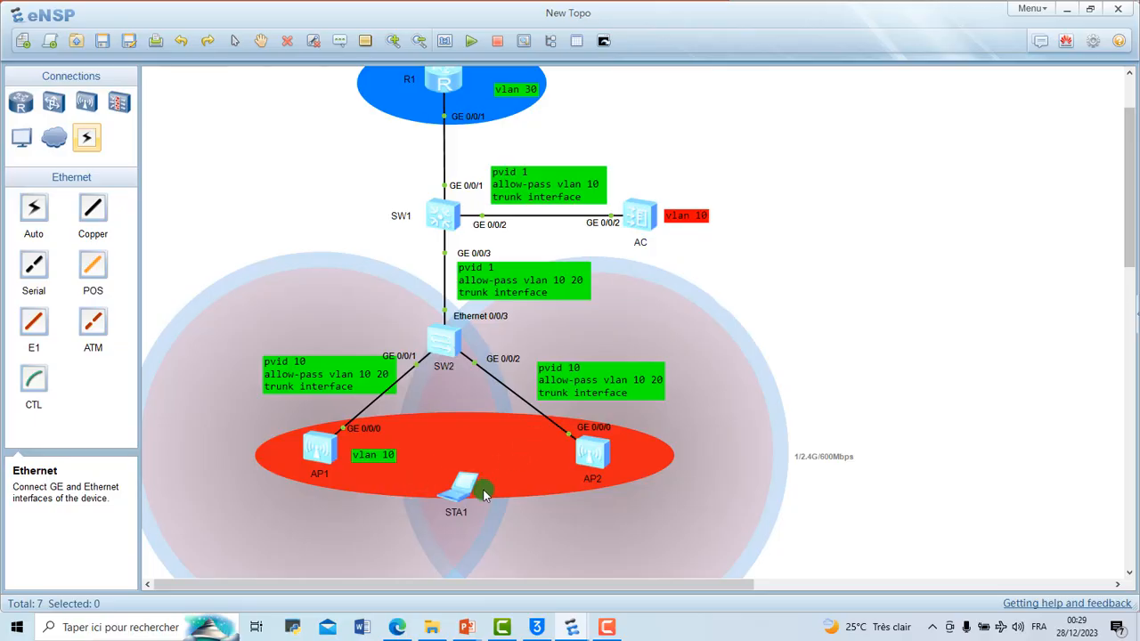
{"action": "mouse_move", "coordinate": [473, 486]}
{"action": "left_mouse_down"}
{"action": "mouse_move", "coordinate": [475, 500]}
{"action": "mouse_move", "coordinate": [485, 489]}
{"action": "left_mouse_up"}
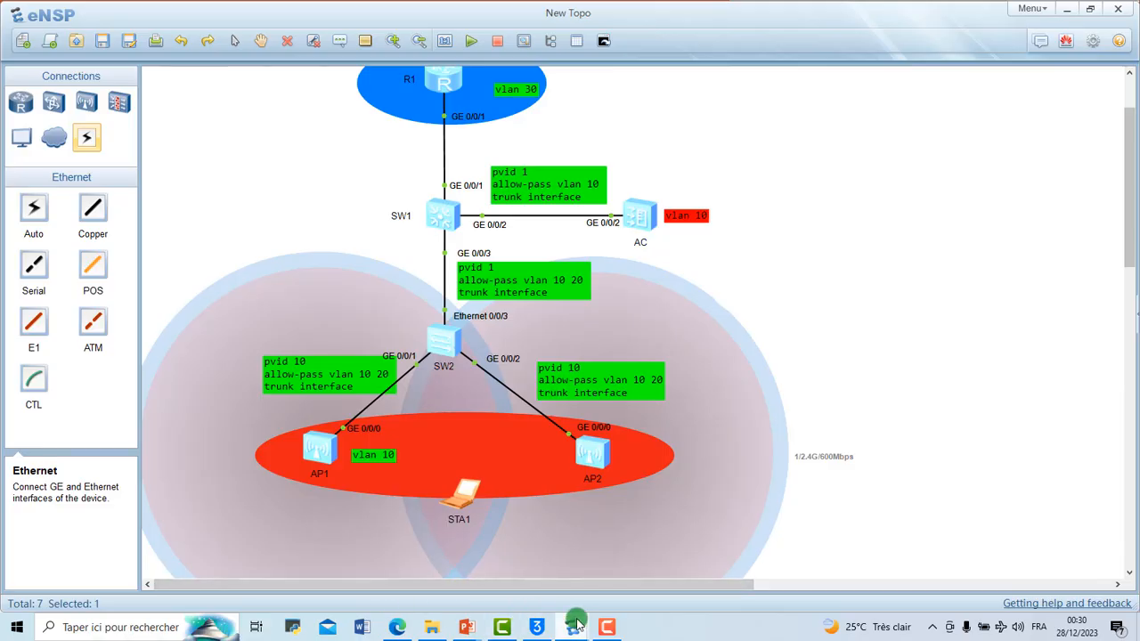
Step: Bring back the AC console and the lab guide, and read the section on verifying that the APs emit signals
{"action": "mouse_move", "coordinate": [572, 626]}
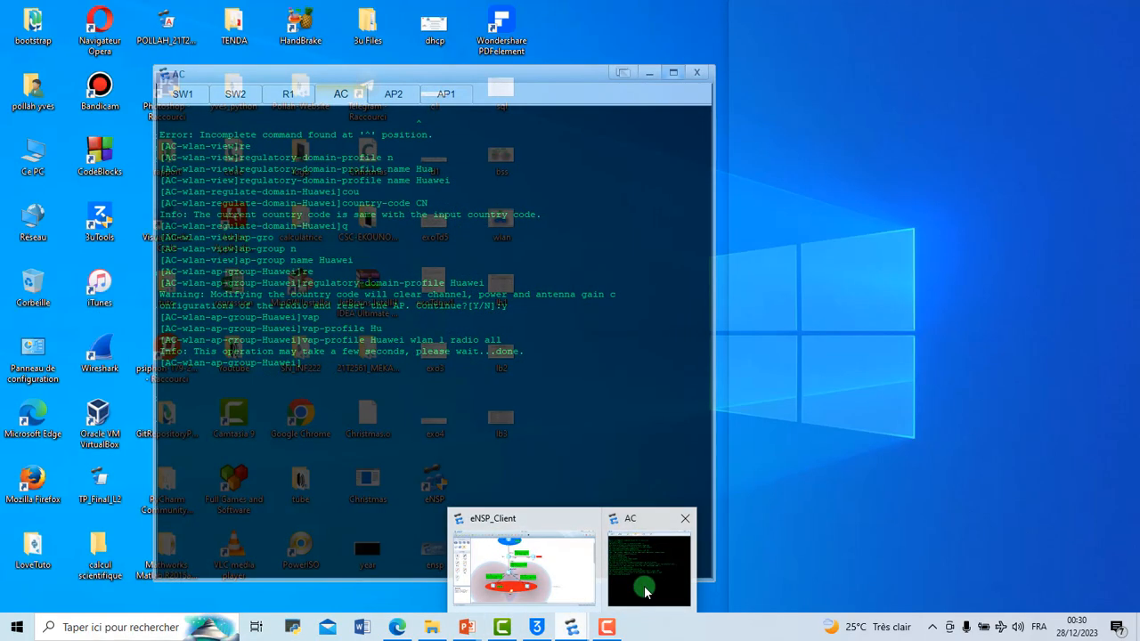
{"action": "left_click", "coordinate": [646, 590]}
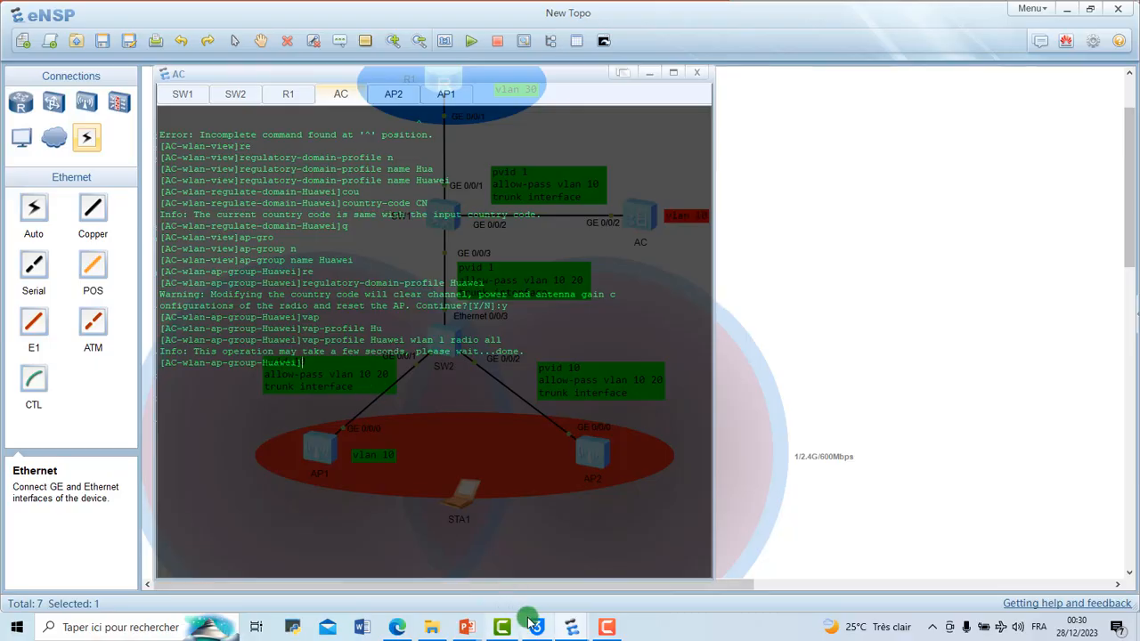
{"action": "left_click", "coordinate": [398, 626]}
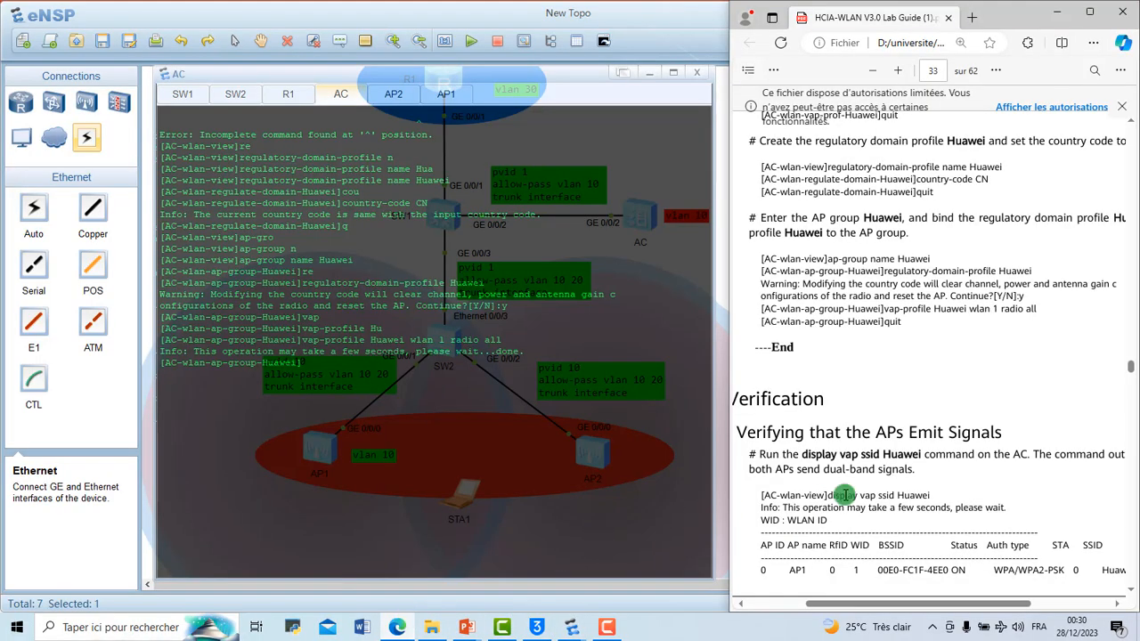
{"action": "scroll", "coordinate": [845, 495], "scroll_direction": "down", "scroll_amount": 1}
{"action": "scroll", "coordinate": [844, 495], "scroll_direction": "up", "scroll_amount": 3}
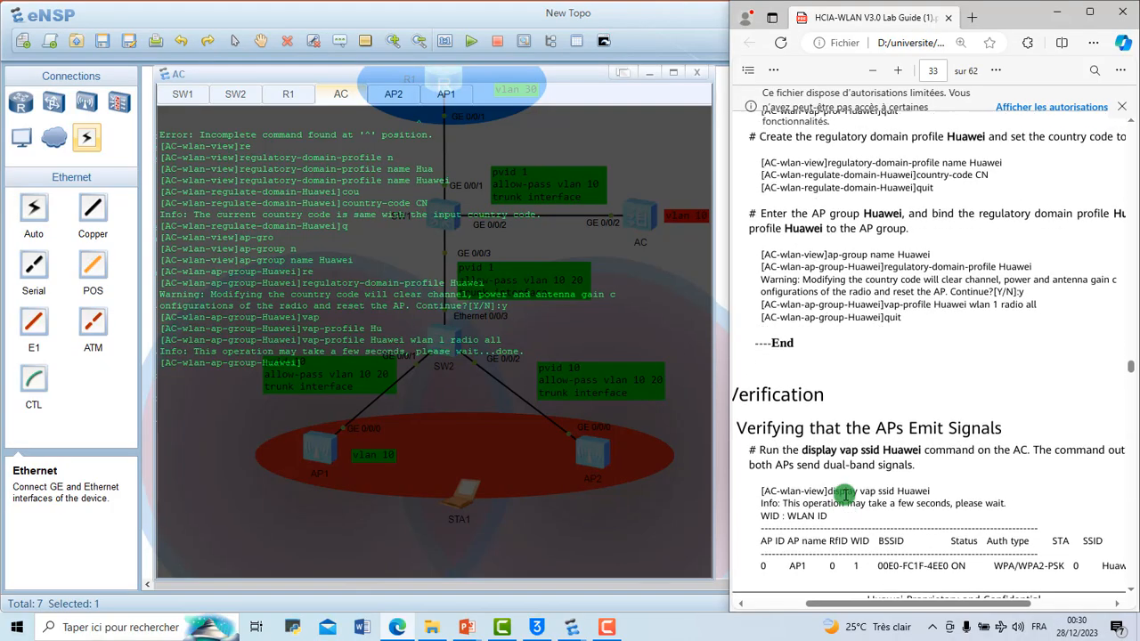
{"action": "scroll", "coordinate": [845, 495], "scroll_direction": "up", "scroll_amount": 1}
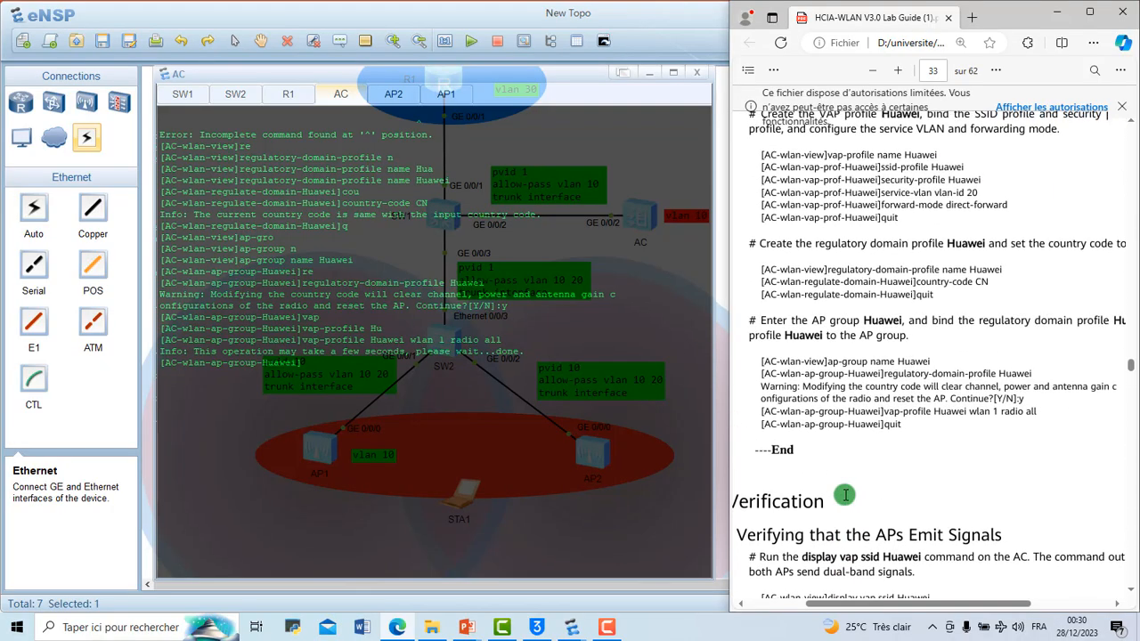
{"action": "scroll", "coordinate": [845, 495], "scroll_direction": "down", "scroll_amount": 1}
{"action": "scroll", "coordinate": [845, 495], "scroll_direction": "down", "scroll_amount": 5}
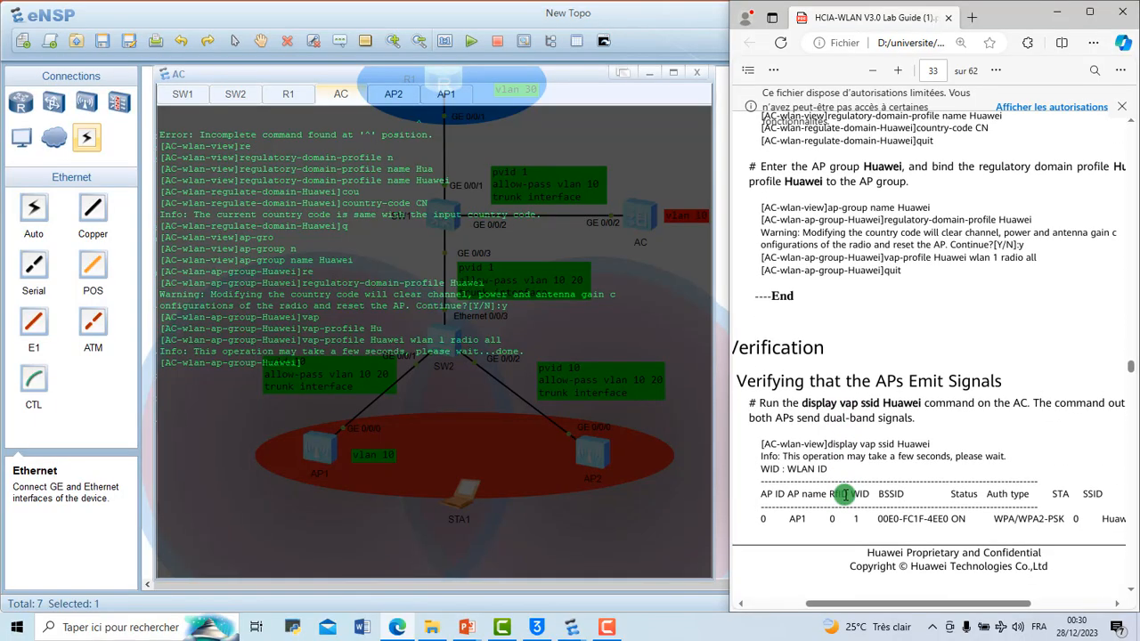
{"action": "scroll", "coordinate": [844, 496], "scroll_direction": "down", "scroll_amount": 2}
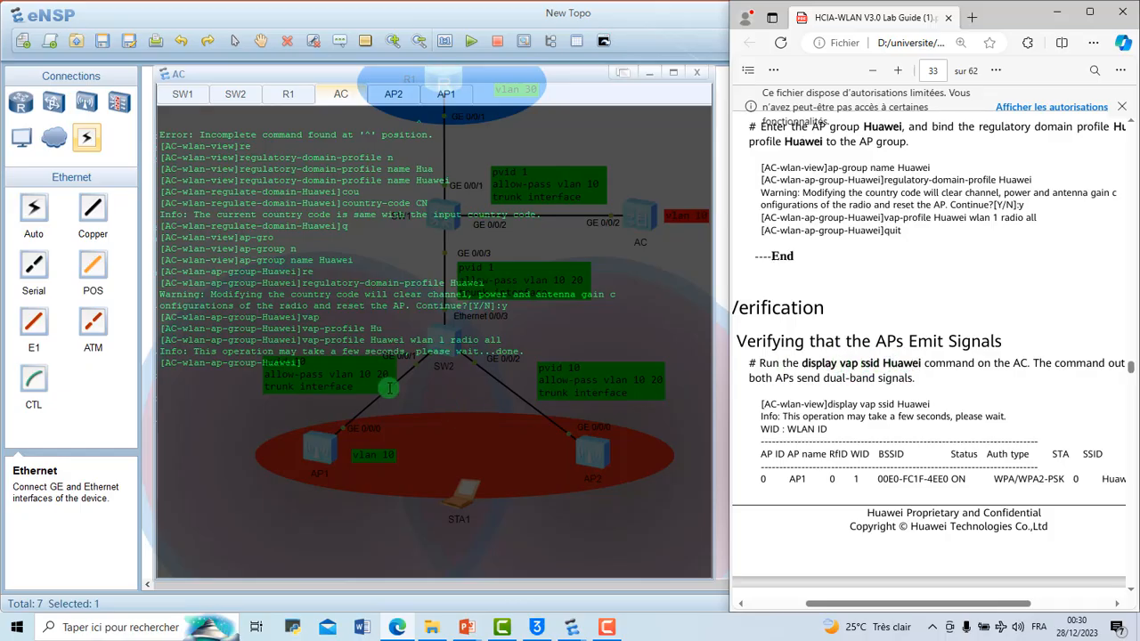
Step: Leave the AP group view on the AC and display the VAPs that broadcast the configured SSID
{"action": "left_click", "coordinate": [339, 380]}
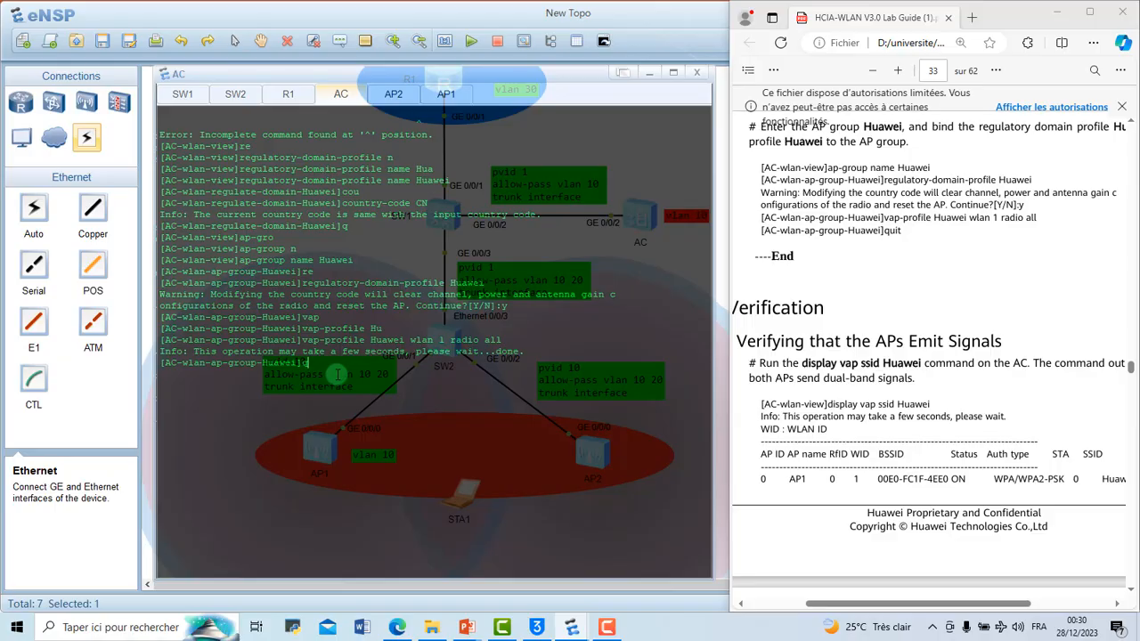
{"action": "key", "text": "Return"}
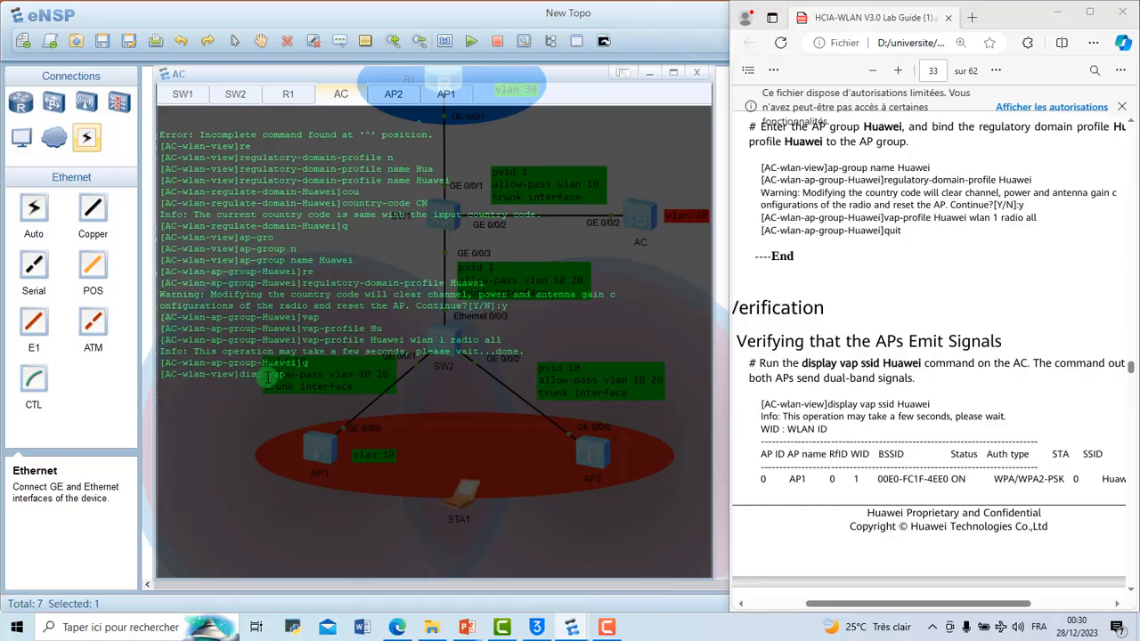
{"action": "type", "text": "p vap ssid y"}
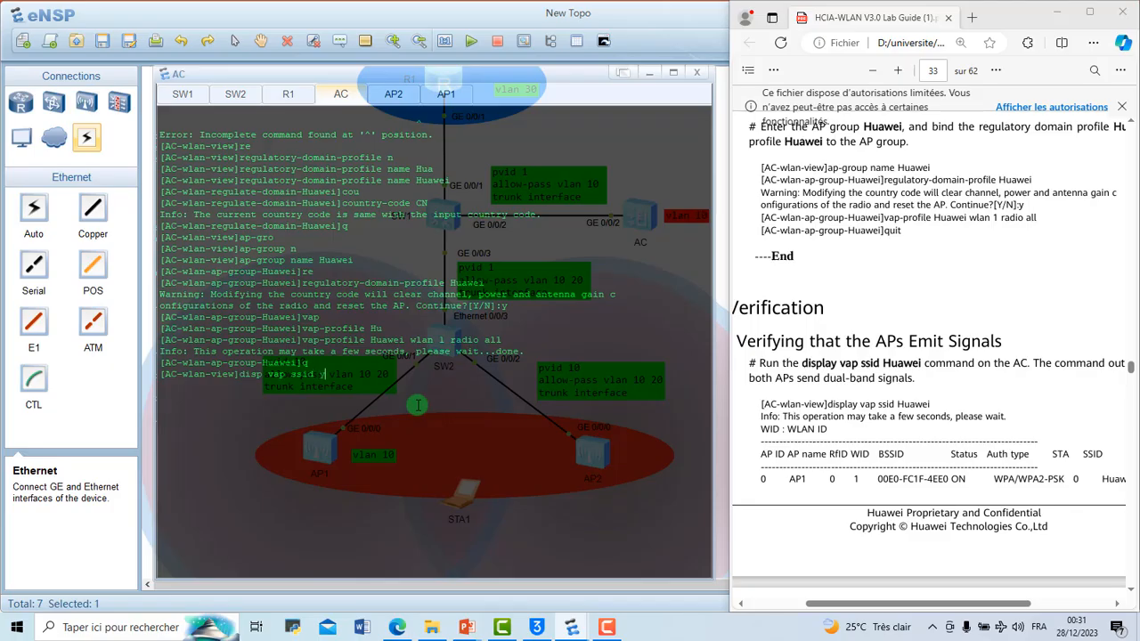
{"action": "type", "text": "ves"}
{"action": "key", "text": "Return"}
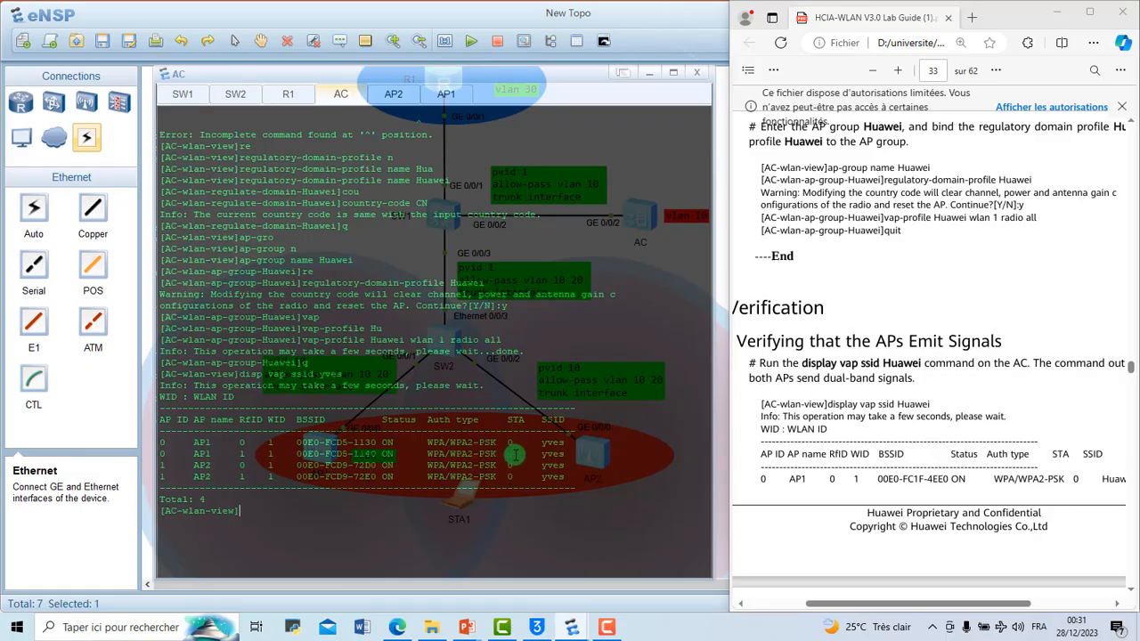
Step: View the AC console's VAP list enlarged, and return to the maximized eNSP topology
{"action": "left_click", "coordinate": [671, 73]}
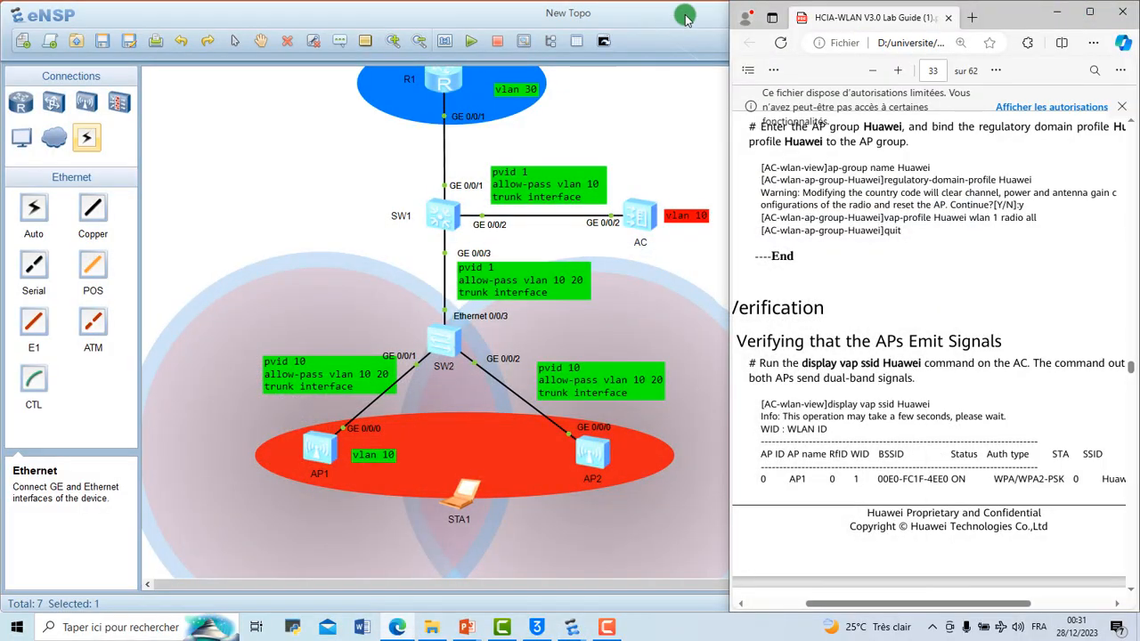
{"action": "left_click", "coordinate": [682, 12]}
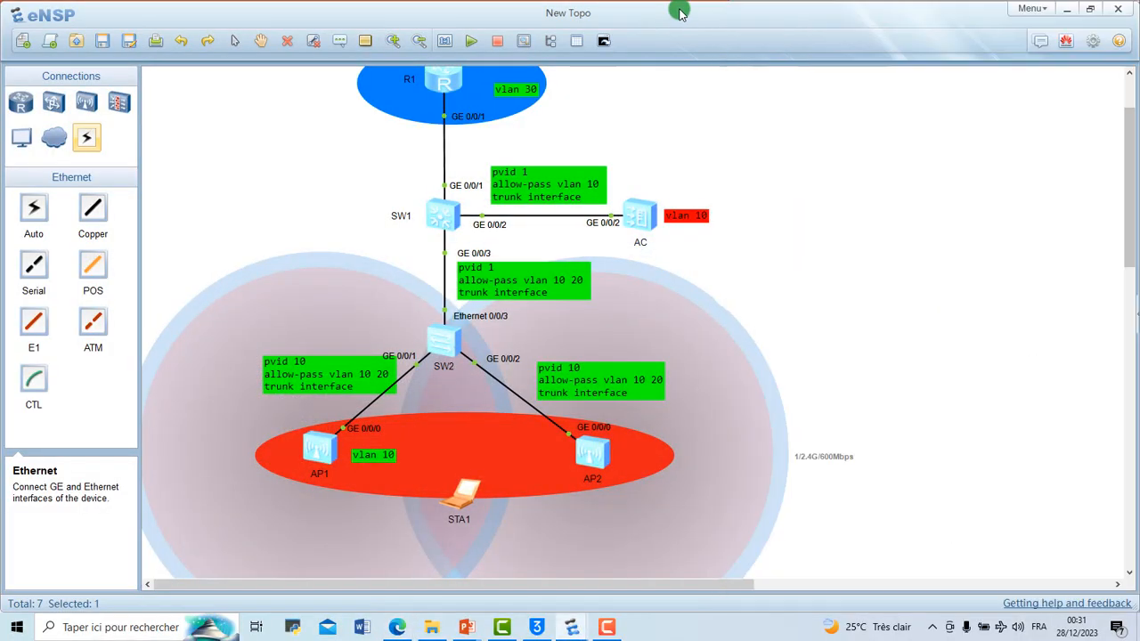
{"action": "mouse_move", "coordinate": [568, 625]}
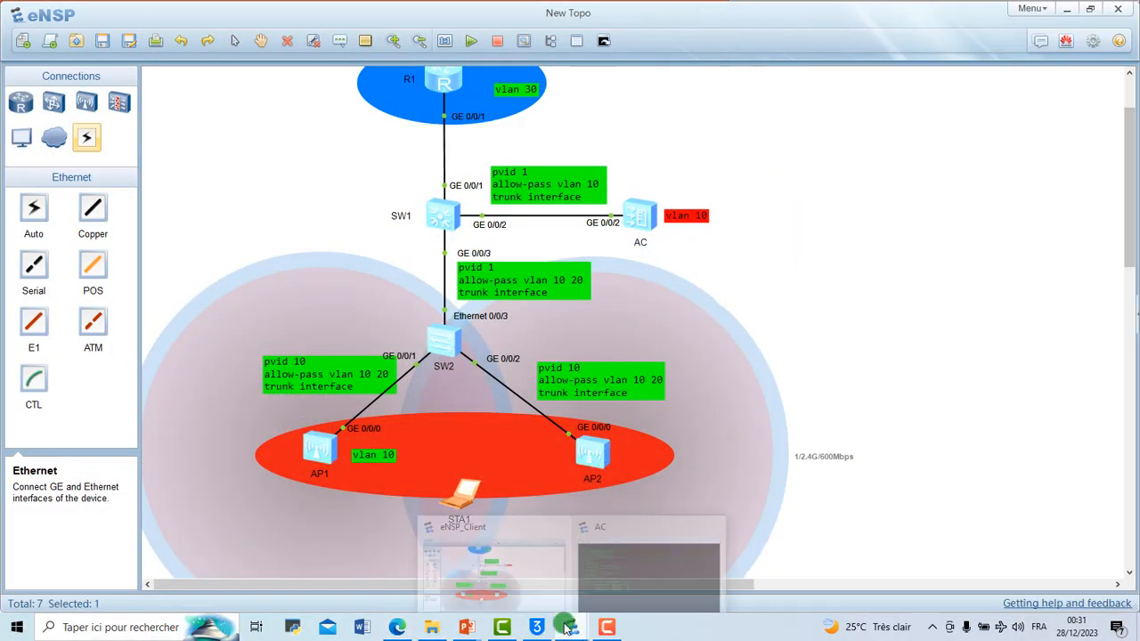
{"action": "left_click", "coordinate": [610, 561]}
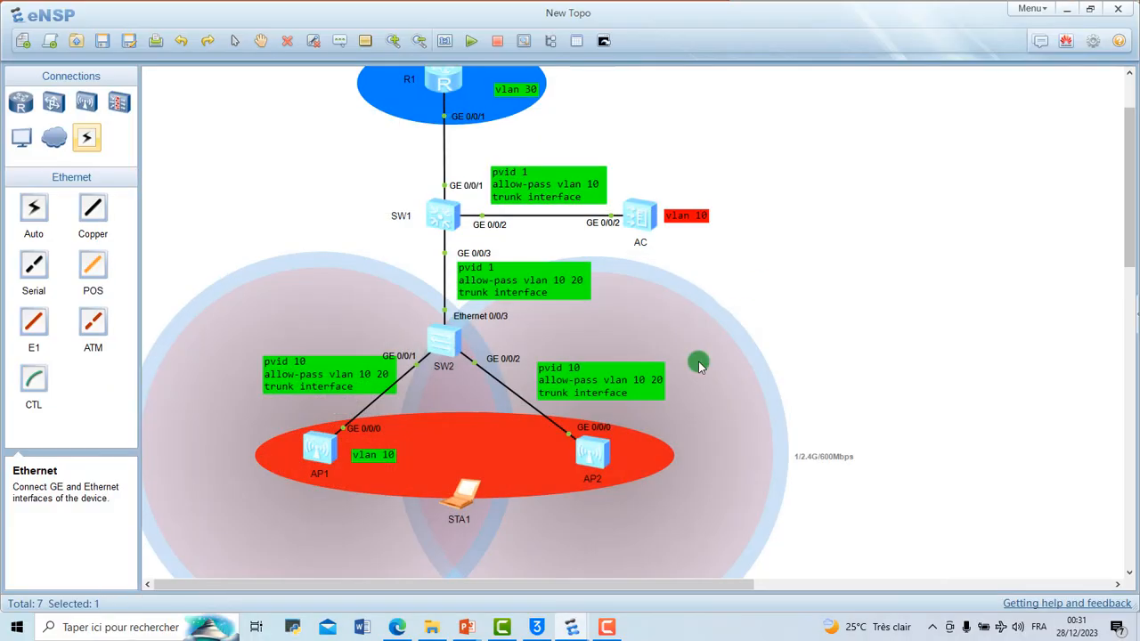
Step: Connect STA1 to the first VAP in its list, on channel 1, by entering the Wi-Fi password, and minimize its window
{"action": "double_click", "coordinate": [466, 496]}
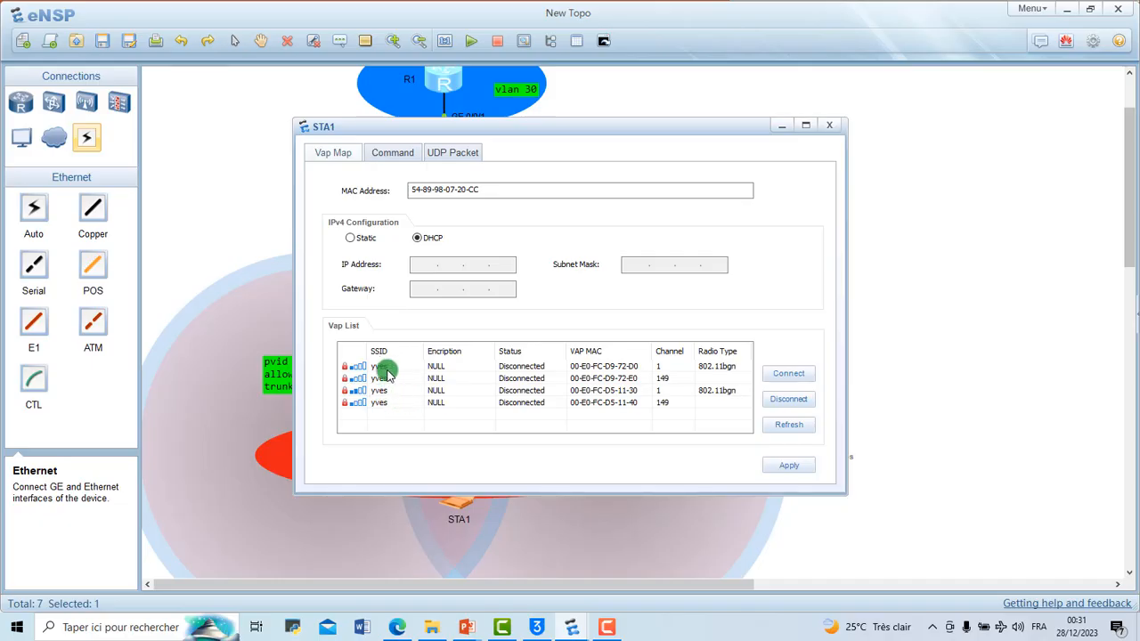
{"action": "left_click", "coordinate": [512, 367]}
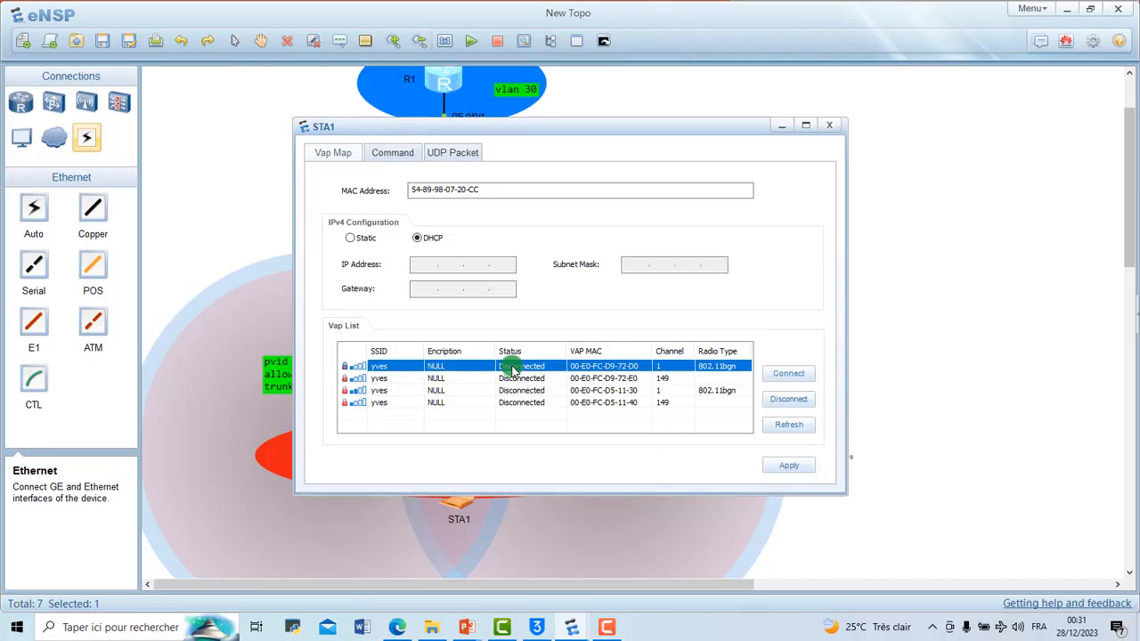
{"action": "double_click", "coordinate": [512, 366]}
{"action": "left_click", "coordinate": [526, 308]}
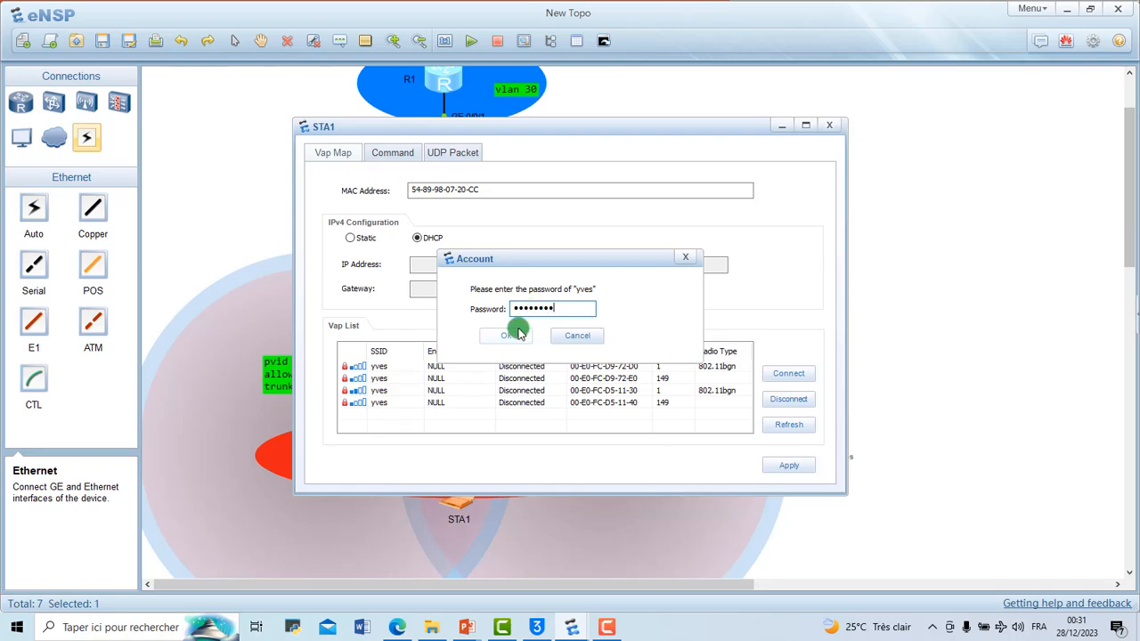
{"action": "left_click", "coordinate": [519, 334]}
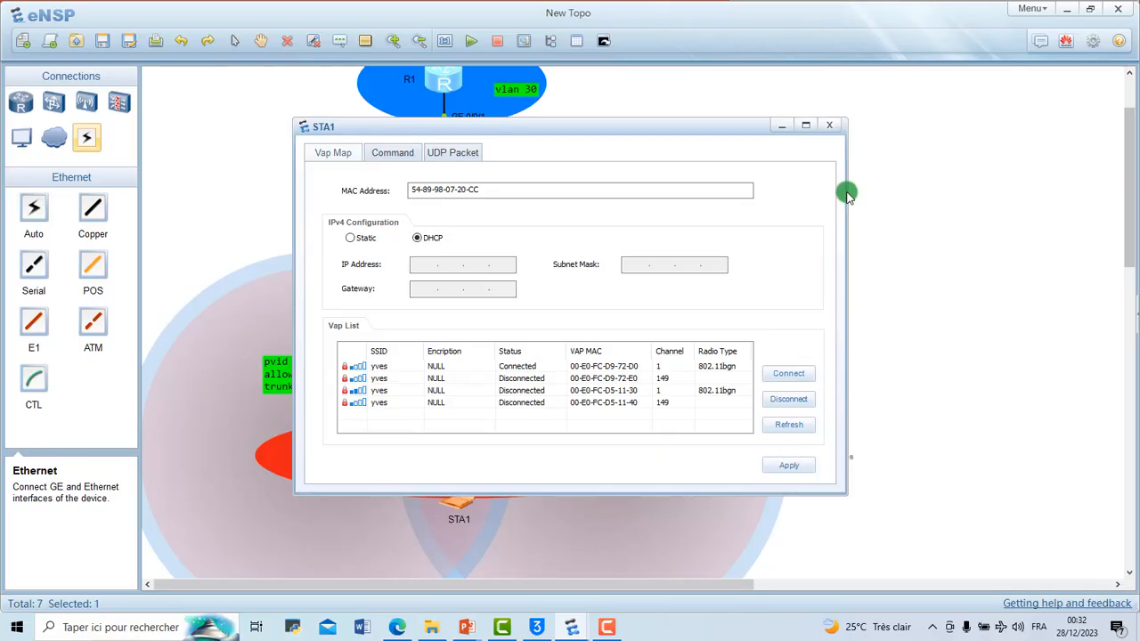
{"action": "left_click", "coordinate": [781, 127]}
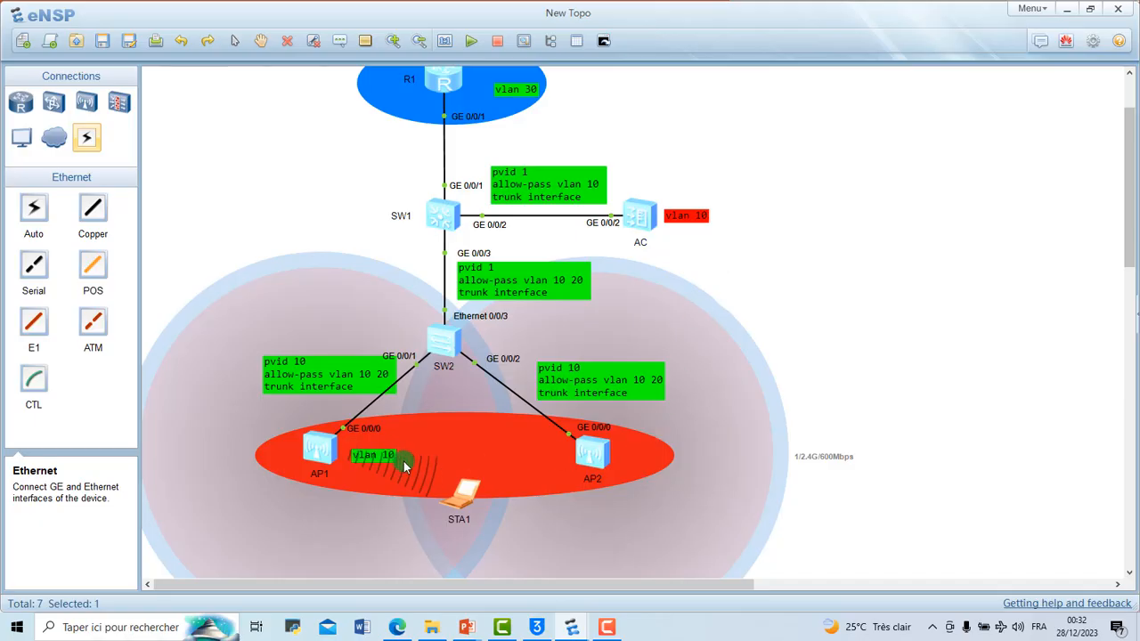
Step: Move STA1 below the red ellipse and shift AP1's vlan 10 label up, clear of the signal waves
{"action": "left_click_drag", "start_coordinate": [460, 493], "coordinate": [446, 526]}
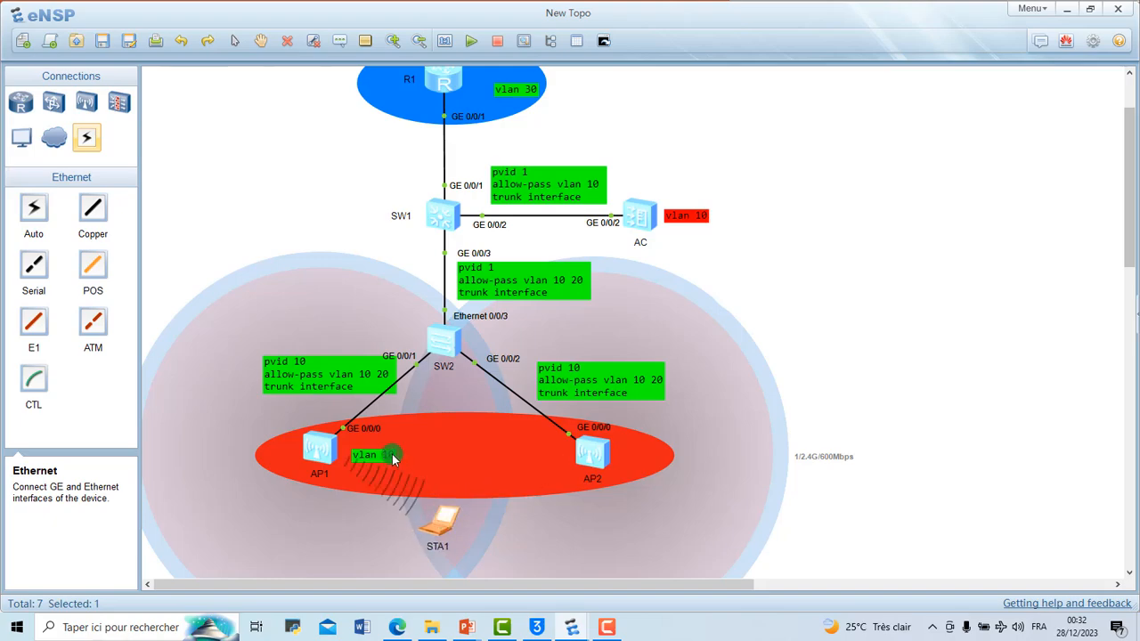
{"action": "left_click_drag", "start_coordinate": [393, 457], "coordinate": [411, 445]}
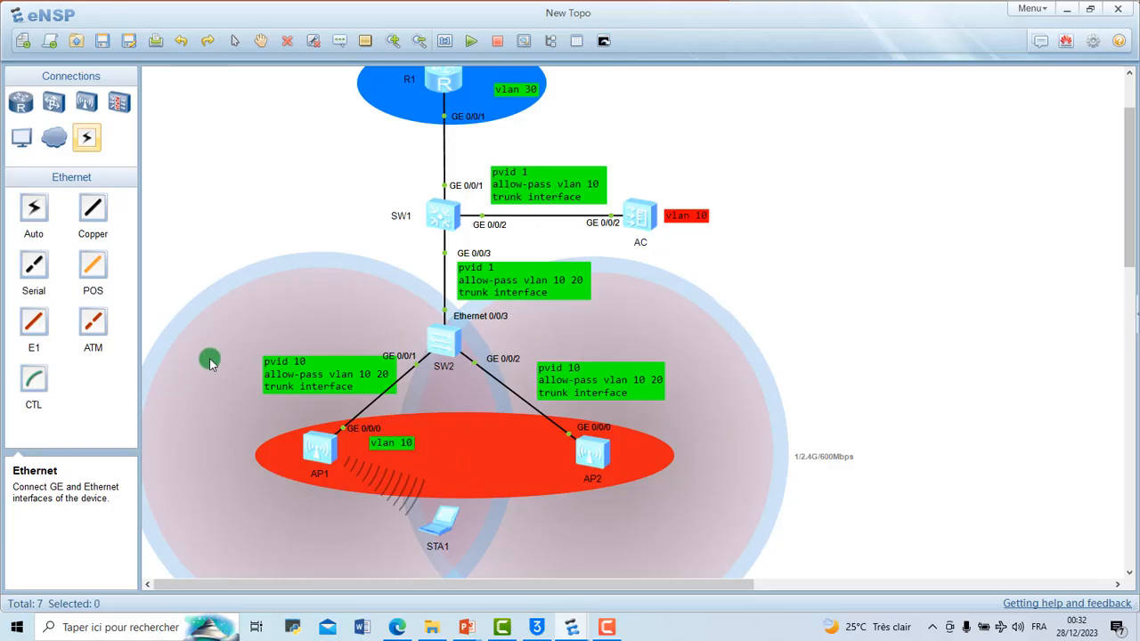
Step: Add a Cellphone to the topology between STA1 and AP2, inside the AP coverage area, and start it
{"action": "left_click", "coordinate": [22, 138]}
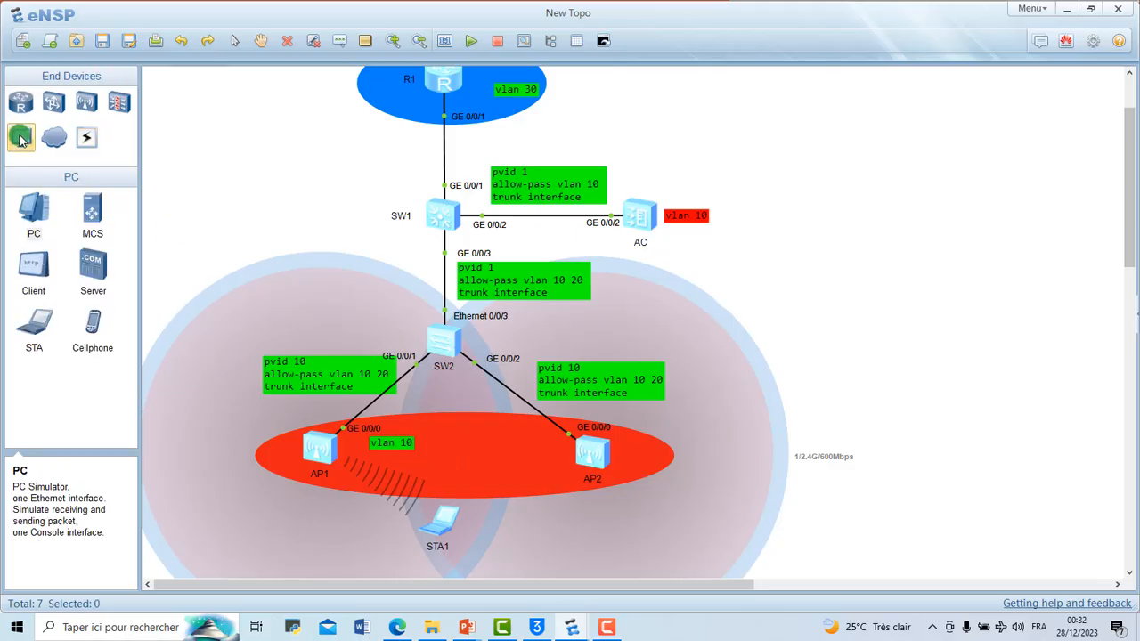
{"action": "left_click", "coordinate": [118, 329]}
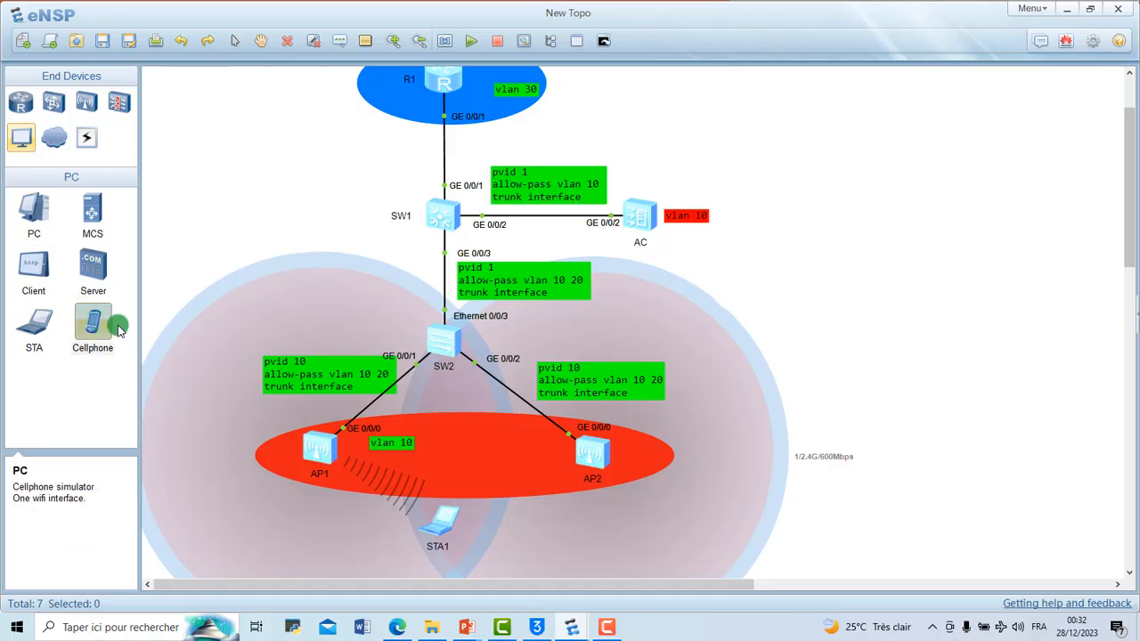
{"action": "left_click", "coordinate": [530, 491]}
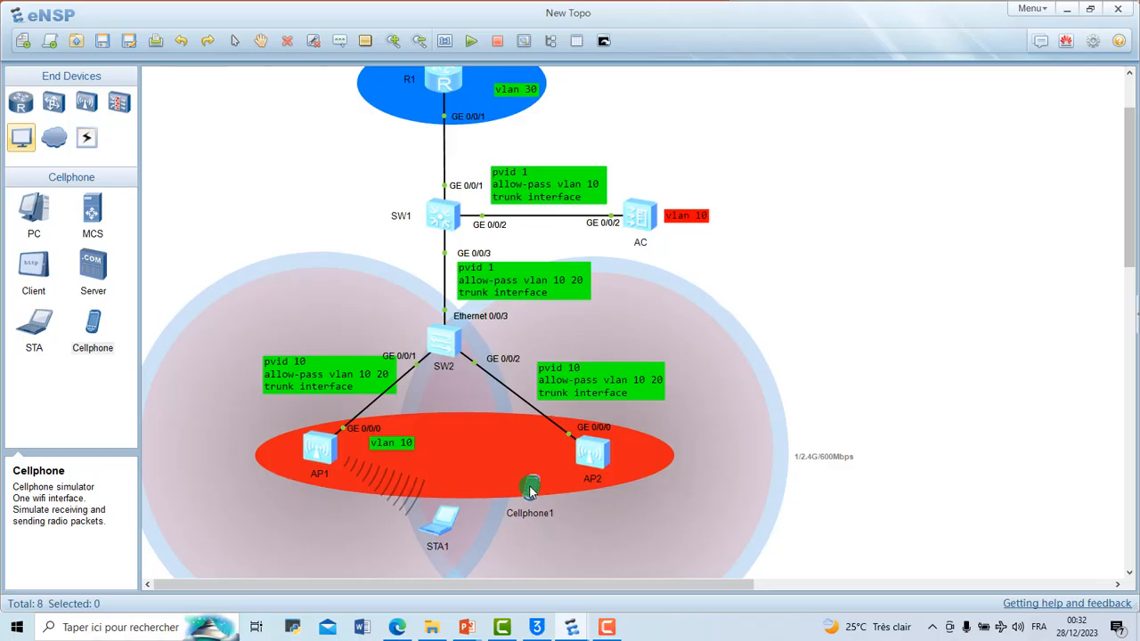
{"action": "right_click", "coordinate": [529, 490]}
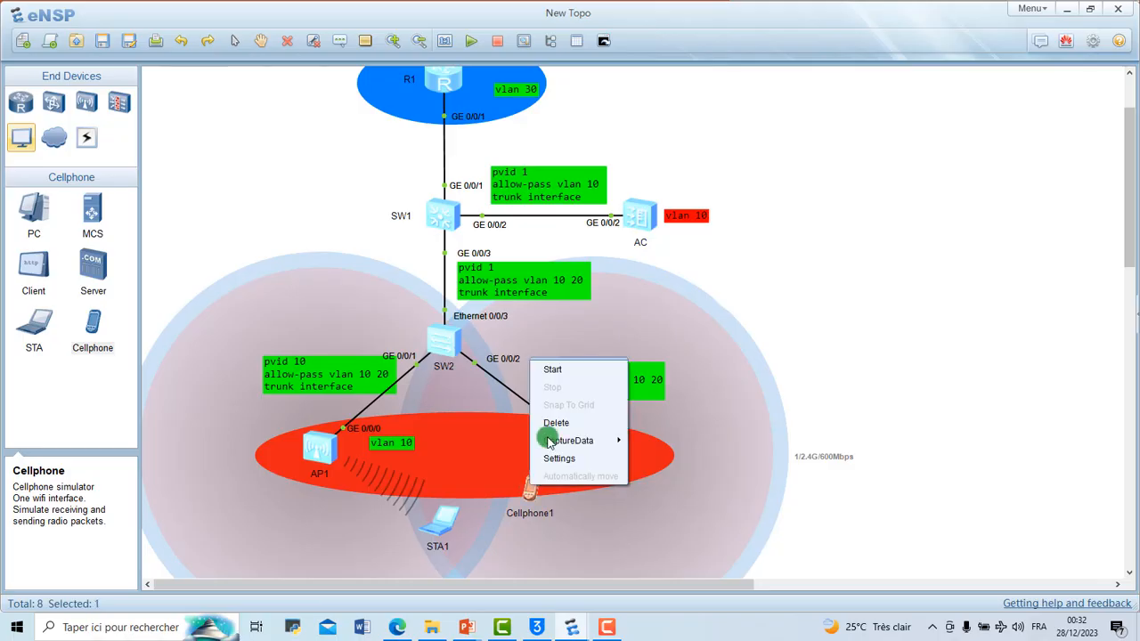
{"action": "left_click", "coordinate": [575, 374]}
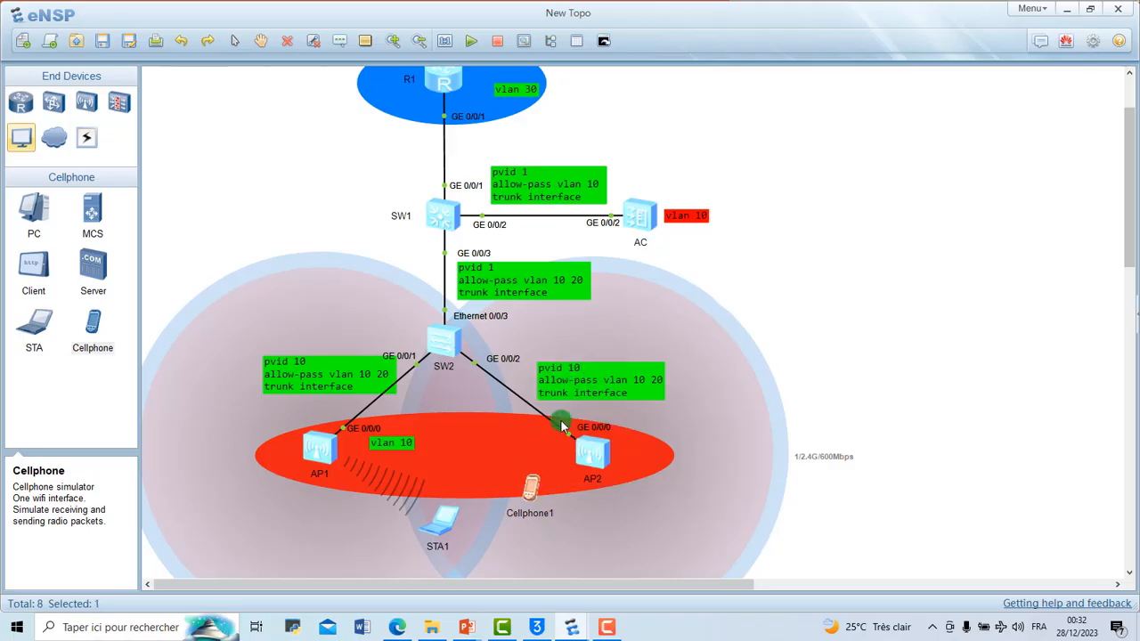
Step: Connect Cellphone1 to the channel 149 VAP by entering the Wi-Fi password, close its settings, and shift the phone slightly down and away from AP2
{"action": "double_click", "coordinate": [529, 497]}
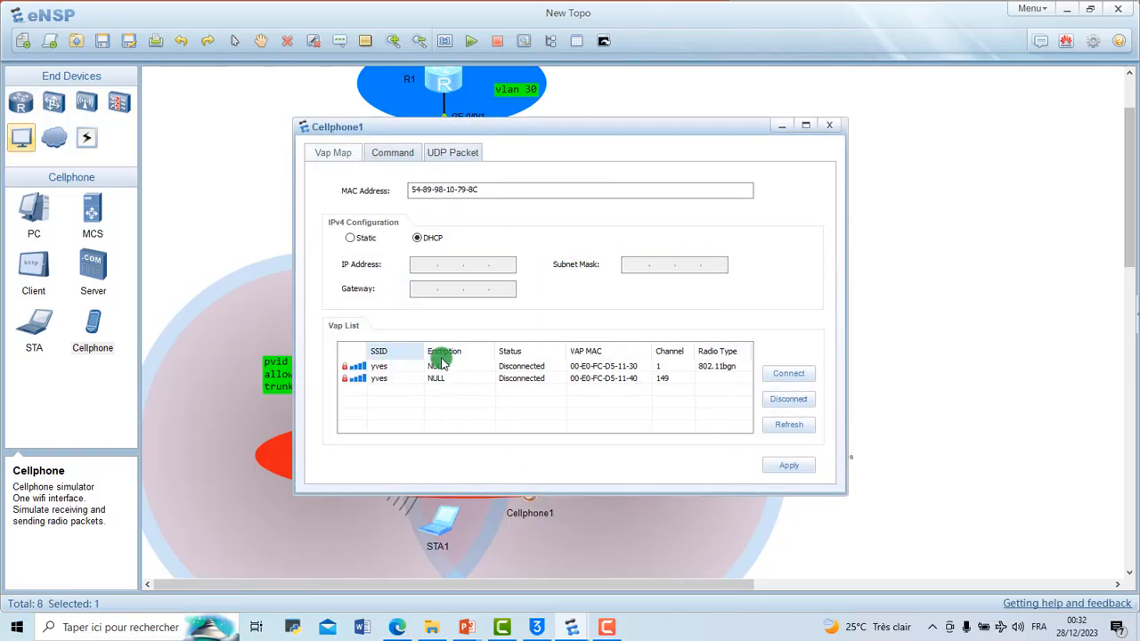
{"action": "left_click", "coordinate": [552, 380]}
{"action": "left_click", "coordinate": [788, 374]}
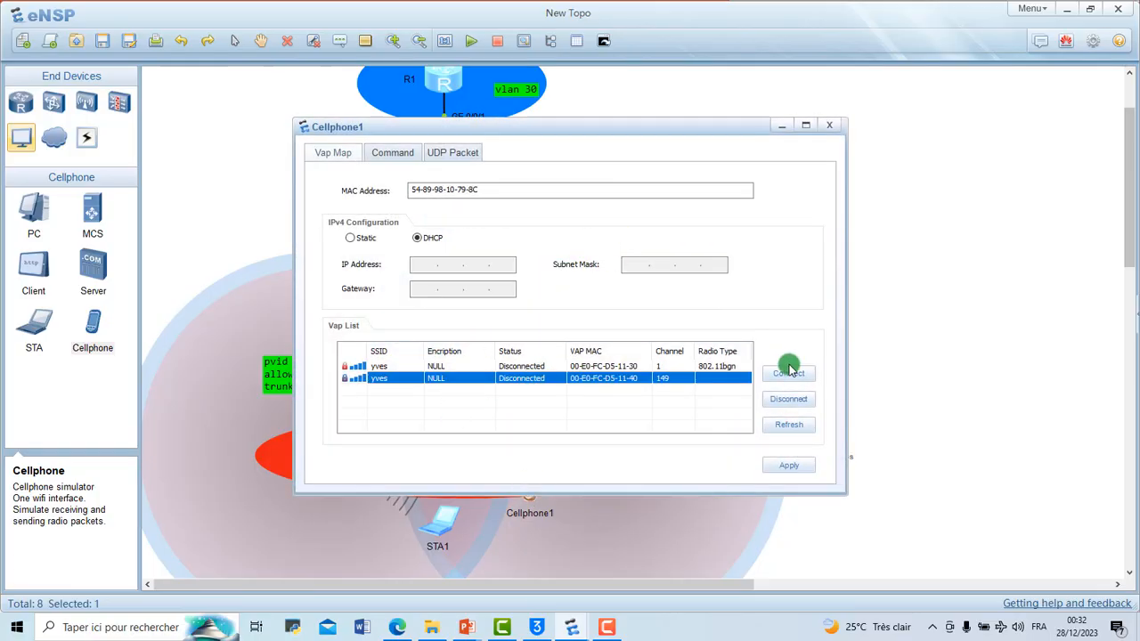
{"action": "left_click", "coordinate": [542, 309]}
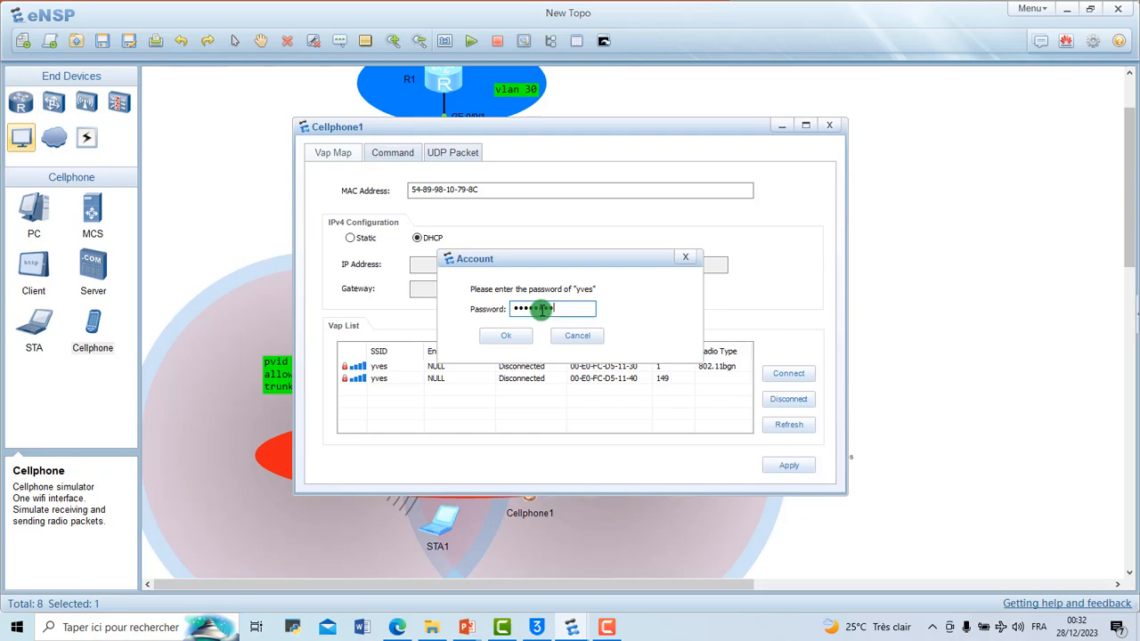
{"action": "left_click", "coordinate": [504, 334]}
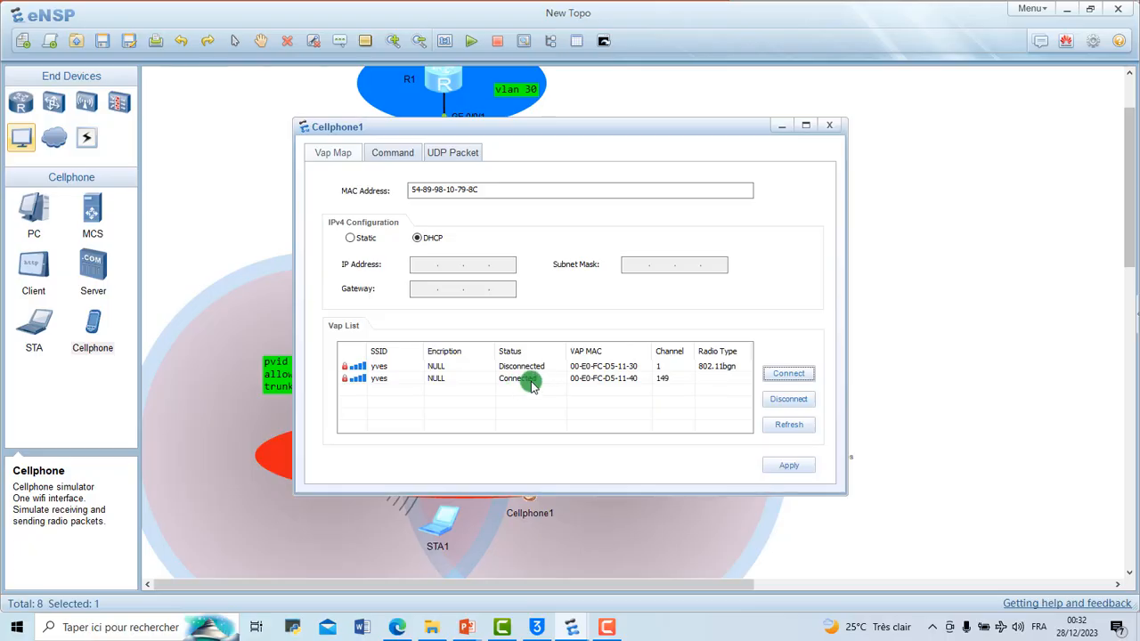
{"action": "left_click", "coordinate": [830, 130]}
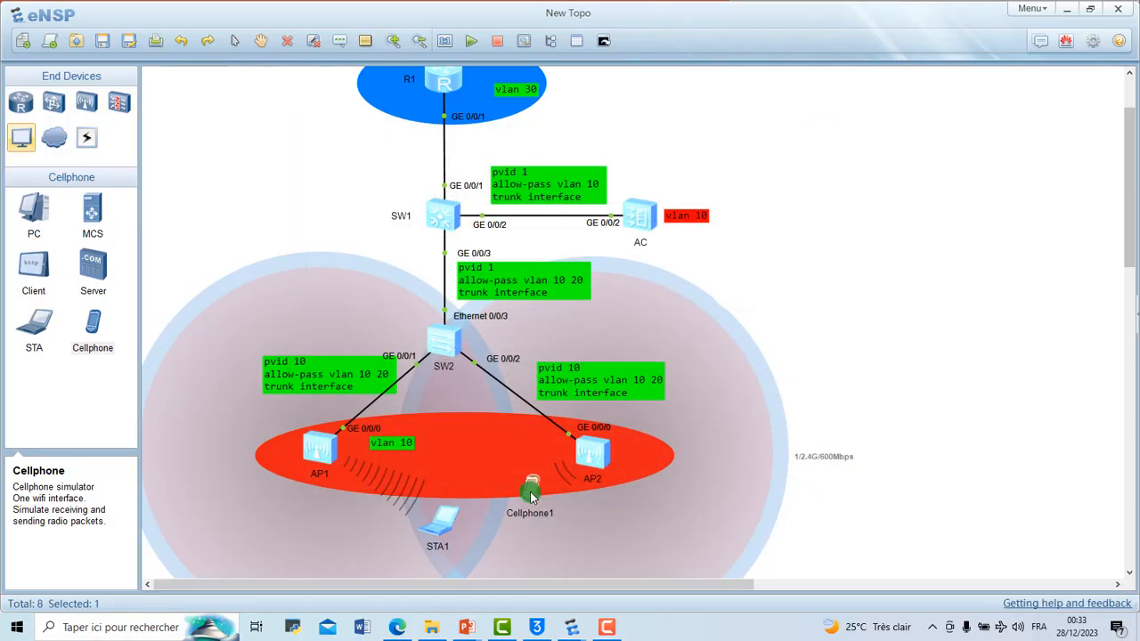
{"action": "left_click_drag", "start_coordinate": [523, 504], "coordinate": [524, 505]}
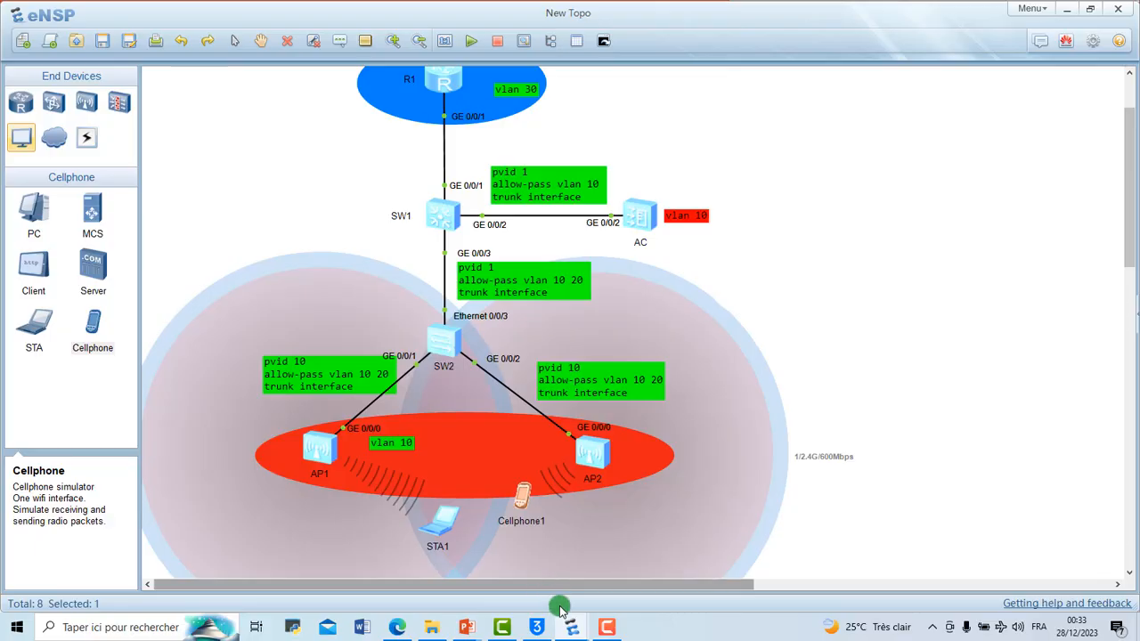
Step: Clear the AC console and list all associated wireless clients with disp station all
{"action": "mouse_move", "coordinate": [574, 631]}
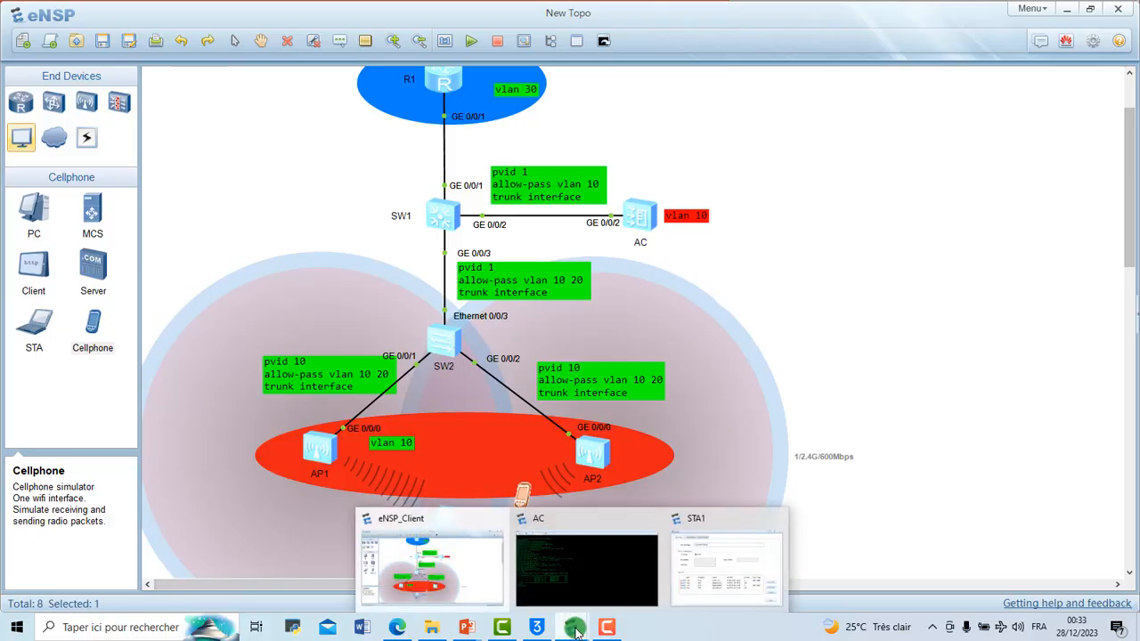
{"action": "left_click", "coordinate": [601, 575]}
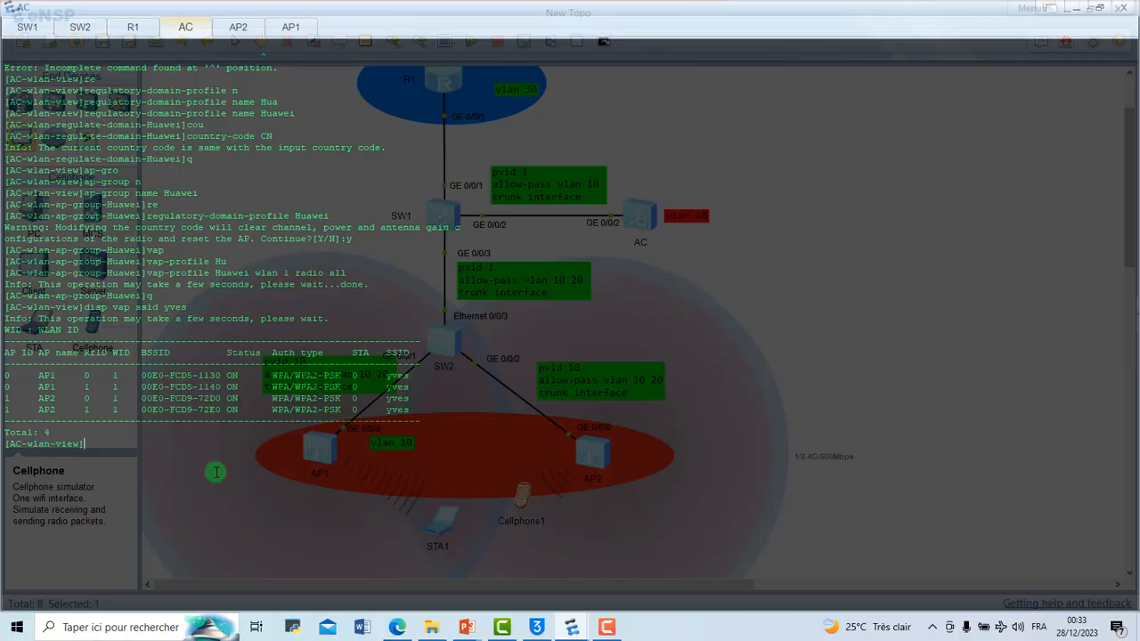
{"action": "right_click", "coordinate": [253, 478]}
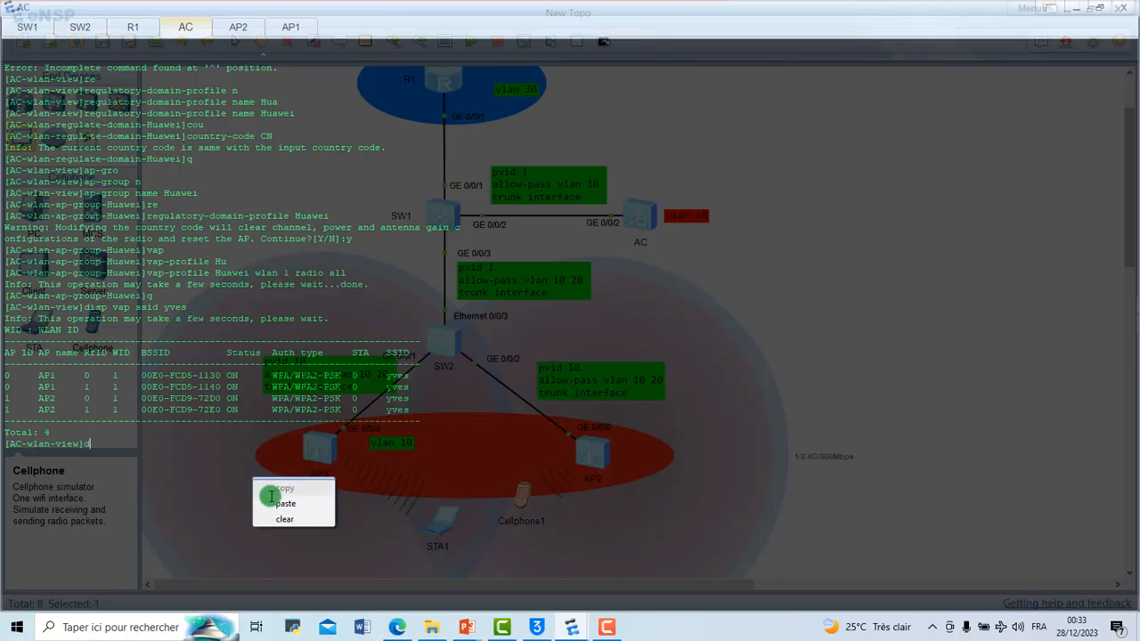
{"action": "left_click", "coordinate": [286, 519]}
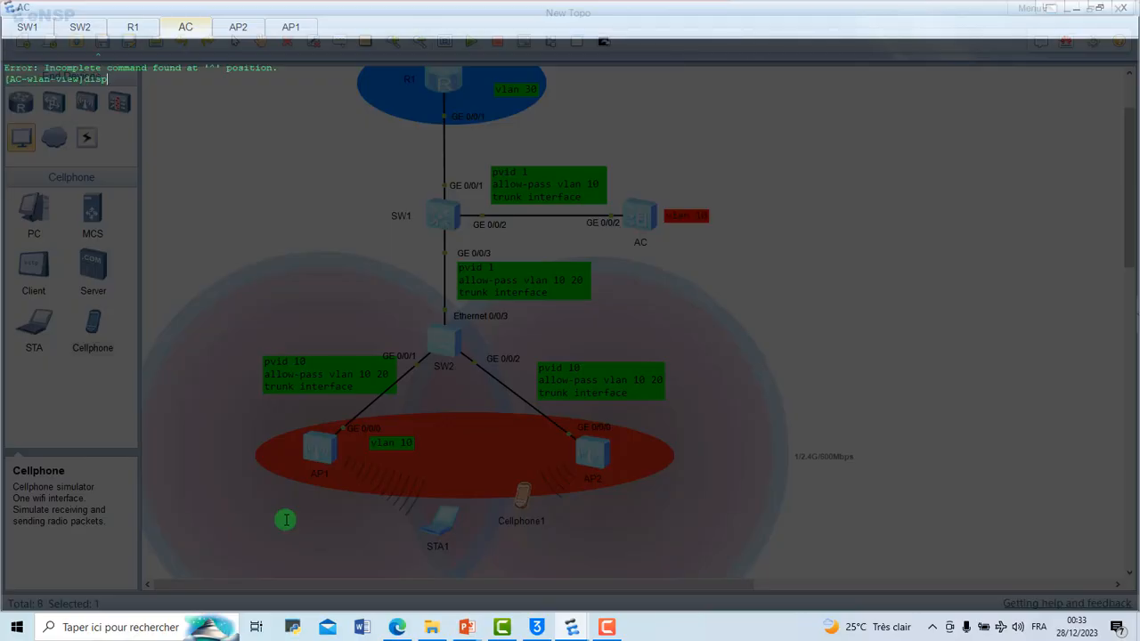
{"action": "key", "text": "Tab"}
{"action": "key", "text": "Tab"}
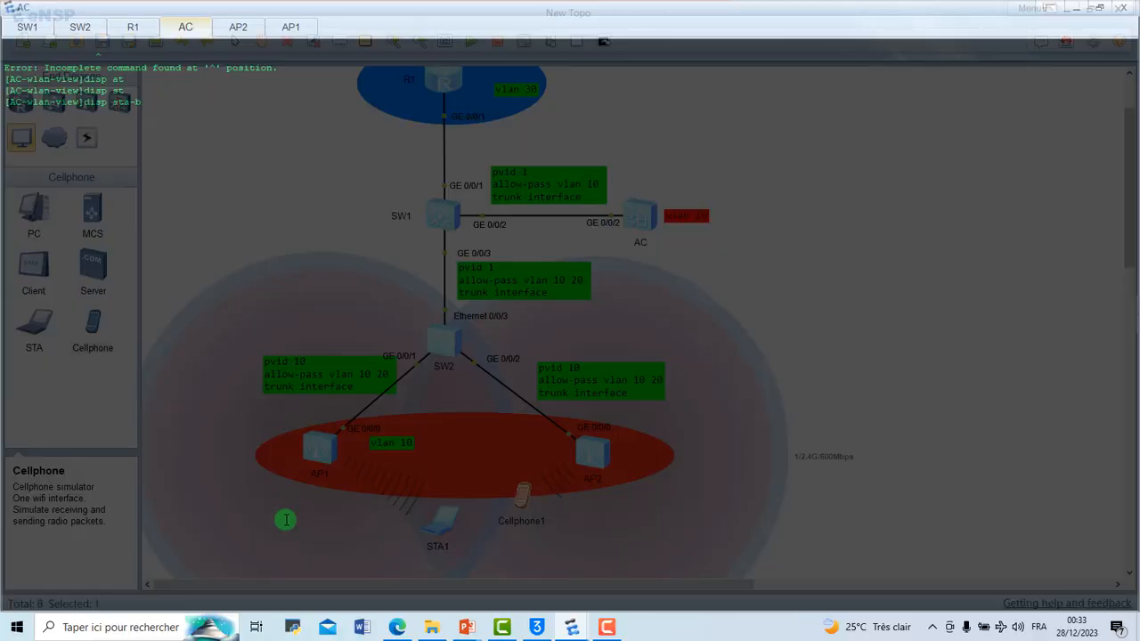
{"action": "key", "text": "Tab"}
{"action": "type", "text": "all"}
{"action": "key", "text": "Return"}
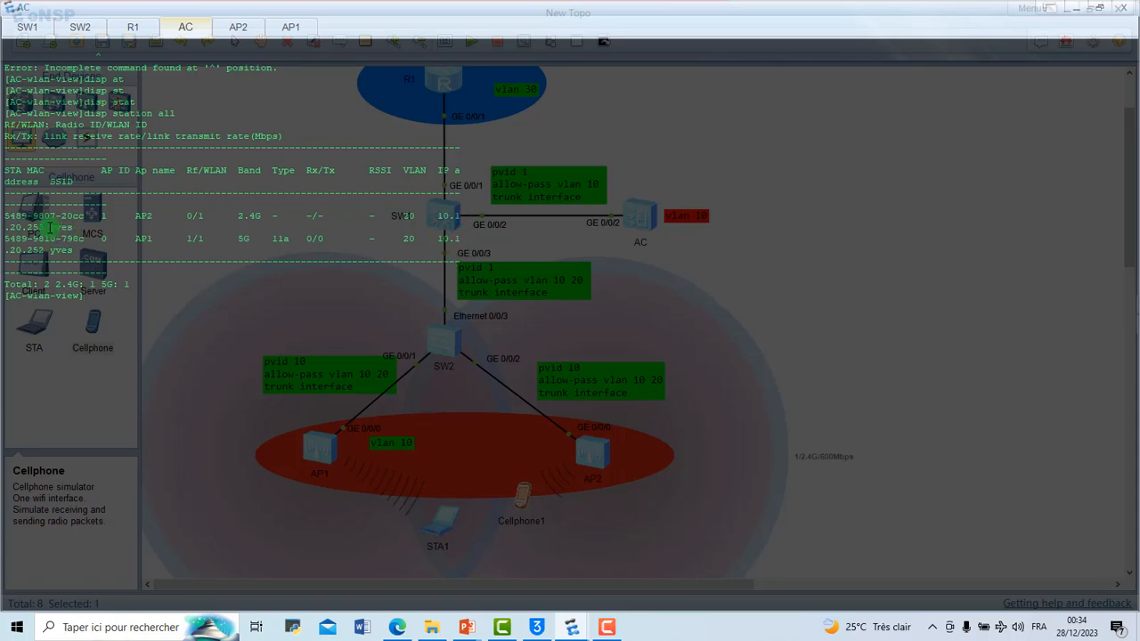
{"action": "left_click_drag", "start_coordinate": [50, 228], "coordinate": [100, 230]}
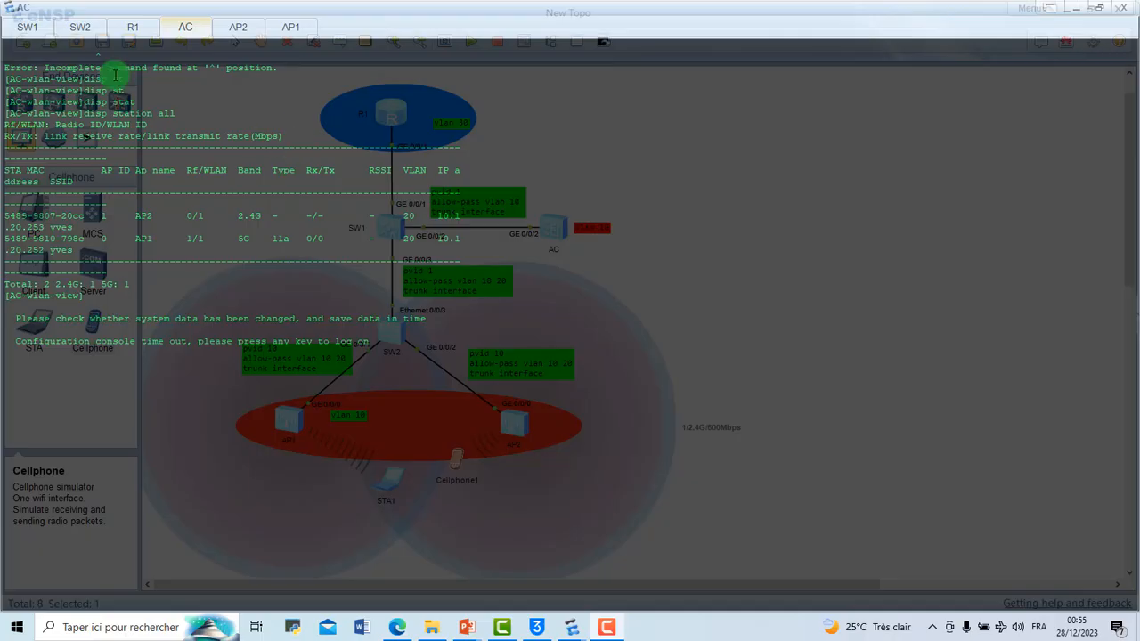
Step: Clear the SW1 console and save SW1's configuration under the default file name vrpcfg.zip
{"action": "left_click", "coordinate": [33, 32]}
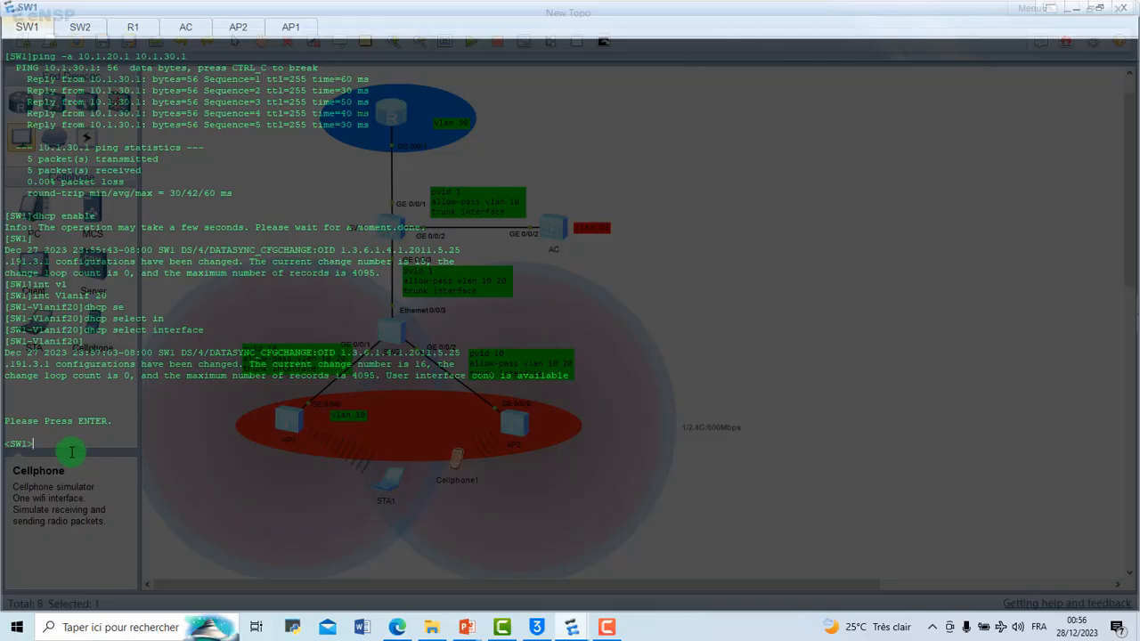
{"action": "right_click", "coordinate": [72, 452]}
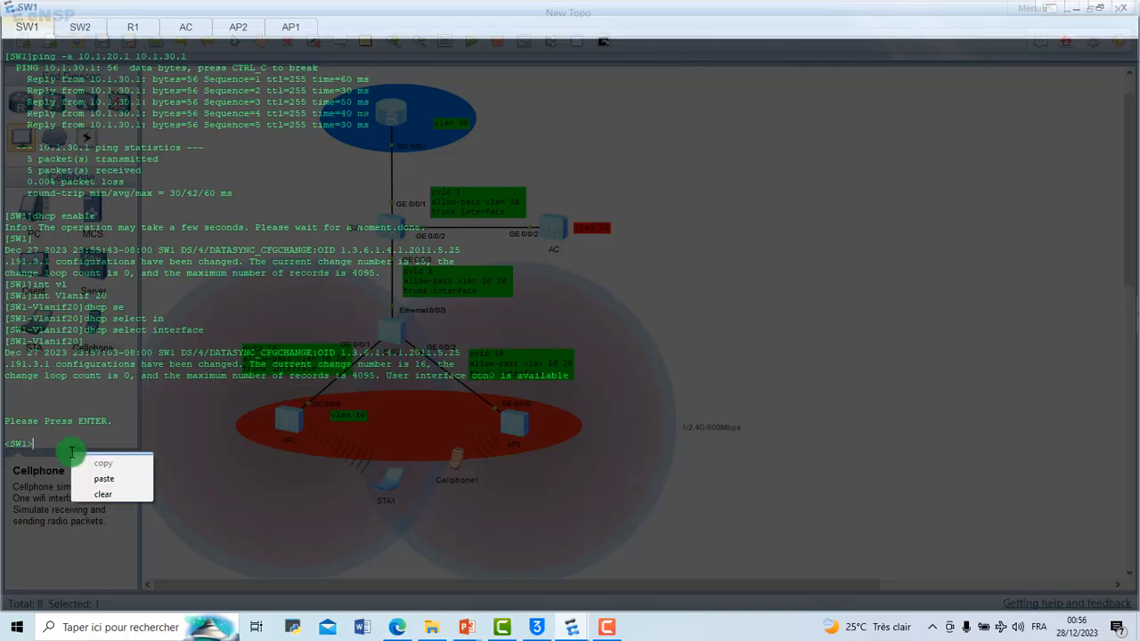
{"action": "left_click", "coordinate": [113, 494]}
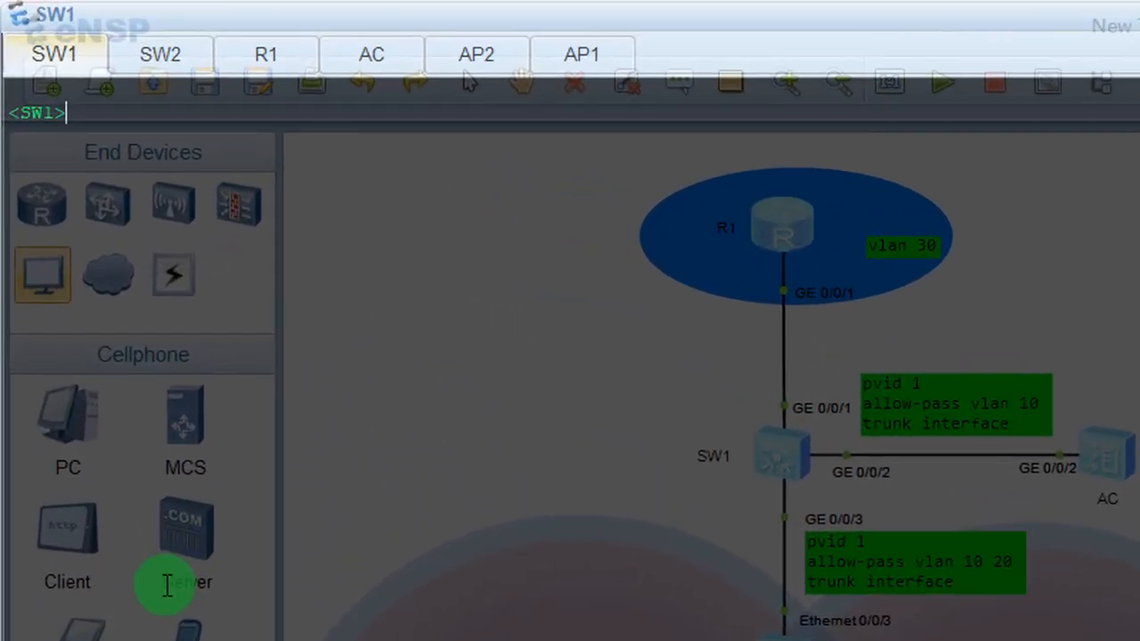
{"action": "type", "text": "save"}
{"action": "key", "text": "Return"}
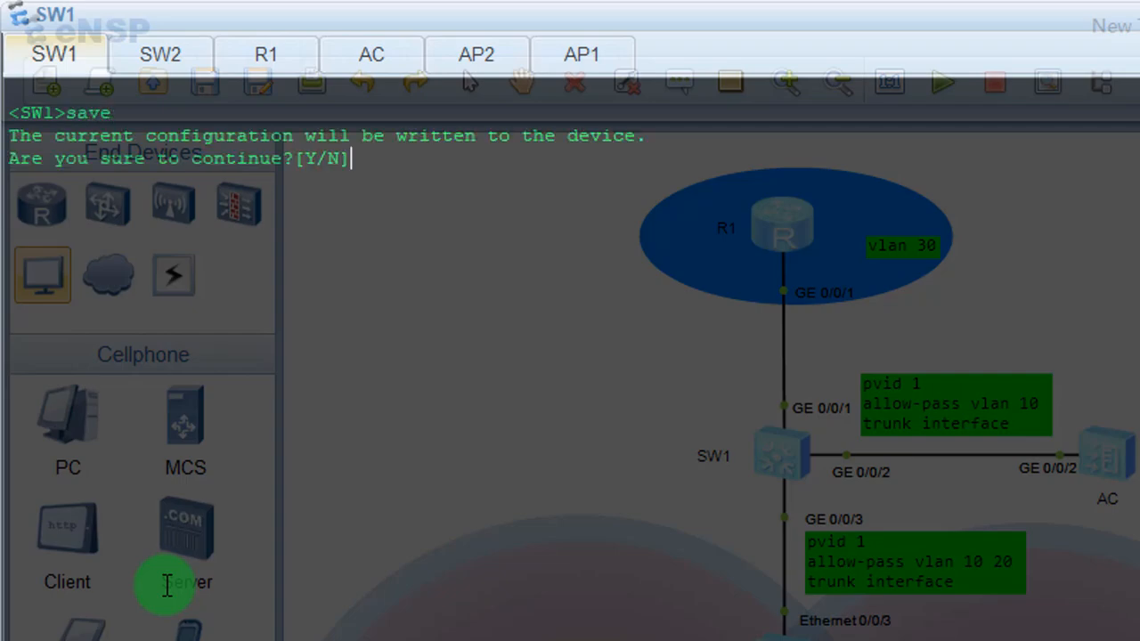
{"action": "type", "text": "y"}
{"action": "key", "text": "Return"}
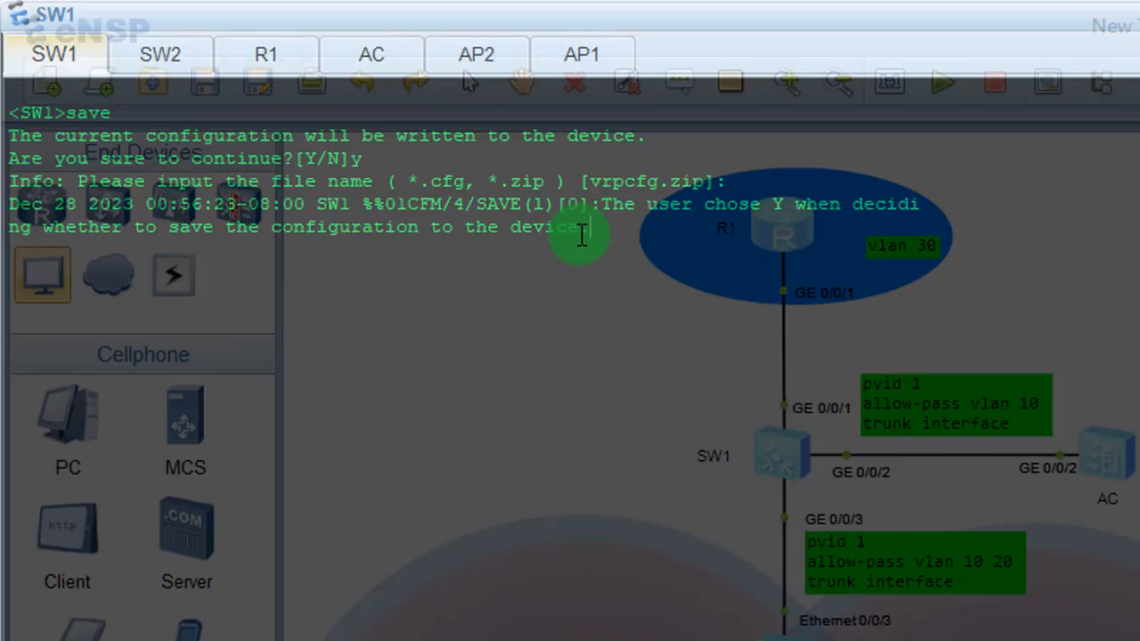
{"action": "key", "text": "Return"}
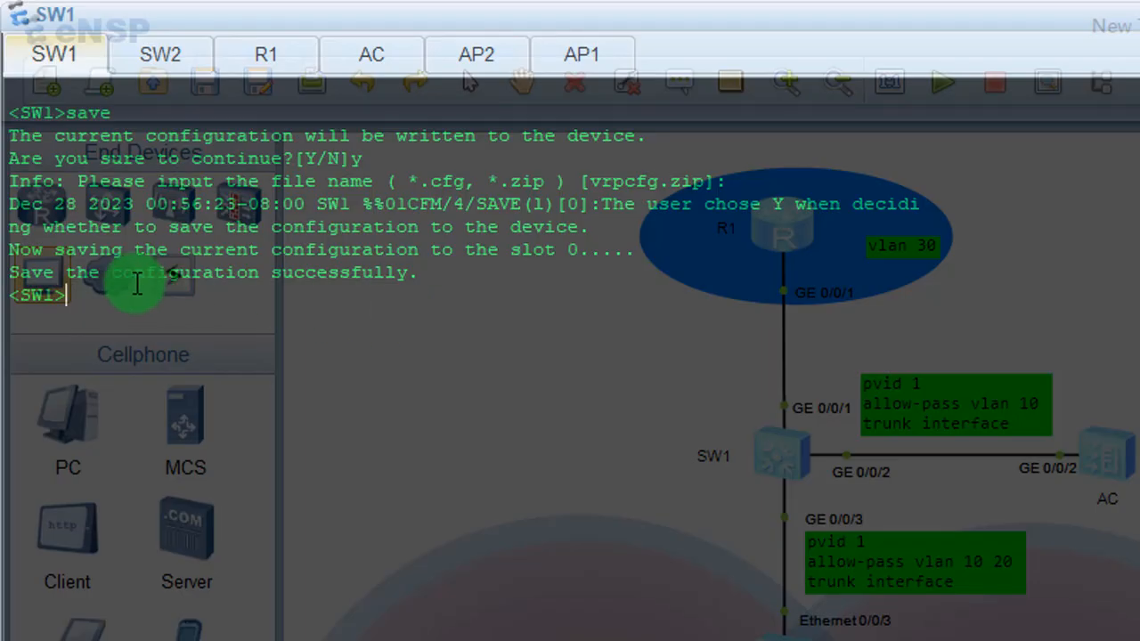
{"action": "left_click_drag", "start_coordinate": [433, 279], "coordinate": [4, 277]}
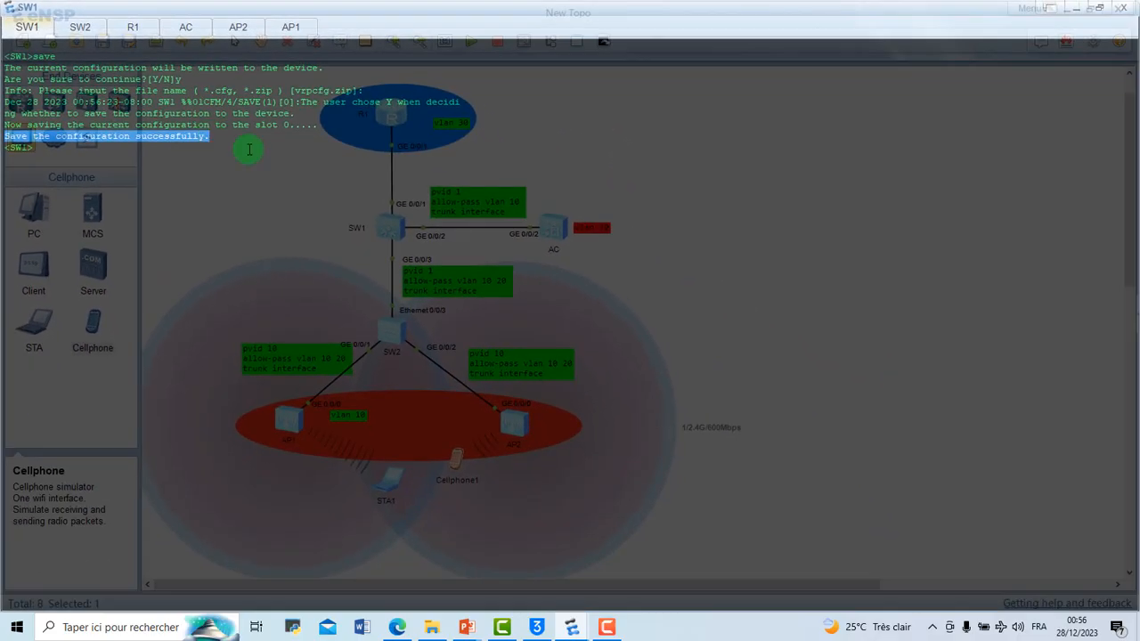
{"action": "left_click", "coordinate": [499, 299]}
Step: Log on to the SW2 console and save its configuration, accepting the default file name vrpcfg.zip
{"action": "left_click", "coordinate": [86, 32]}
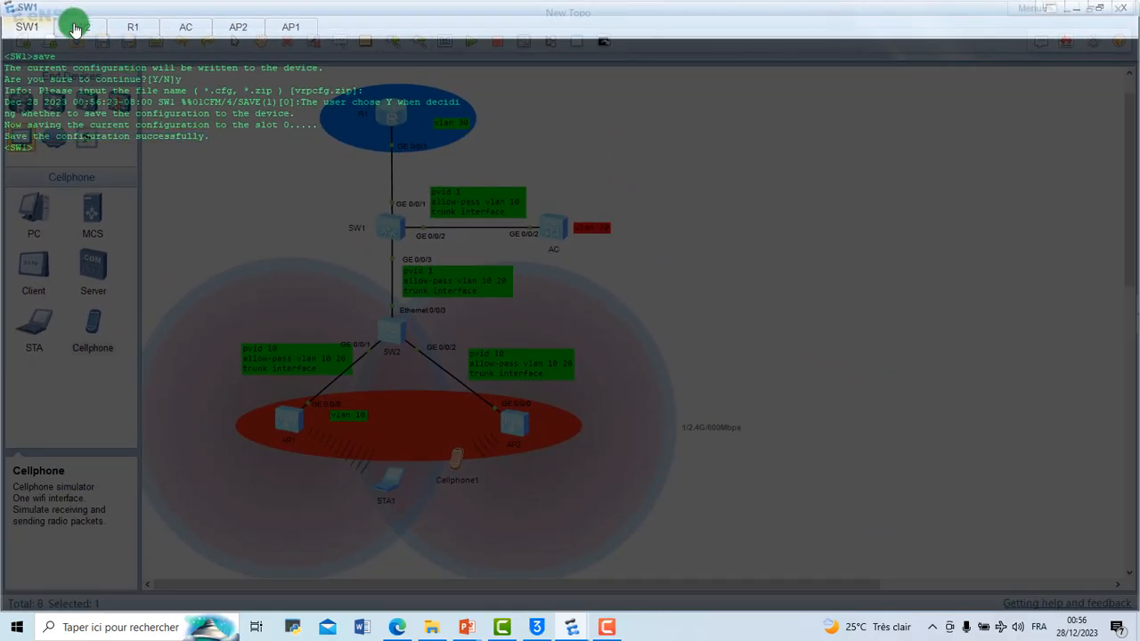
{"action": "left_click", "coordinate": [79, 34]}
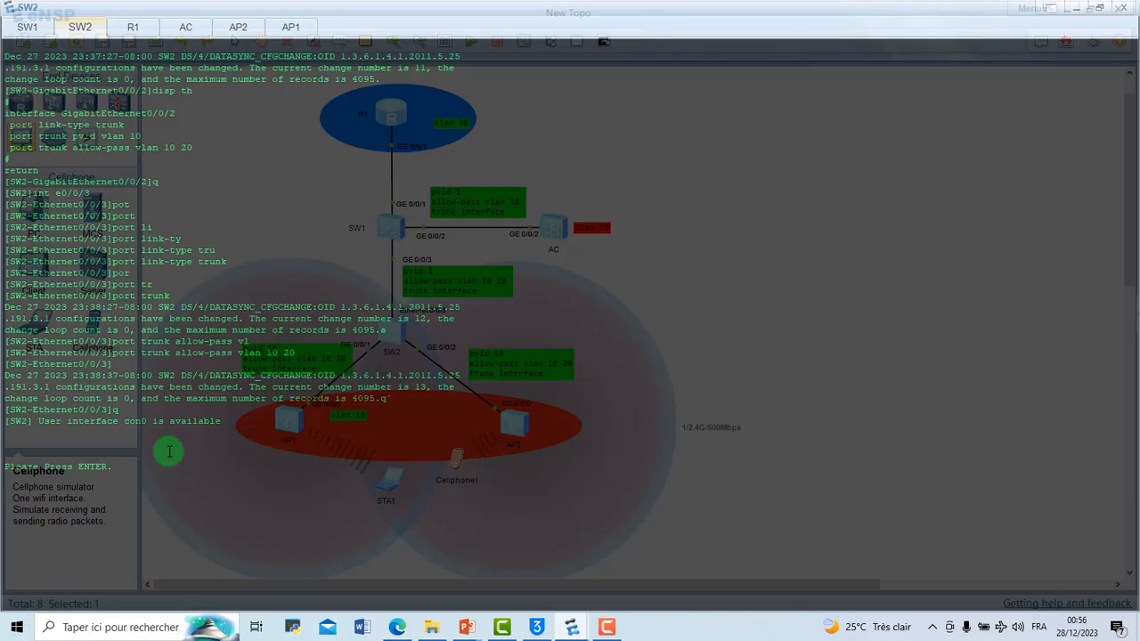
{"action": "key", "text": "Return"}
{"action": "key", "text": "Return"}
{"action": "type", "text": "save"}
{"action": "key", "text": "Return"}
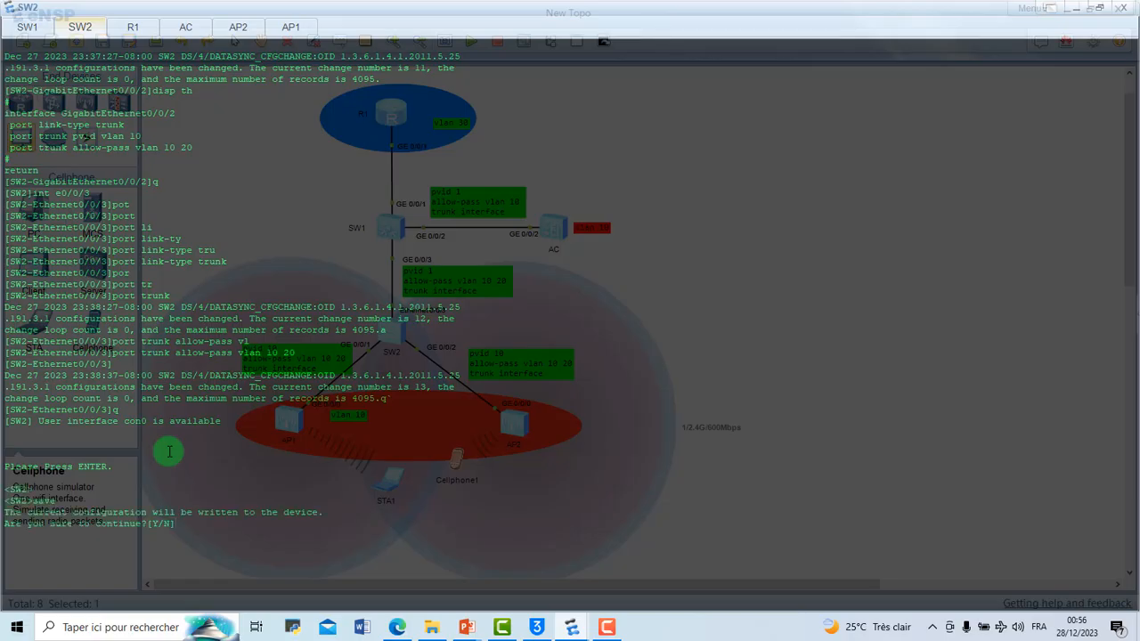
{"action": "type", "text": "y"}
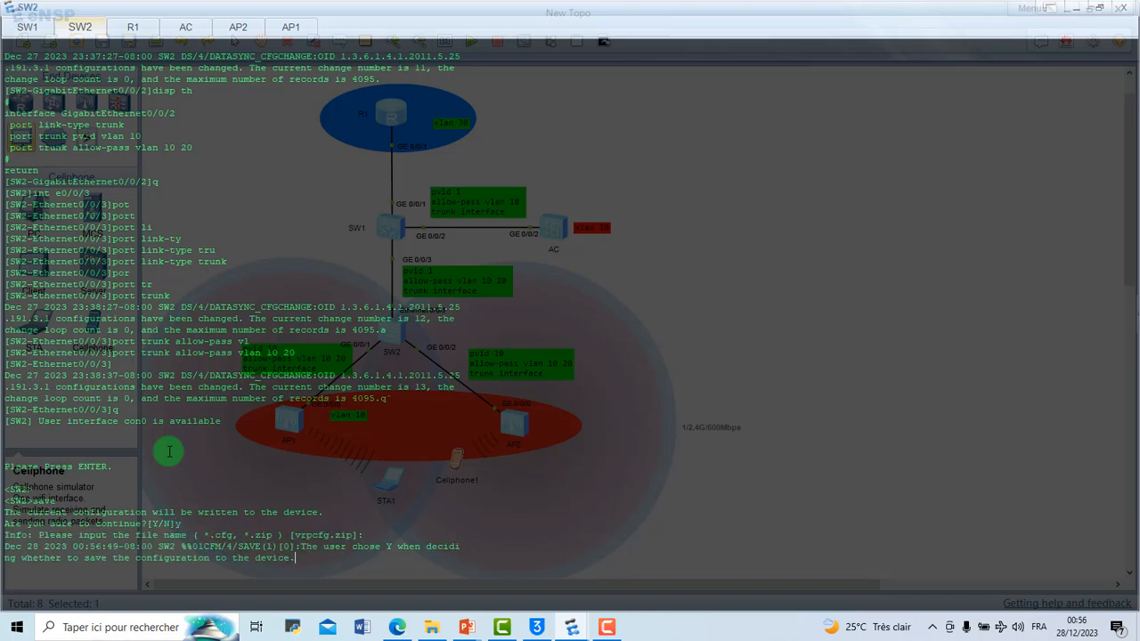
{"action": "key", "text": "Return"}
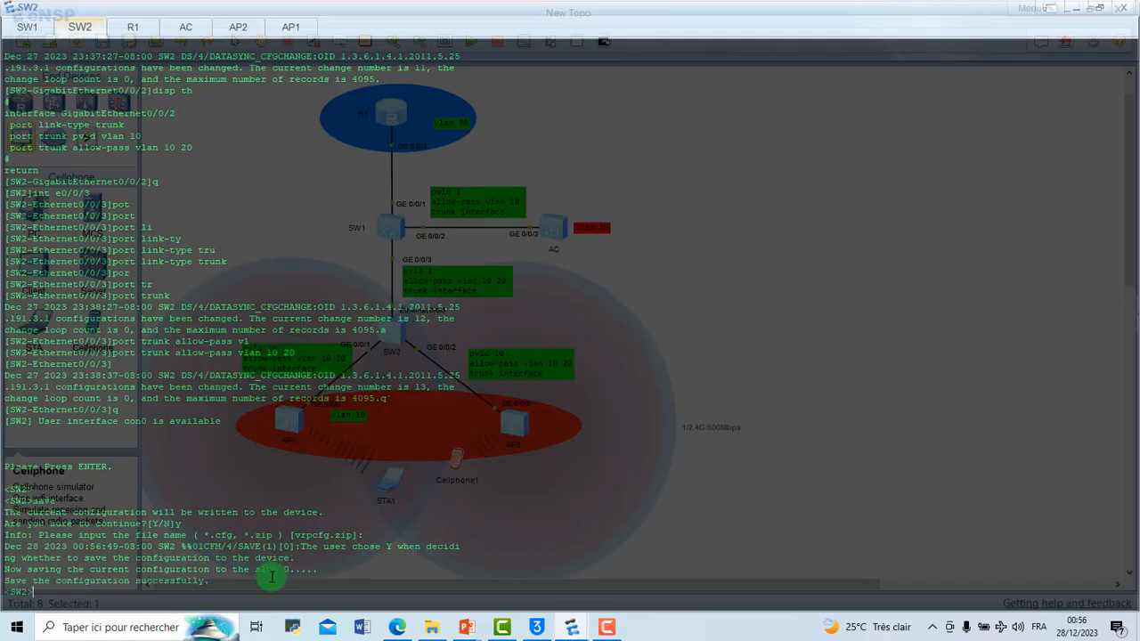
Step: Log back on to the R1 console and save the router's current configuration to the device
{"action": "left_click", "coordinate": [134, 27]}
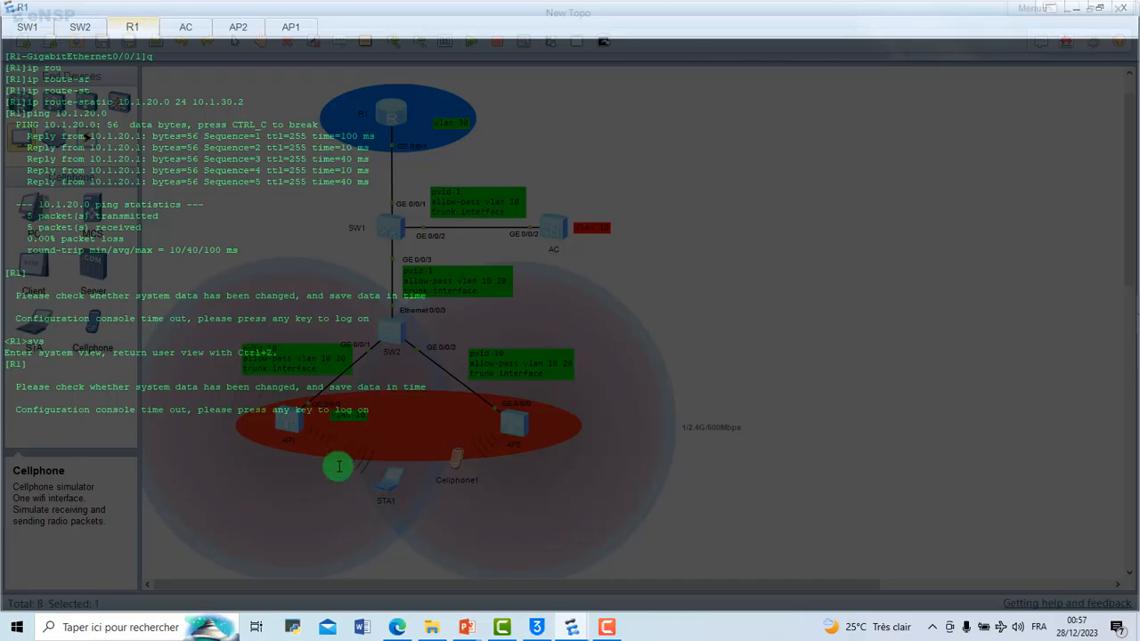
{"action": "key", "text": "Return"}
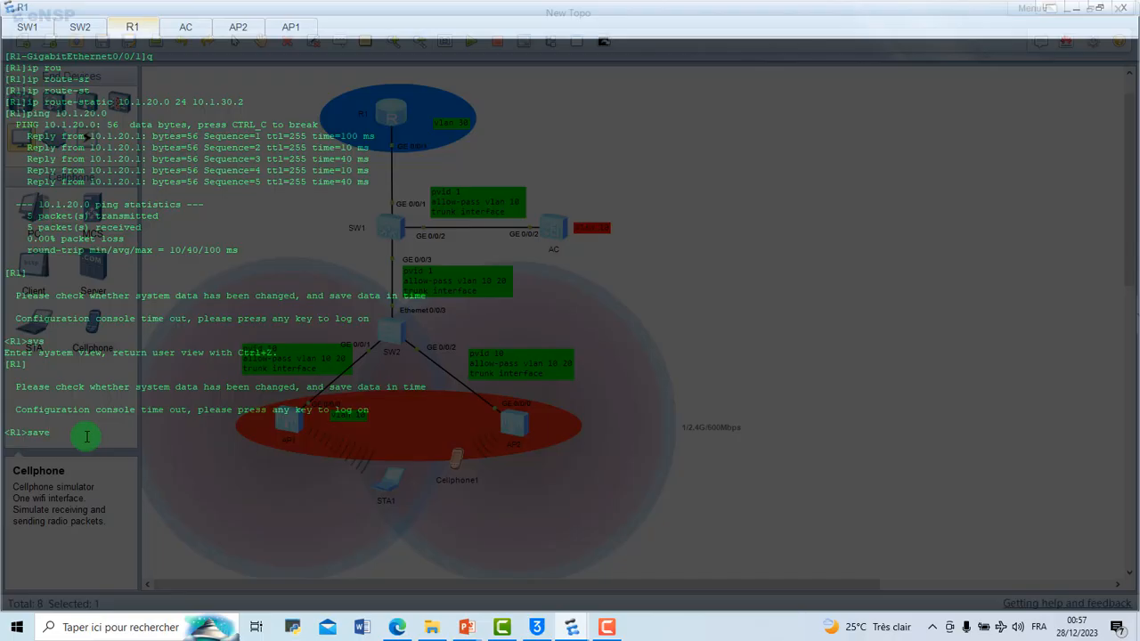
{"action": "key", "text": "Return"}
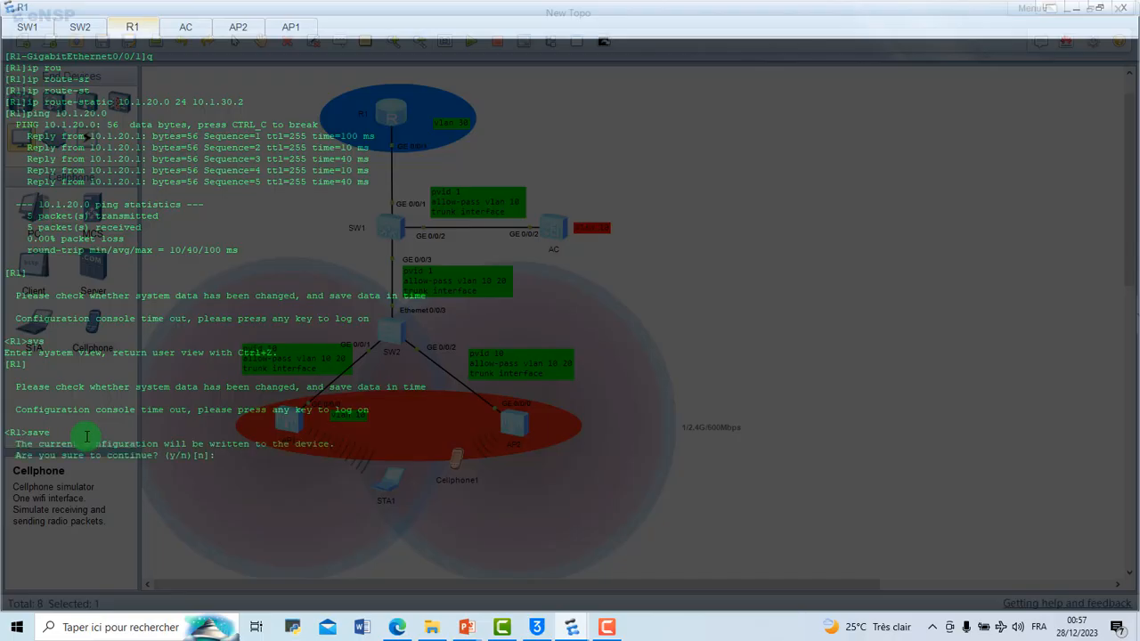
{"action": "type", "text": "y"}
{"action": "key", "text": "Return"}
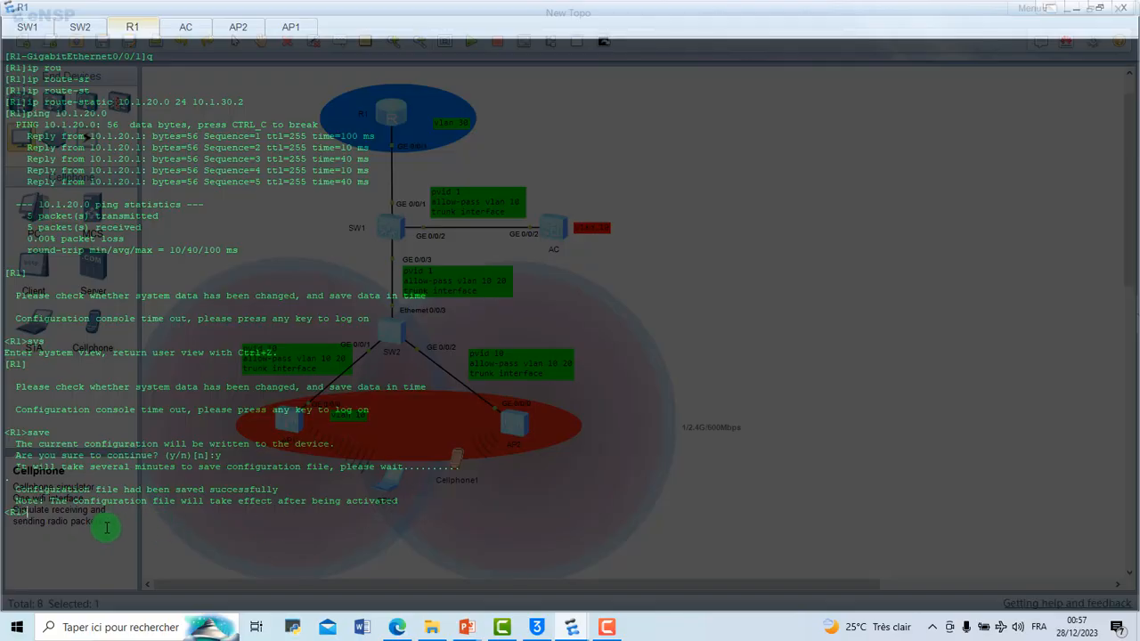
Step: Save R1's configuration a second time, confirming the write to the device
{"action": "key", "text": "Return"}
{"action": "type", "text": "save"}
{"action": "key", "text": "Return"}
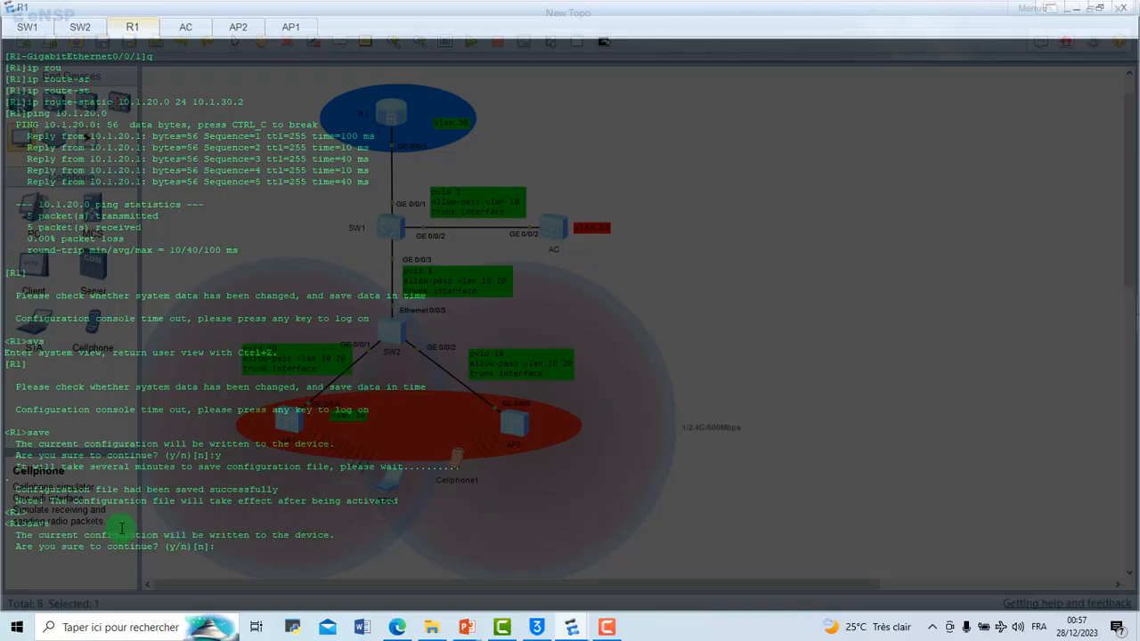
{"action": "type", "text": "y"}
{"action": "key", "text": "Return"}
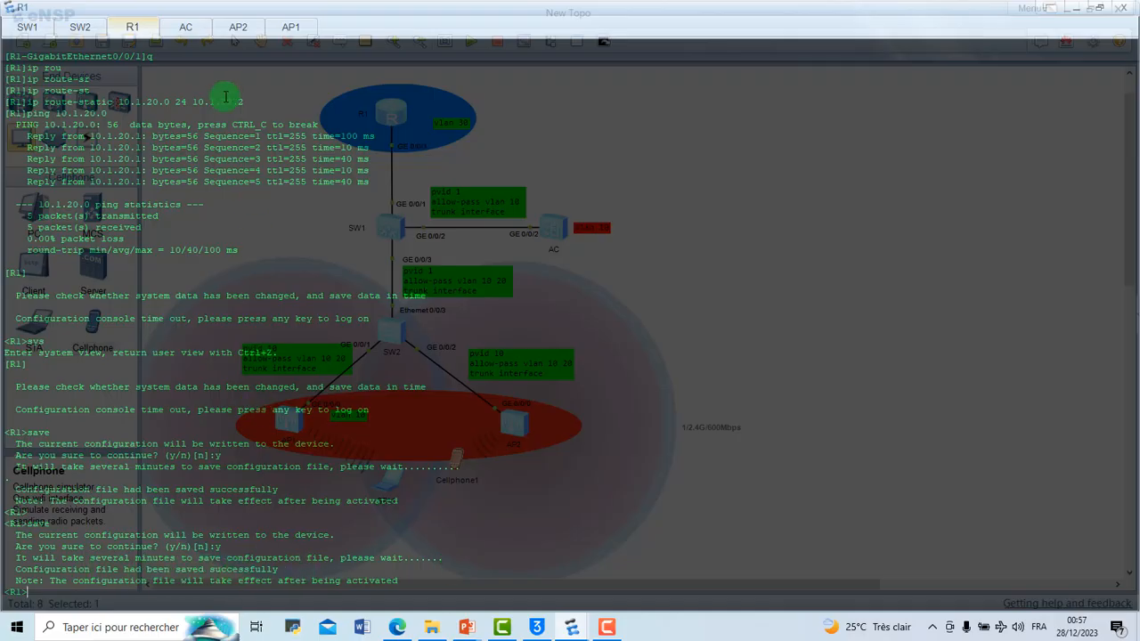
Step: Log back on to the AC console and save the AC's current configuration to the device
{"action": "left_click", "coordinate": [187, 22]}
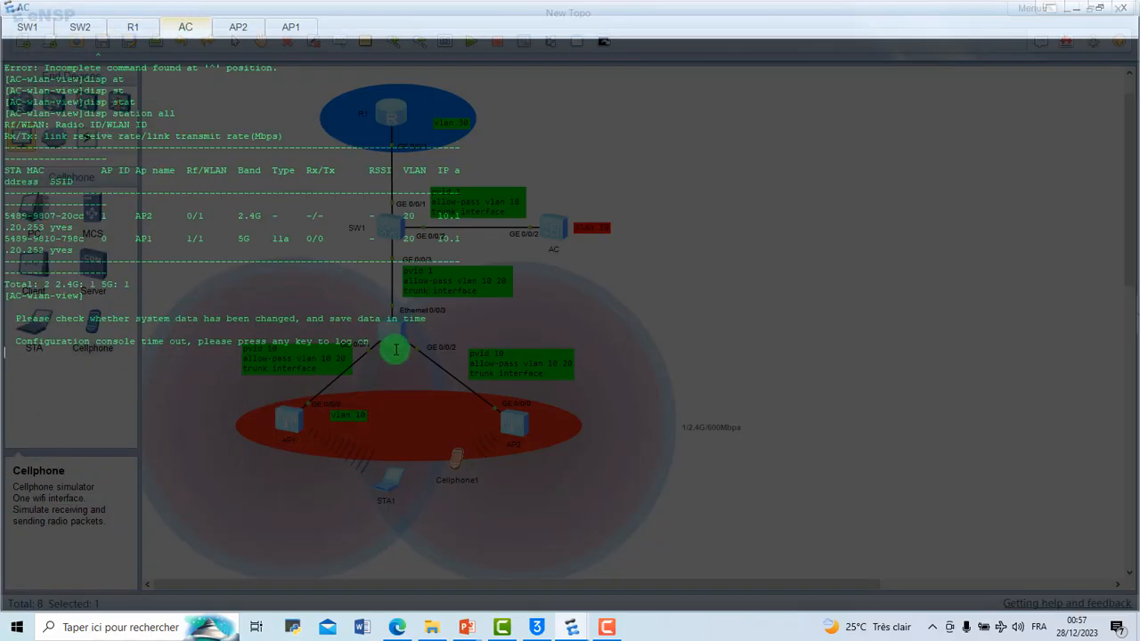
{"action": "key", "text": "Return"}
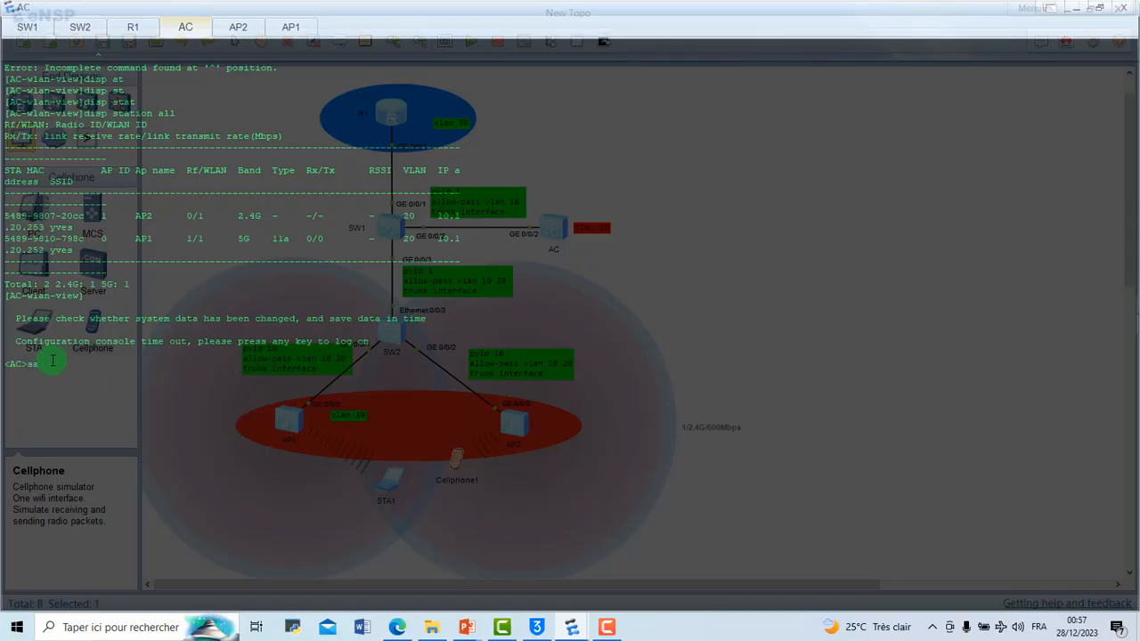
{"action": "type", "text": "save"}
{"action": "key", "text": "Return"}
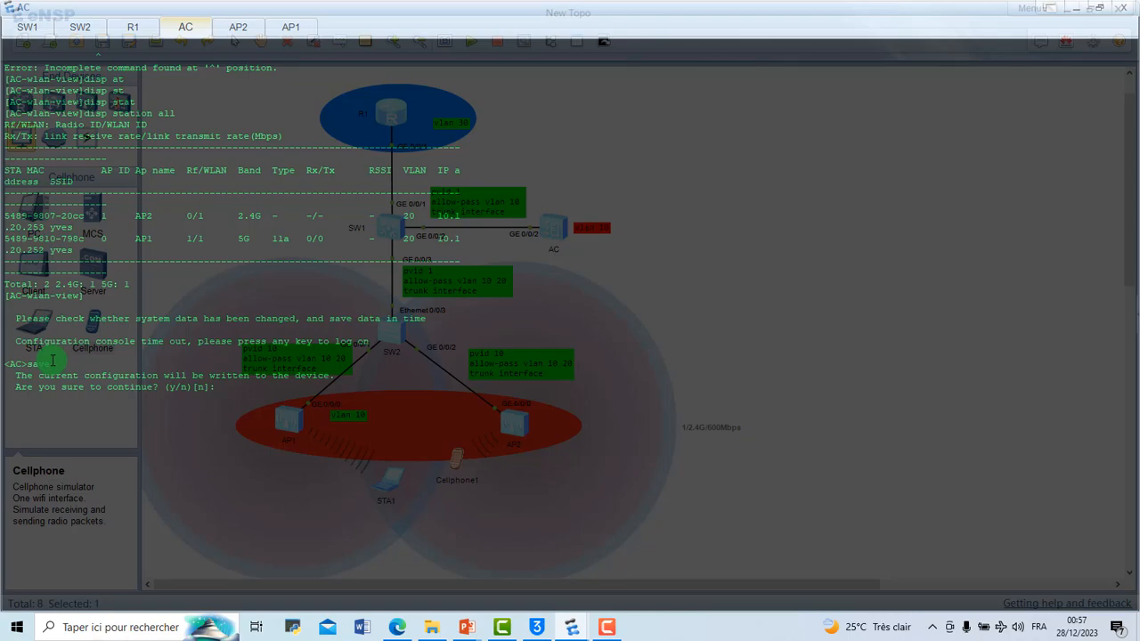
{"action": "key", "text": "Return"}
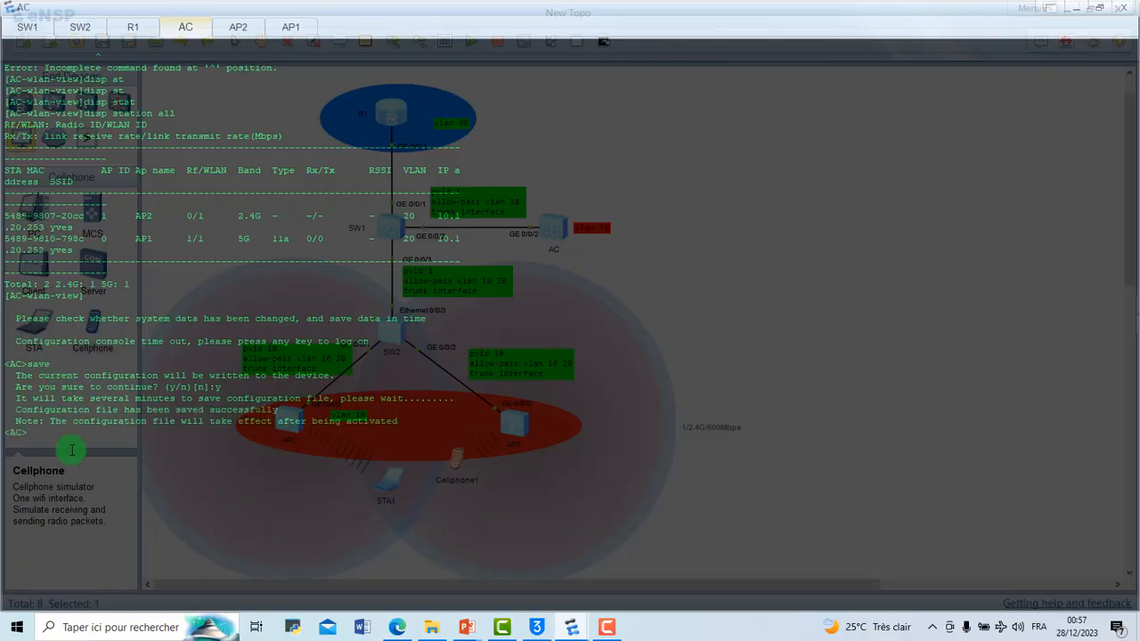
Step: Save the AC's configuration a second time, confirming the write to the device
{"action": "type", "text": "save"}
{"action": "key", "text": "Return"}
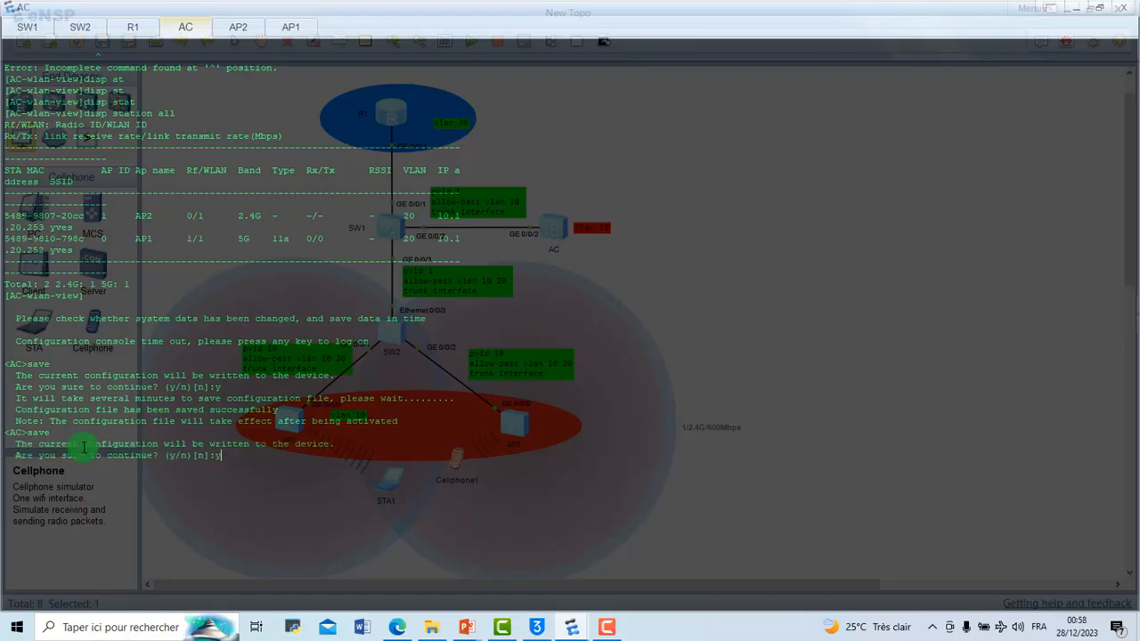
{"action": "type", "text": "y"}
{"action": "key", "text": "Return"}
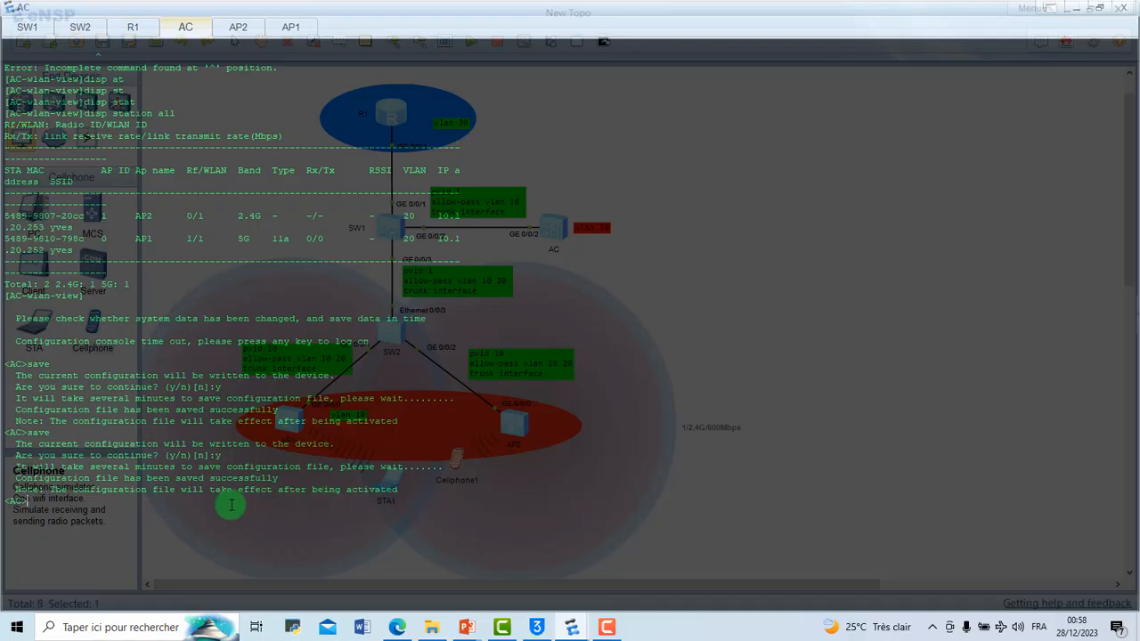
Step: Look at the AP2 and AP1 consoles and minimize the console window to return to the topology
{"action": "left_click", "coordinate": [234, 35]}
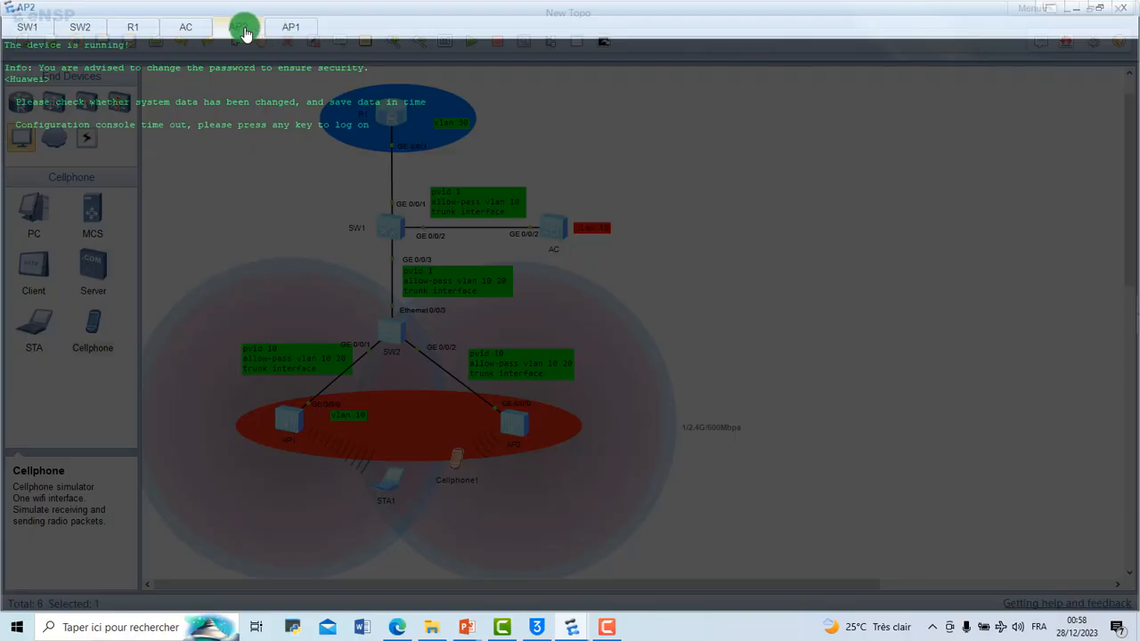
{"action": "left_click", "coordinate": [282, 28]}
{"action": "left_click", "coordinate": [236, 26]}
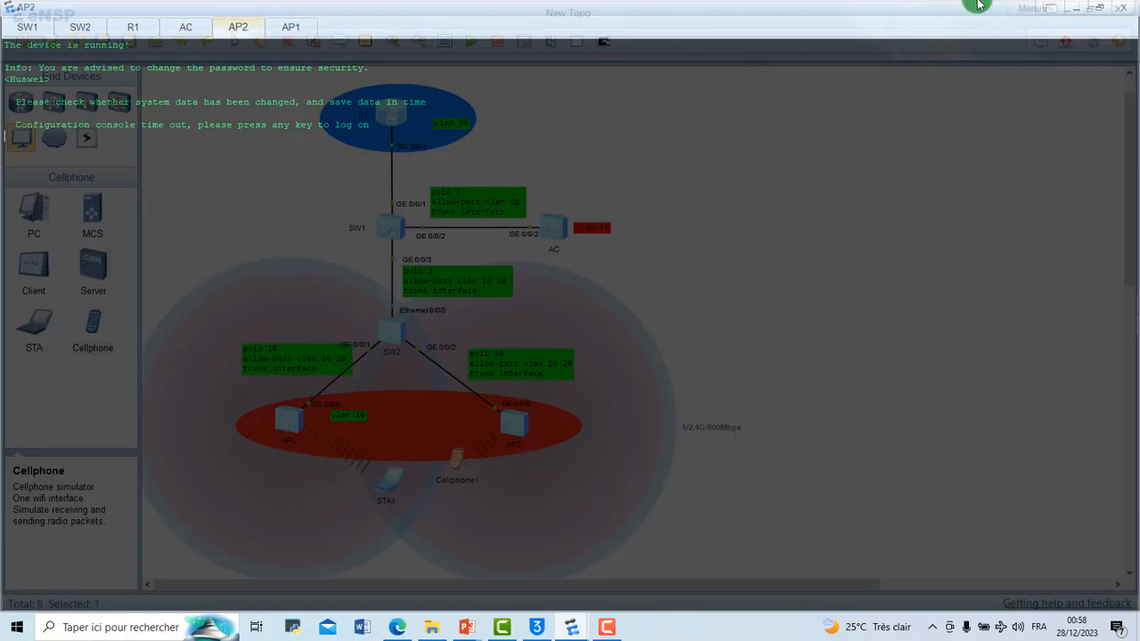
{"action": "left_click", "coordinate": [1067, 11]}
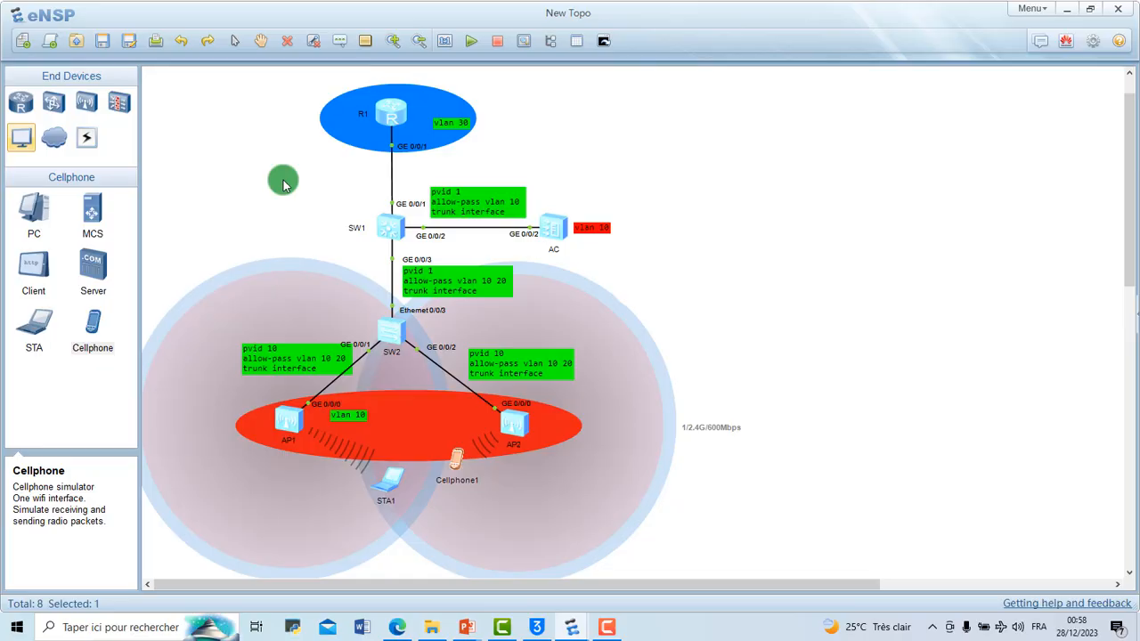
Step: Save the topology as Lab3-tutoriel in the INF341(Reseaux locaux) folder
{"action": "key", "text": "ctrl+s"}
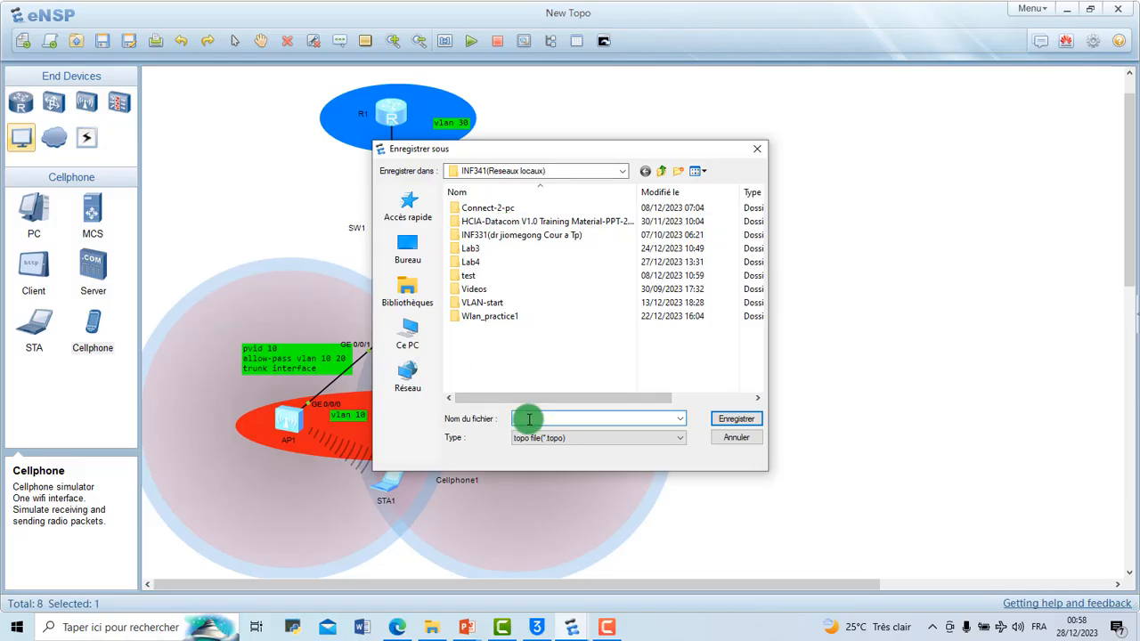
{"action": "type", "text": "Lab"}
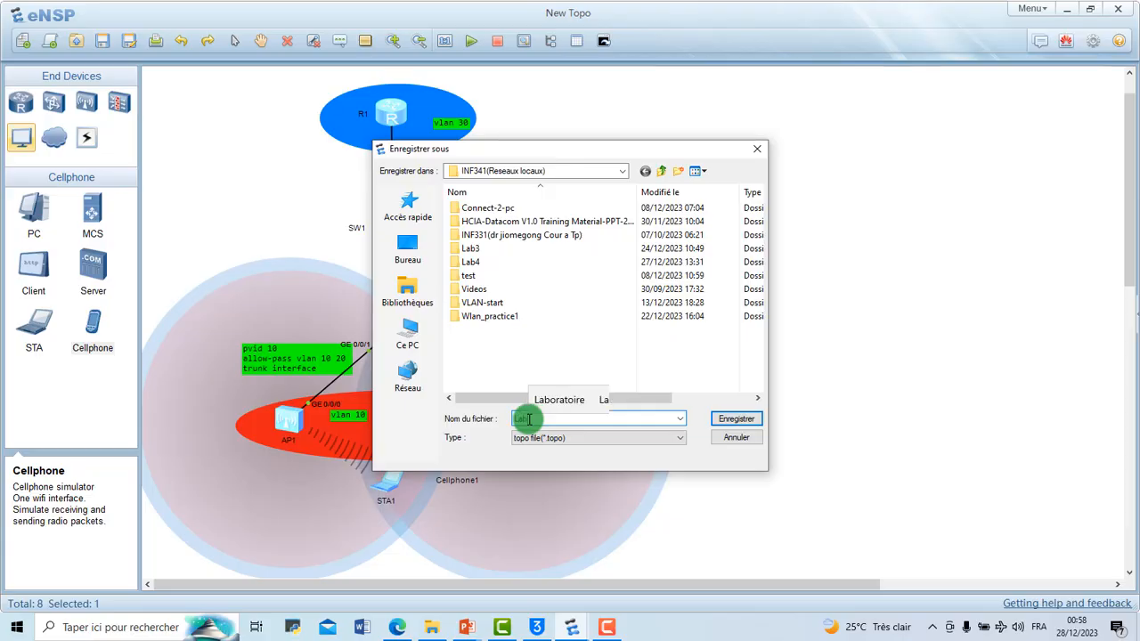
{"action": "type", "text": "4-tutor"}
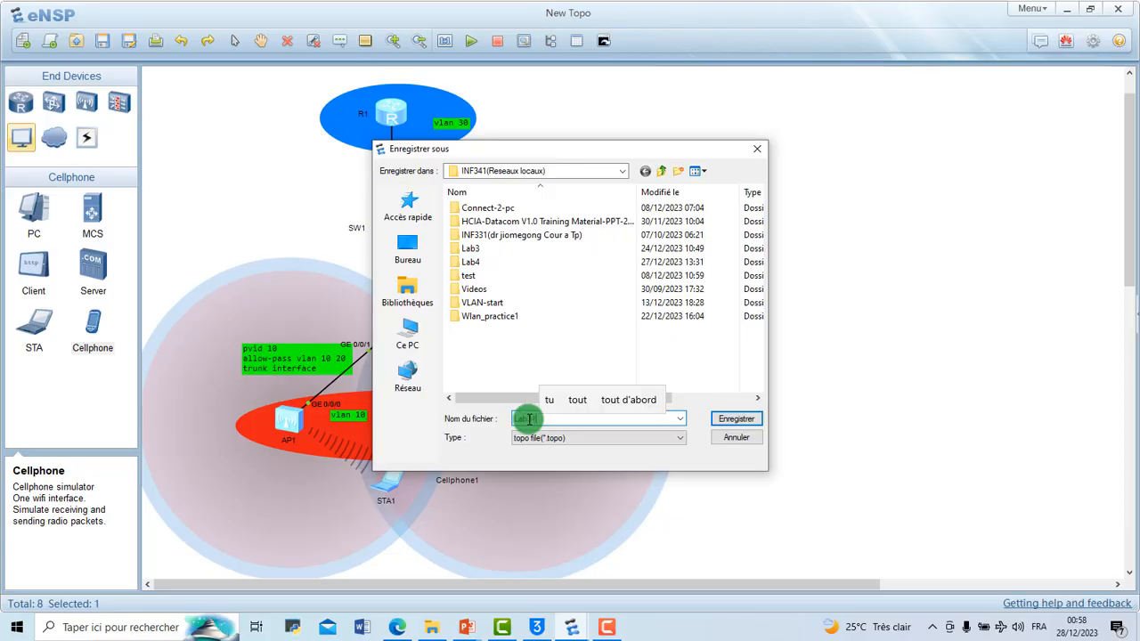
{"action": "type", "text": "iel"}
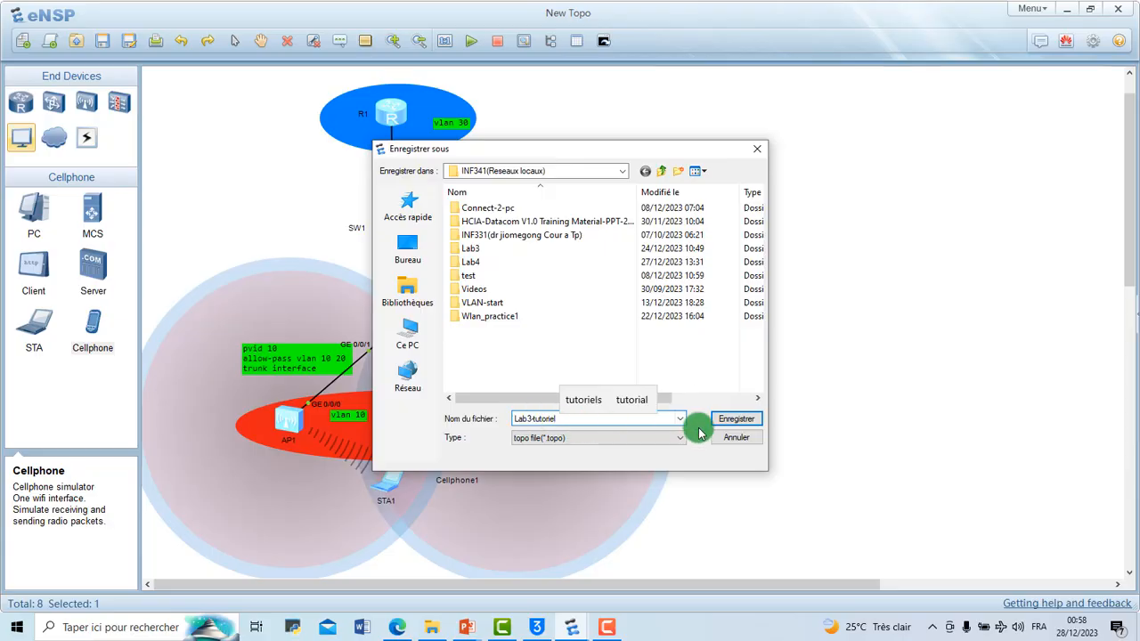
{"action": "left_click", "coordinate": [722, 420]}
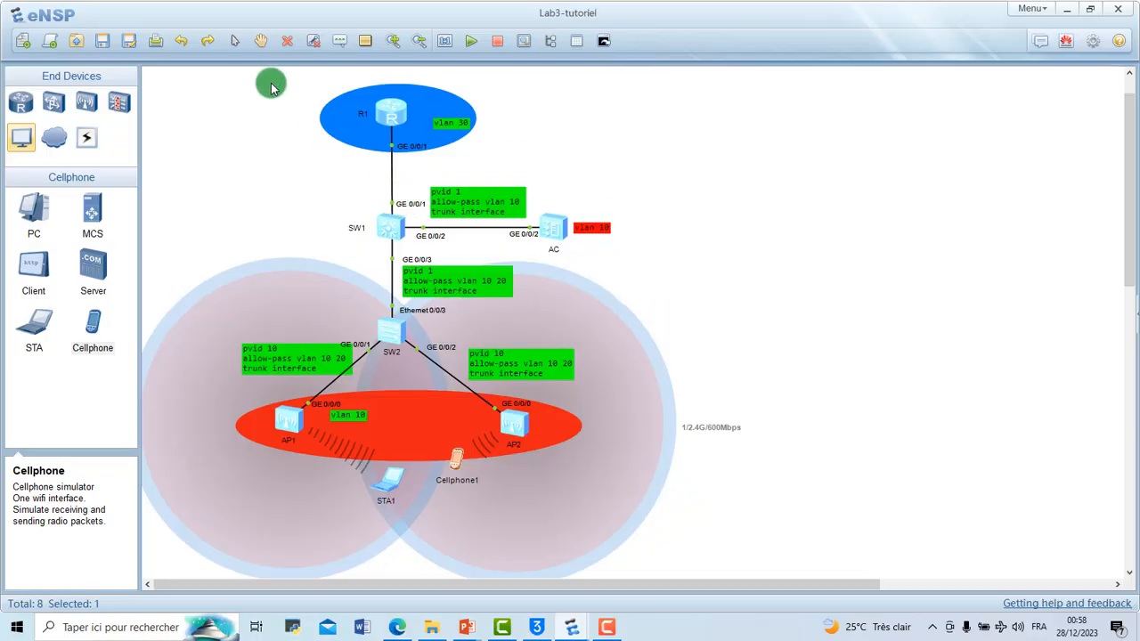
Step: Select all devices in the topology, stop them together and clear the selection
{"action": "left_click", "coordinate": [166, 87]}
{"action": "left_click_drag", "start_coordinate": [157, 79], "coordinate": [700, 521]}
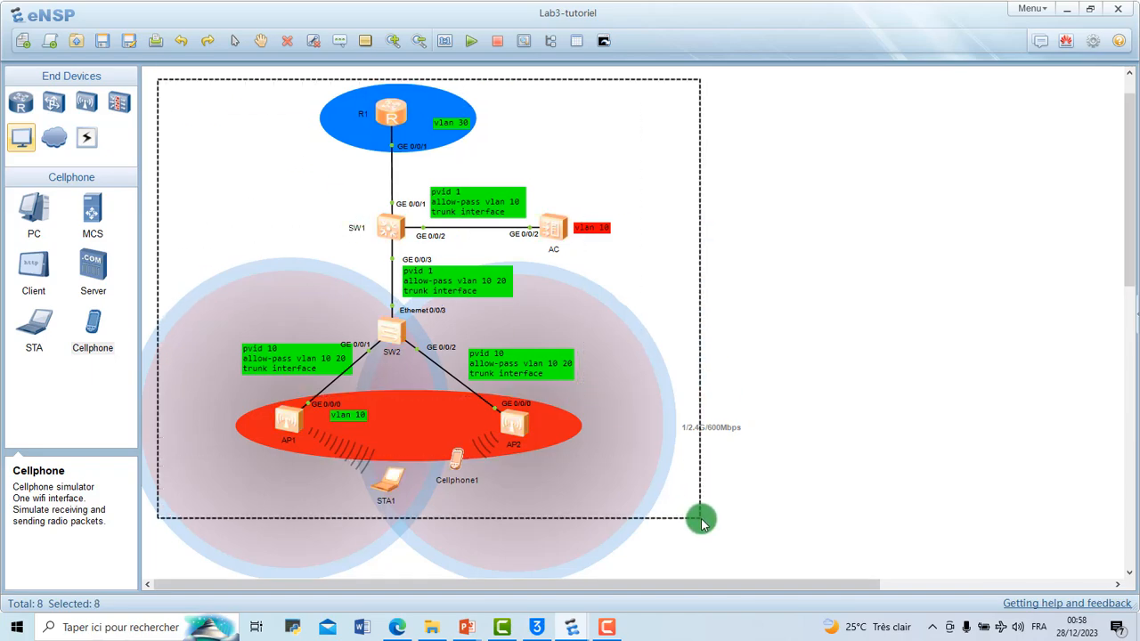
{"action": "right_click", "coordinate": [623, 503]}
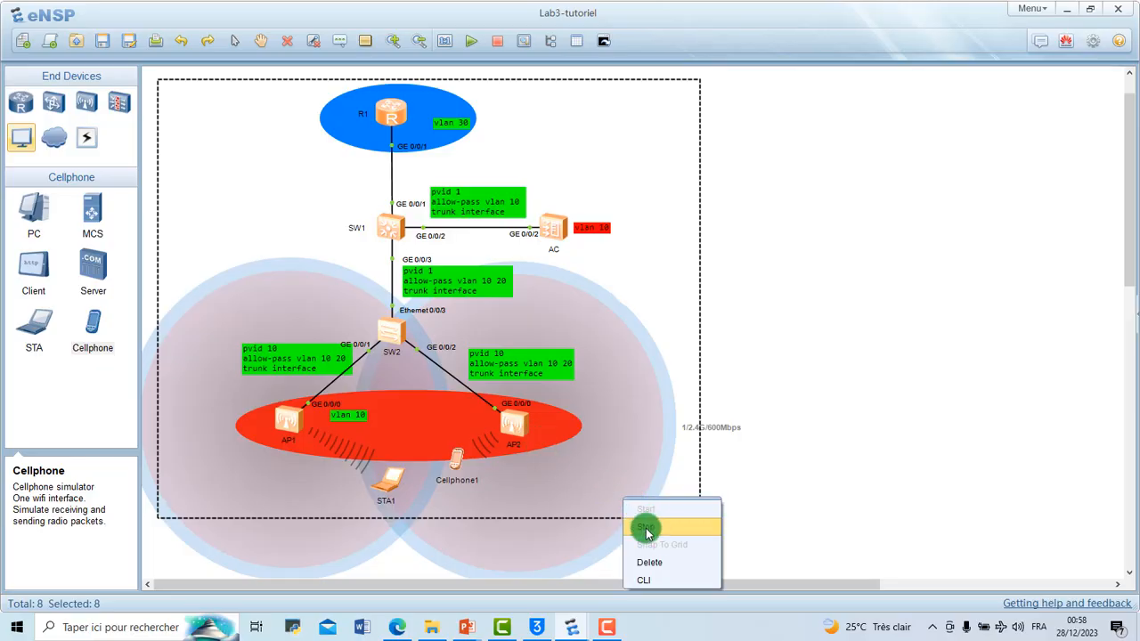
{"action": "left_click", "coordinate": [645, 530]}
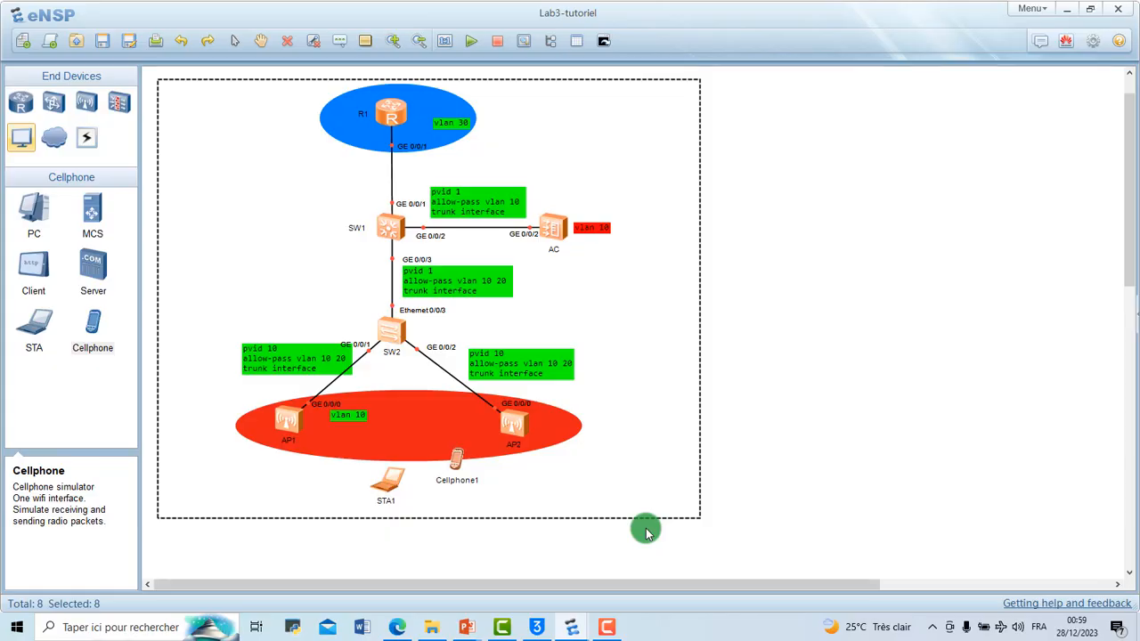
{"action": "left_click", "coordinate": [788, 359]}
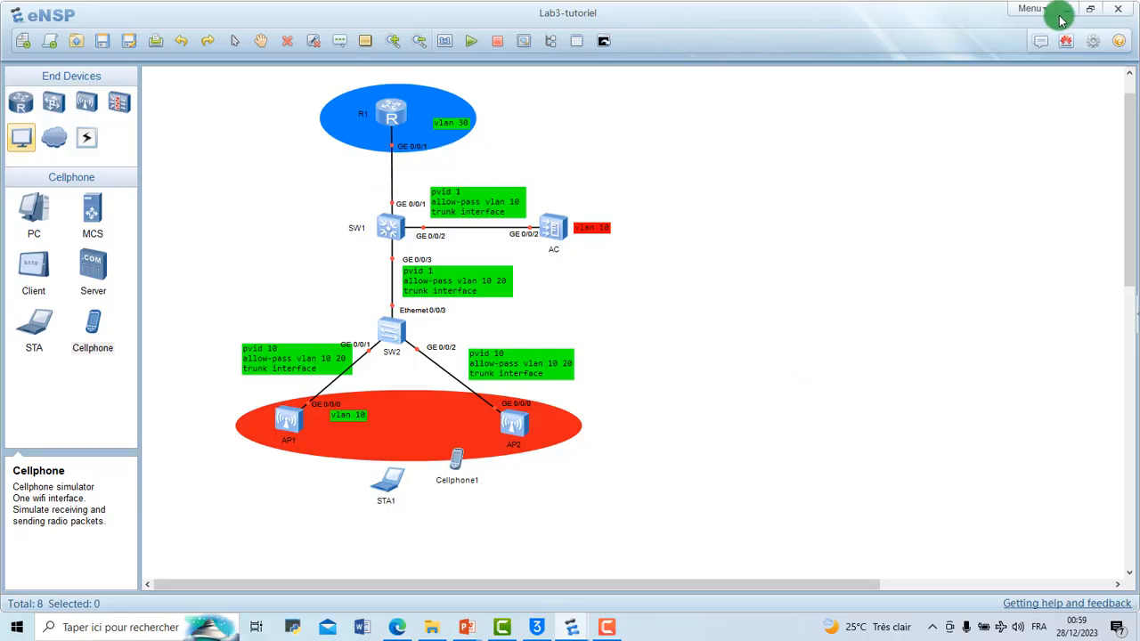
Step: Close the simulator, agreeing to save the changes to Lab3-tutoriel.topo
{"action": "left_click", "coordinate": [1124, 9]}
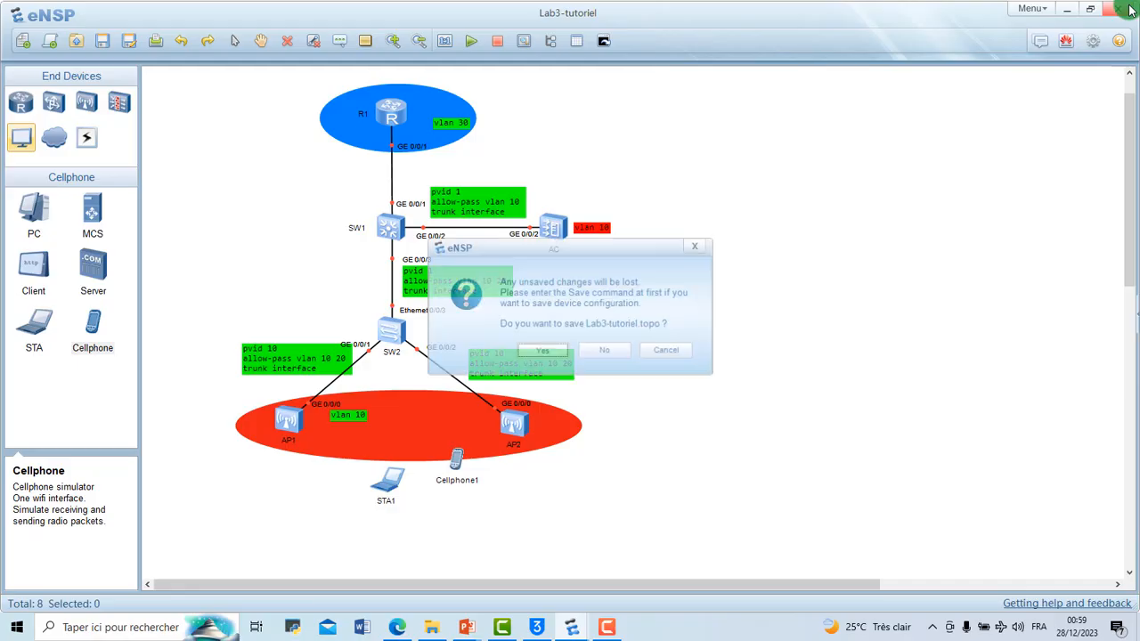
{"action": "left_click", "coordinate": [552, 350]}
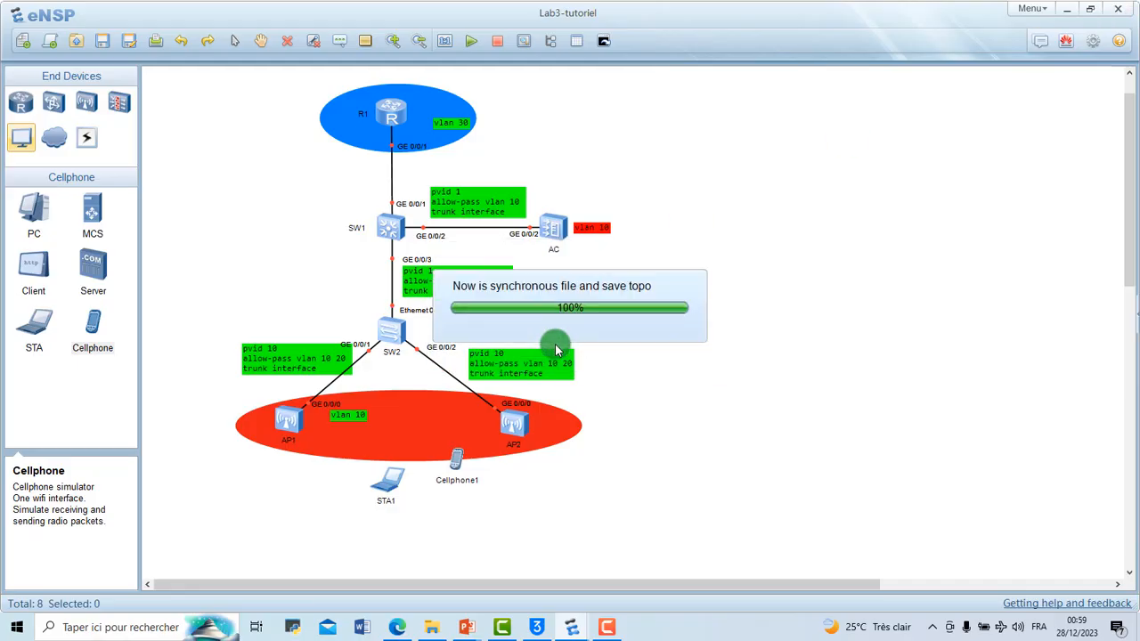